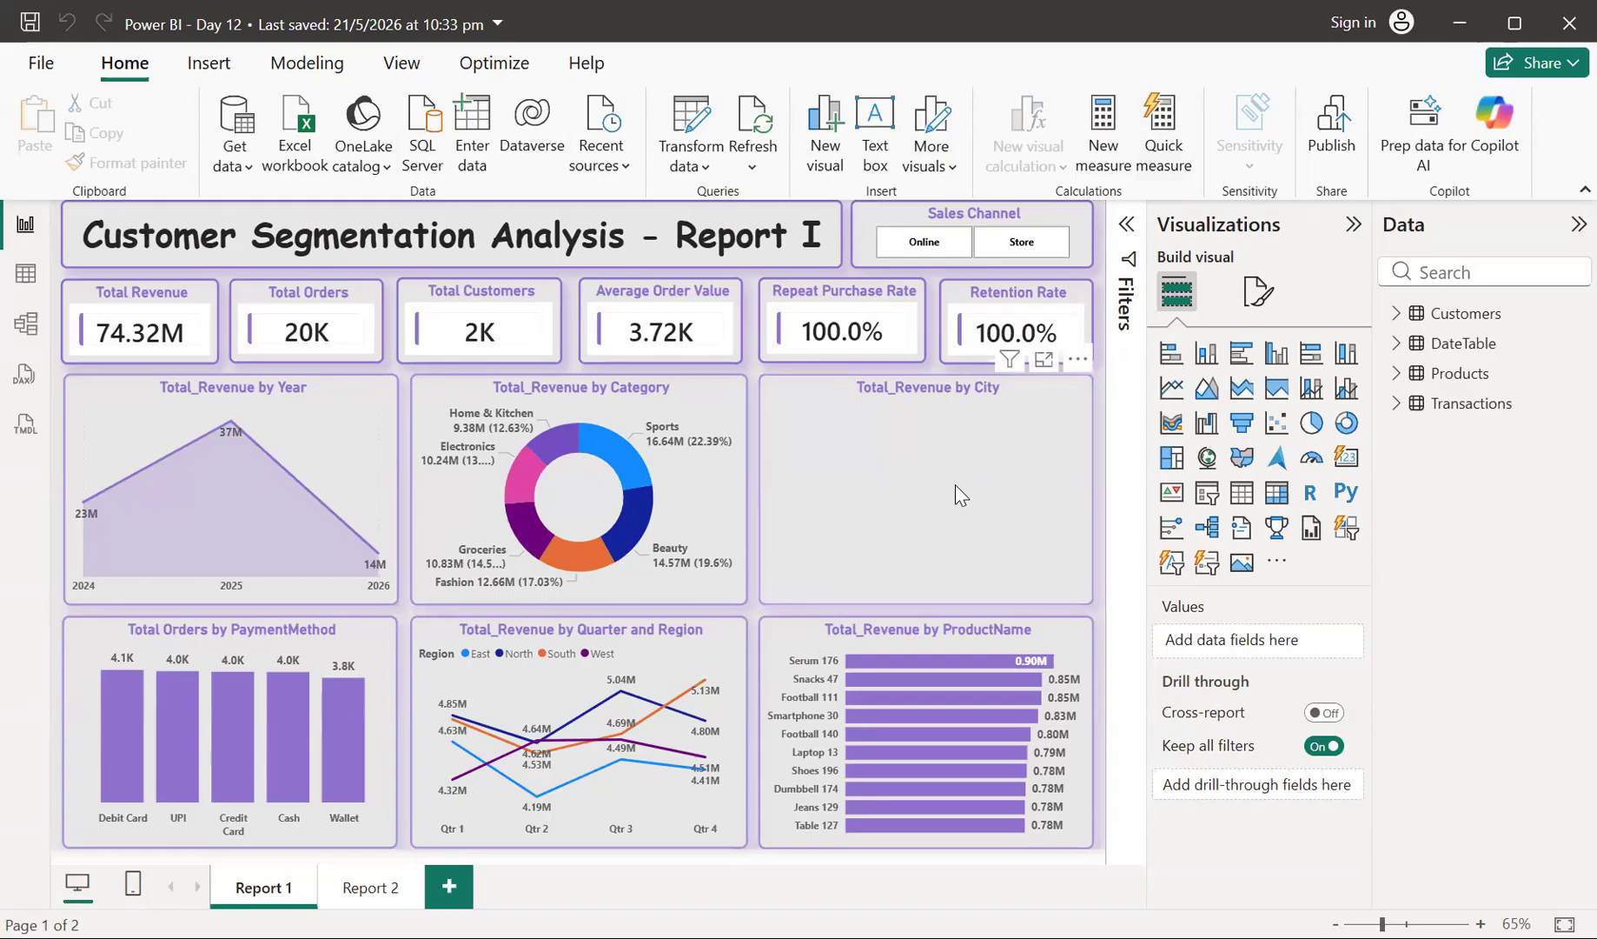
- Check the Total_Revenue by City map on Report 1, and look through the Category slicer's options on Report 2
{"action": "left_click", "coordinate": [1065, 412]}
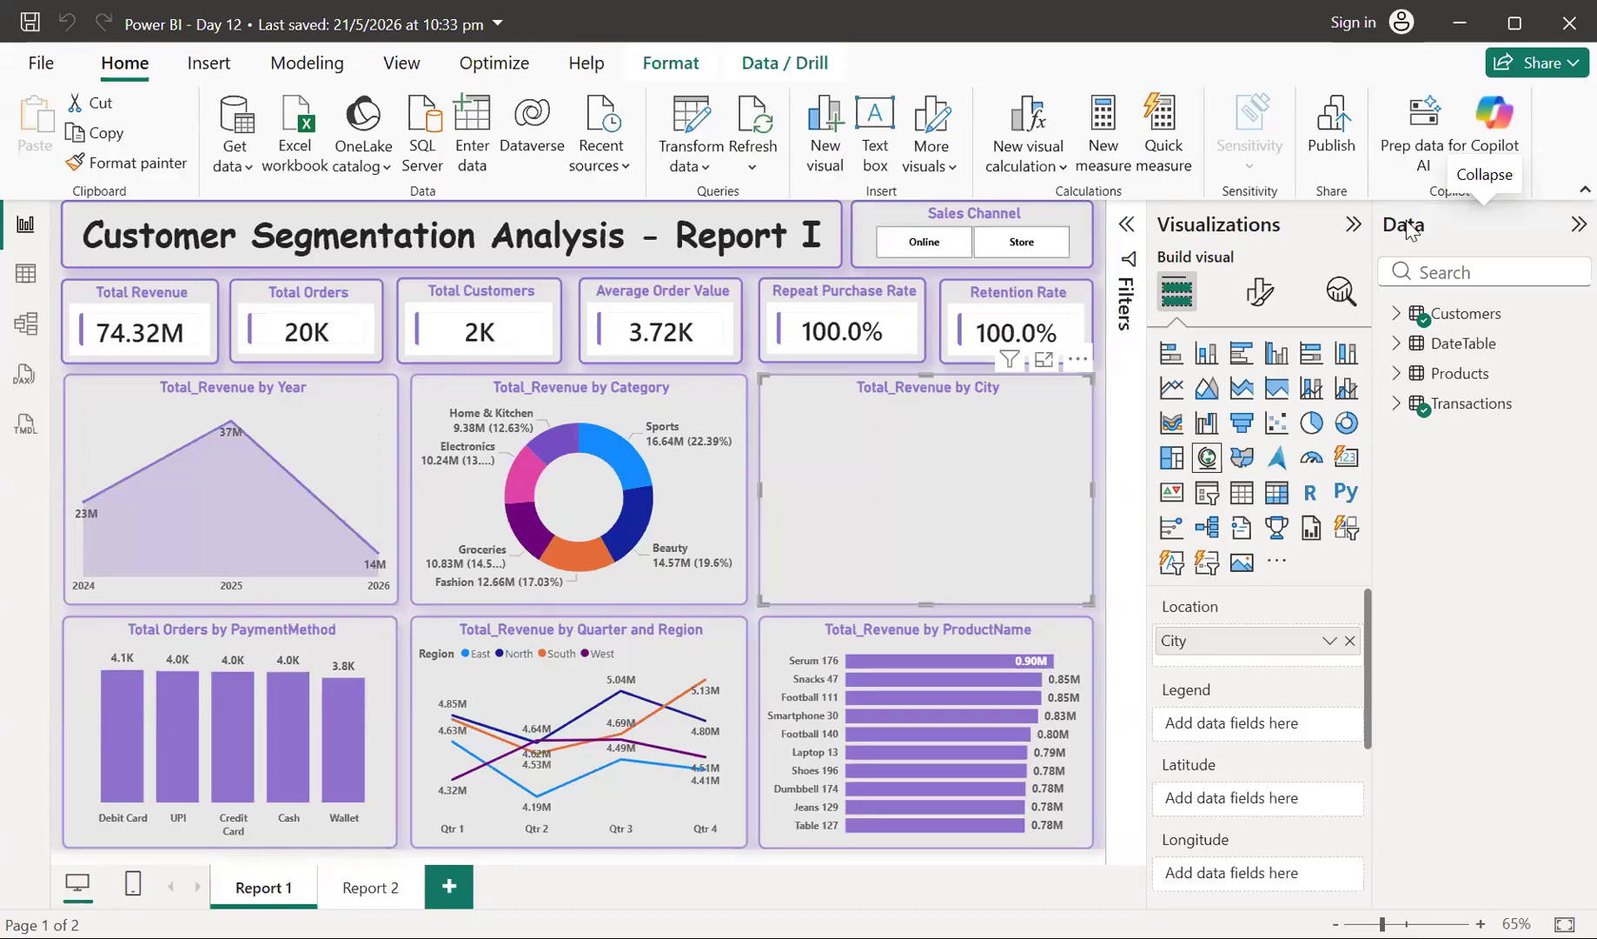
{"action": "left_click", "coordinate": [372, 888]}
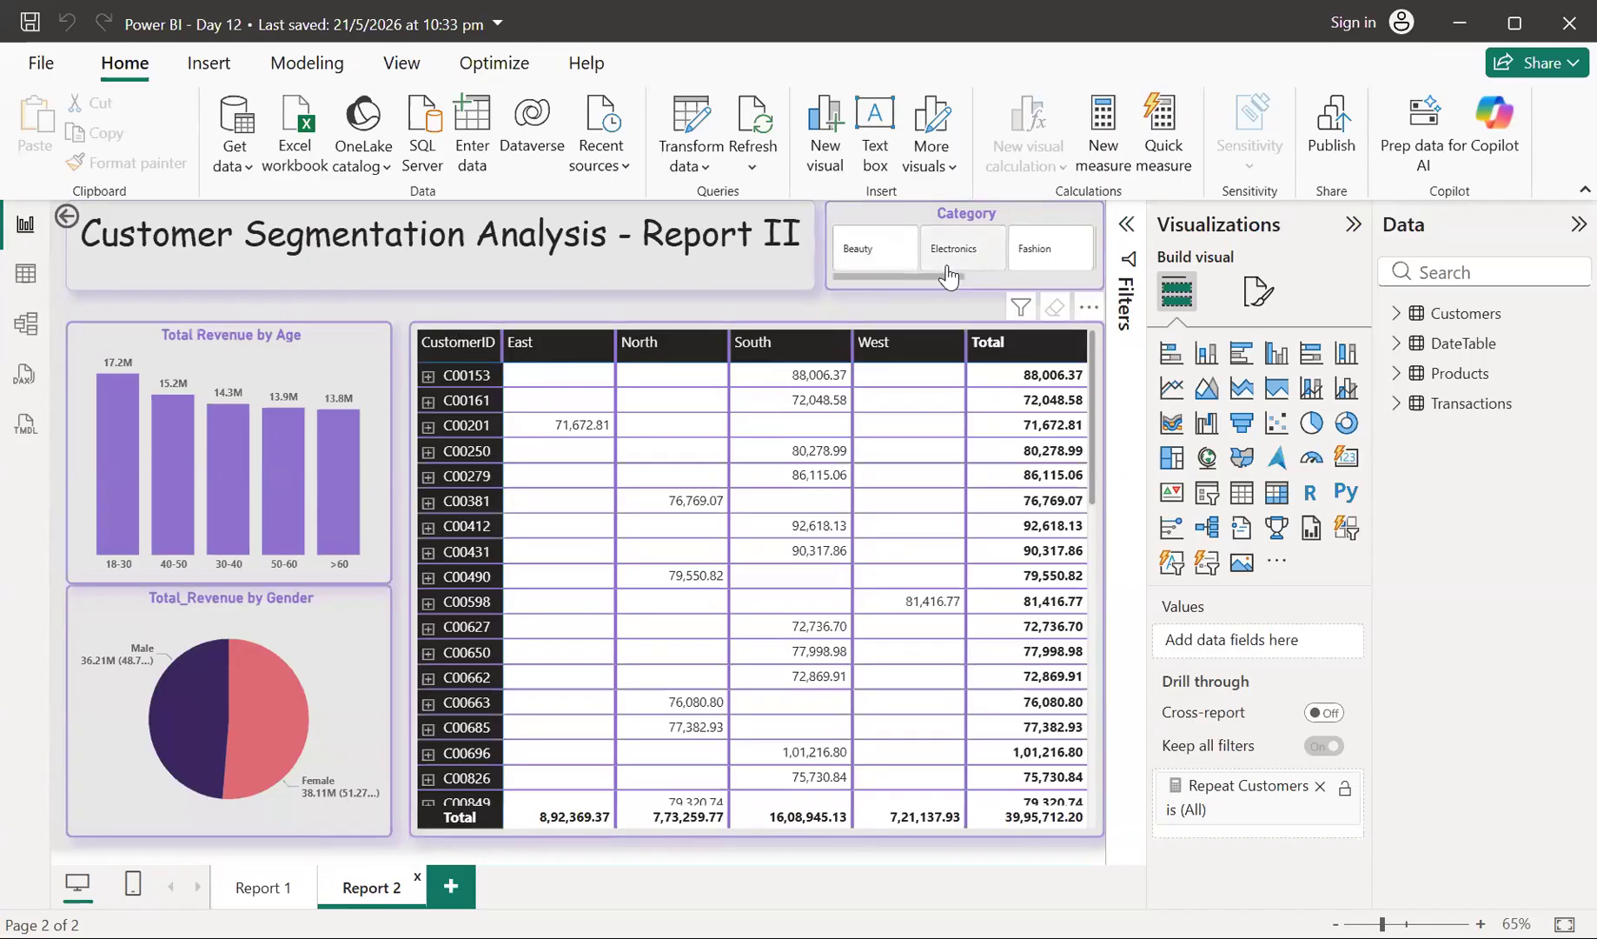
{"action": "left_click_drag", "start_coordinate": [931, 278], "coordinate": [1087, 280]}
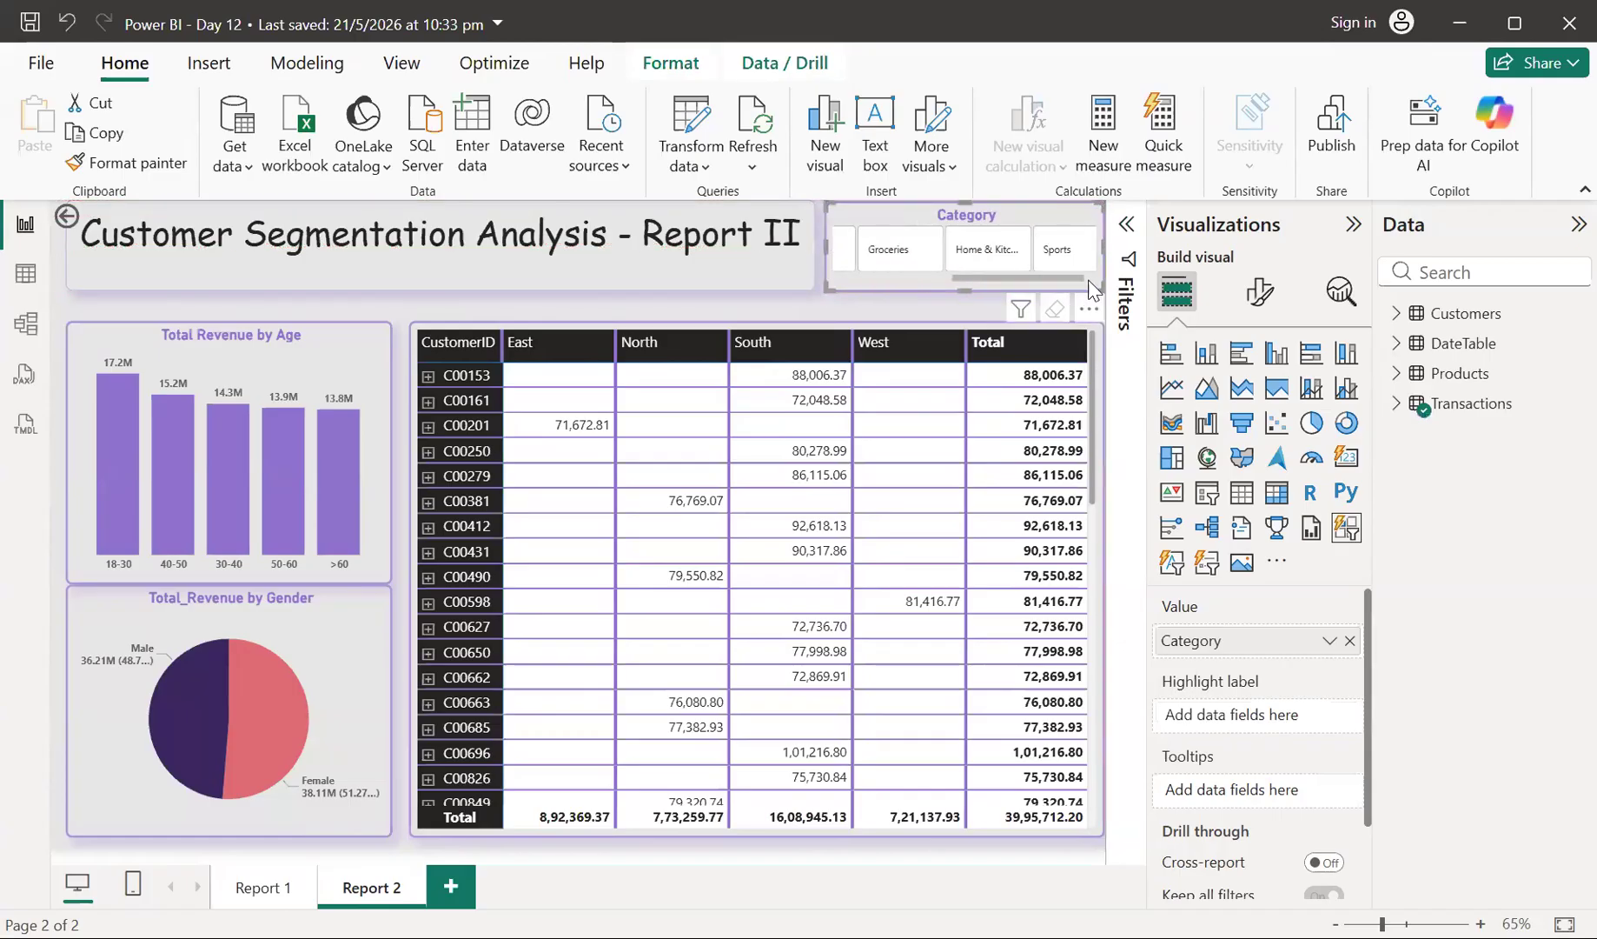
{"action": "left_click", "coordinate": [878, 279]}
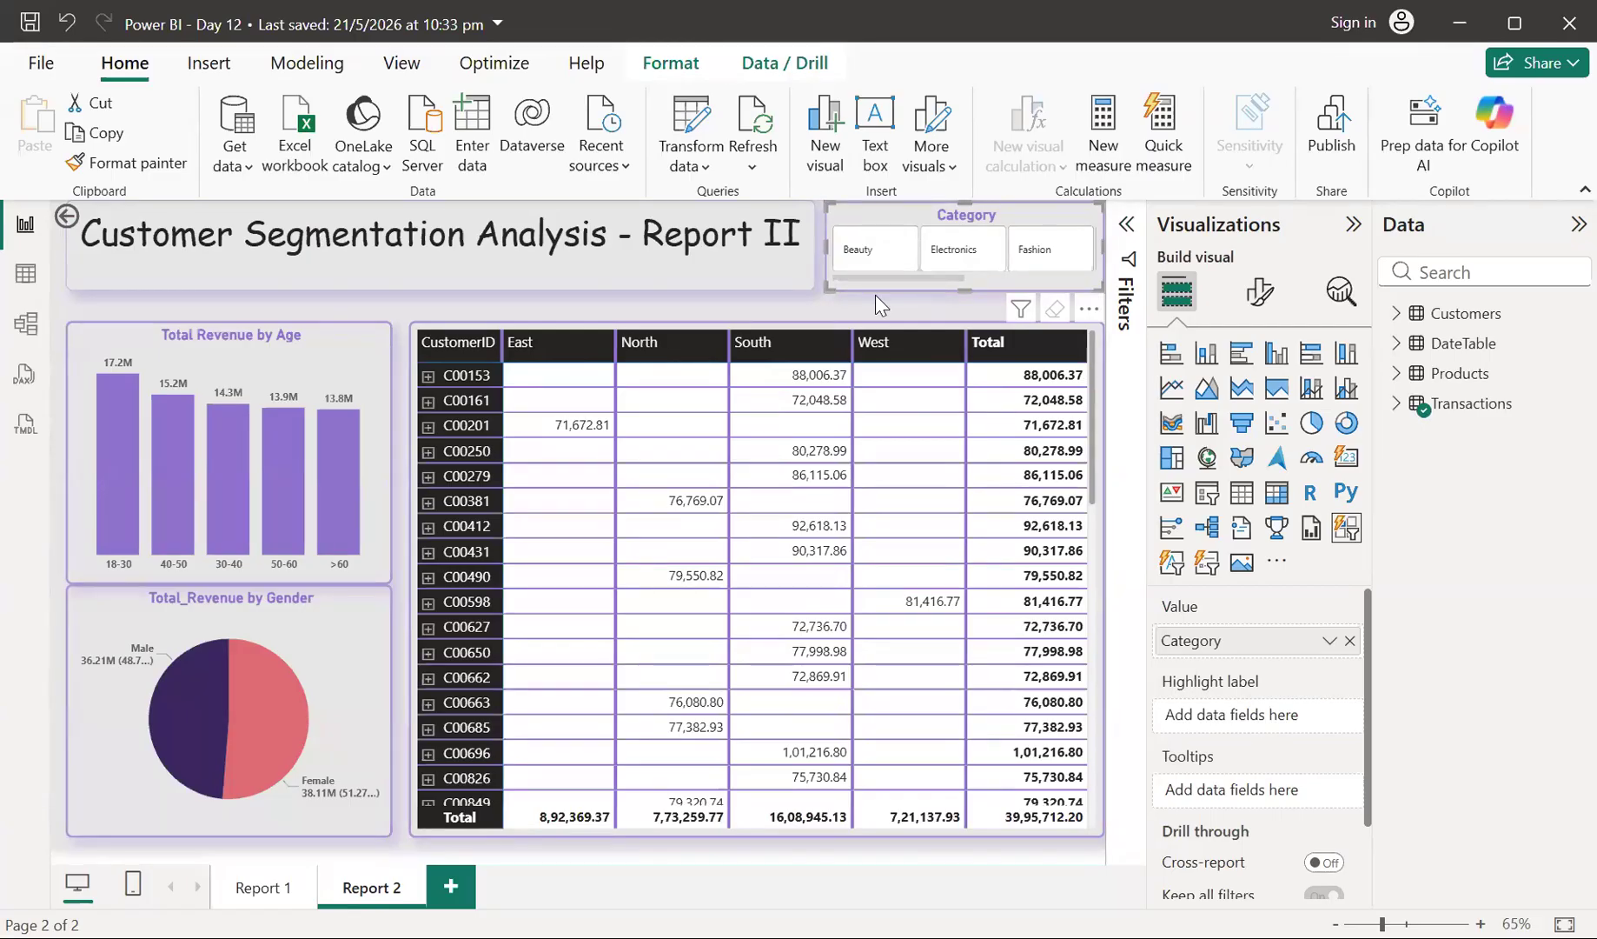
{"action": "left_click", "coordinate": [768, 314]}
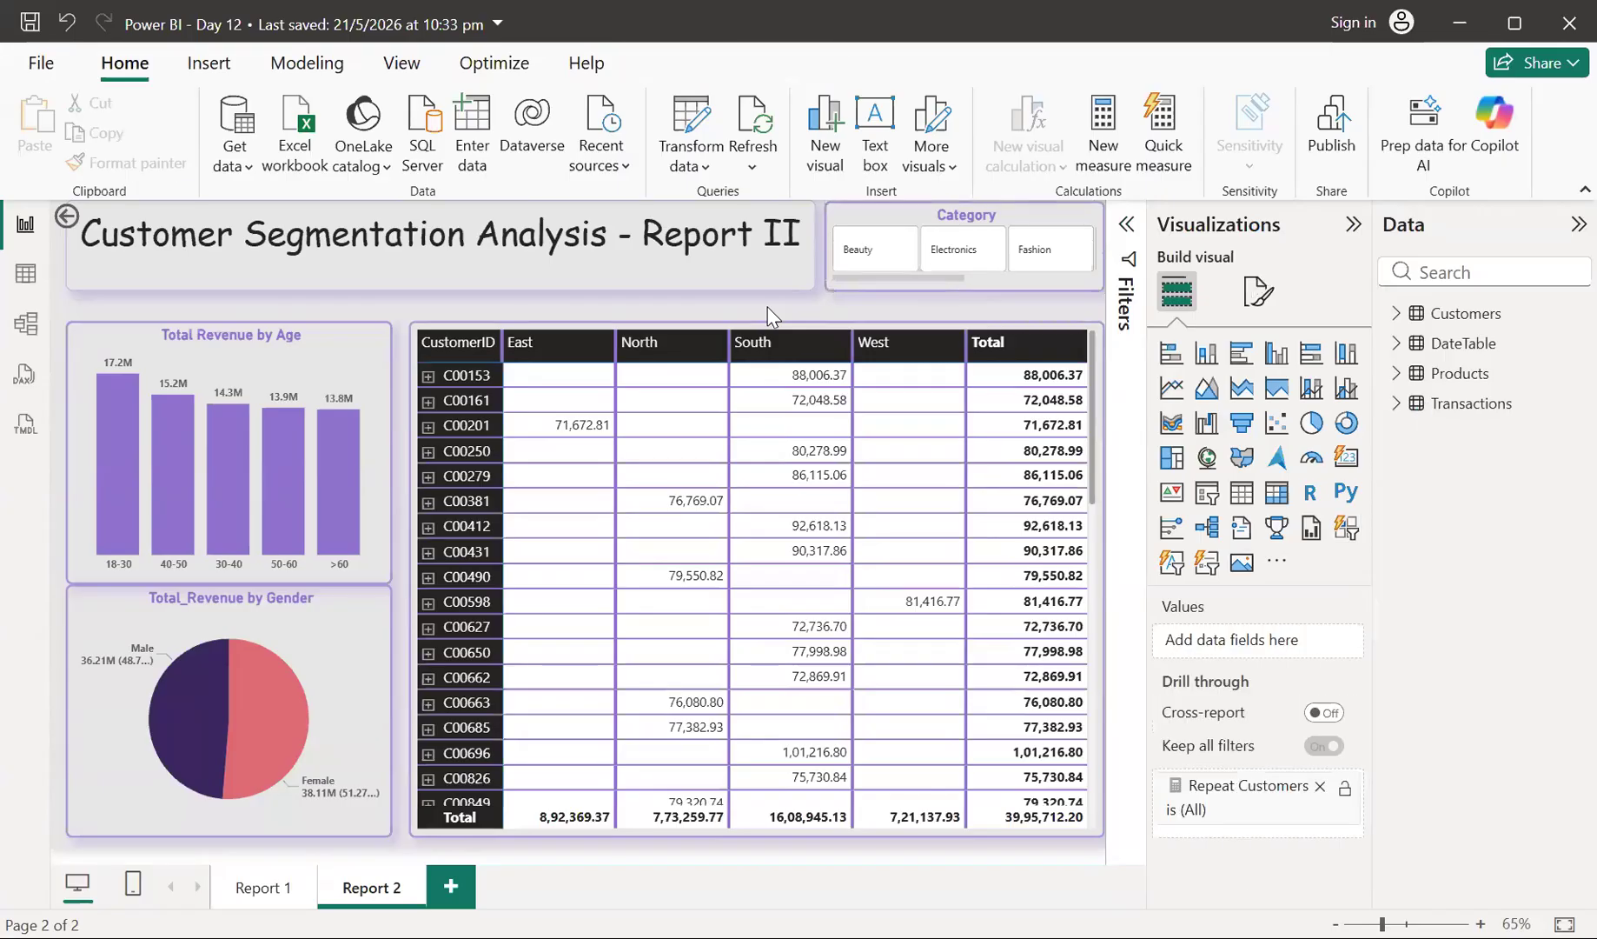
- Expand the Transactions table's fields and add a new report page named "Report 3"
{"action": "left_click", "coordinate": [1395, 404]}
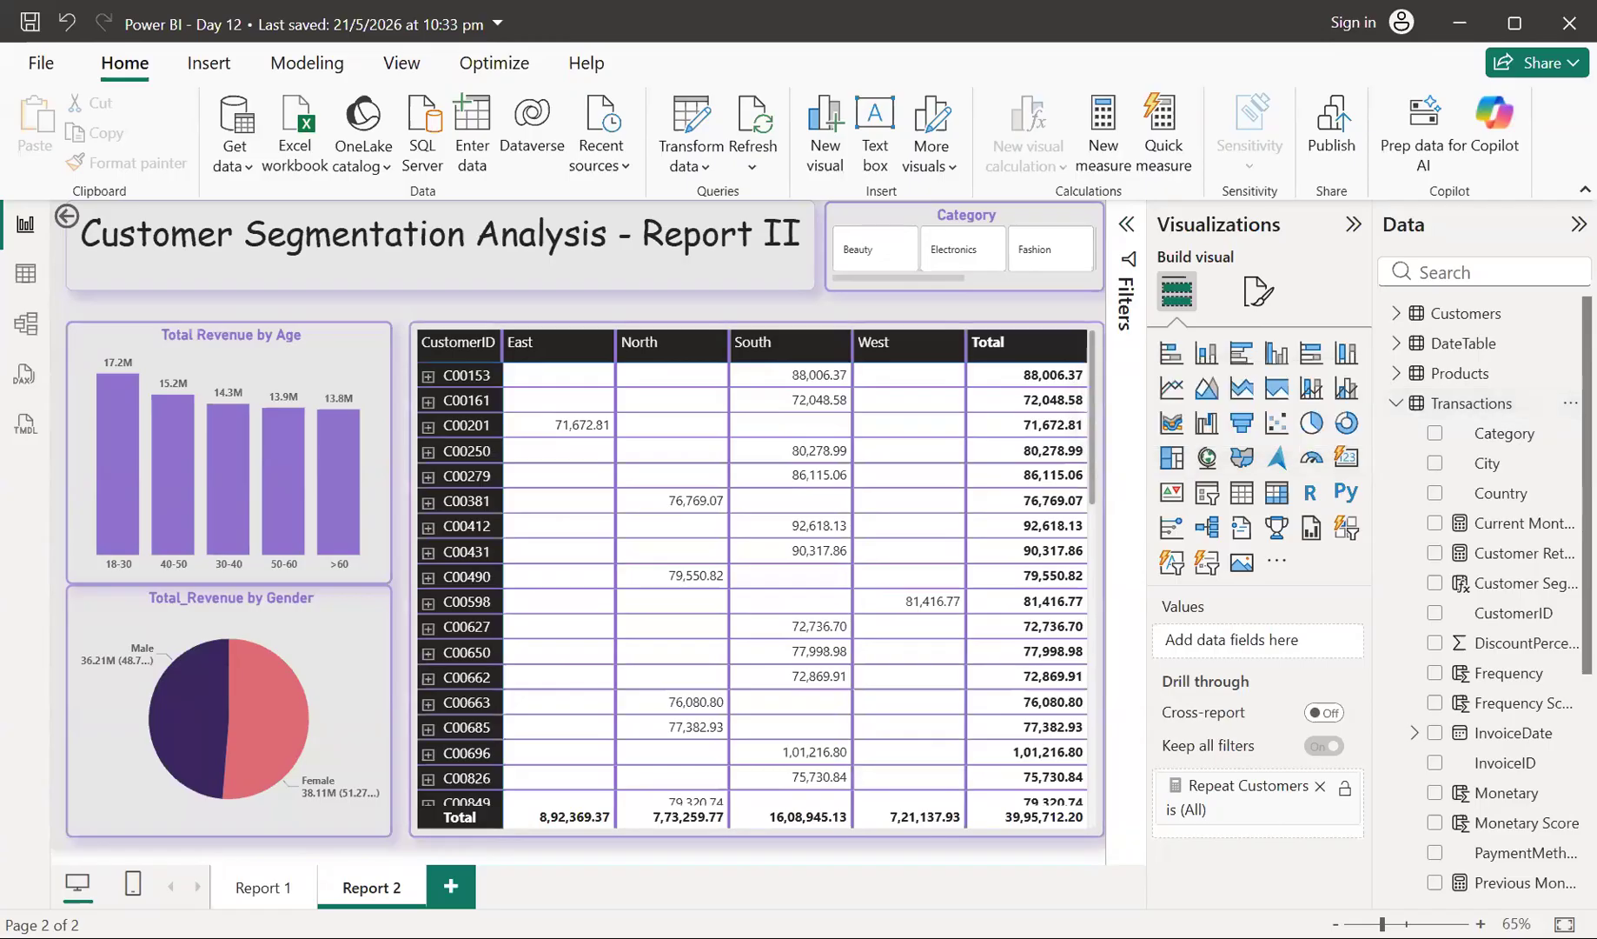
{"action": "left_click", "coordinate": [450, 885]}
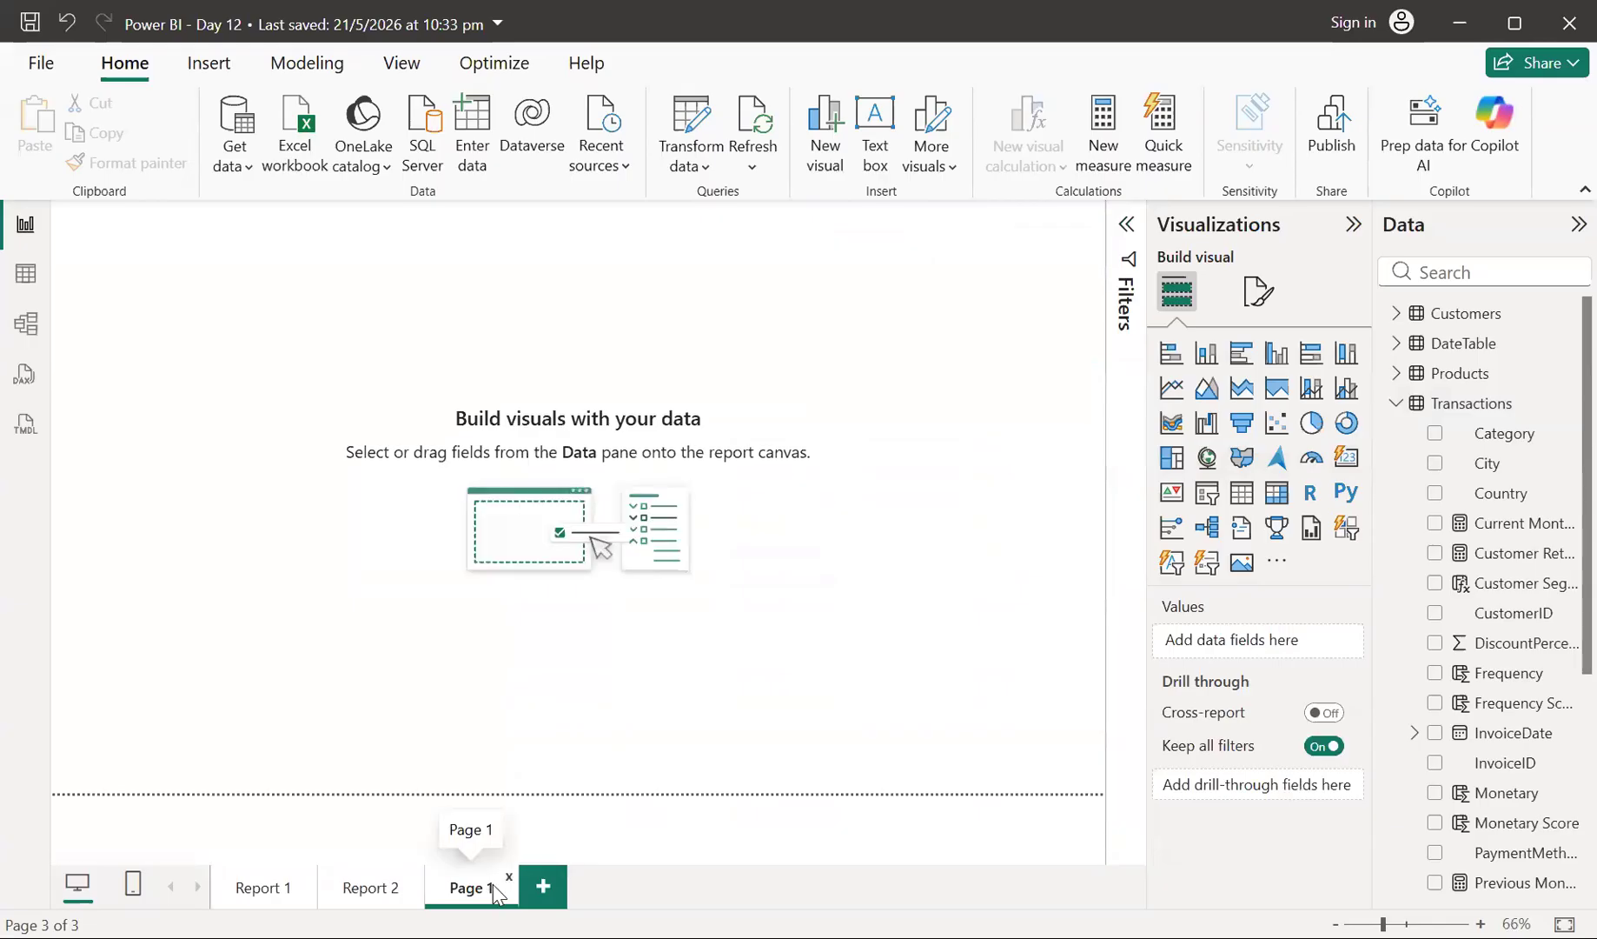
{"action": "double_click", "coordinate": [441, 895]}
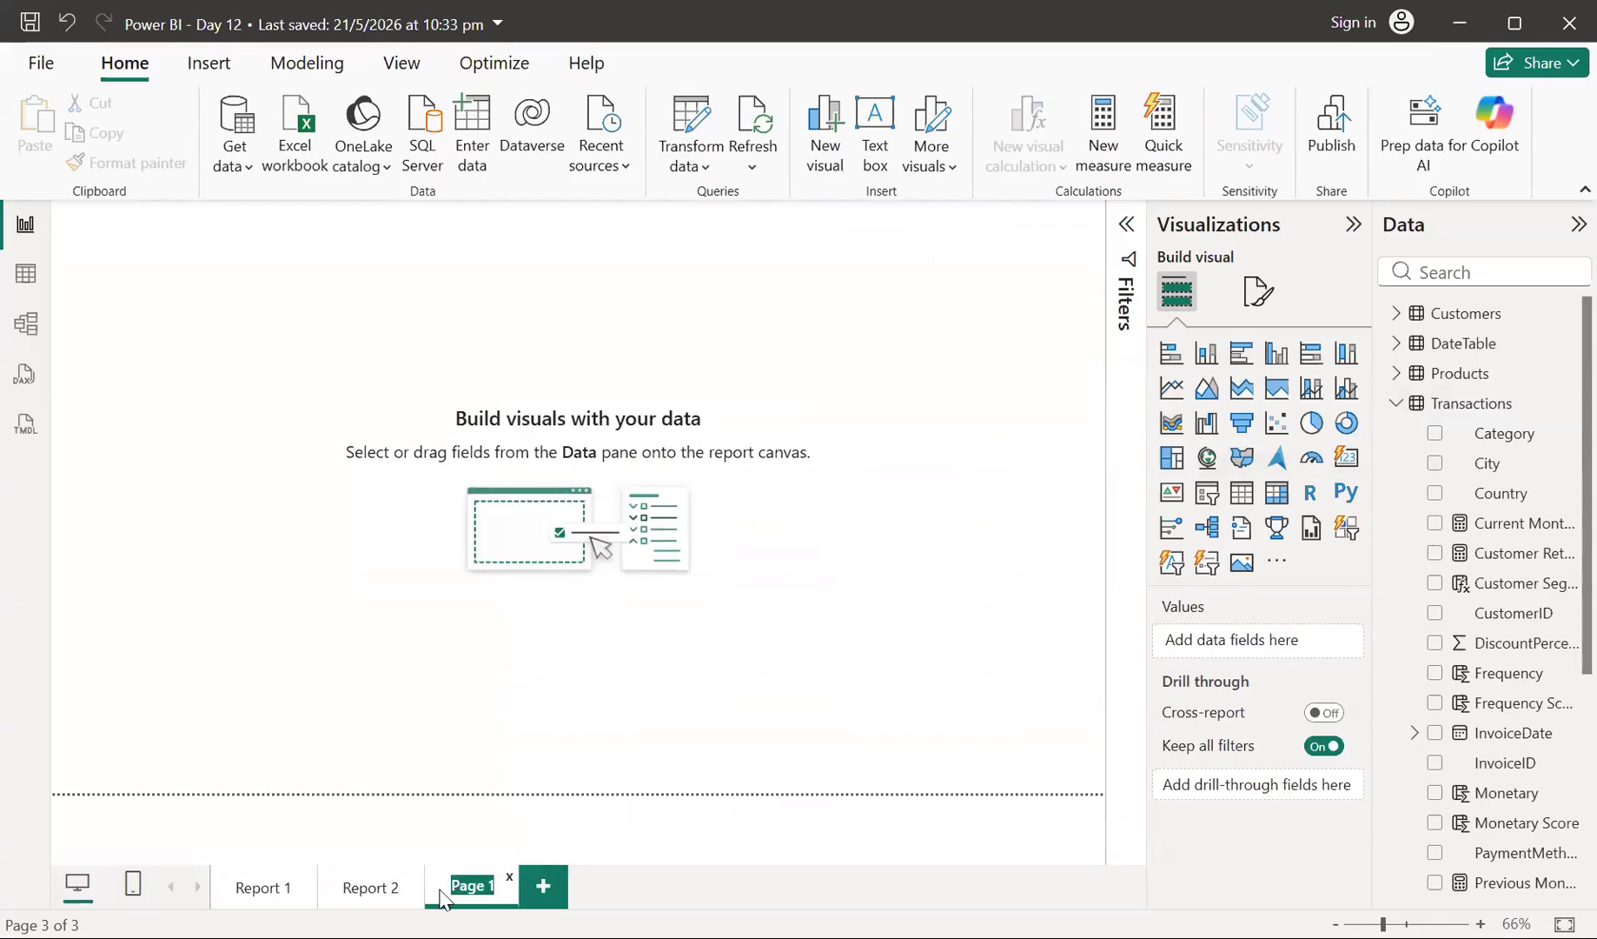
{"action": "type", "text": "Report 3"}
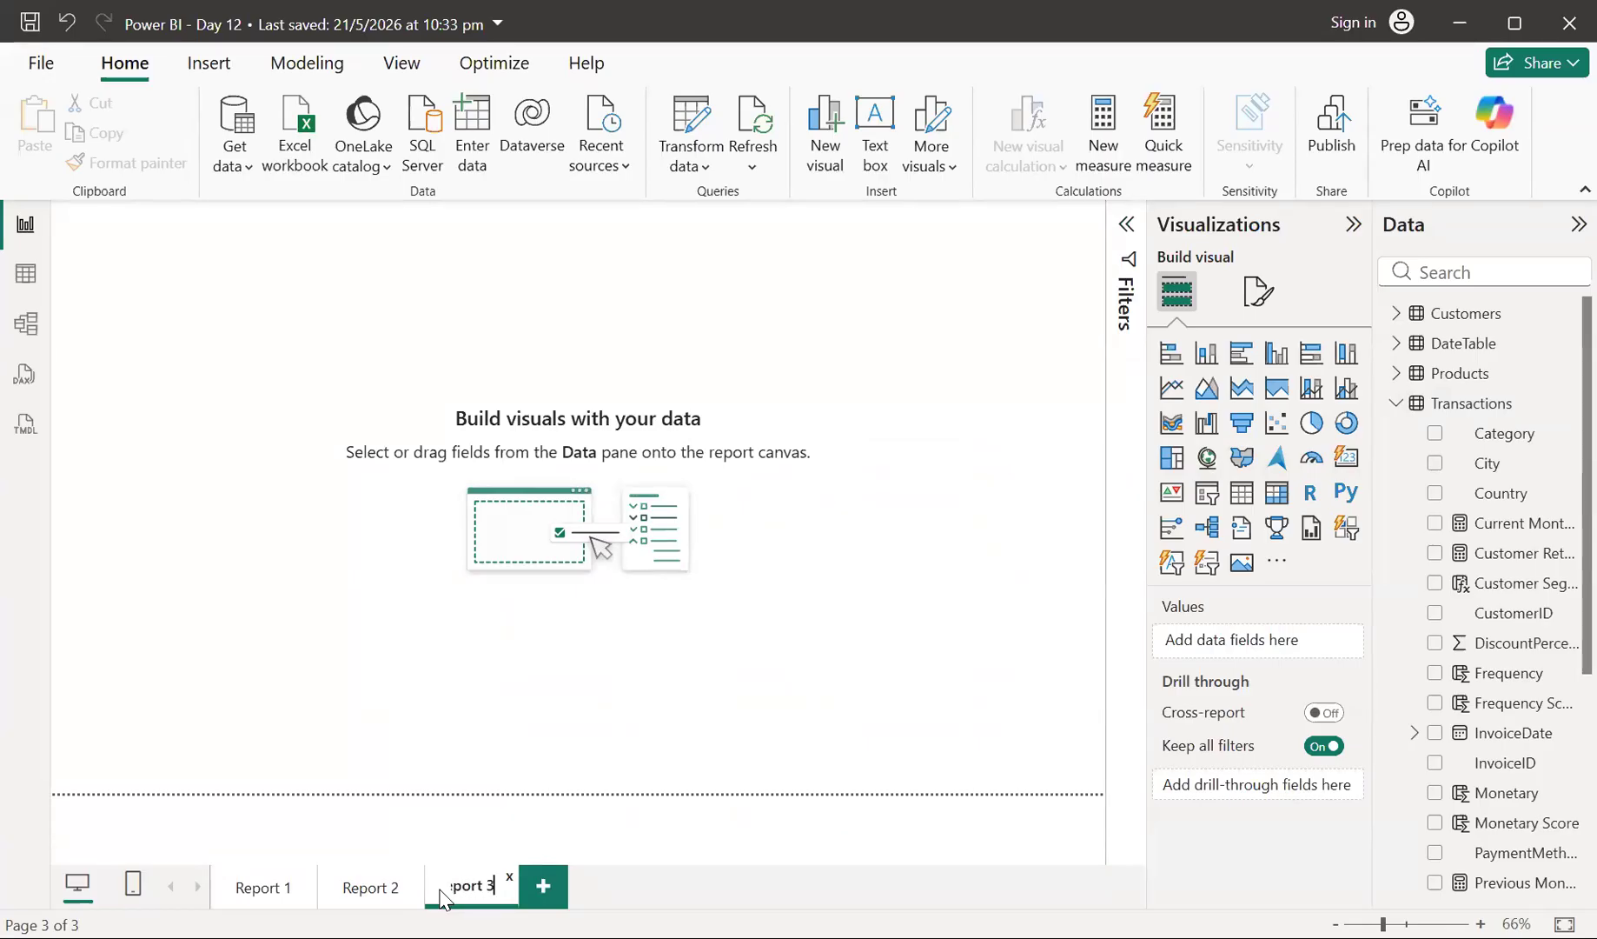
{"action": "key", "text": "Return"}
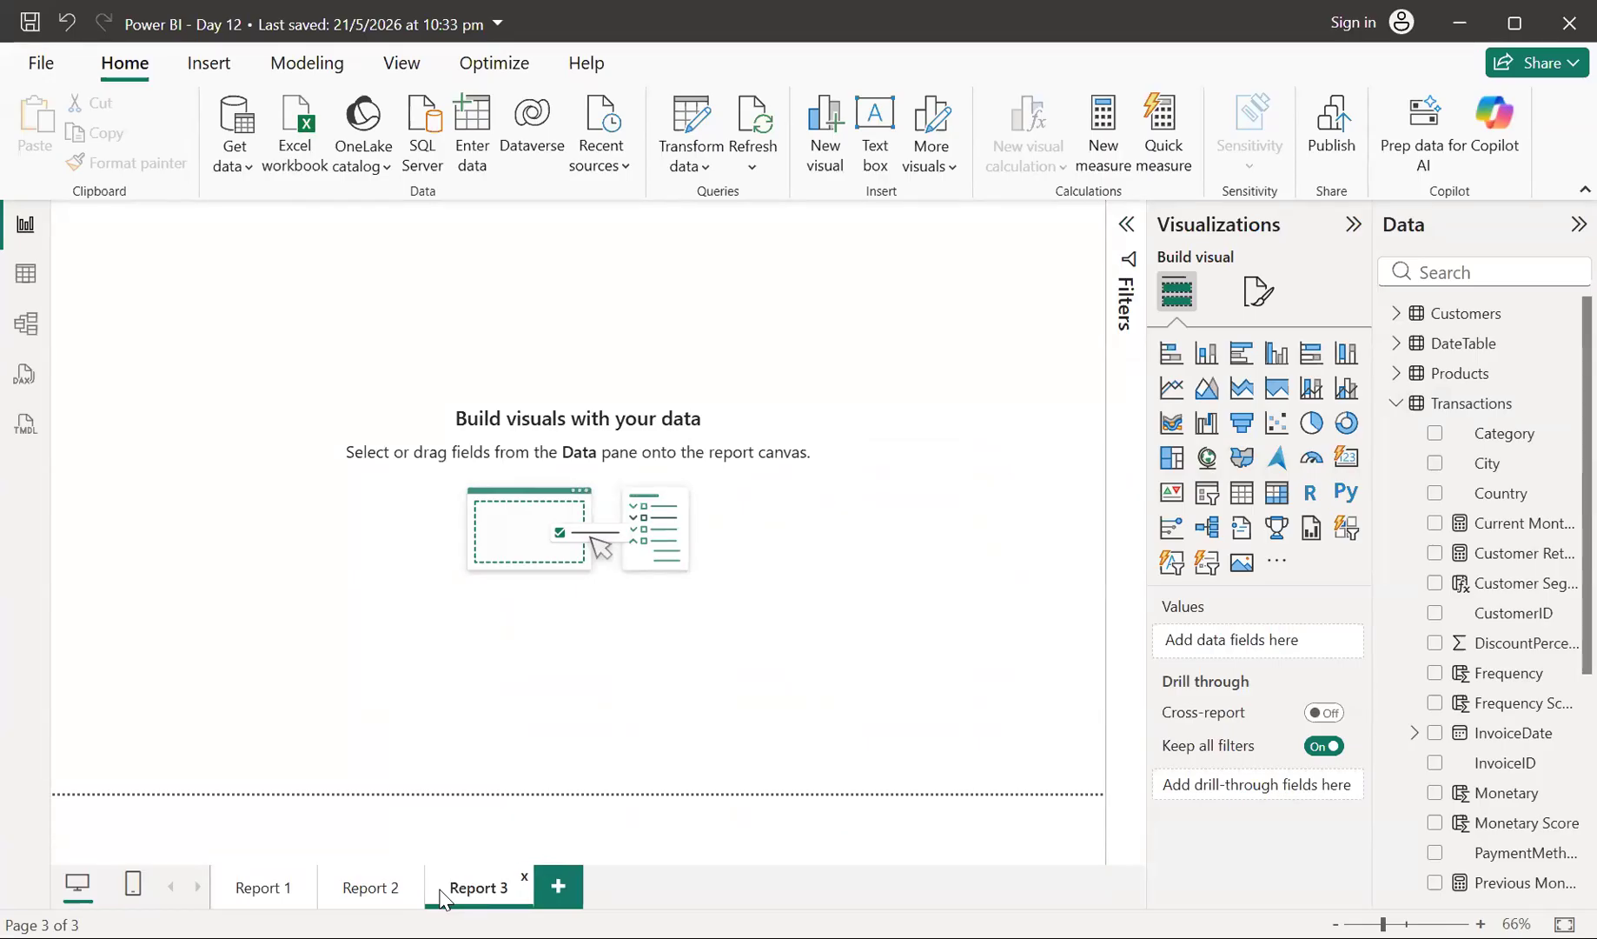
- Insert a wide text box at the head of the page containing the title "Customer Segmentation Analysis - Report III"
{"action": "left_click", "coordinate": [867, 153]}
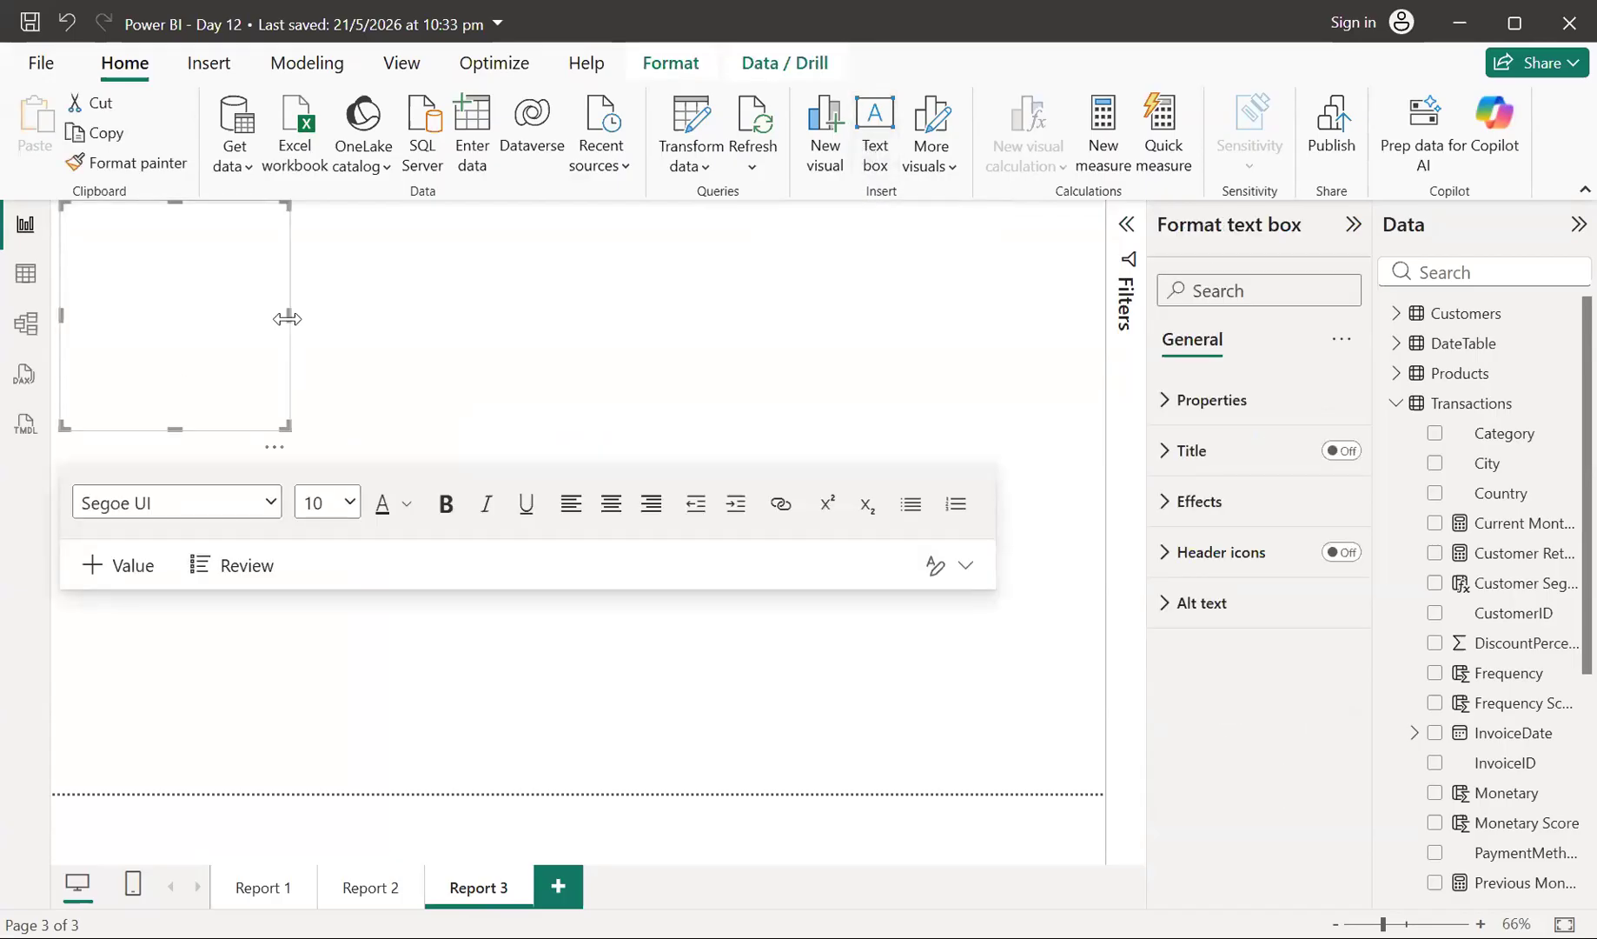
{"action": "left_click_drag", "start_coordinate": [287, 318], "coordinate": [858, 253]}
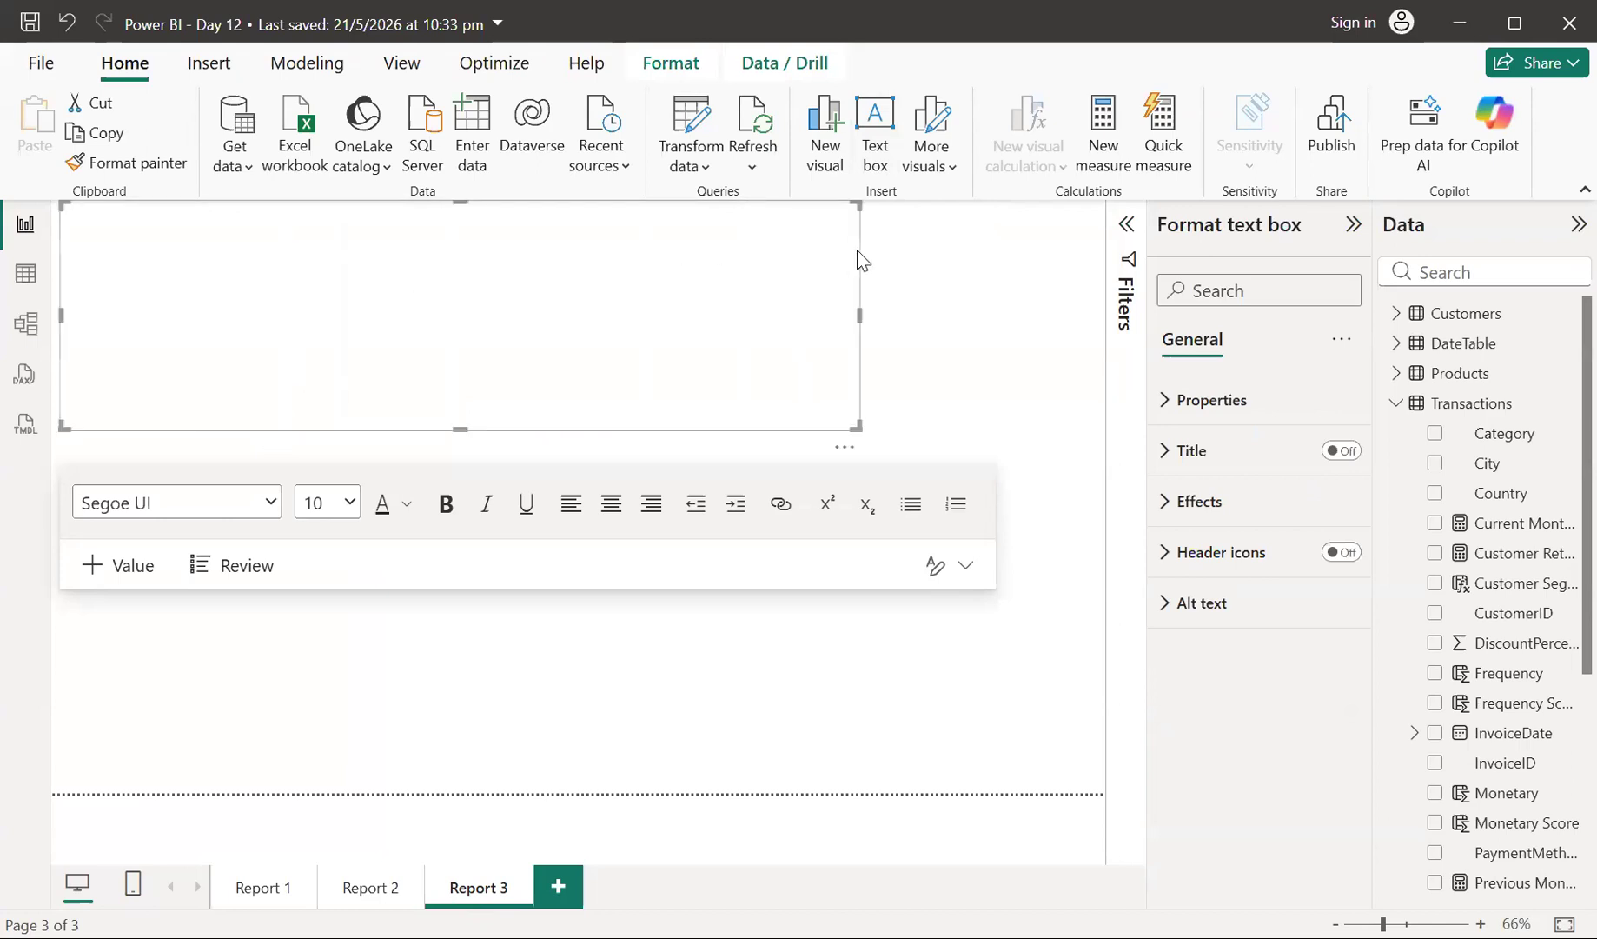
{"action": "type", "text": "Customere Se"}
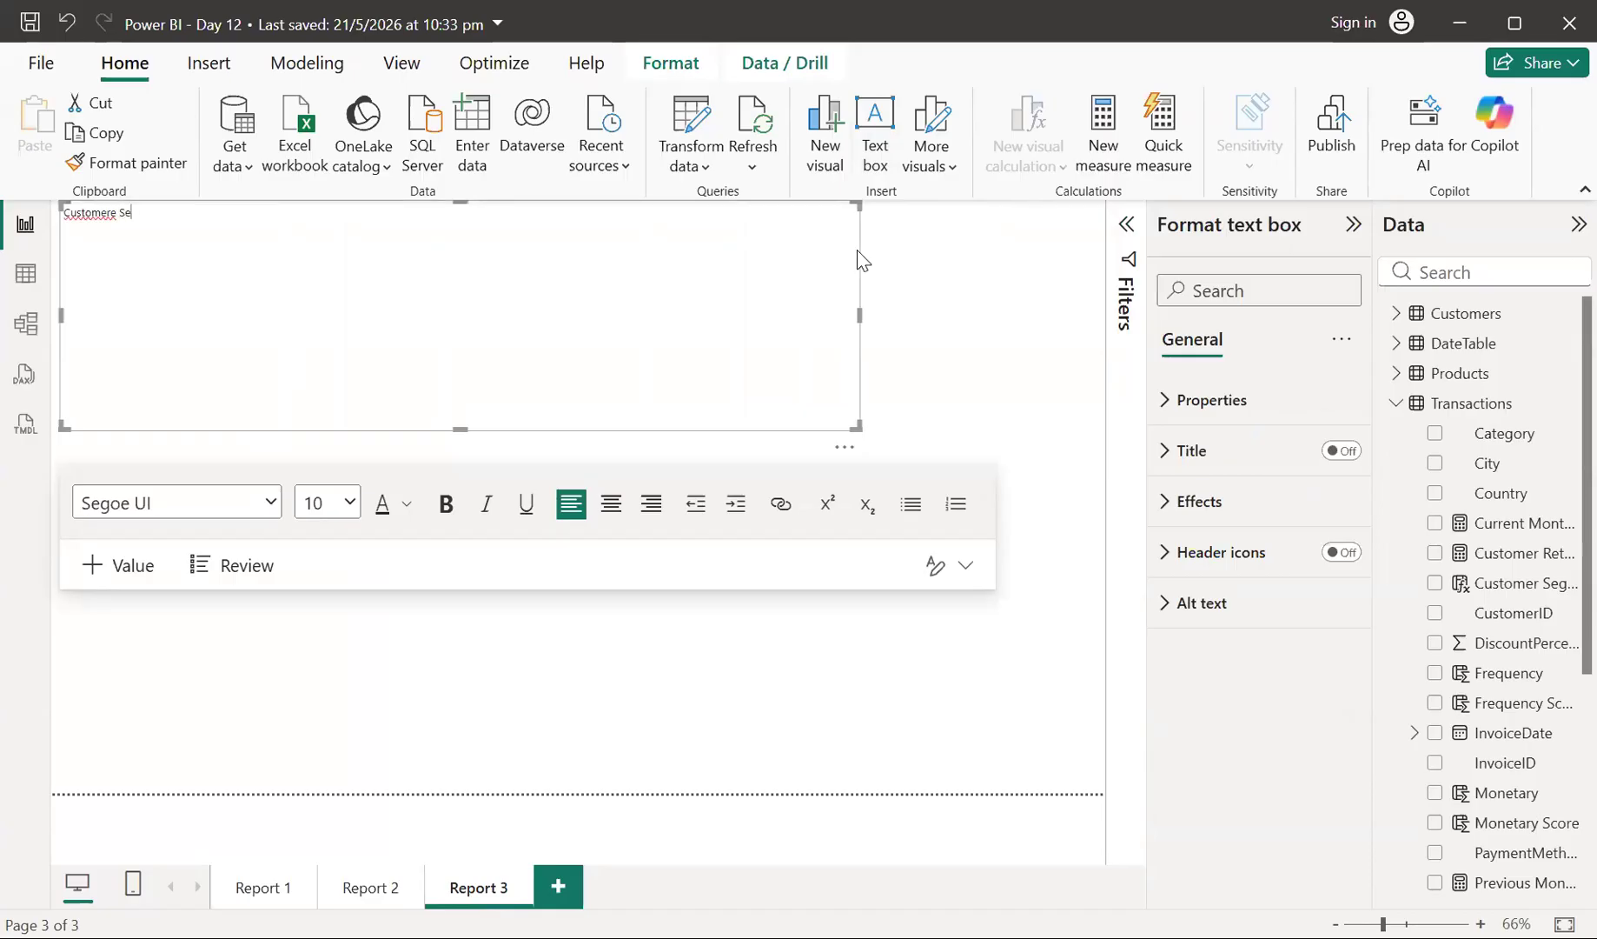
{"action": "type", "text": "gmentation Analysis - Report III"}
{"action": "left_click_drag", "start_coordinate": [139, 212], "coordinate": [146, 213]}
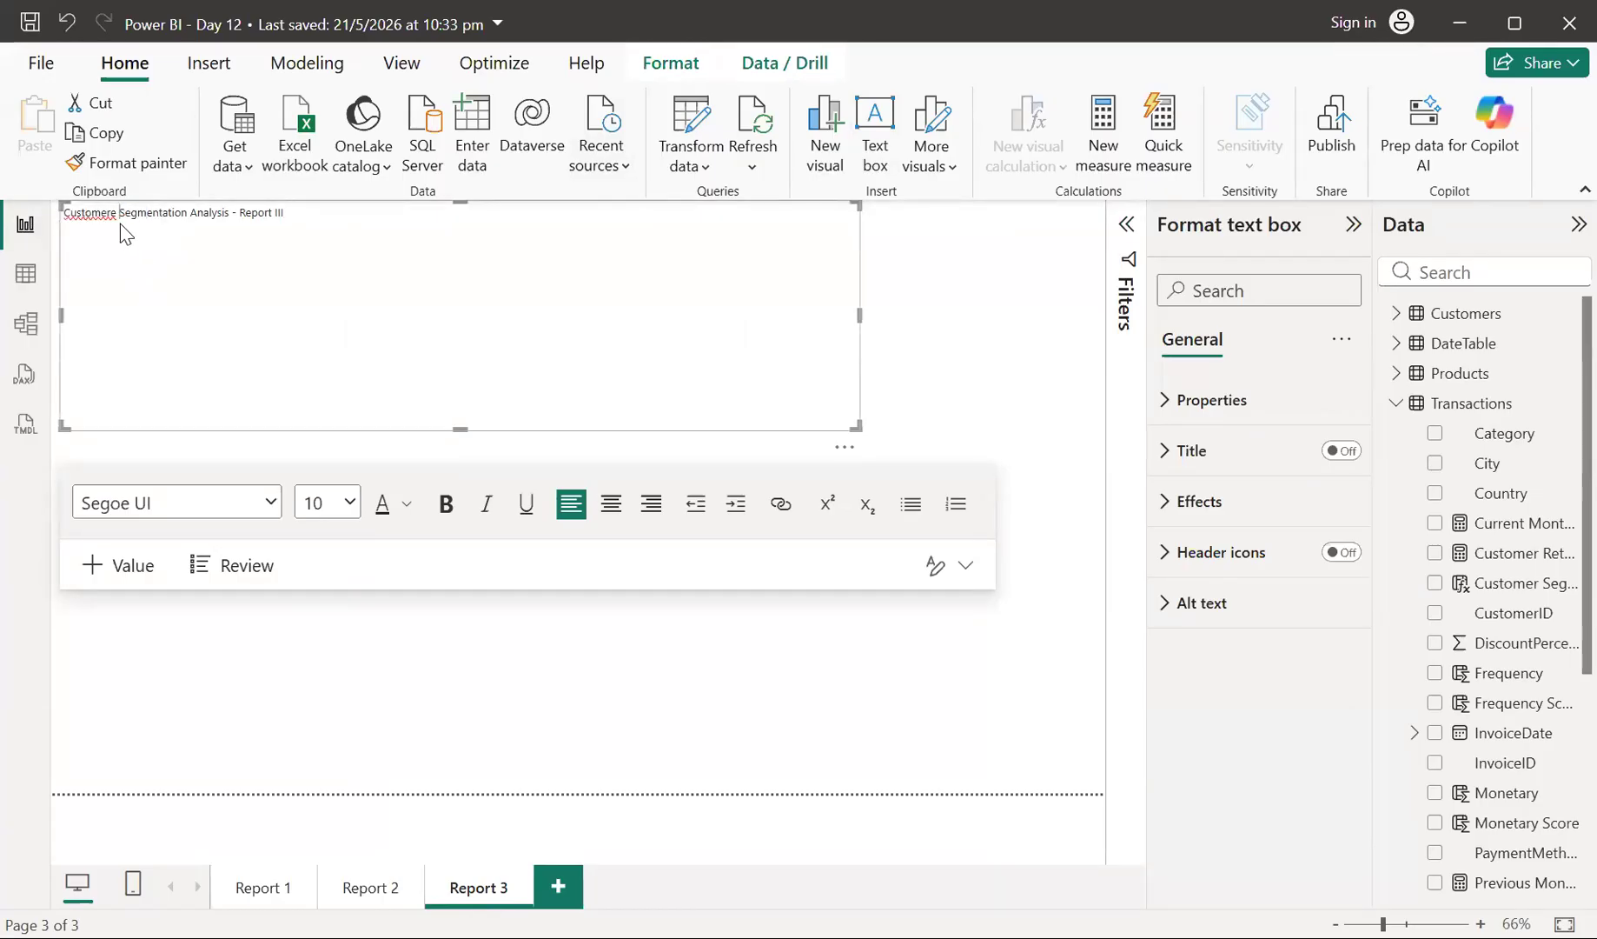
{"action": "key", "text": "BackSpace"}
{"action": "key", "text": "Right"}
{"action": "key", "text": "Right"}
{"action": "key", "text": "Right"}
{"action": "key", "text": "Right"}
{"action": "key", "text": "Right"}
{"action": "key", "text": "Right"}
{"action": "key", "text": "Right"}
{"action": "key", "text": "Right"}
{"action": "key", "text": "Right"}
{"action": "key", "text": "Right"}
{"action": "key", "text": "Right"}
{"action": "key", "text": "Right"}
- Format the whole title as bold, centered Comic Sans MS at size 32, and reduce the text box's height to one line
{"action": "key", "text": "ctrl+a"}
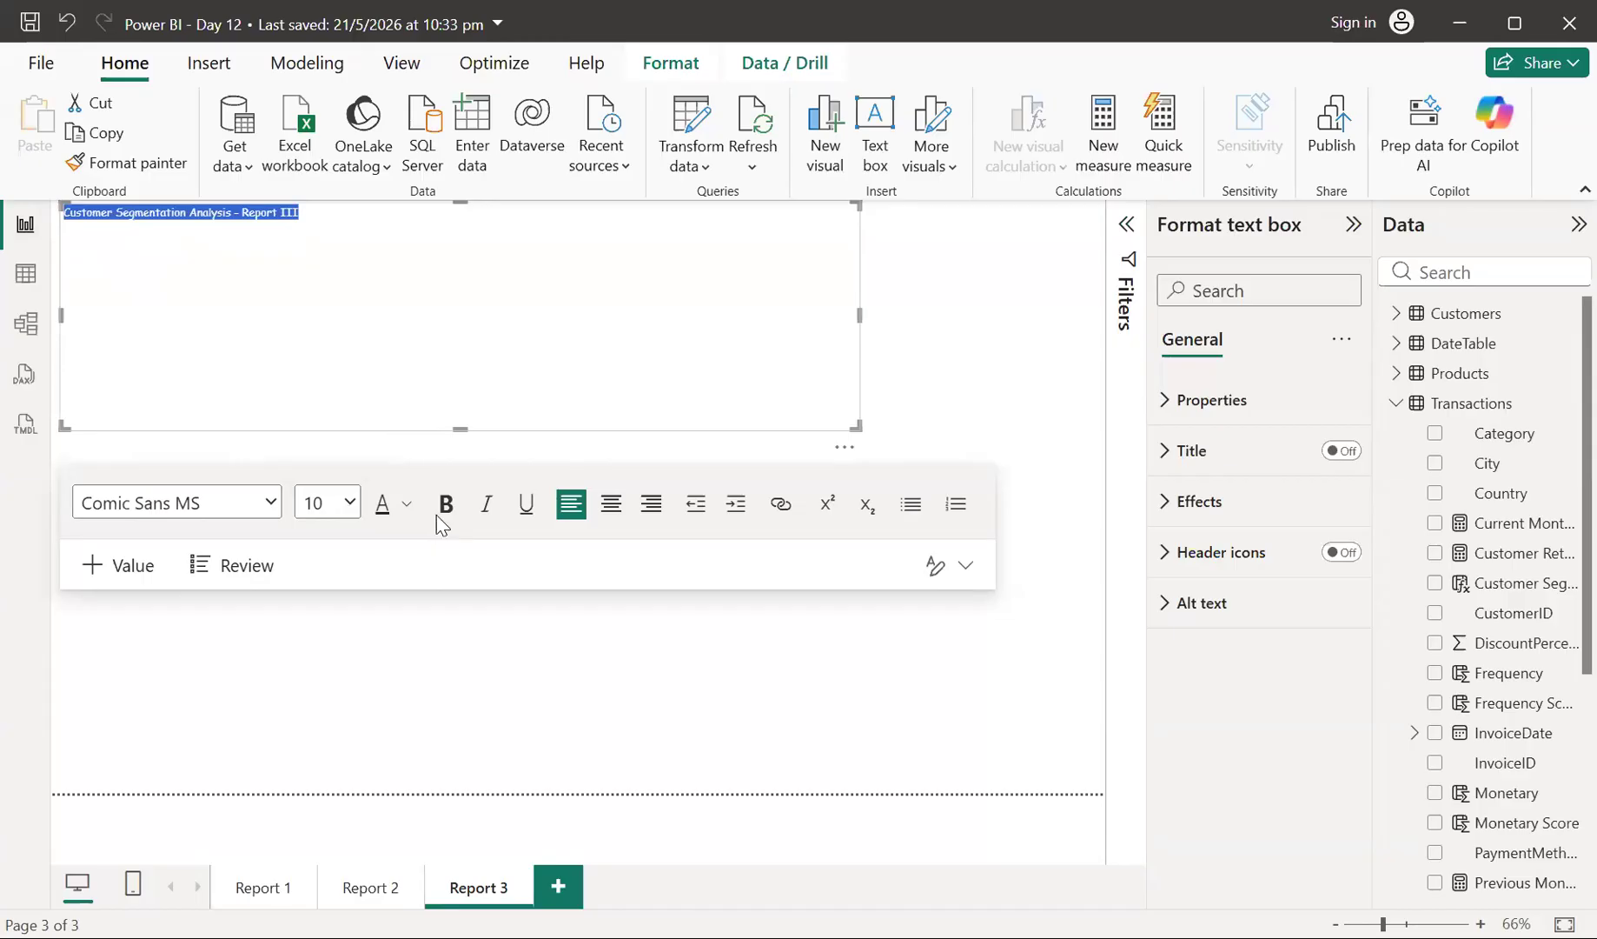
{"action": "left_click", "coordinate": [611, 503]}
{"action": "left_click_drag", "start_coordinate": [460, 427], "coordinate": [434, 262]}
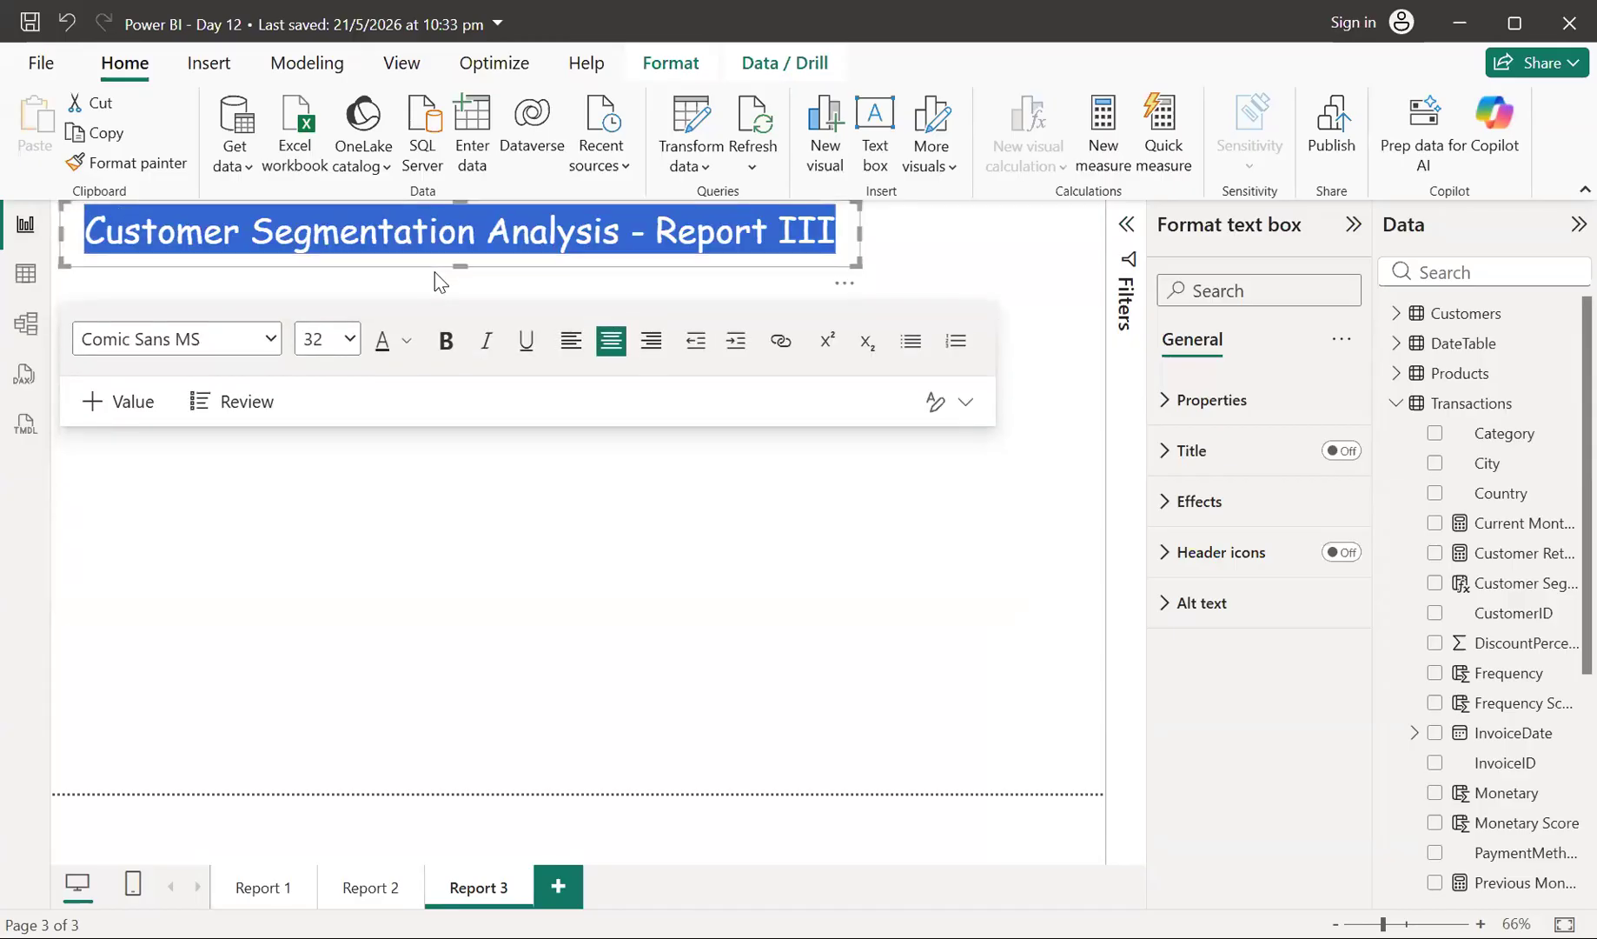
{"action": "left_click", "coordinate": [444, 341]}
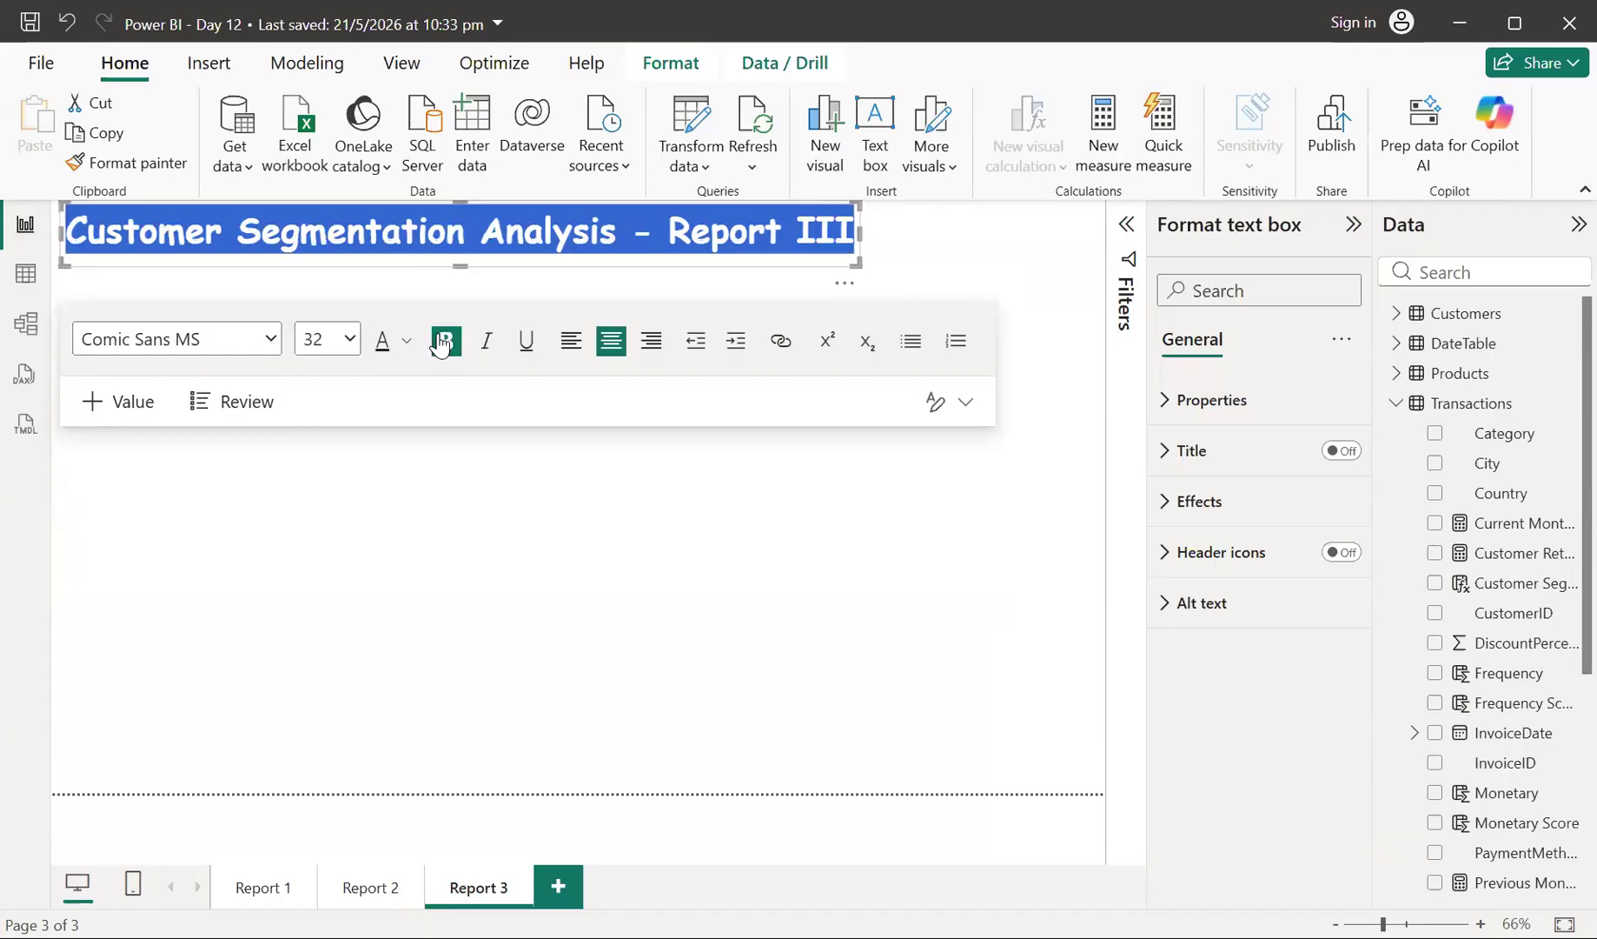
{"action": "left_click", "coordinate": [905, 252]}
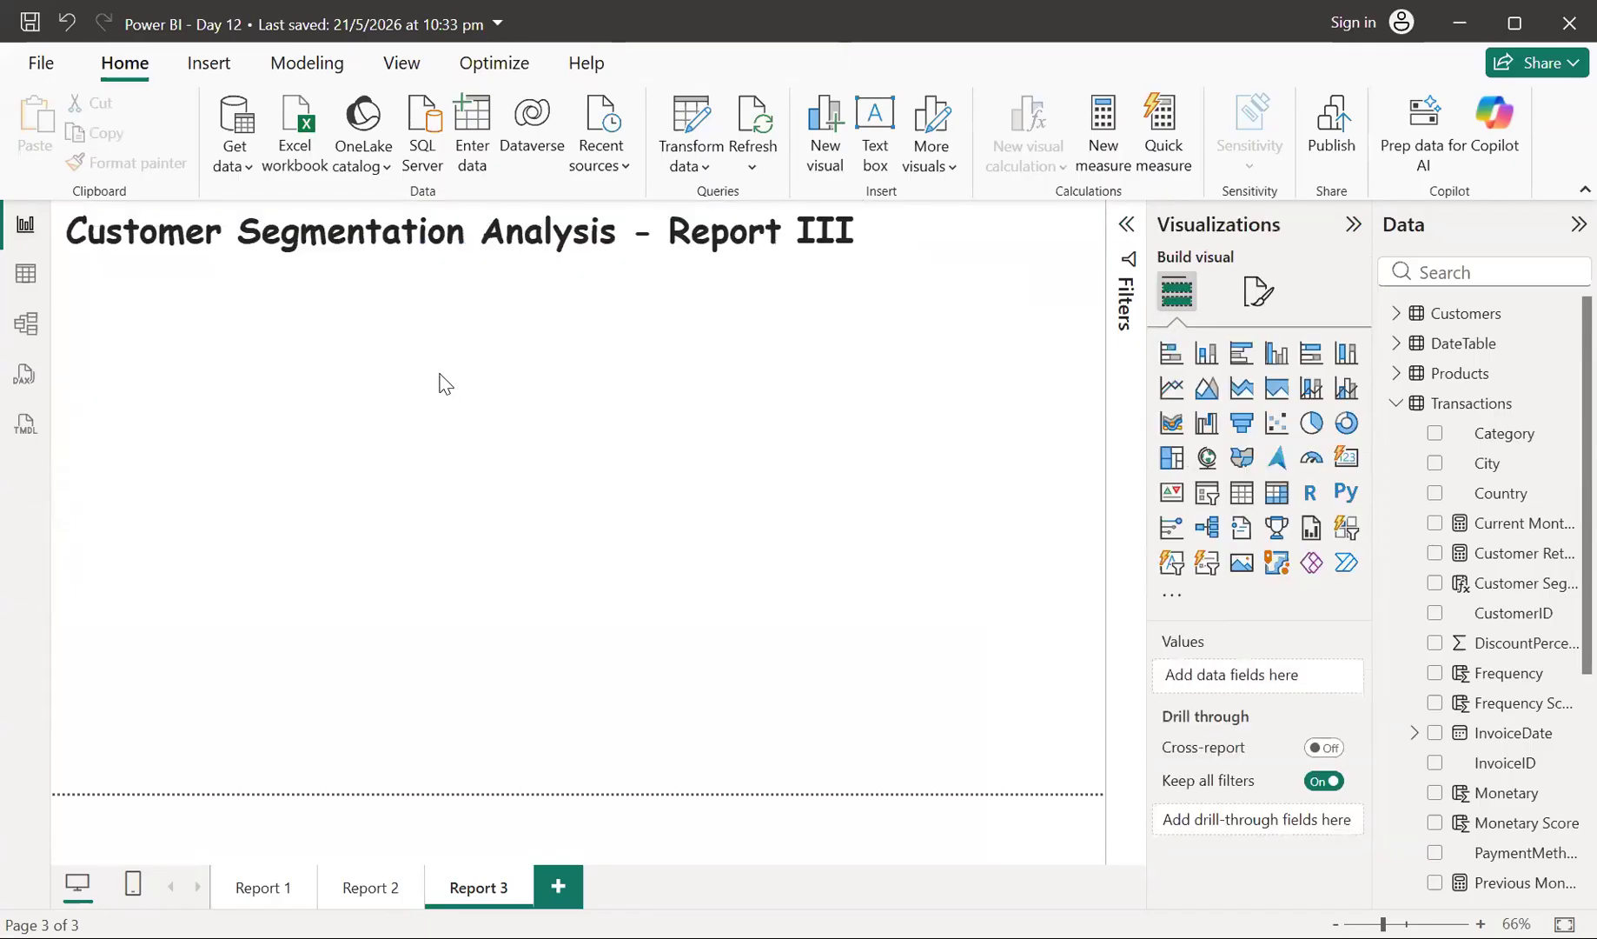
- Turn on the visual border and the shadow for the title text box
{"action": "left_click", "coordinate": [474, 232]}
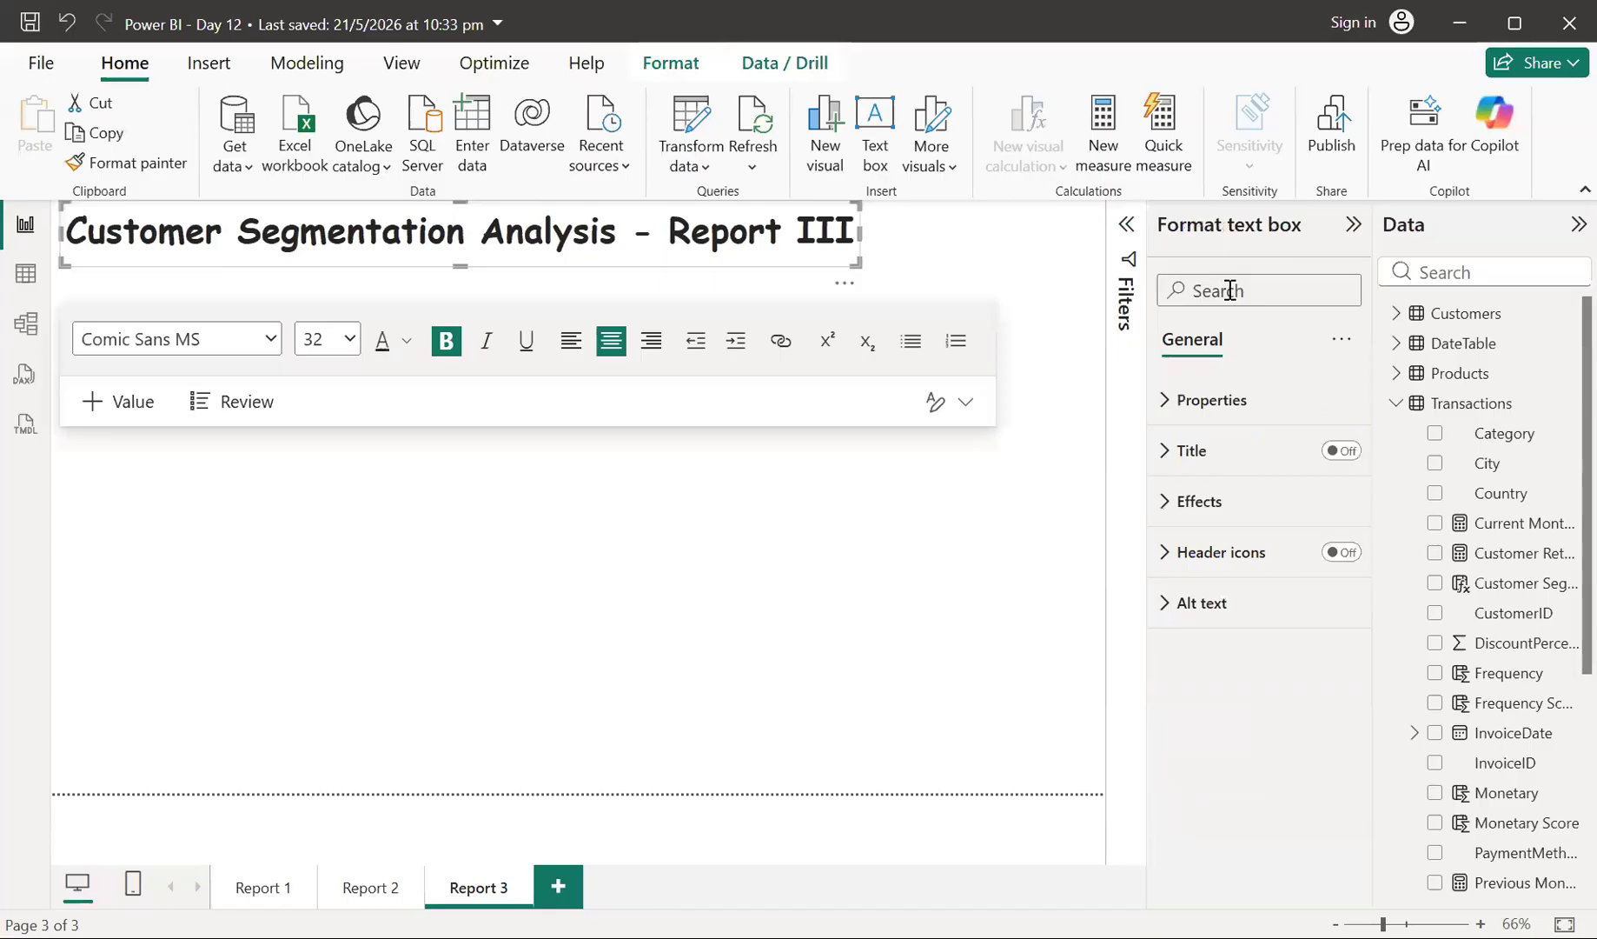
{"action": "left_click", "coordinate": [1173, 501]}
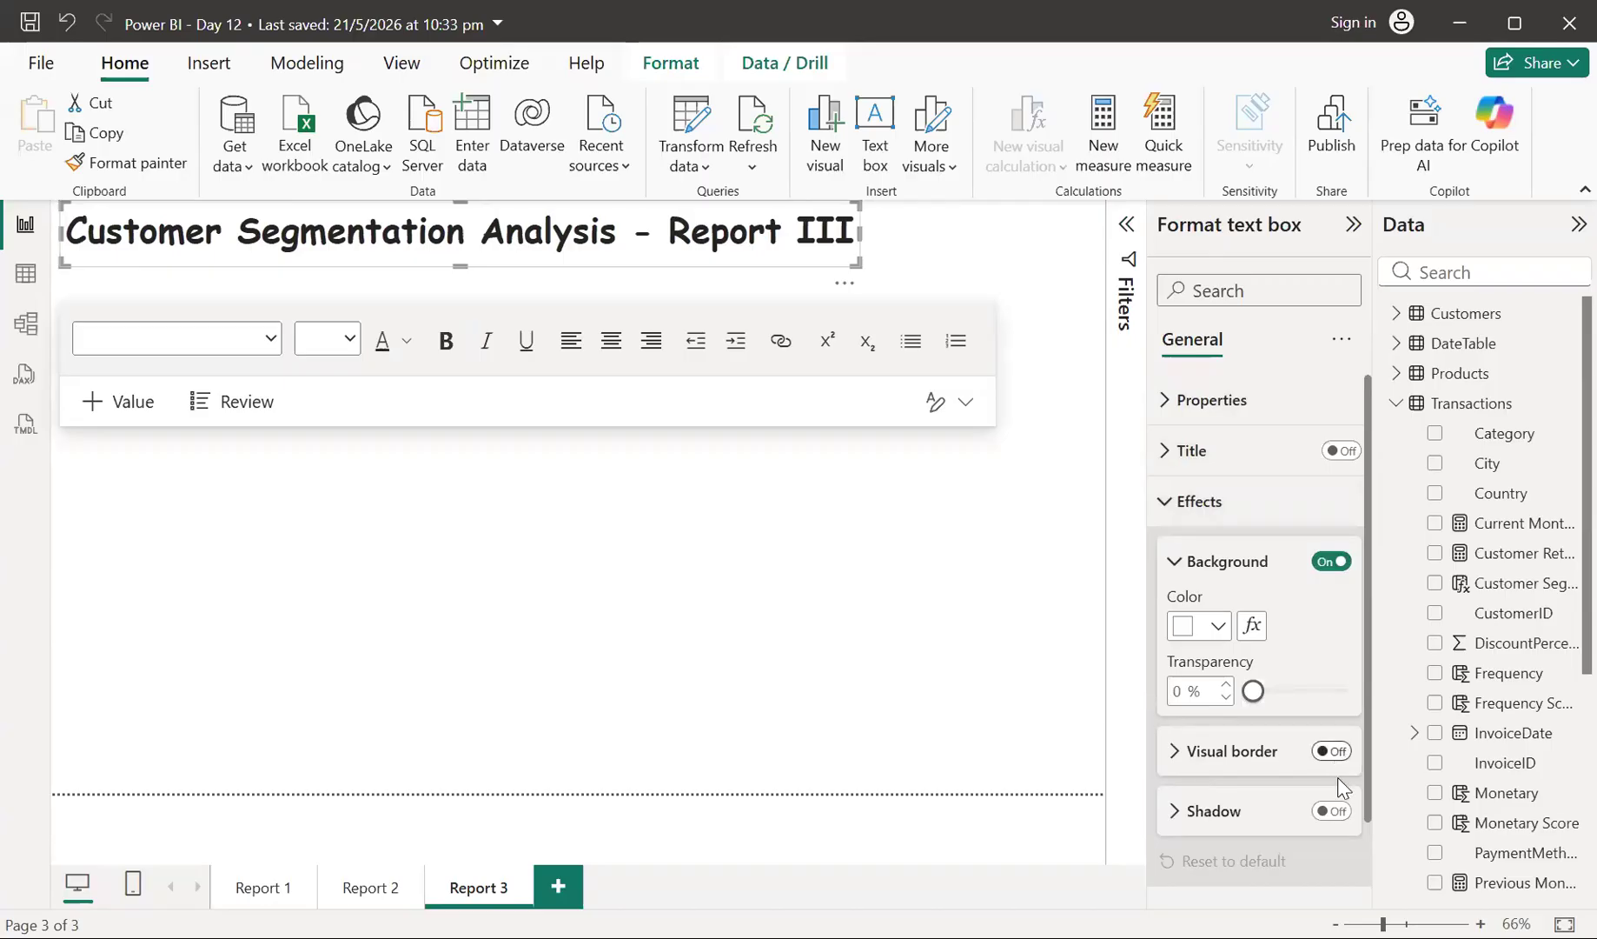
{"action": "left_click", "coordinate": [1331, 750]}
{"action": "left_click", "coordinate": [1331, 811]}
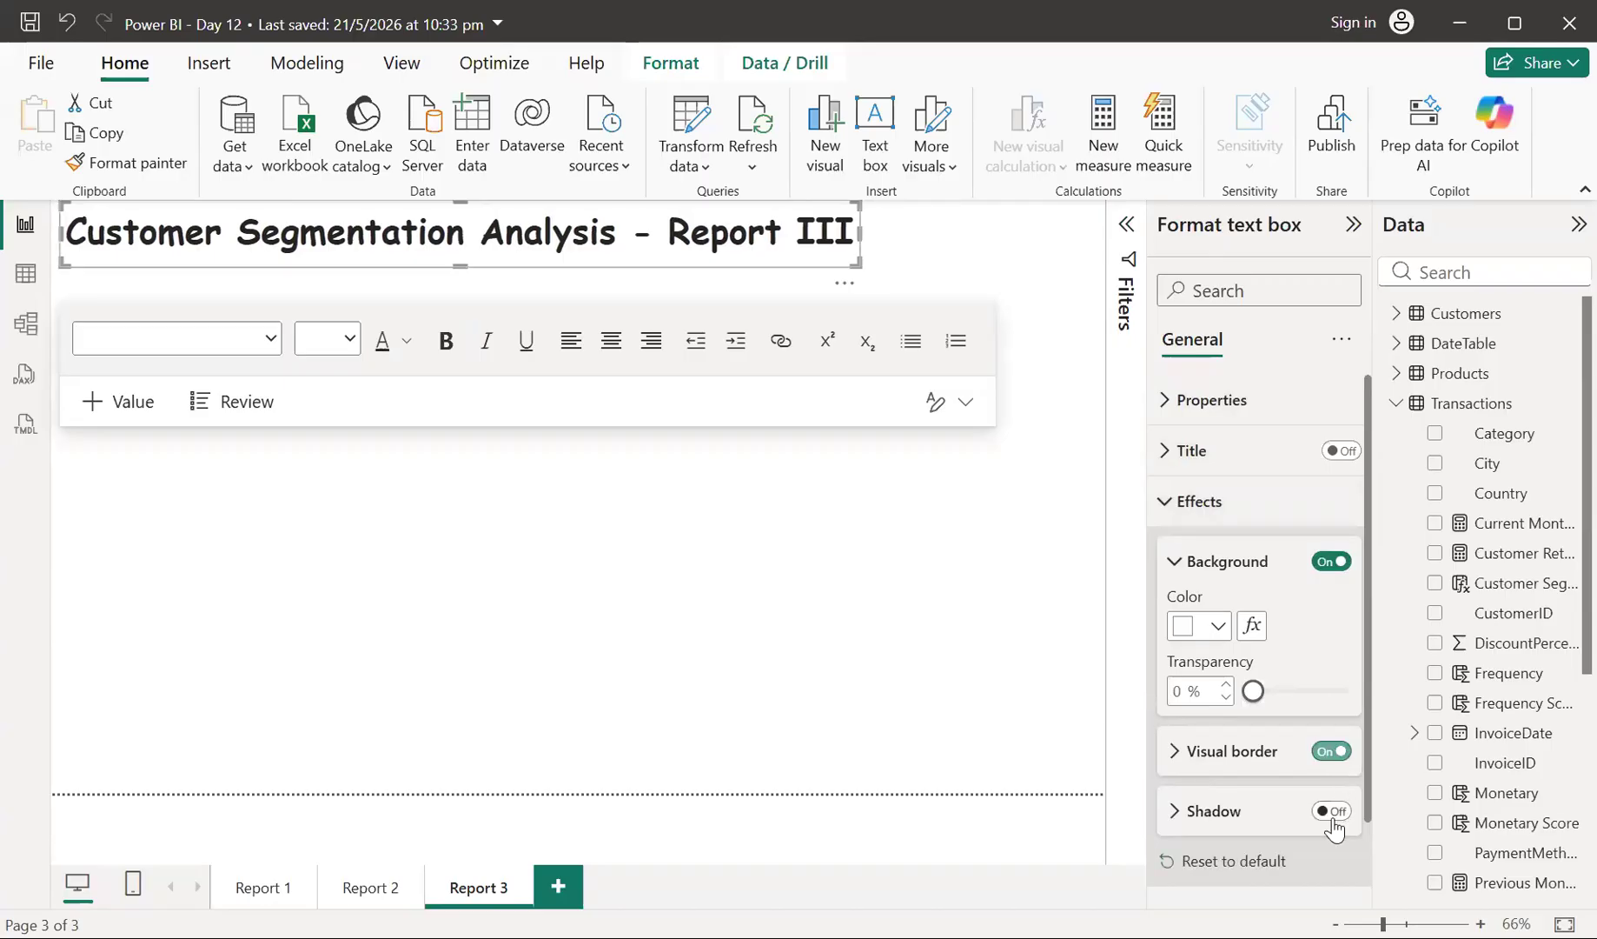
- Set the title box's border color to light purple and its rounded corners to 9 px
{"action": "left_click", "coordinate": [1174, 761]}
{"action": "scroll", "coordinate": [1220, 761], "scroll_direction": "down", "scroll_amount": 1}
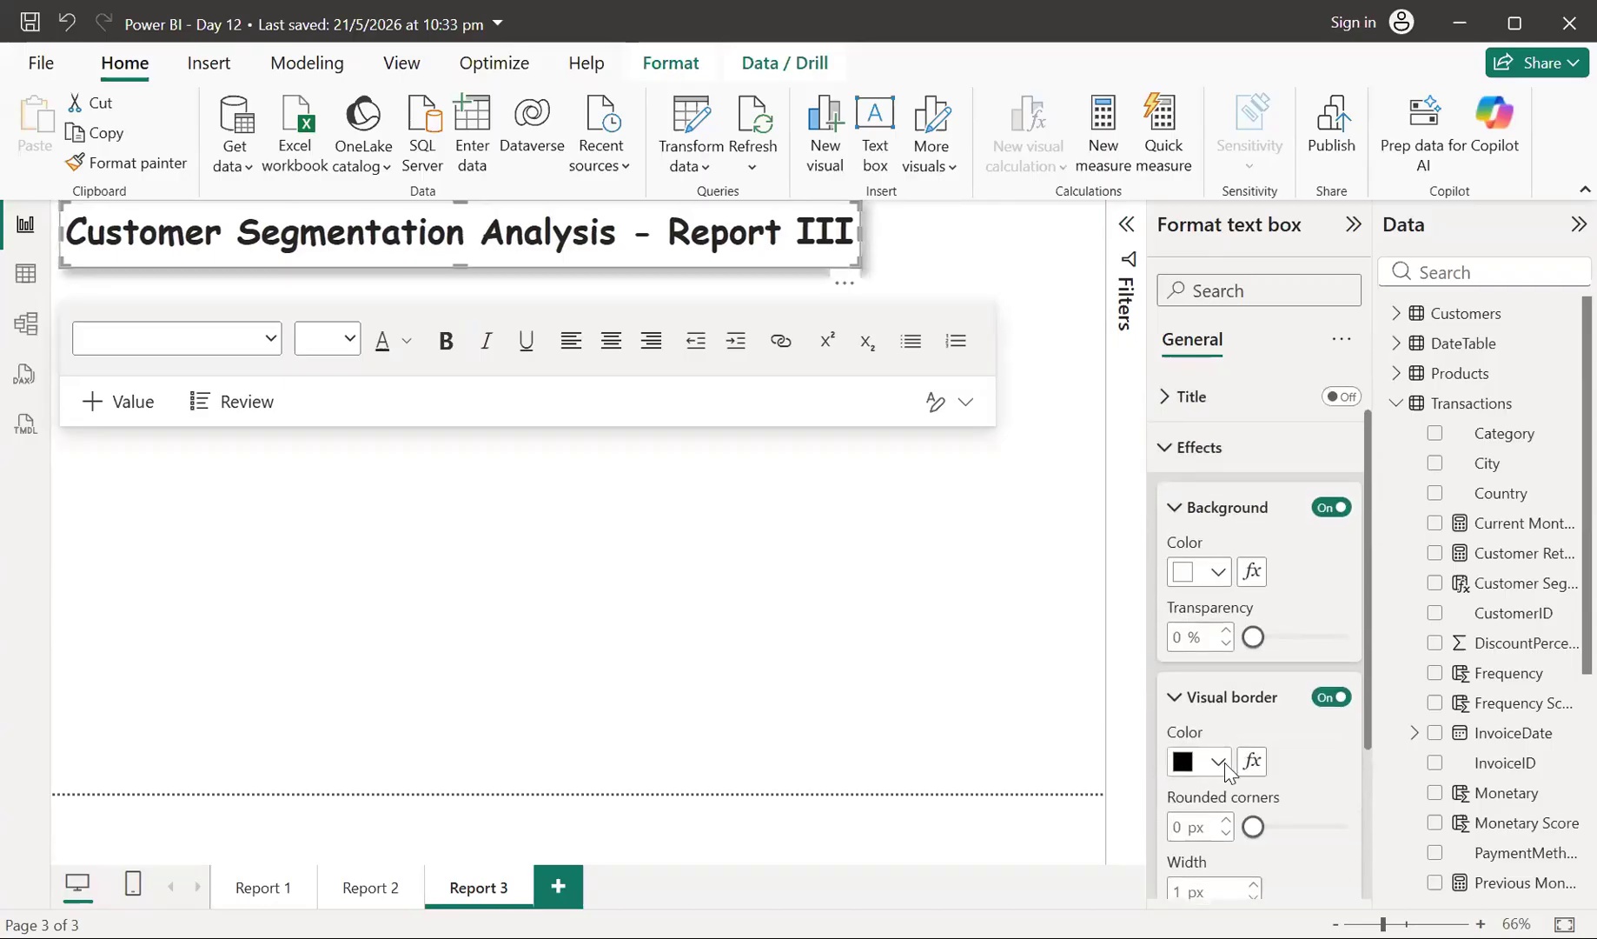
{"action": "left_click", "coordinate": [1220, 762]}
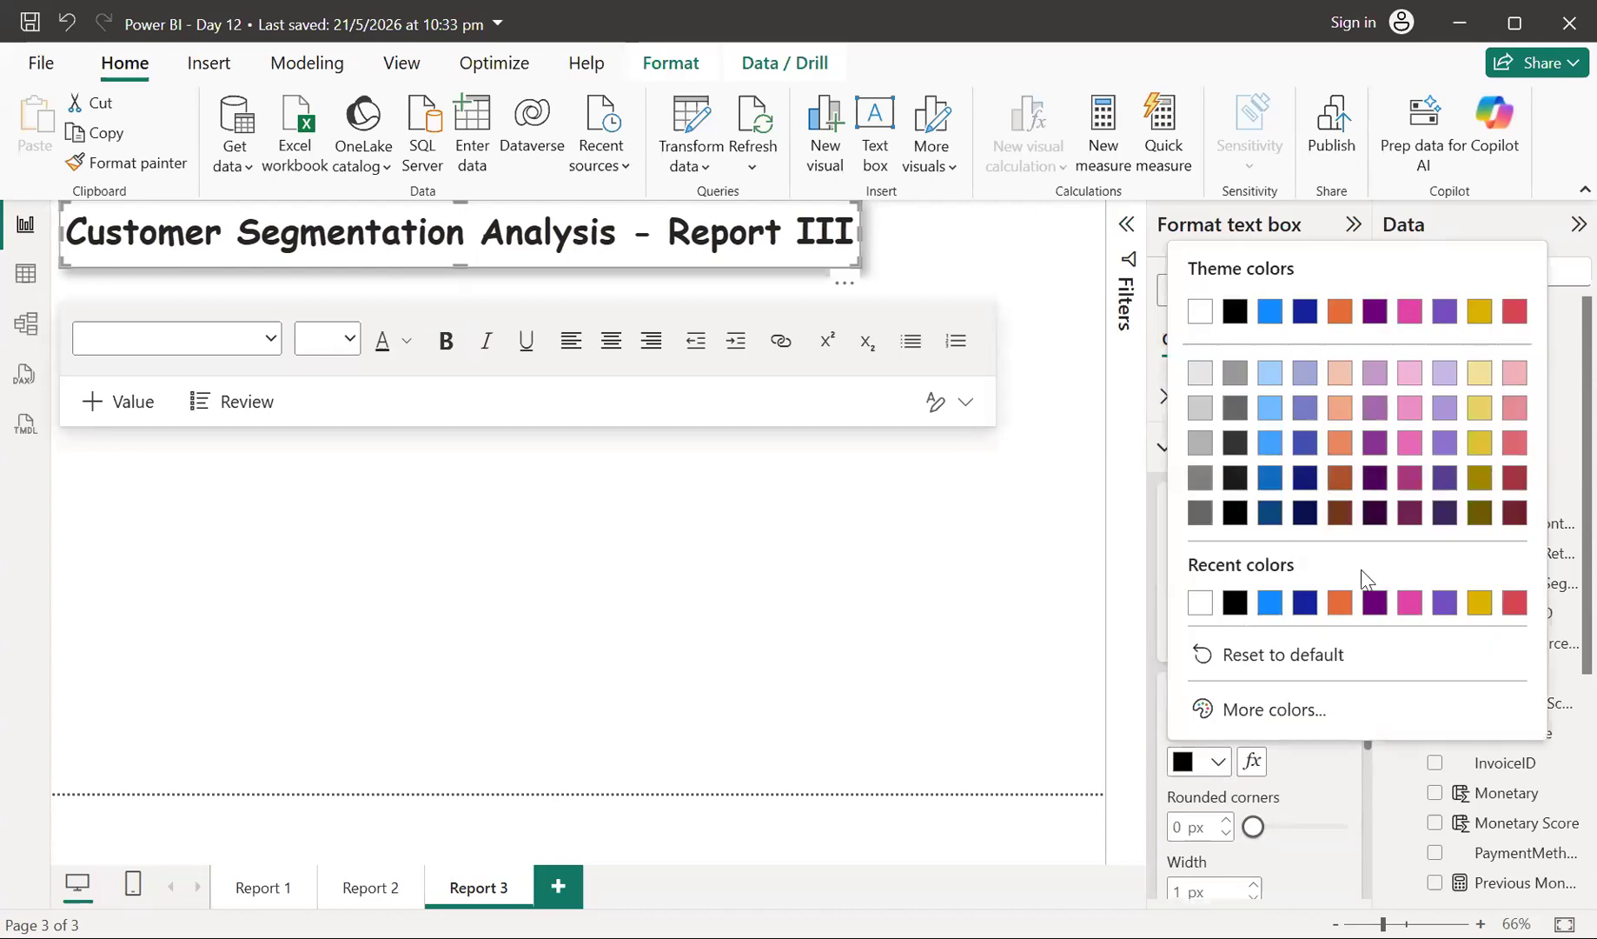
{"action": "left_click", "coordinate": [1445, 411]}
{"action": "left_click_drag", "start_coordinate": [1252, 828], "coordinate": [1280, 826]}
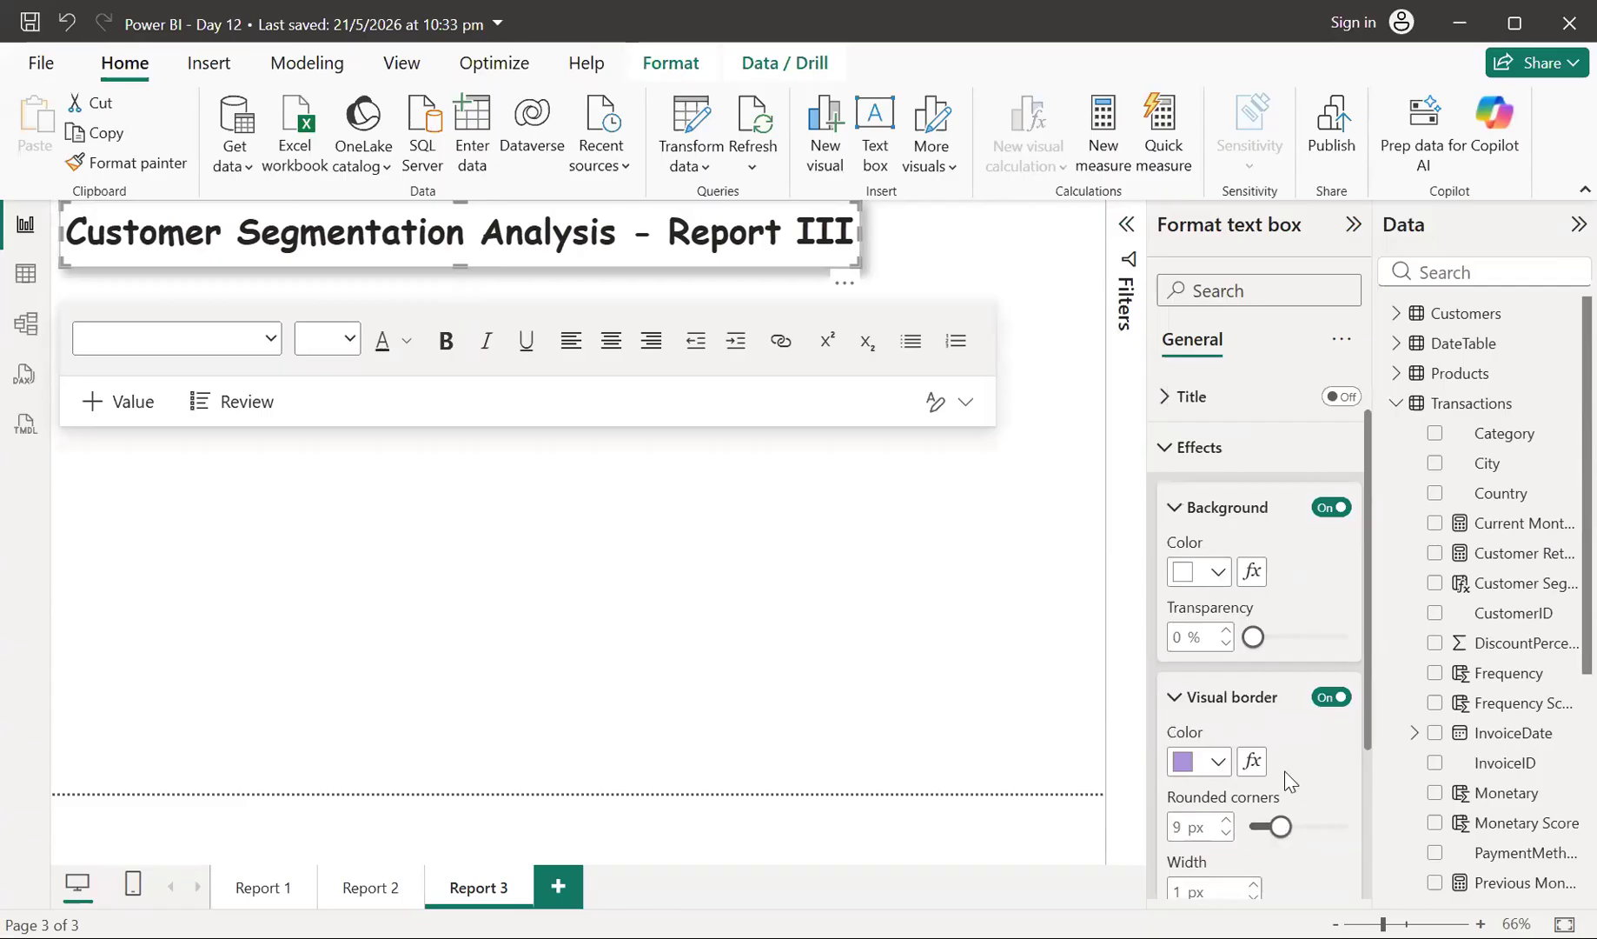
- Set the title box's shadow color to the same light purple as its border
{"action": "scroll", "coordinate": [1290, 781], "scroll_direction": "down", "scroll_amount": 3}
{"action": "left_click", "coordinate": [1191, 833]}
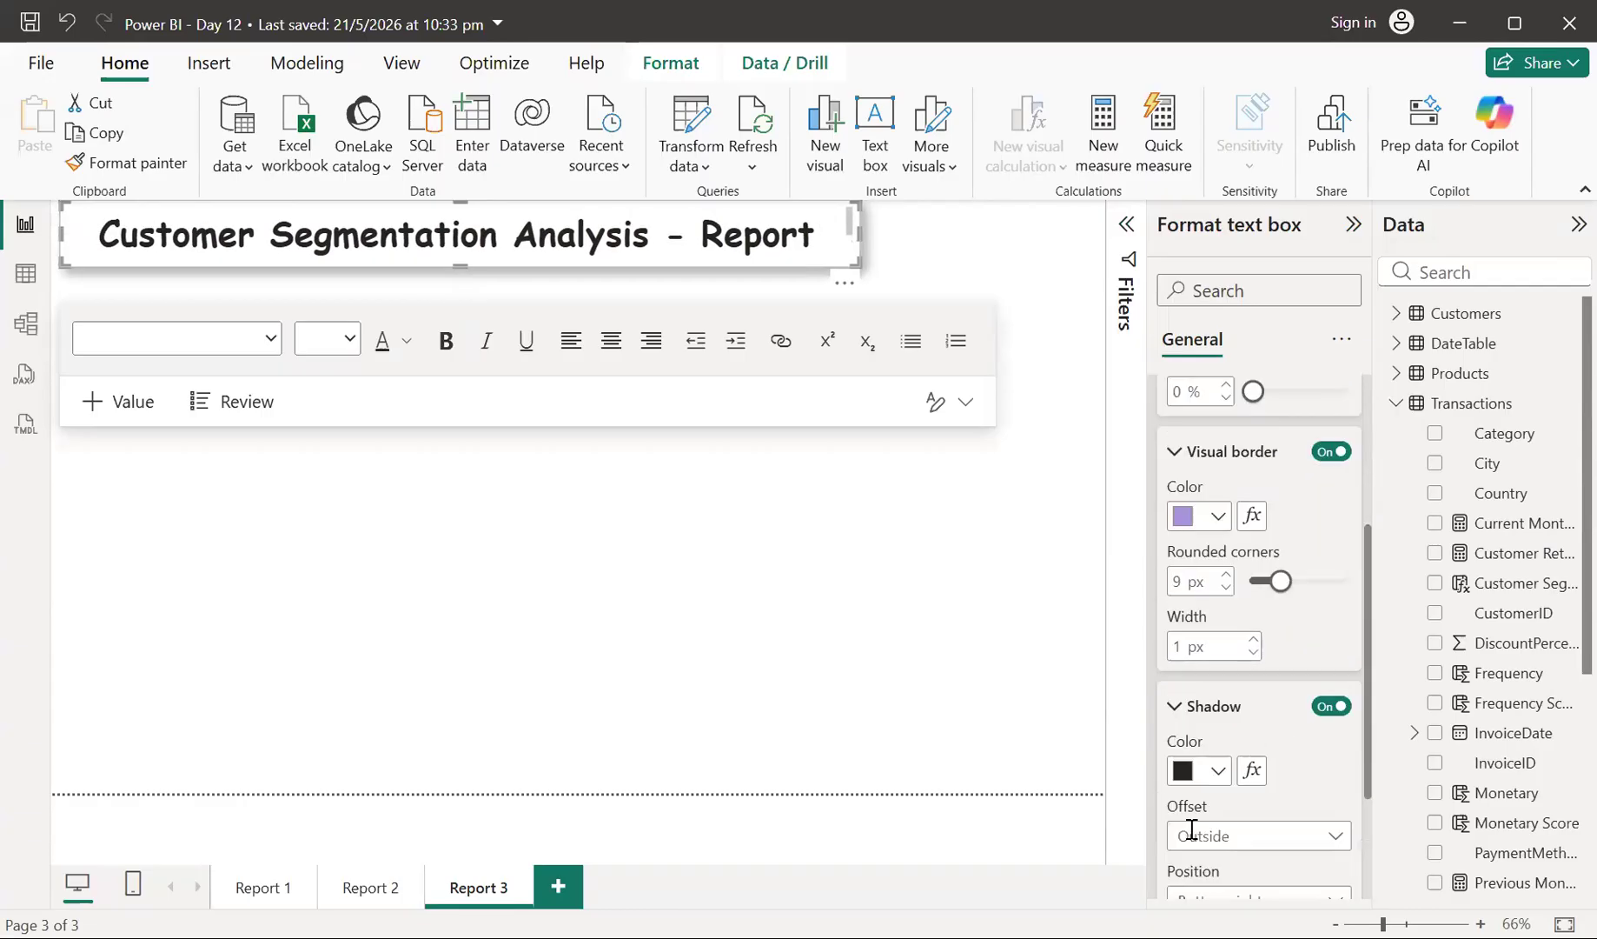
{"action": "left_click", "coordinate": [1220, 739]}
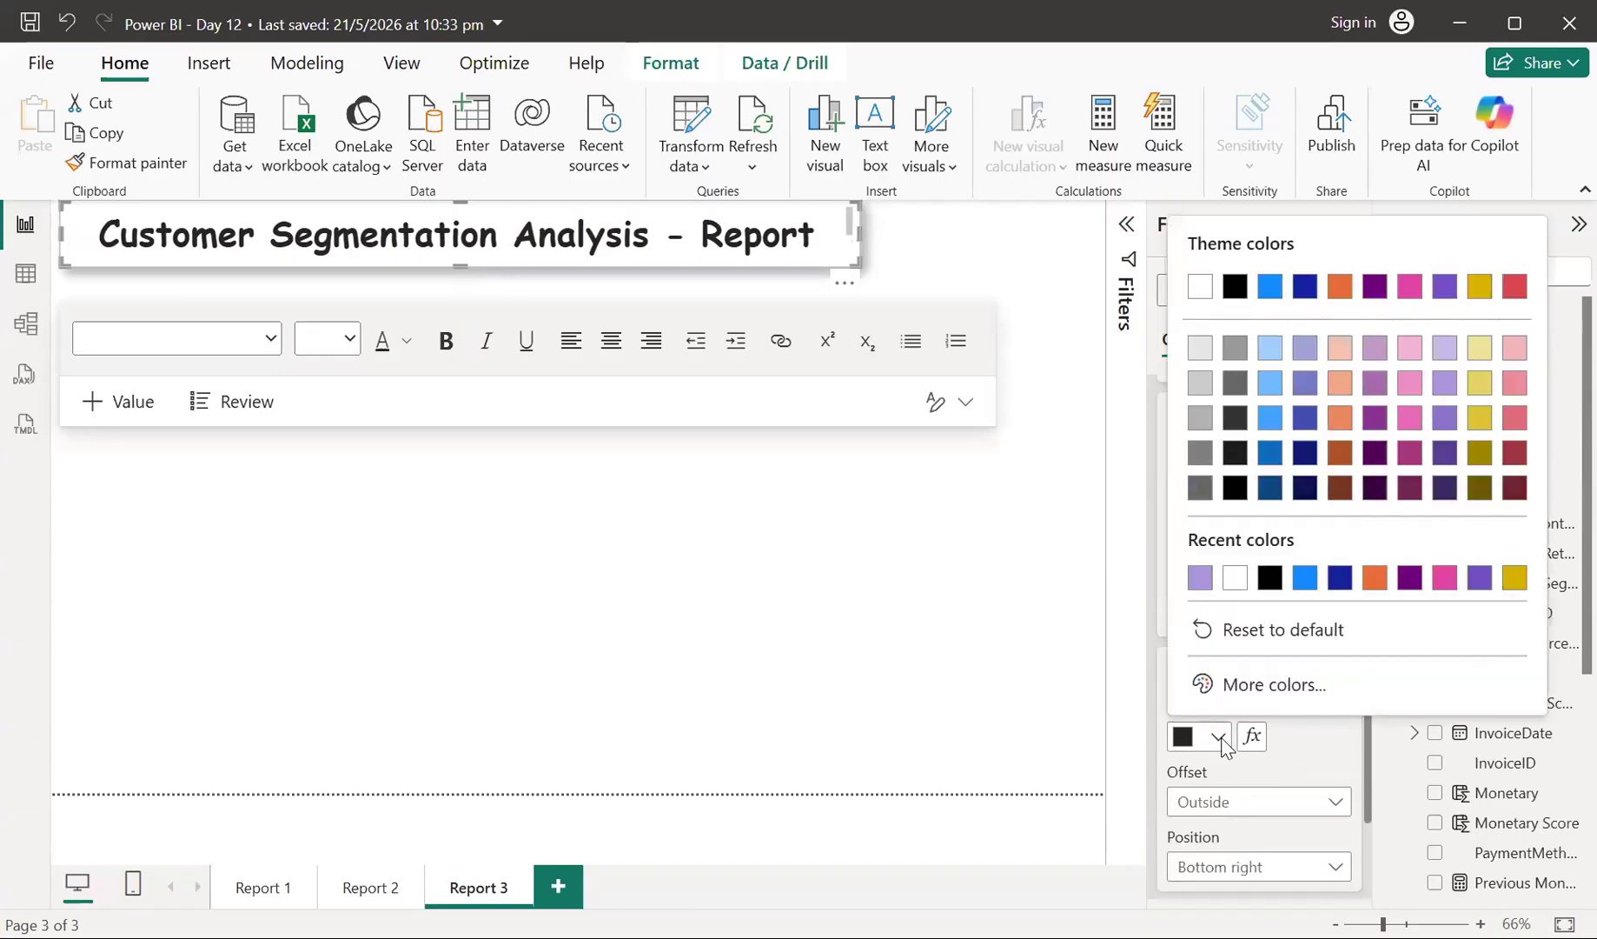
{"action": "left_click", "coordinate": [1199, 572]}
{"action": "left_click", "coordinate": [856, 631]}
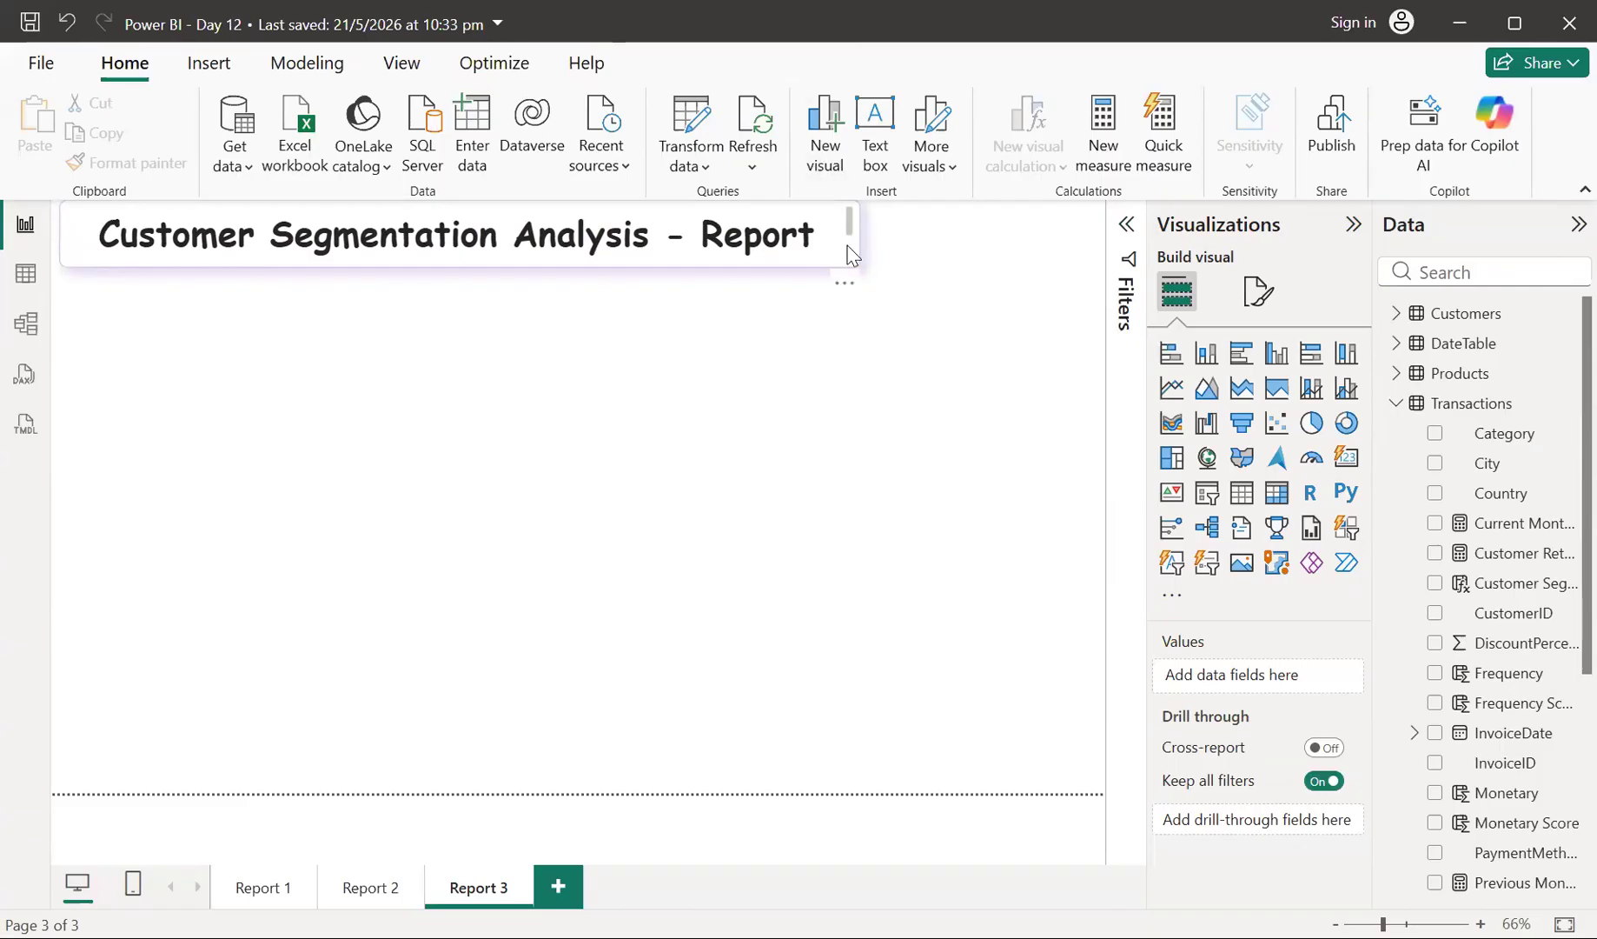
- Widen the title text box slightly so that the full title fits on one line
{"action": "scroll", "coordinate": [847, 255], "scroll_direction": "down", "scroll_amount": 1}
{"action": "scroll", "coordinate": [849, 247], "scroll_direction": "down", "scroll_amount": 1}
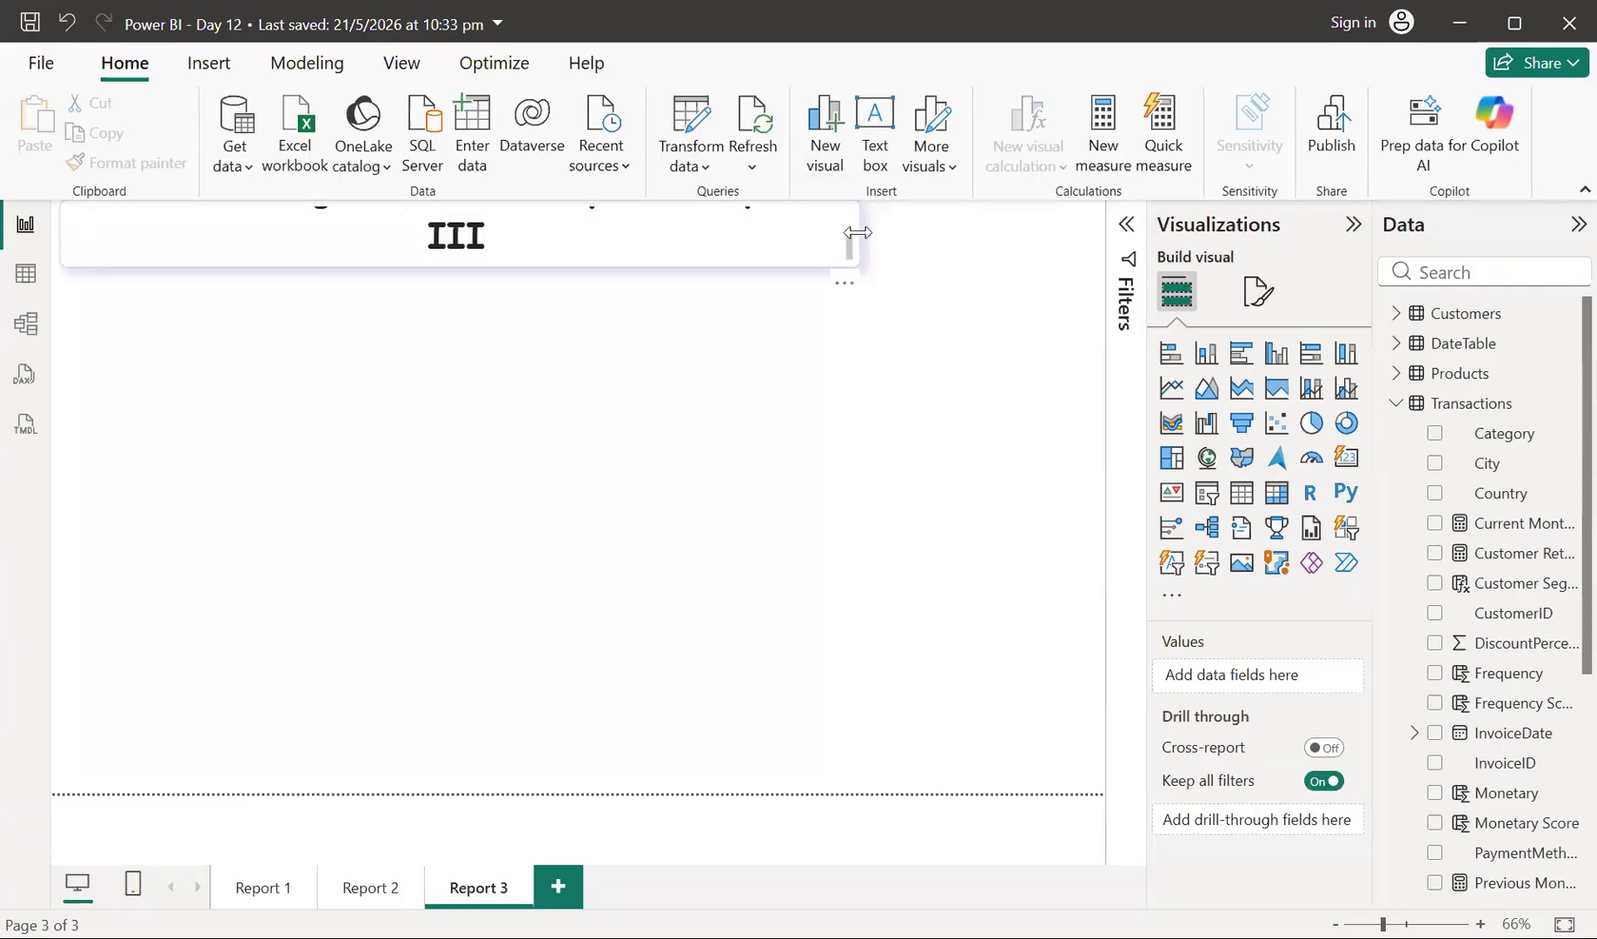
{"action": "left_click", "coordinate": [856, 236]}
{"action": "left_click_drag", "start_coordinate": [860, 233], "coordinate": [878, 234]}
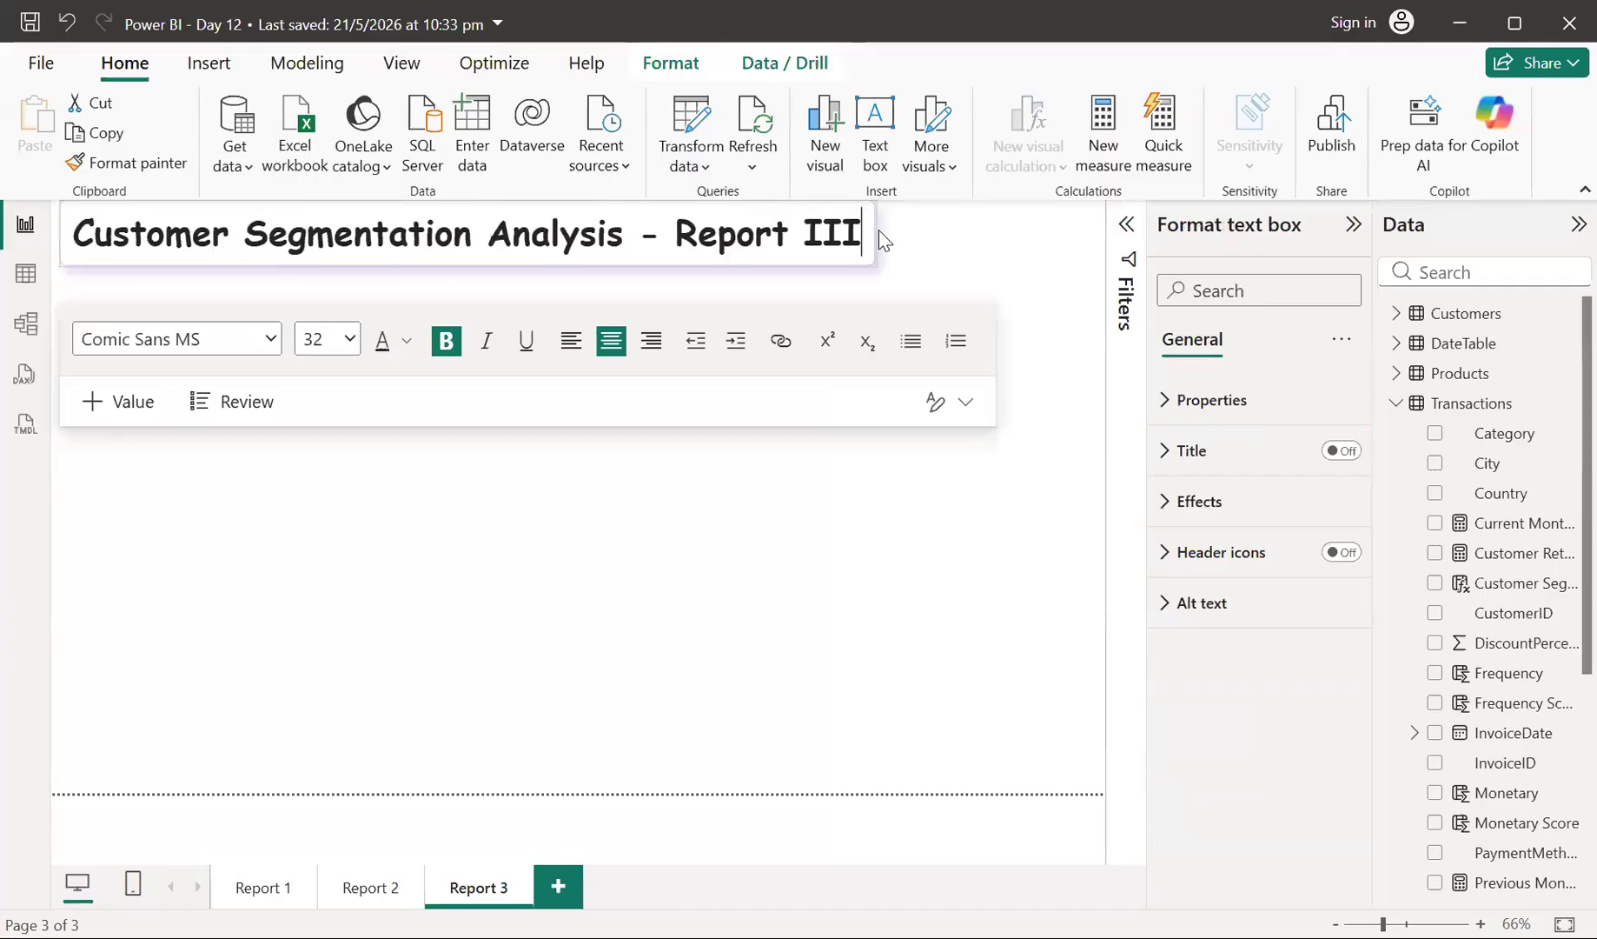
{"action": "left_click", "coordinate": [592, 278]}
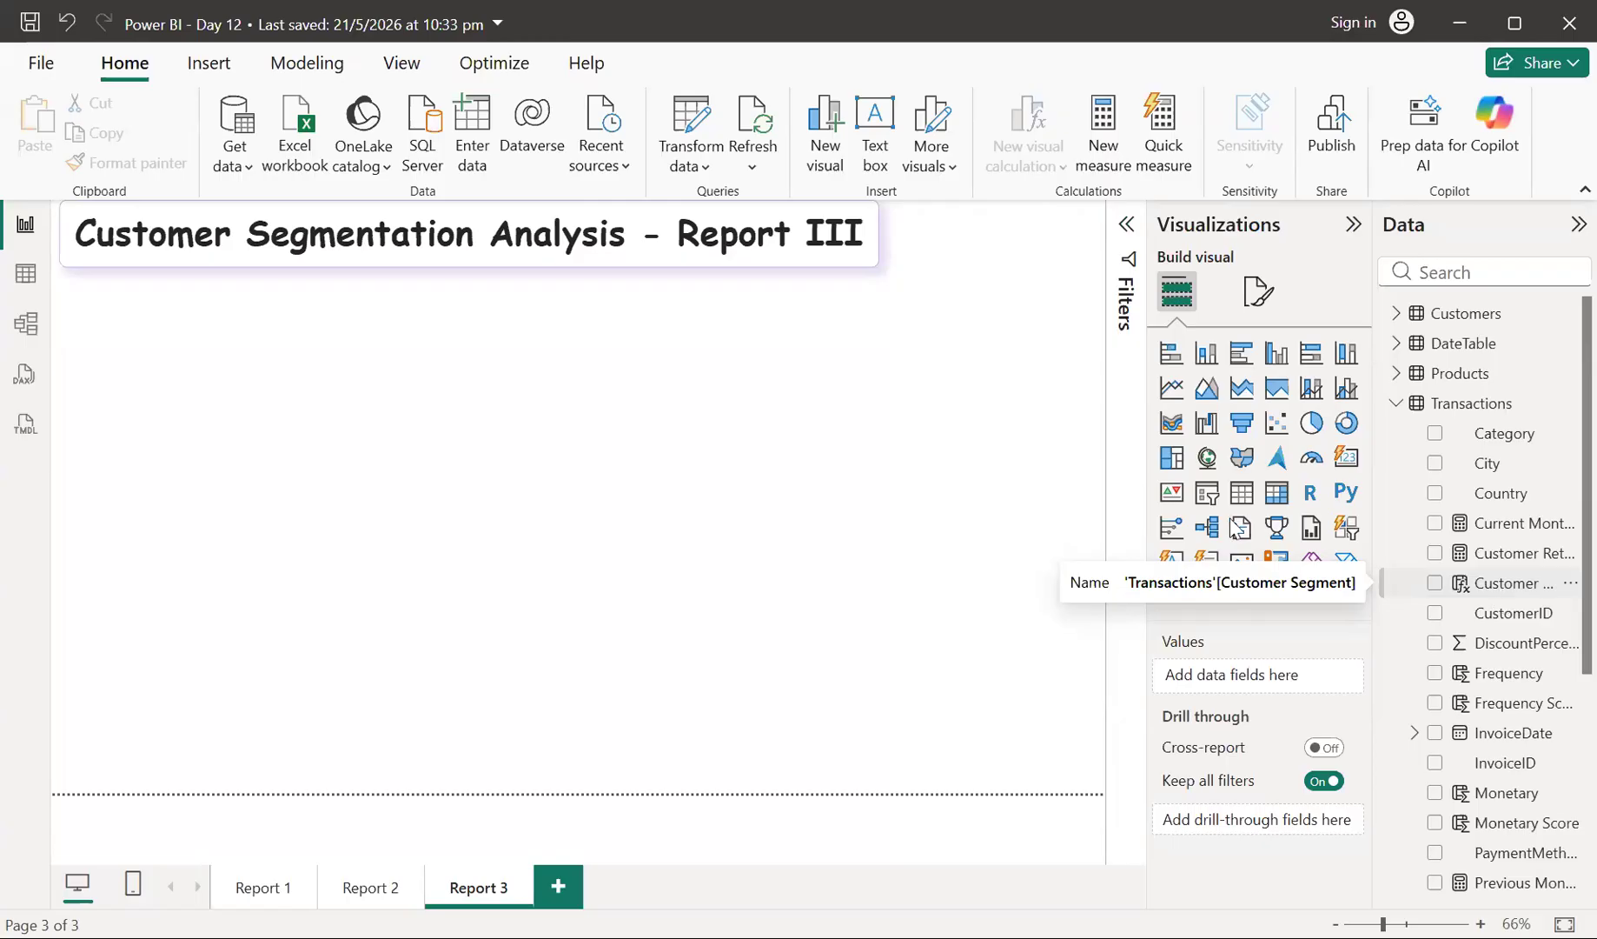
- Set the title text box's border width to 2 px
{"action": "left_click", "coordinate": [874, 263]}
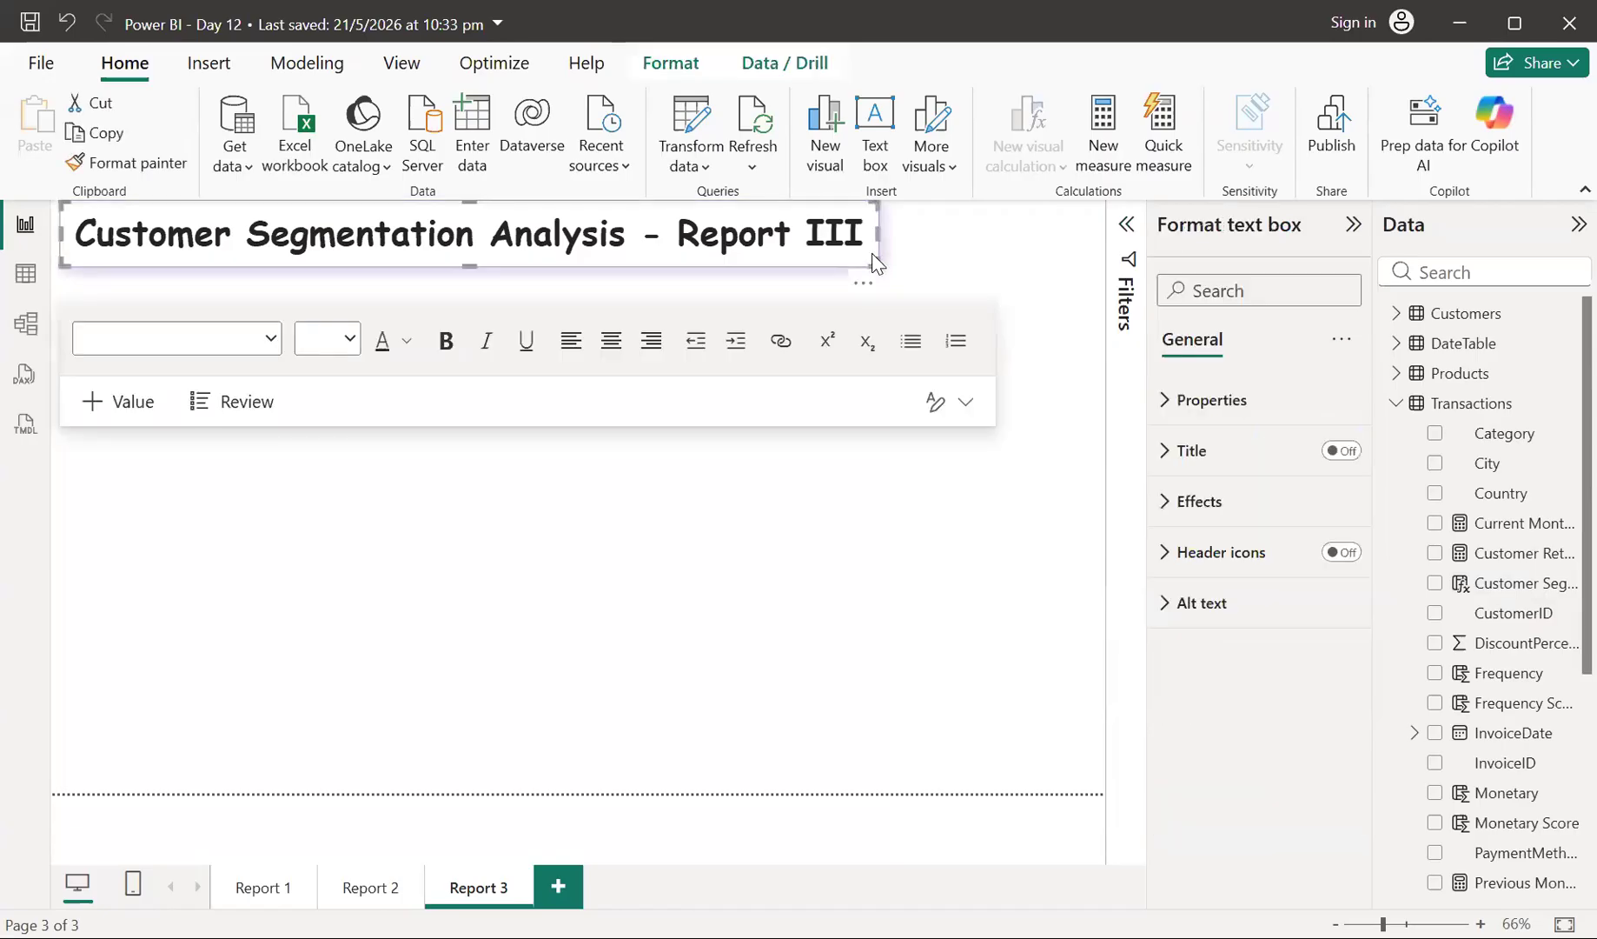
{"action": "left_click", "coordinate": [1173, 501]}
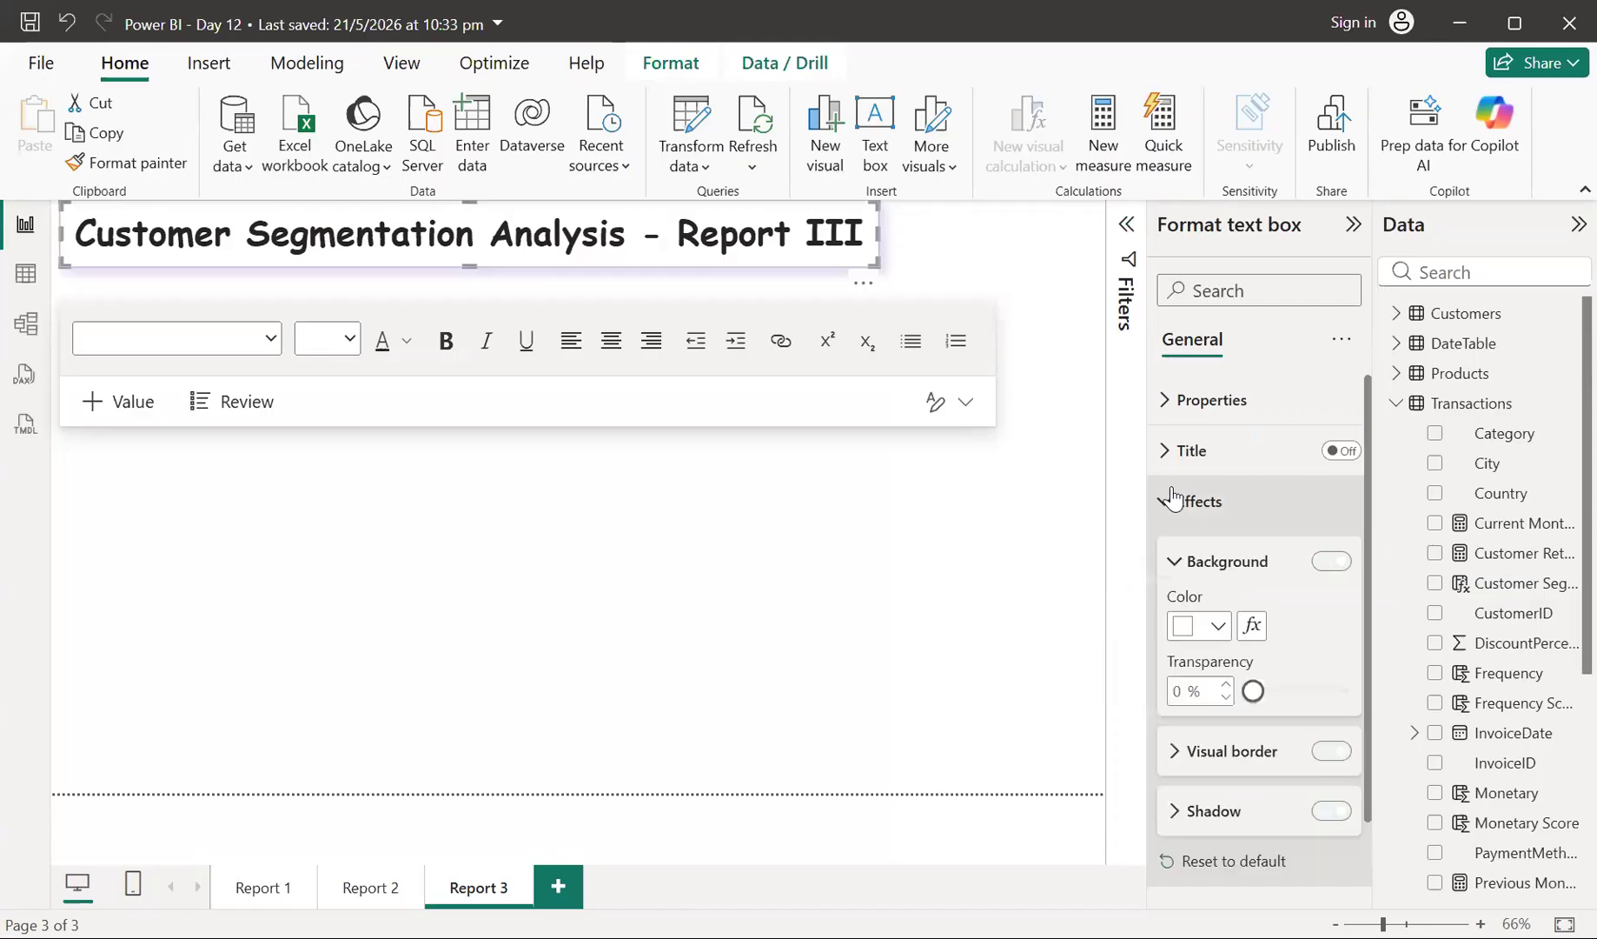
{"action": "left_click", "coordinate": [1174, 752]}
{"action": "scroll", "coordinate": [1250, 763], "scroll_direction": "down", "scroll_amount": 3}
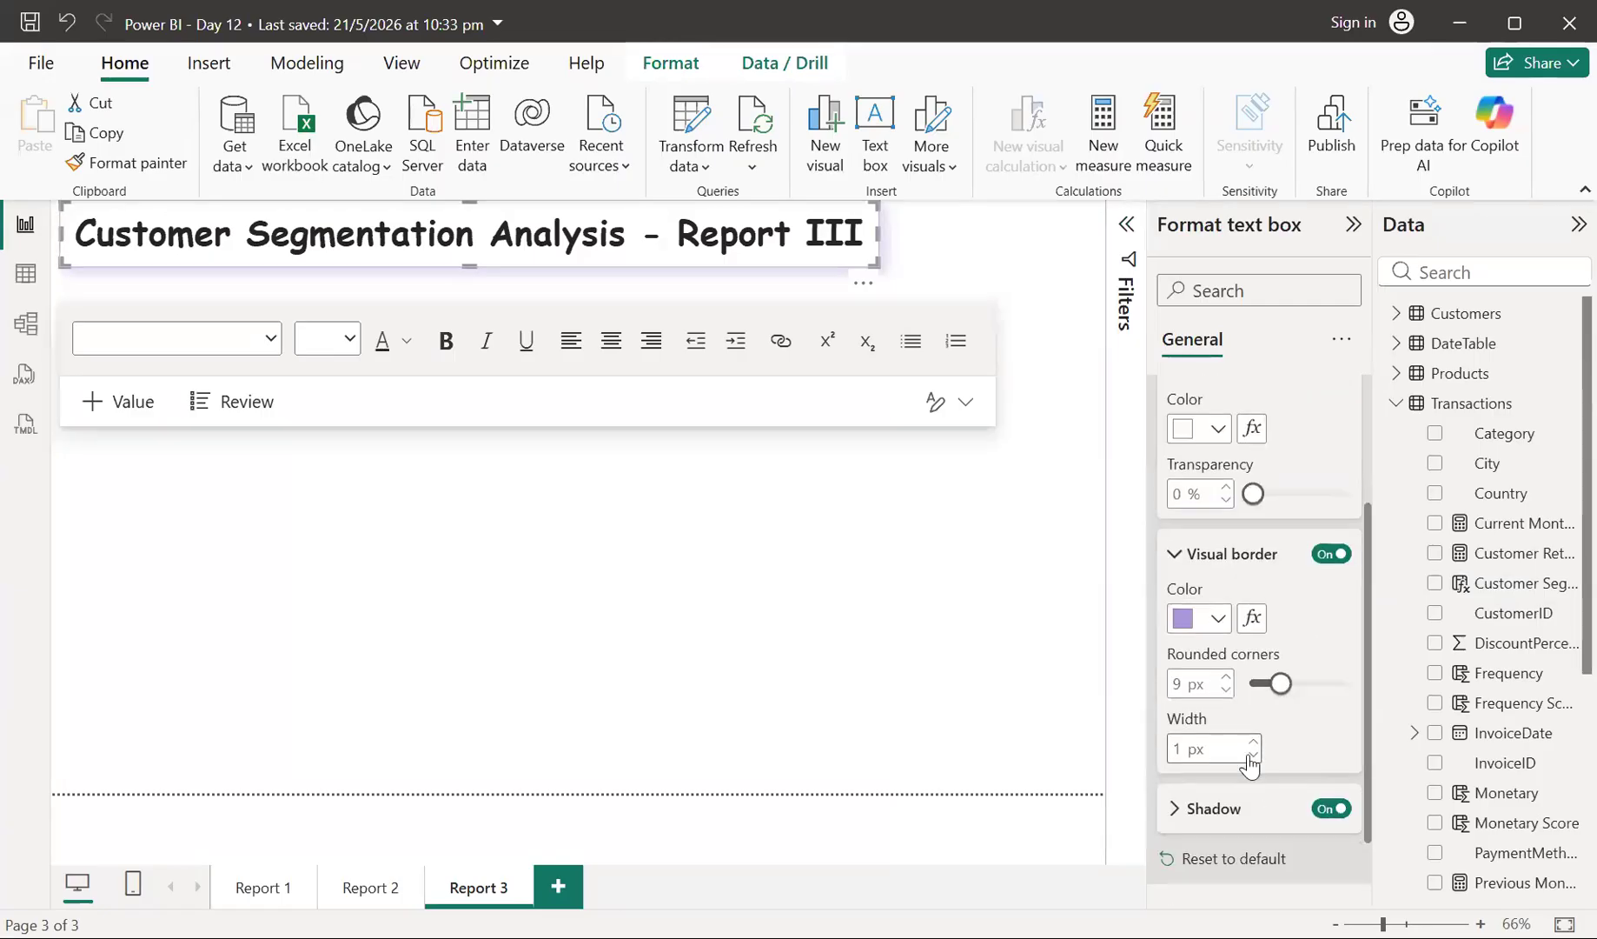
{"action": "left_click", "coordinate": [1253, 741]}
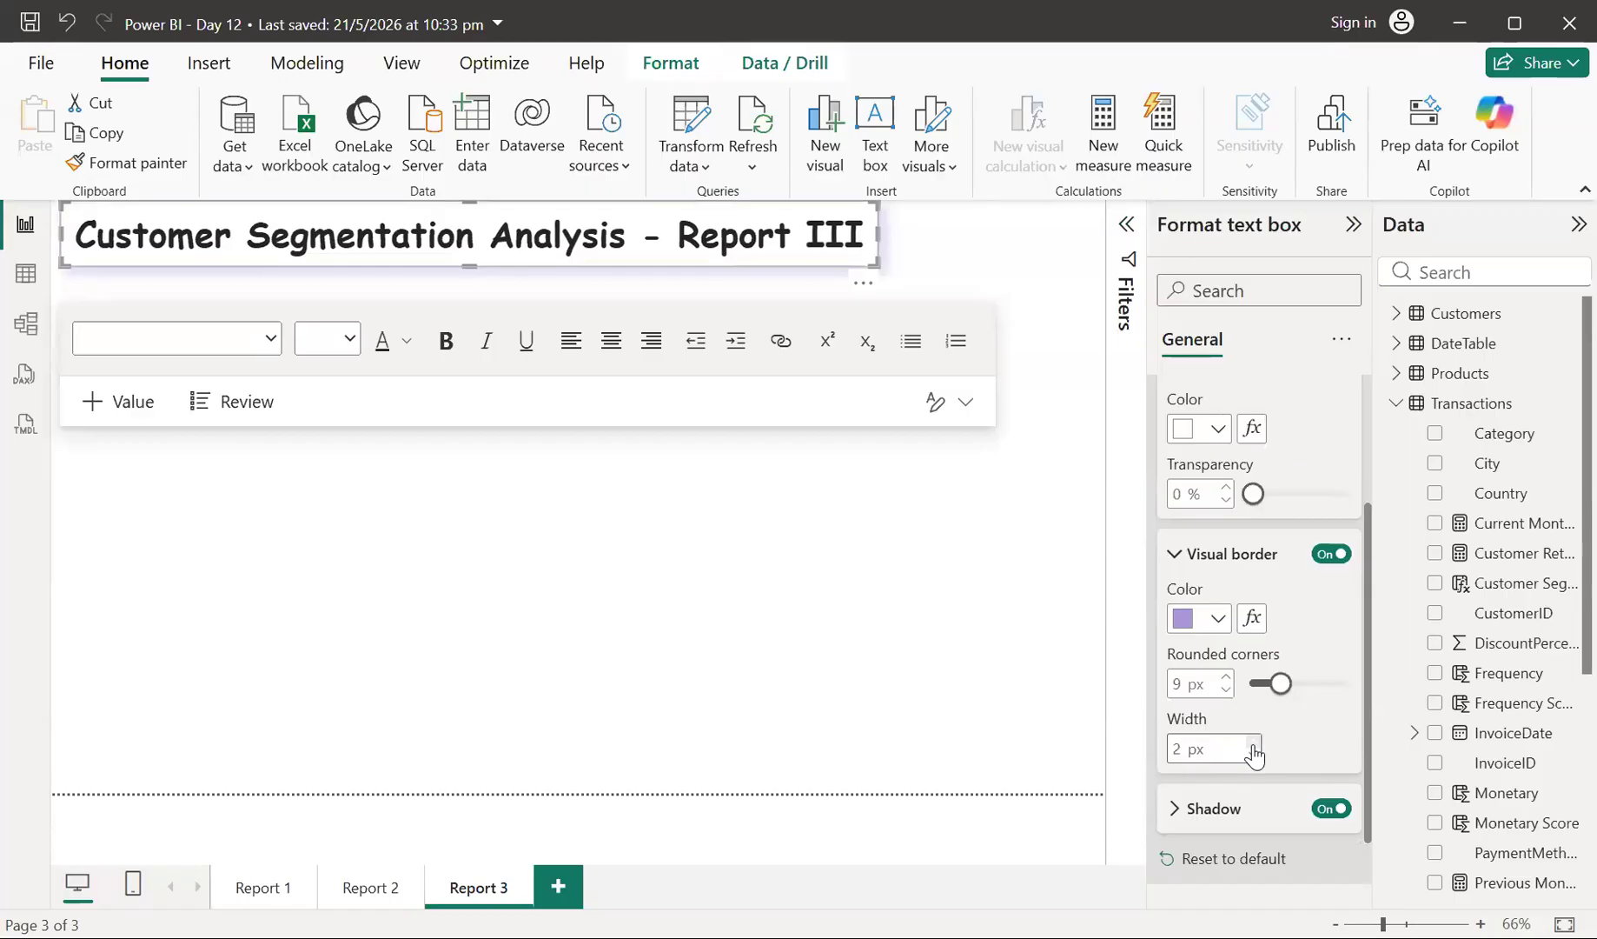
{"action": "left_click", "coordinate": [1006, 701]}
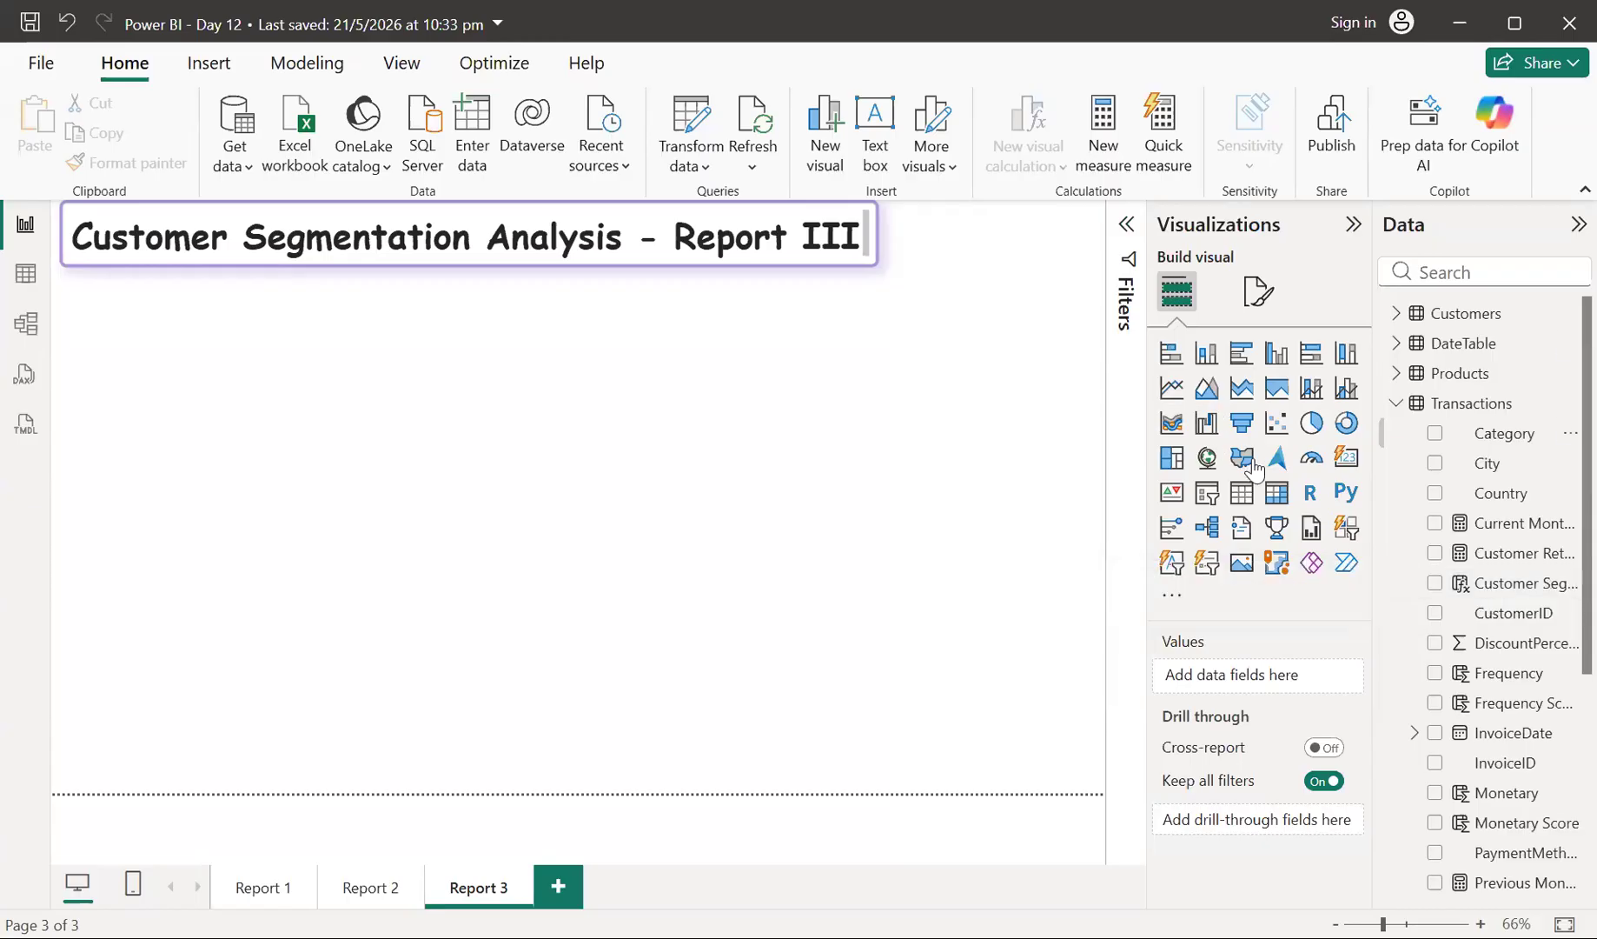
- Insert a treemap on the Report 3 page, then shrink and place it directly below the title, aligned with the page's left margin
{"action": "left_click", "coordinate": [1173, 459]}
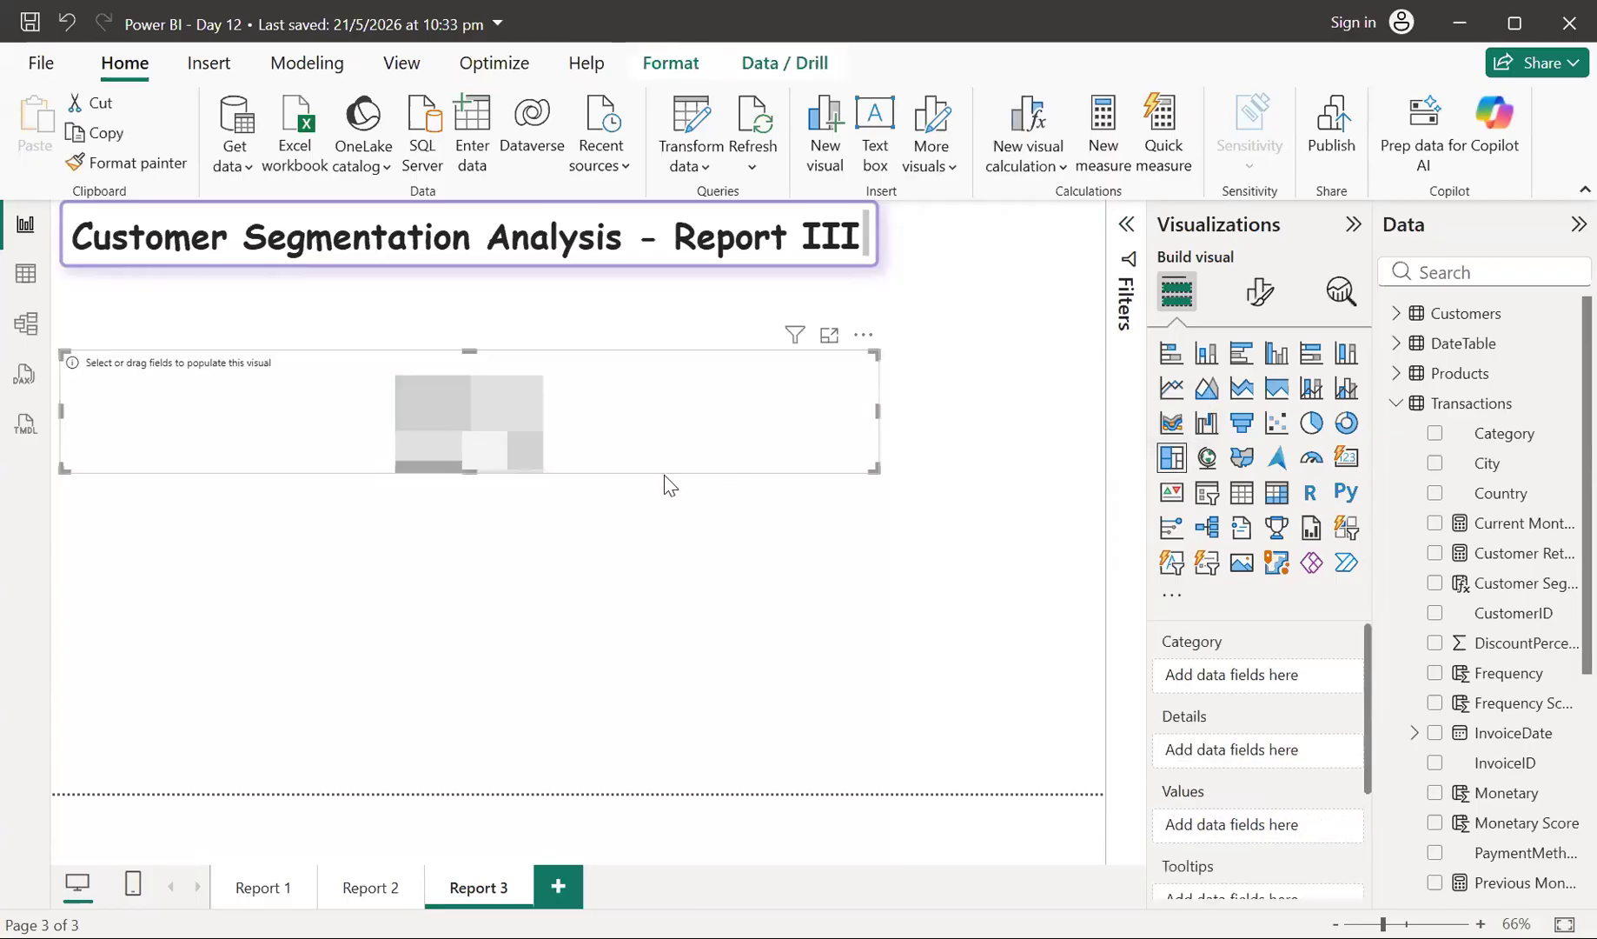
{"action": "left_click_drag", "start_coordinate": [477, 373], "coordinate": [484, 325]}
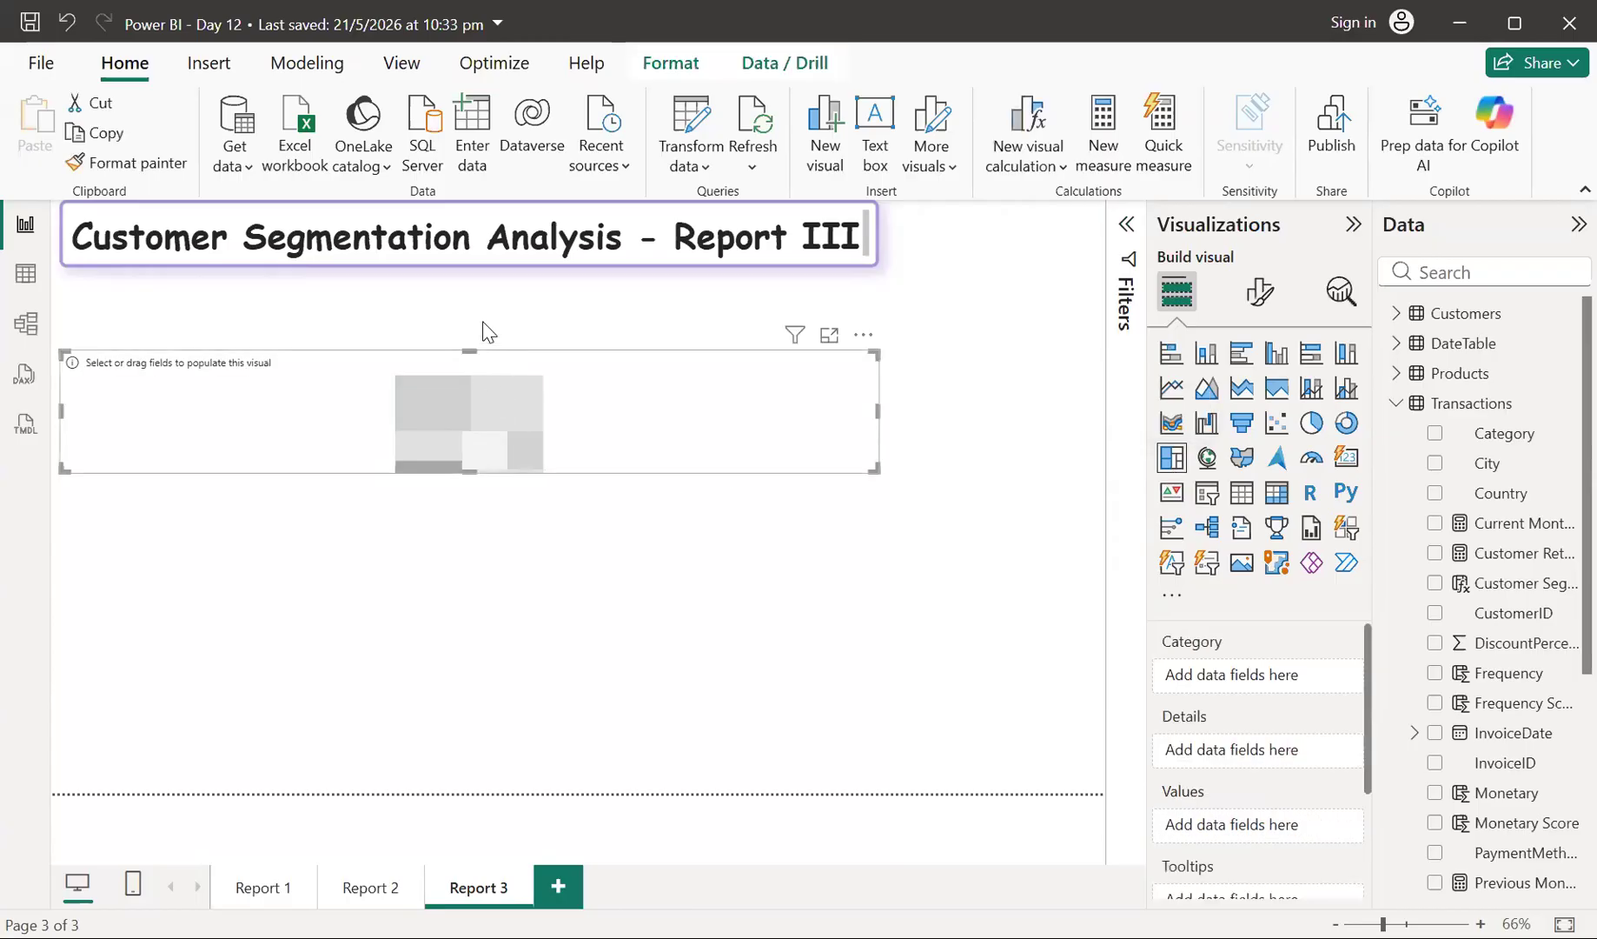
{"action": "left_click_drag", "start_coordinate": [467, 423], "coordinate": [467, 600]}
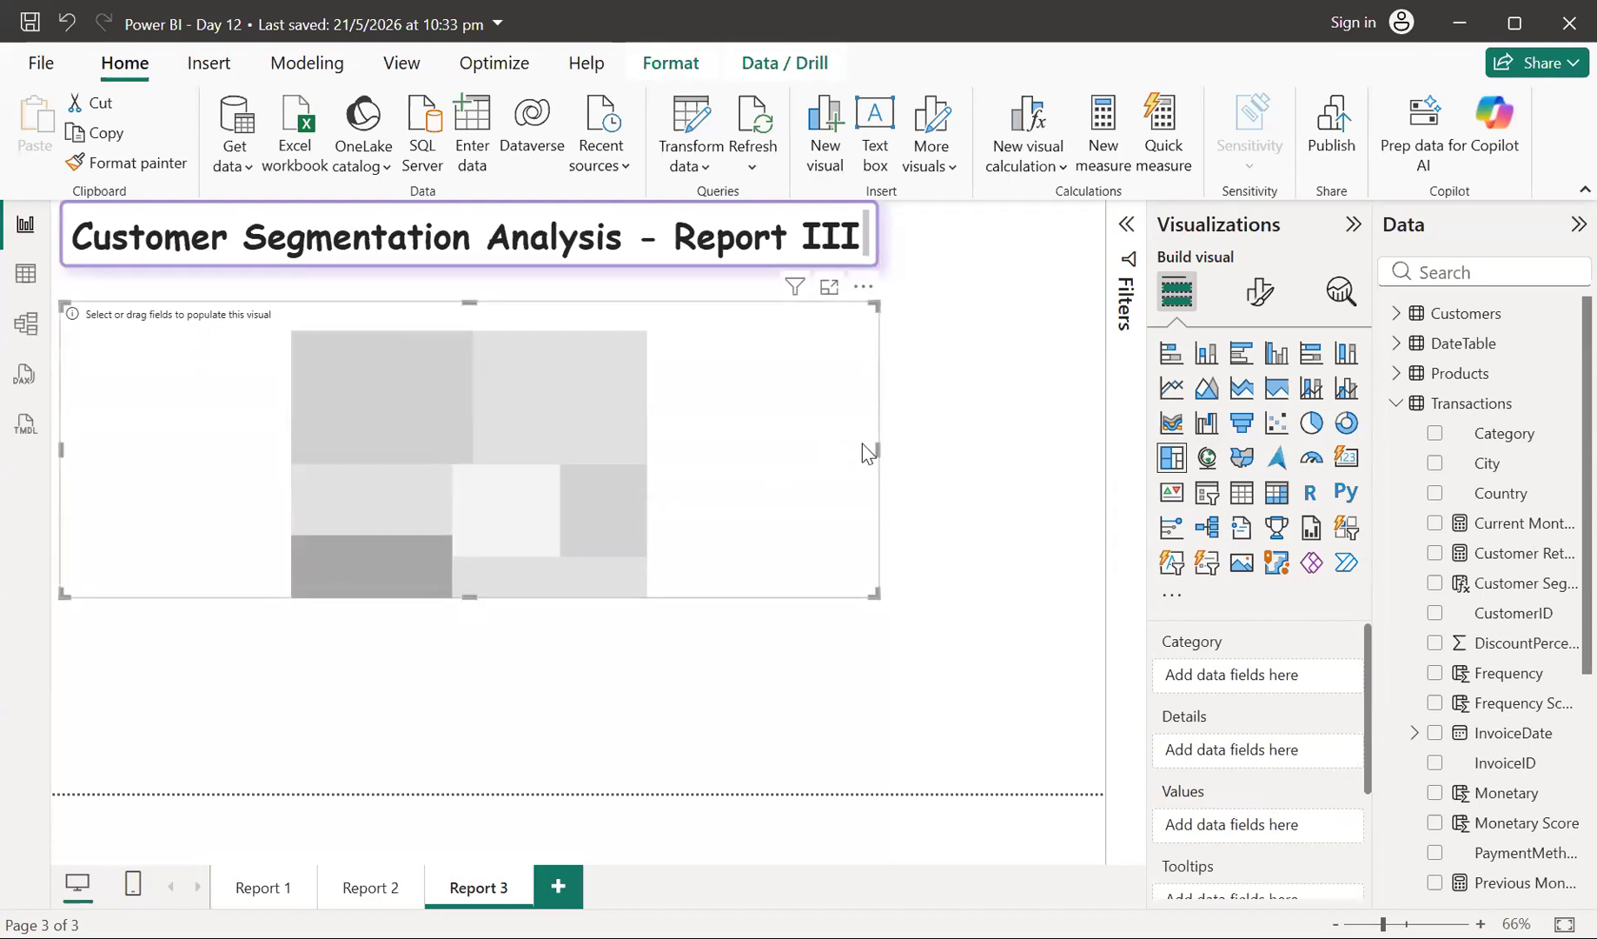
{"action": "left_click_drag", "start_coordinate": [491, 444], "coordinate": [475, 449]}
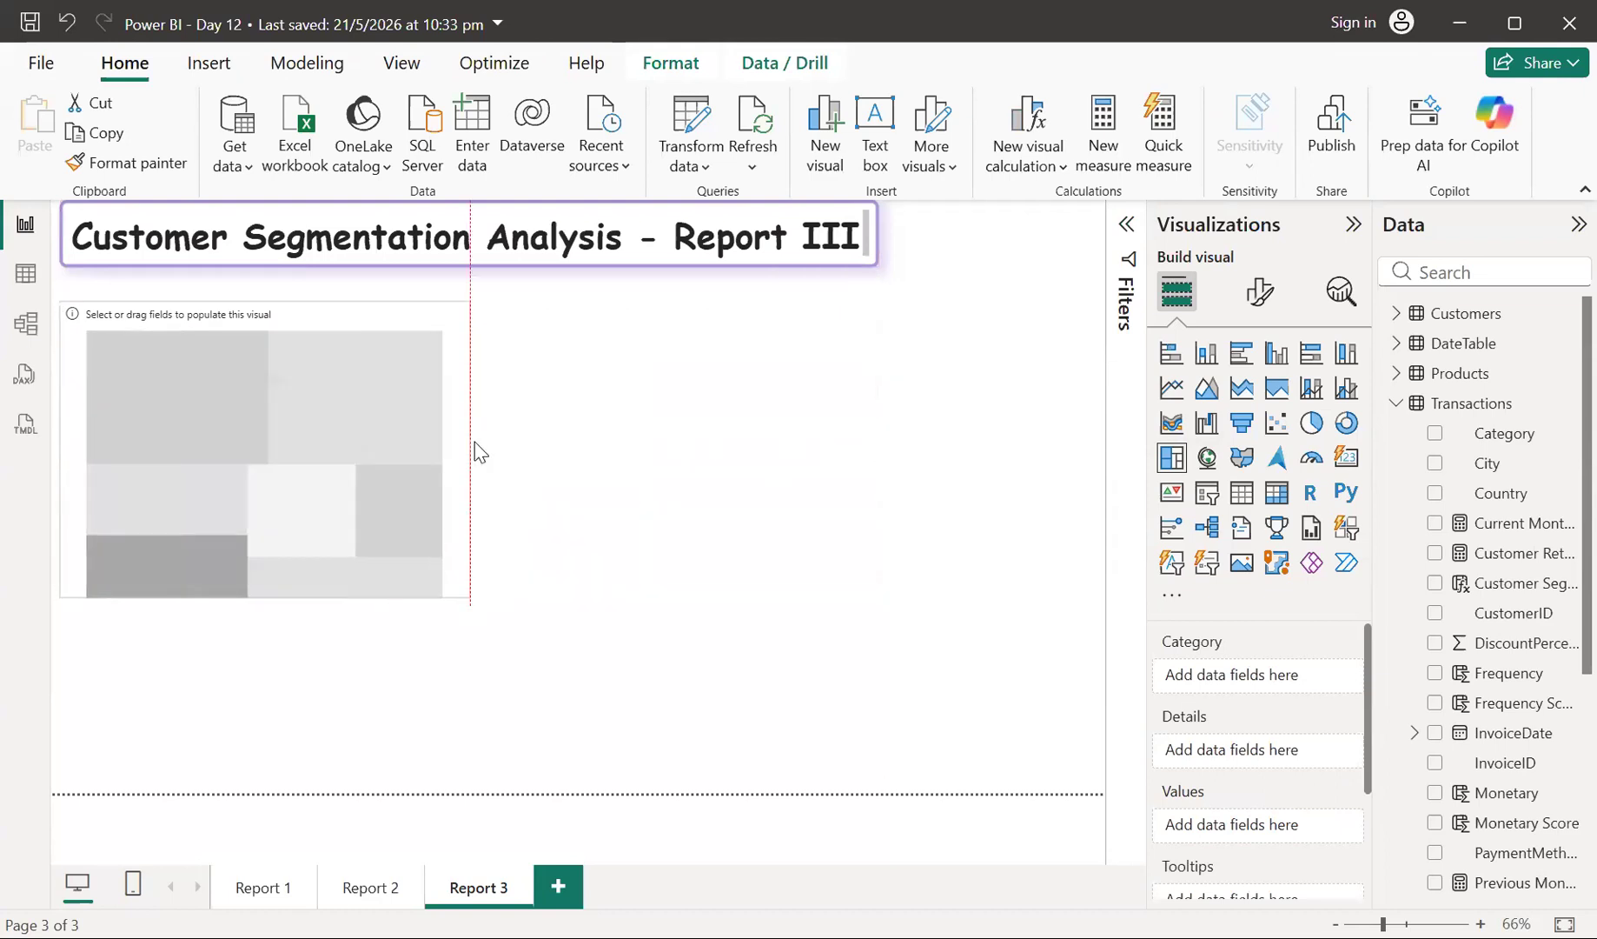
{"action": "left_click_drag", "start_coordinate": [263, 597], "coordinate": [262, 510]}
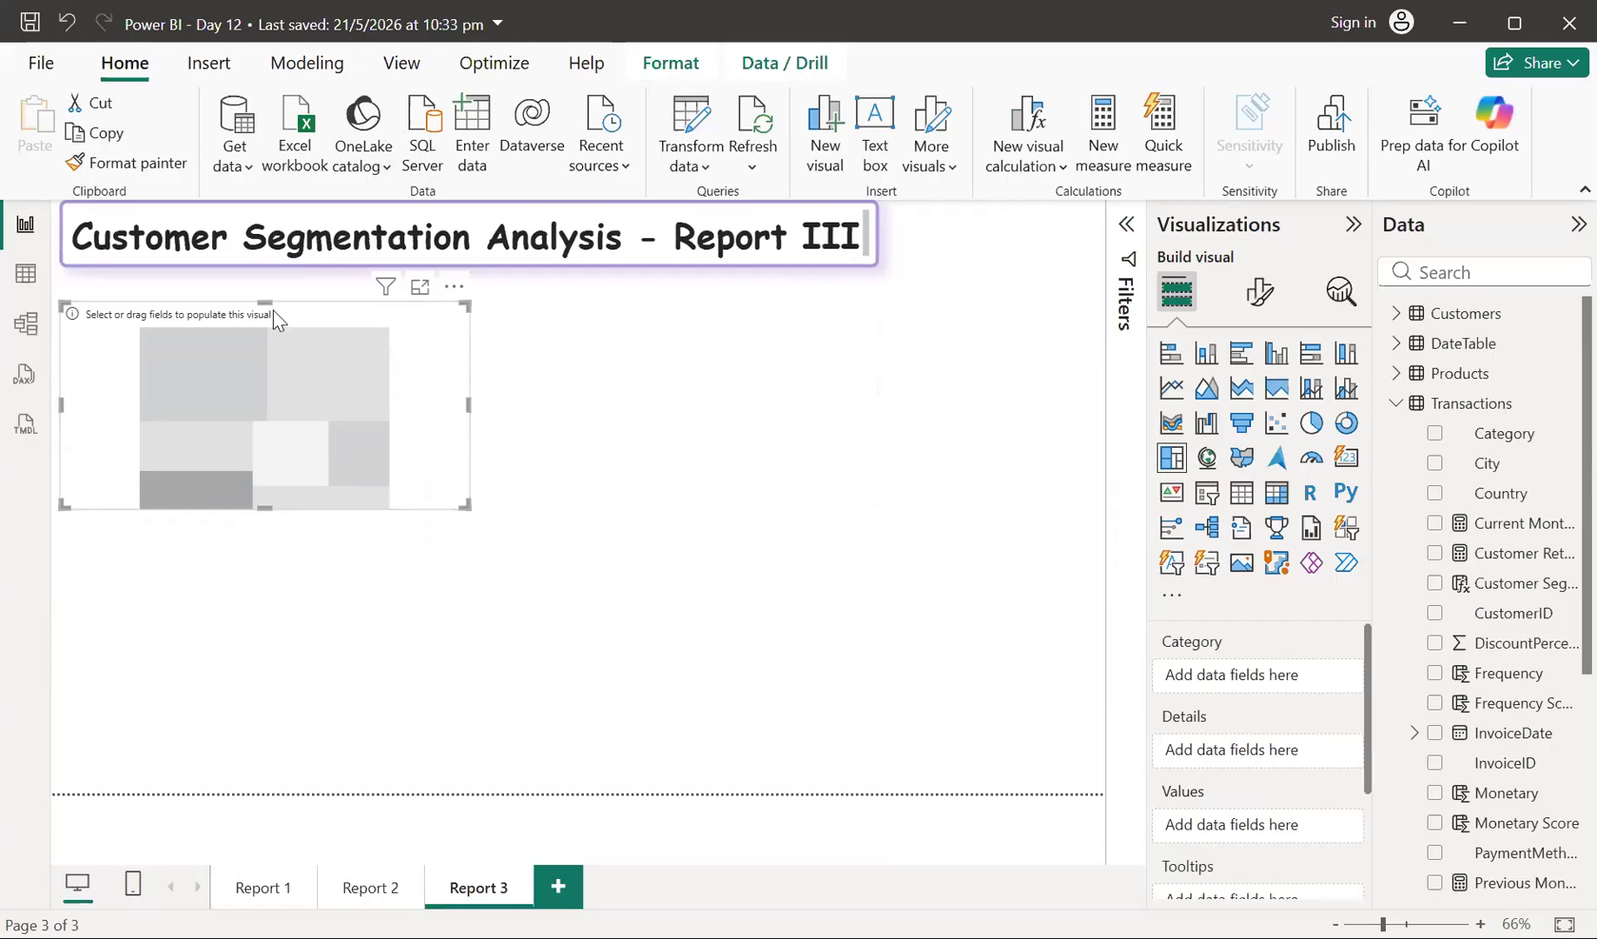
{"action": "left_click_drag", "start_coordinate": [273, 310], "coordinate": [273, 298]}
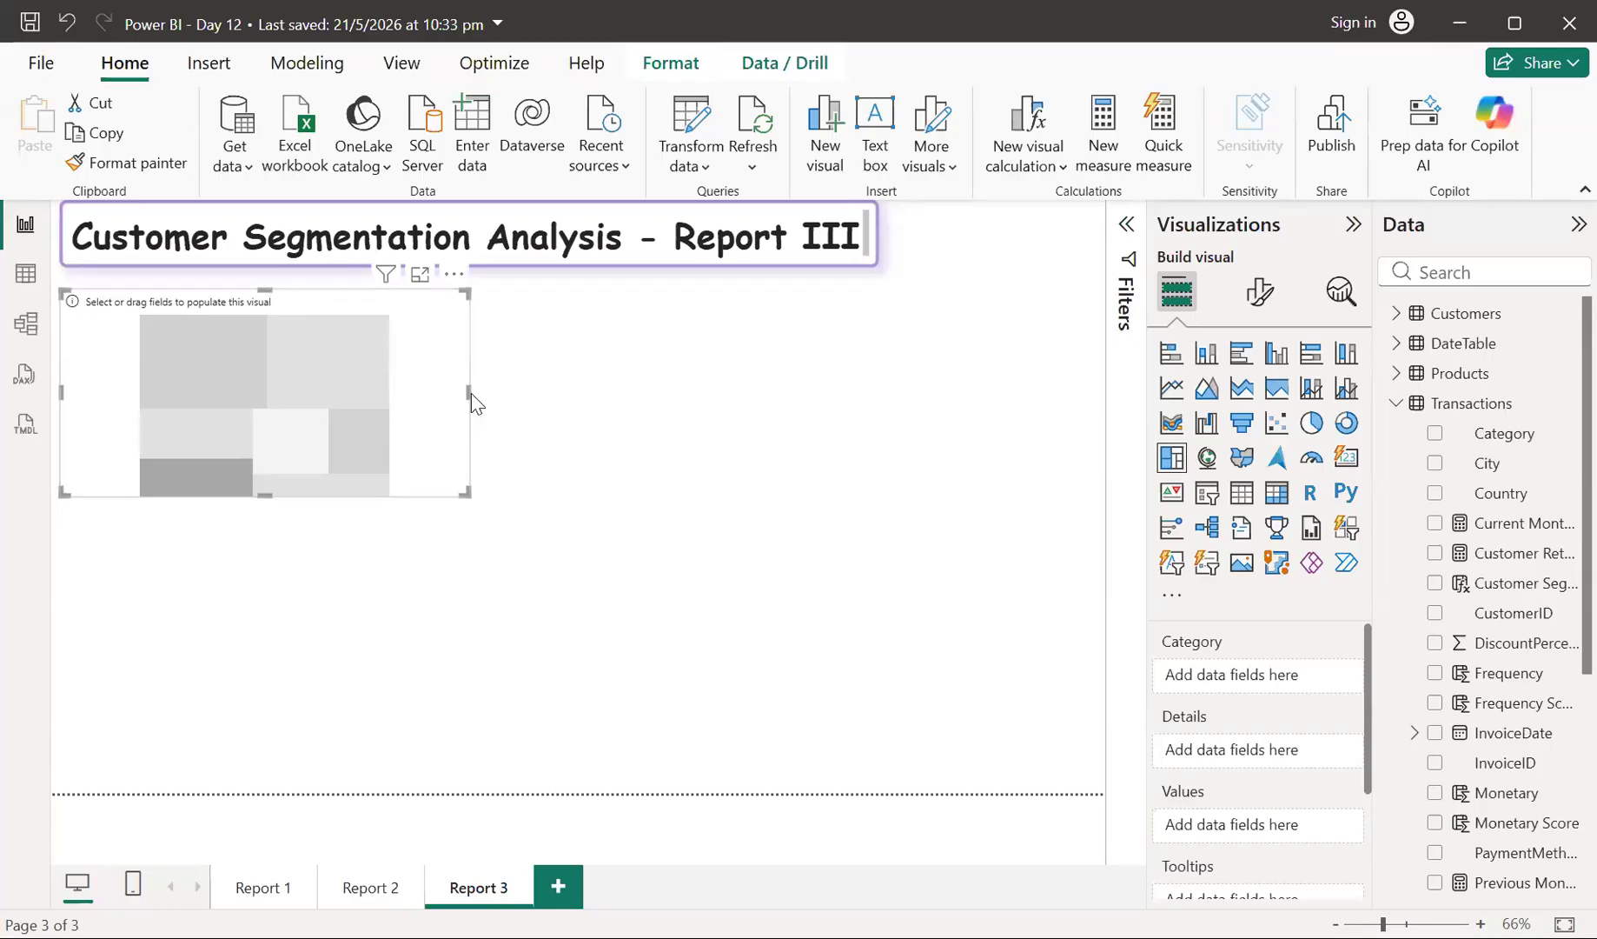
{"action": "left_click_drag", "start_coordinate": [470, 393], "coordinate": [428, 390]}
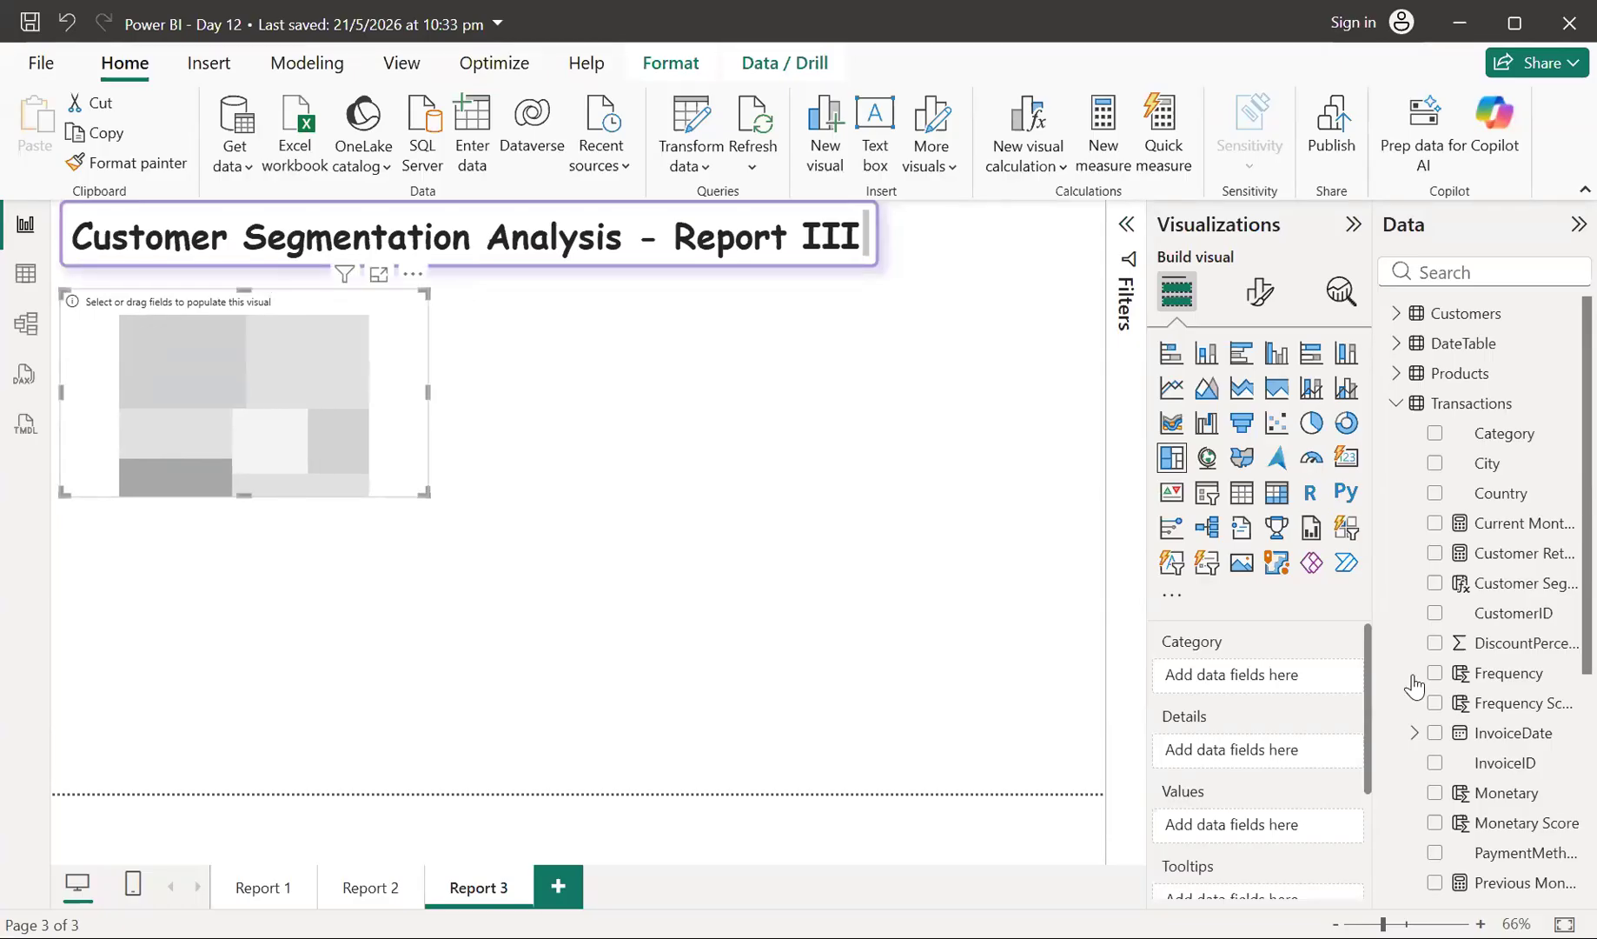
- Assign Customer Segment as the treemap's category and the Total Customers measure as its values
{"action": "left_click_drag", "start_coordinate": [1499, 597], "coordinate": [1335, 678]}
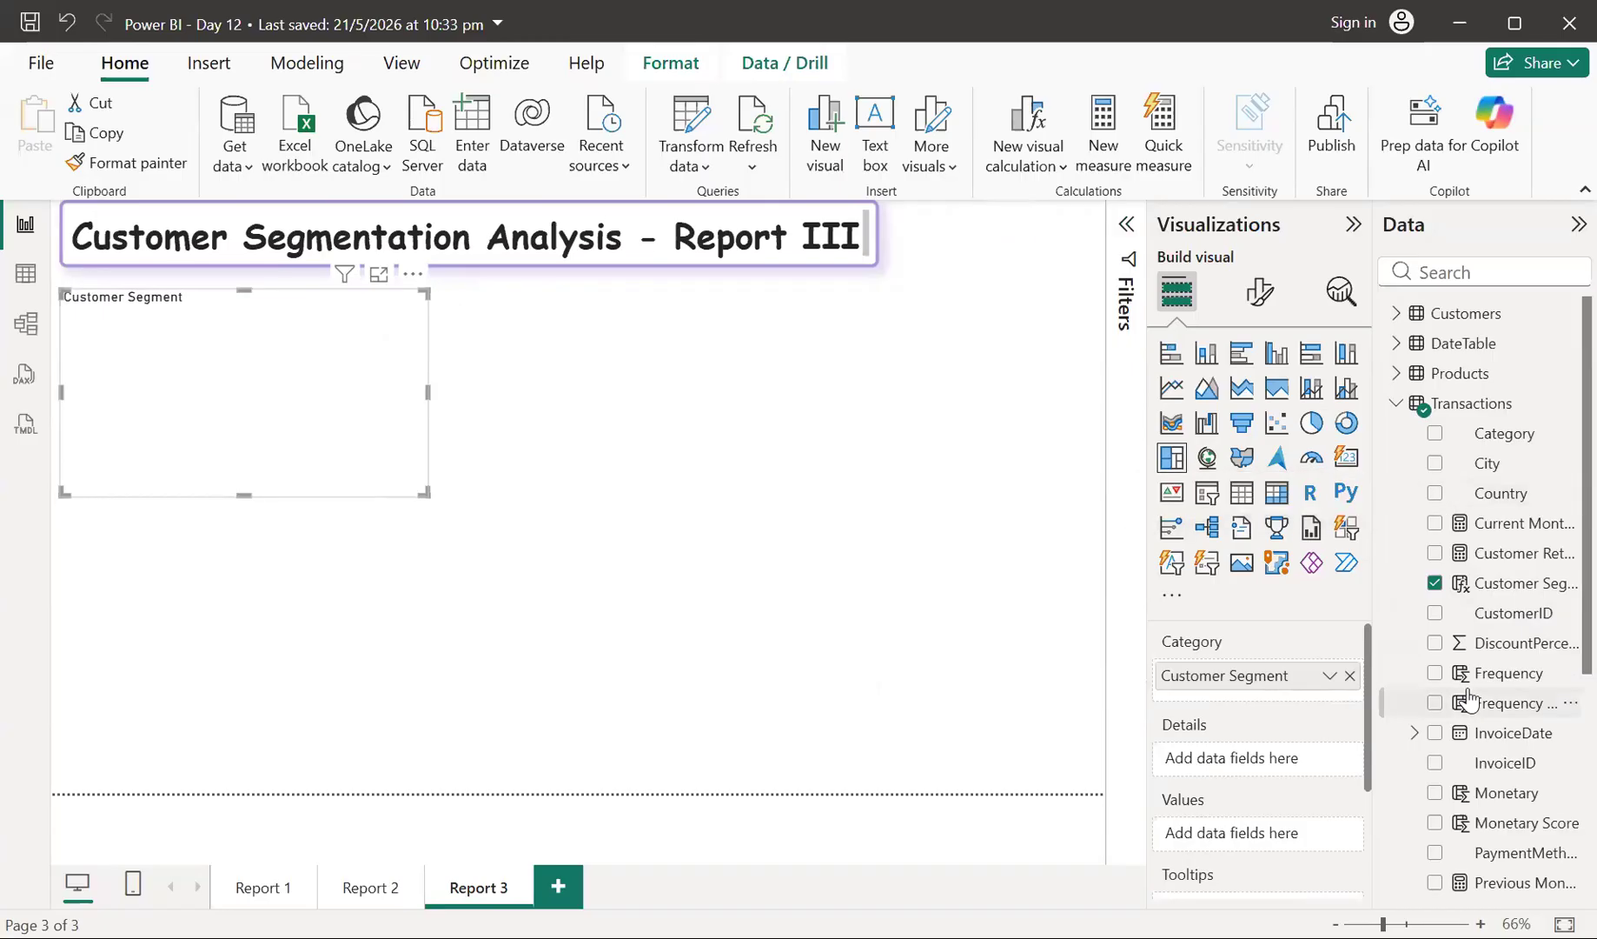
{"action": "scroll", "coordinate": [1468, 700], "scroll_direction": "down", "scroll_amount": 3}
{"action": "scroll", "coordinate": [1469, 460], "scroll_direction": "down", "scroll_amount": 1}
{"action": "scroll", "coordinate": [1452, 521], "scroll_direction": "up", "scroll_amount": 5}
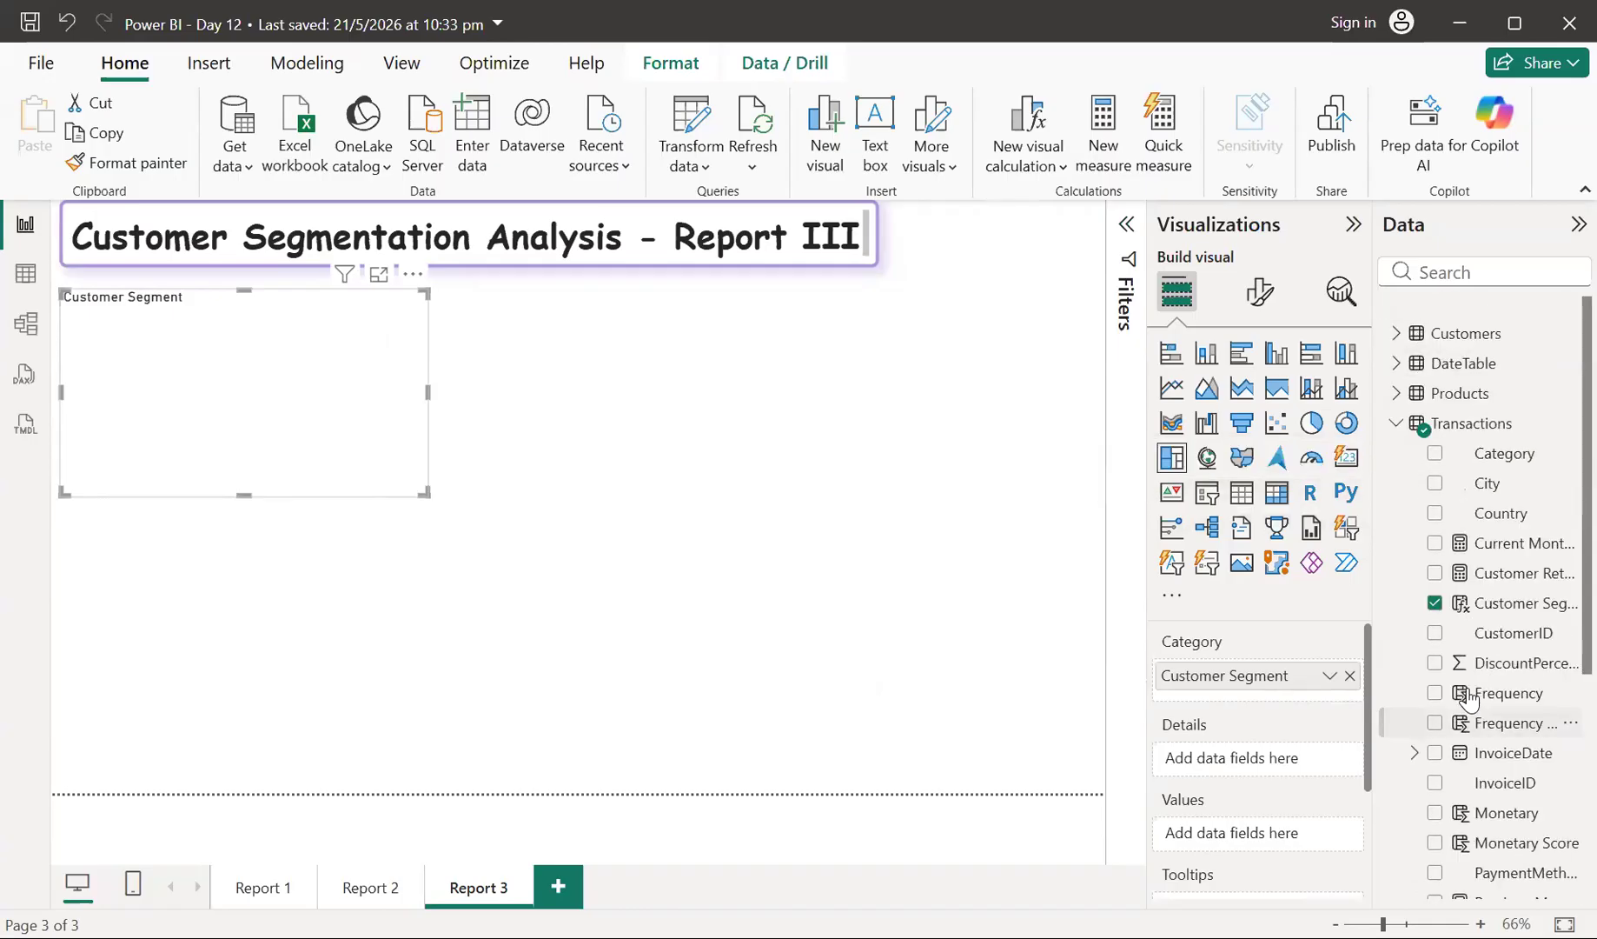
{"action": "scroll", "coordinate": [1434, 539], "scroll_direction": "down", "scroll_amount": 1}
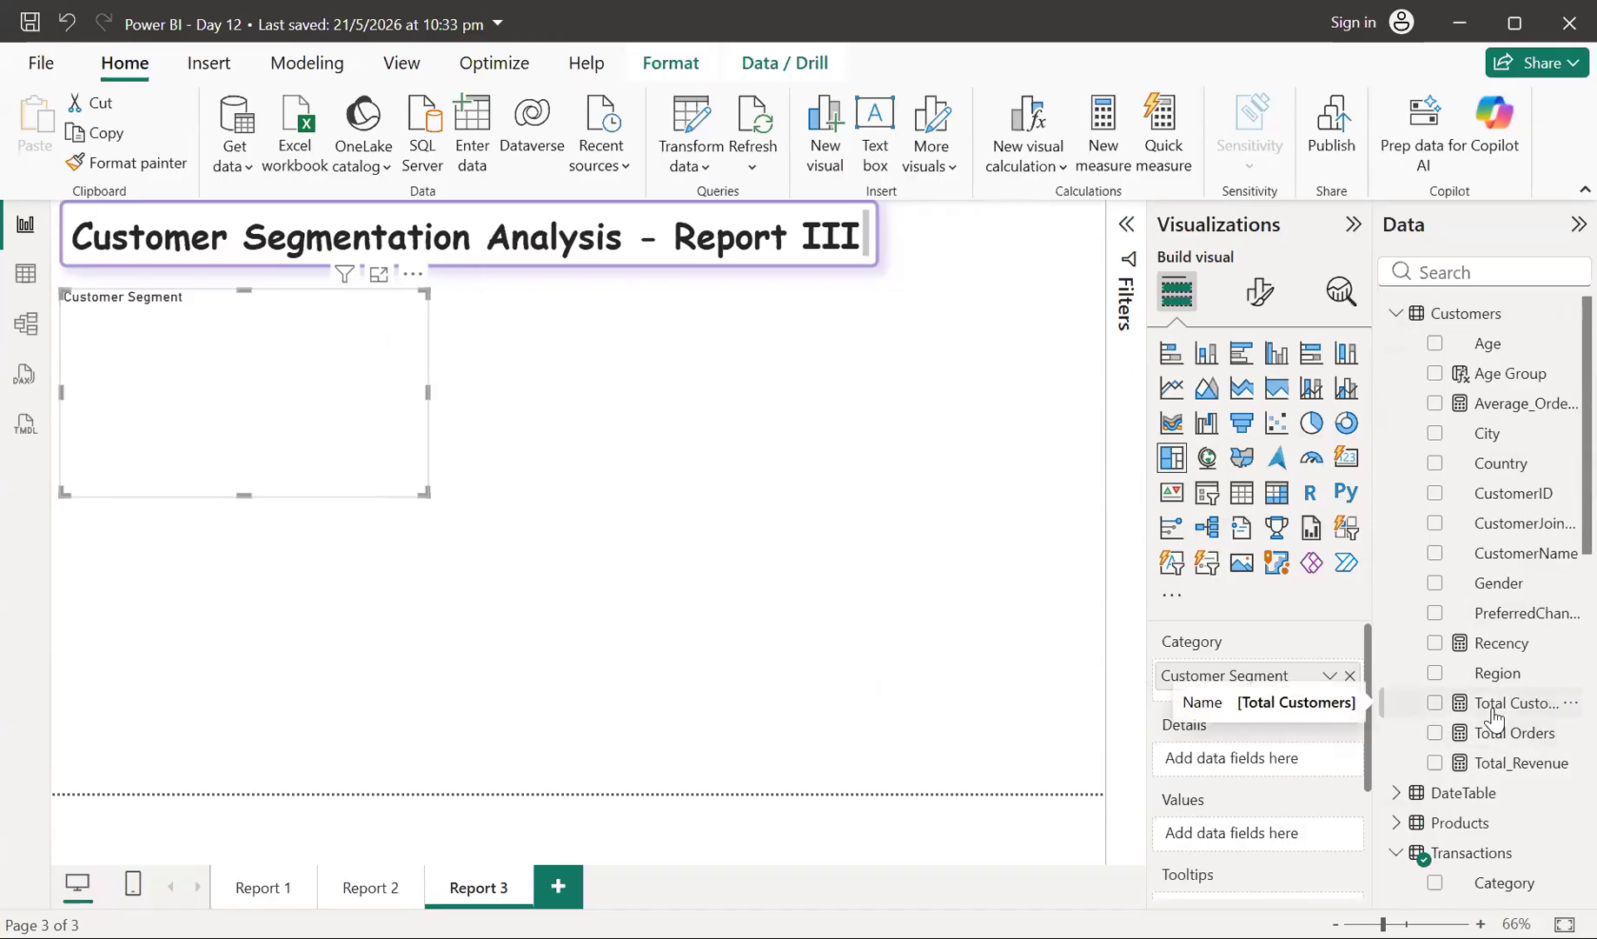
{"action": "left_click_drag", "start_coordinate": [1493, 716], "coordinate": [1243, 834]}
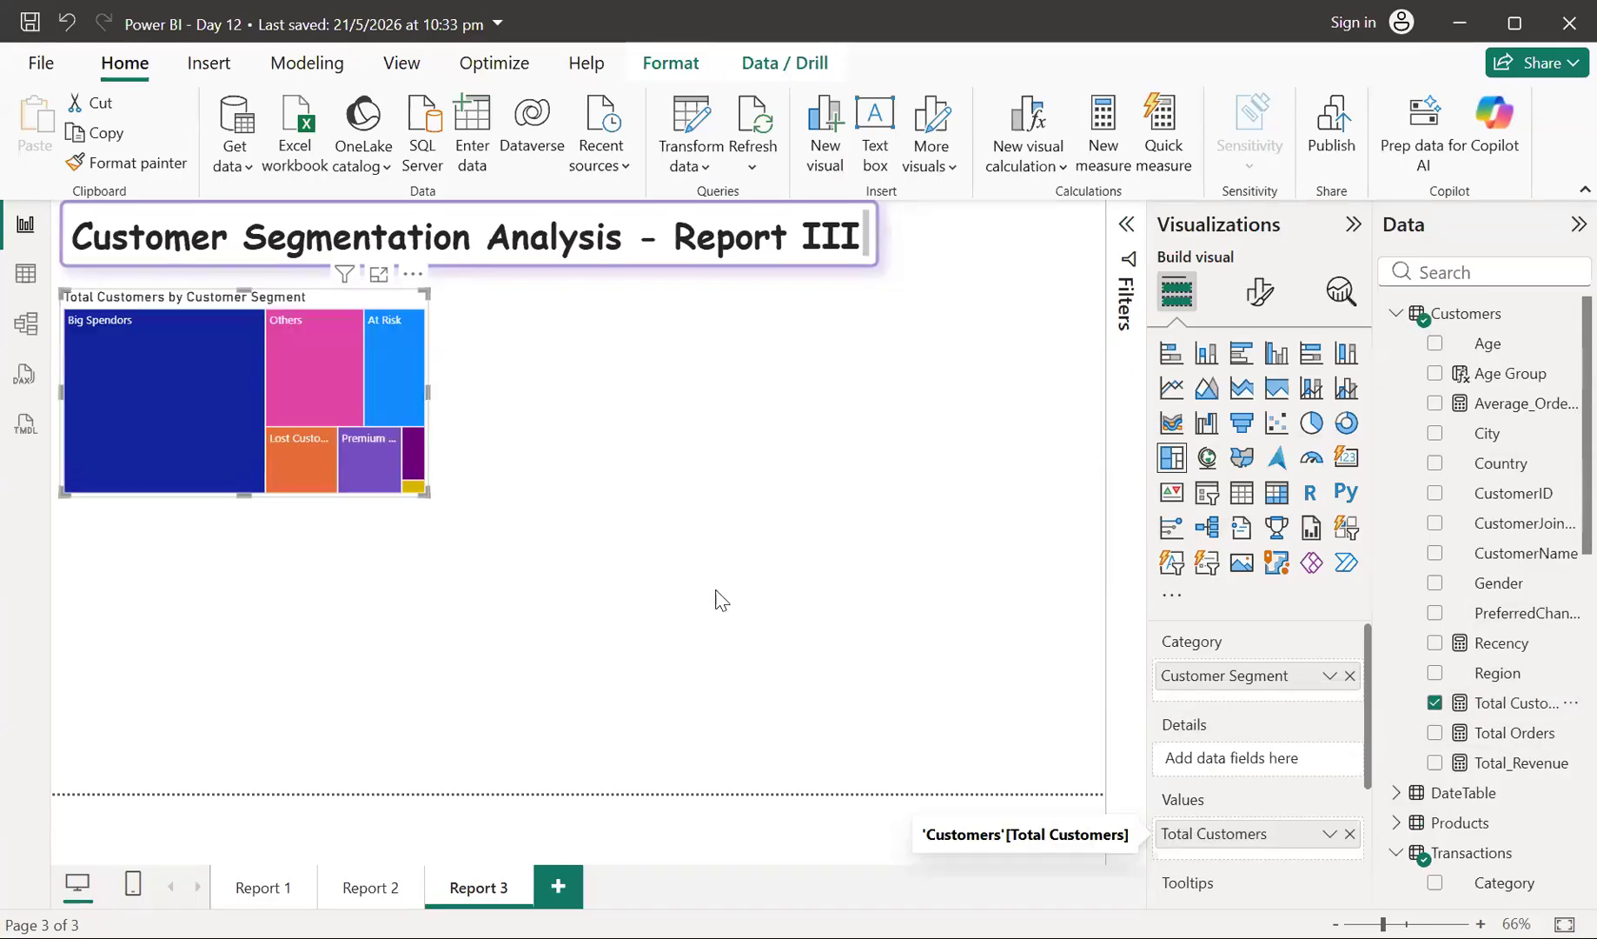
- Expand the treemap to focus mode and turn on its data labels with display units set to None
{"action": "left_click", "coordinate": [372, 282]}
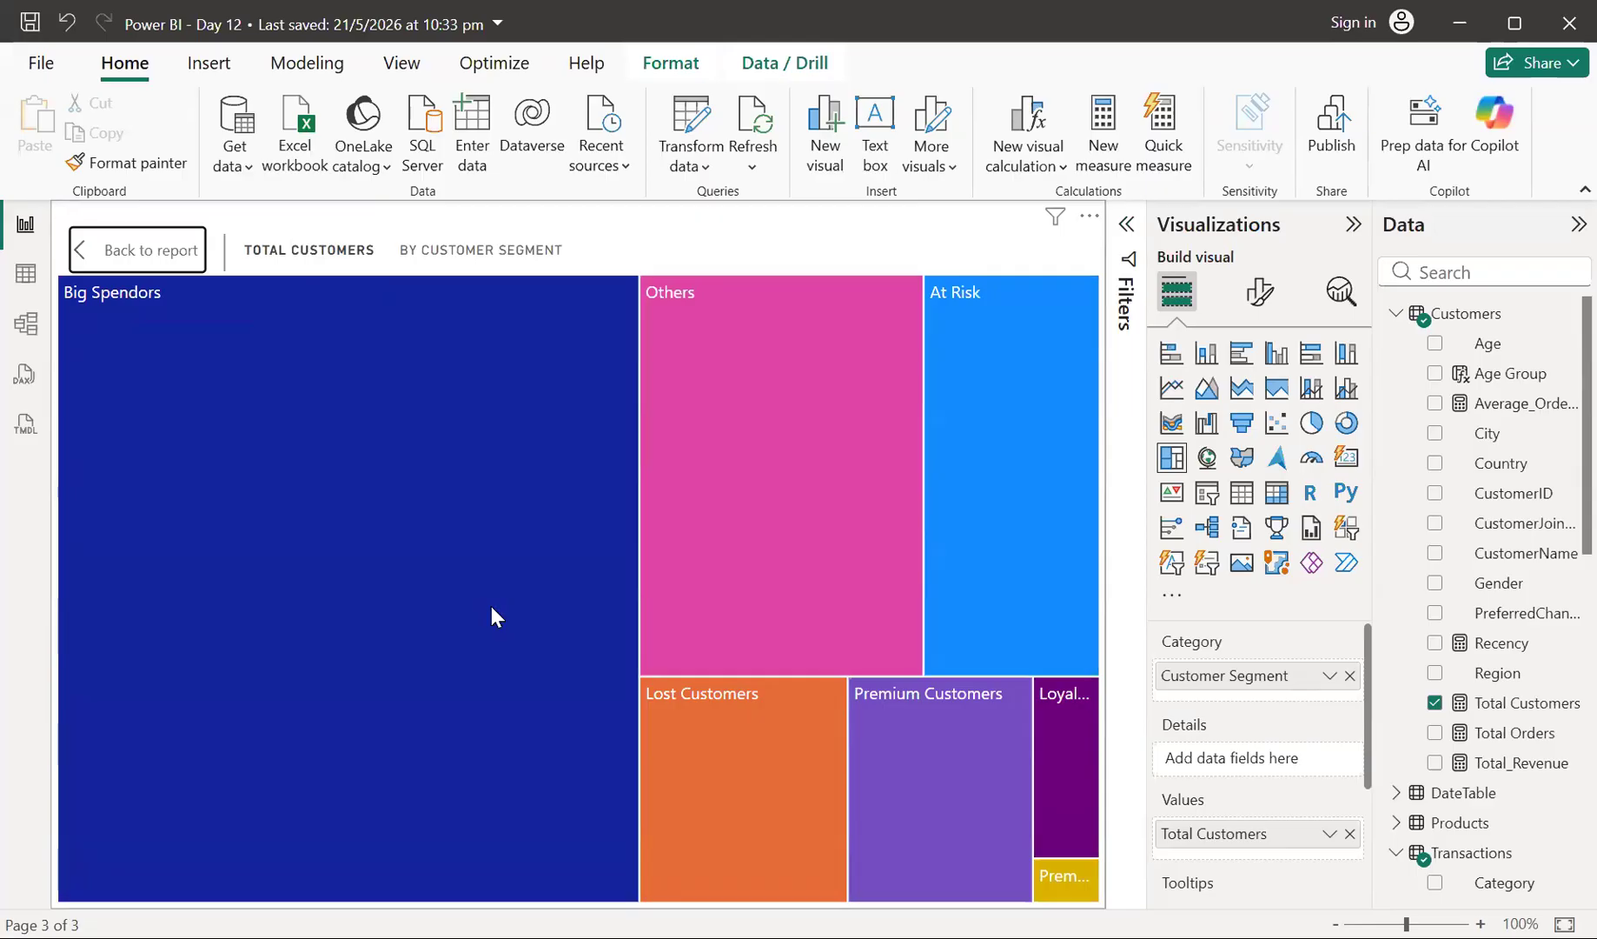
{"action": "mouse_move", "coordinate": [492, 608]}
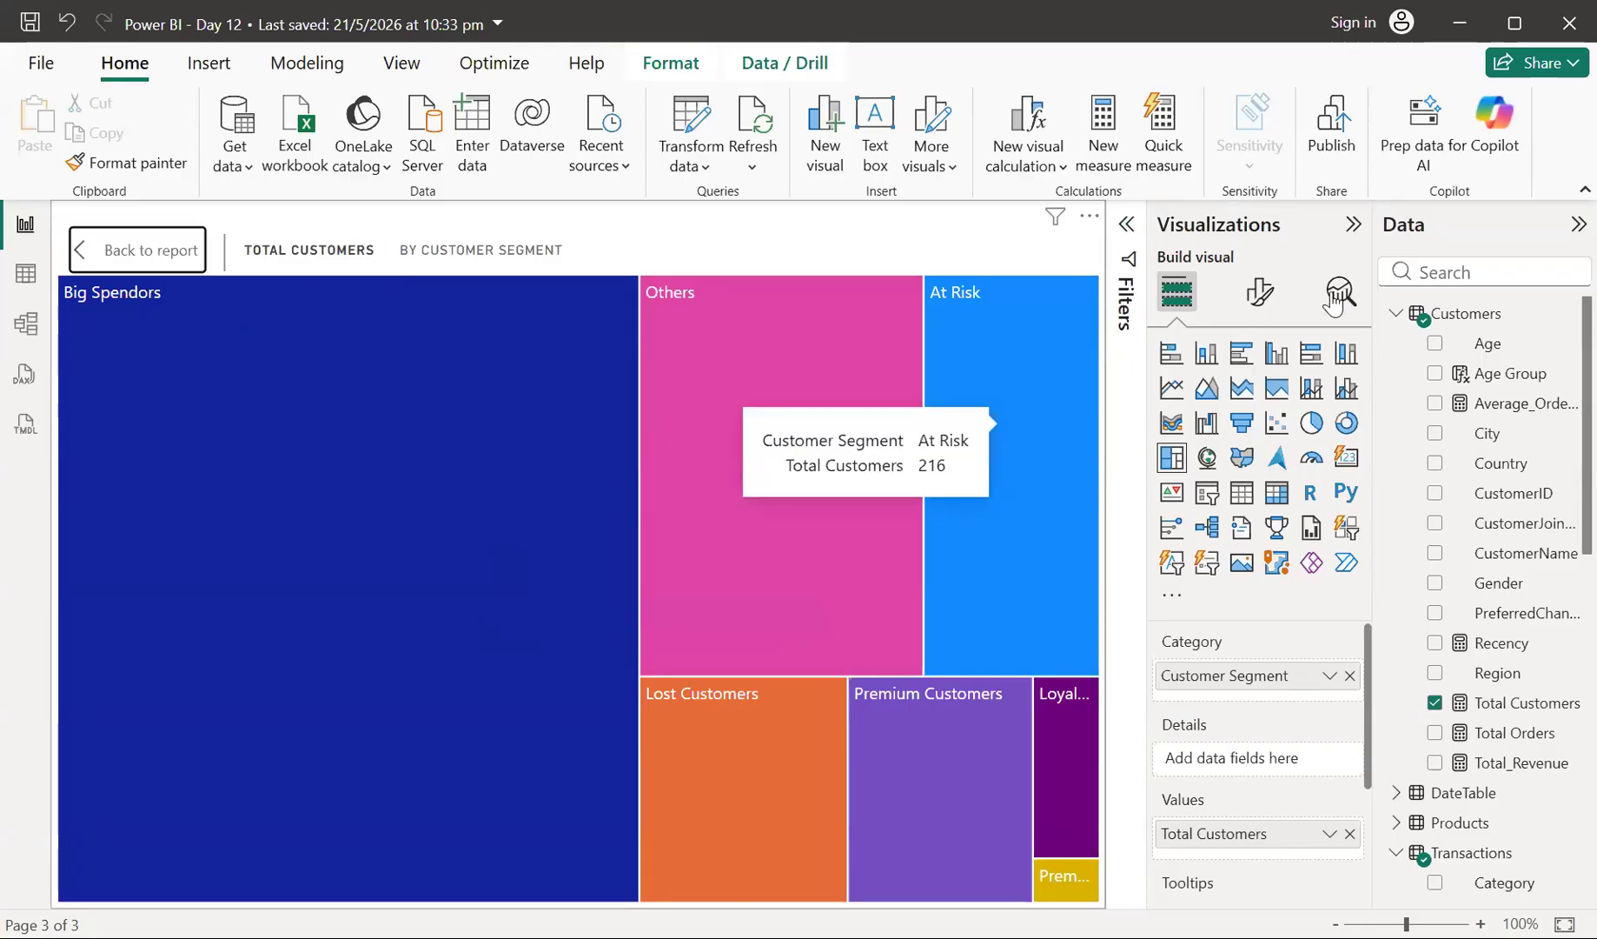
{"action": "left_click", "coordinate": [1260, 295]}
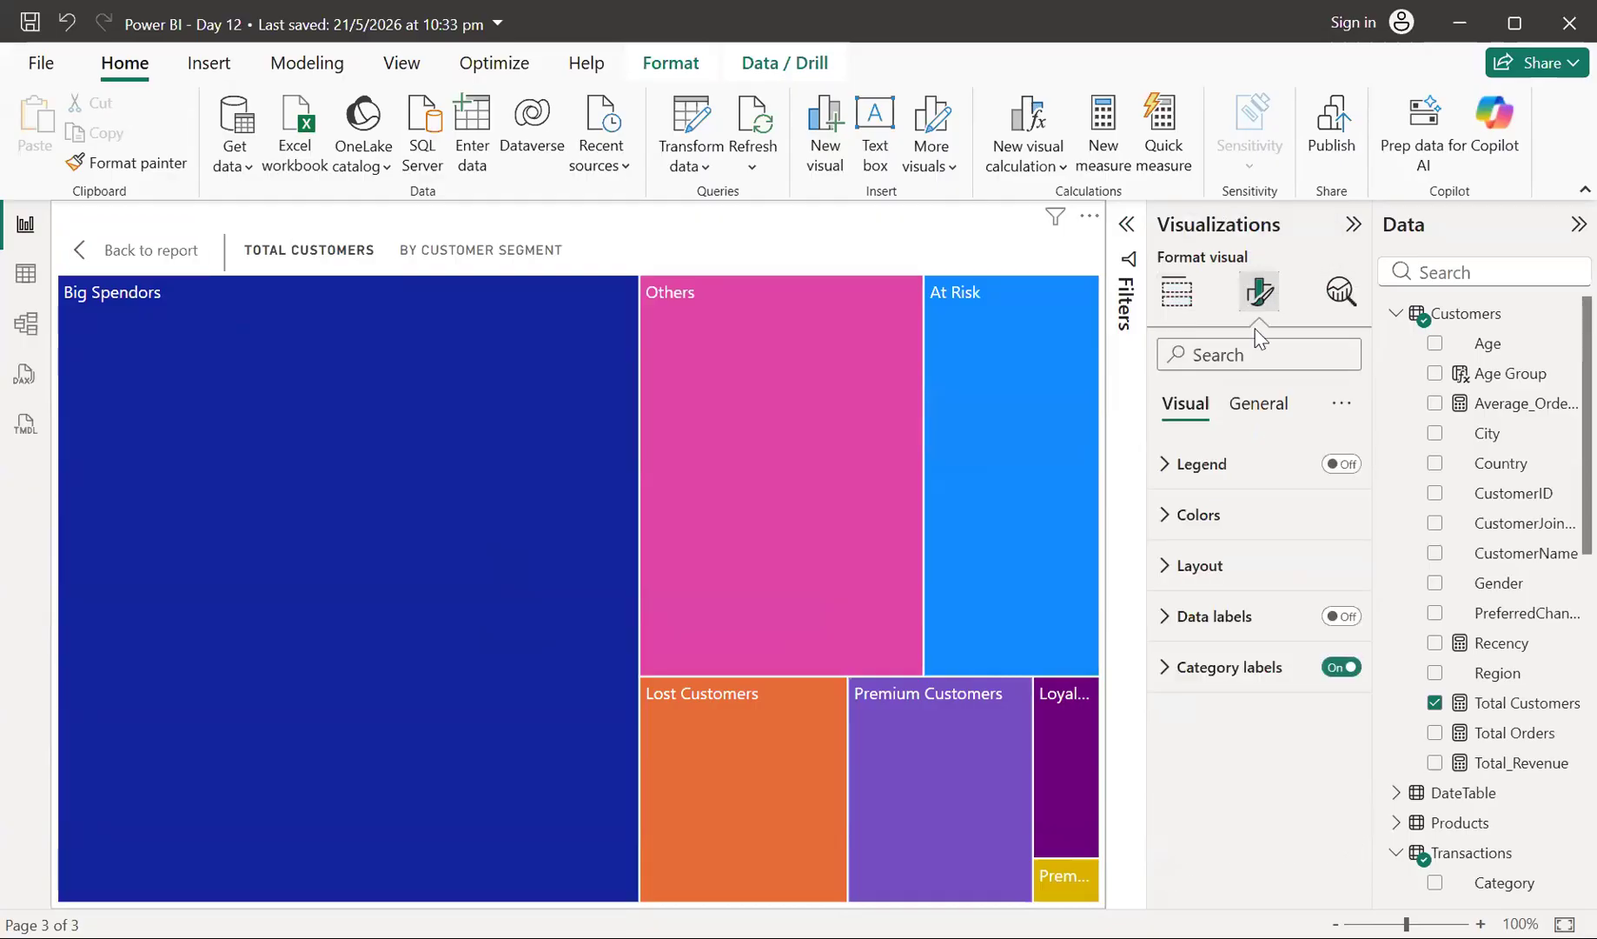
{"action": "left_click", "coordinate": [1337, 615]}
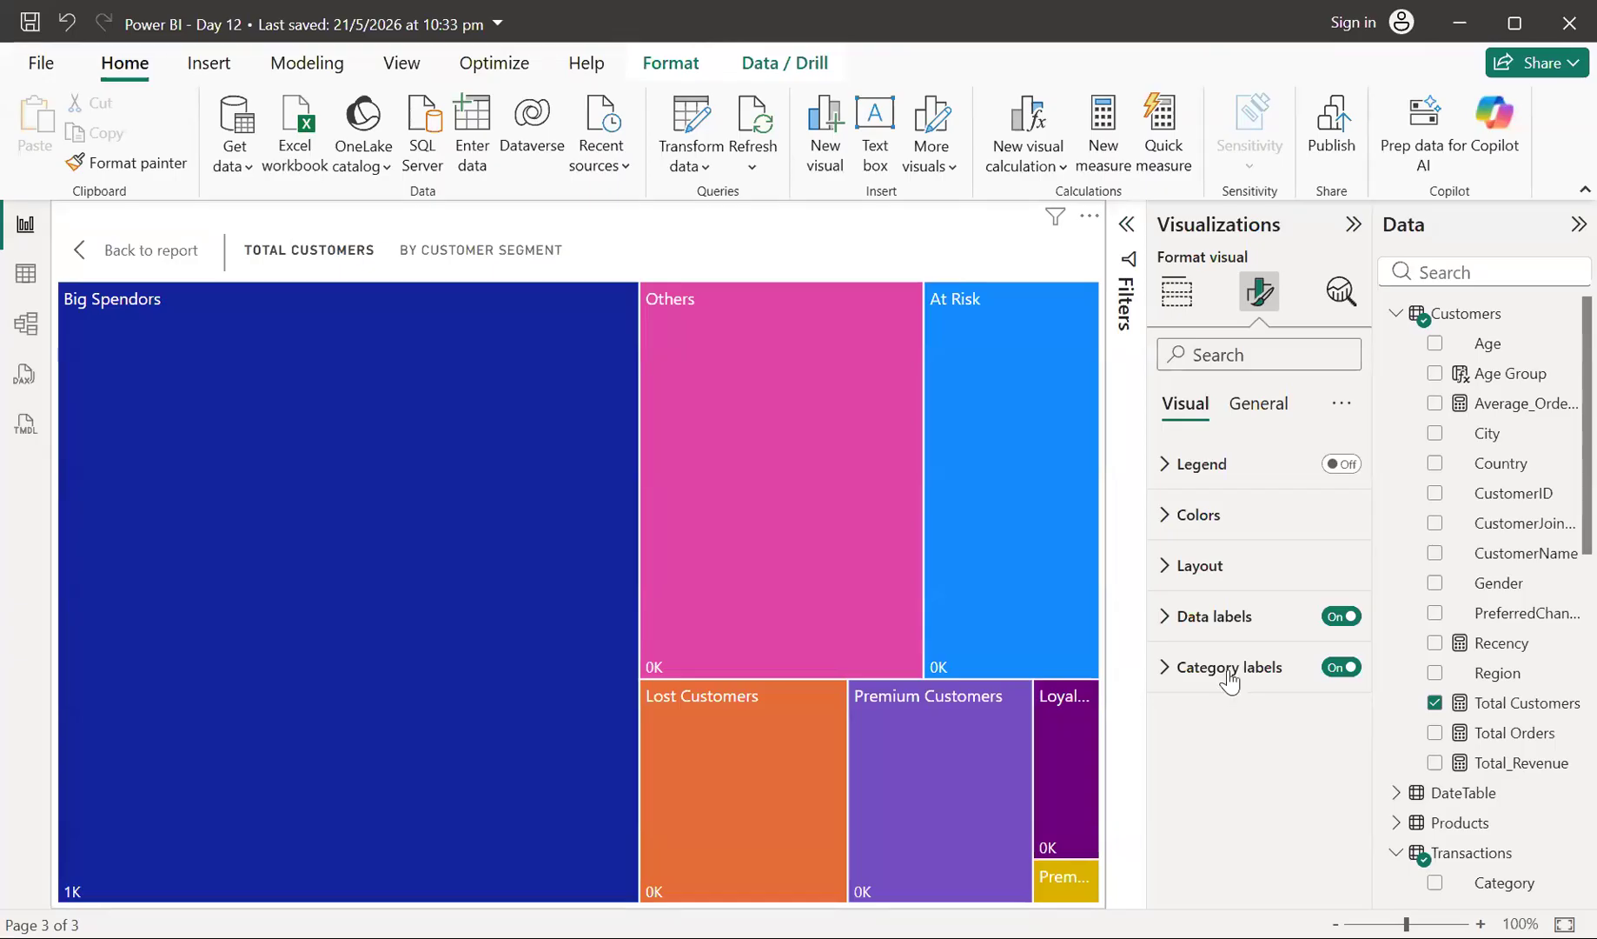
{"action": "left_click", "coordinate": [1180, 622]}
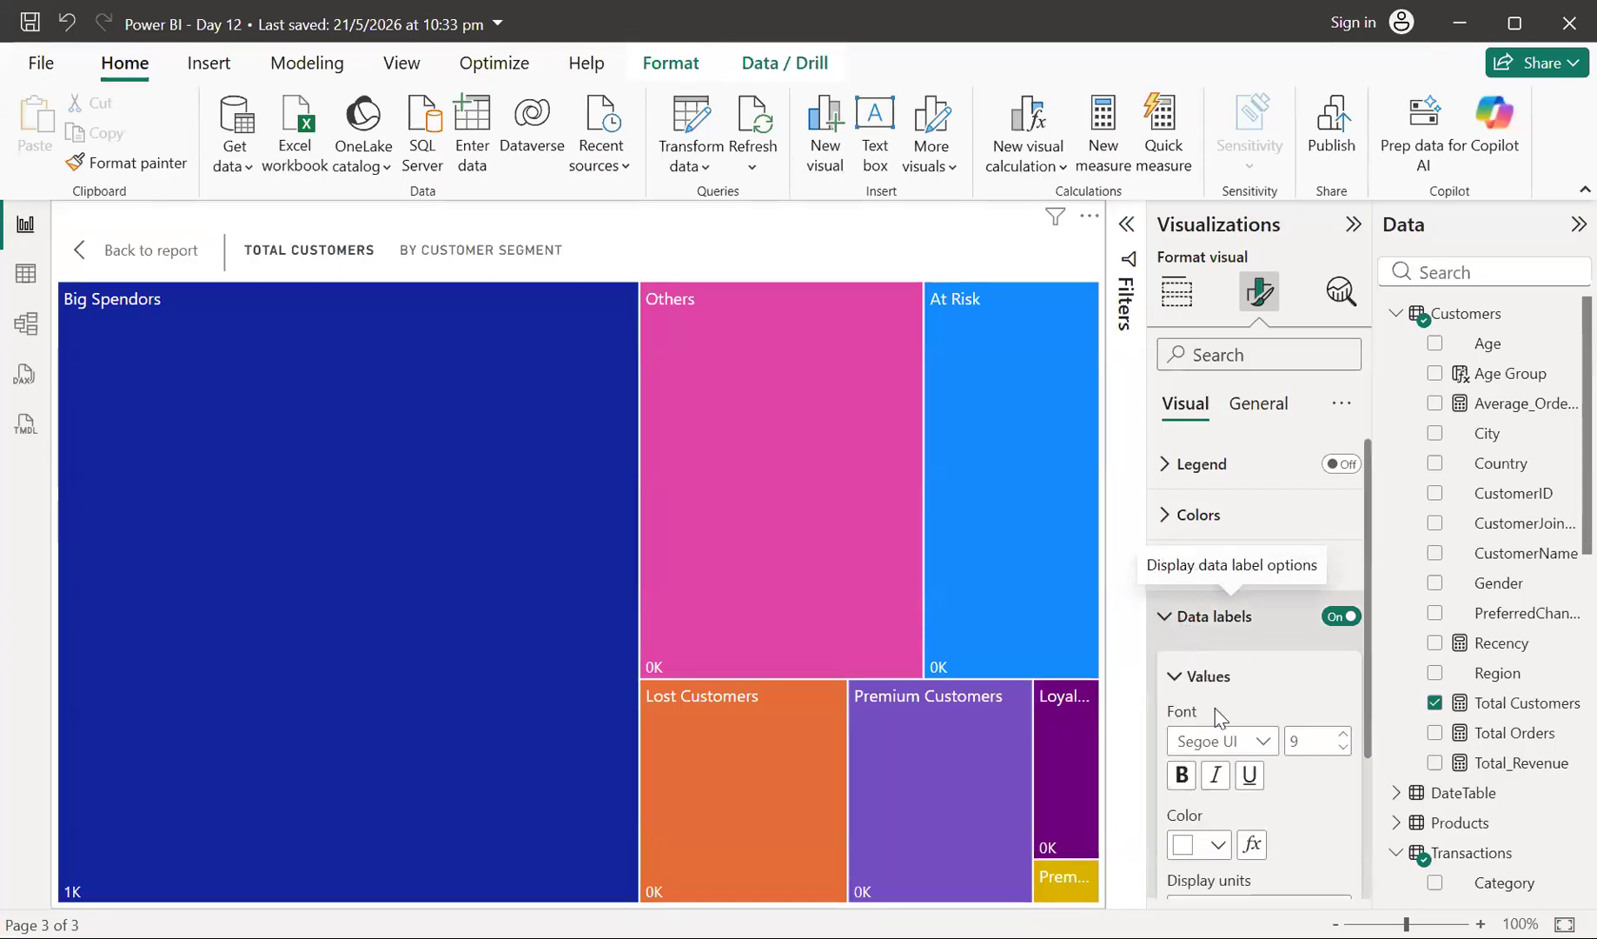
{"action": "scroll", "coordinate": [1225, 762], "scroll_direction": "down", "scroll_amount": 3}
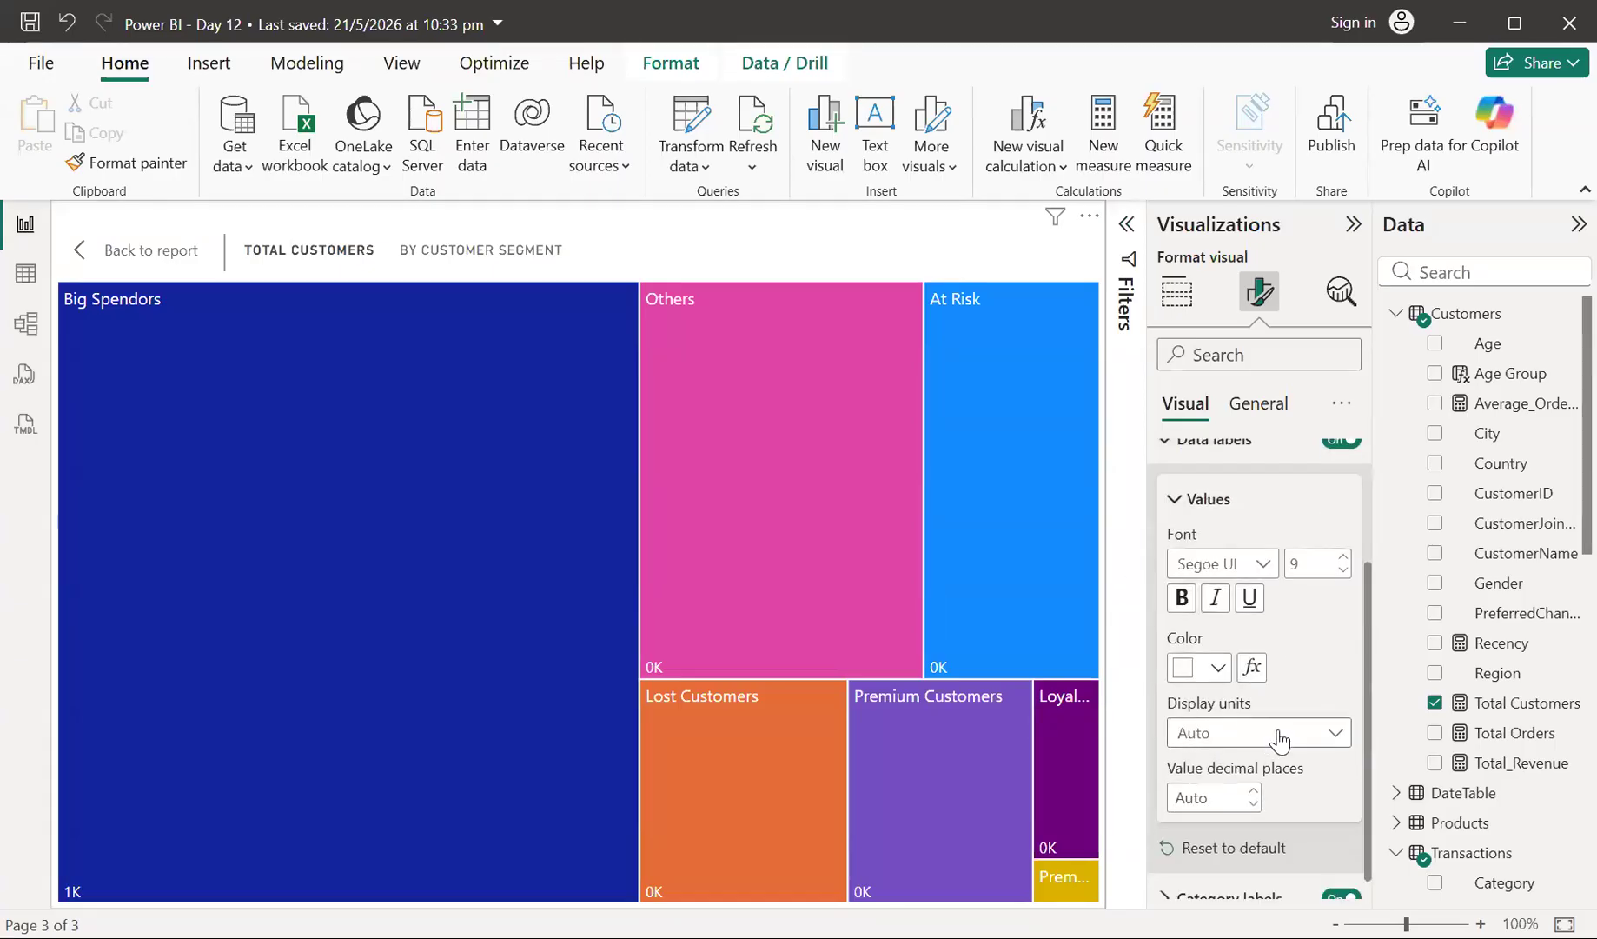
{"action": "left_click", "coordinate": [1279, 740]}
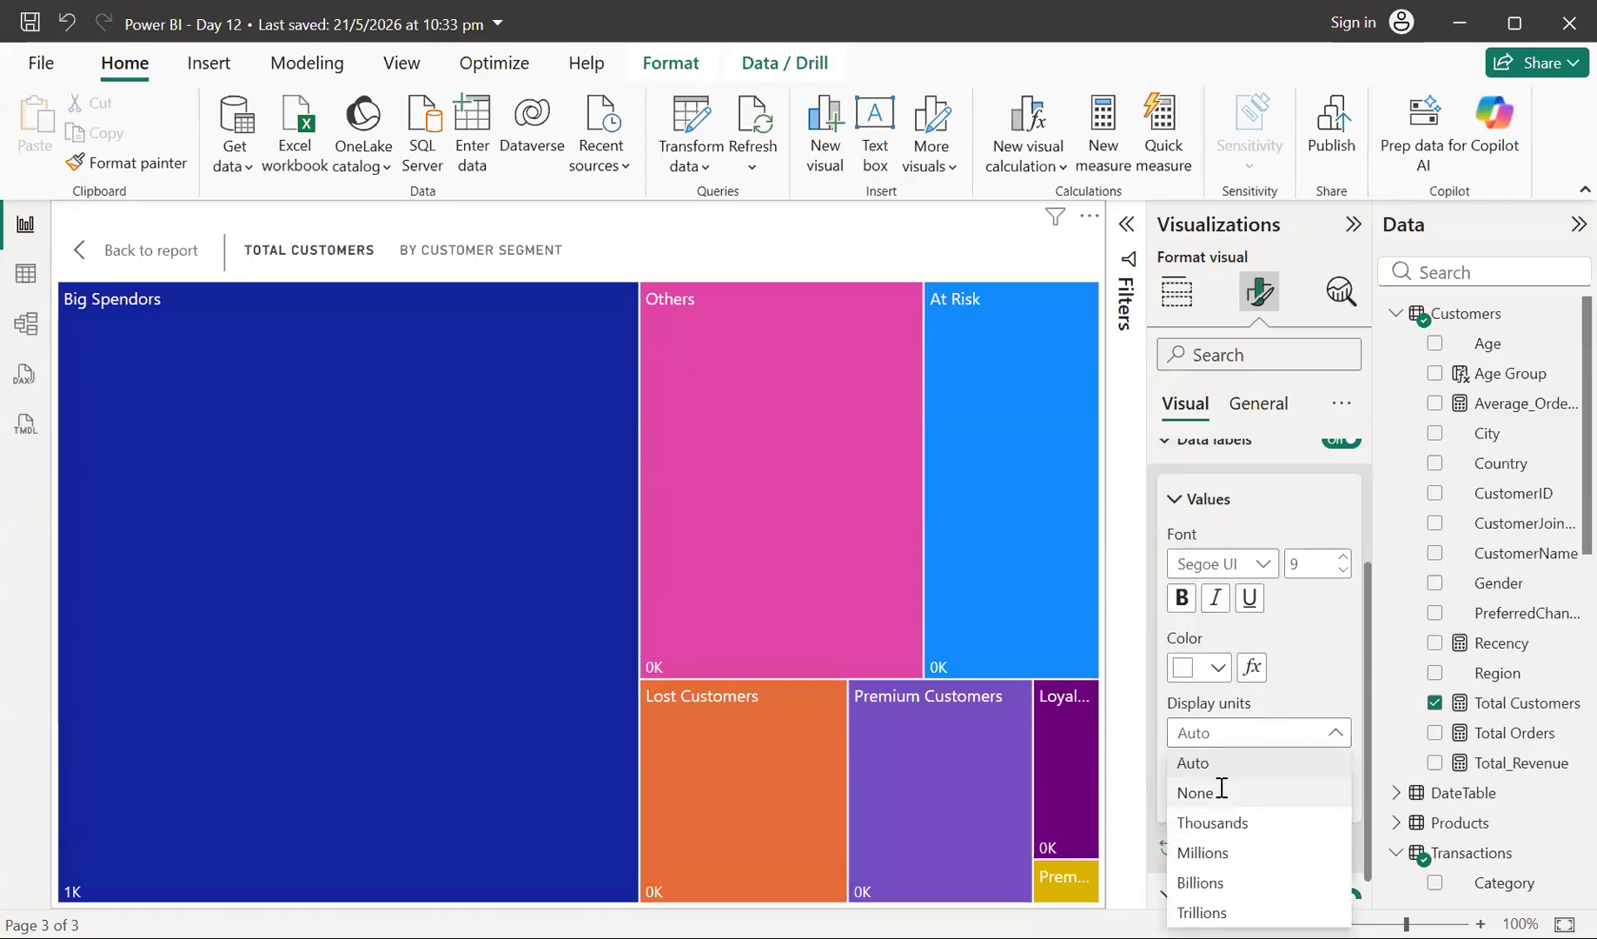
{"action": "left_click", "coordinate": [1230, 791]}
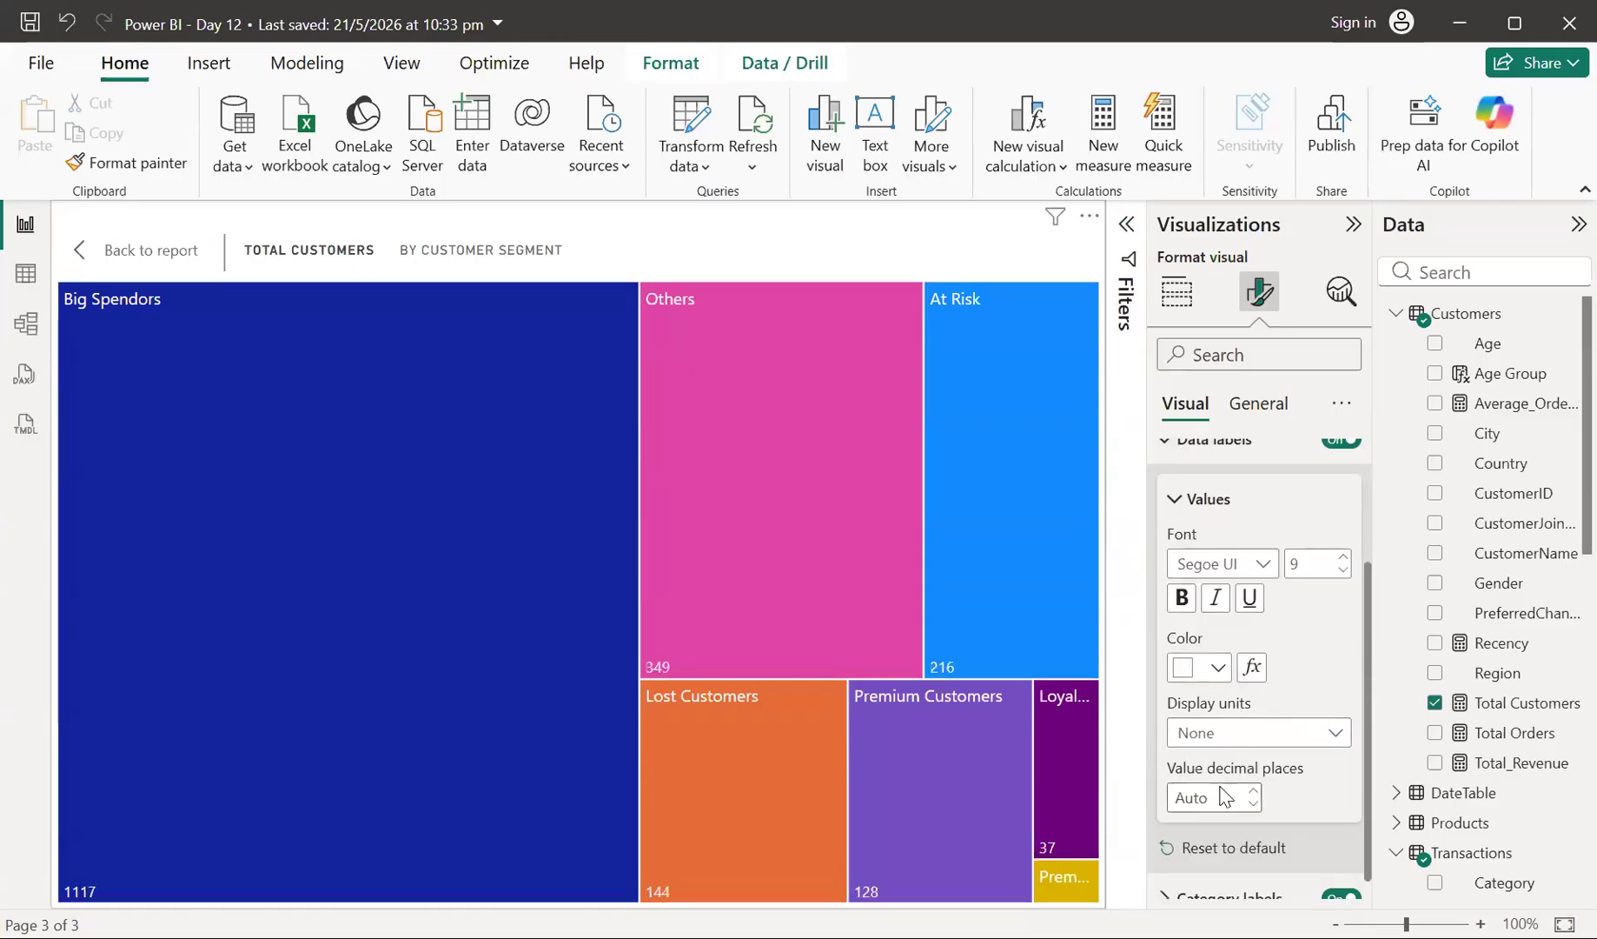
- Make the treemap's data label values bold
{"action": "scroll", "coordinate": [1223, 791], "scroll_direction": "down", "scroll_amount": 1}
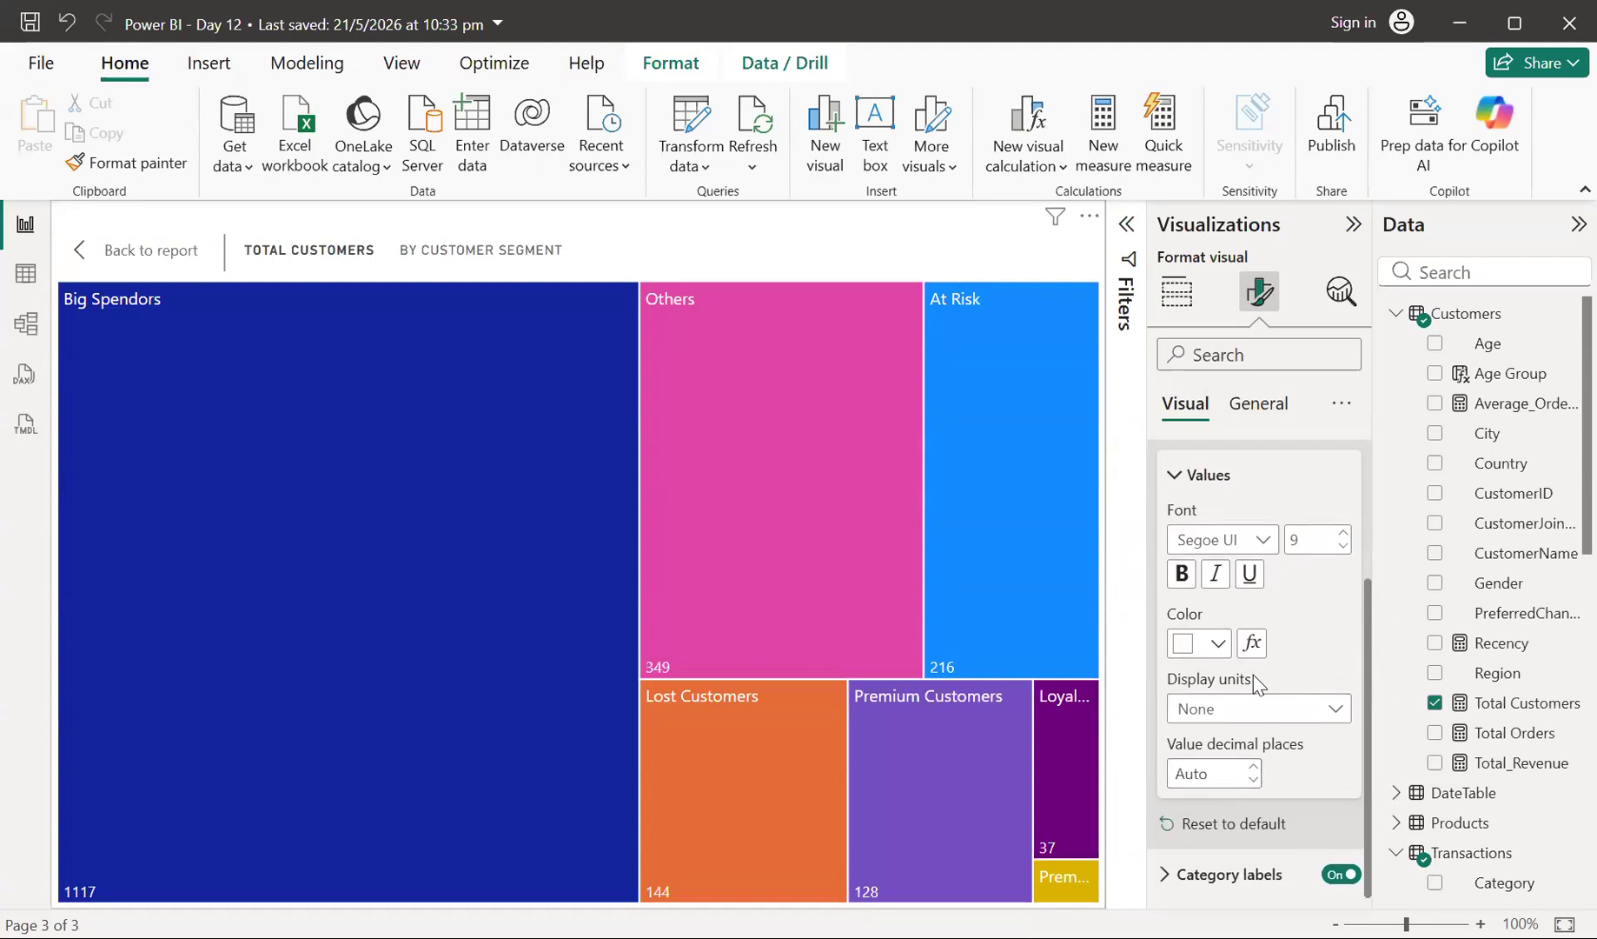
{"action": "scroll", "coordinate": [1253, 673], "scroll_direction": "up", "scroll_amount": 2}
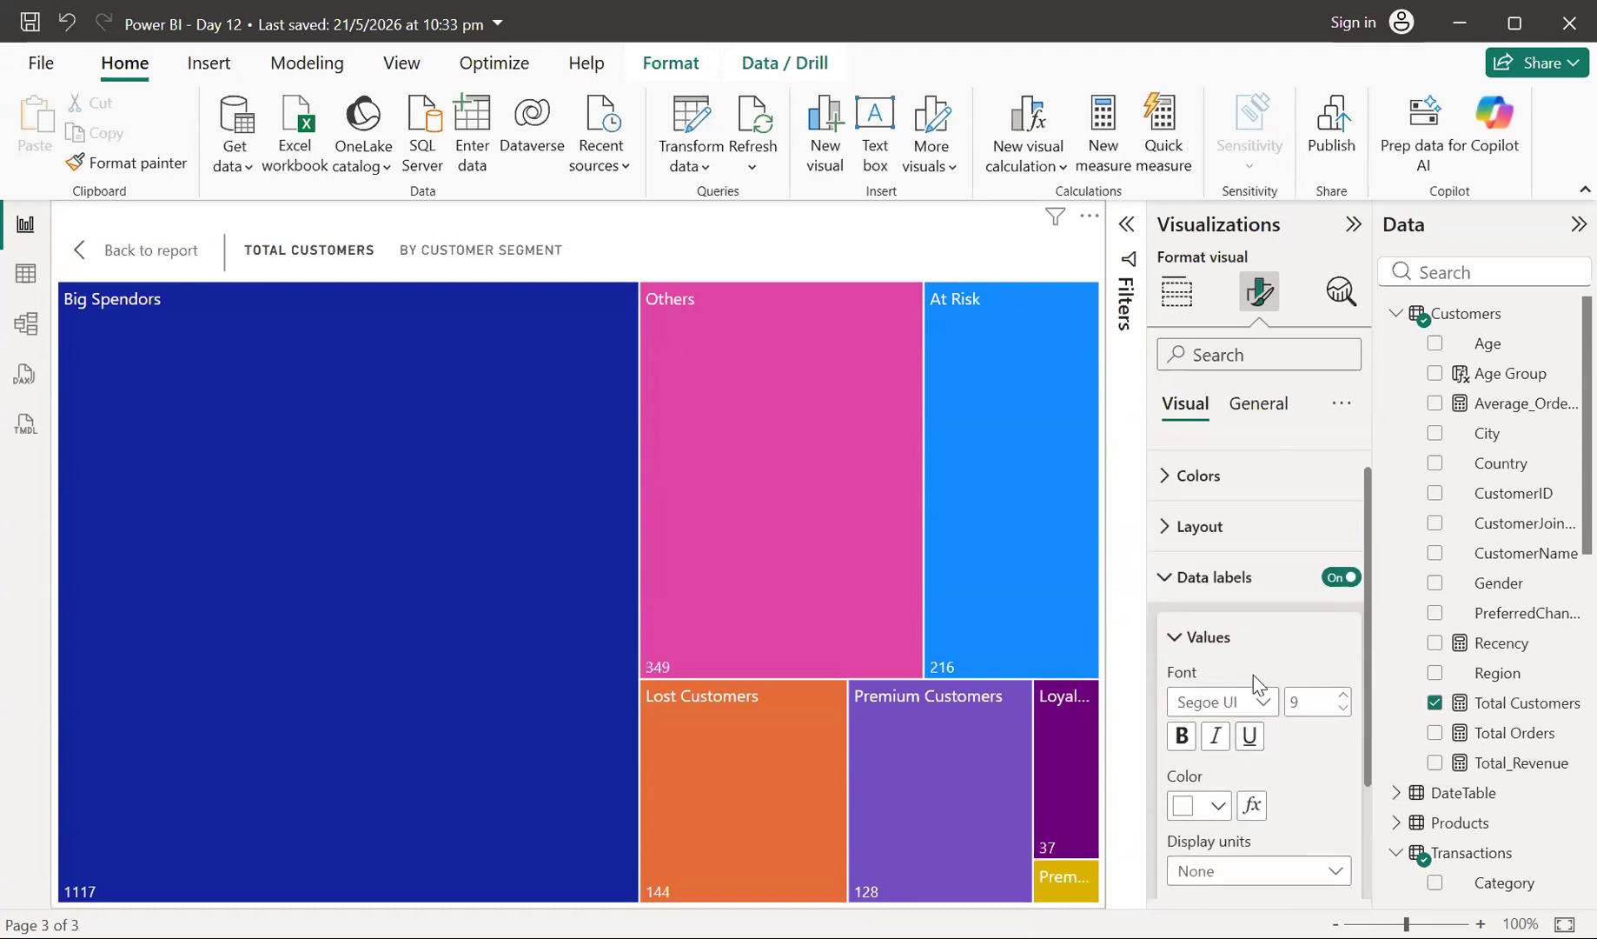
{"action": "left_click", "coordinate": [1183, 740]}
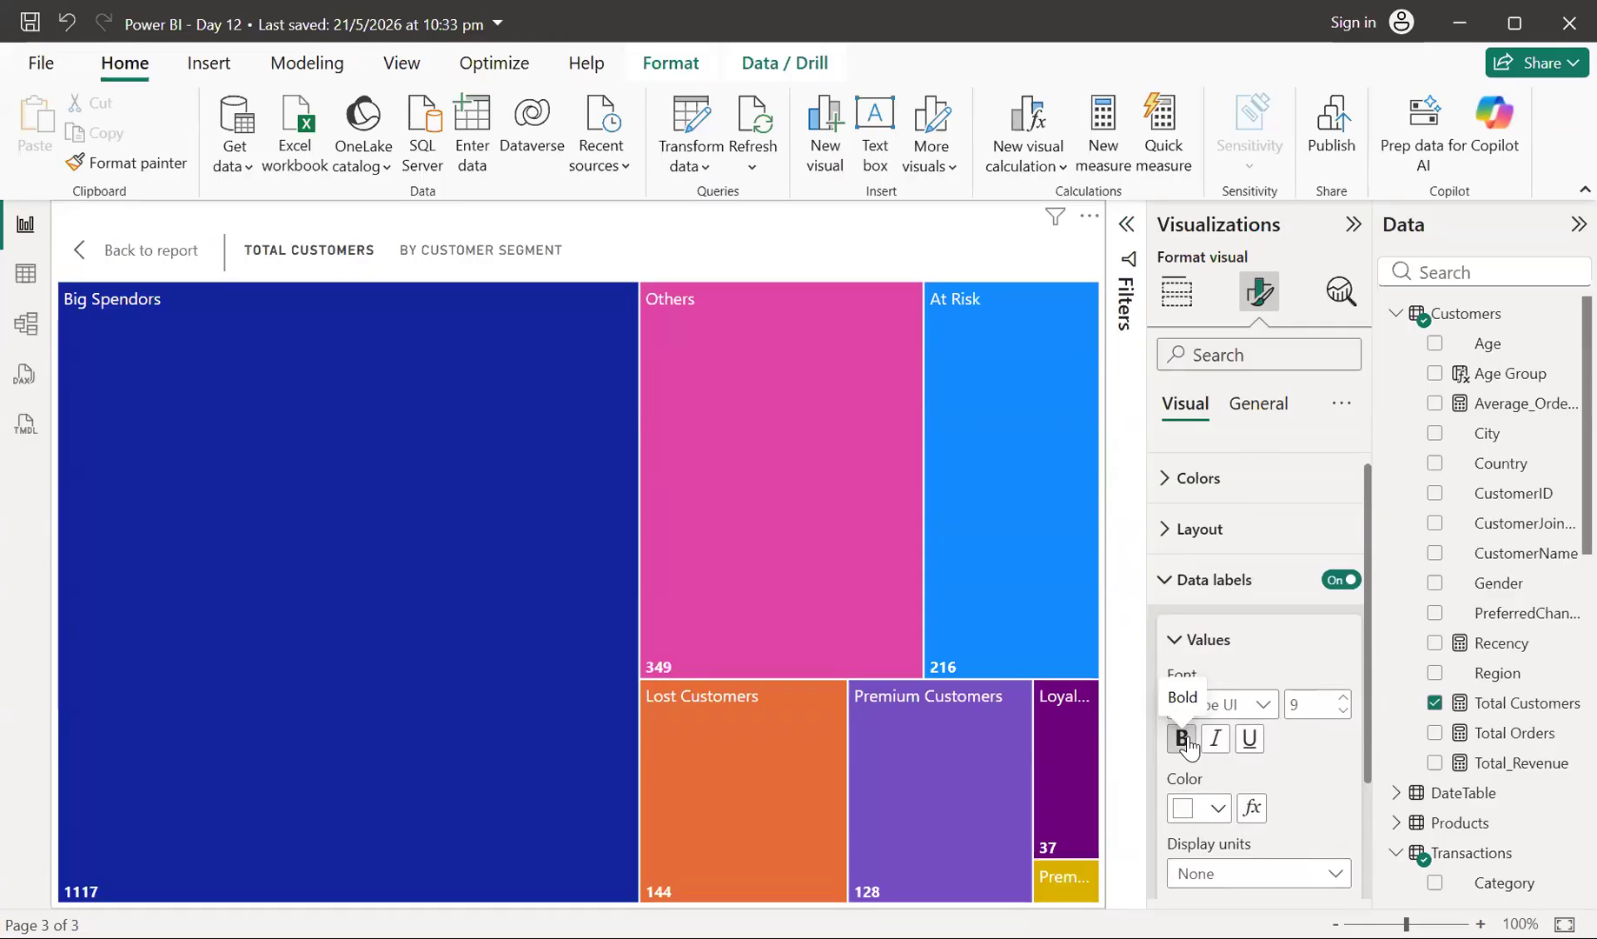
{"action": "scroll", "coordinate": [1224, 640], "scroll_direction": "up", "scroll_amount": 2}
{"action": "left_click", "coordinate": [1178, 530]}
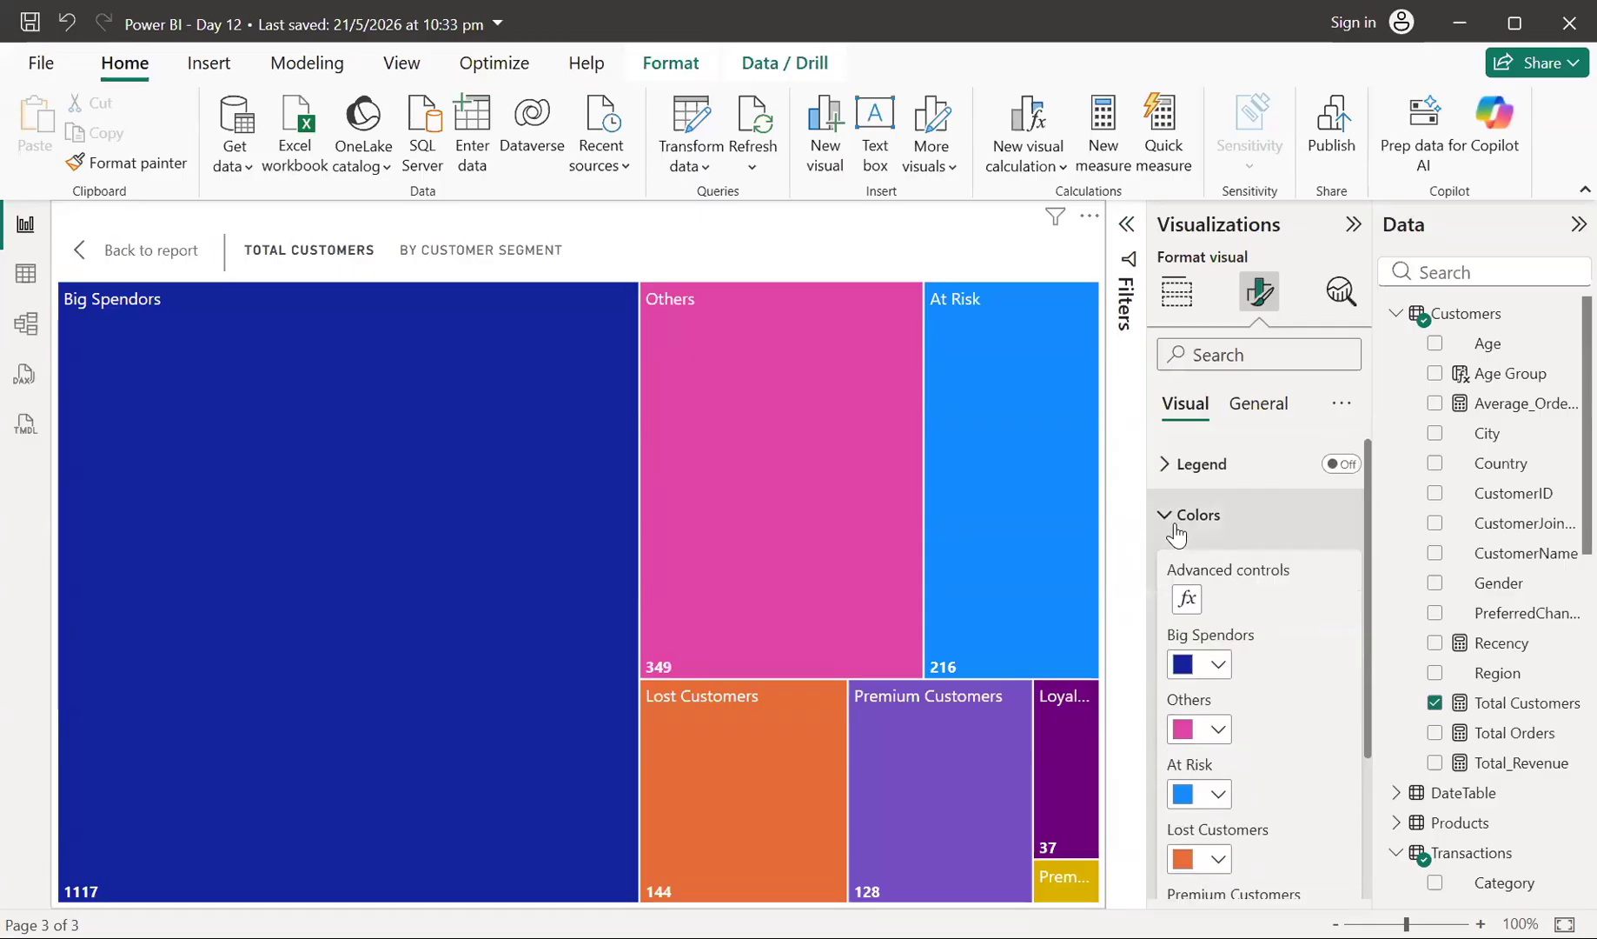
{"action": "scroll", "coordinate": [1194, 548], "scroll_direction": "down", "scroll_amount": 2}
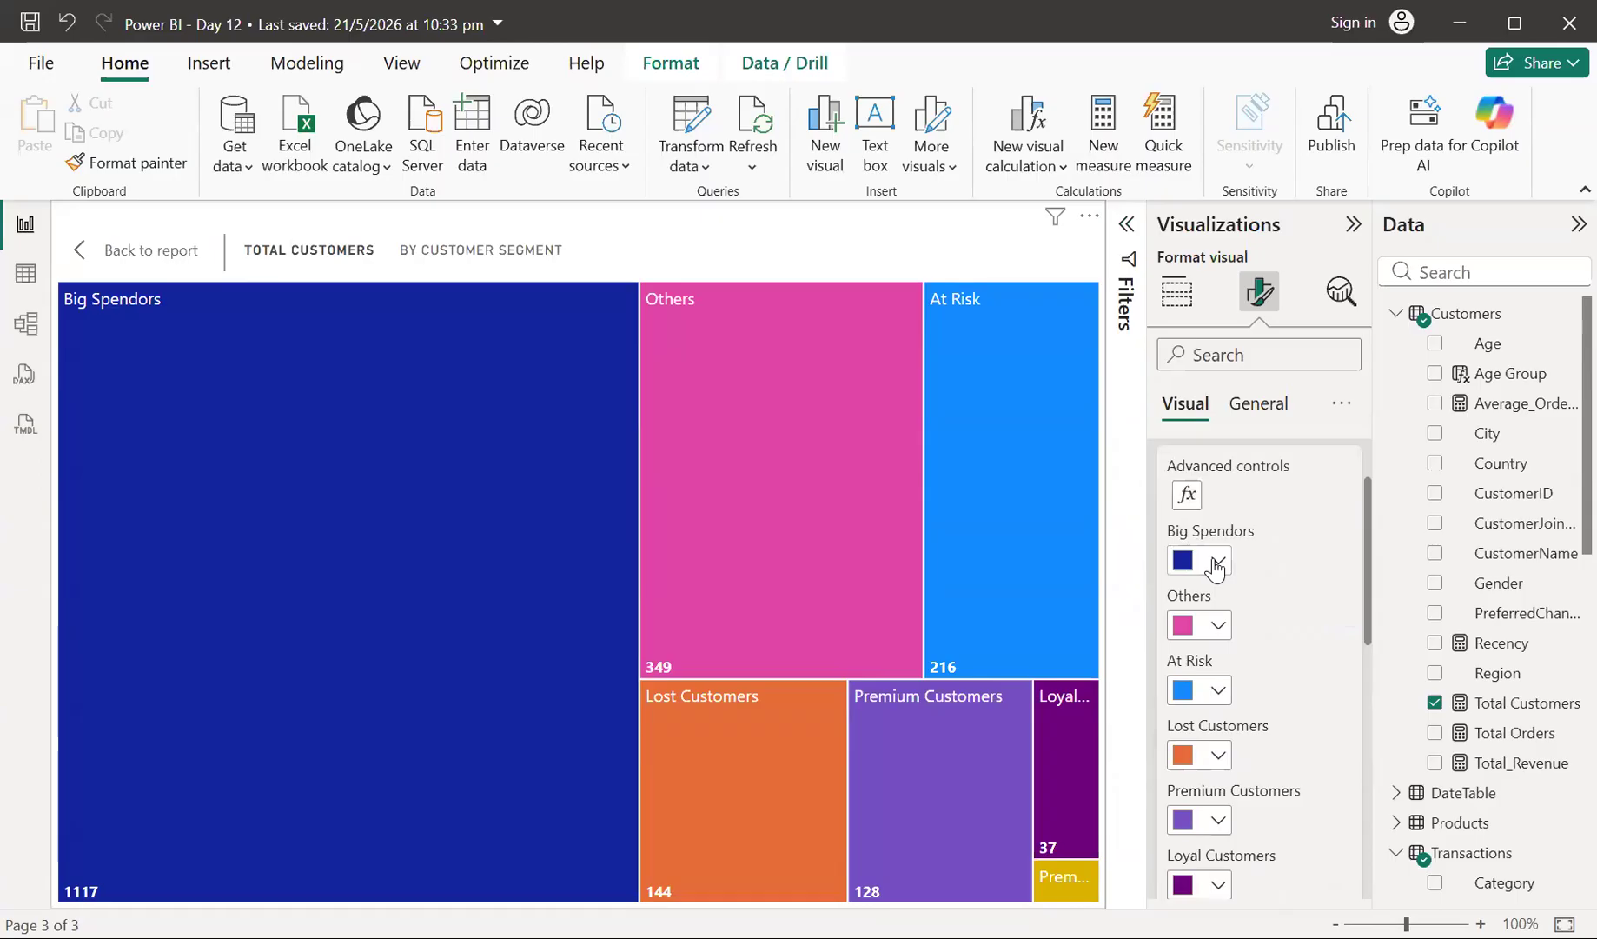
{"action": "scroll", "coordinate": [1216, 569], "scroll_direction": "down", "scroll_amount": 4}
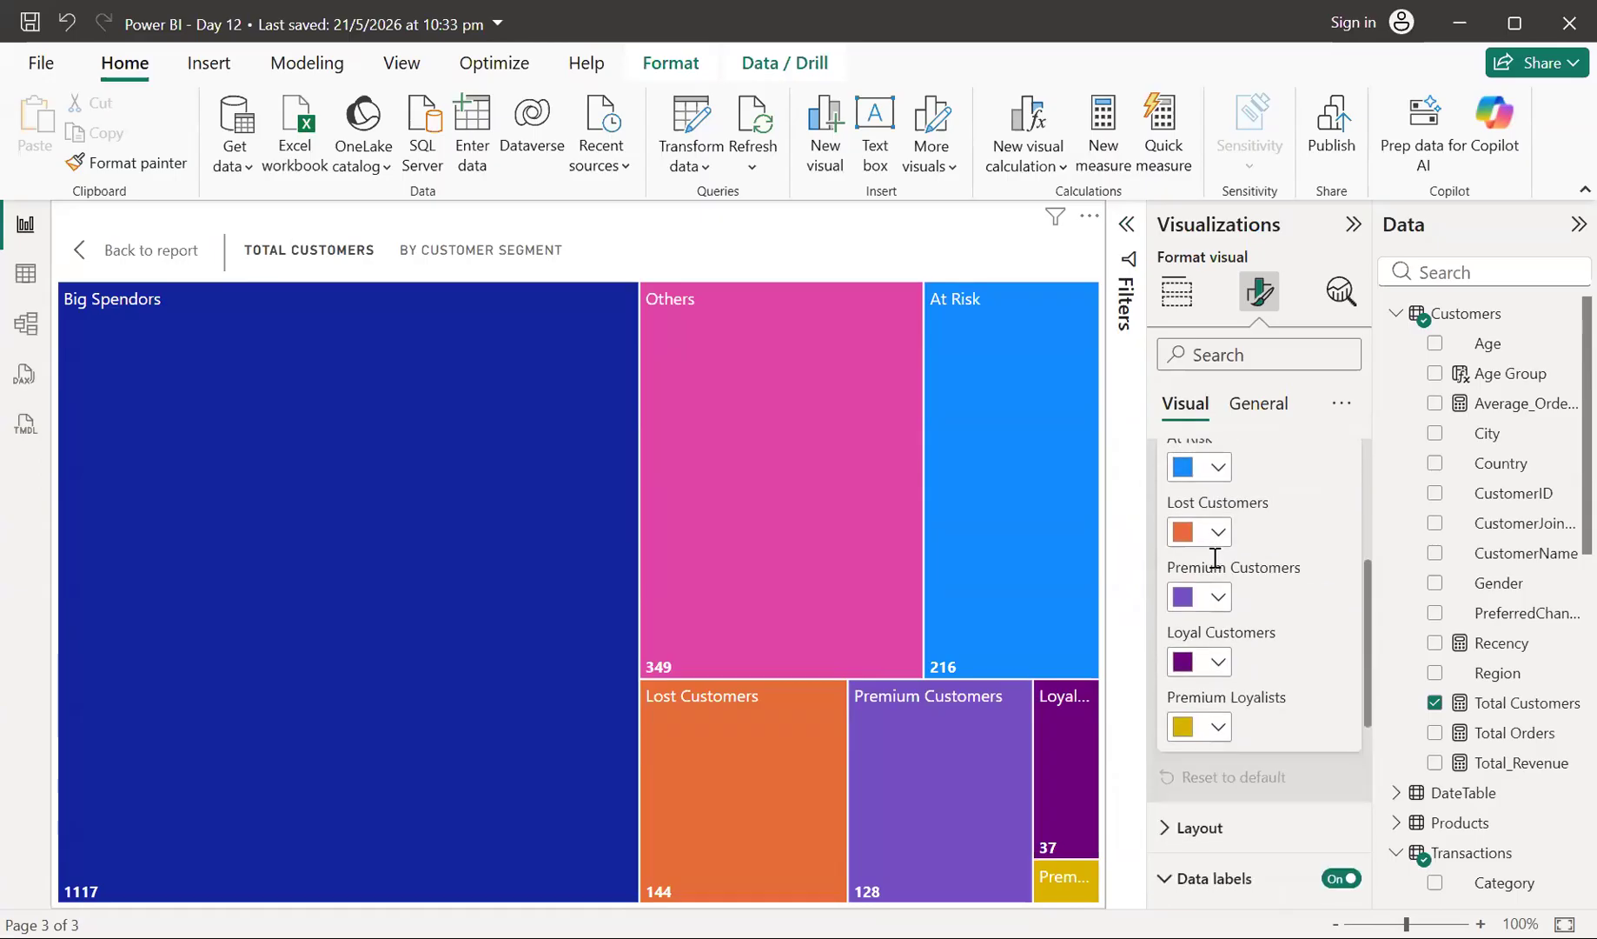
{"action": "scroll", "coordinate": [1260, 448], "scroll_direction": "up", "scroll_amount": 6}
- Change the treemap's title text to "Total Customers by Segments"
{"action": "left_click", "coordinate": [1274, 405]}
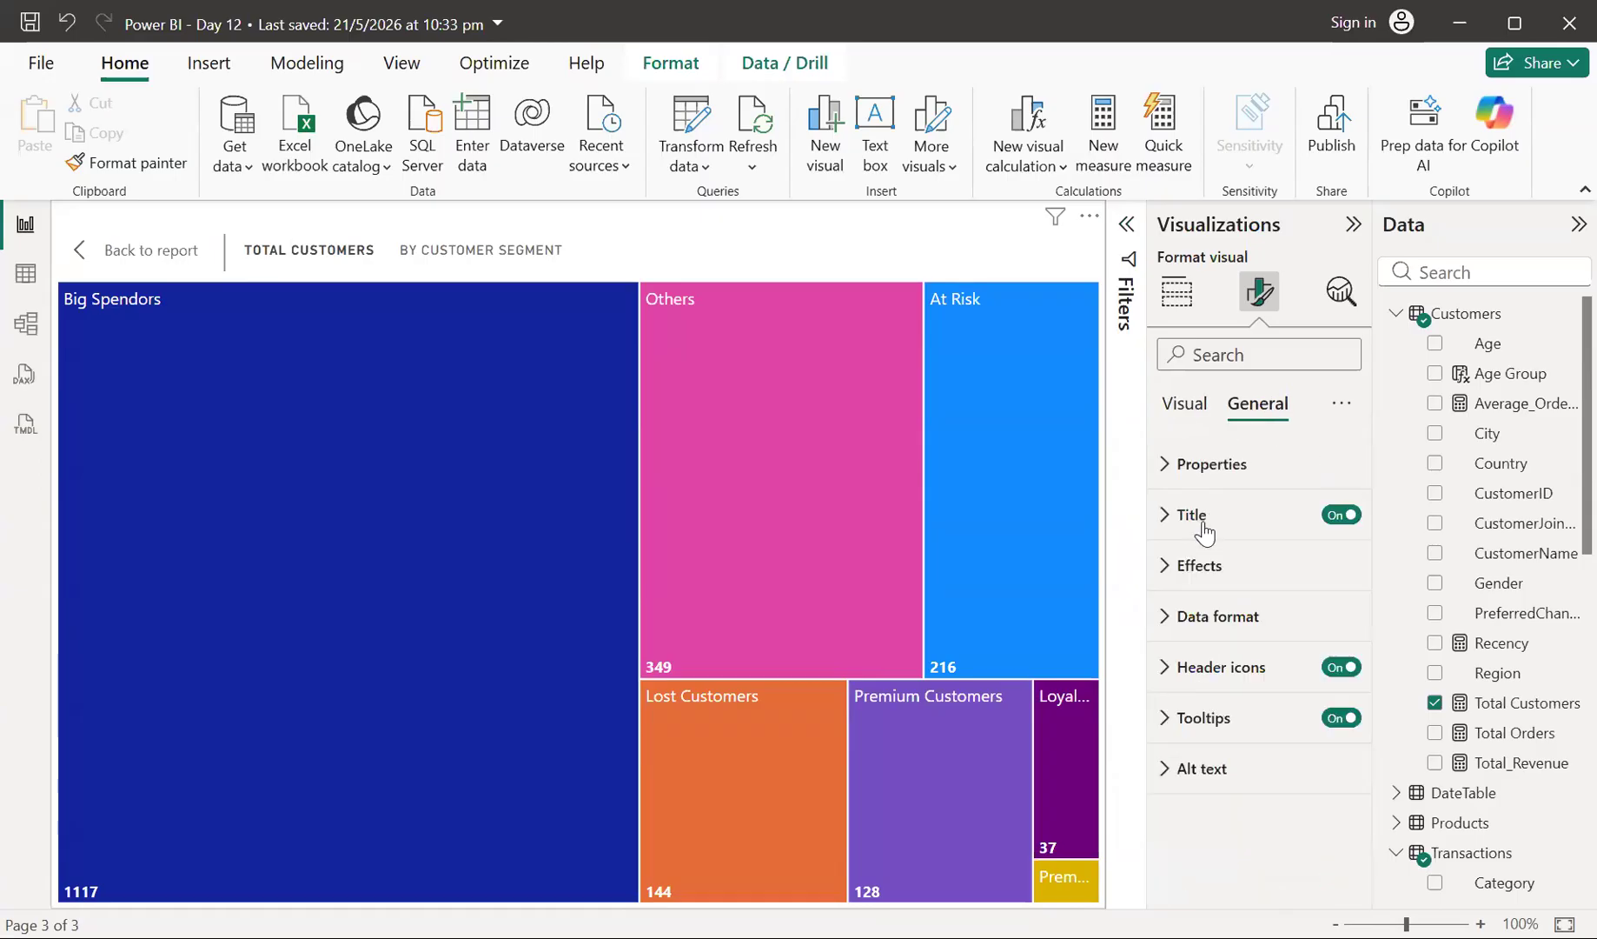
{"action": "left_click", "coordinate": [1164, 515]}
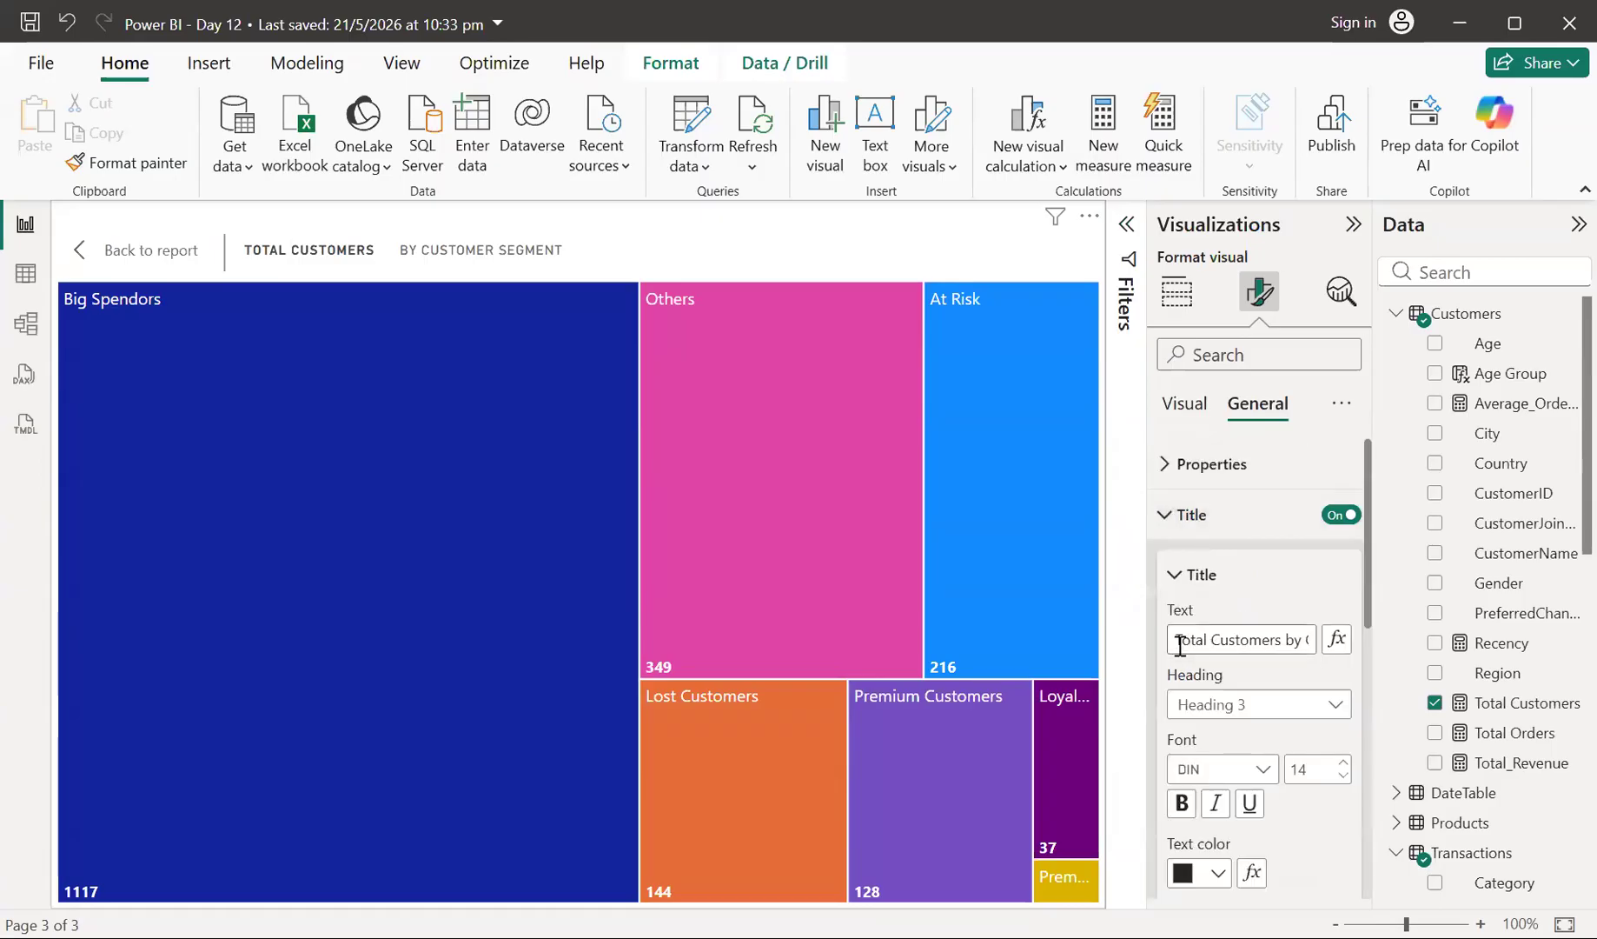
{"action": "left_click_drag", "start_coordinate": [1180, 646], "coordinate": [1345, 666]}
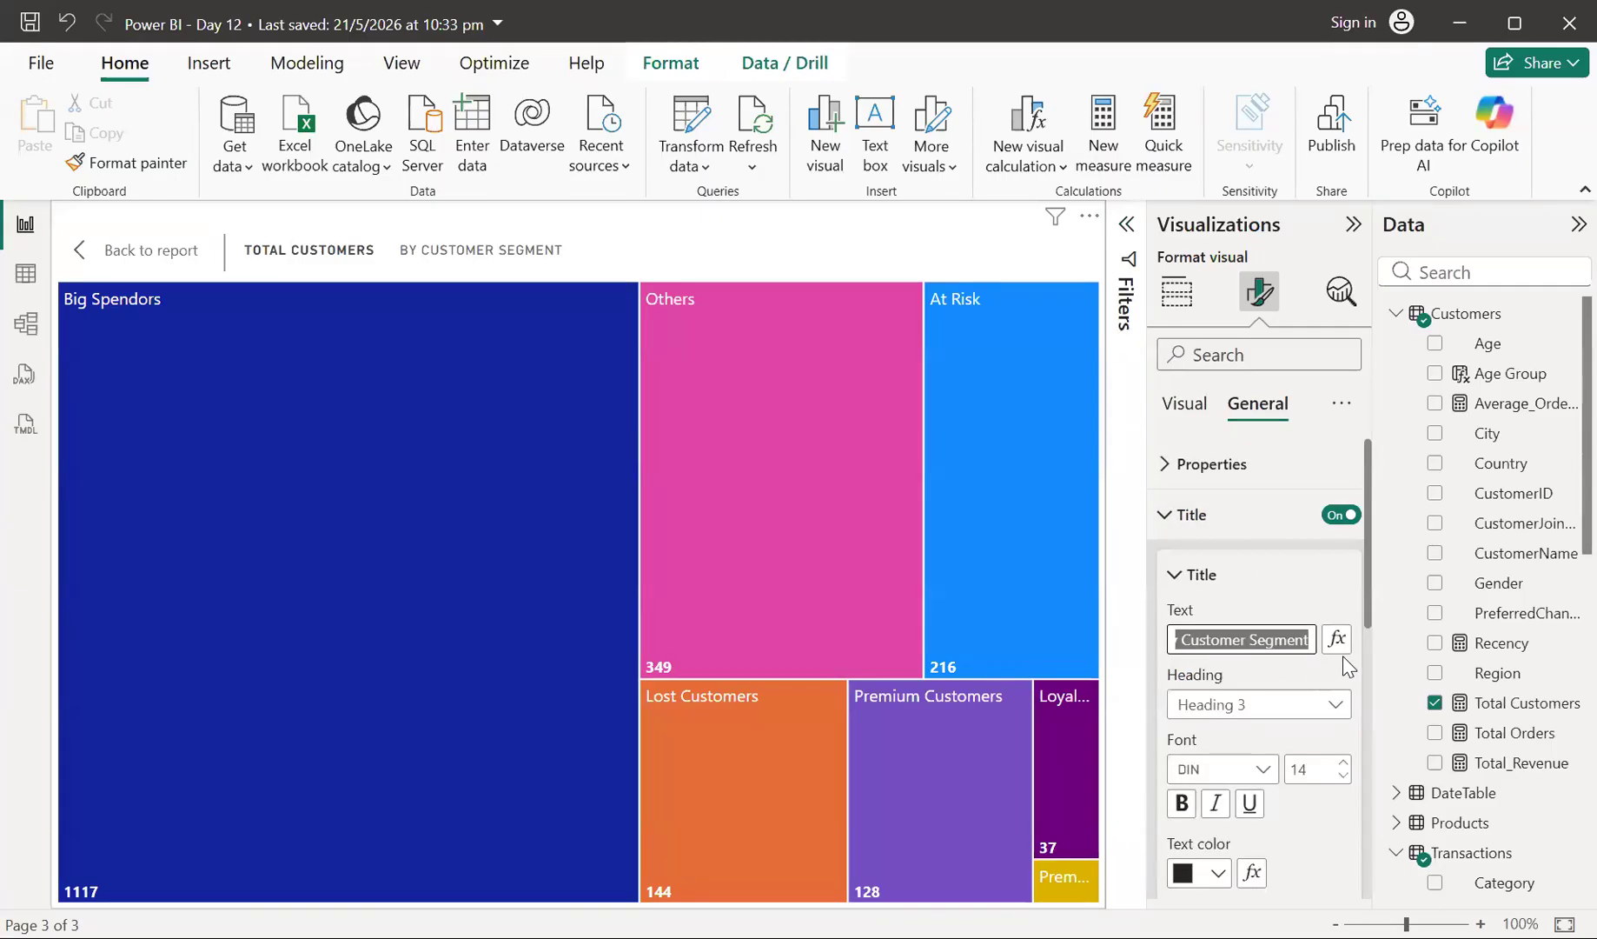
{"action": "left_click", "coordinate": [1248, 643]}
{"action": "key", "text": "BackSpace"}
{"action": "key", "text": "BackSpace"}
{"action": "key", "text": "BackSpace"}
{"action": "key", "text": "BackSpace"}
{"action": "key", "text": "BackSpace"}
{"action": "key", "text": "BackSpace"}
{"action": "key", "text": "BackSpace"}
{"action": "key", "text": "BackSpace"}
{"action": "key", "text": "BackSpace"}
{"action": "key", "text": "BackSpace"}
{"action": "key", "text": "Right"}
{"action": "key", "text": "Right"}
{"action": "key", "text": "Right"}
{"action": "key", "text": "Right"}
{"action": "key", "text": "Right"}
{"action": "key", "text": "Right"}
{"action": "key", "text": "Right"}
{"action": "key", "text": "Right"}
{"action": "type", "text": "s"}
- Format the treemap's title as bold, size 15, light purple and horizontally centered
{"action": "left_click", "coordinate": [1187, 815]}
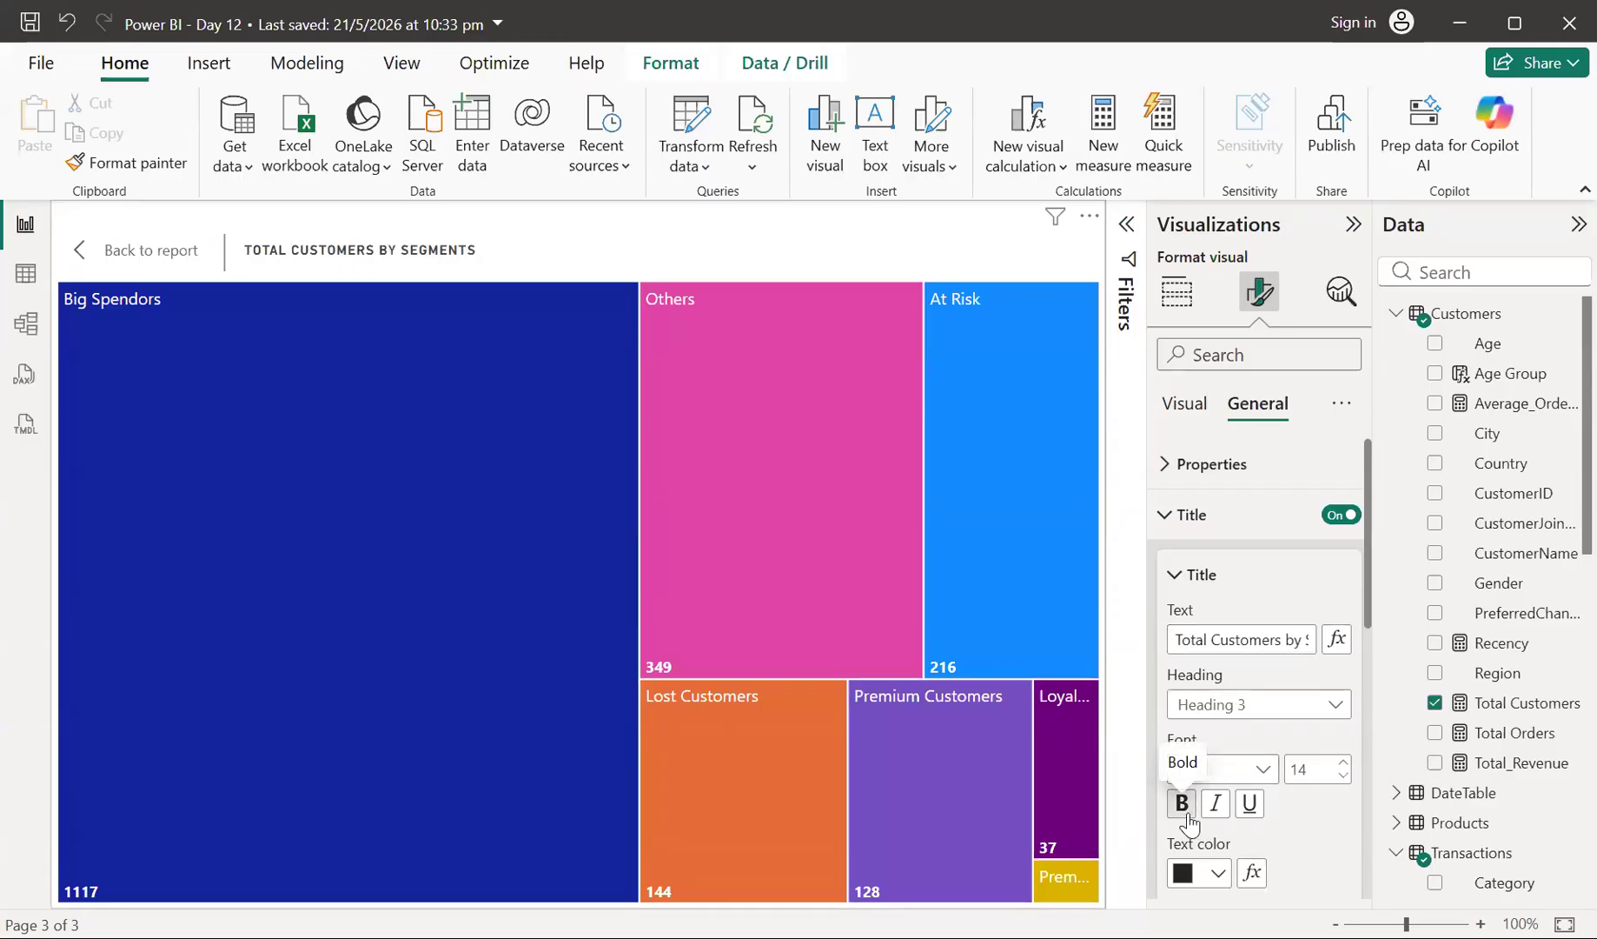
{"action": "left_click", "coordinate": [1344, 764]}
{"action": "scroll", "coordinate": [1221, 717], "scroll_direction": "down", "scroll_amount": 3}
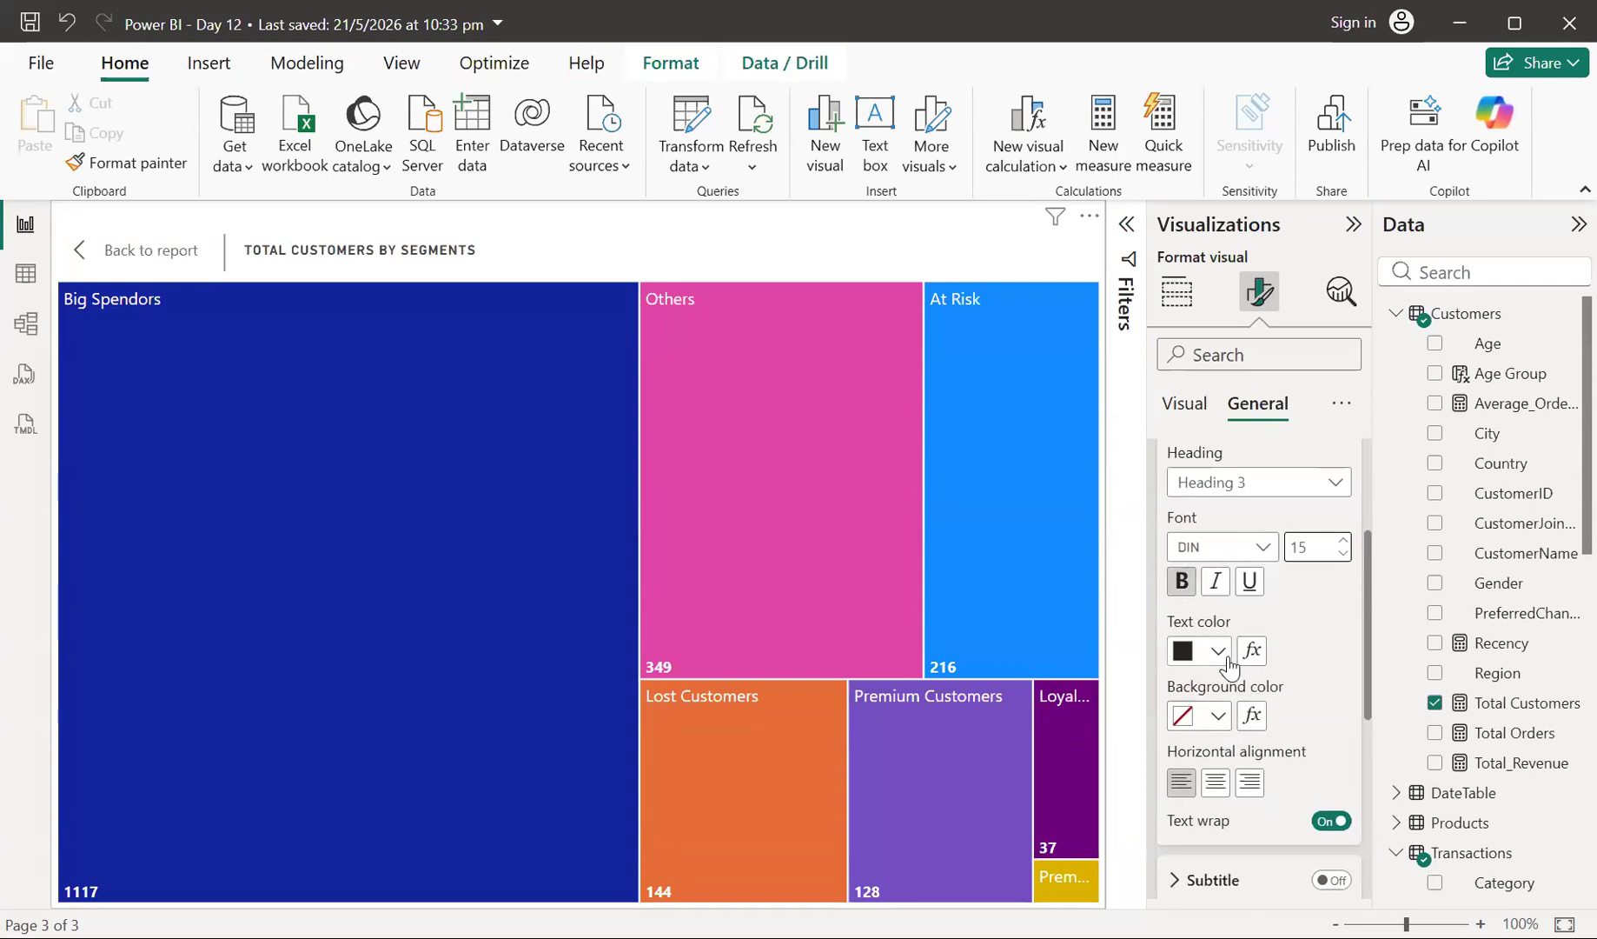
{"action": "left_click", "coordinate": [1218, 651]}
{"action": "left_click", "coordinate": [1192, 489]}
{"action": "left_click", "coordinate": [1215, 781]}
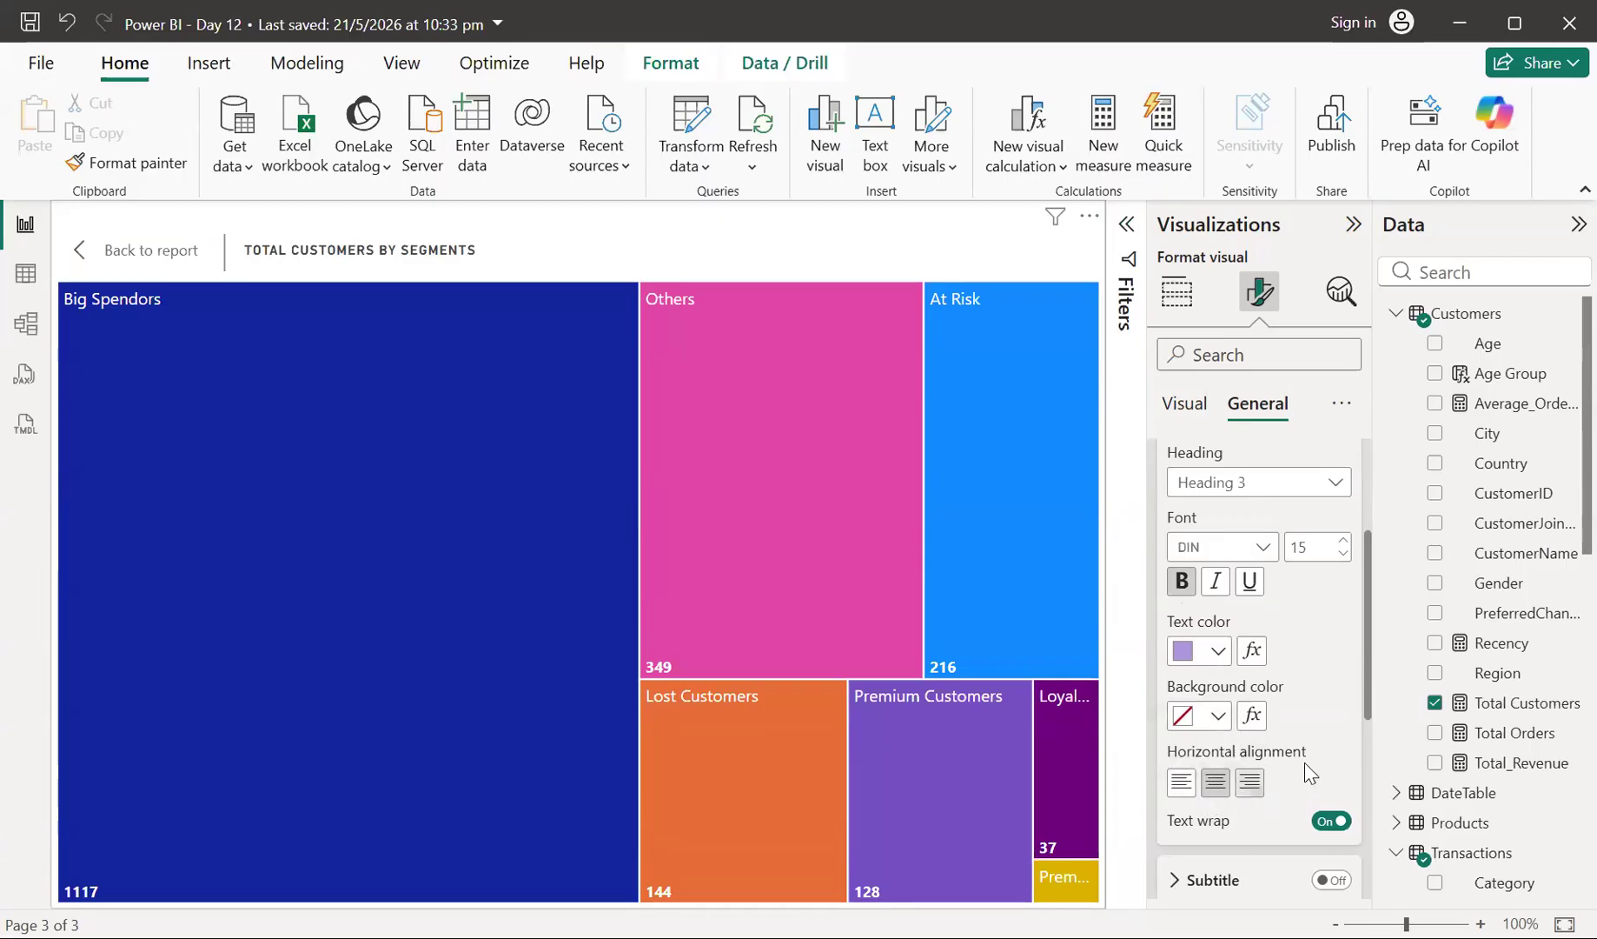
- Turn on the shadow and visual border effects for the treemap
{"action": "scroll", "coordinate": [1230, 519], "scroll_direction": "up", "scroll_amount": 3}
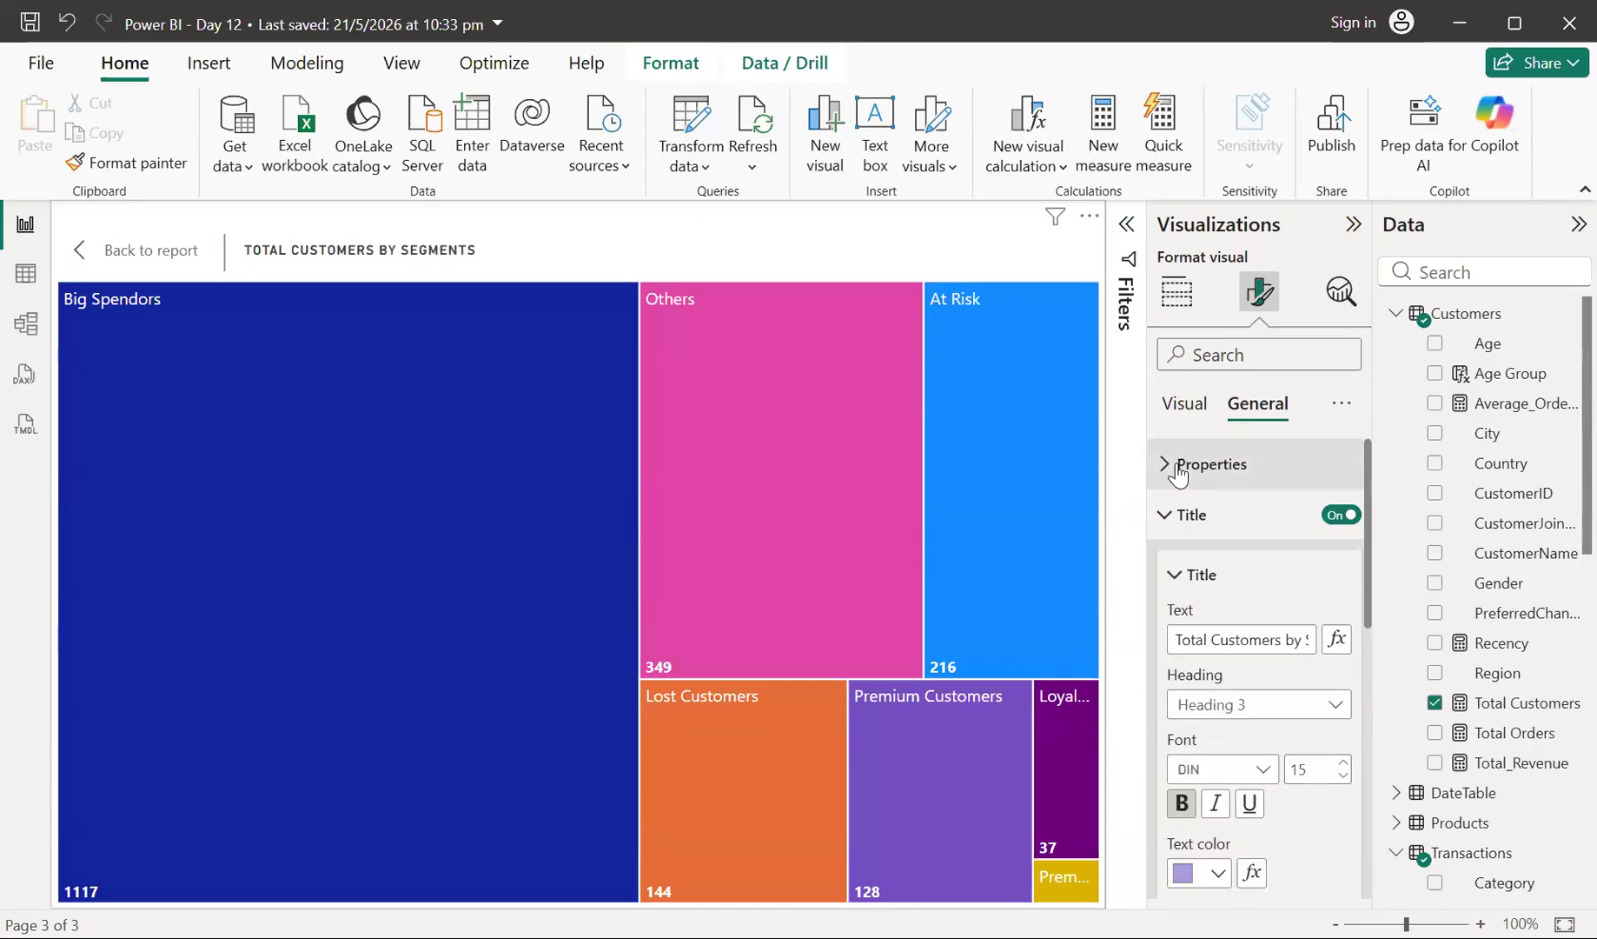
{"action": "left_click", "coordinate": [1176, 532]}
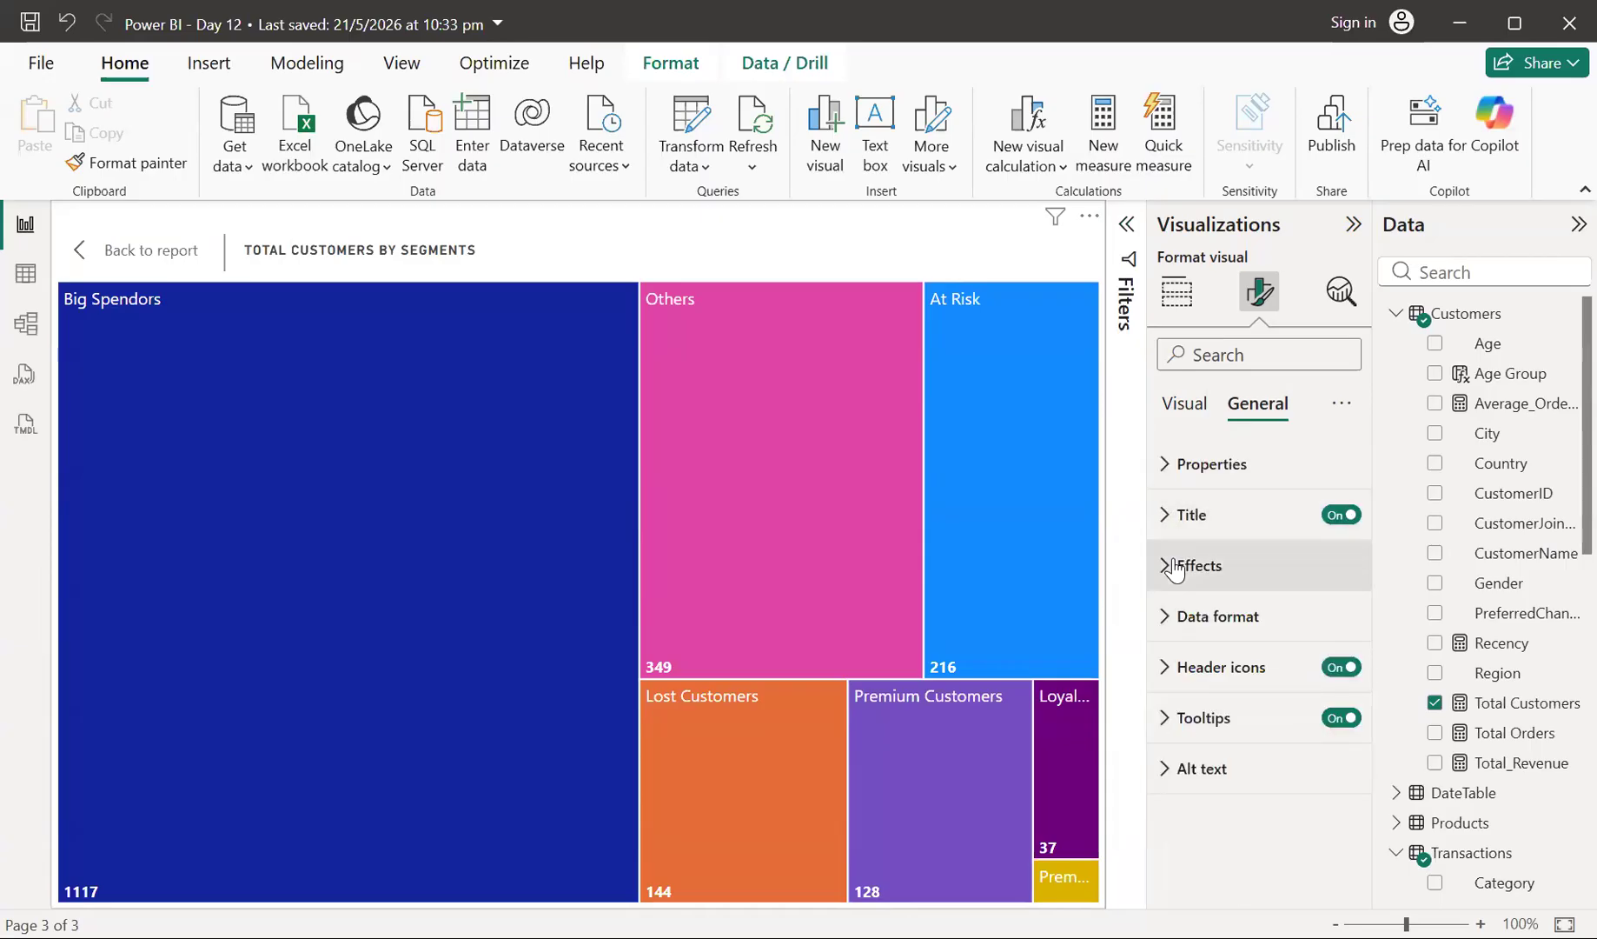
{"action": "left_click", "coordinate": [1175, 569]}
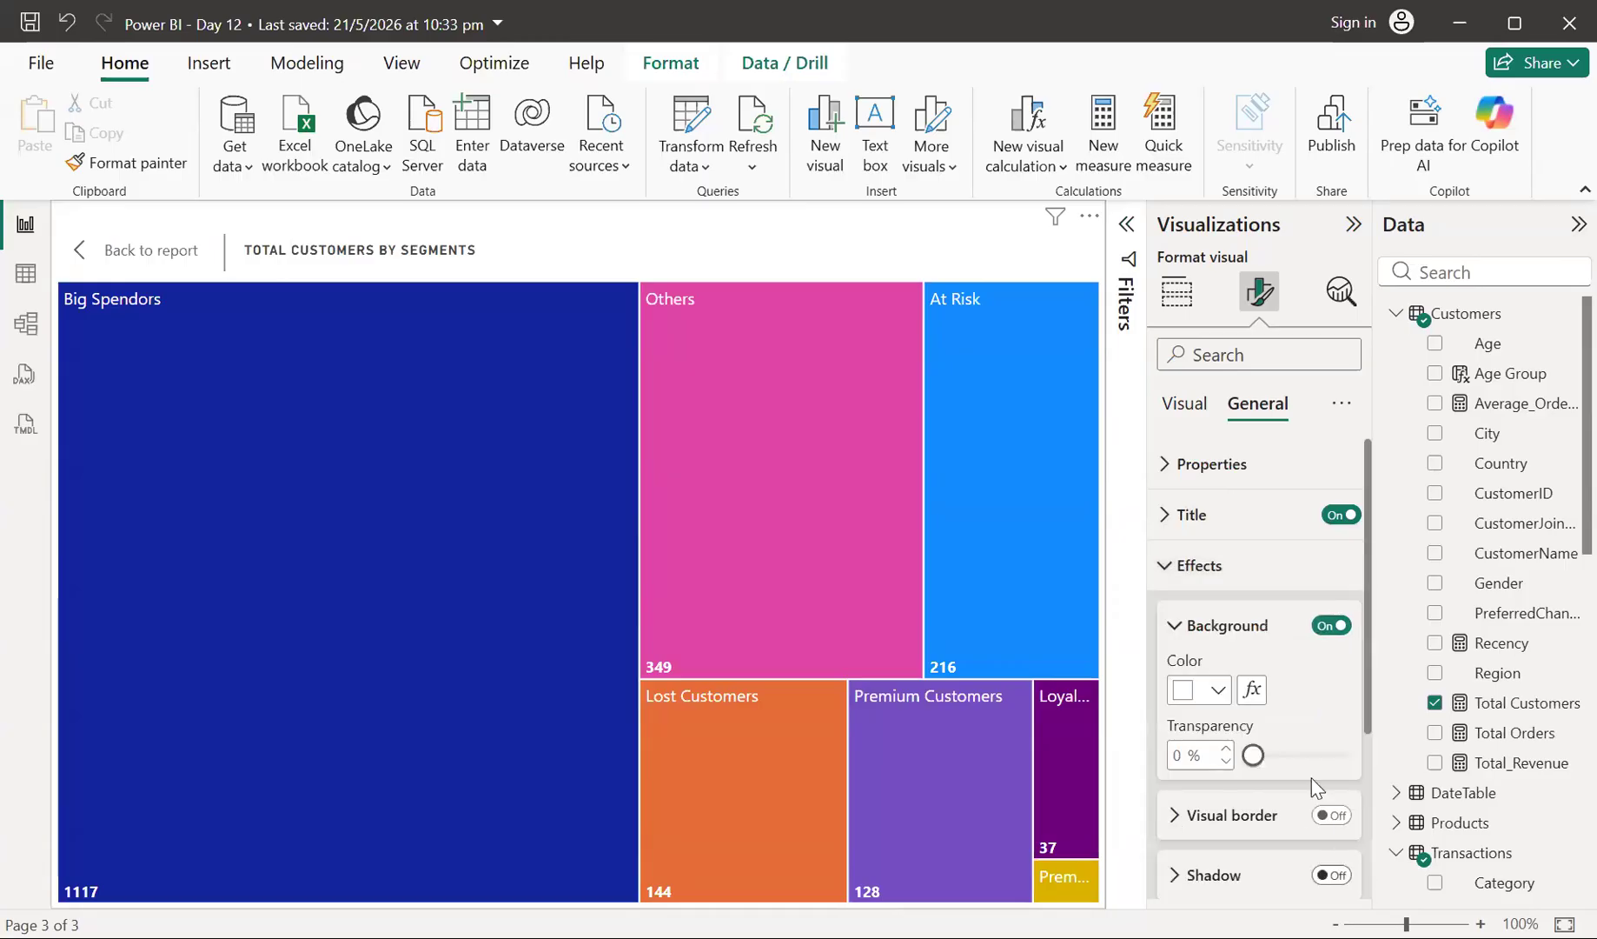
{"action": "left_click", "coordinate": [1332, 874]}
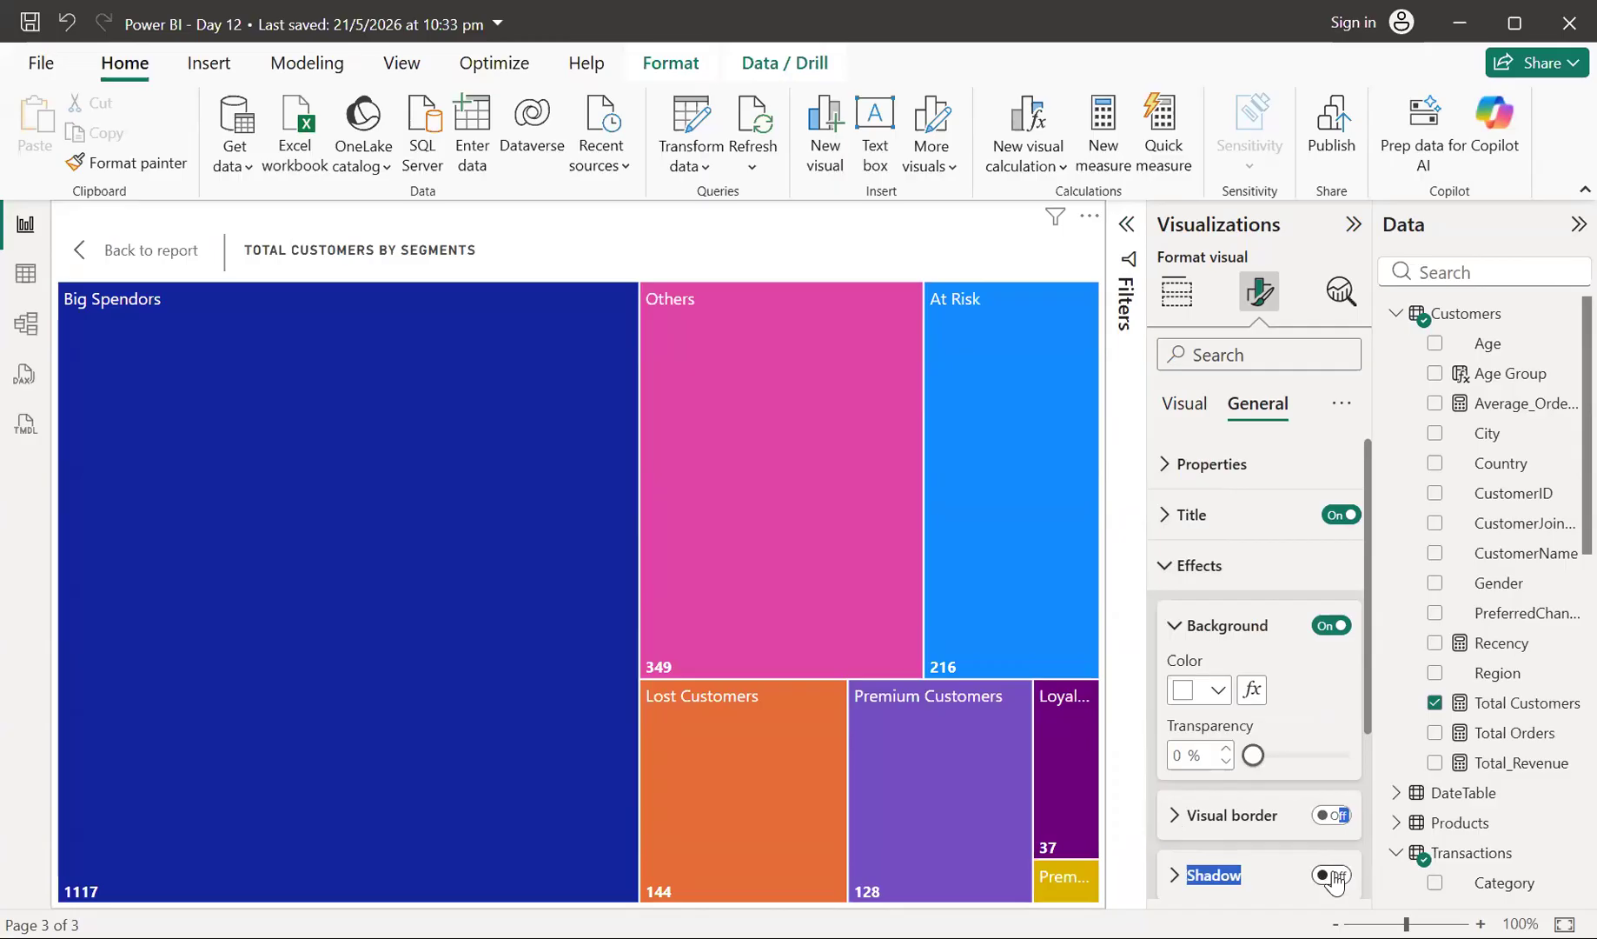
{"action": "left_click", "coordinate": [1330, 815]}
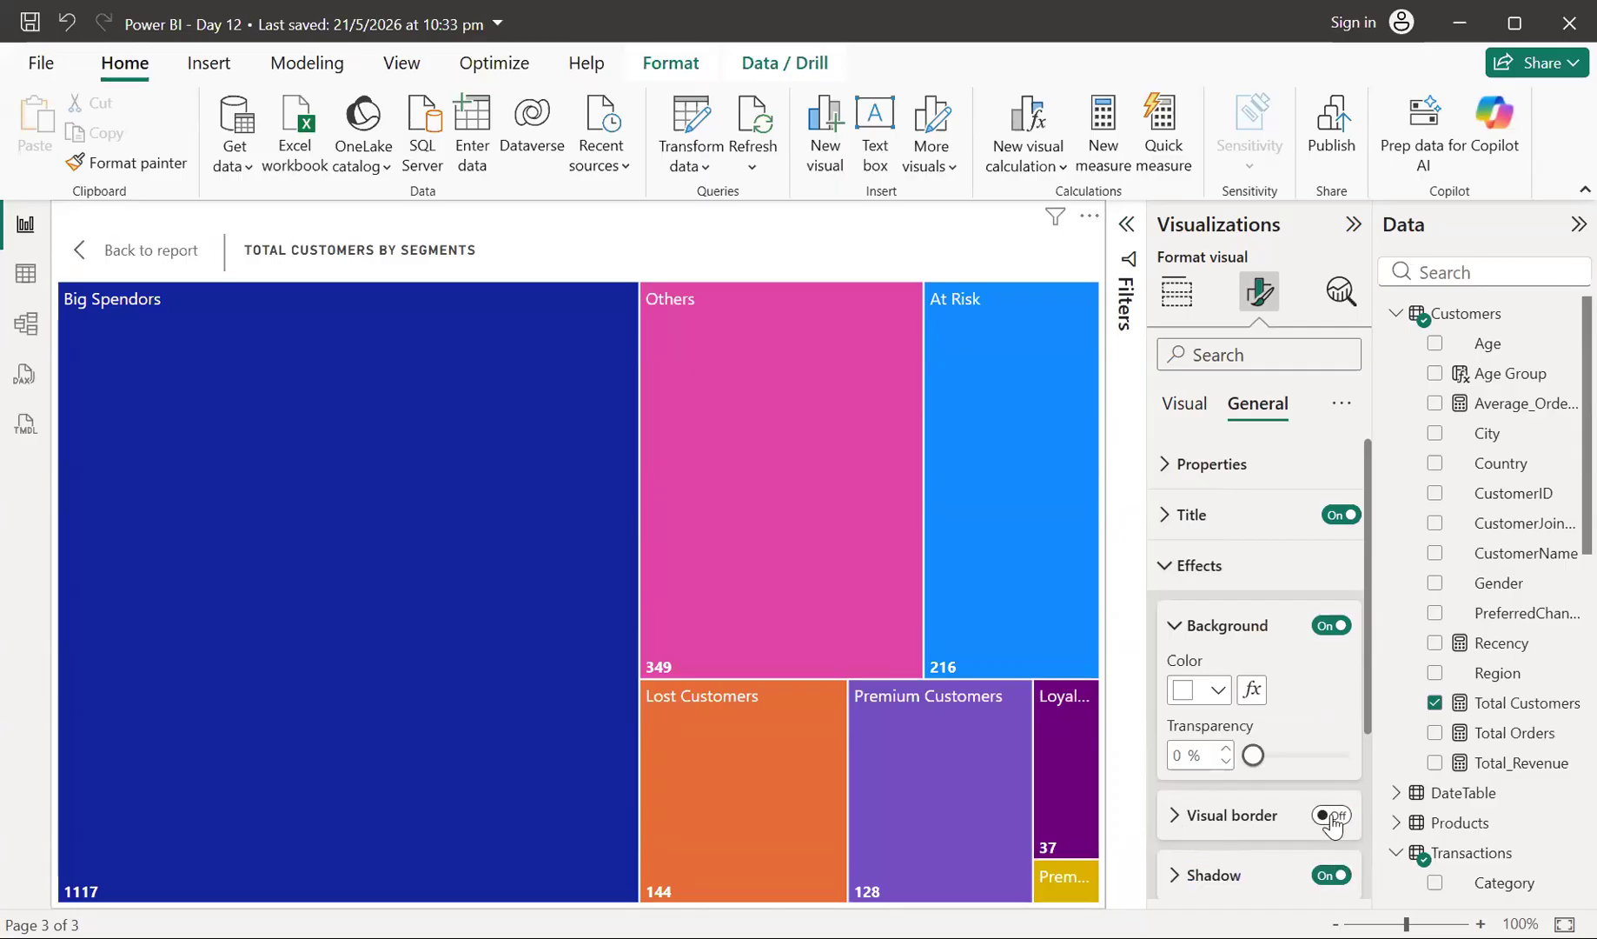
- Format the treemap's visual border in light purple with 7 px rounded corners and a 2 px width
{"action": "left_click", "coordinate": [1174, 816]}
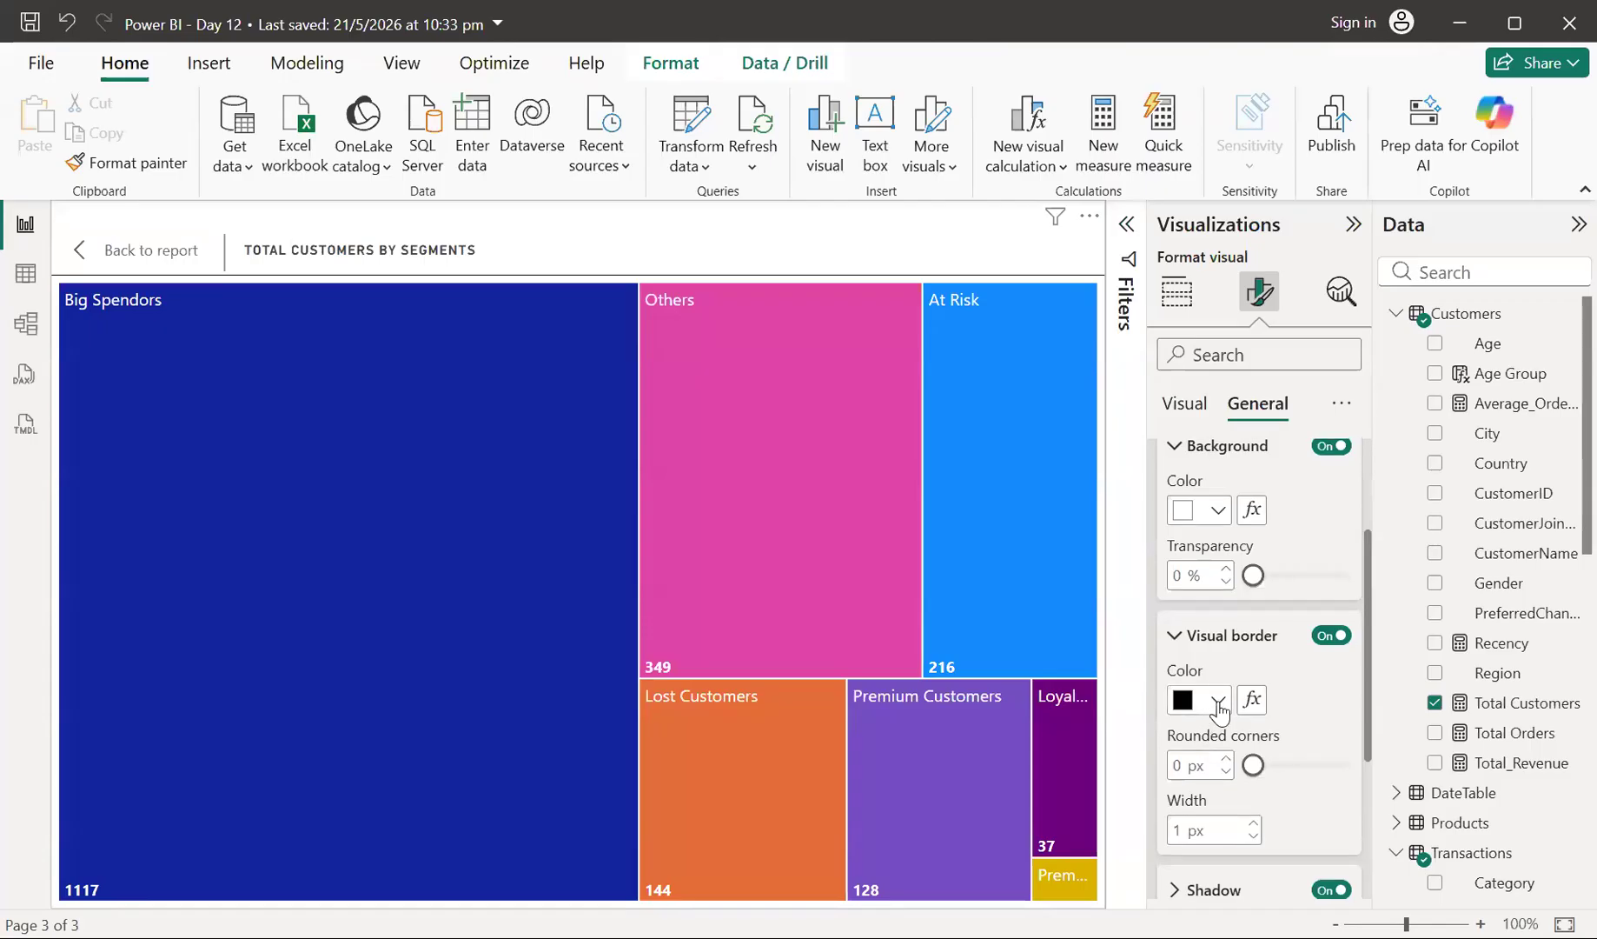
{"action": "left_click", "coordinate": [1218, 700]}
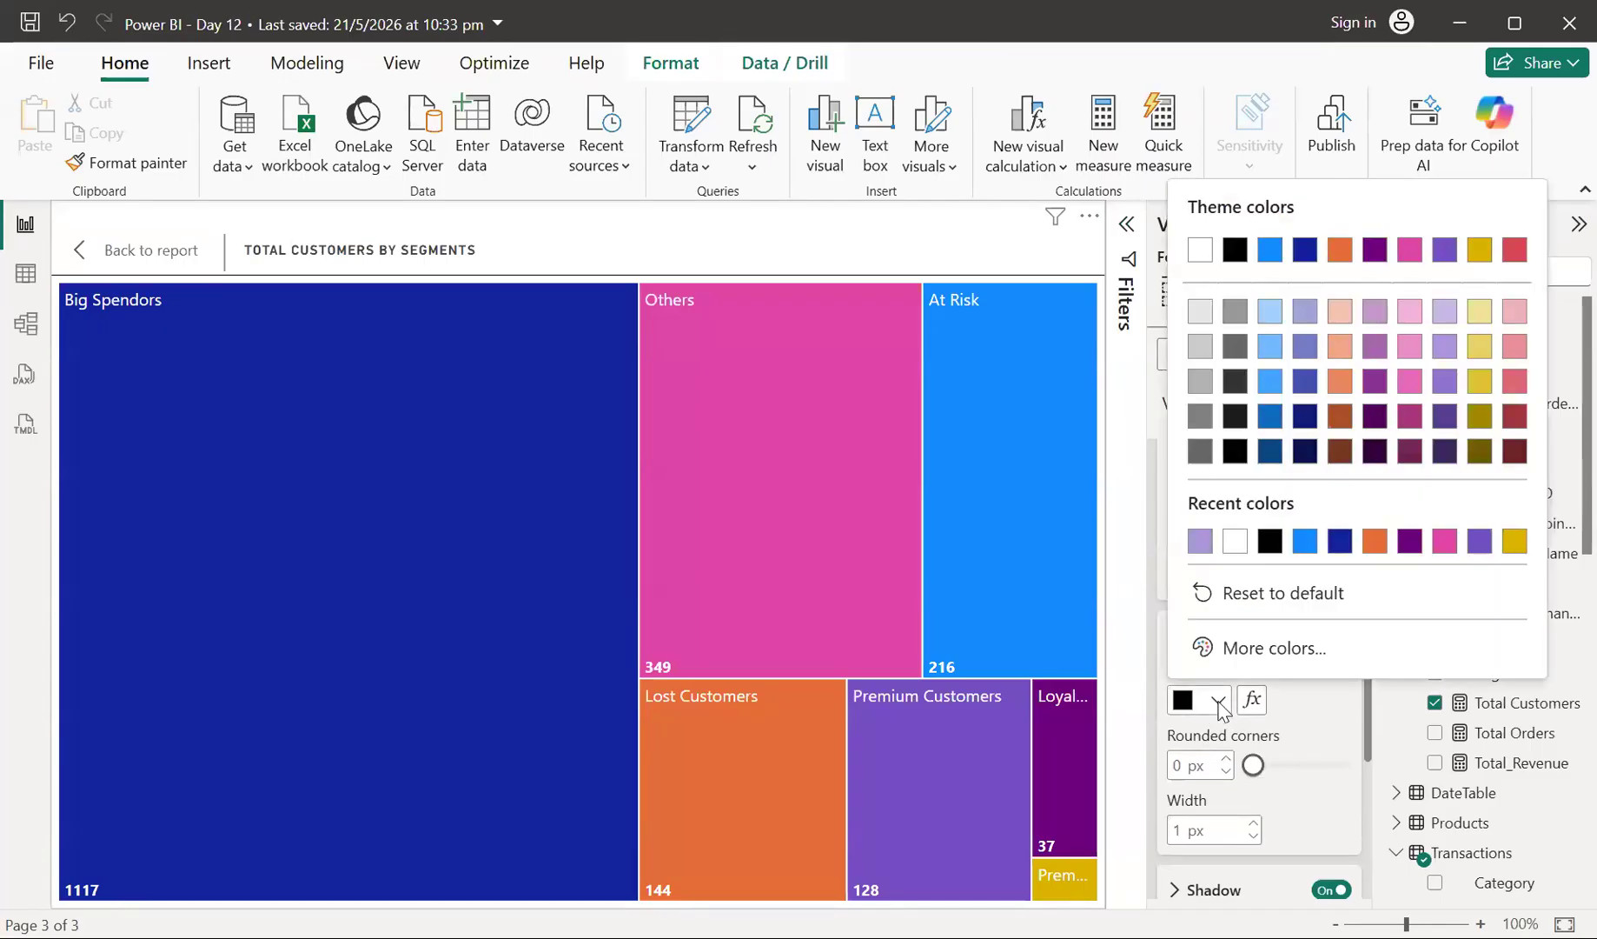
{"action": "left_click", "coordinate": [1200, 541]}
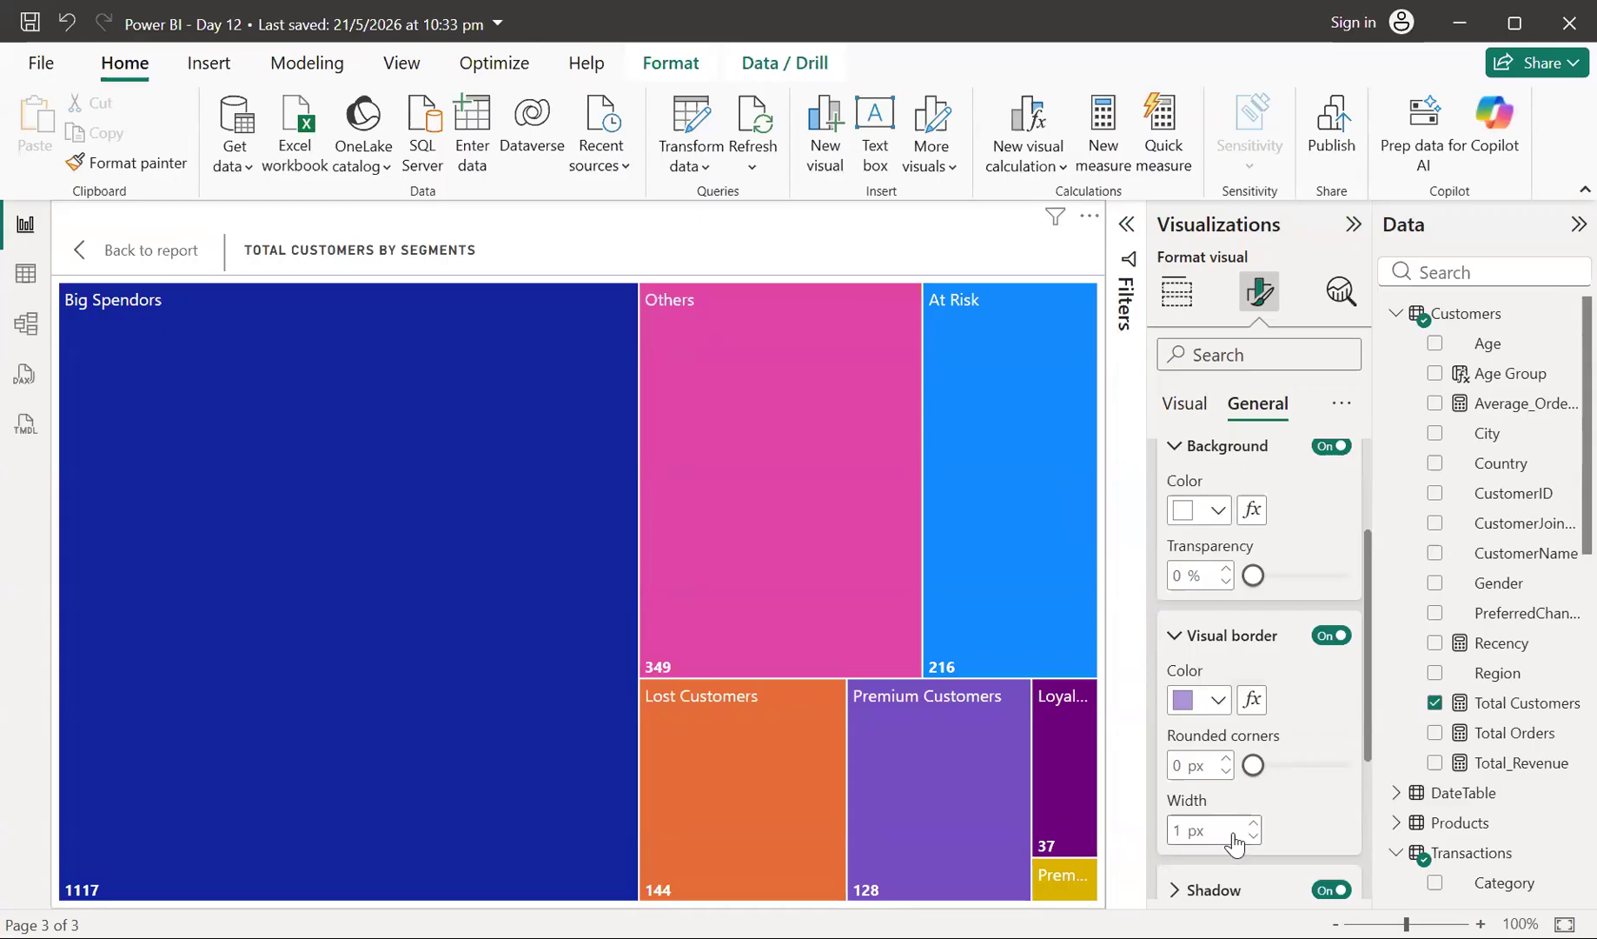
{"action": "left_click", "coordinate": [1253, 822]}
{"action": "left_click_drag", "start_coordinate": [1254, 765], "coordinate": [1277, 770]}
- Set the treemap's shadow color to the same light purple as its border
{"action": "scroll", "coordinate": [1182, 804], "scroll_direction": "down", "scroll_amount": 2}
{"action": "left_click", "coordinate": [1197, 776]}
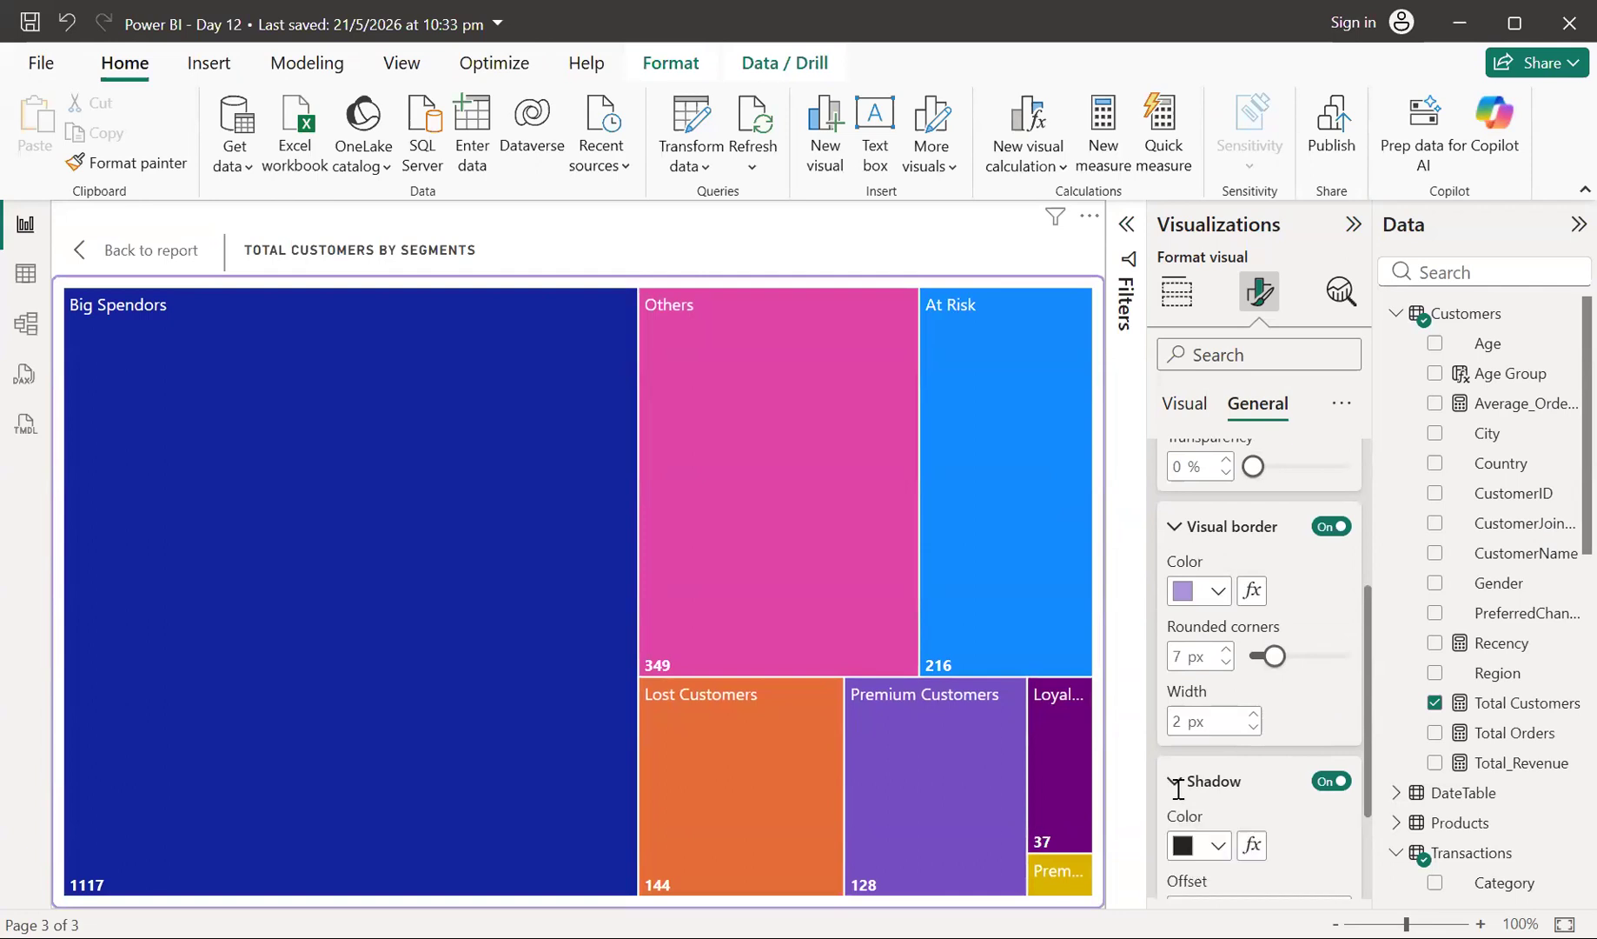
{"action": "scroll", "coordinate": [1198, 776], "scroll_direction": "down", "scroll_amount": 2}
{"action": "left_click", "coordinate": [1217, 748]}
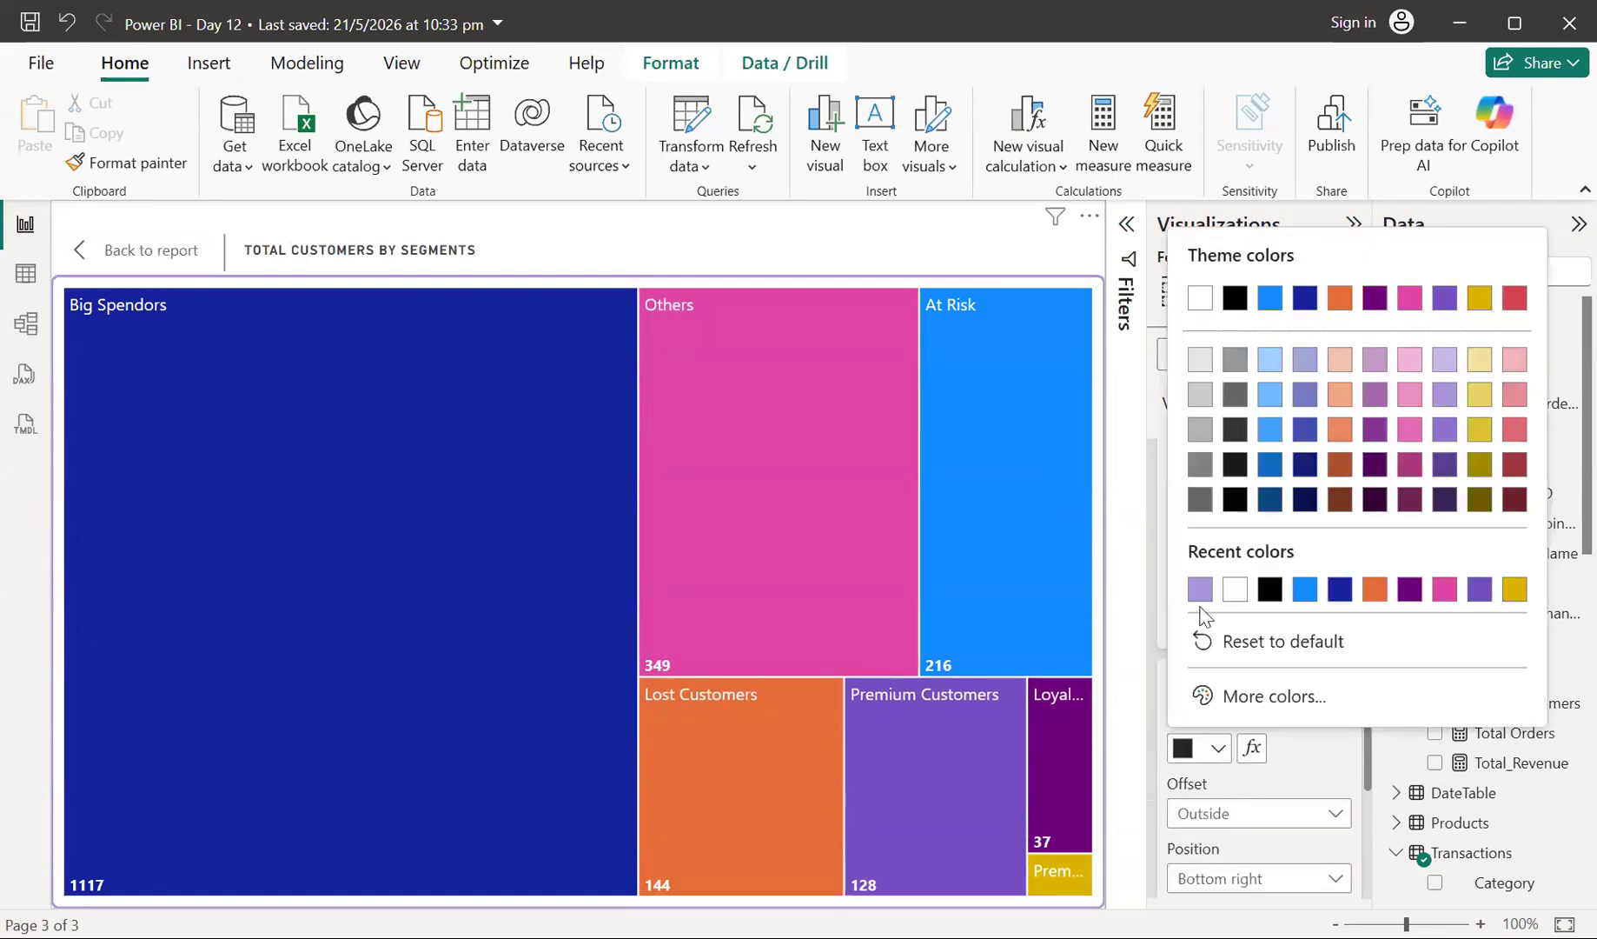
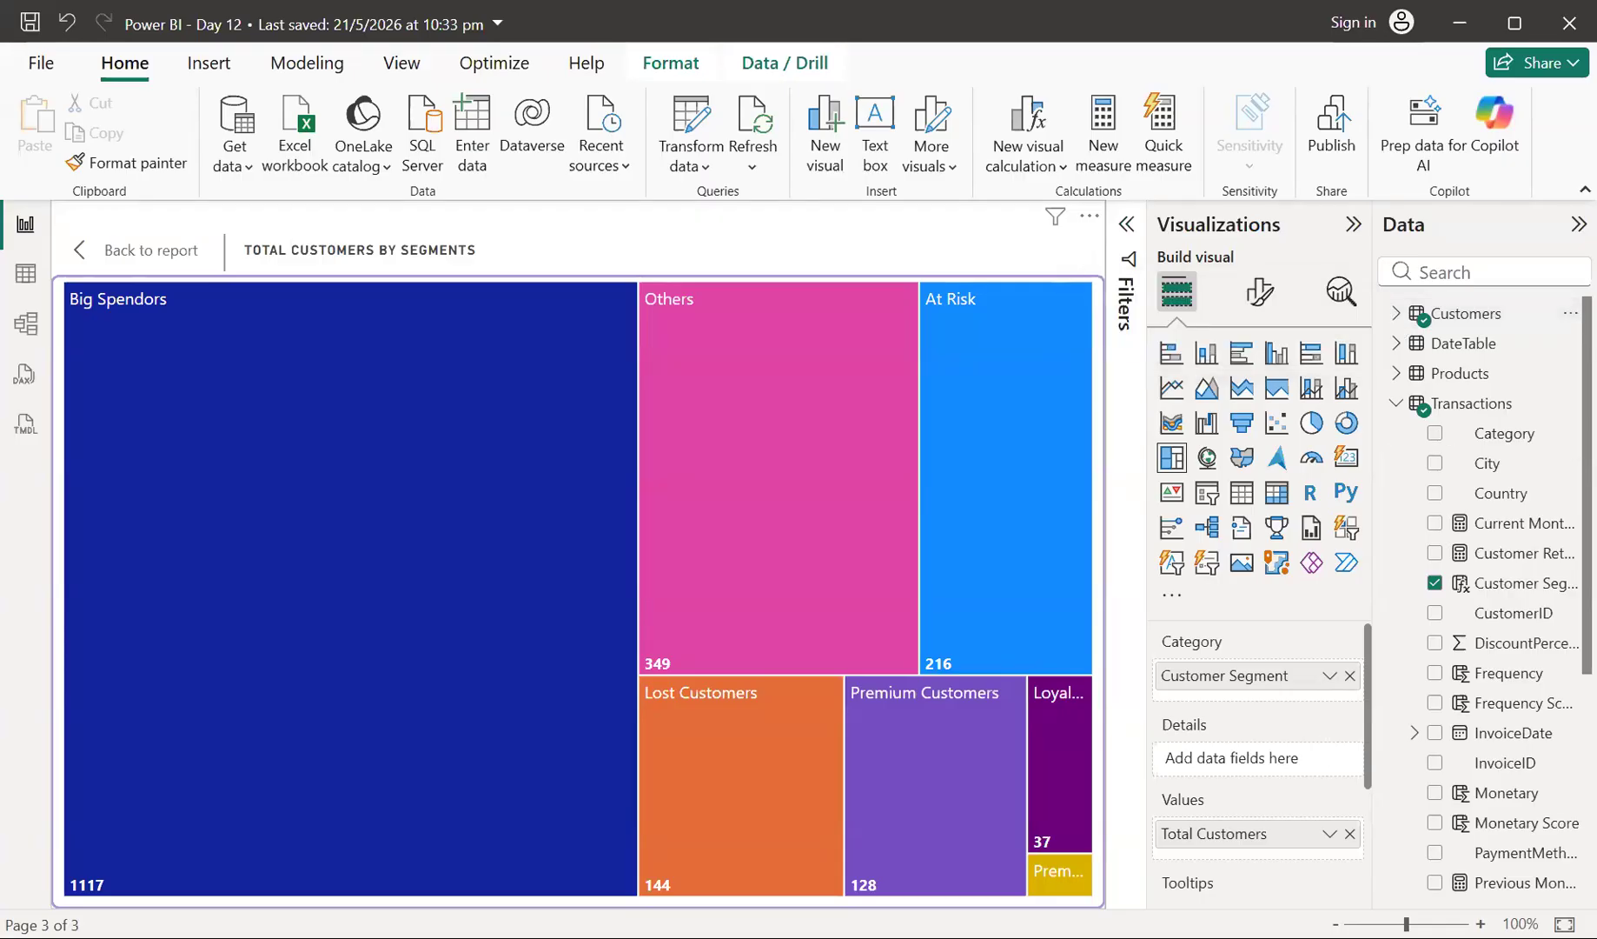
- Return to the report page and make the treemap narrower and slightly taller, placed just below the title box
{"action": "mouse_move", "coordinate": [861, 888]}
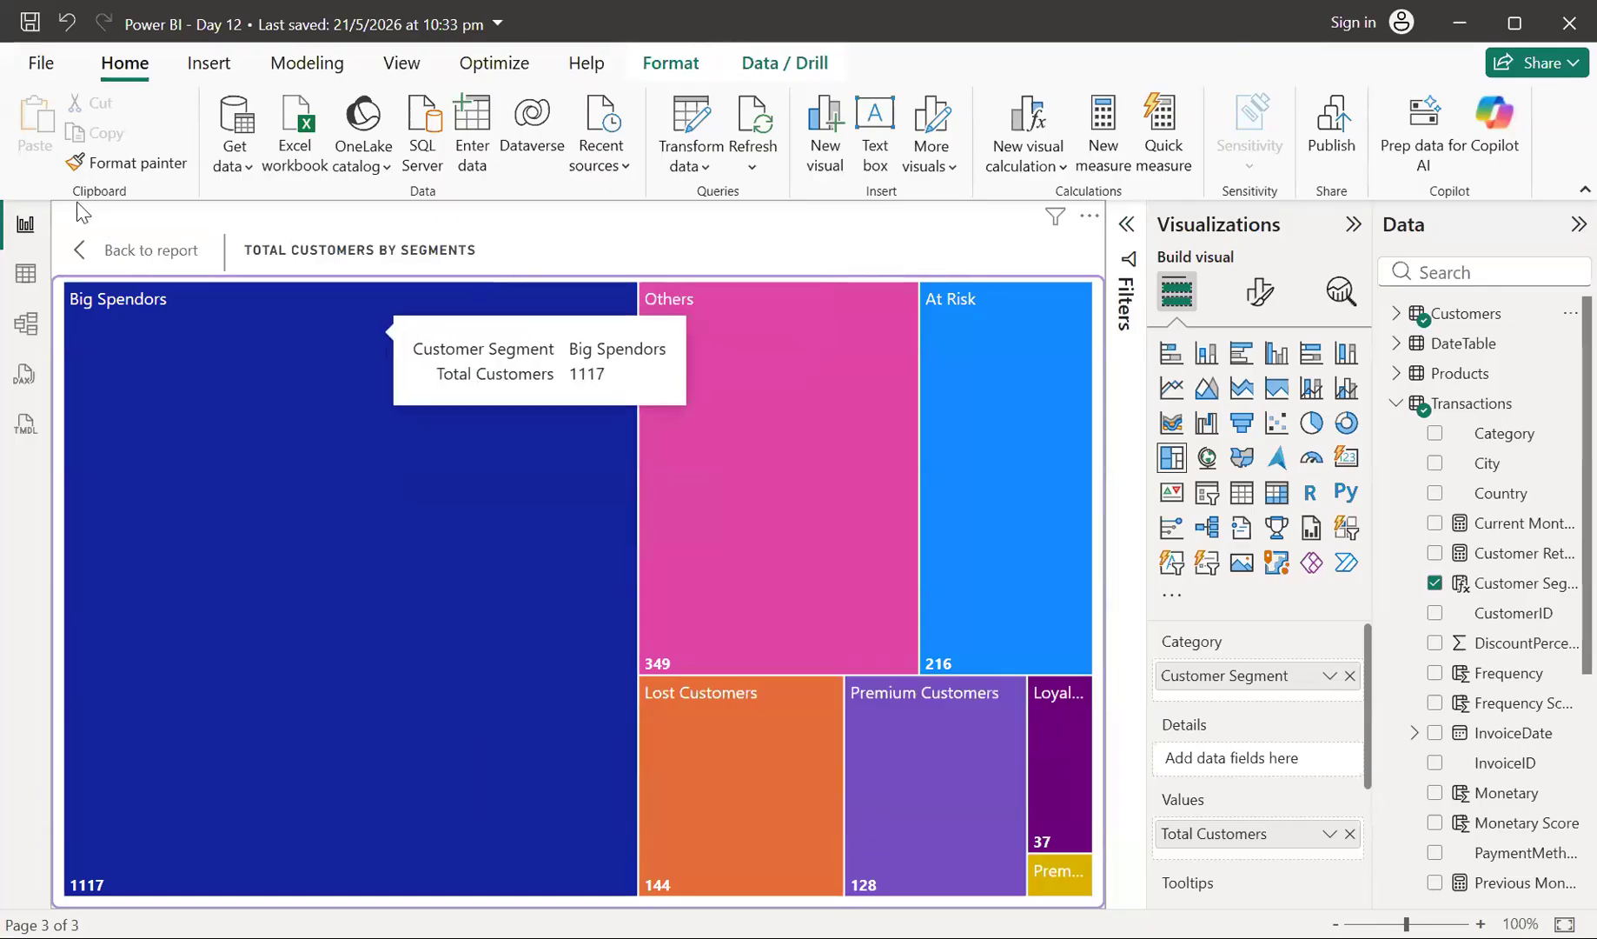
{"action": "left_click", "coordinate": [82, 252]}
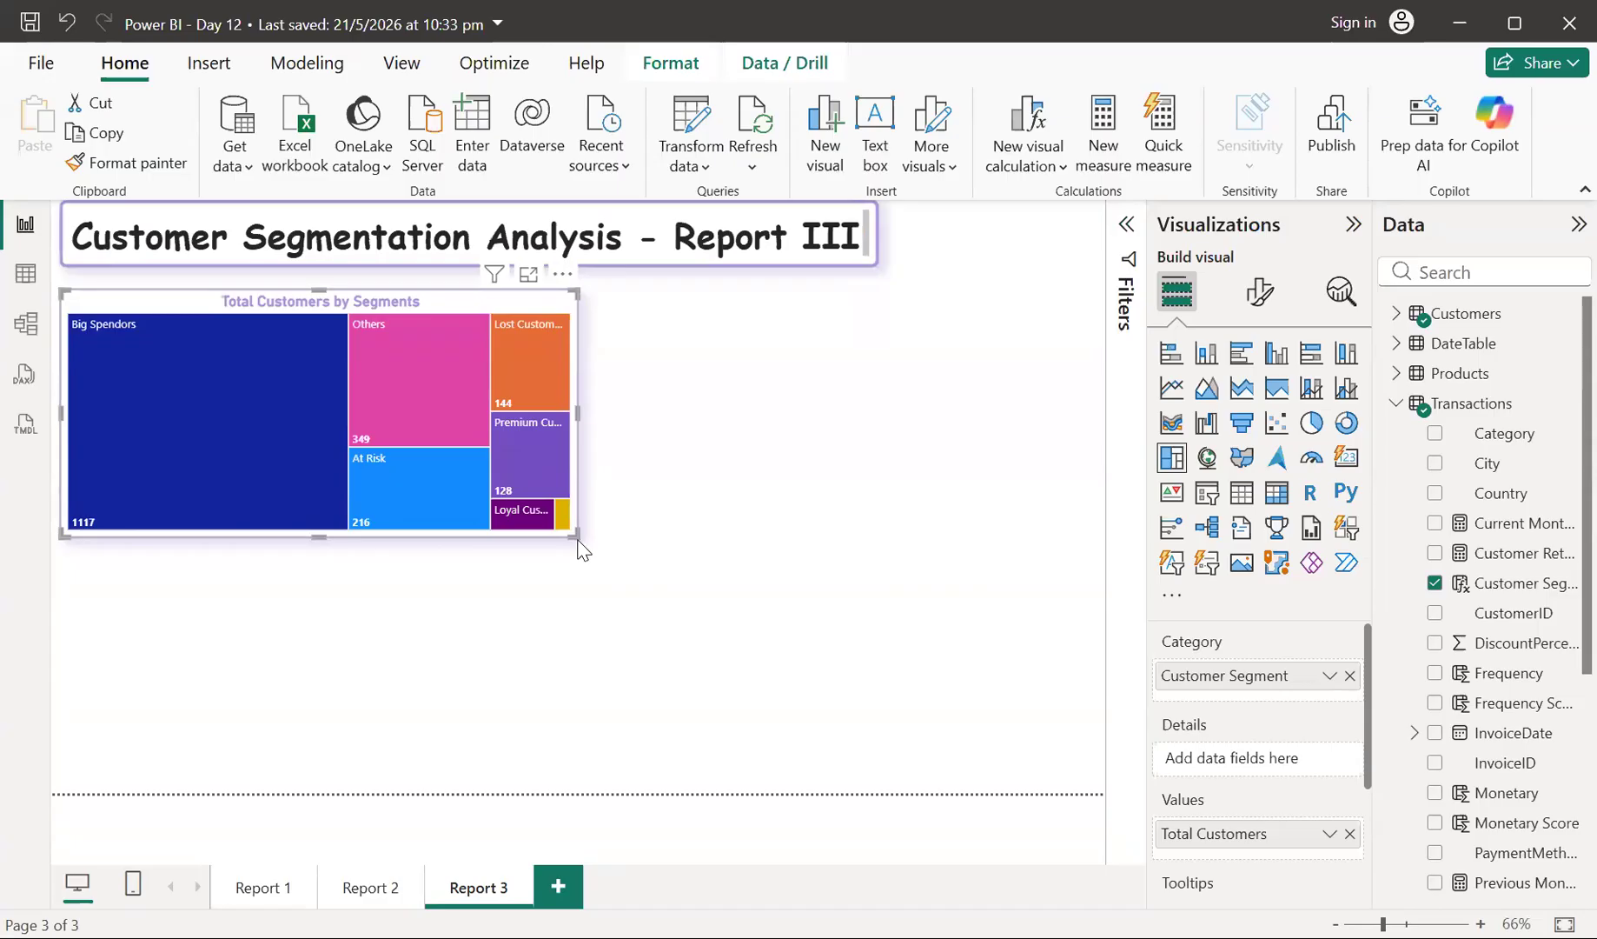
{"action": "left_click_drag", "start_coordinate": [575, 535], "coordinate": [531, 536]}
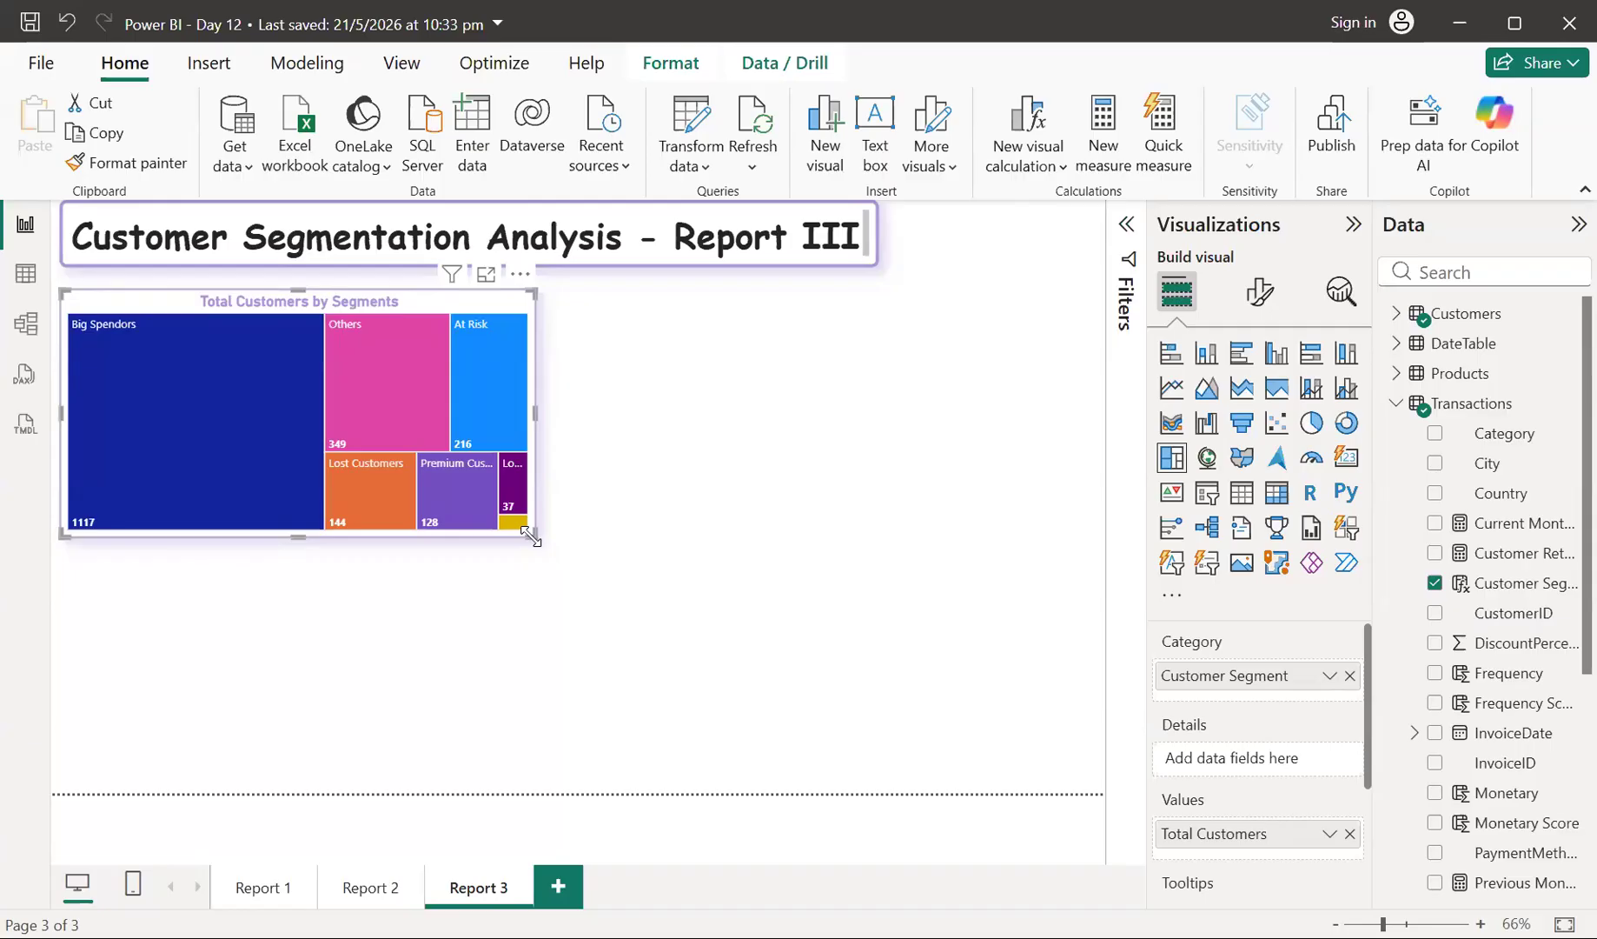
{"action": "left_click_drag", "start_coordinate": [530, 536], "coordinate": [455, 564]}
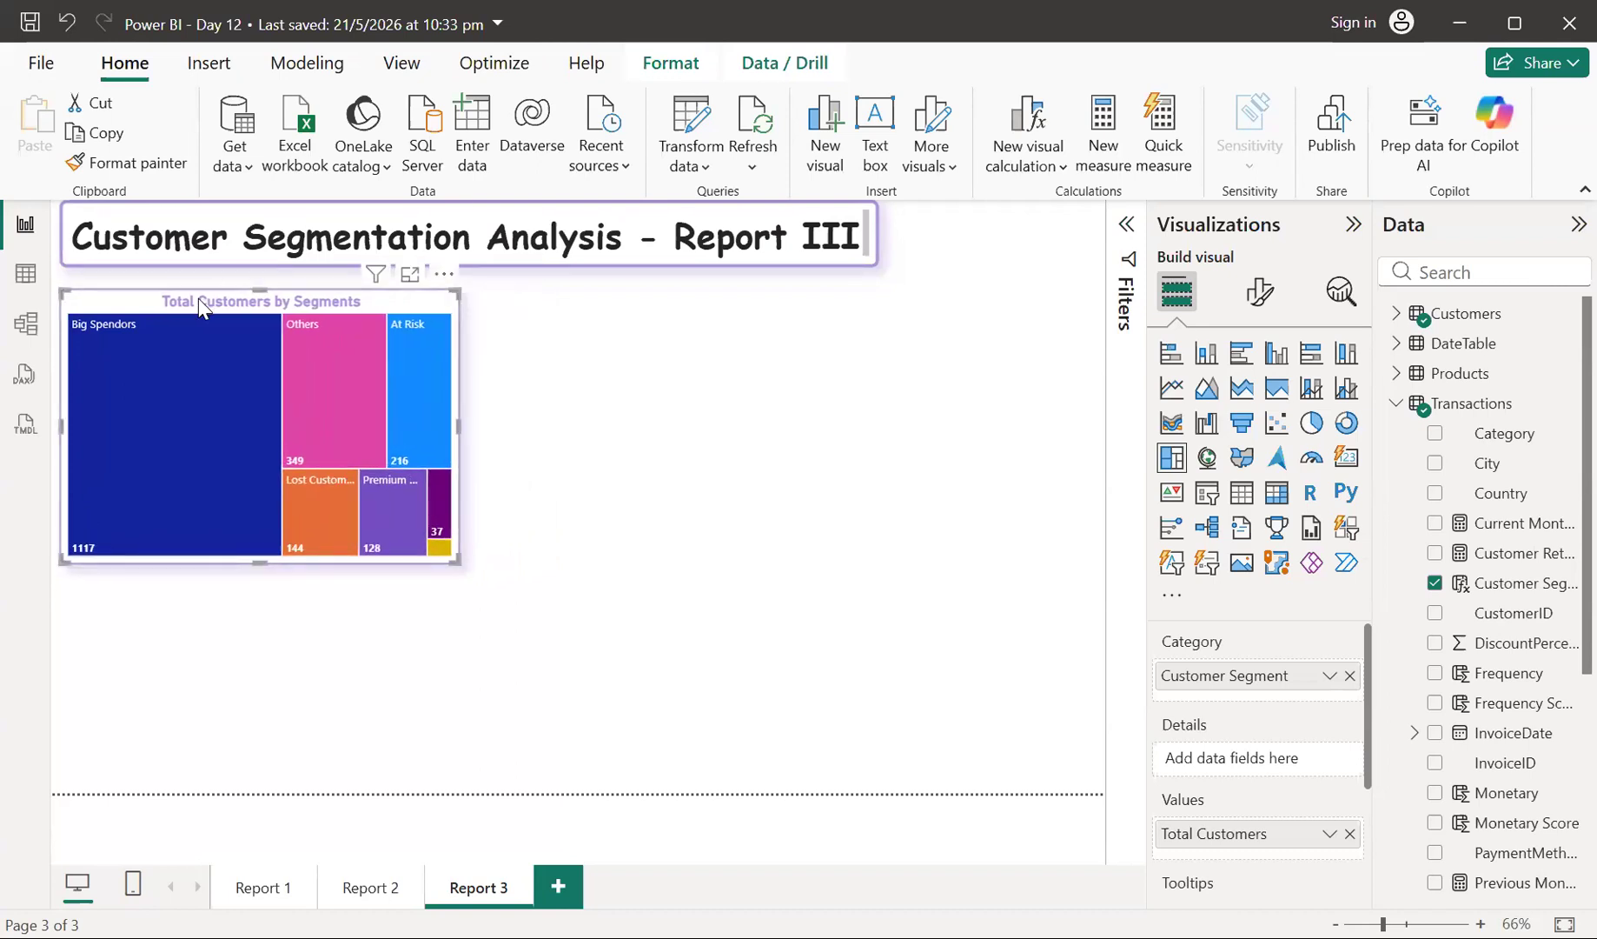
{"action": "left_click_drag", "start_coordinate": [198, 299], "coordinate": [198, 289]}
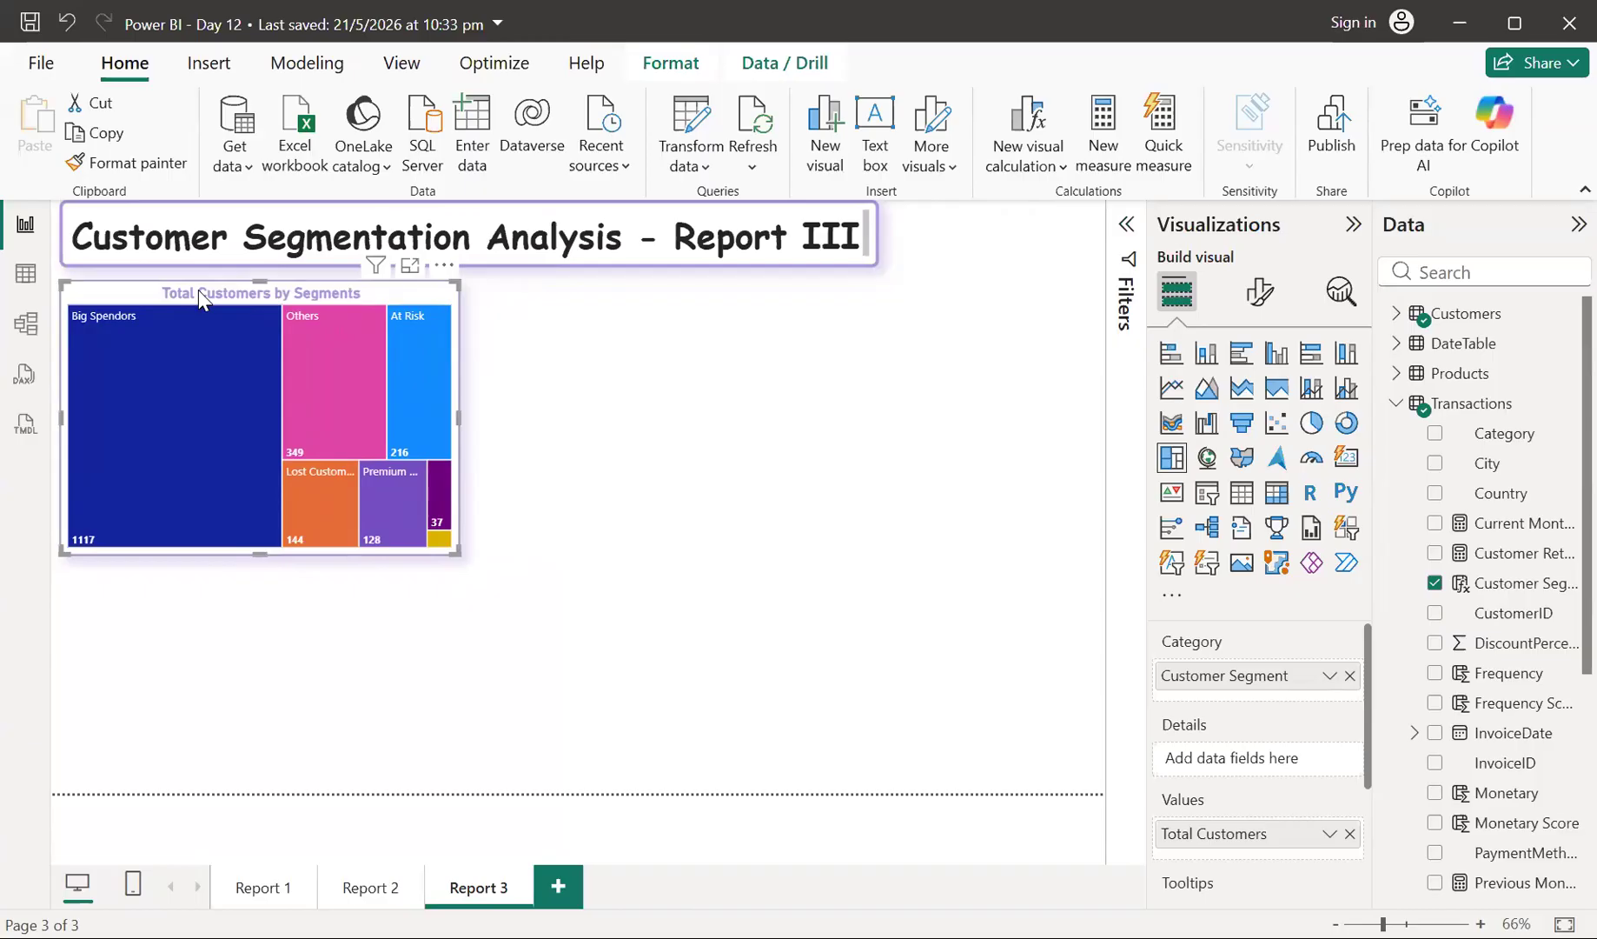
- Set the Report 3 page canvas to a custom size of 1300 px wide and 800 px high
{"action": "left_click", "coordinate": [685, 459]}
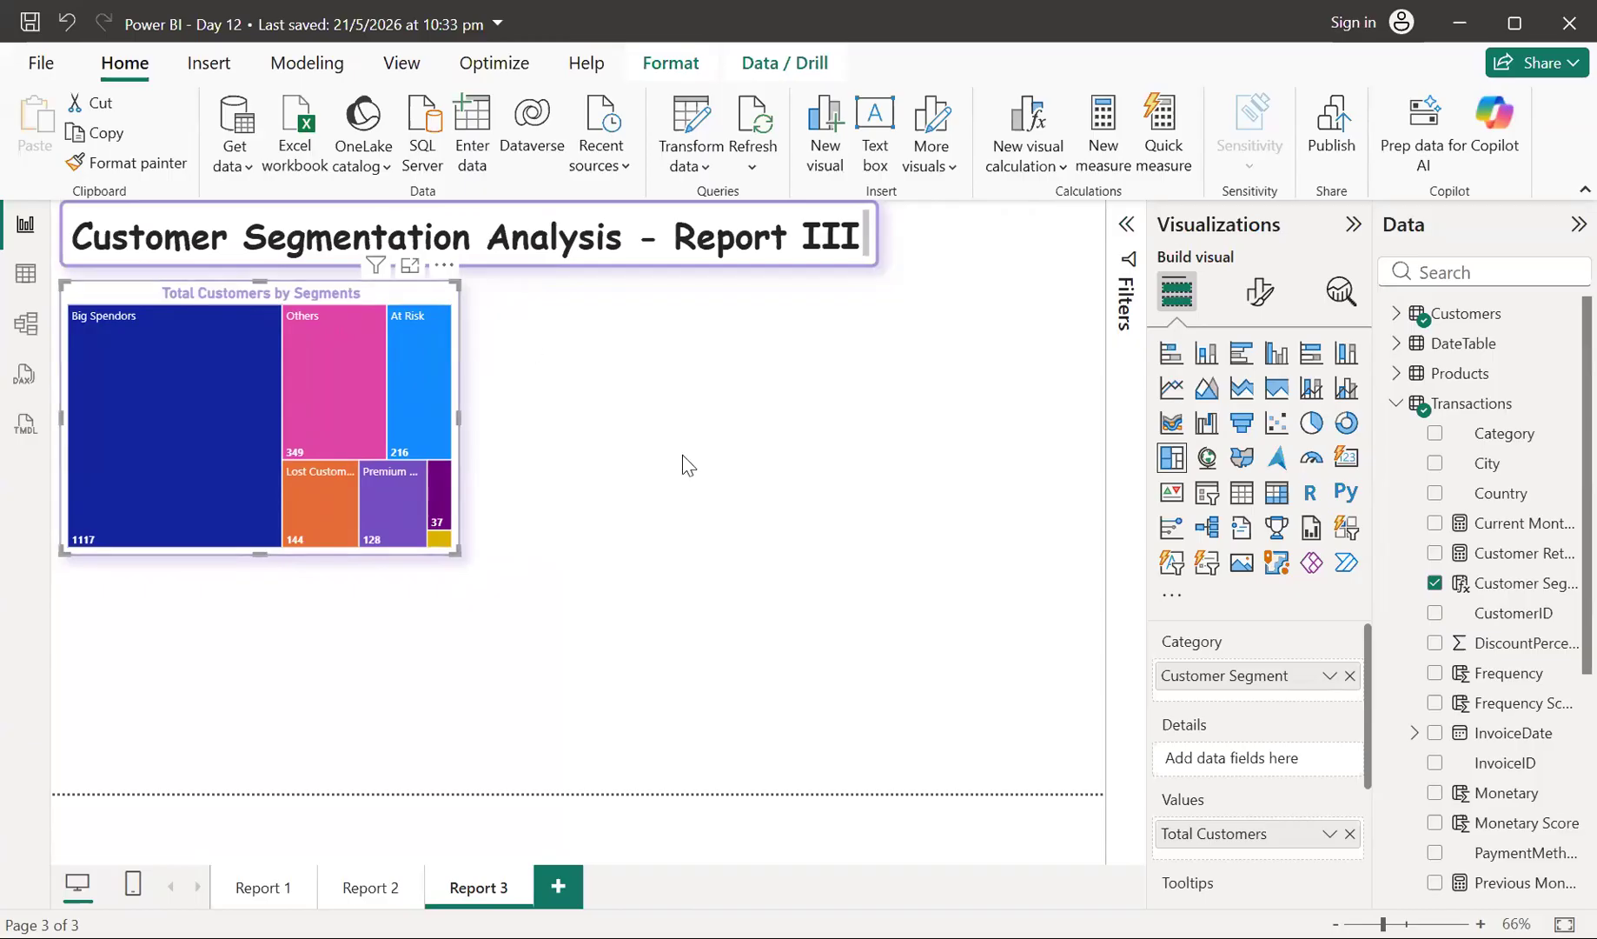
{"action": "left_click", "coordinate": [1266, 300]}
{"action": "left_click", "coordinate": [1172, 474]}
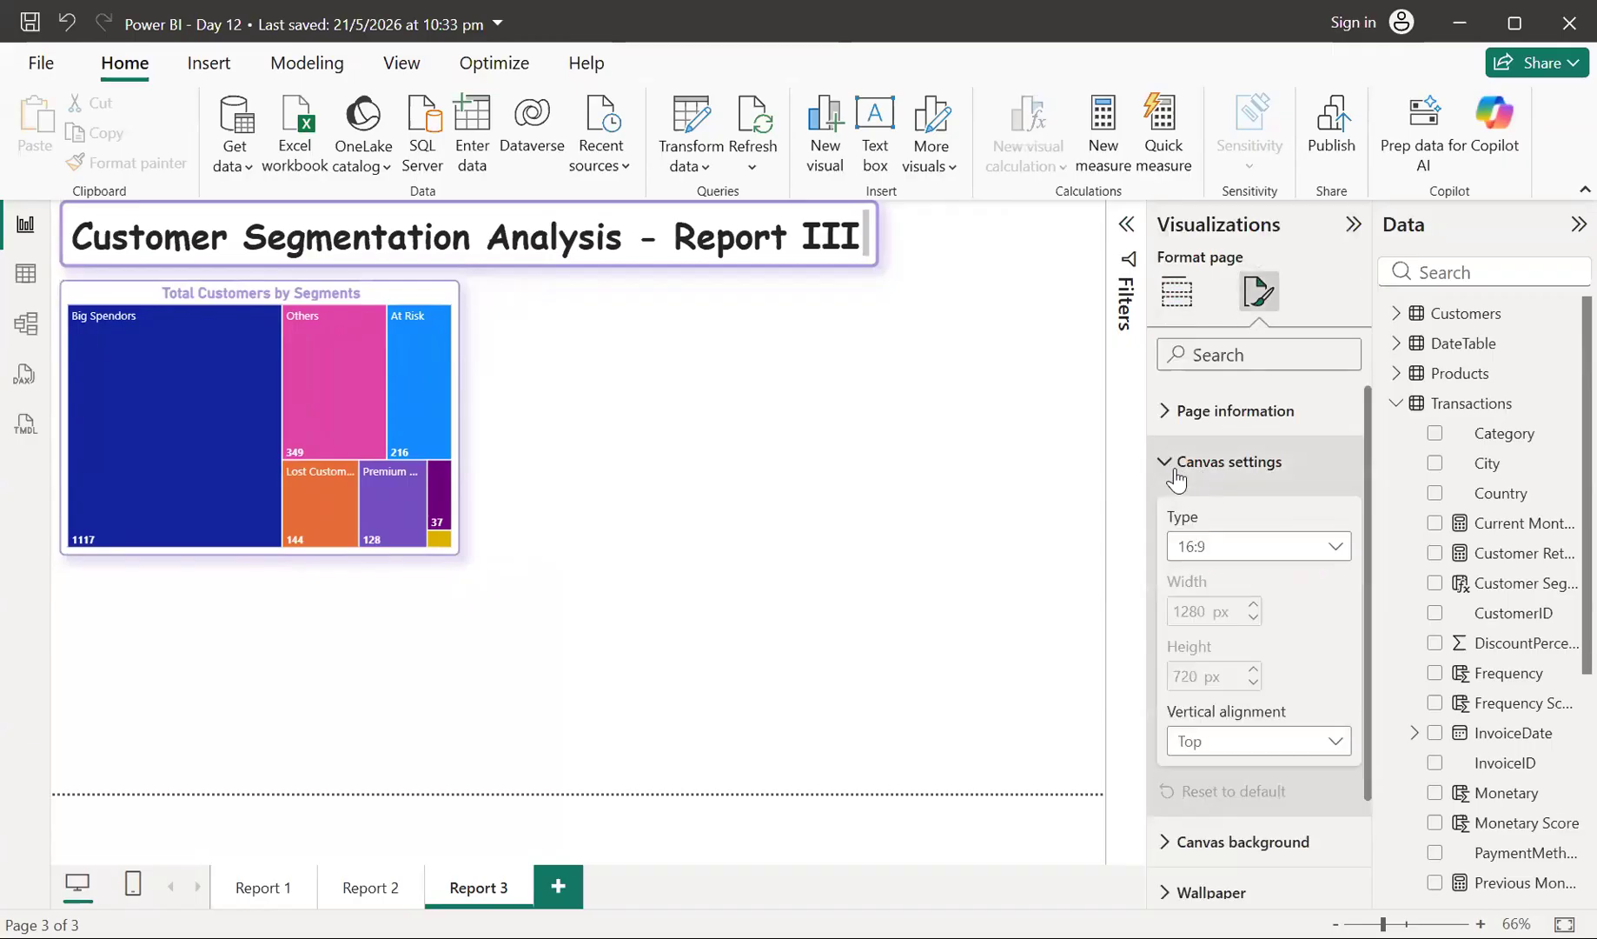
{"action": "left_click", "coordinate": [1258, 545]}
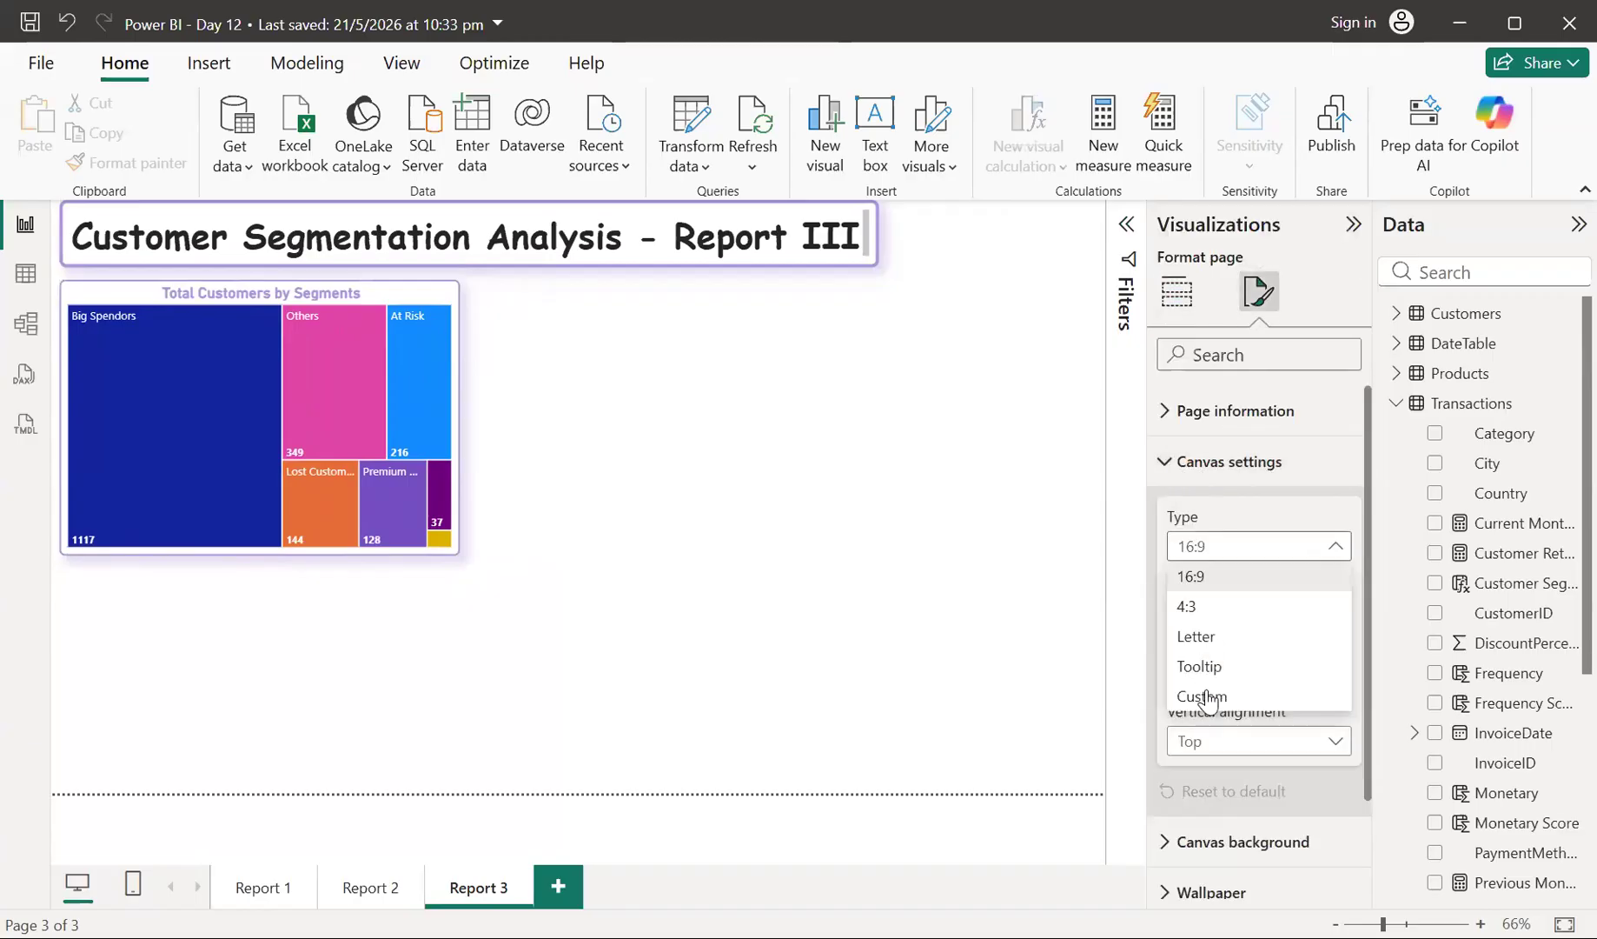
{"action": "left_click", "coordinate": [1210, 697]}
{"action": "left_click", "coordinate": [1212, 612]}
{"action": "type", "text": "1300"}
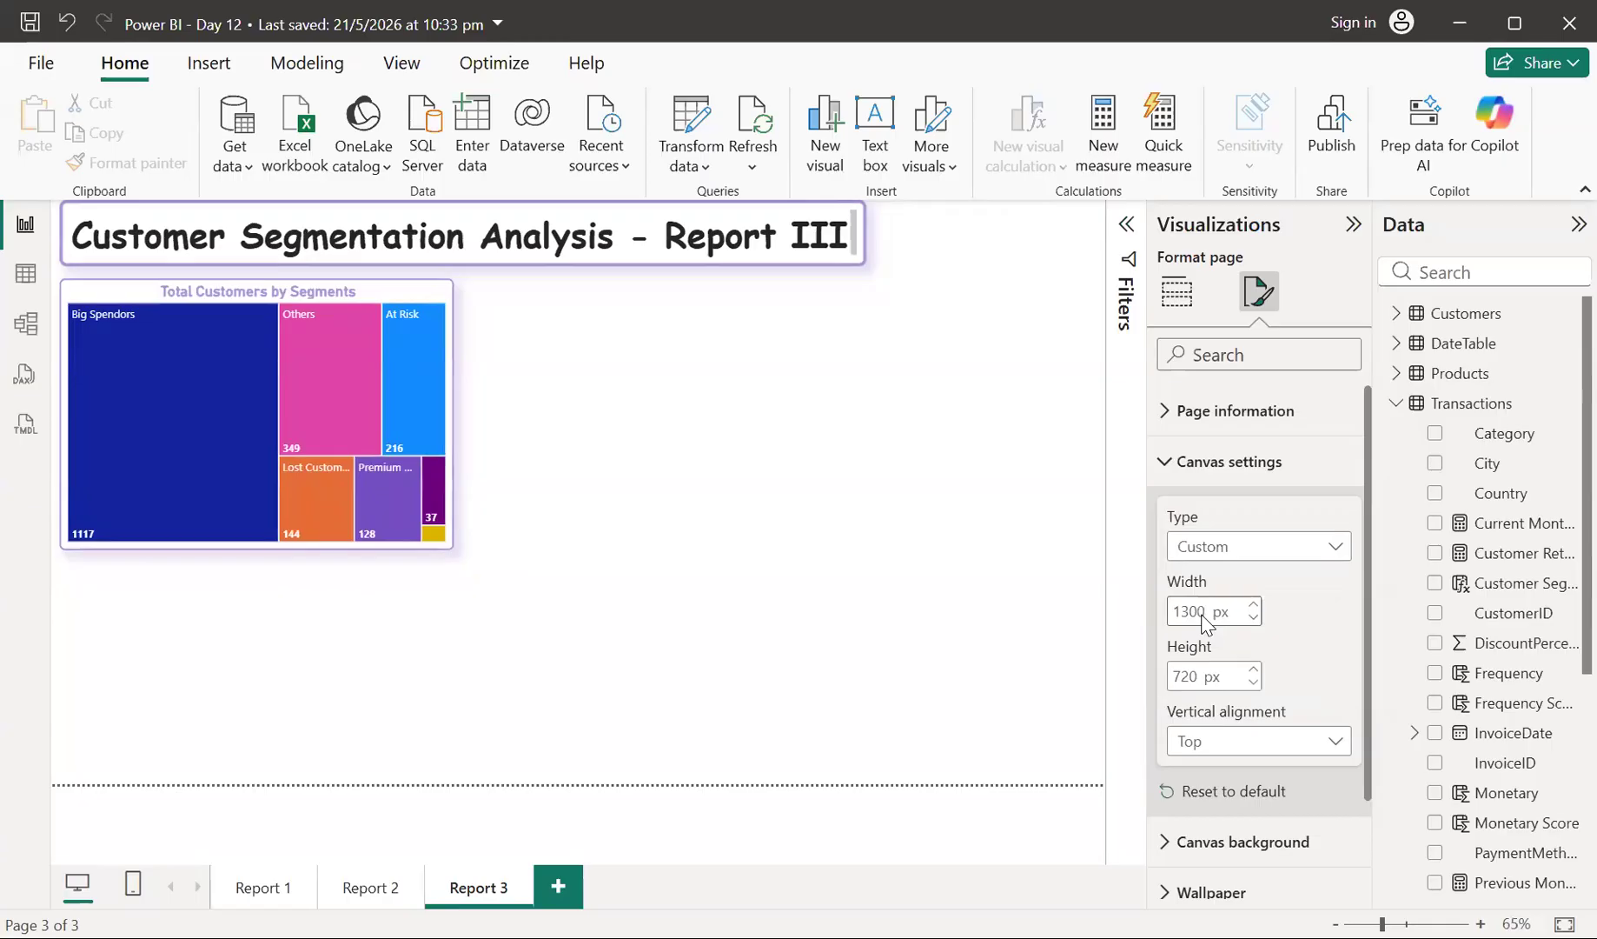
{"action": "left_click", "coordinate": [1193, 678]}
{"action": "type", "text": "800"}
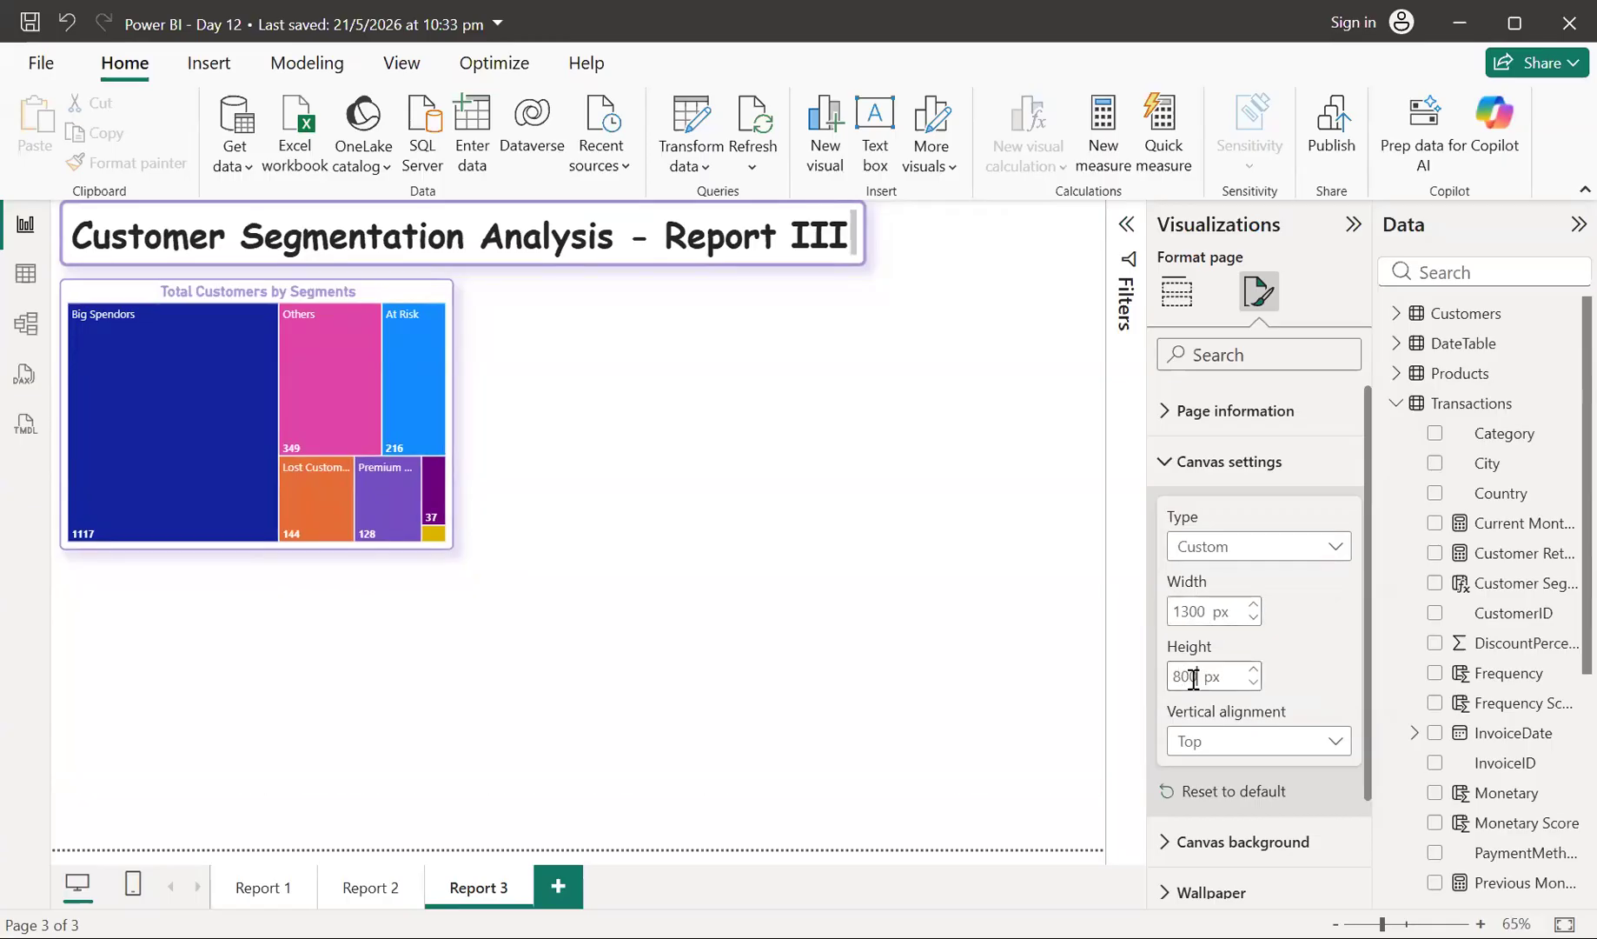
{"action": "left_click", "coordinate": [865, 823]}
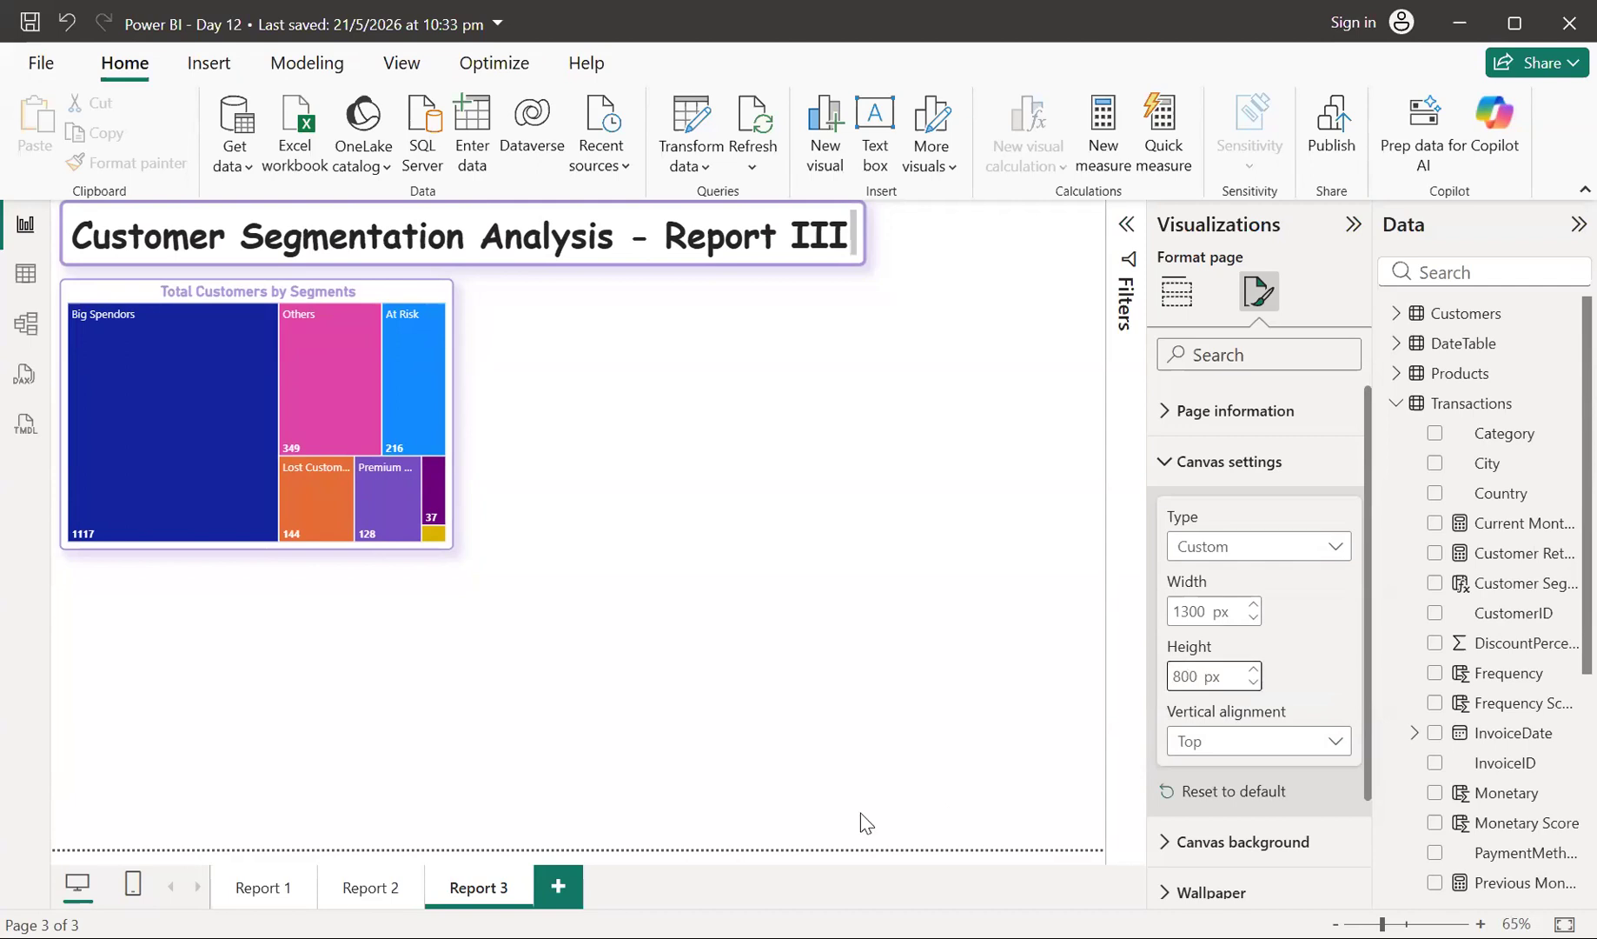
- Review the treemap's data label value settings, including the available display units
{"action": "left_click", "coordinate": [384, 293]}
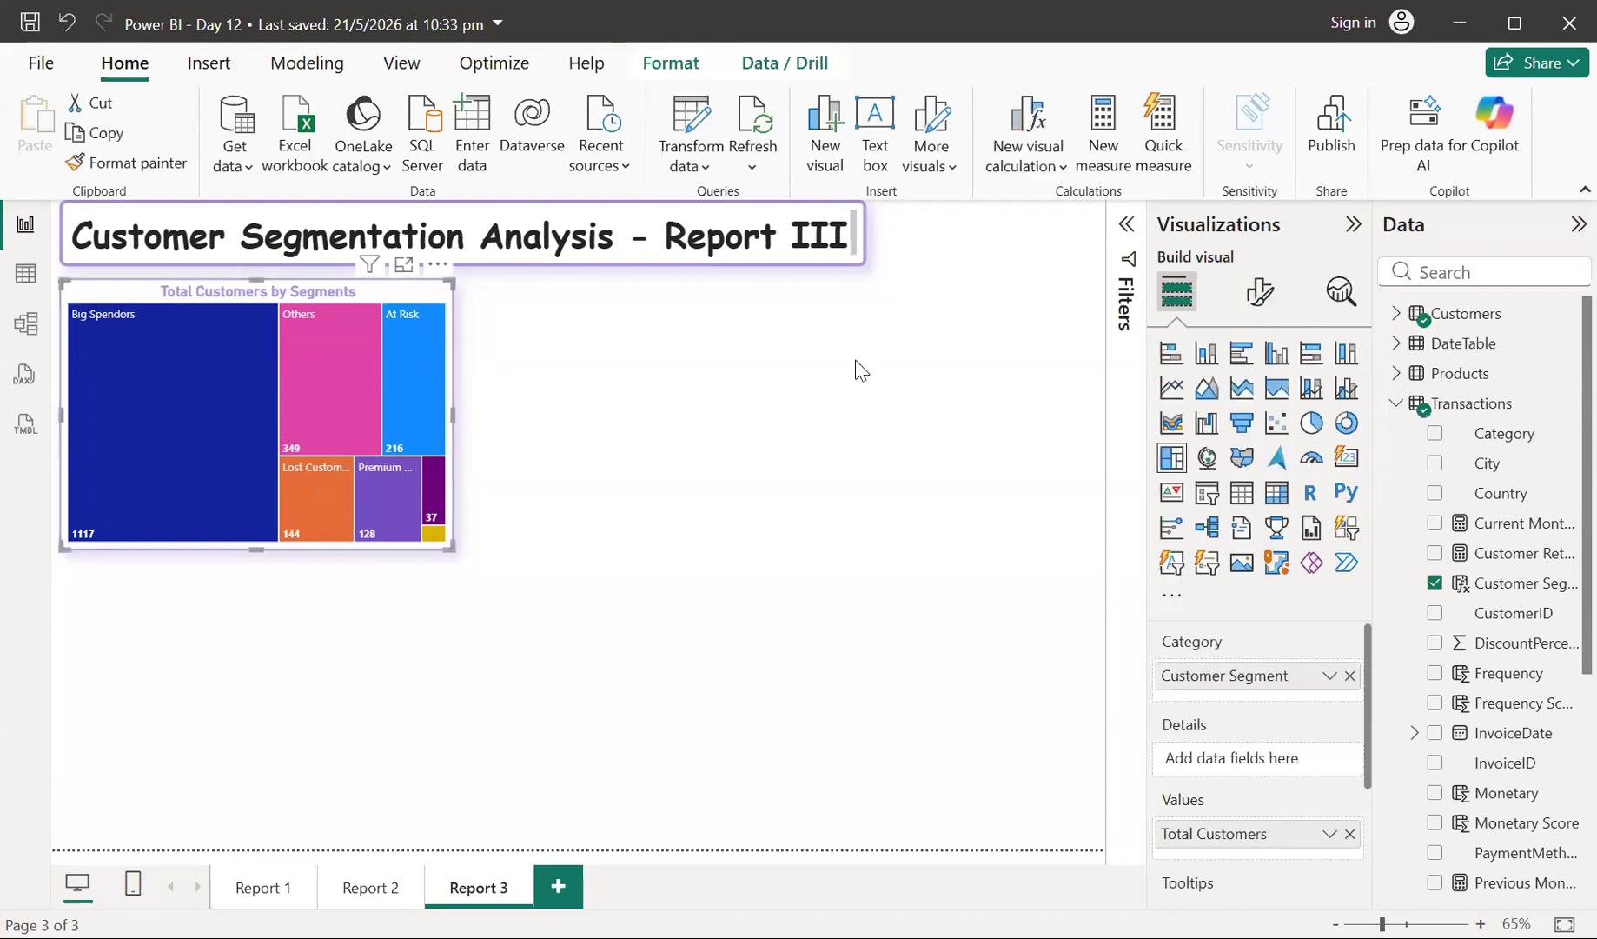
{"action": "left_click", "coordinate": [1255, 304]}
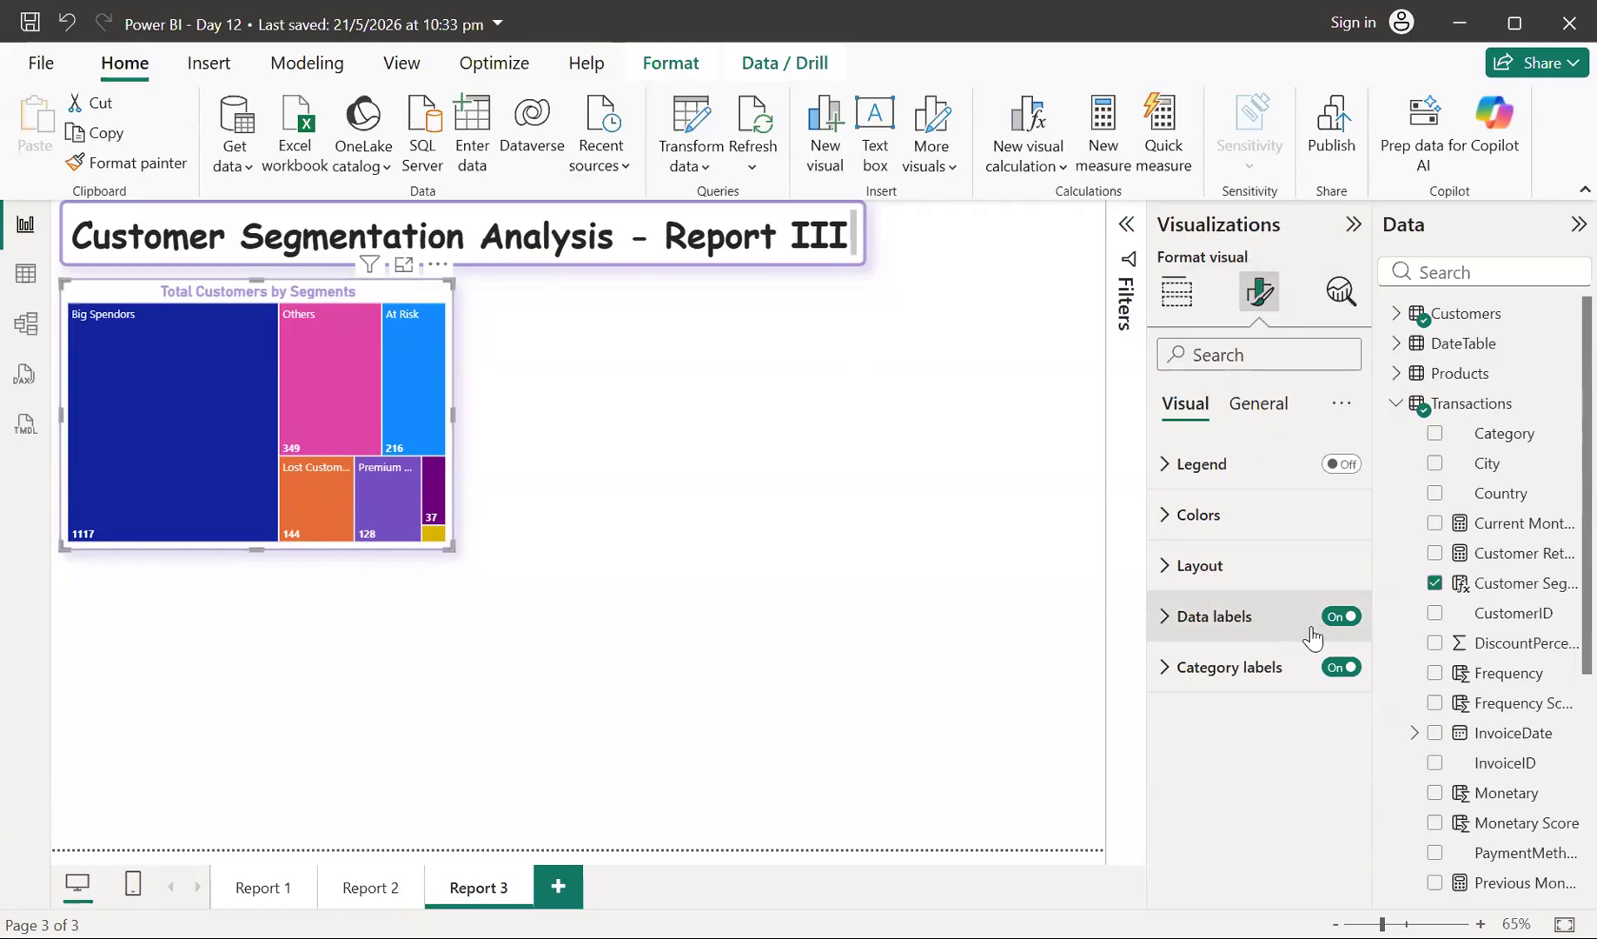
{"action": "left_click", "coordinate": [1164, 638]}
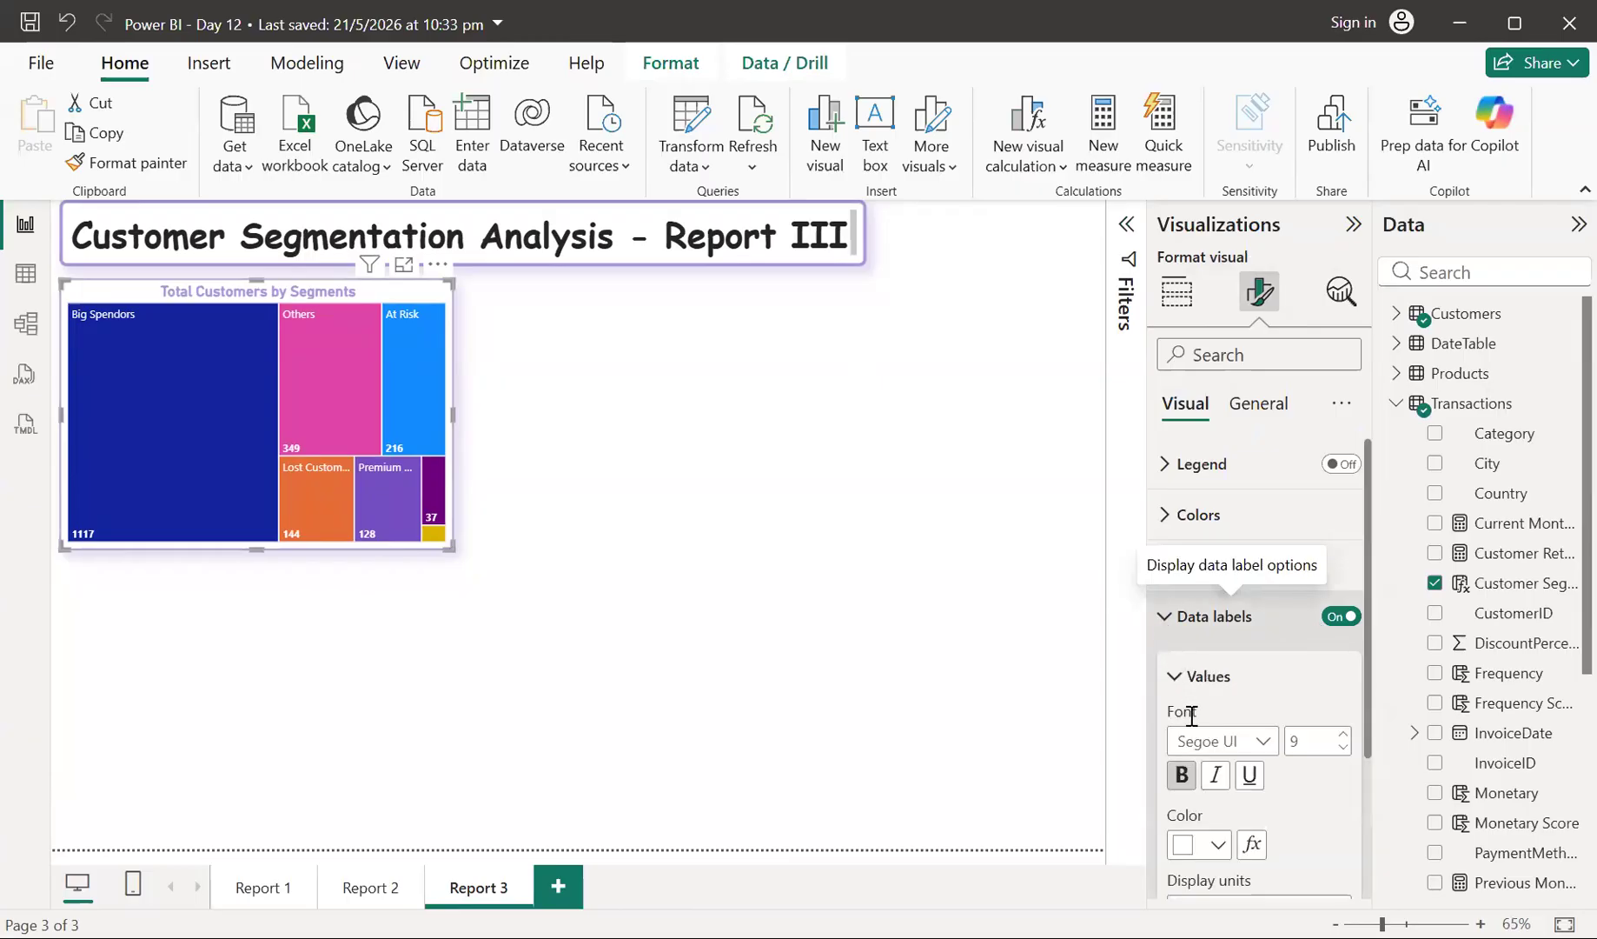
{"action": "scroll", "coordinate": [1191, 699], "scroll_direction": "down", "scroll_amount": 1}
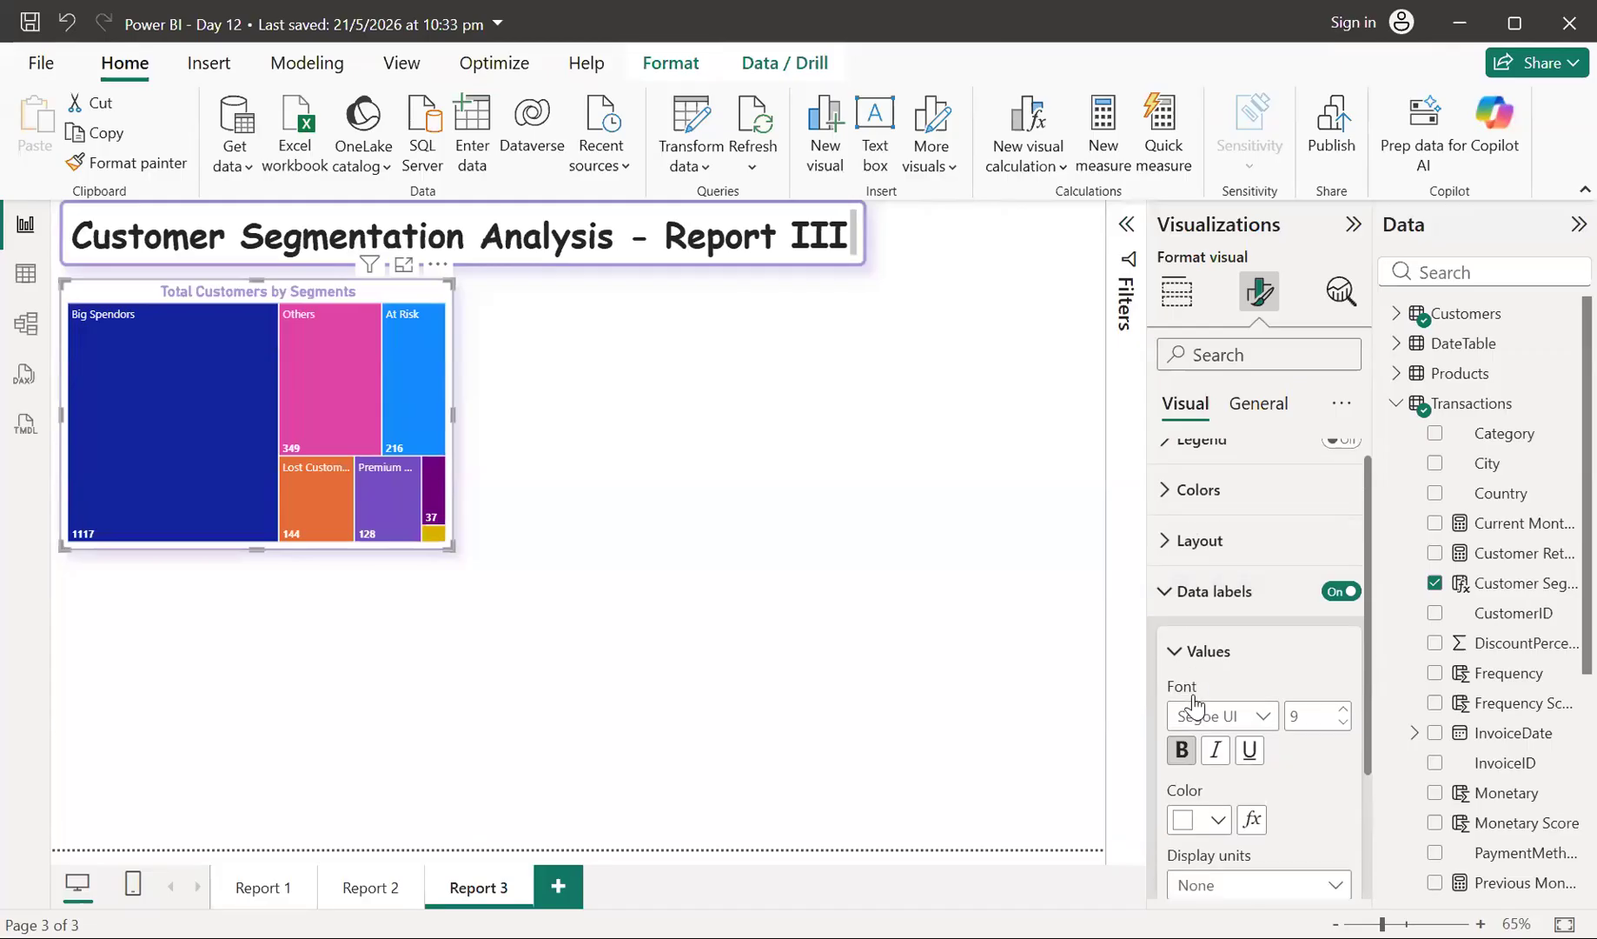
{"action": "scroll", "coordinate": [1195, 704], "scroll_direction": "down", "scroll_amount": 2}
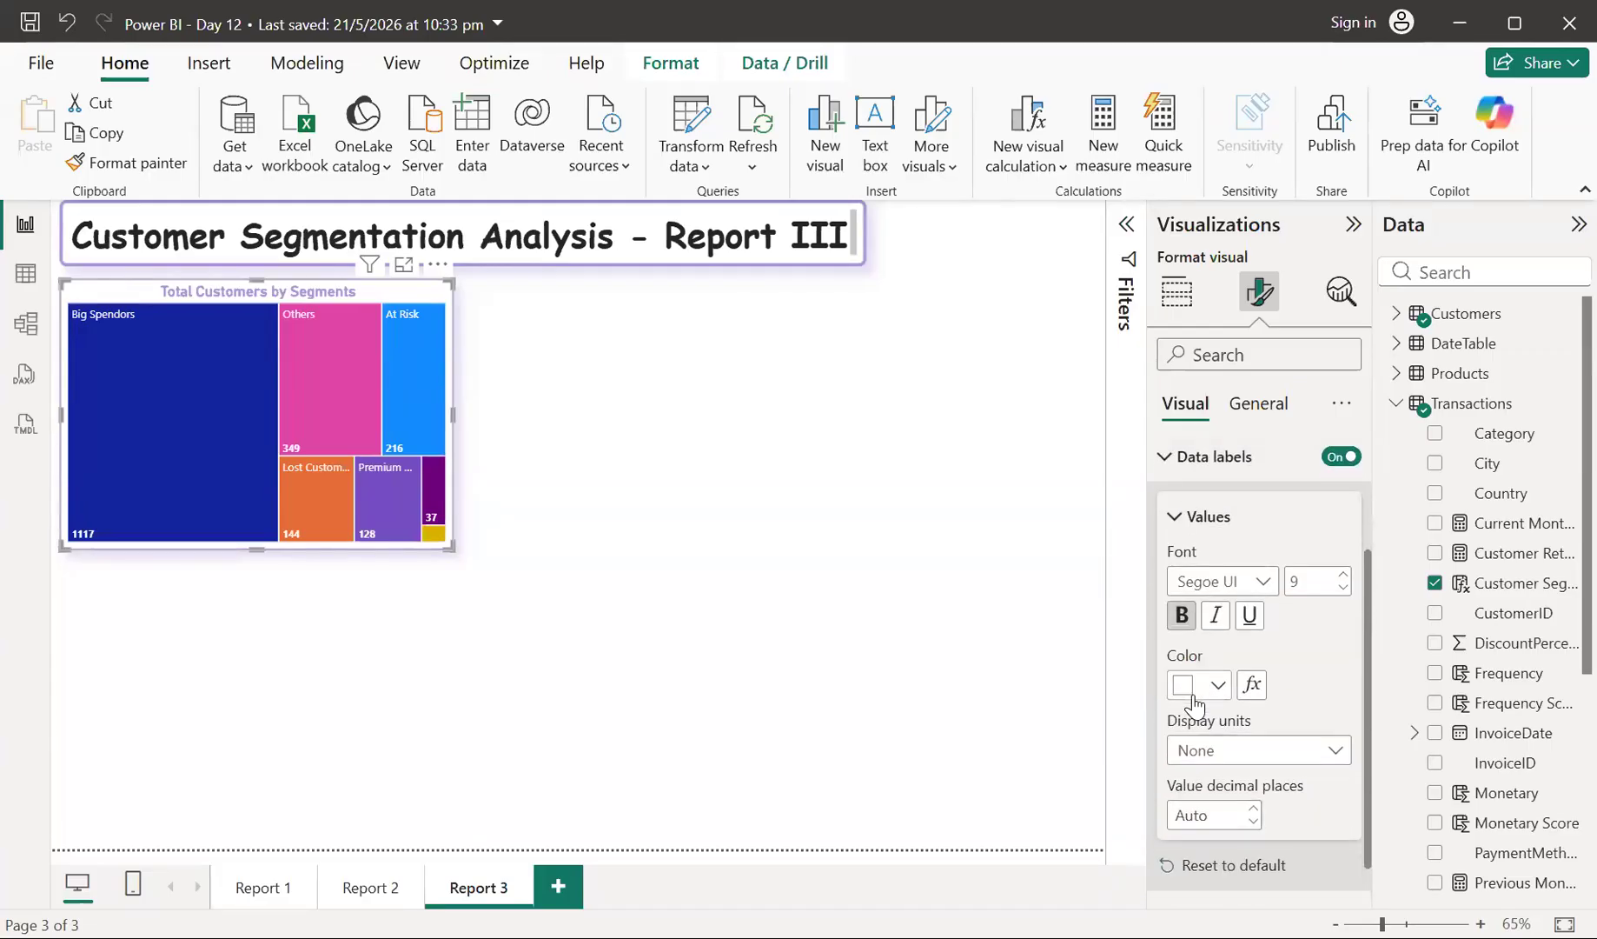
{"action": "left_click", "coordinate": [1215, 748]}
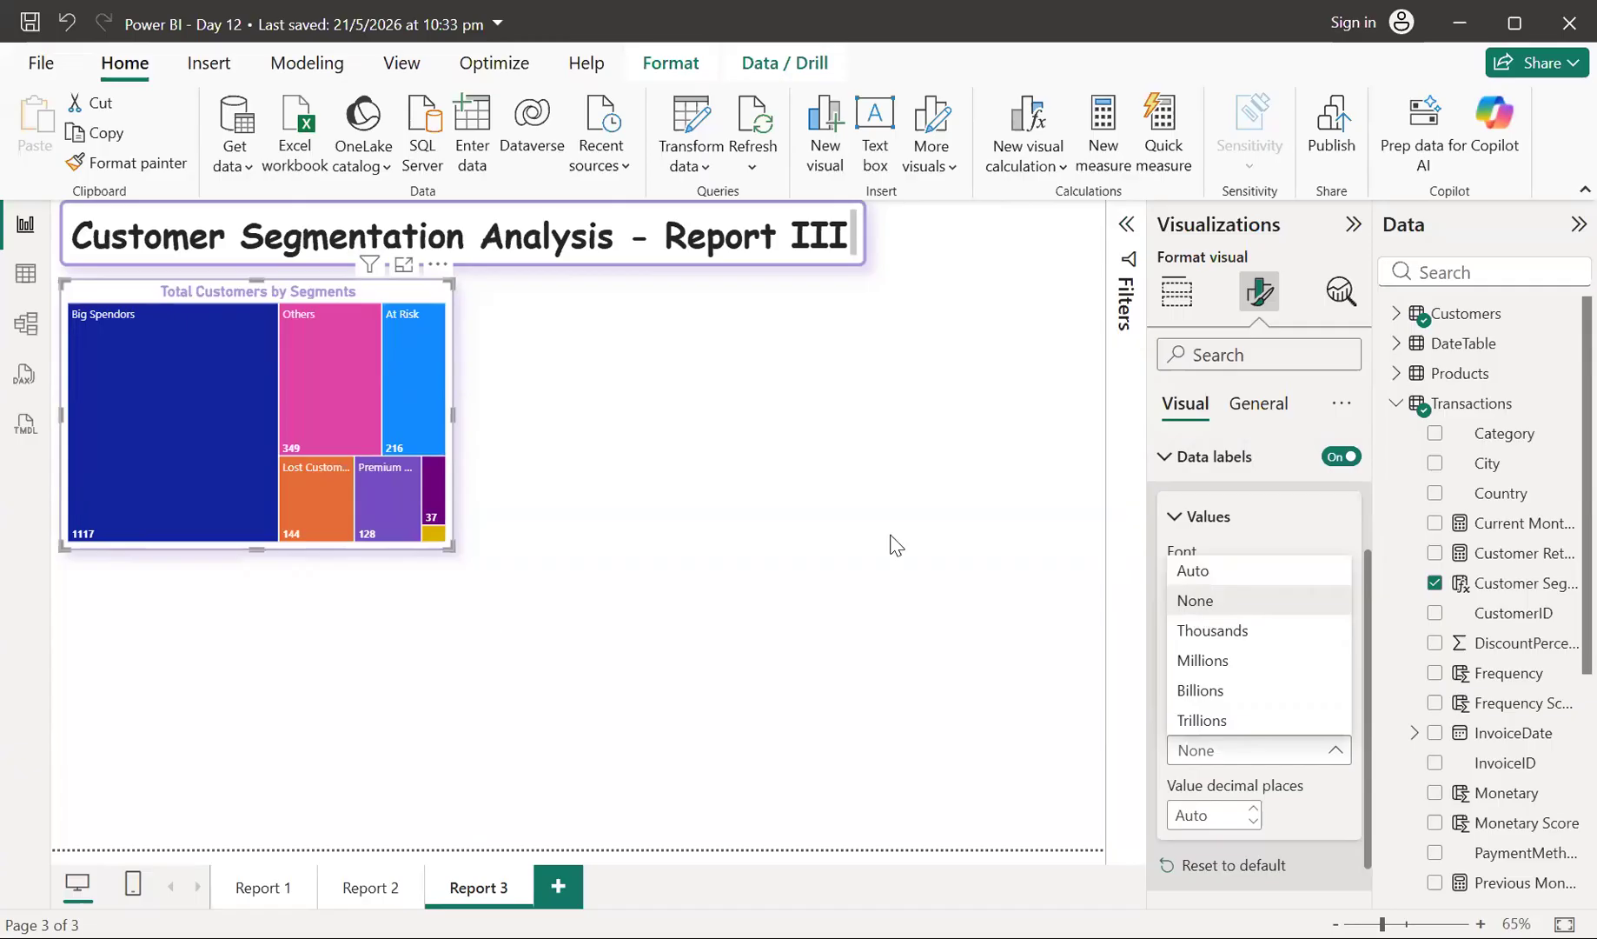
{"action": "left_click", "coordinate": [1177, 296]}
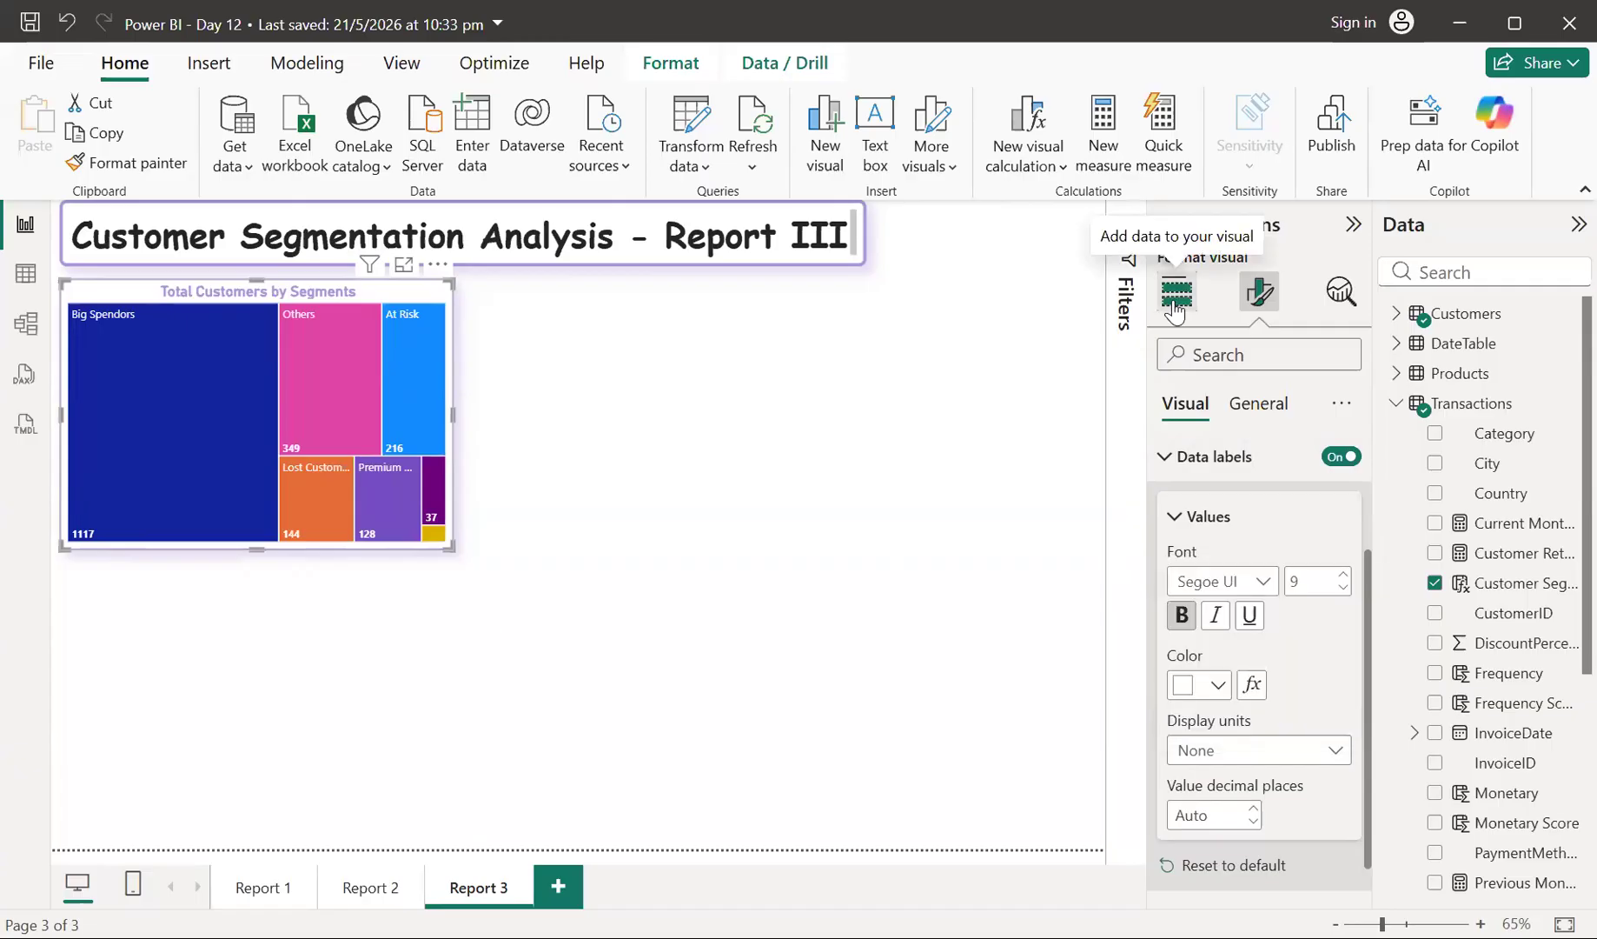
{"action": "left_click", "coordinate": [1176, 296]}
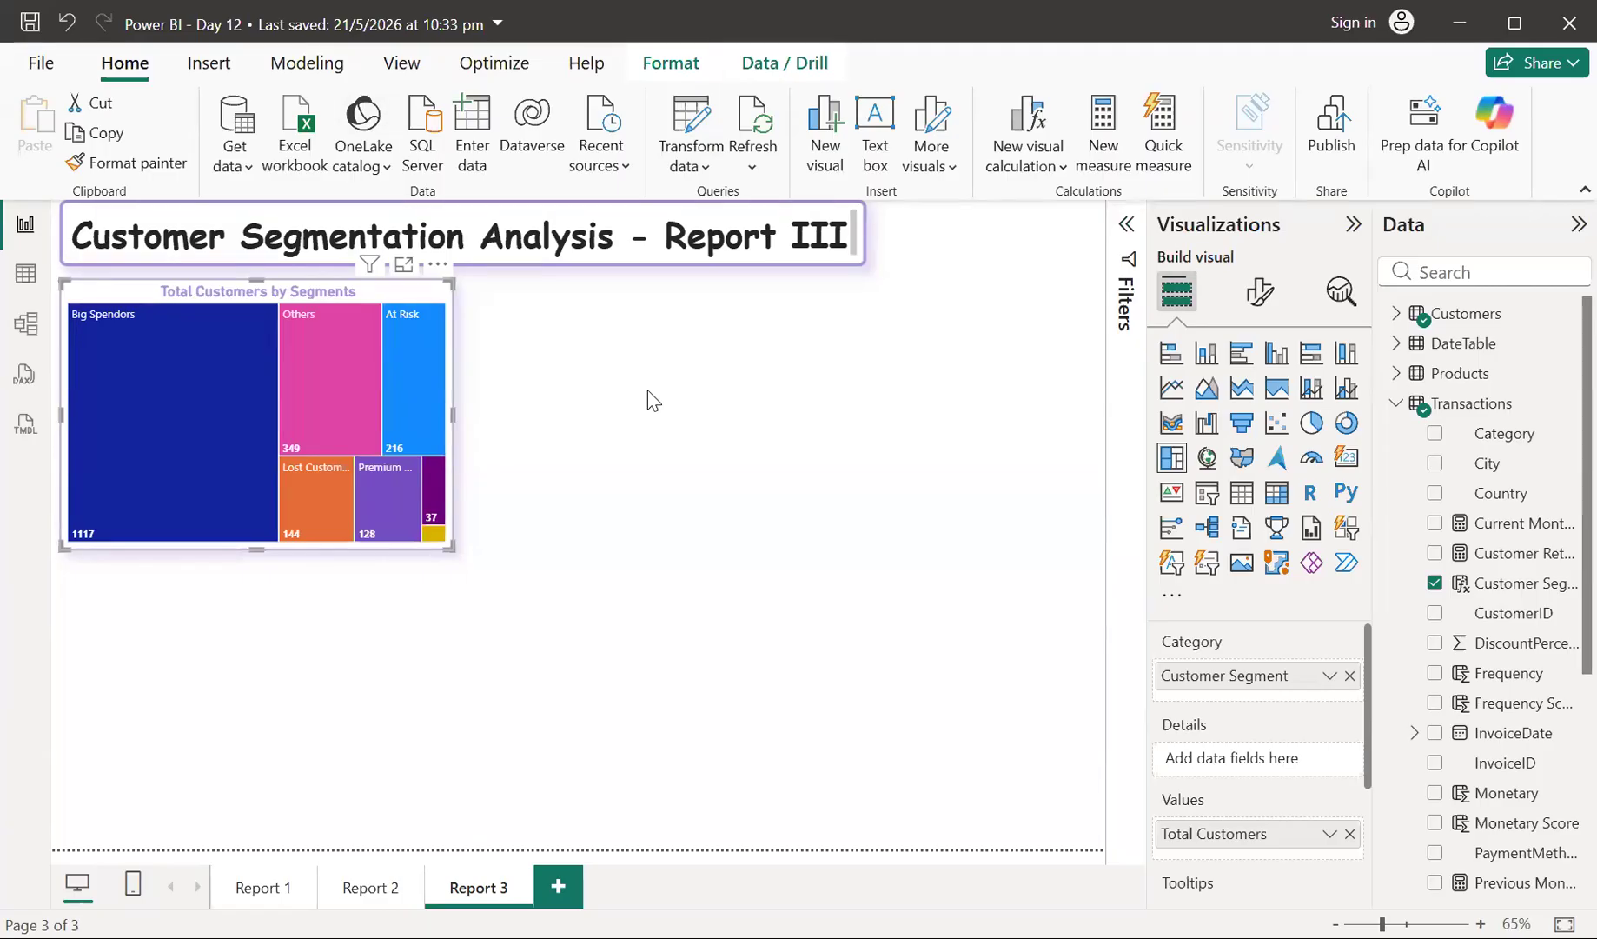
- Add a clustered bar chart below the treemap with Customer Segment from the Transactions table on the Y-axis
{"action": "left_click", "coordinate": [717, 540]}
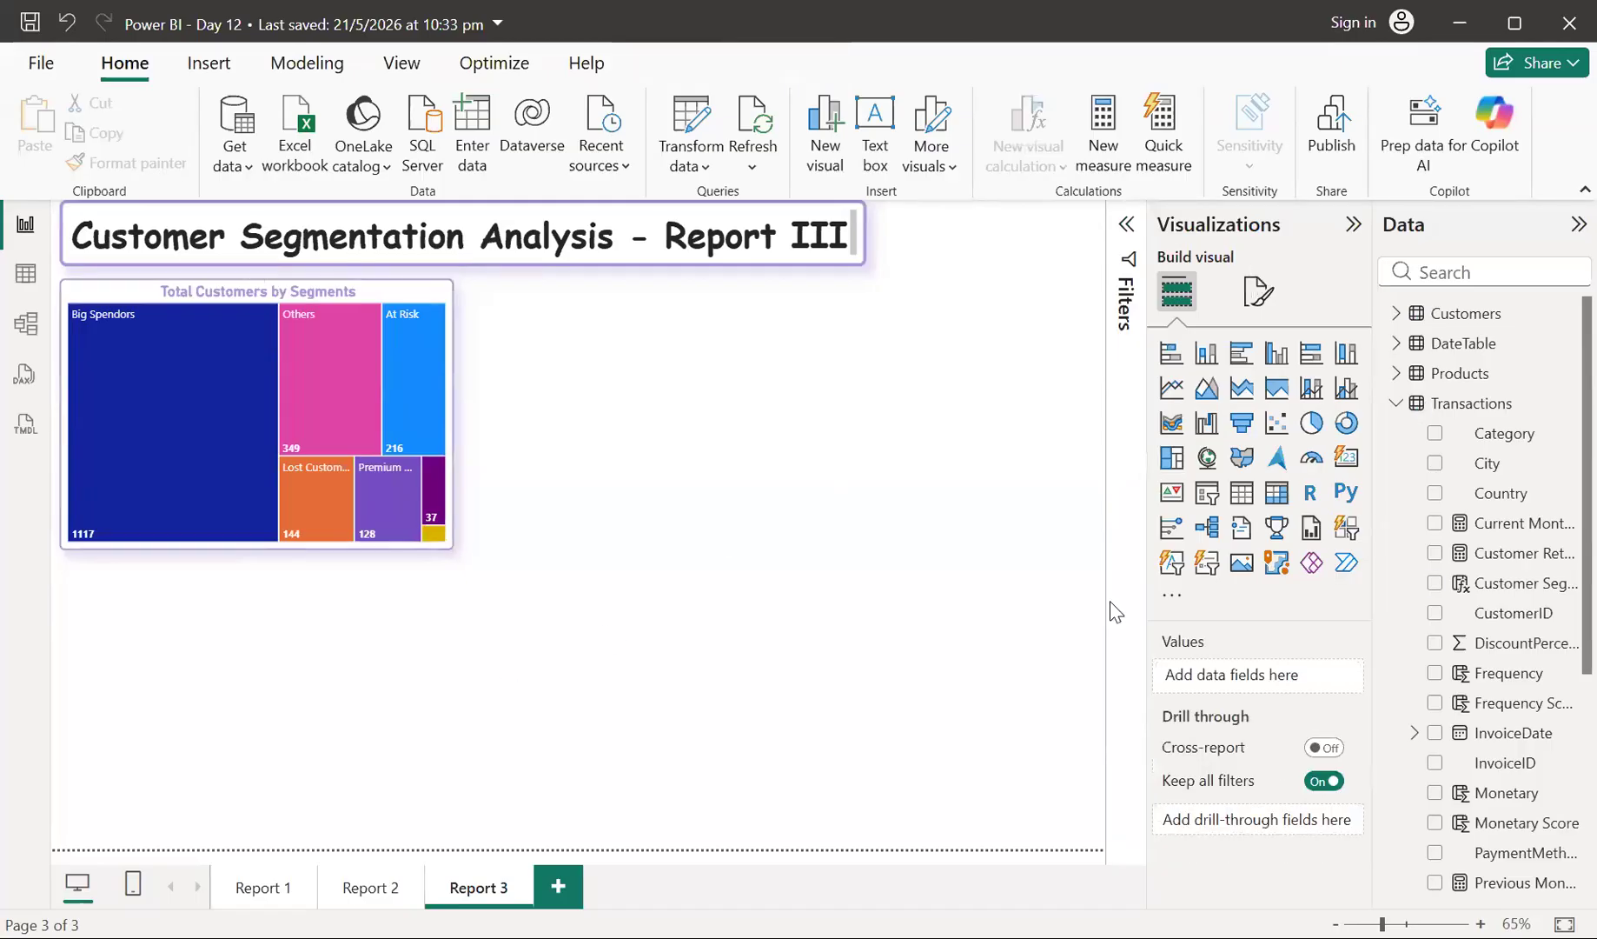
{"action": "left_click", "coordinate": [1245, 363]}
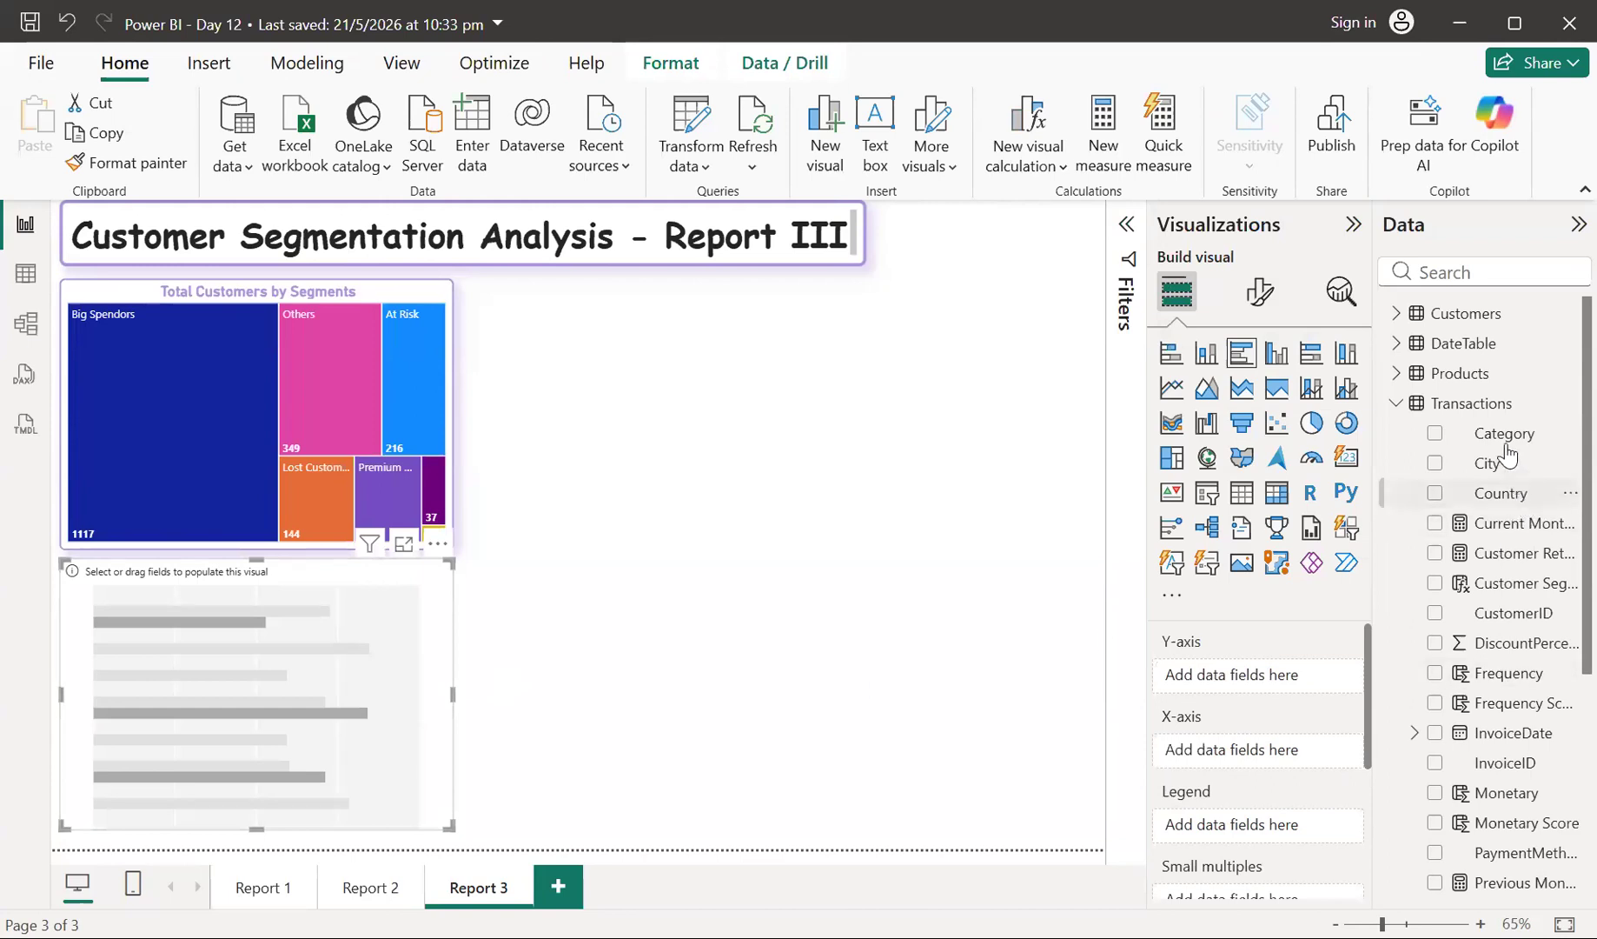
{"action": "scroll", "coordinate": [1518, 786], "scroll_direction": "down", "scroll_amount": 4}
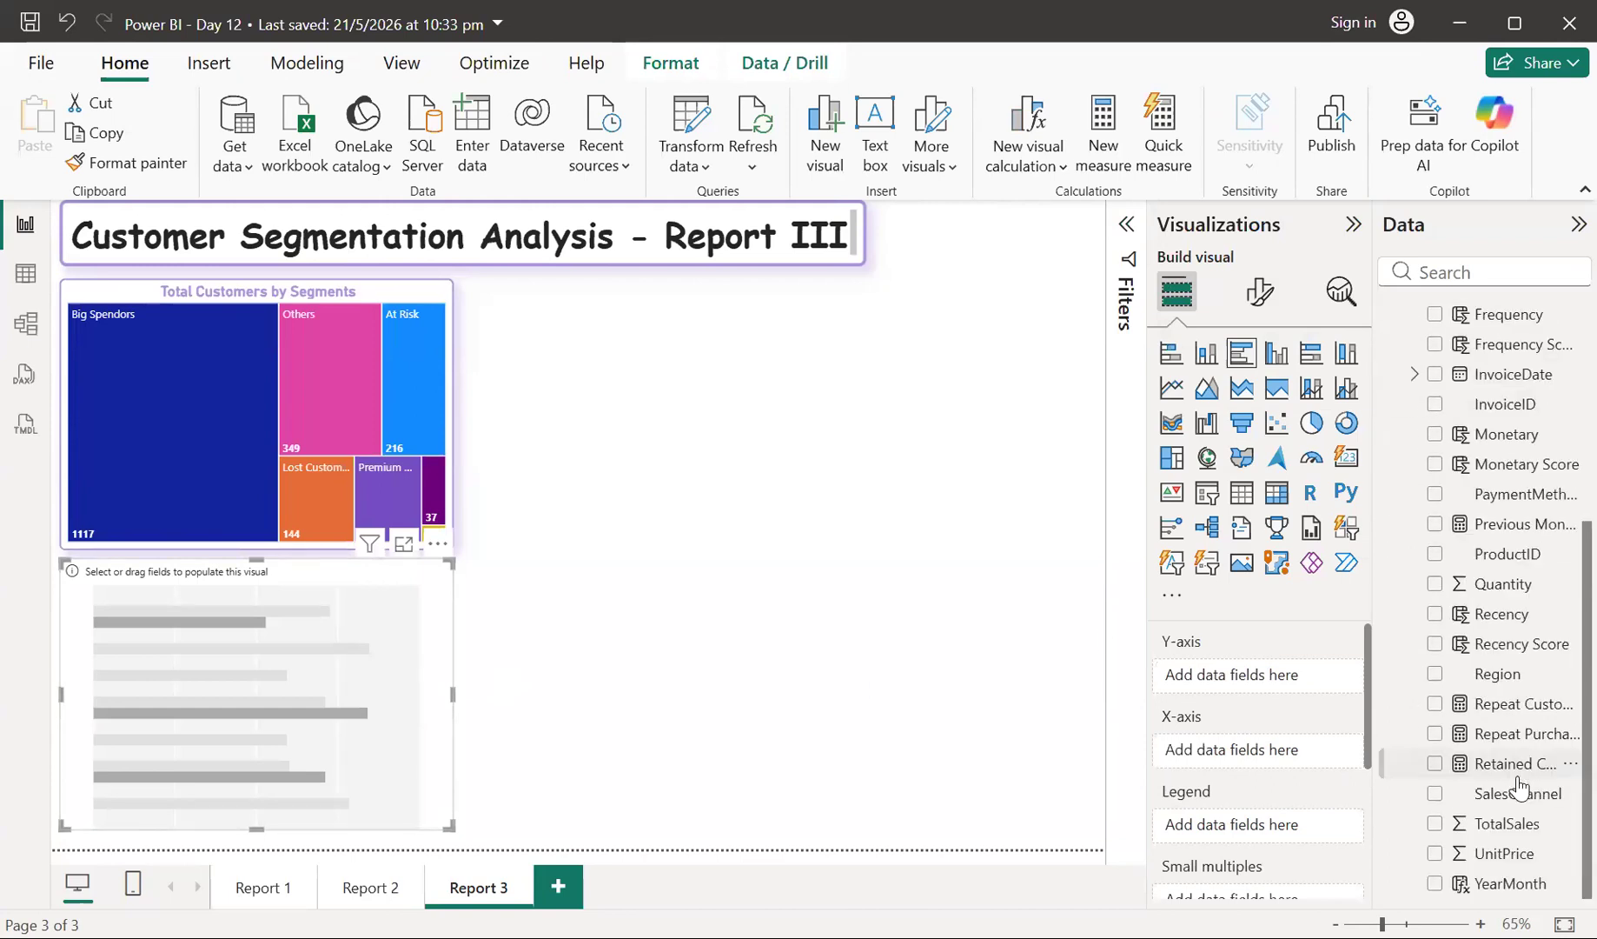
{"action": "scroll", "coordinate": [1518, 787], "scroll_direction": "up", "scroll_amount": 4}
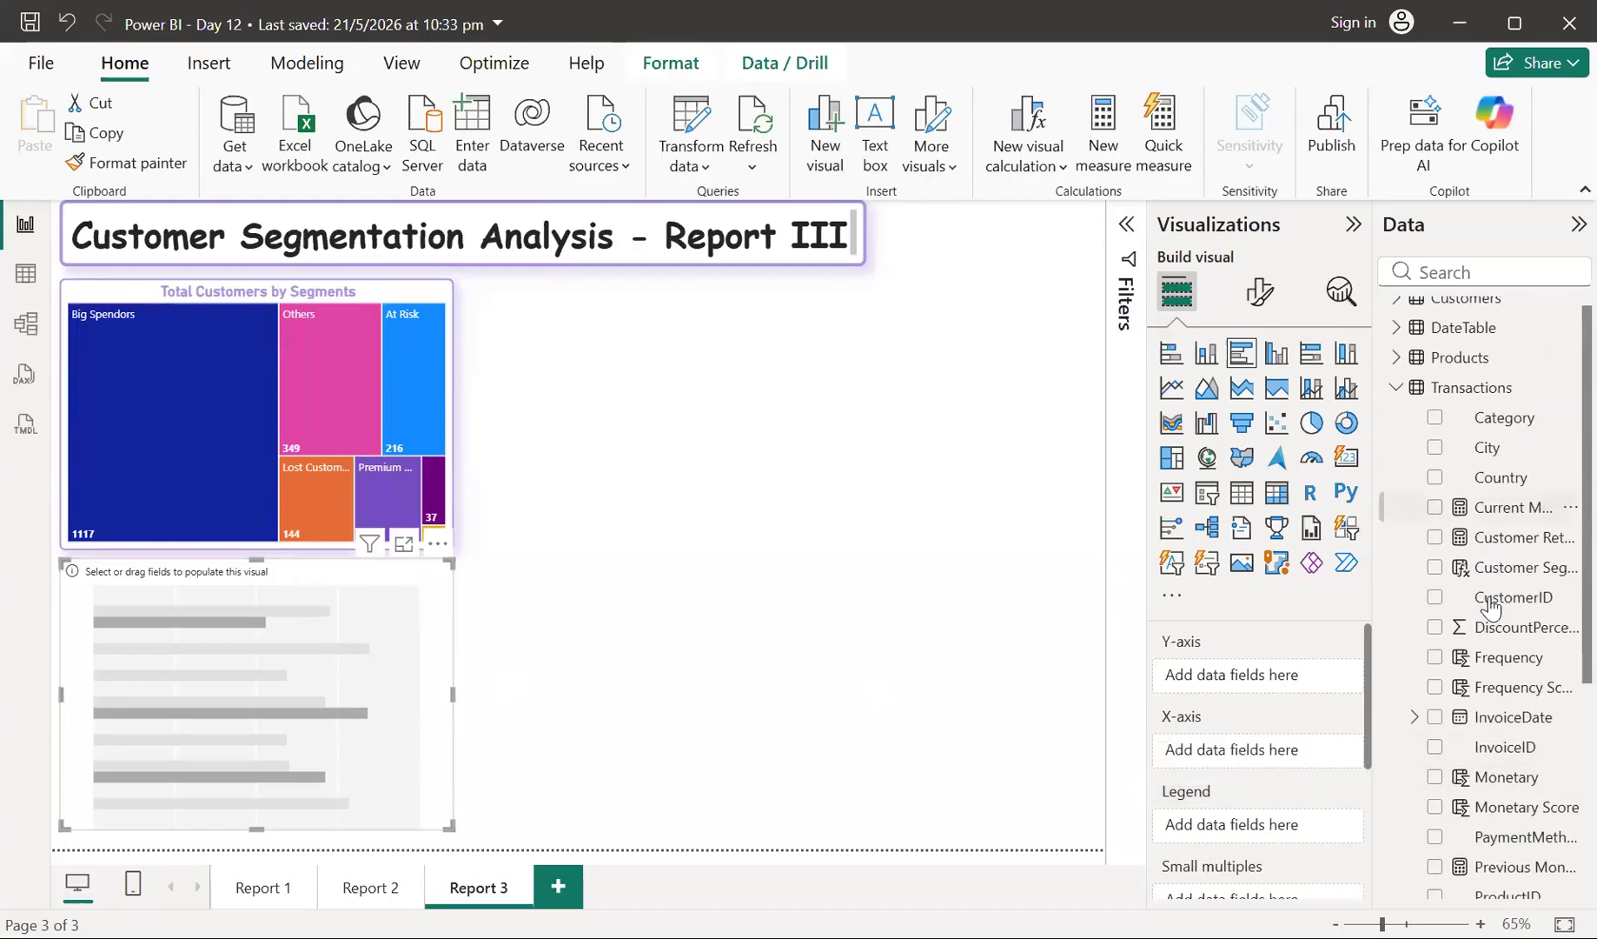
{"action": "left_click_drag", "start_coordinate": [1490, 567], "coordinate": [1260, 682]}
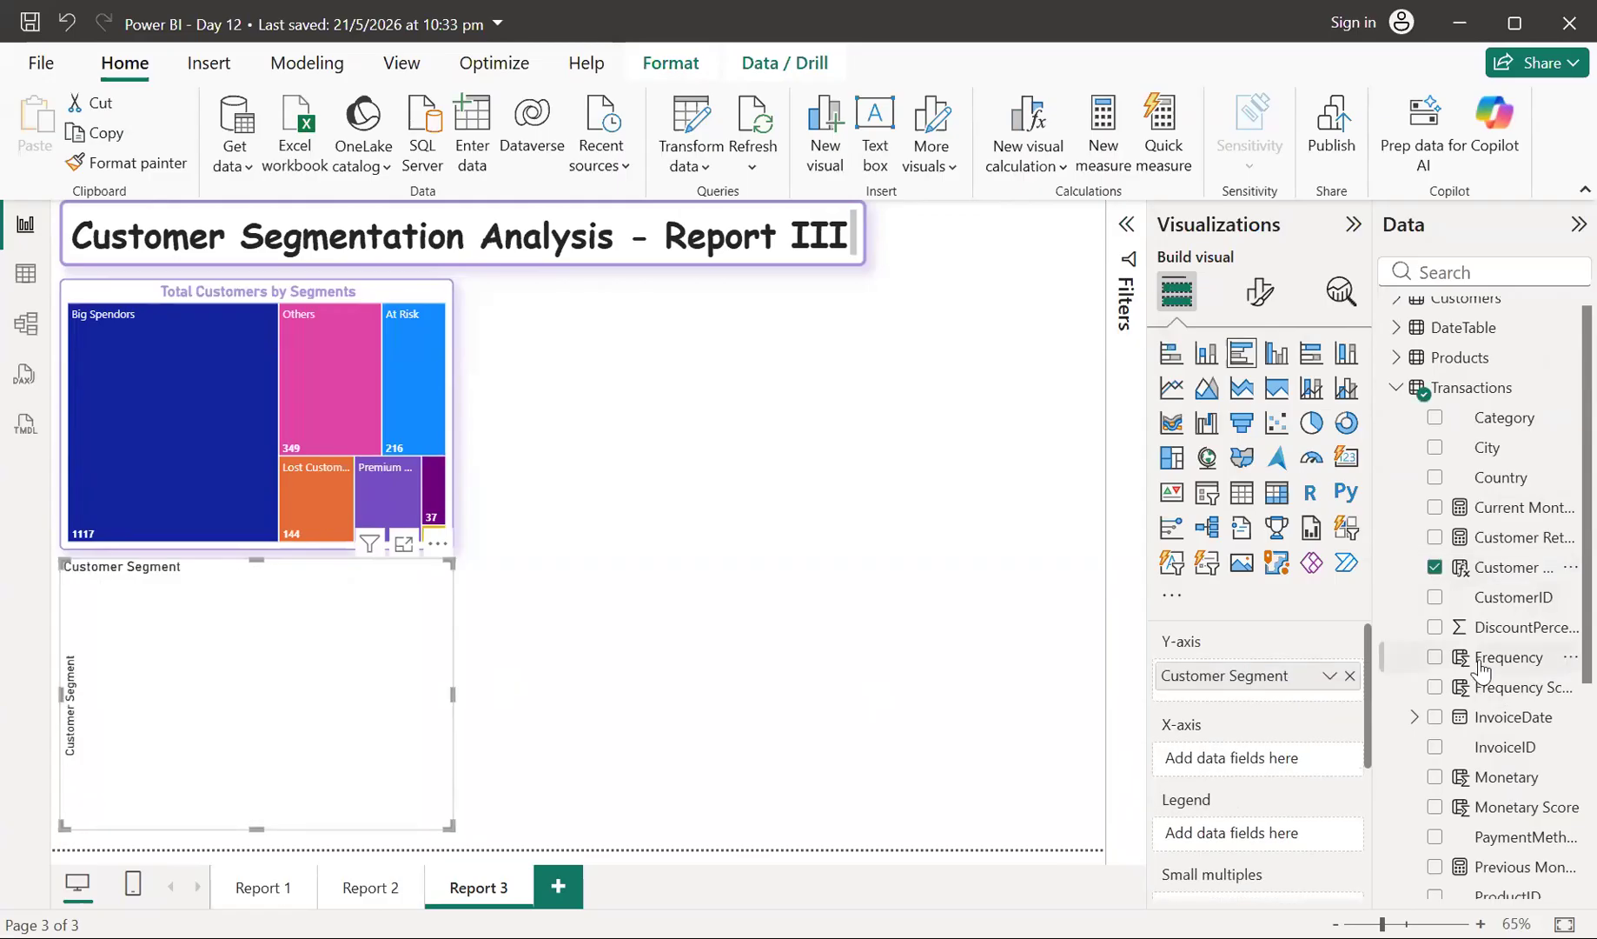
- Add Total_Revenue from the Customers table to the X-axis of the clustered bar chart
{"action": "scroll", "coordinate": [1482, 669], "scroll_direction": "down", "scroll_amount": 3}
{"action": "scroll", "coordinate": [1439, 591], "scroll_direction": "up", "scroll_amount": 4}
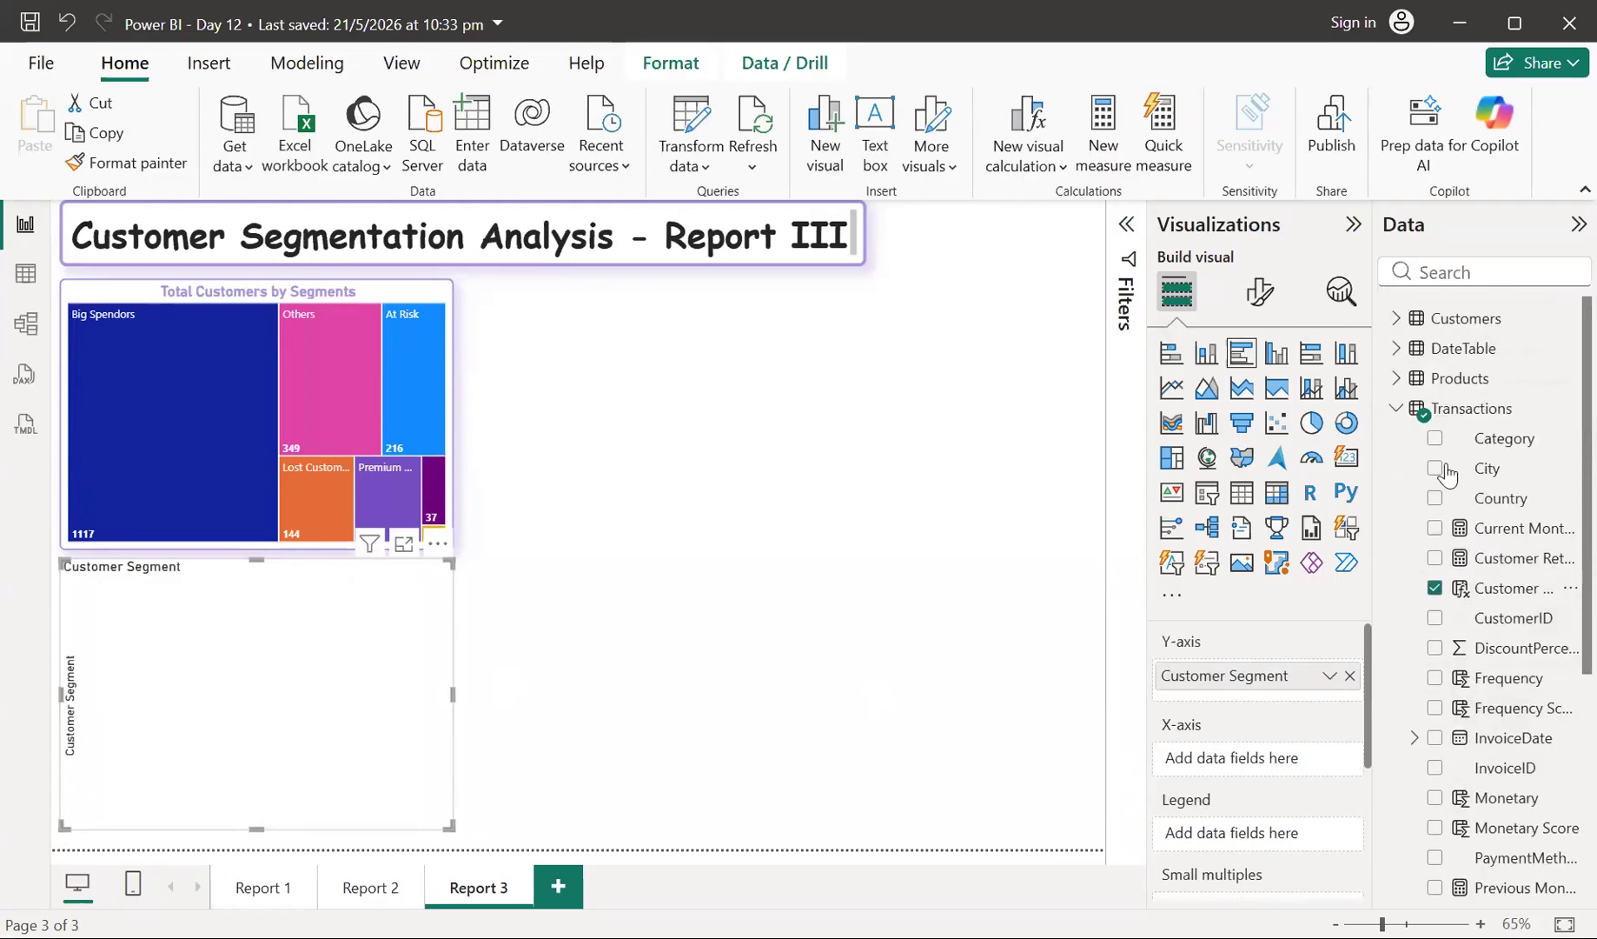
{"action": "left_click", "coordinate": [1396, 314]}
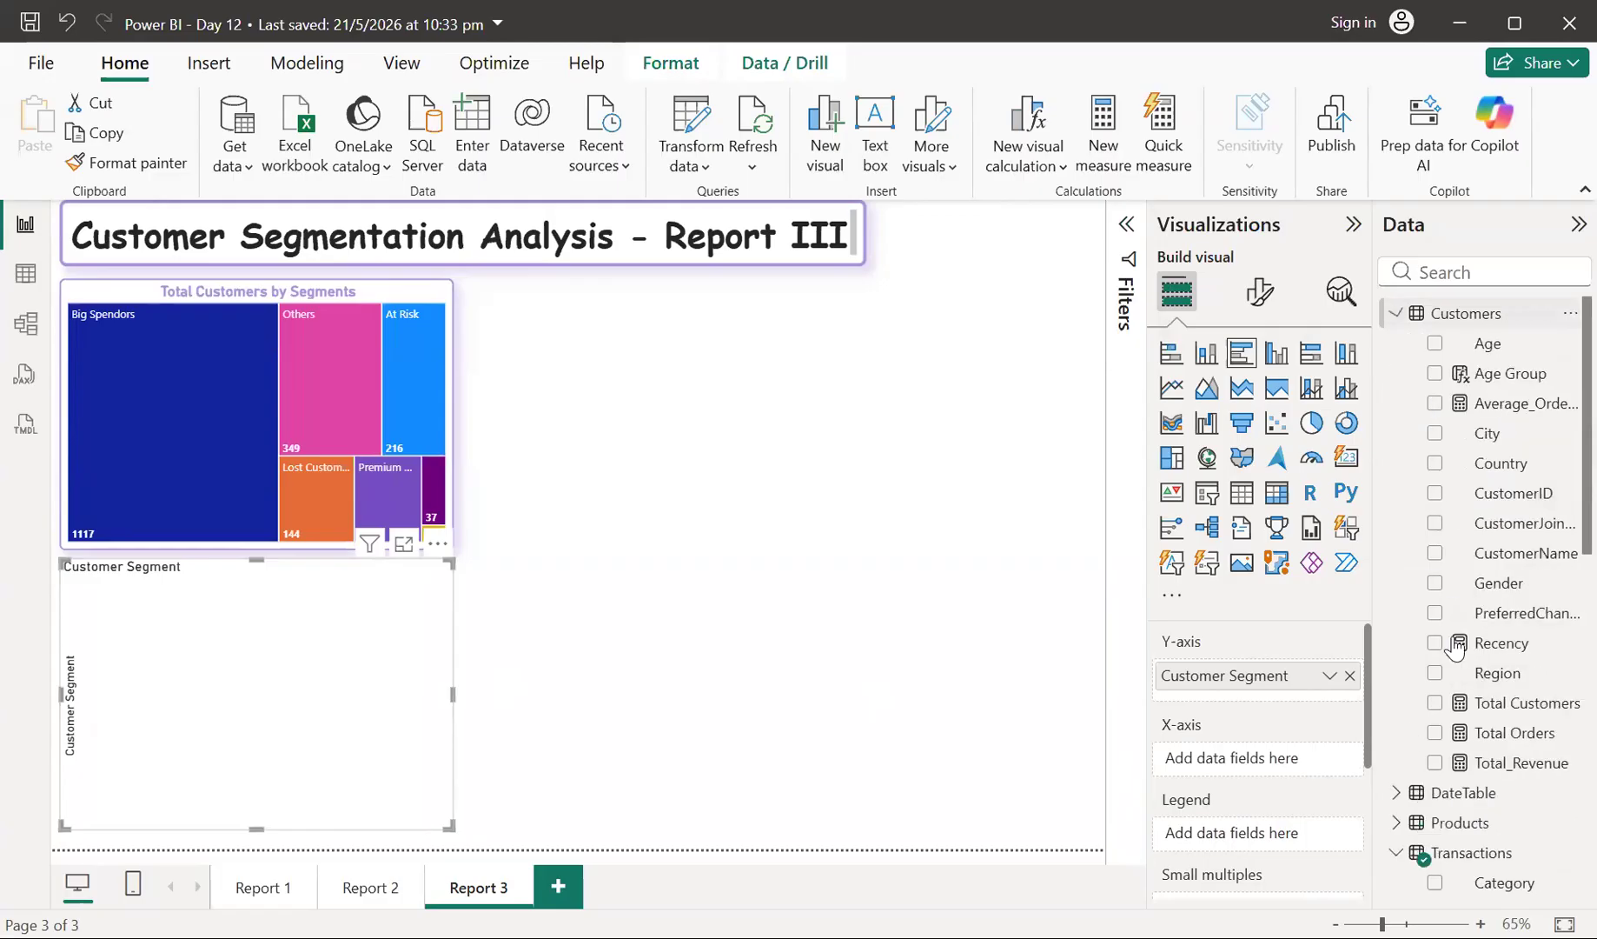
{"action": "left_click_drag", "start_coordinate": [1520, 761], "coordinate": [1267, 765]}
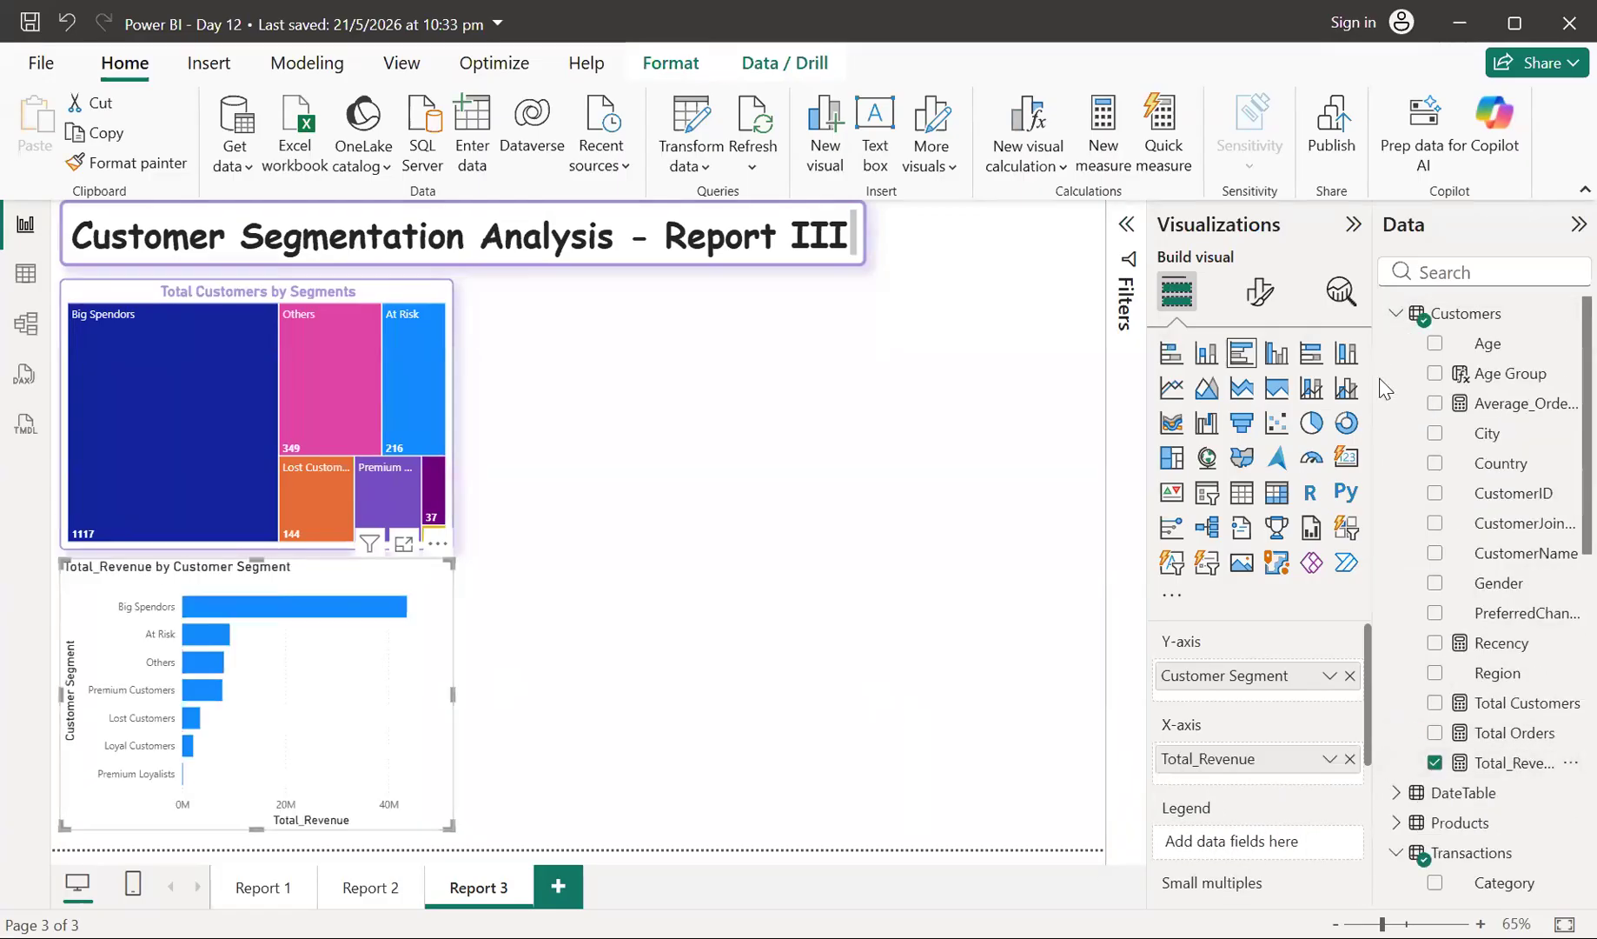
- Copy the treemap's formatting onto the revenue bar chart with Format Painter
{"action": "left_click", "coordinate": [429, 295]}
{"action": "left_click", "coordinate": [126, 164]}
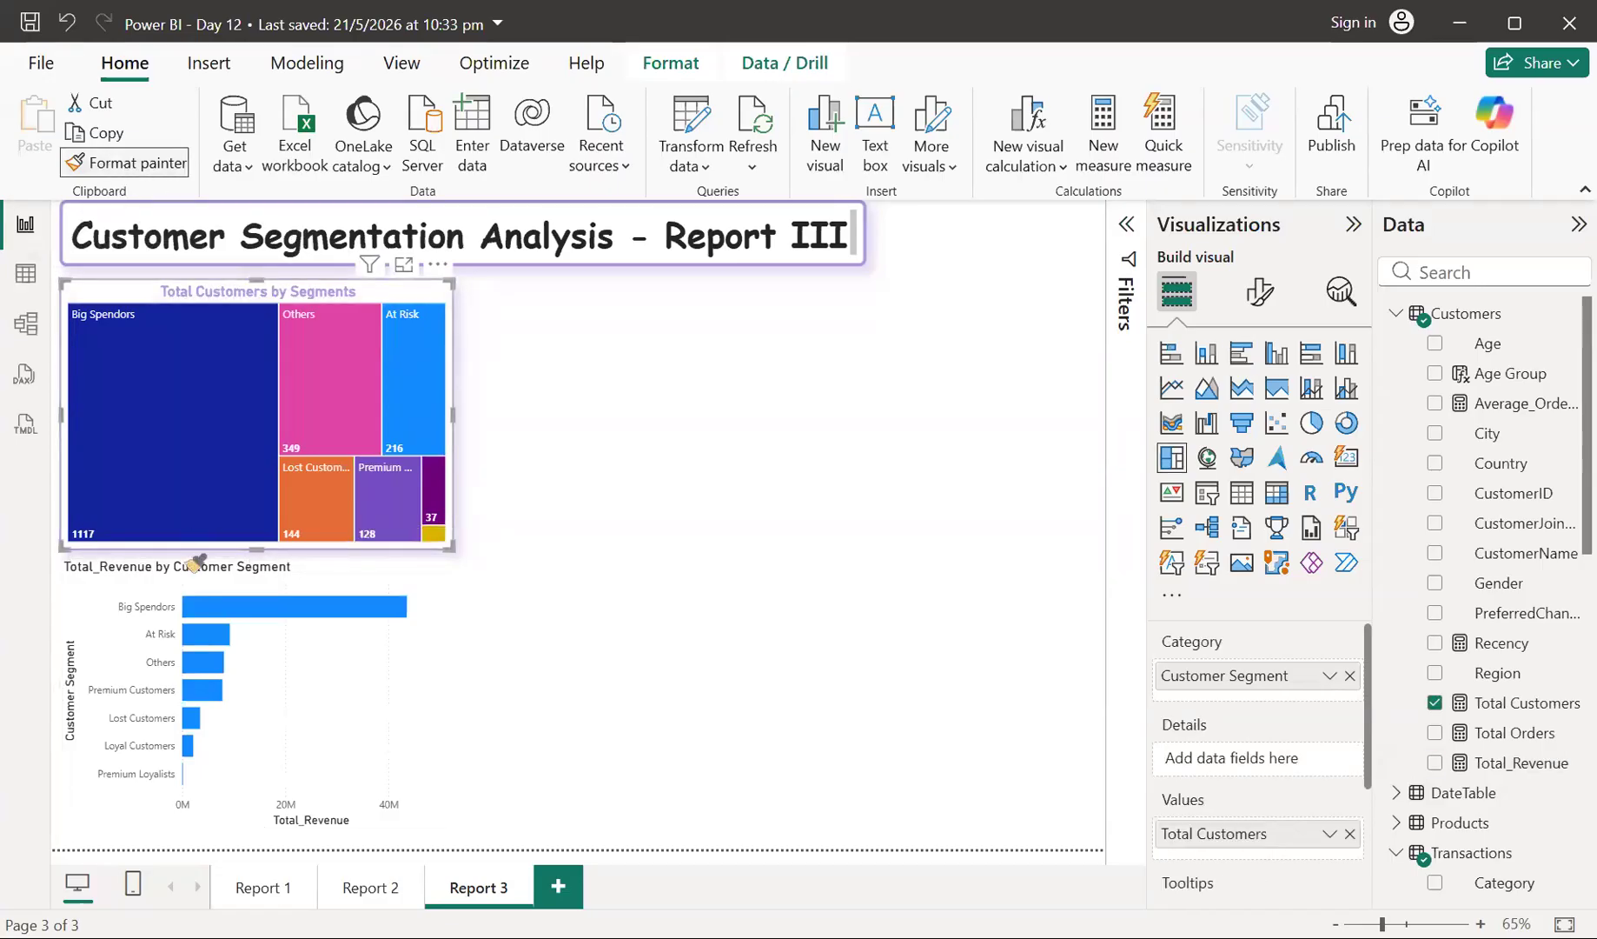
{"action": "left_click", "coordinate": [121, 573]}
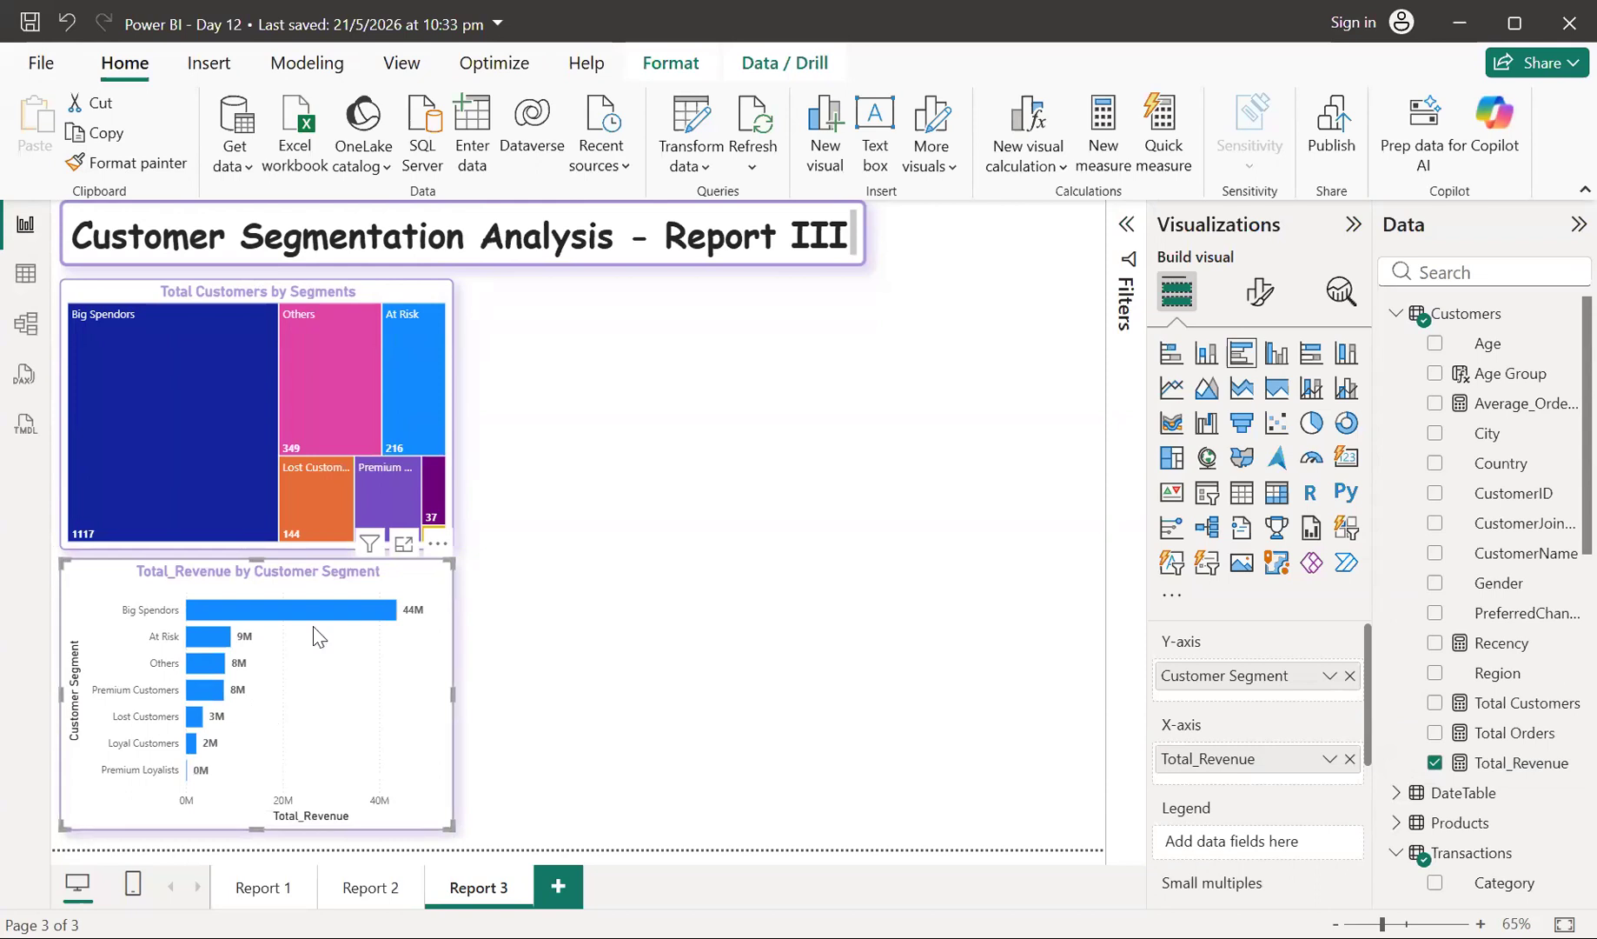
- Show the revenue bar chart in focus mode and turn off its X-axis values and X-axis title
{"action": "left_click", "coordinate": [402, 545]}
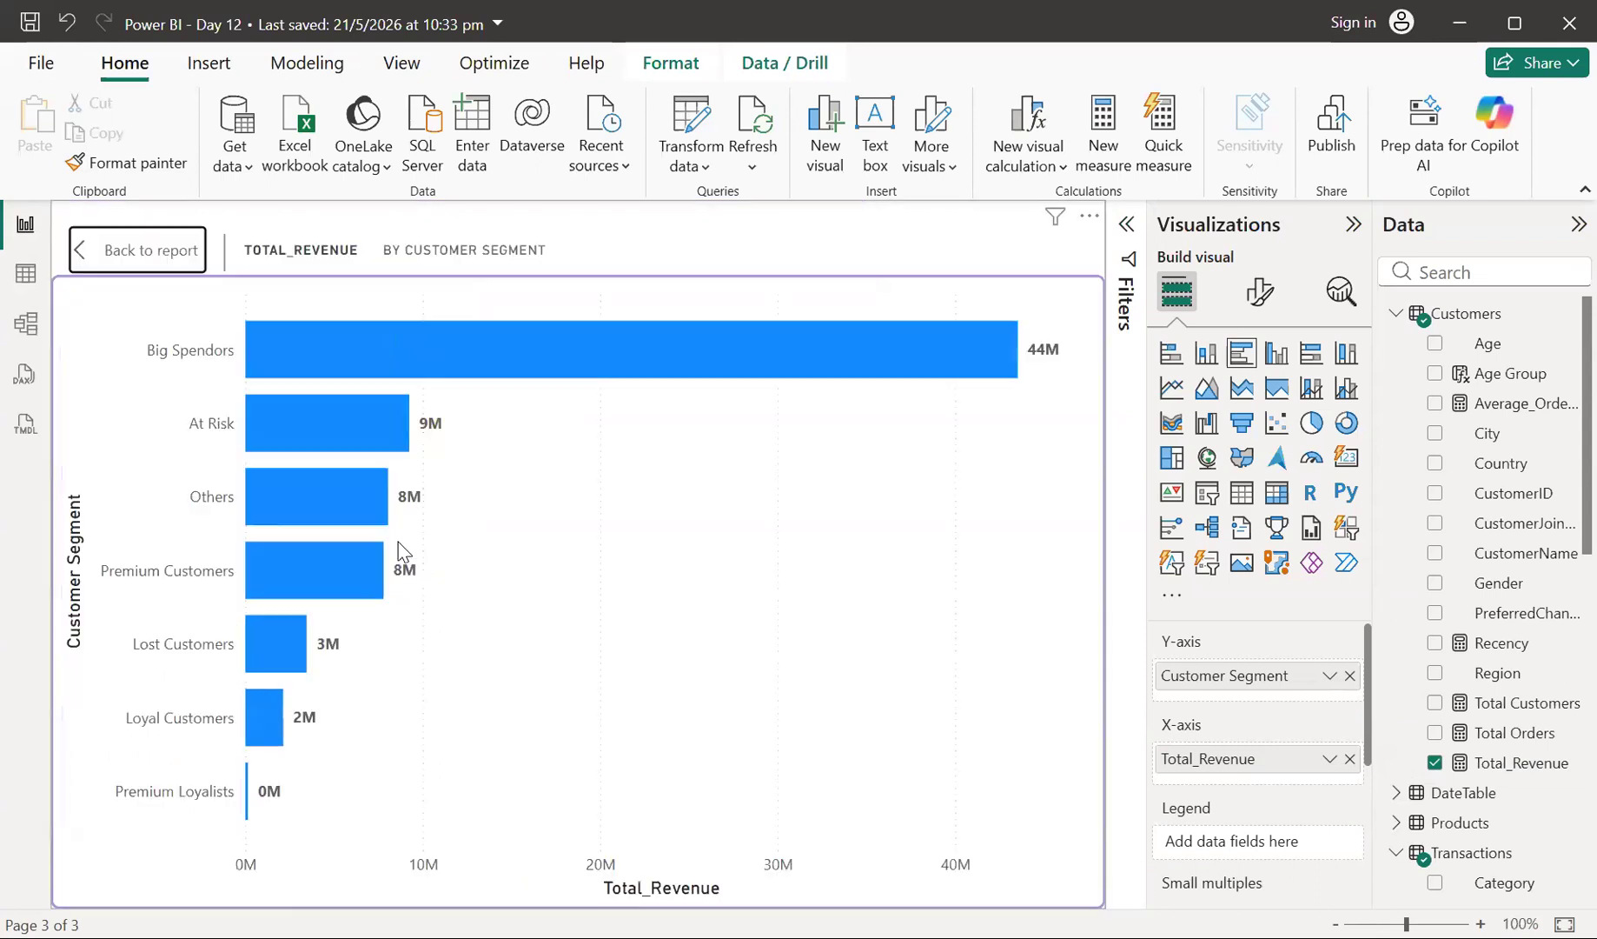
{"action": "left_click", "coordinate": [1260, 293]}
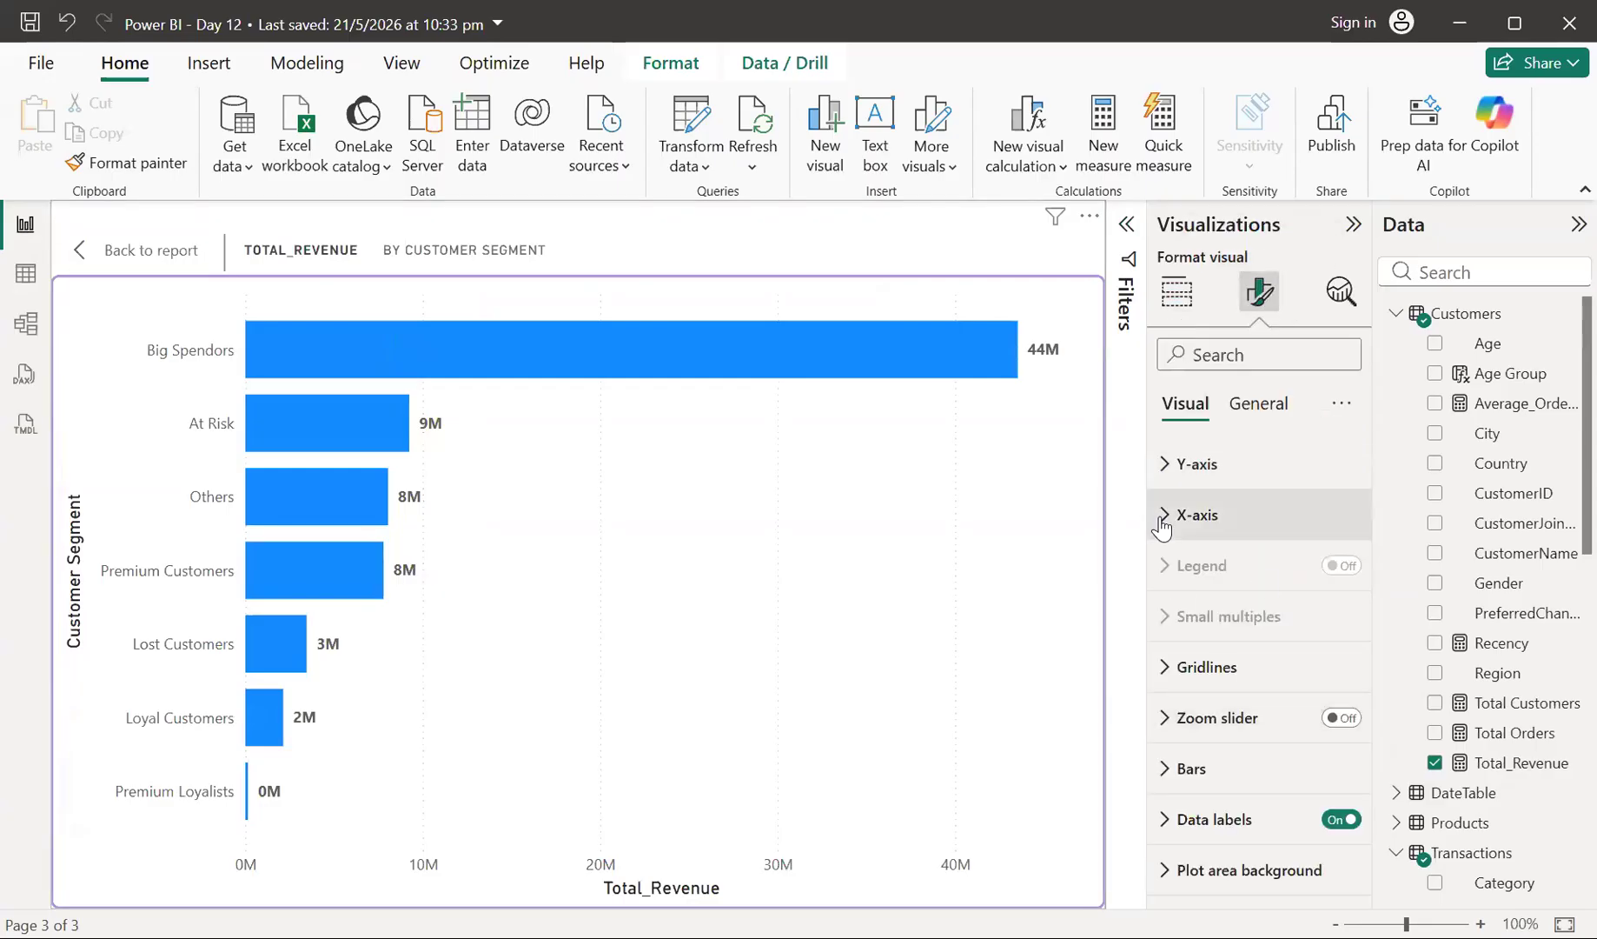
{"action": "left_click", "coordinate": [1163, 520]}
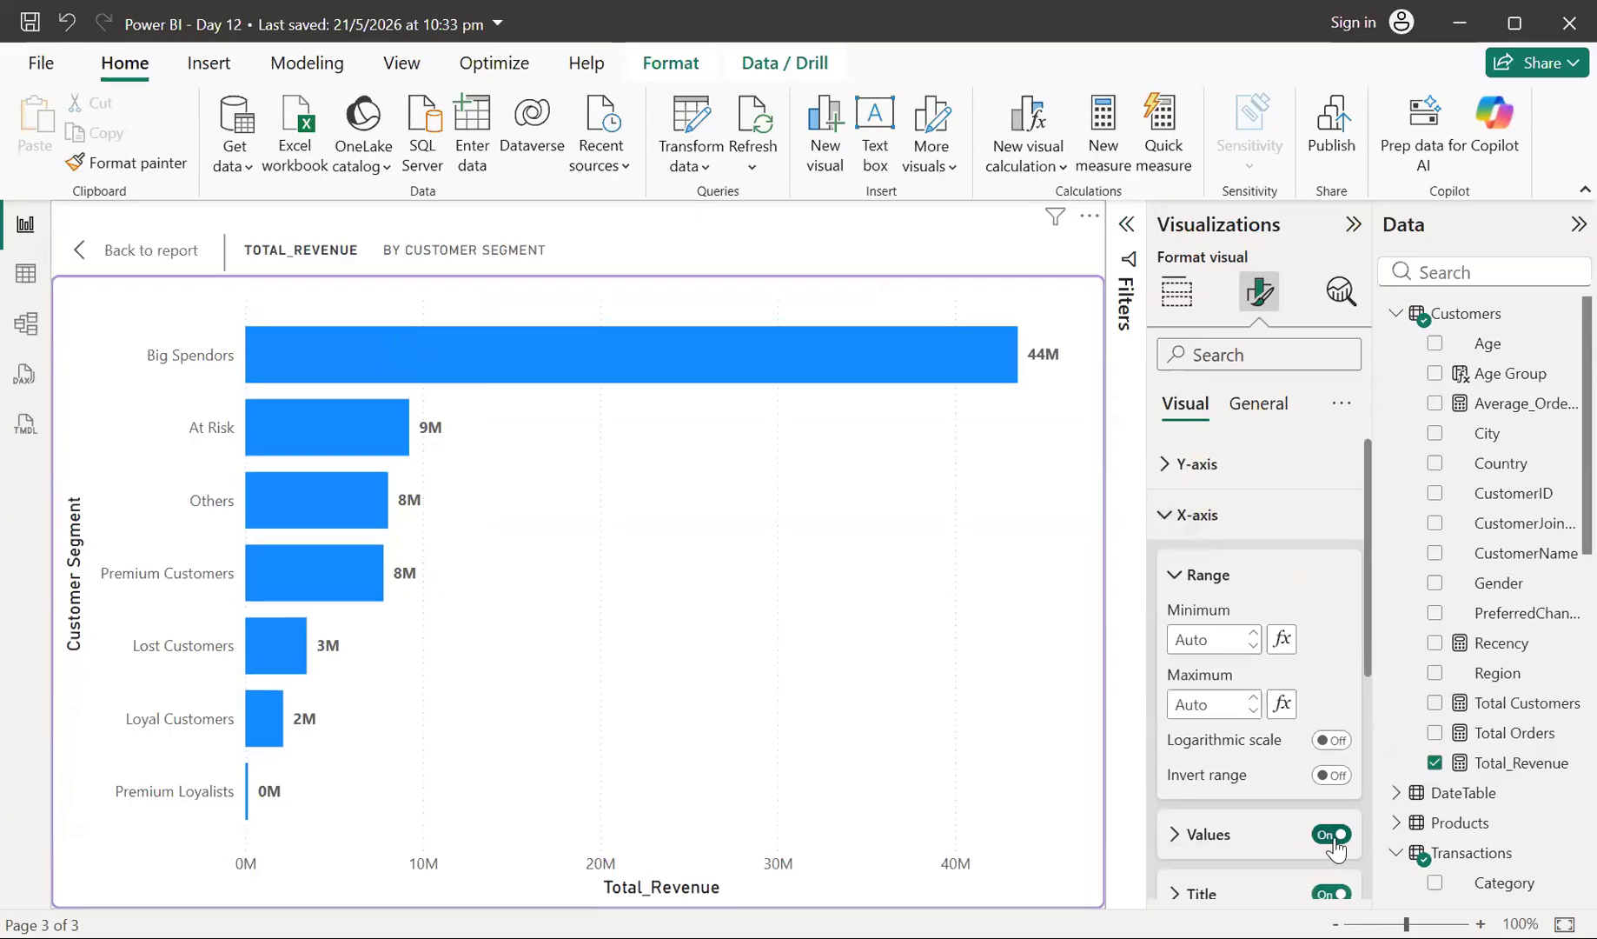
{"action": "left_click", "coordinate": [1327, 836]}
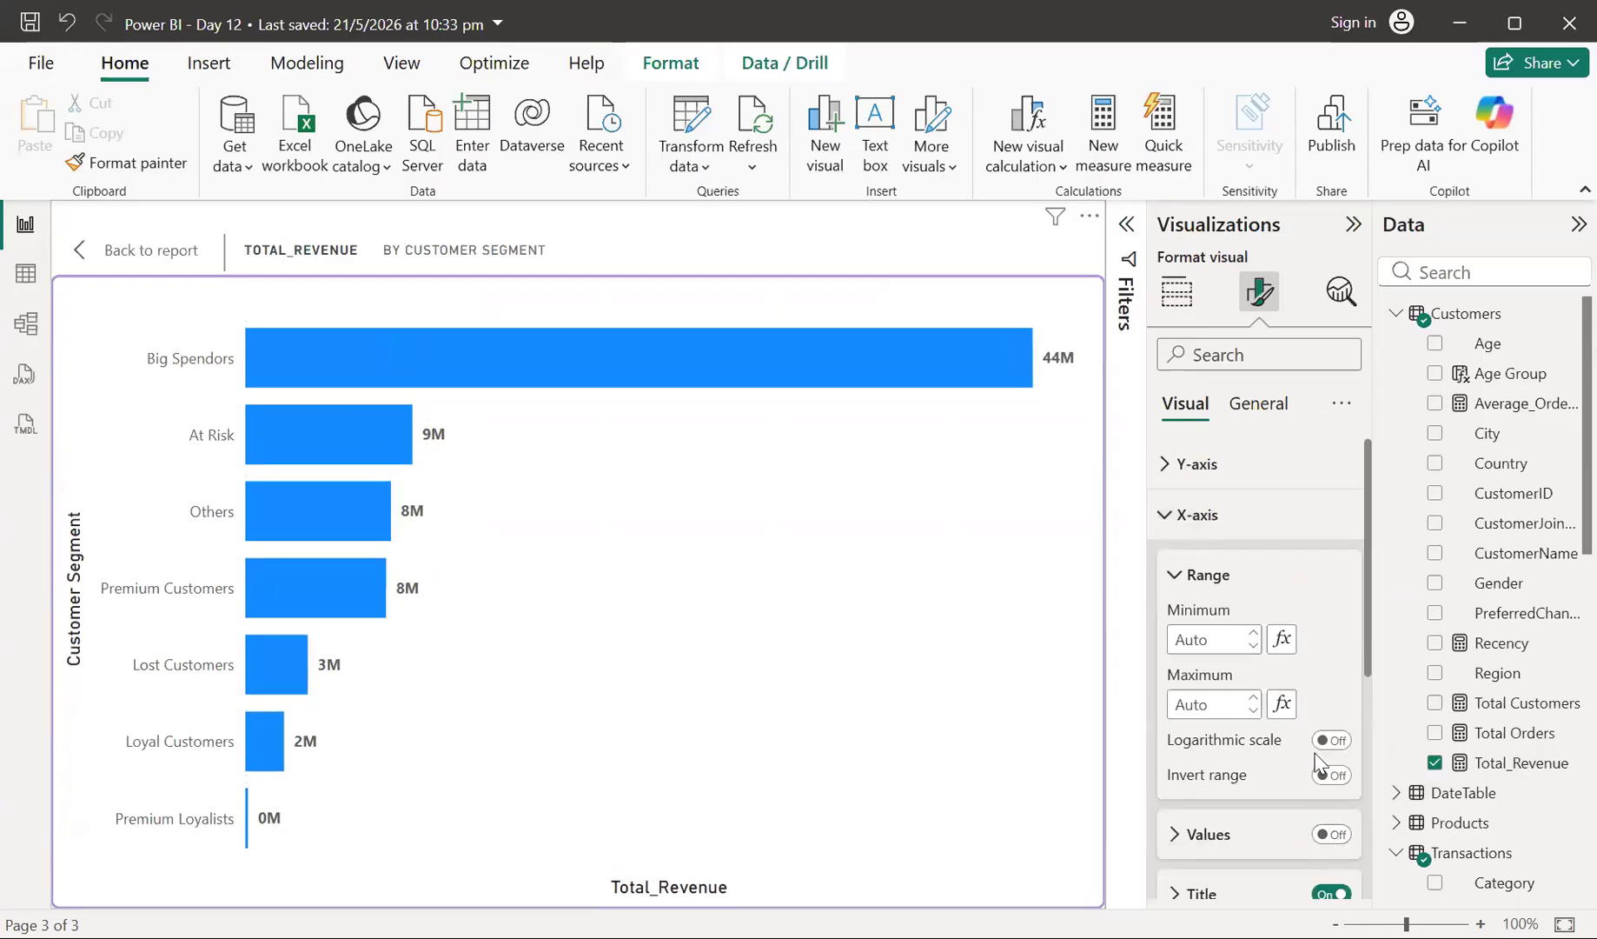
{"action": "left_click", "coordinate": [1323, 895]}
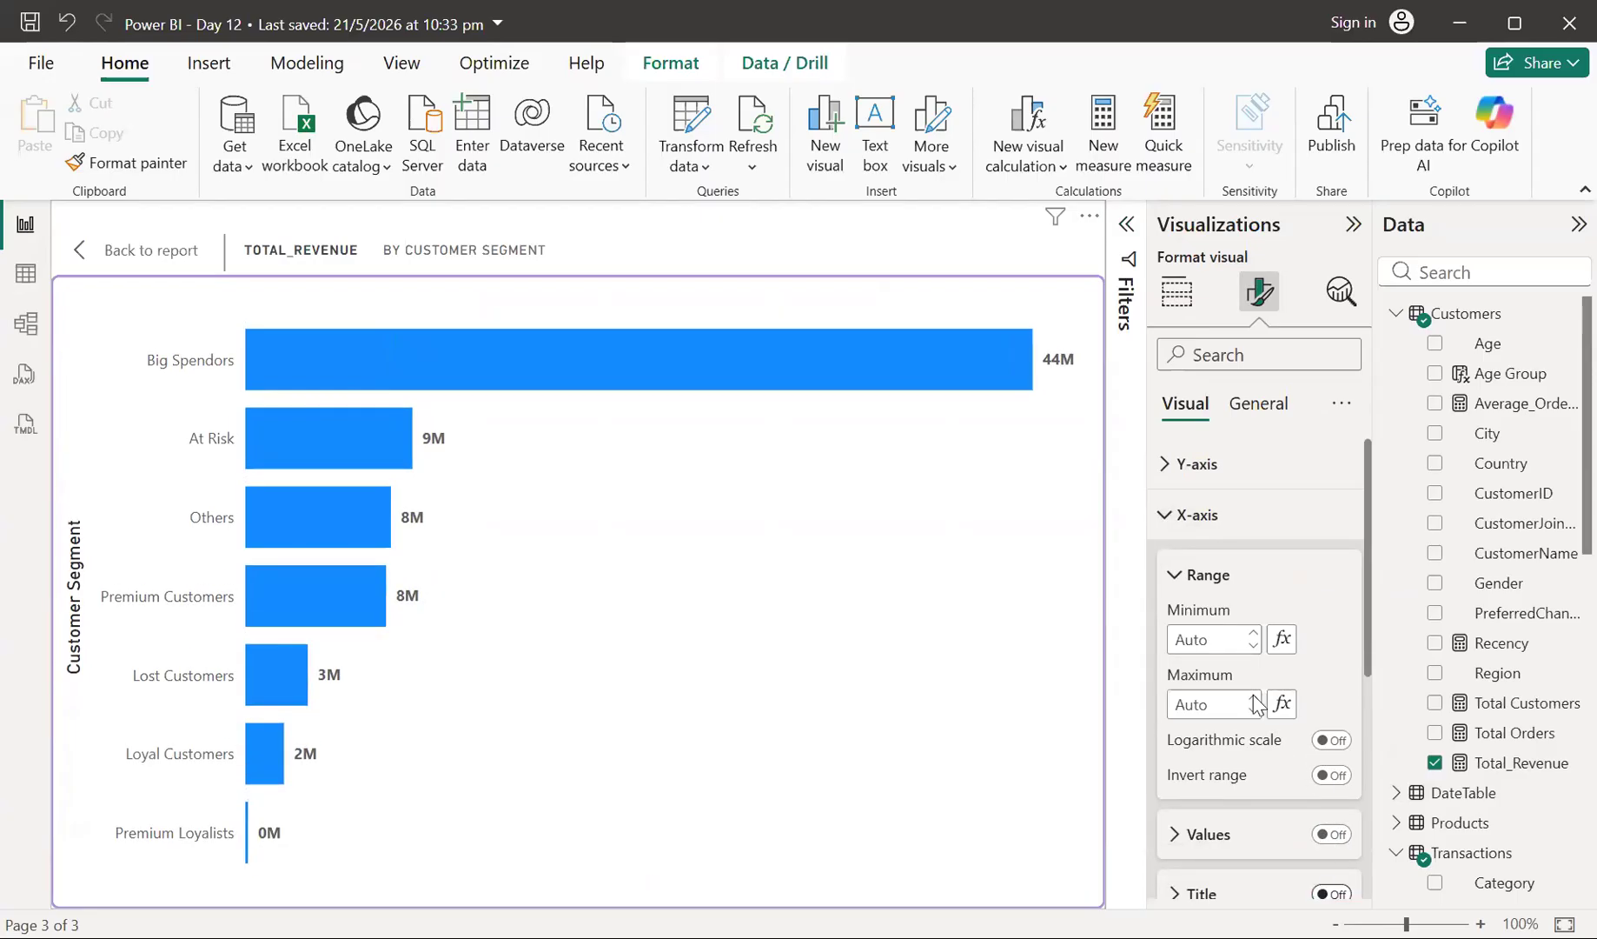
- Turn off the bar chart's Y-axis title and make the Y-axis segment labels bold
{"action": "left_click", "coordinate": [1166, 465]}
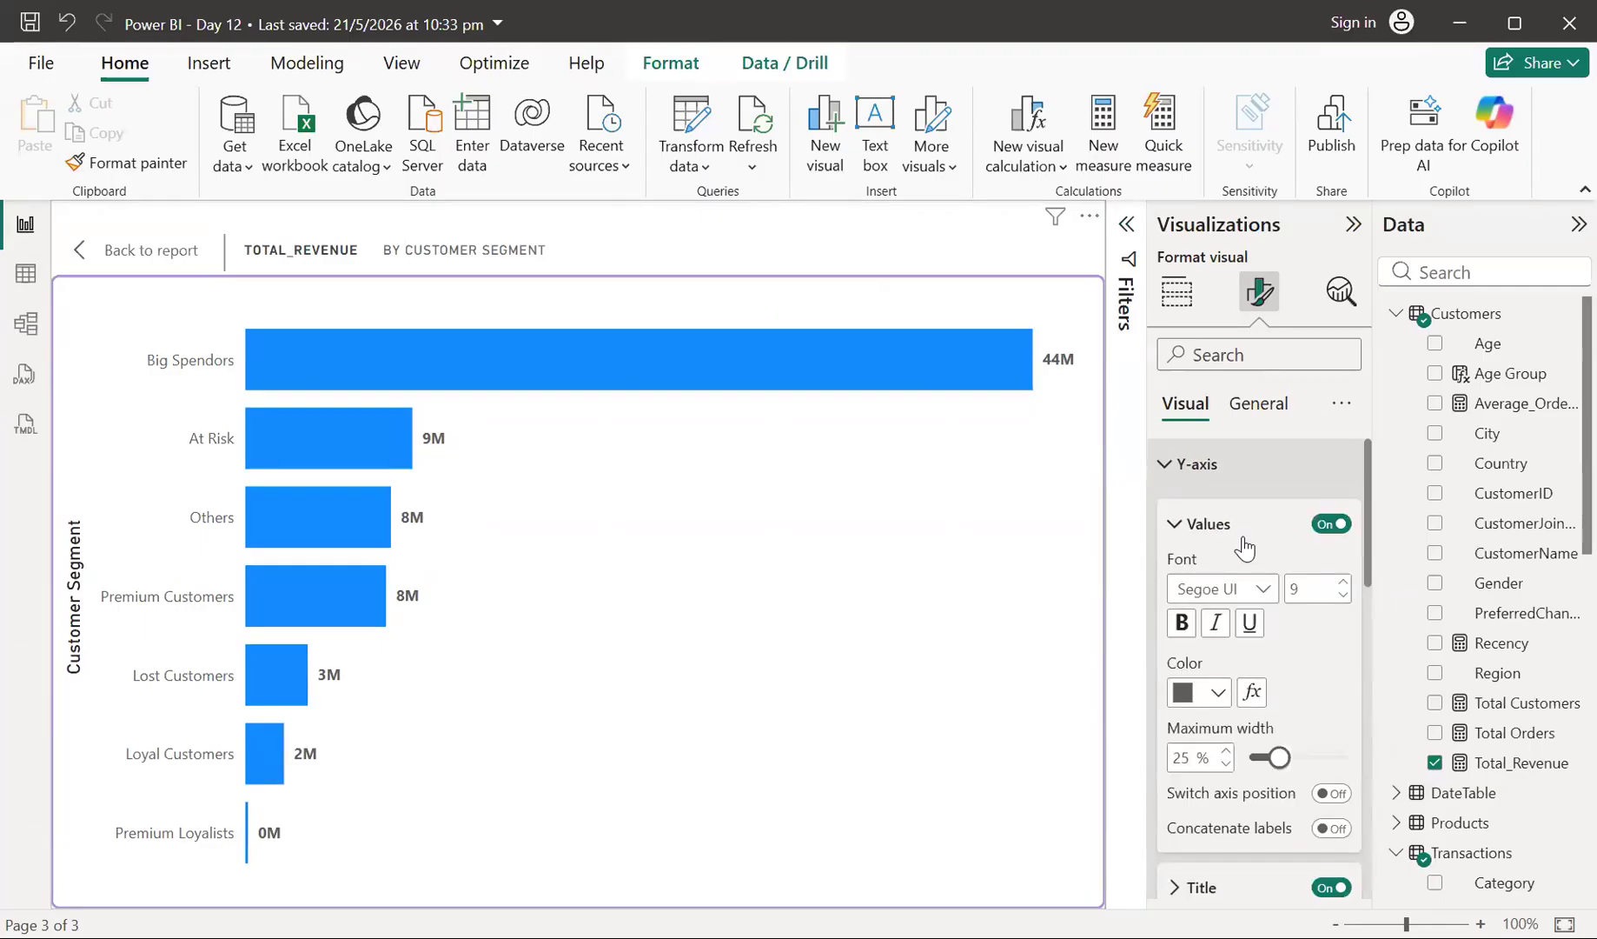
{"action": "scroll", "coordinate": [1276, 650], "scroll_direction": "down", "scroll_amount": 1}
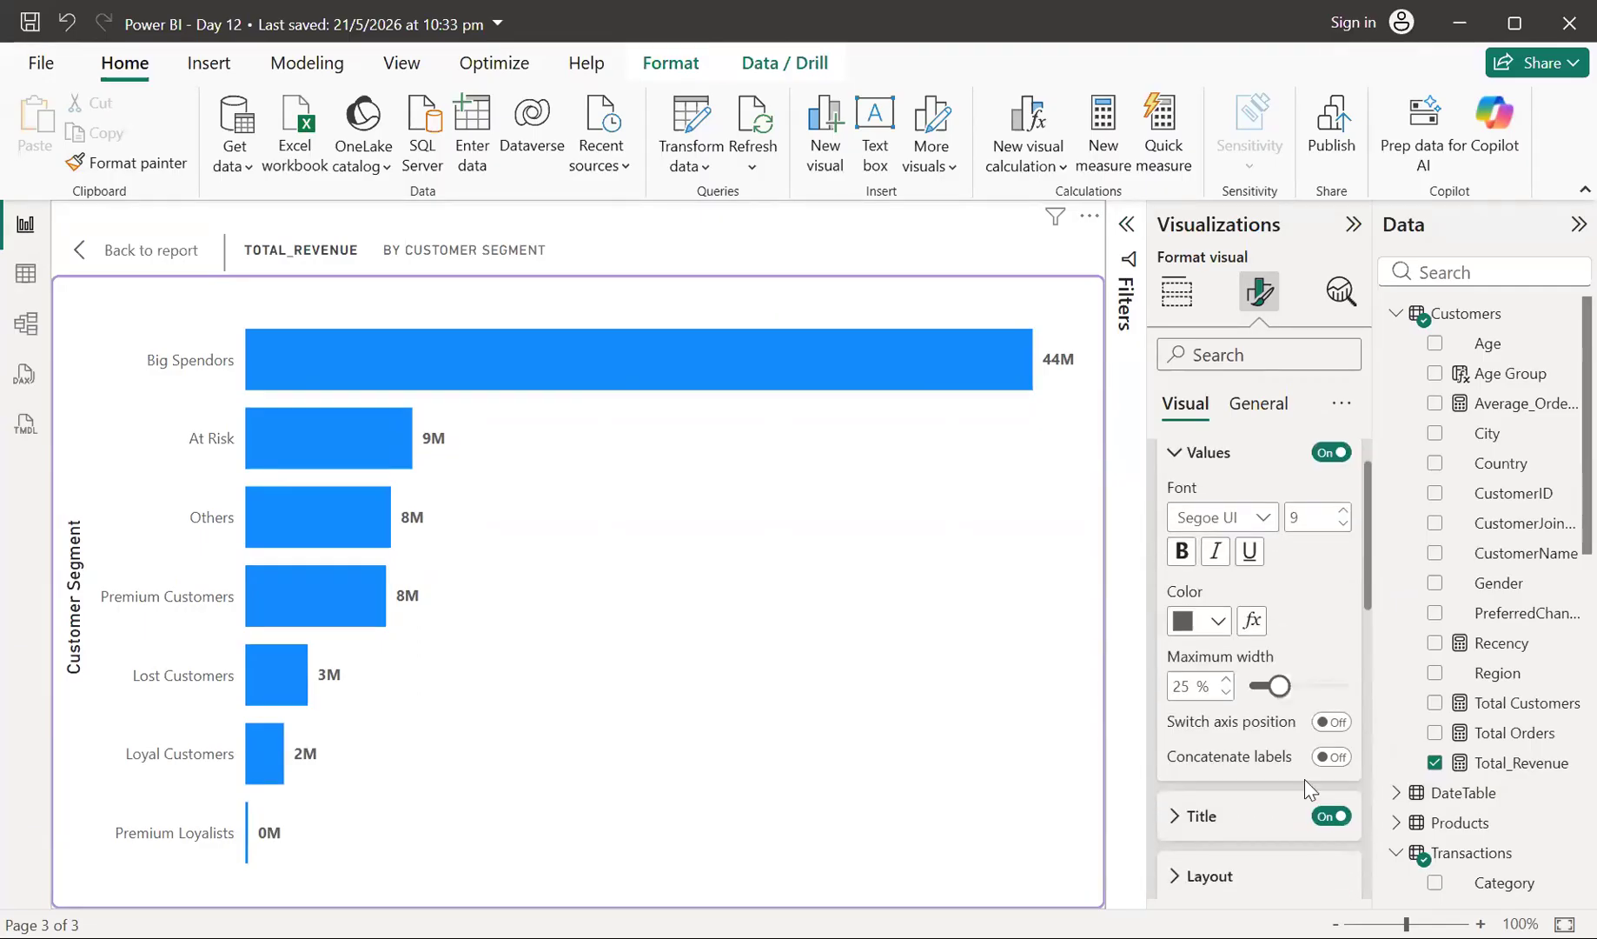
{"action": "left_click", "coordinate": [1322, 816]}
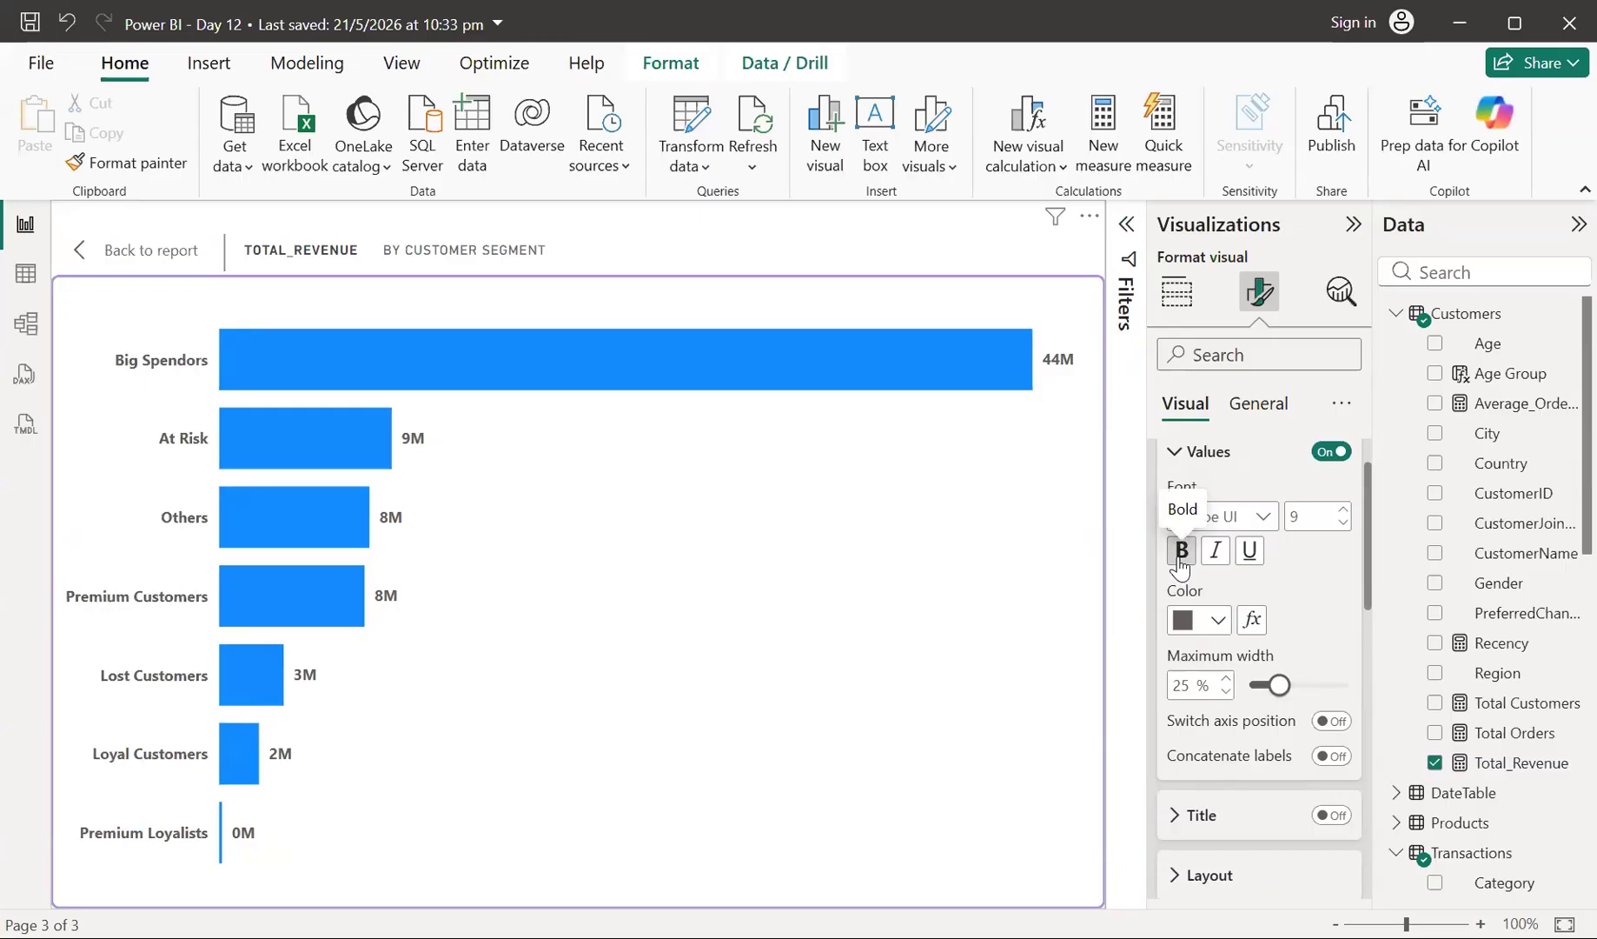
- Change the colour of all bars in the revenue chart to a medium purple theme colour
{"action": "scroll", "coordinate": [1203, 506], "scroll_direction": "up", "scroll_amount": 1}
{"action": "scroll", "coordinate": [1203, 506], "scroll_direction": "down", "scroll_amount": 2}
{"action": "scroll", "coordinate": [1203, 506], "scroll_direction": "down", "scroll_amount": 4}
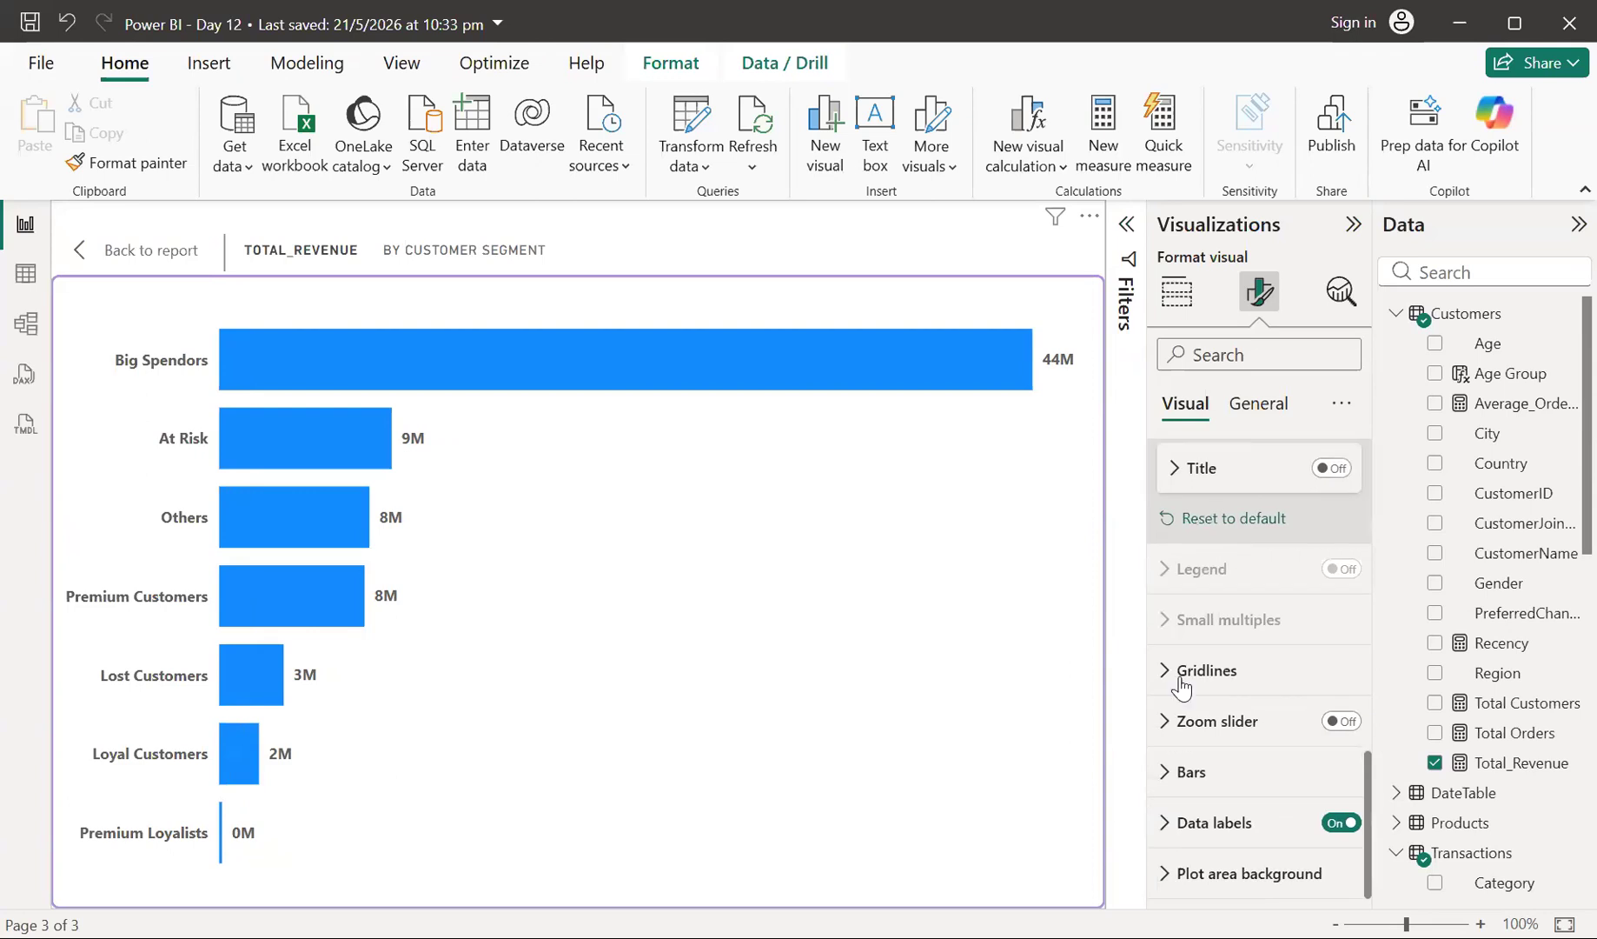
{"action": "left_click", "coordinate": [1164, 782]}
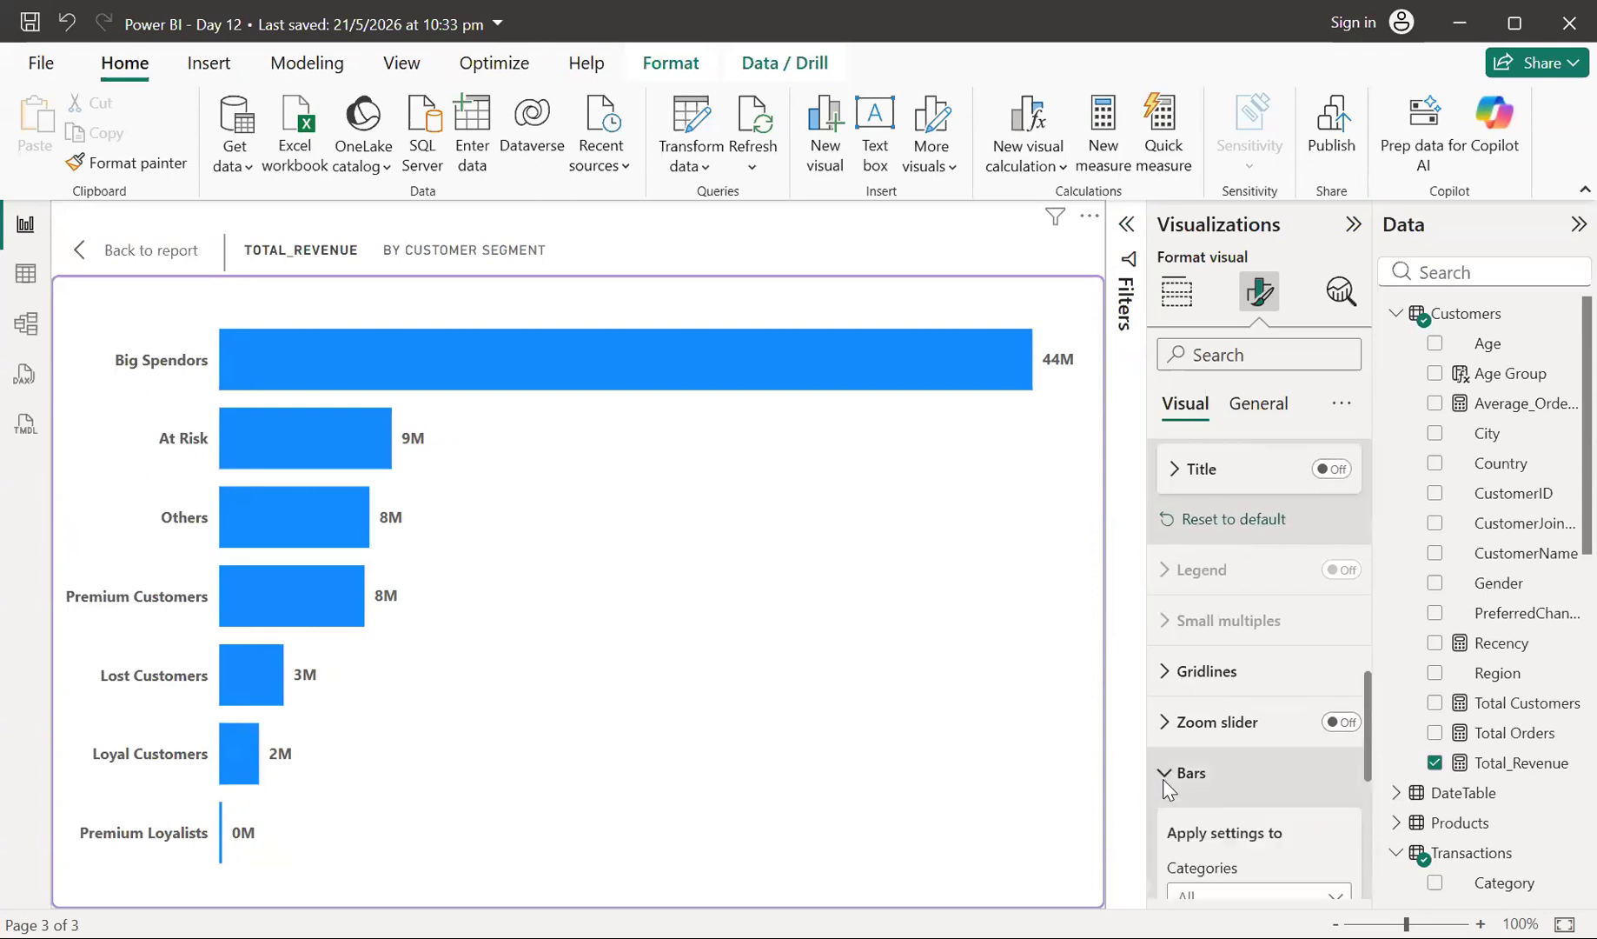
{"action": "scroll", "coordinate": [1181, 791], "scroll_direction": "down", "scroll_amount": 3}
{"action": "left_click", "coordinate": [1202, 813]}
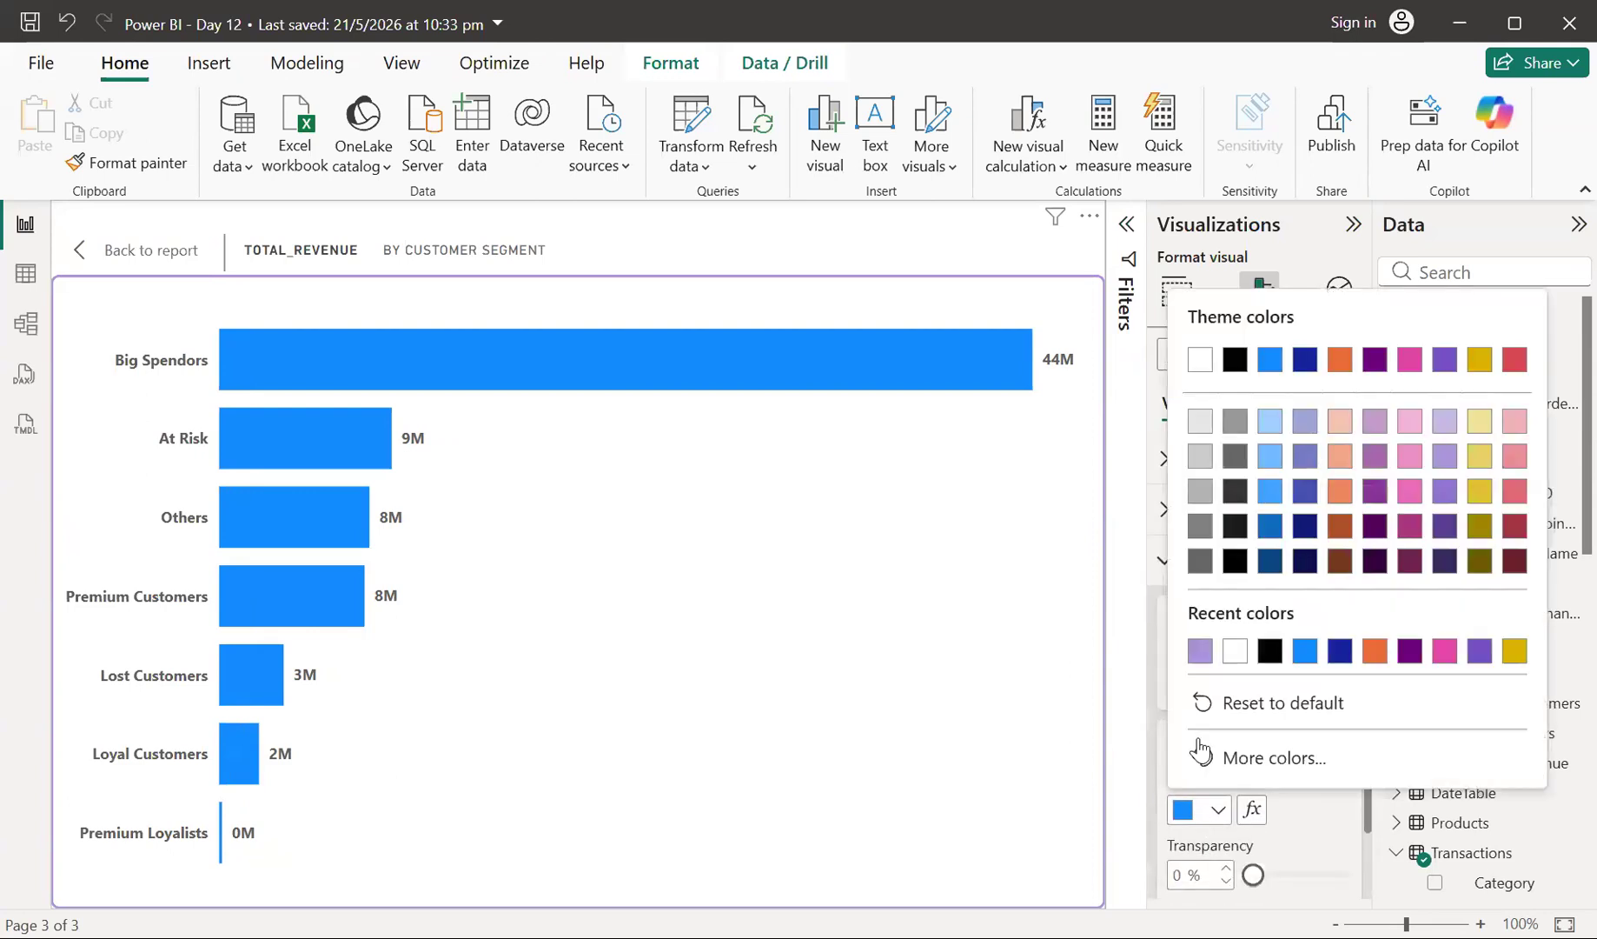
{"action": "left_click", "coordinate": [1450, 496]}
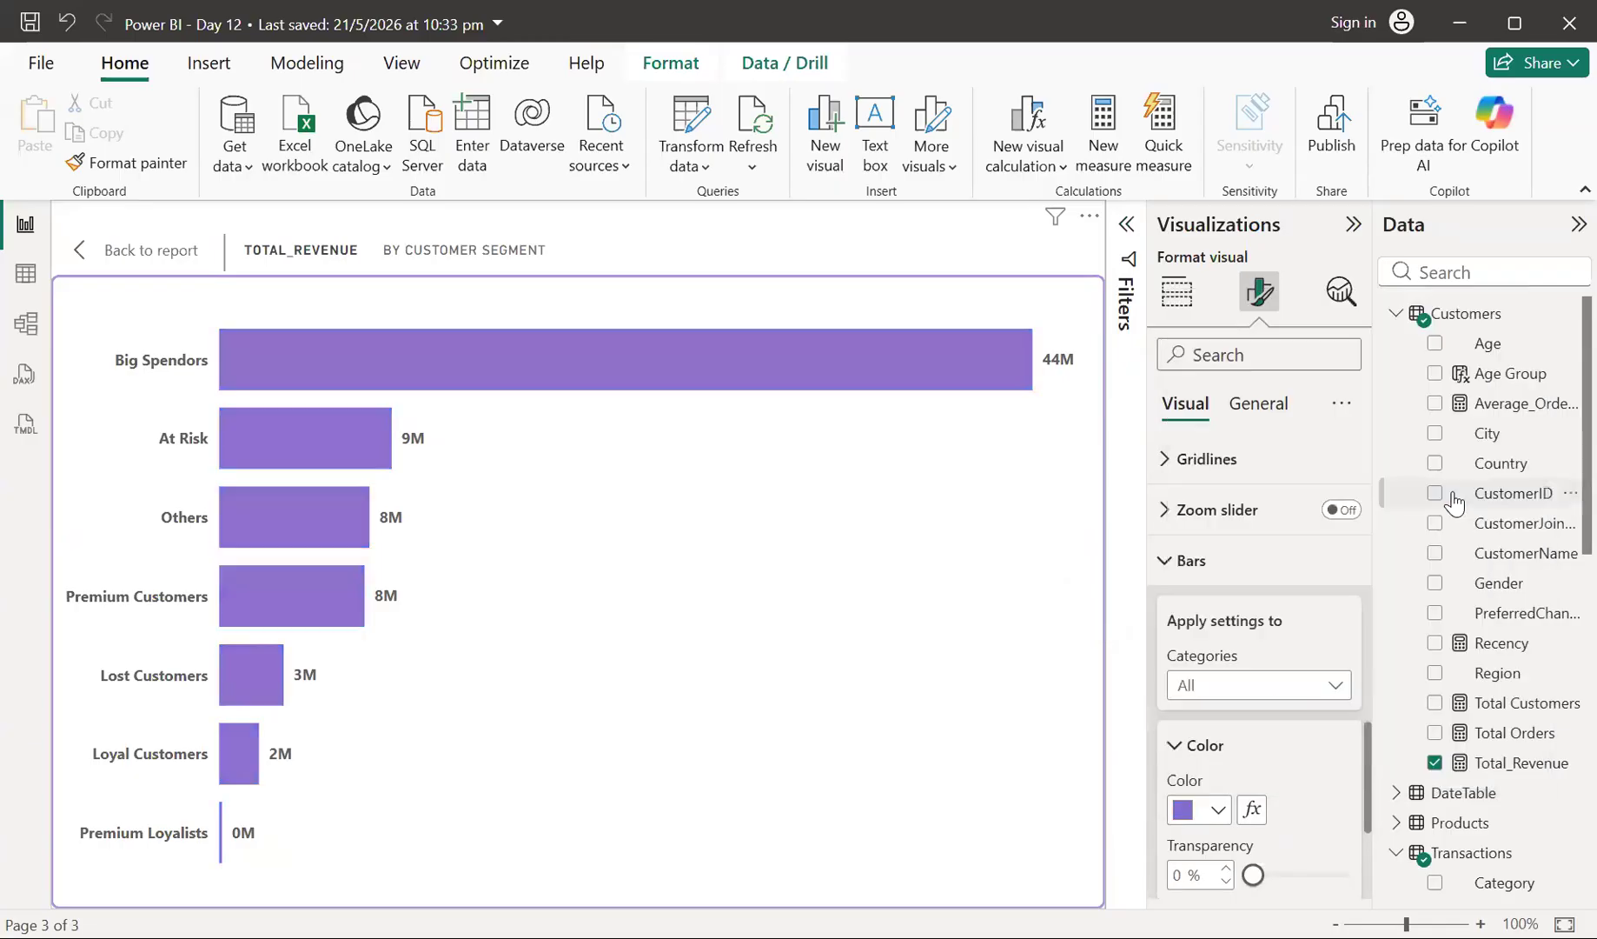
- Examine the revenue tooltips of individual customer segment bars, then return to the report page
{"action": "left_click", "coordinate": [1179, 296]}
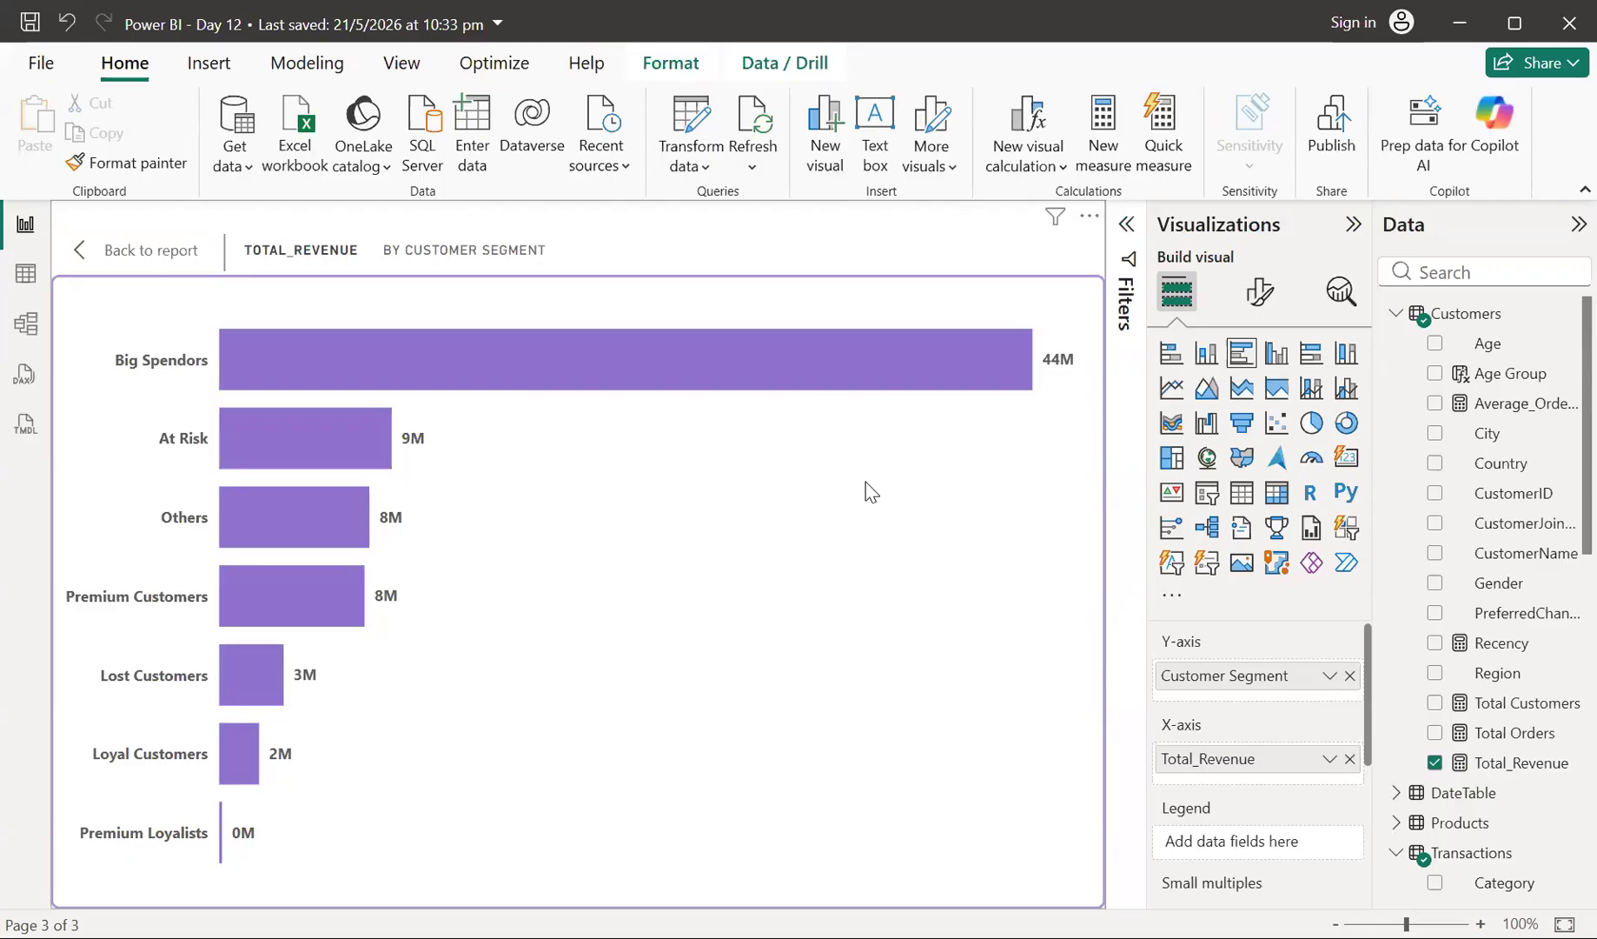
{"action": "mouse_move", "coordinate": [782, 365]}
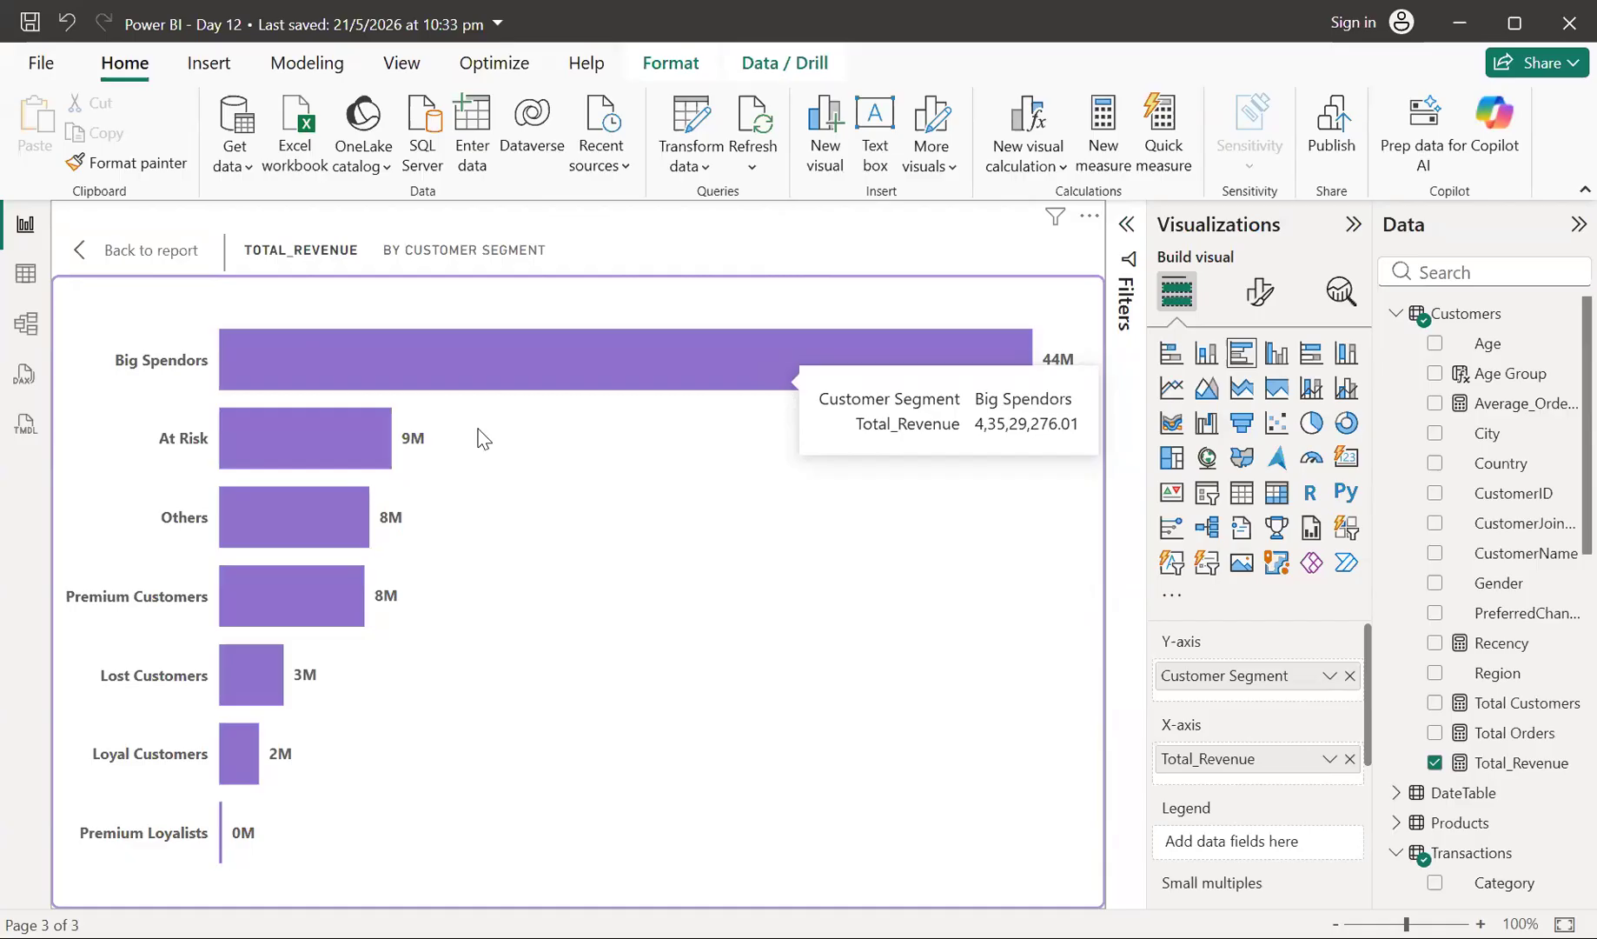
{"action": "mouse_move", "coordinate": [361, 448]}
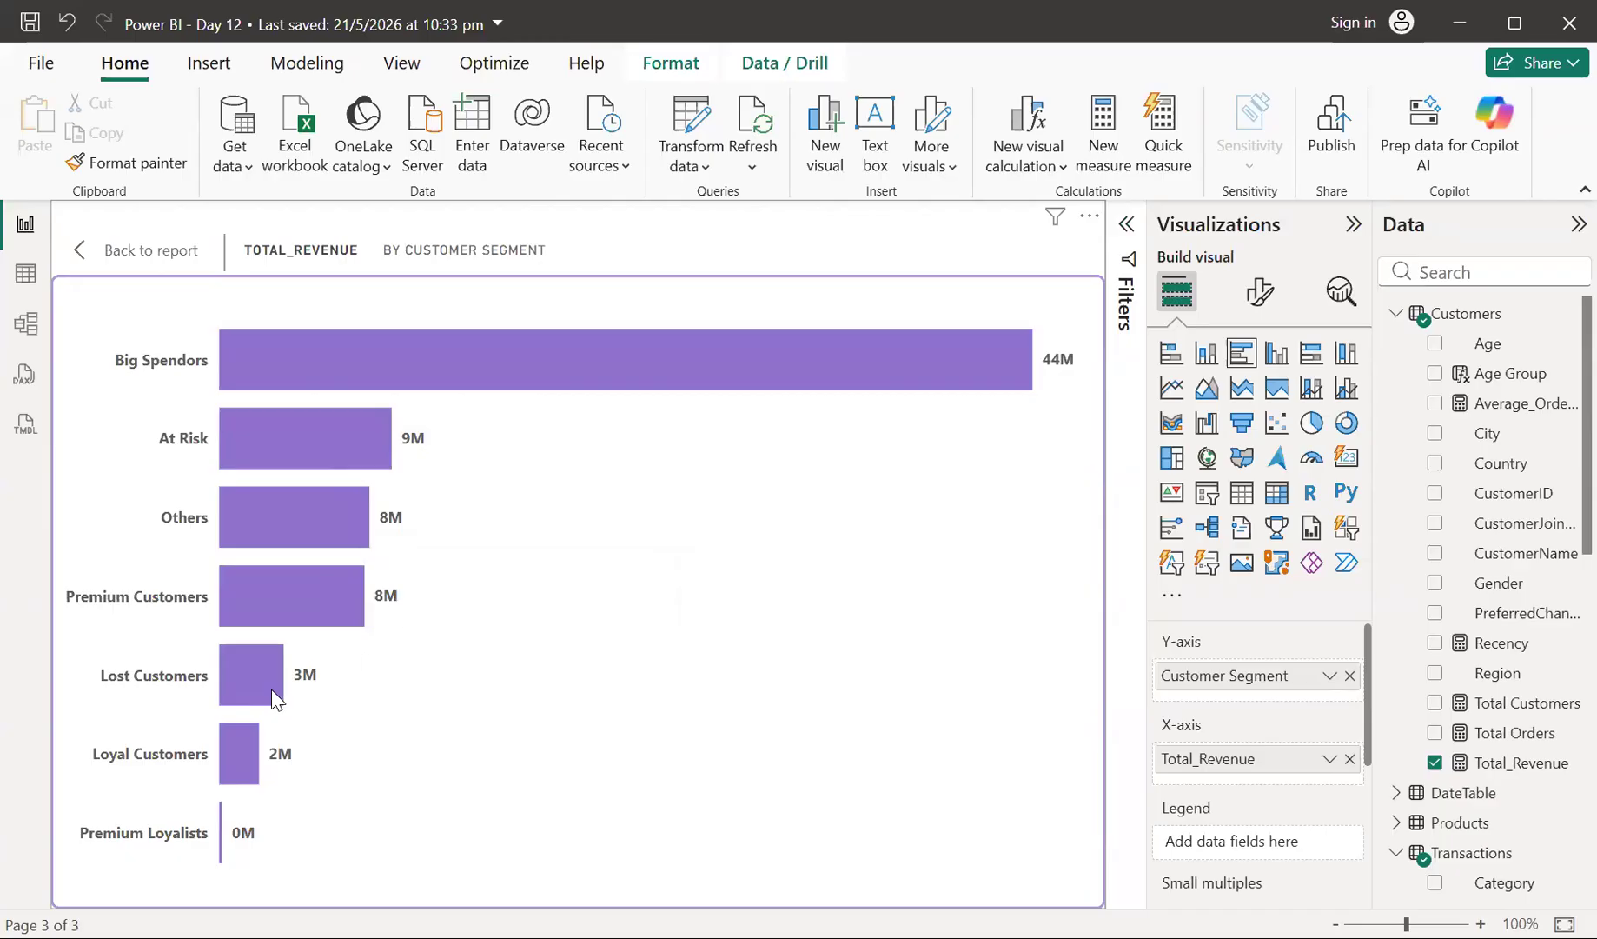
{"action": "mouse_move", "coordinate": [272, 698]}
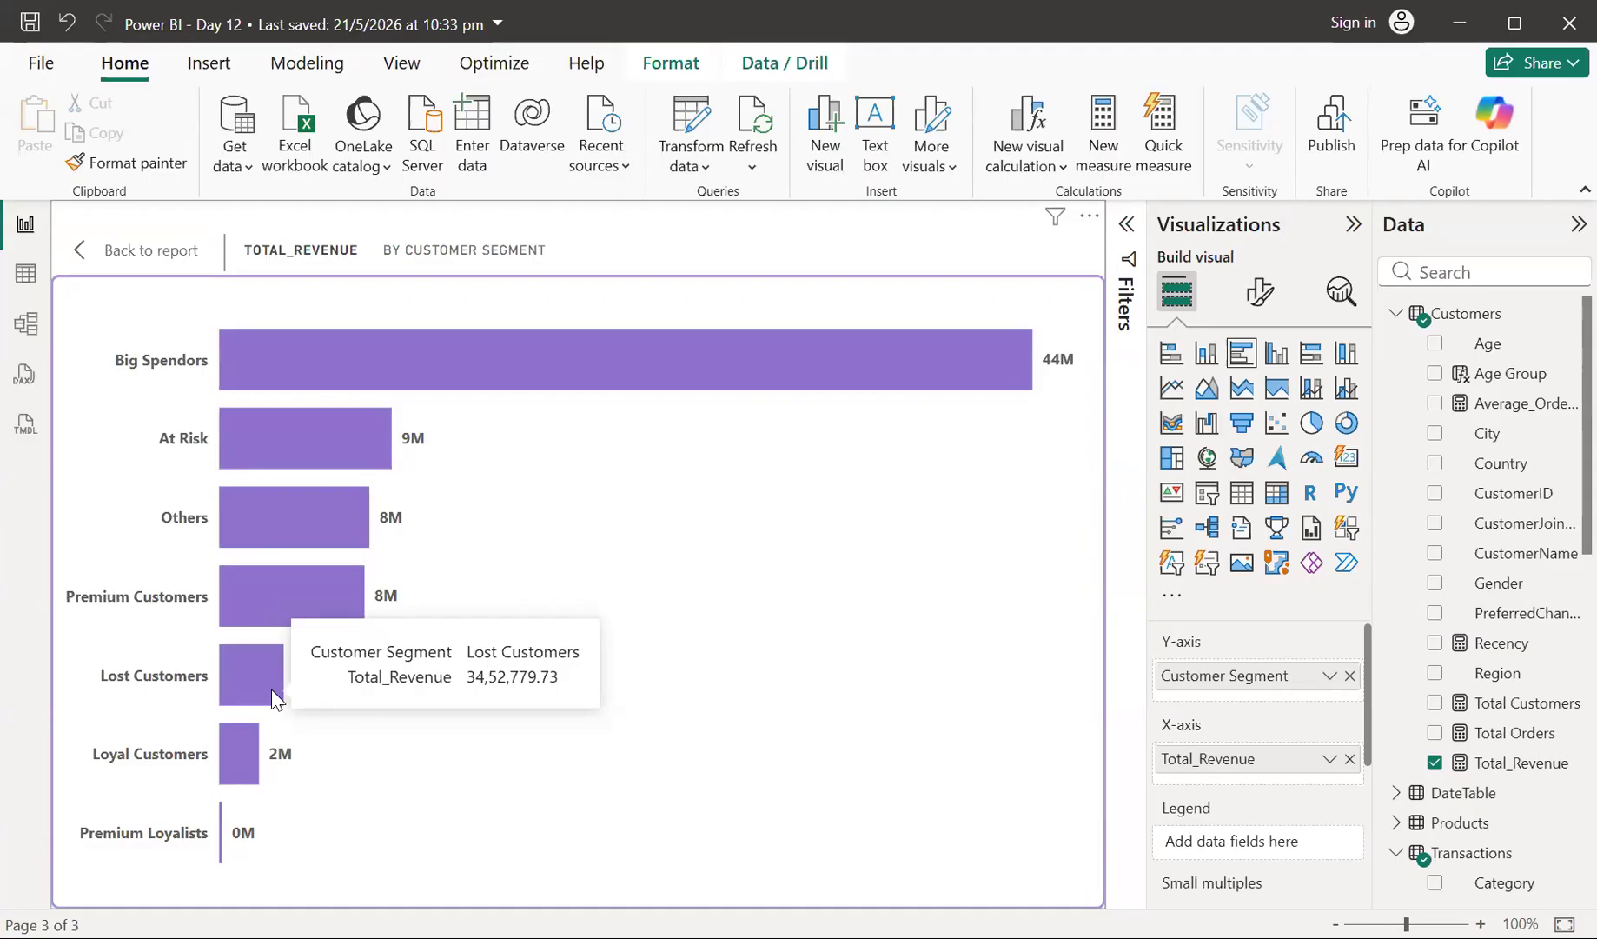
{"action": "mouse_move", "coordinate": [249, 762]}
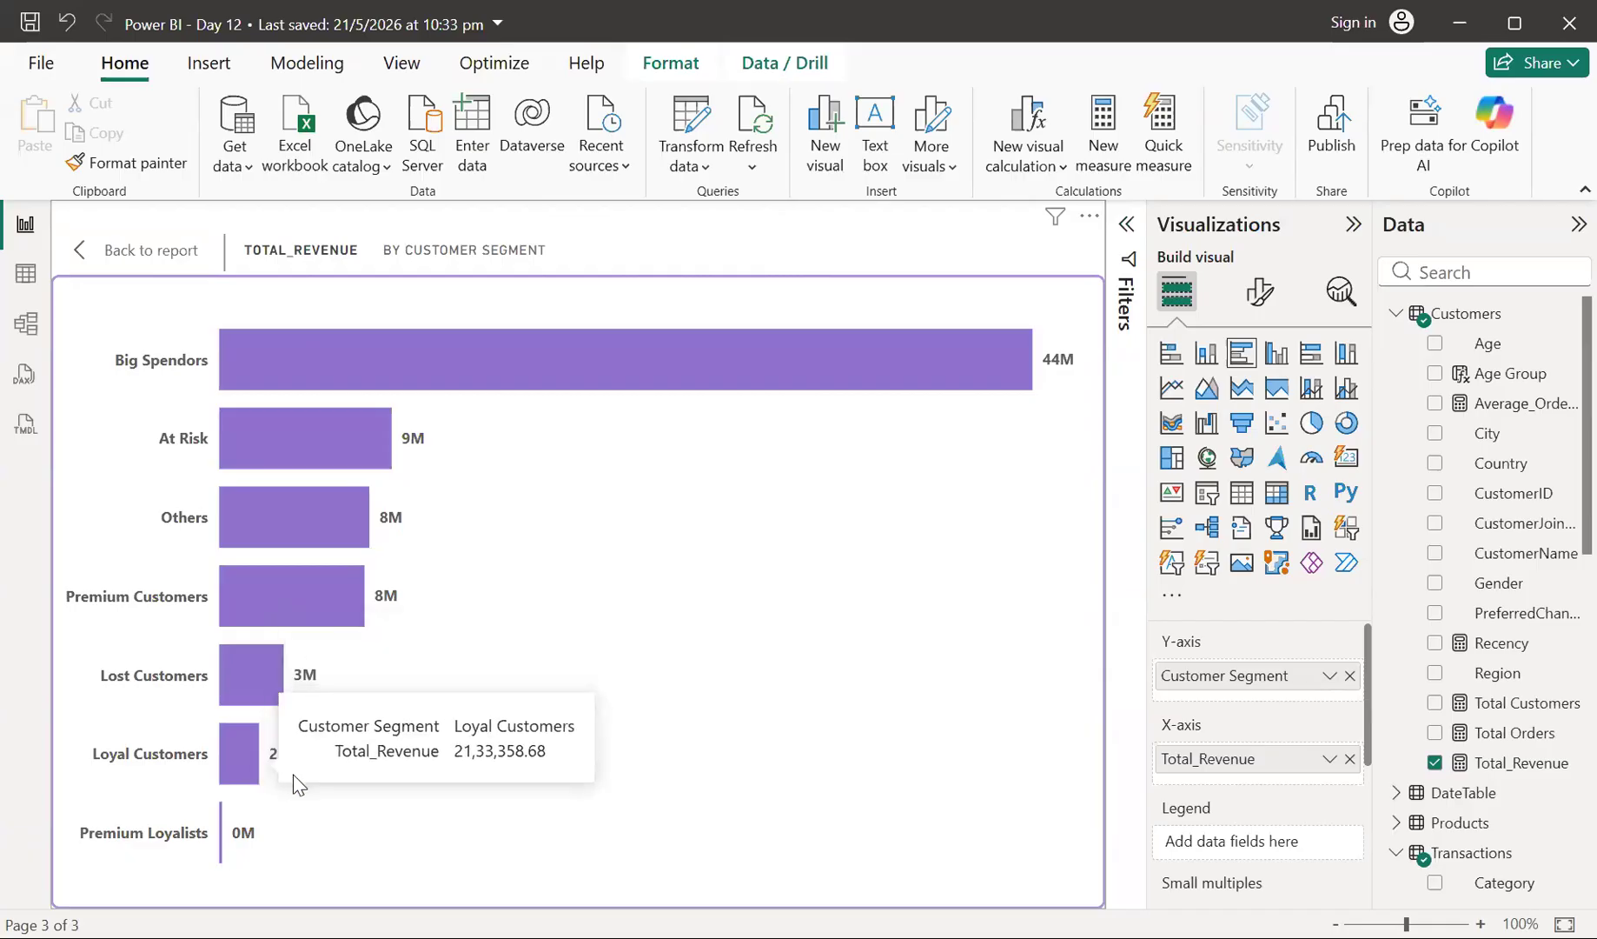
{"action": "mouse_move", "coordinate": [221, 858]}
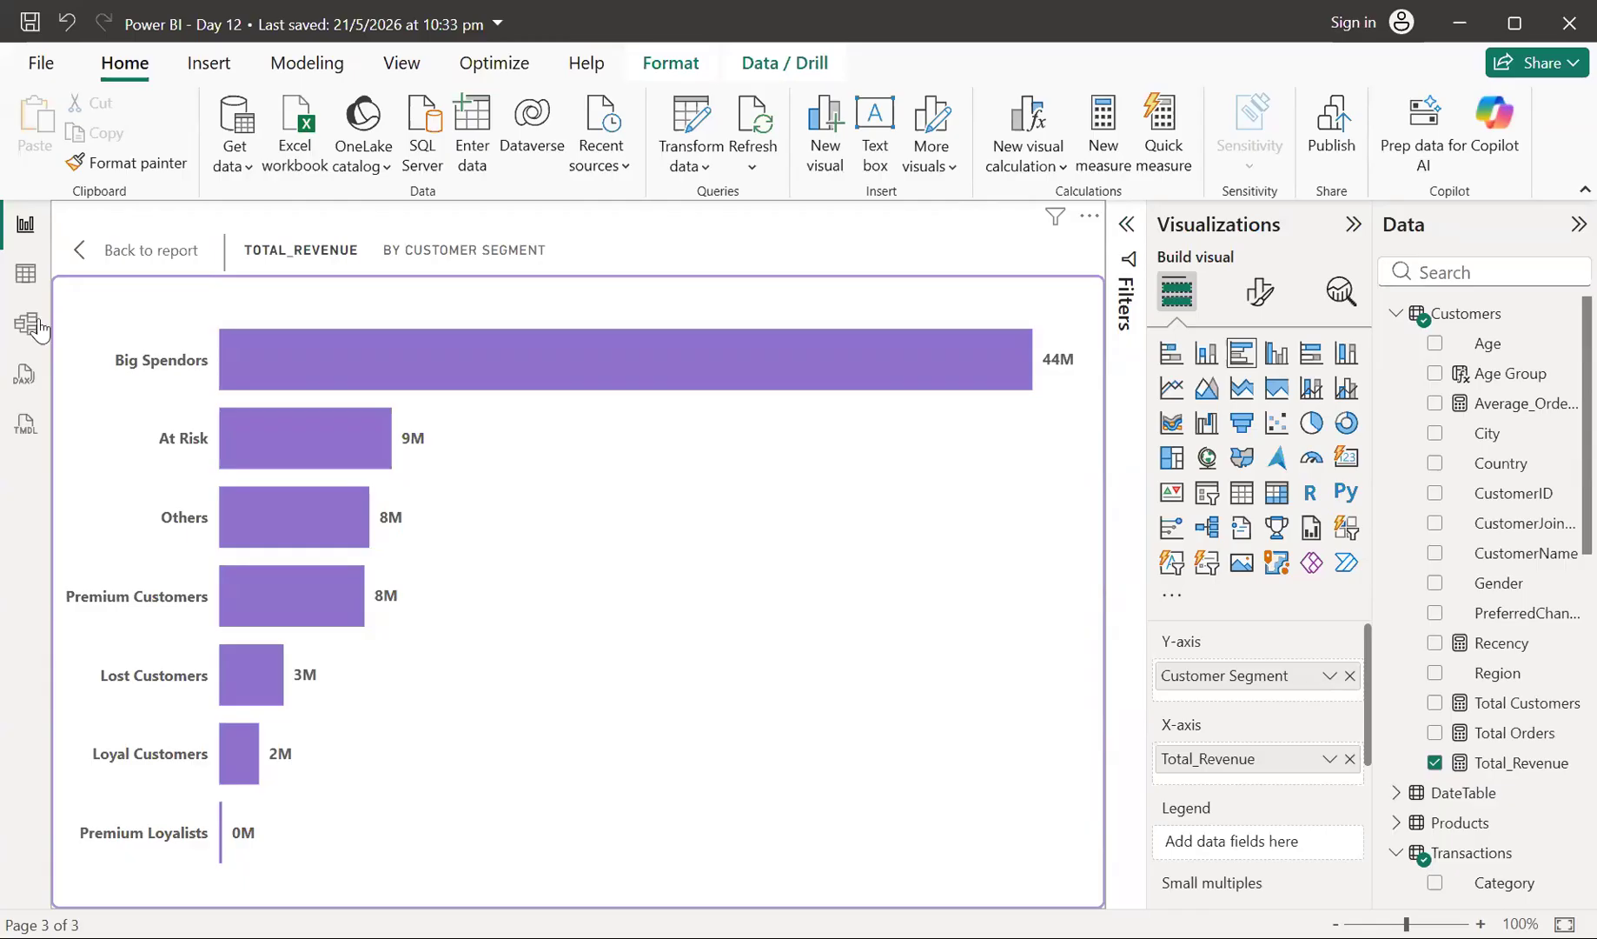
{"action": "left_click", "coordinate": [107, 257]}
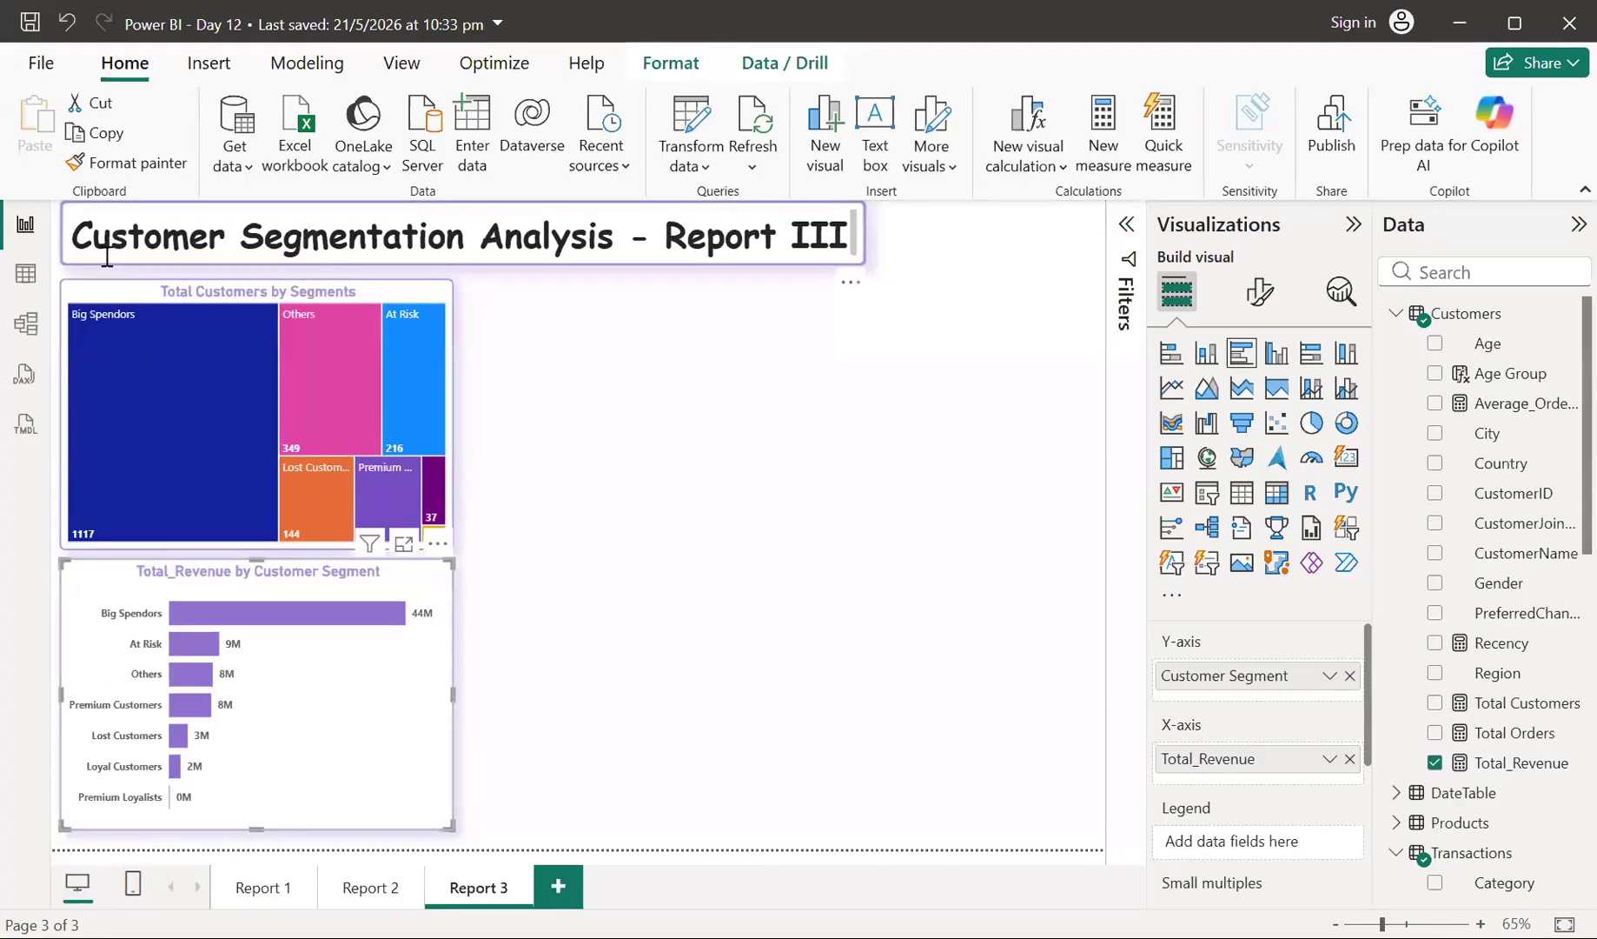
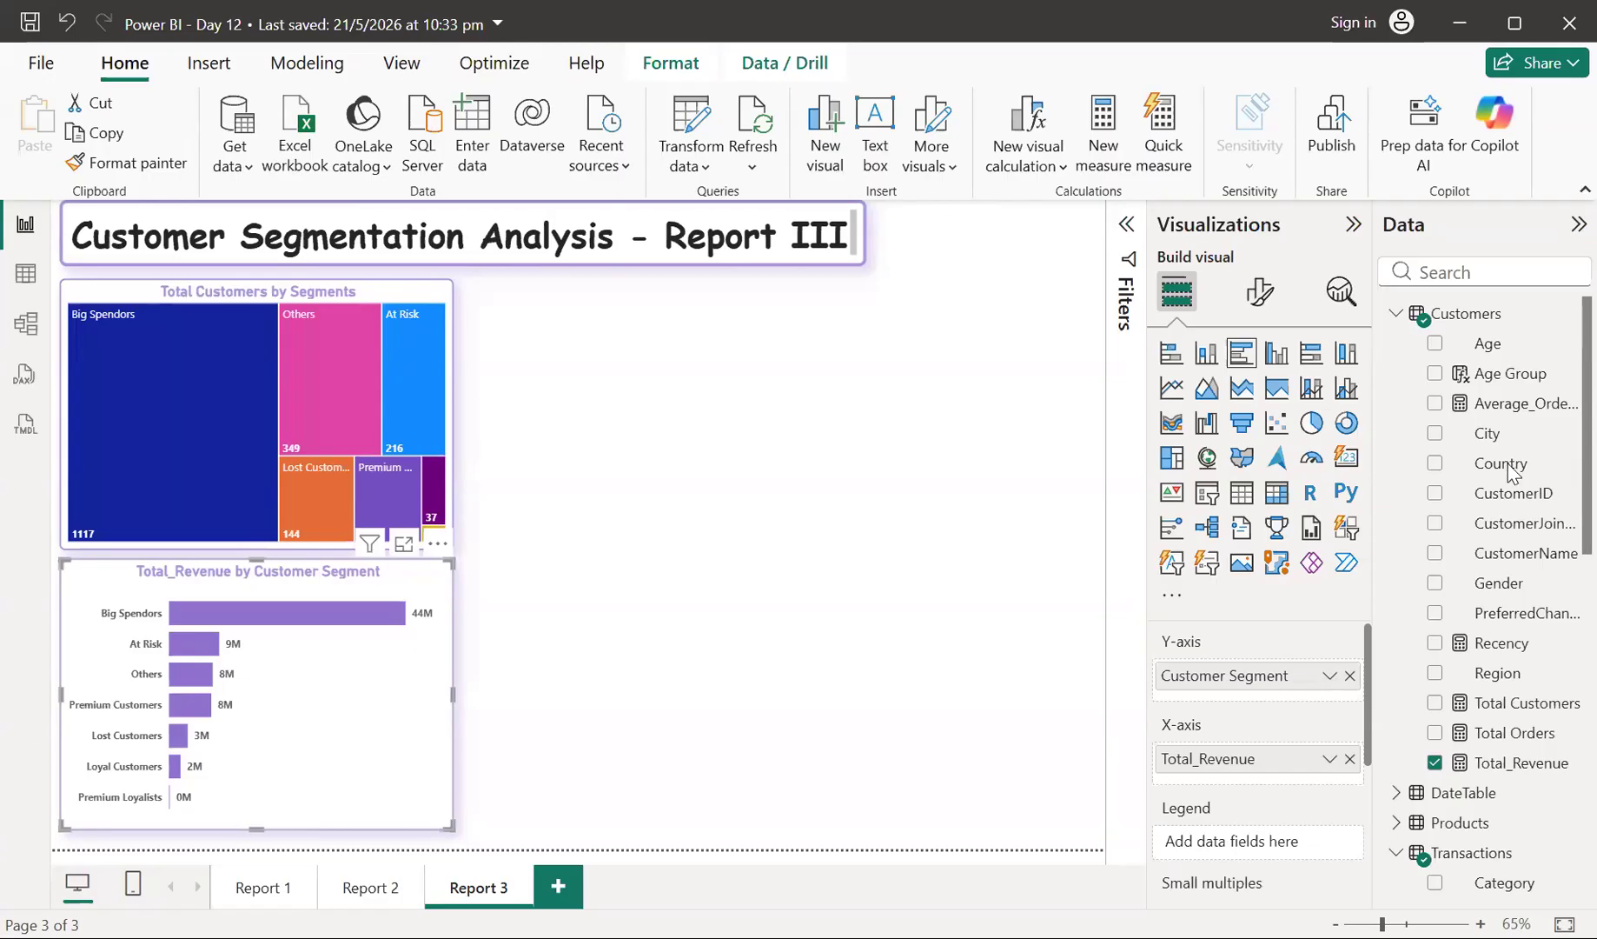
- Shift the revenue bar chart slightly down and extend the treemap's lower edge towards it, leaving no segment highlighted
{"action": "scroll", "coordinate": [1520, 672], "scroll_direction": "down", "scroll_amount": 6}
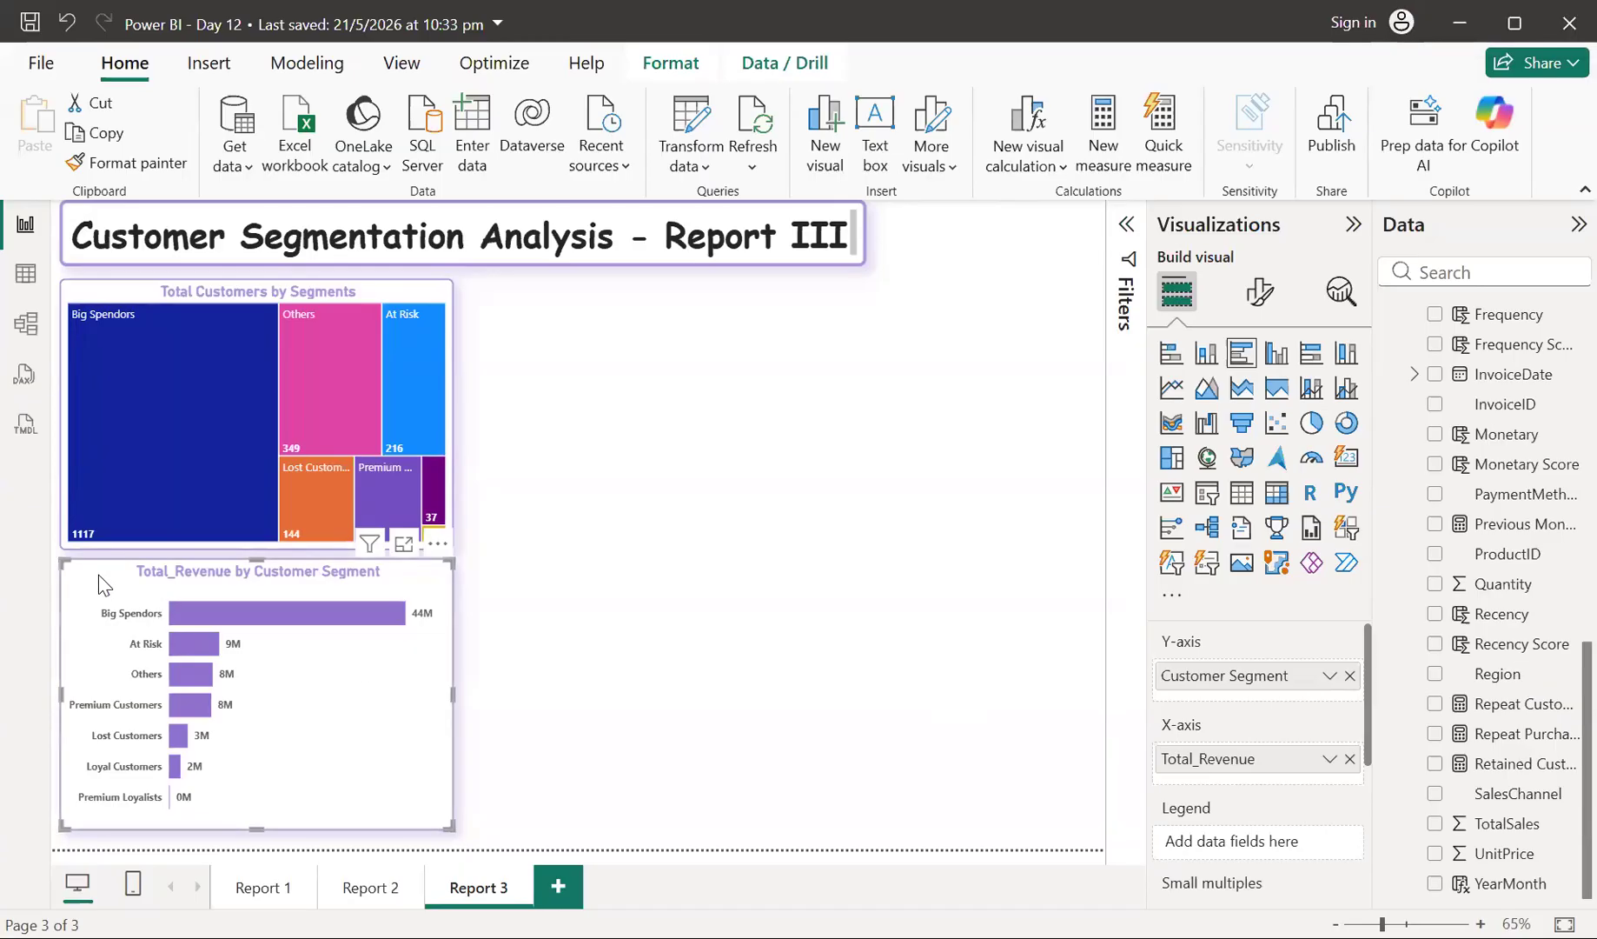
{"action": "left_click_drag", "start_coordinate": [100, 580], "coordinate": [98, 587]}
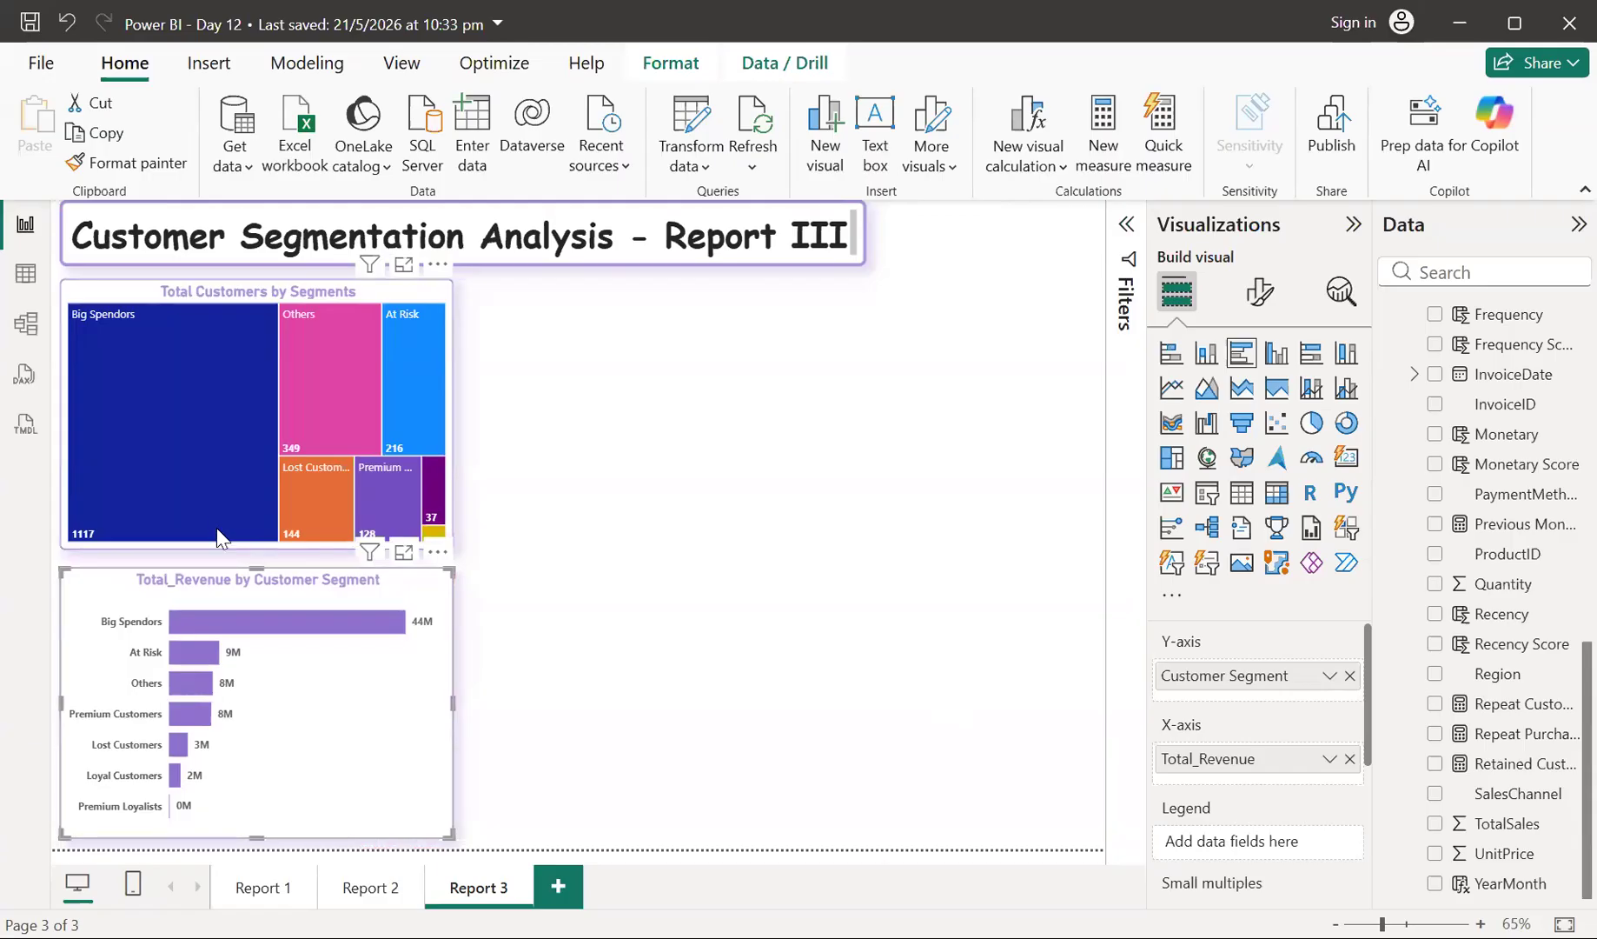
{"action": "left_click", "coordinate": [251, 533]}
{"action": "left_click_drag", "start_coordinate": [252, 549], "coordinate": [253, 556]}
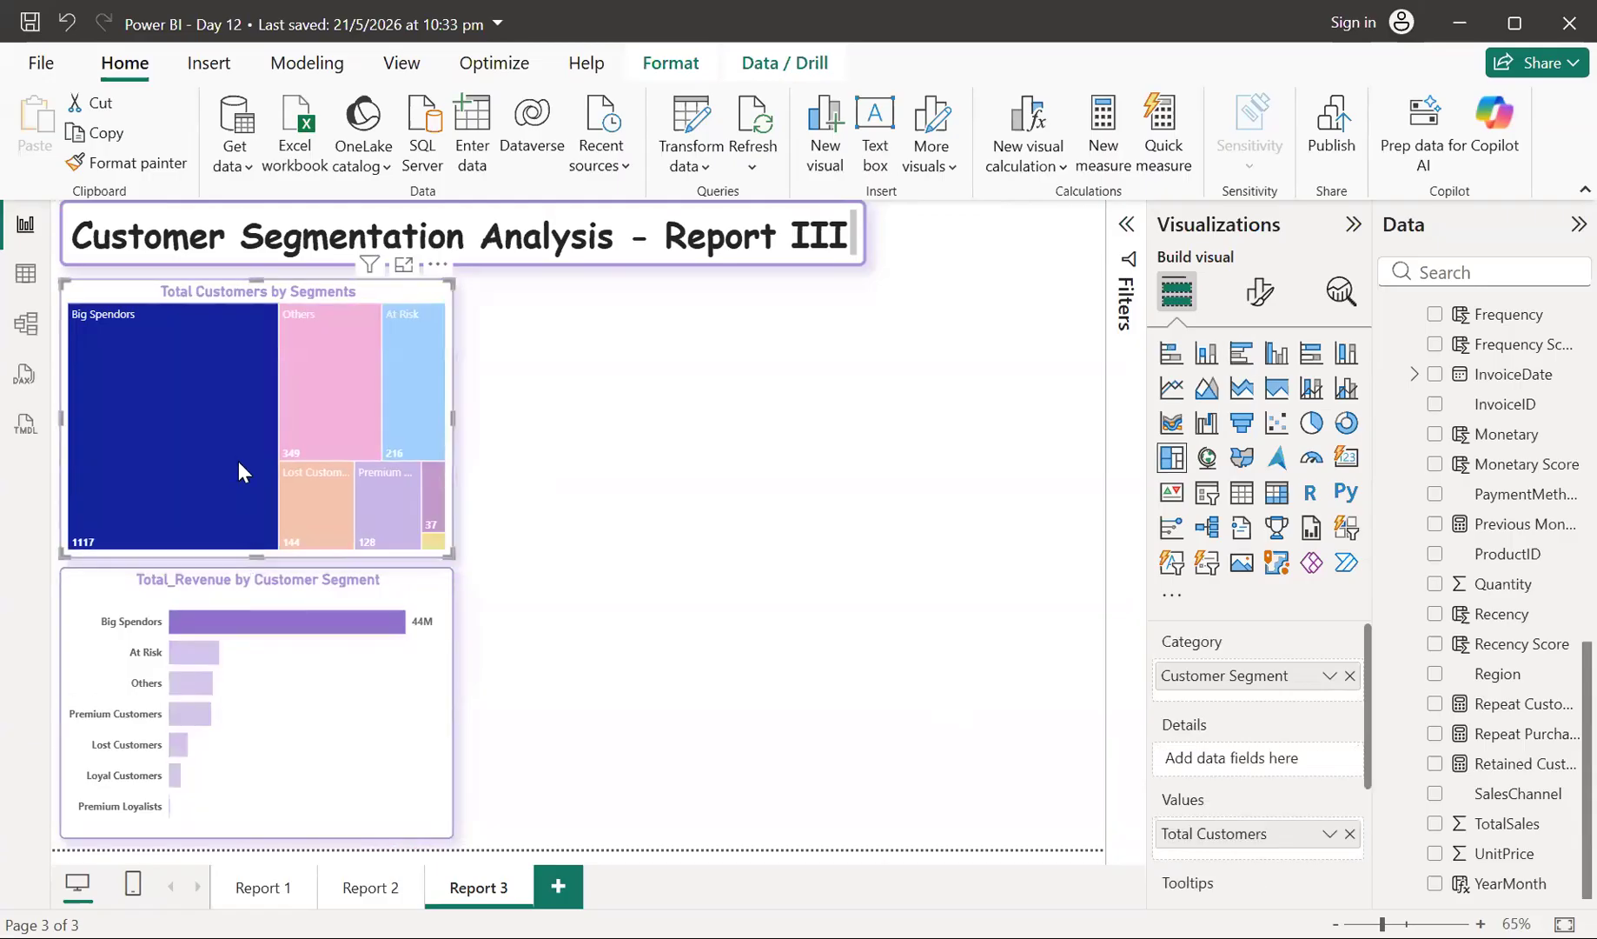
{"action": "left_click", "coordinate": [235, 457]}
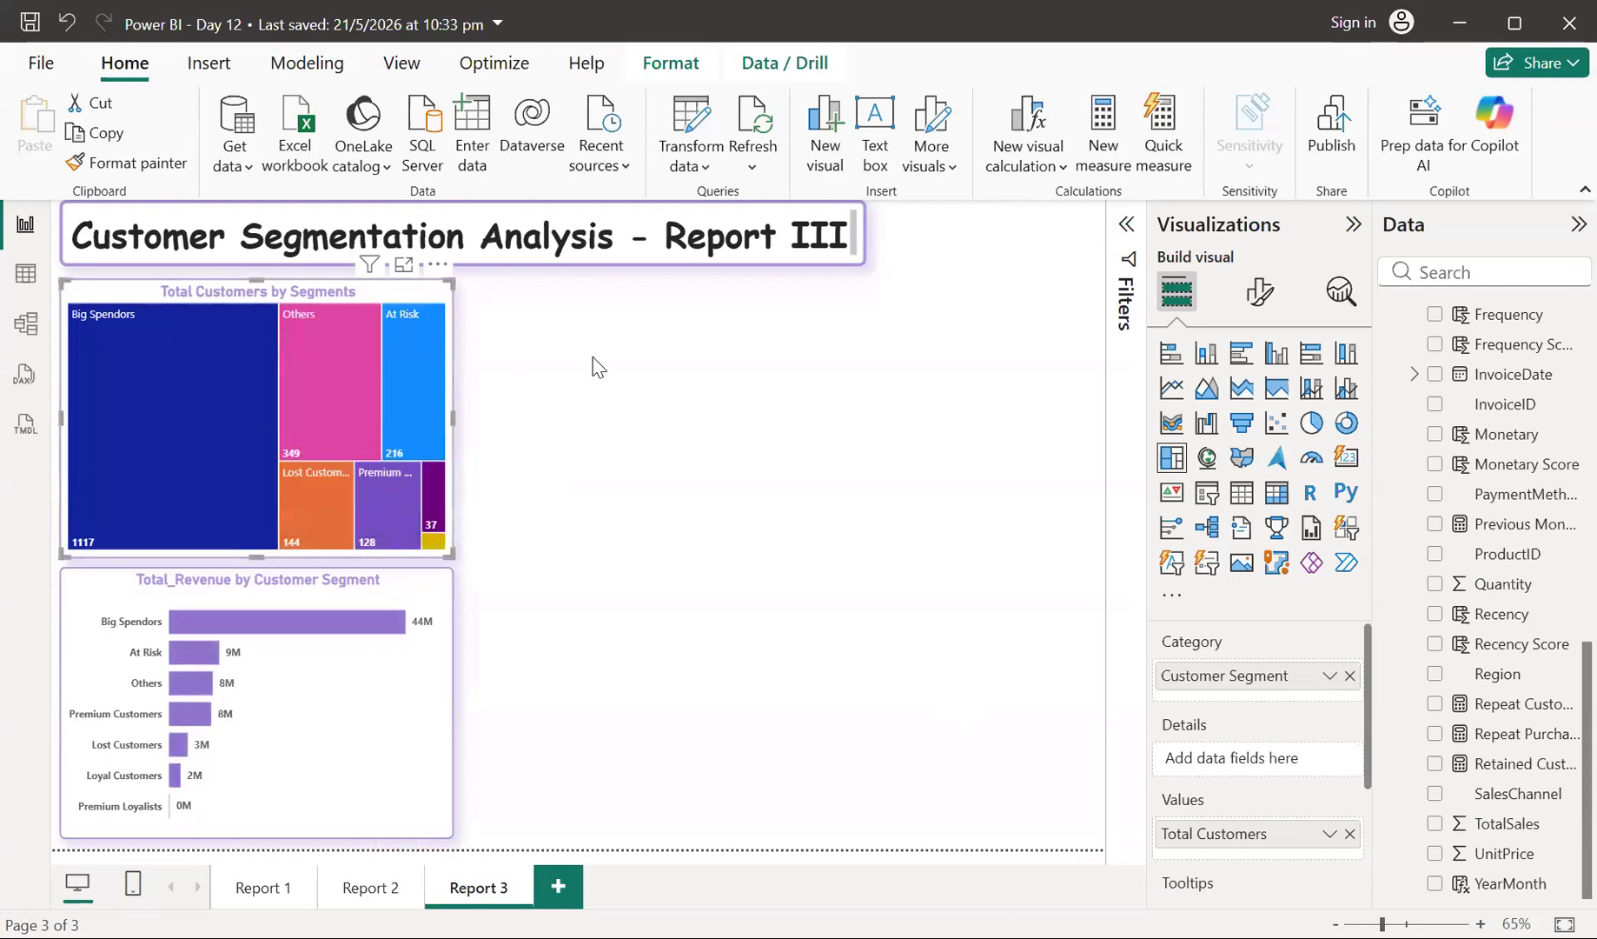
{"action": "left_click", "coordinate": [599, 366]}
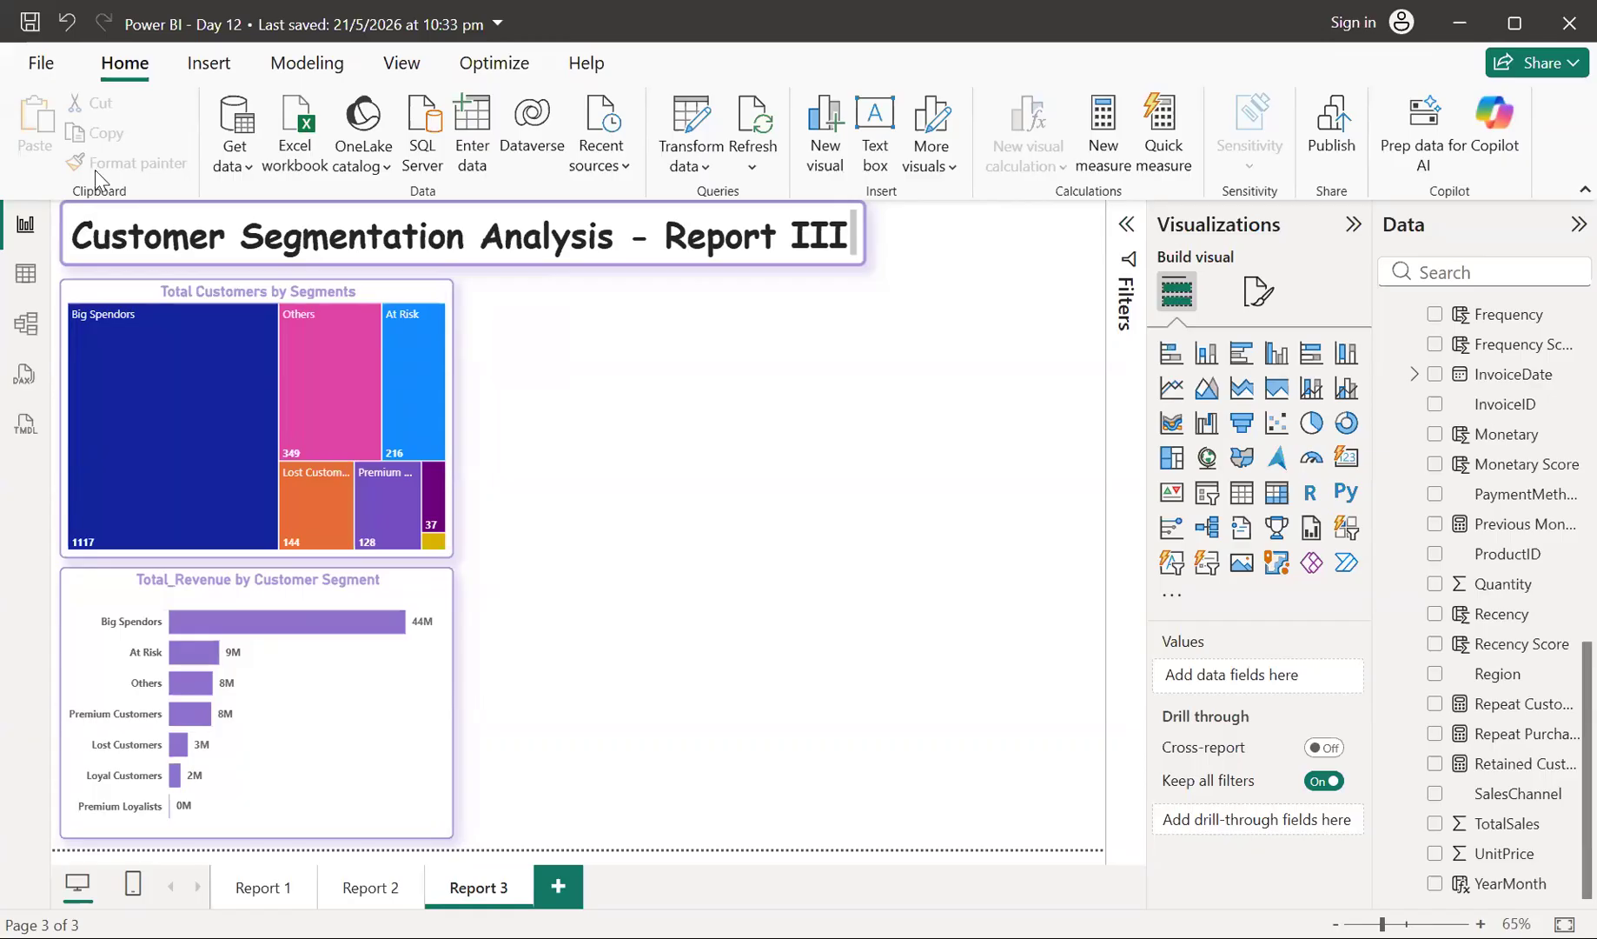
- Set the treemap's background transparency to 100%
{"action": "left_click", "coordinate": [149, 291]}
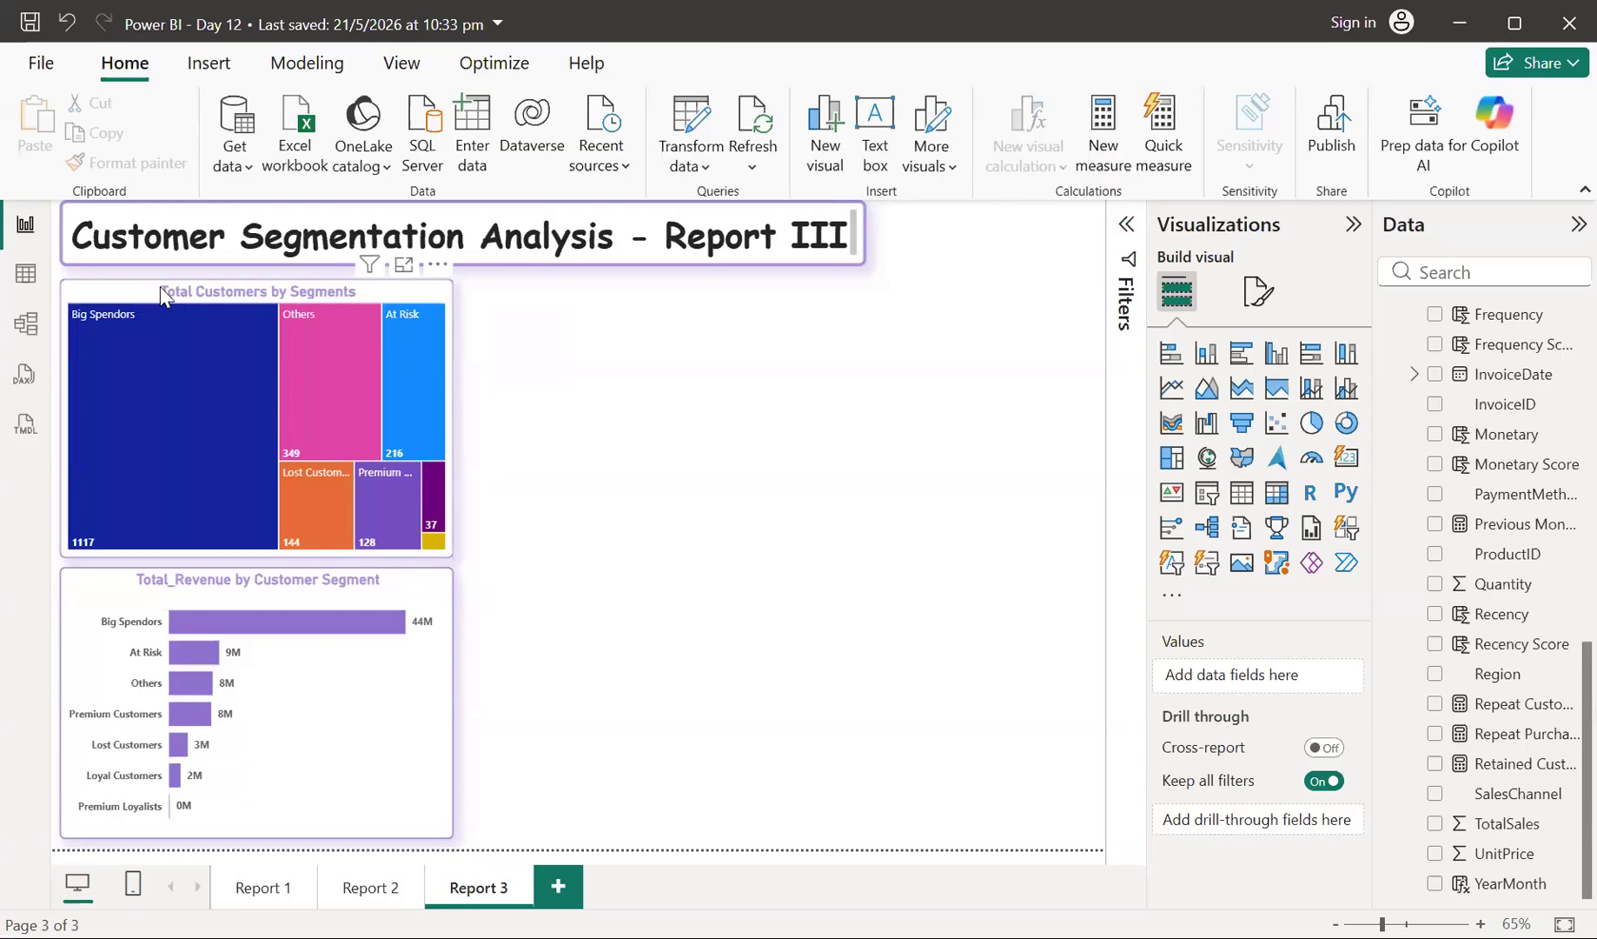
{"action": "left_click", "coordinate": [1262, 300]}
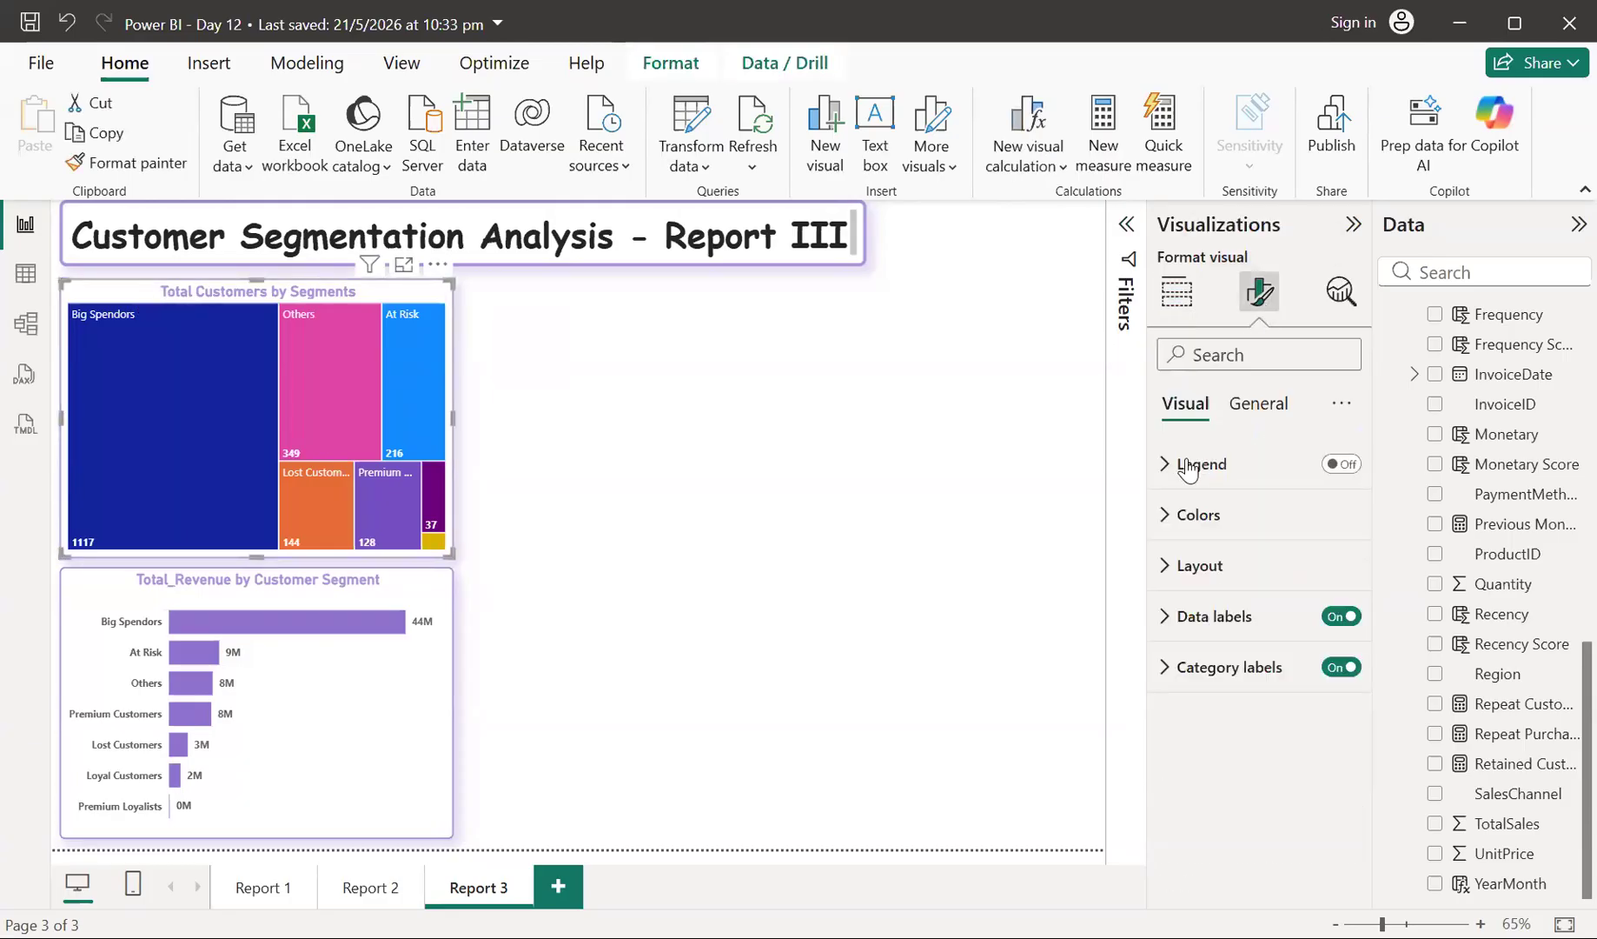
{"action": "left_click", "coordinate": [1260, 405]}
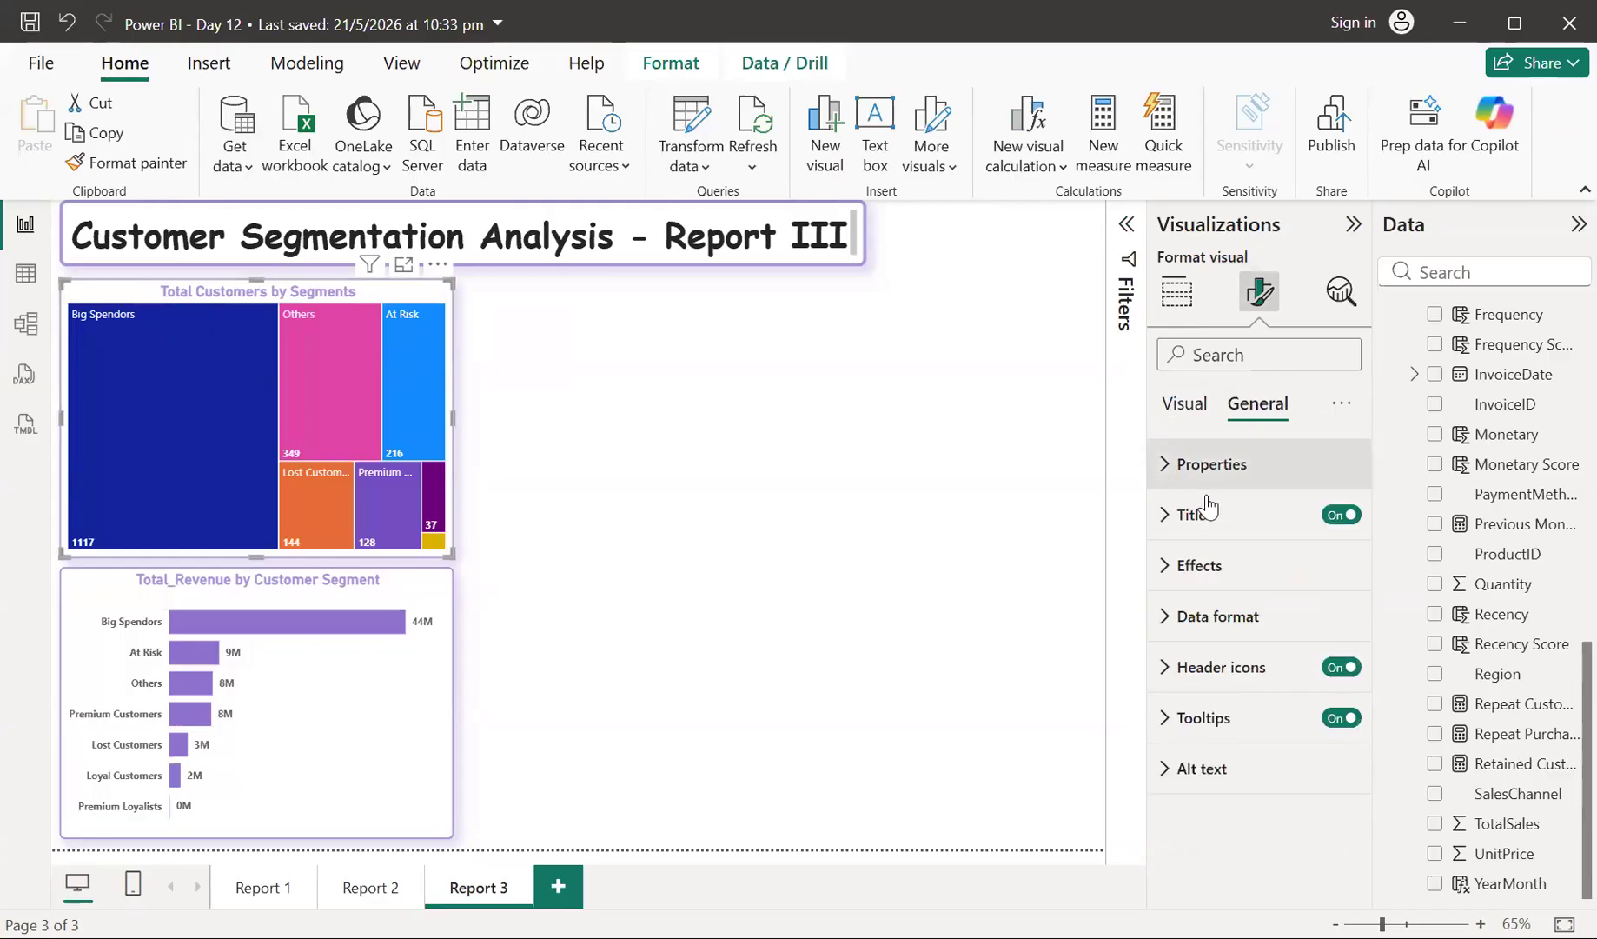
{"action": "left_click", "coordinate": [1193, 565]}
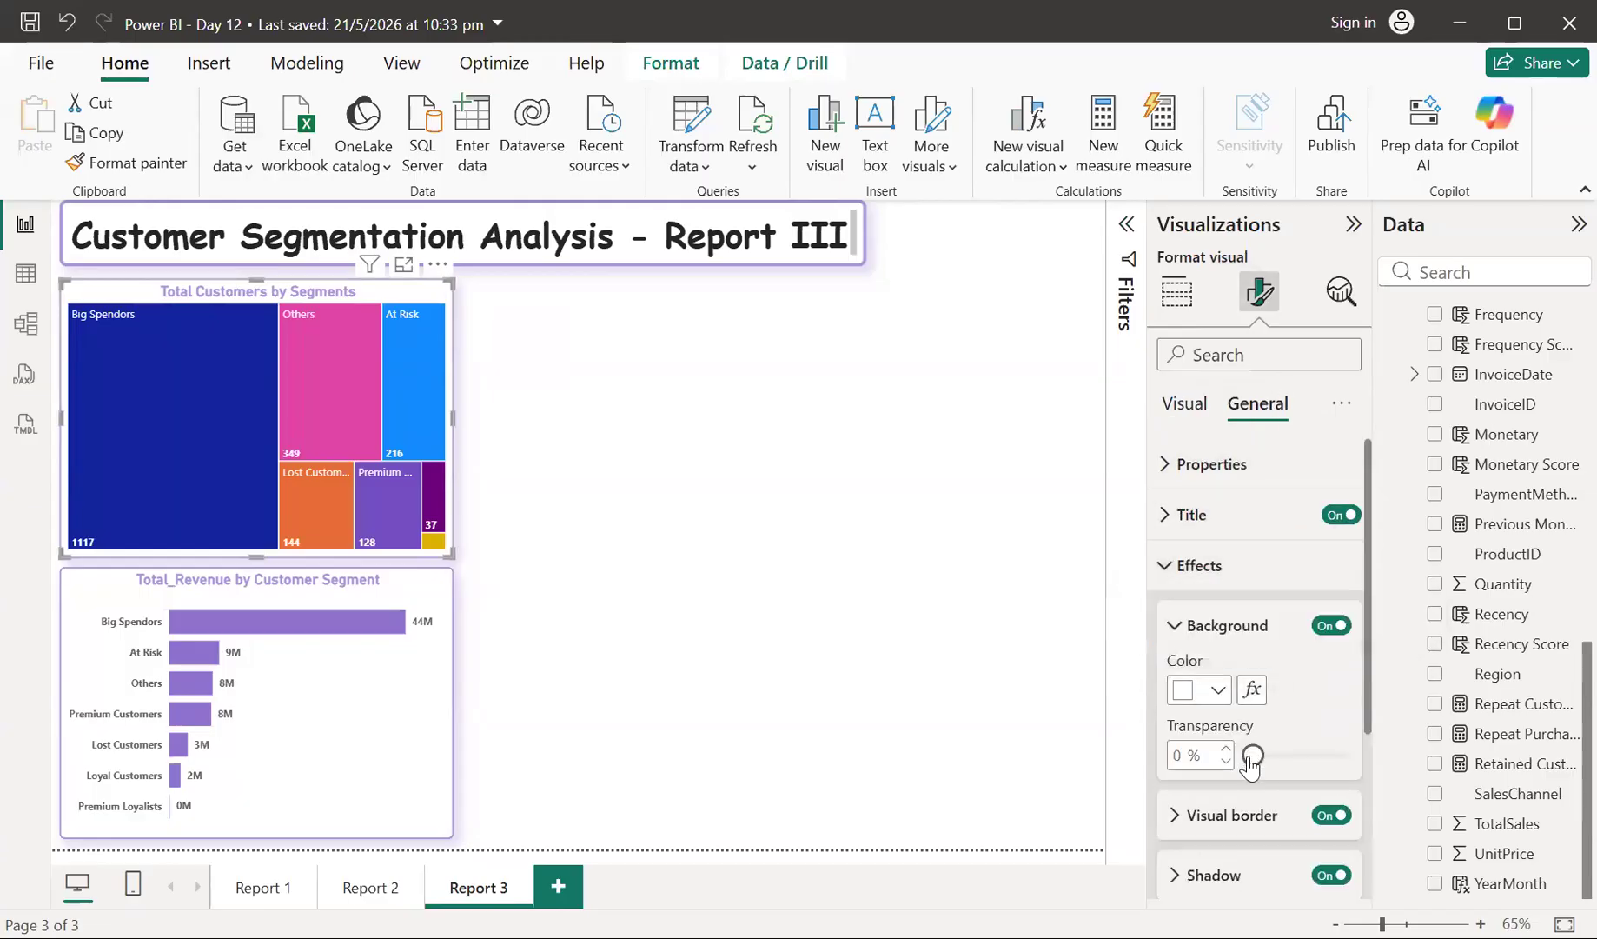
{"action": "left_click_drag", "start_coordinate": [1251, 758], "coordinate": [1353, 765]}
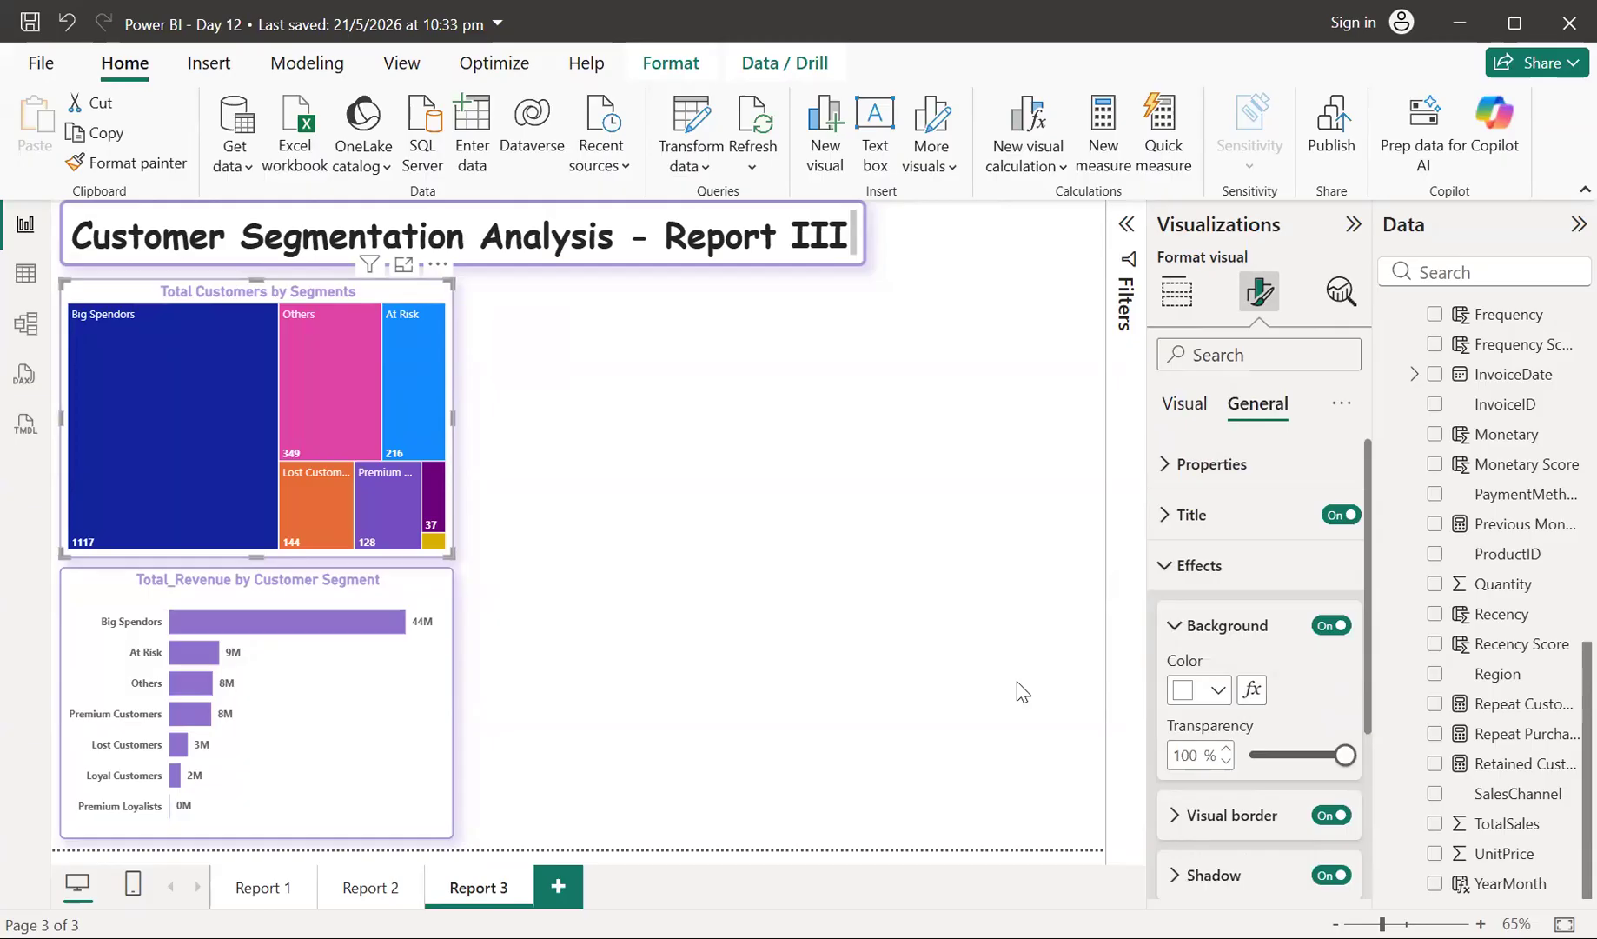
- Set the background transparency of the revenue bar chart to 100%, matching the treemap
{"action": "mouse_move", "coordinate": [1344, 754]}
{"action": "left_mouse_down"}
{"action": "mouse_move", "coordinate": [1312, 753]}
{"action": "mouse_move", "coordinate": [1348, 754]}
{"action": "left_mouse_up"}
{"action": "left_click", "coordinate": [1165, 566]}
{"action": "left_click", "coordinate": [908, 603]}
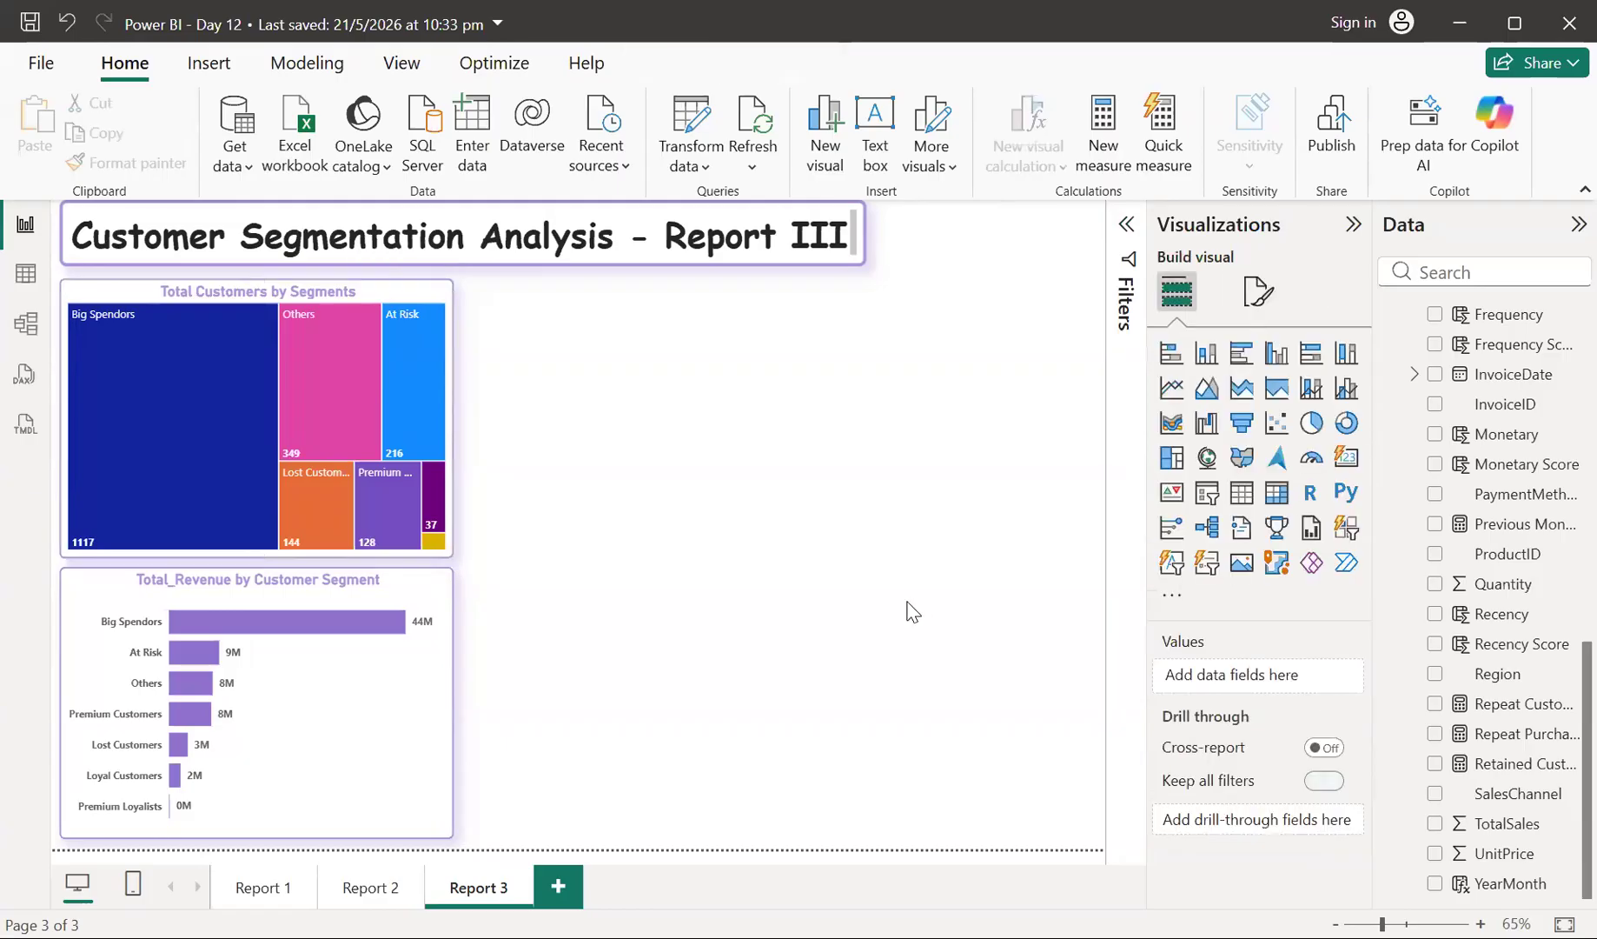
{"action": "left_click", "coordinate": [382, 302]}
{"action": "left_click", "coordinate": [414, 594]}
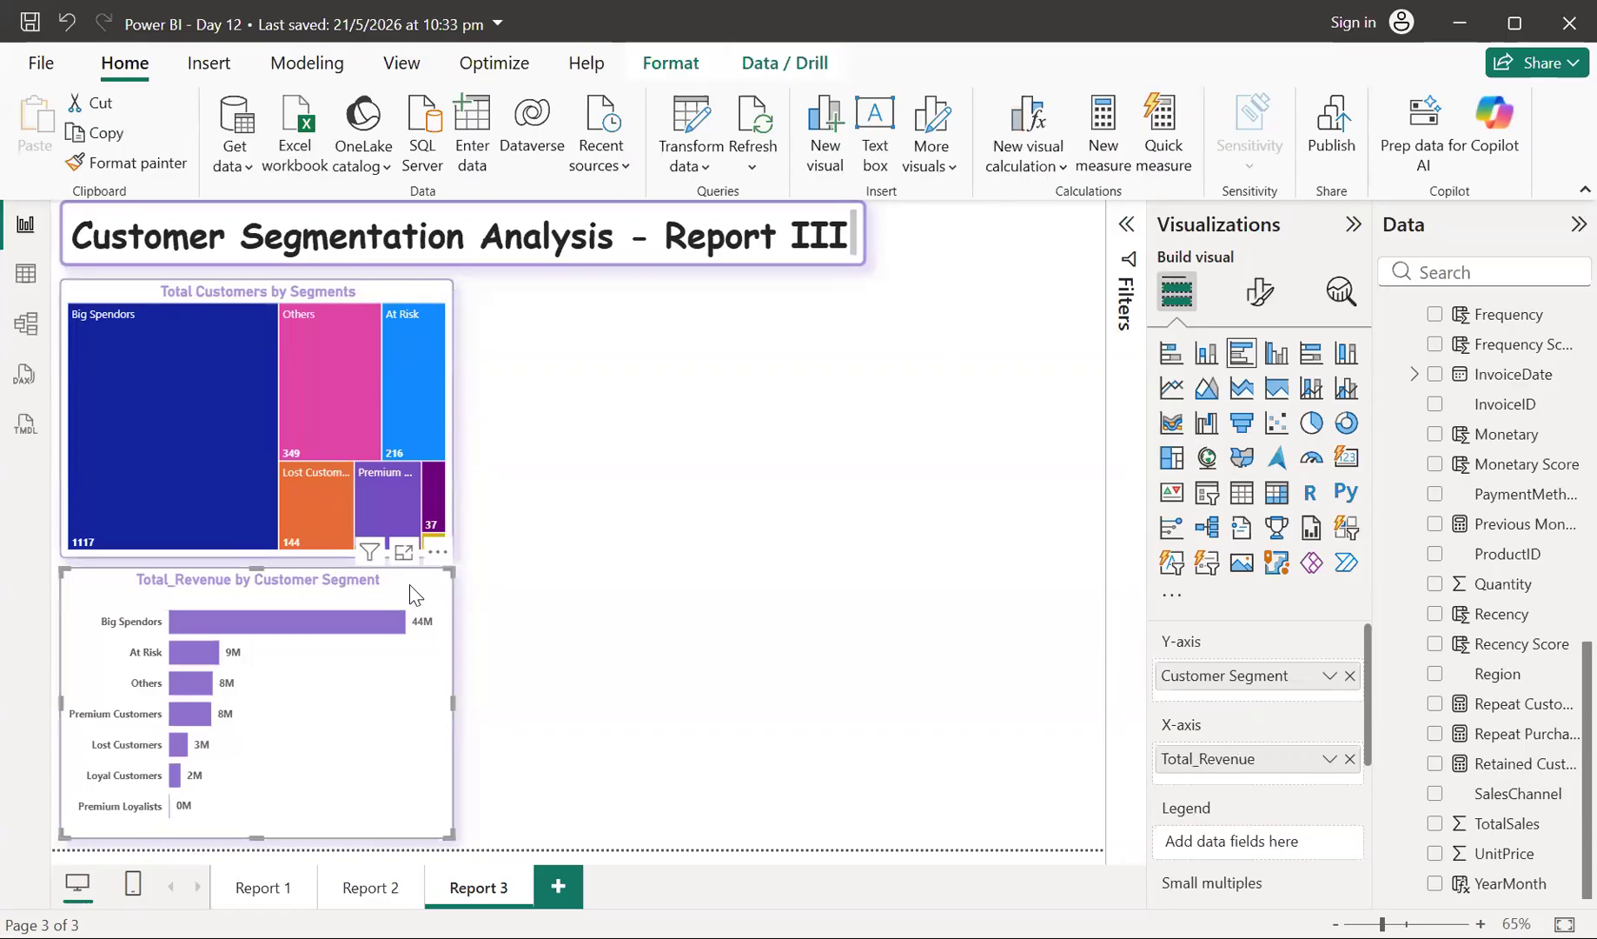
{"action": "left_click", "coordinate": [1260, 292]}
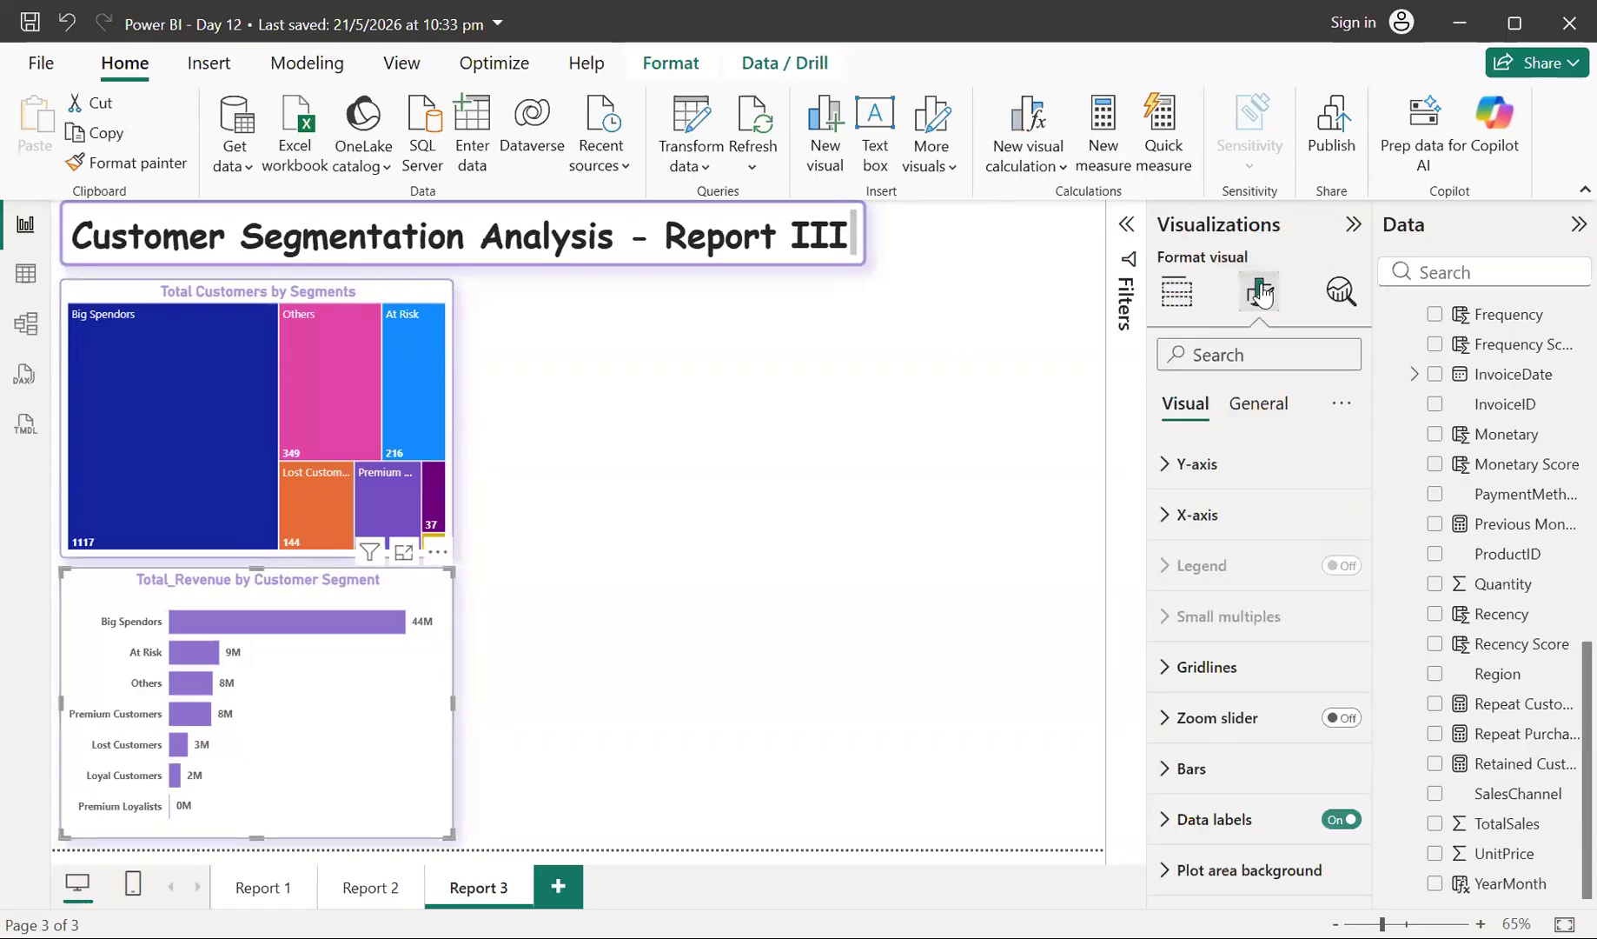
{"action": "left_click", "coordinate": [1260, 407]}
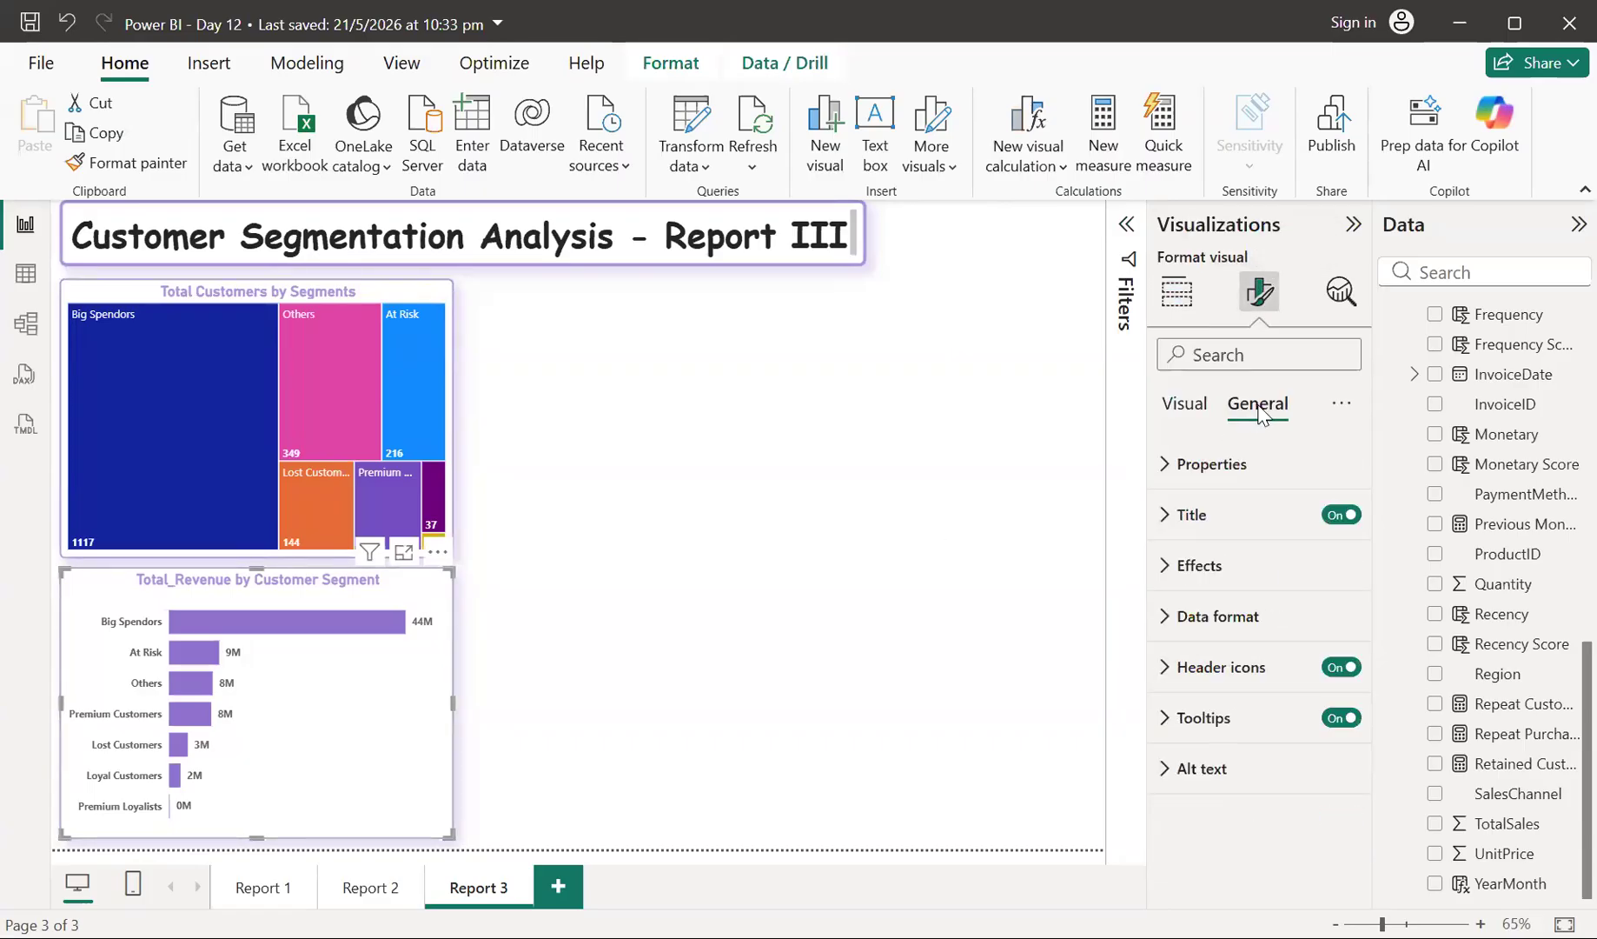
{"action": "left_click", "coordinate": [1192, 565]}
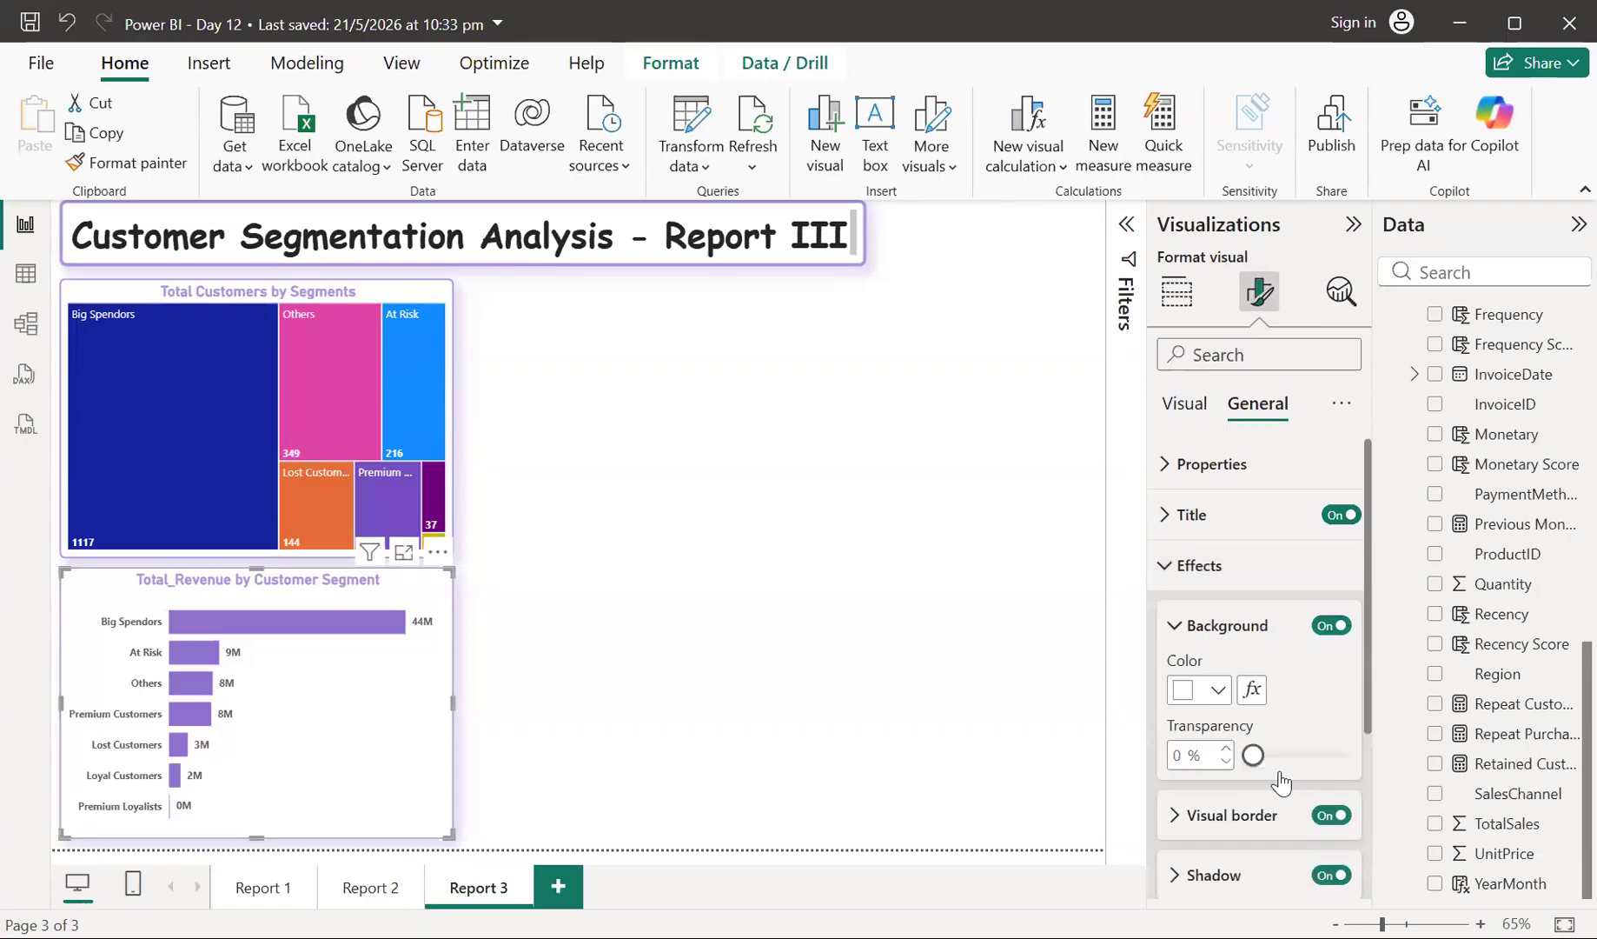
{"action": "left_click_drag", "start_coordinate": [1253, 755], "coordinate": [1356, 782]}
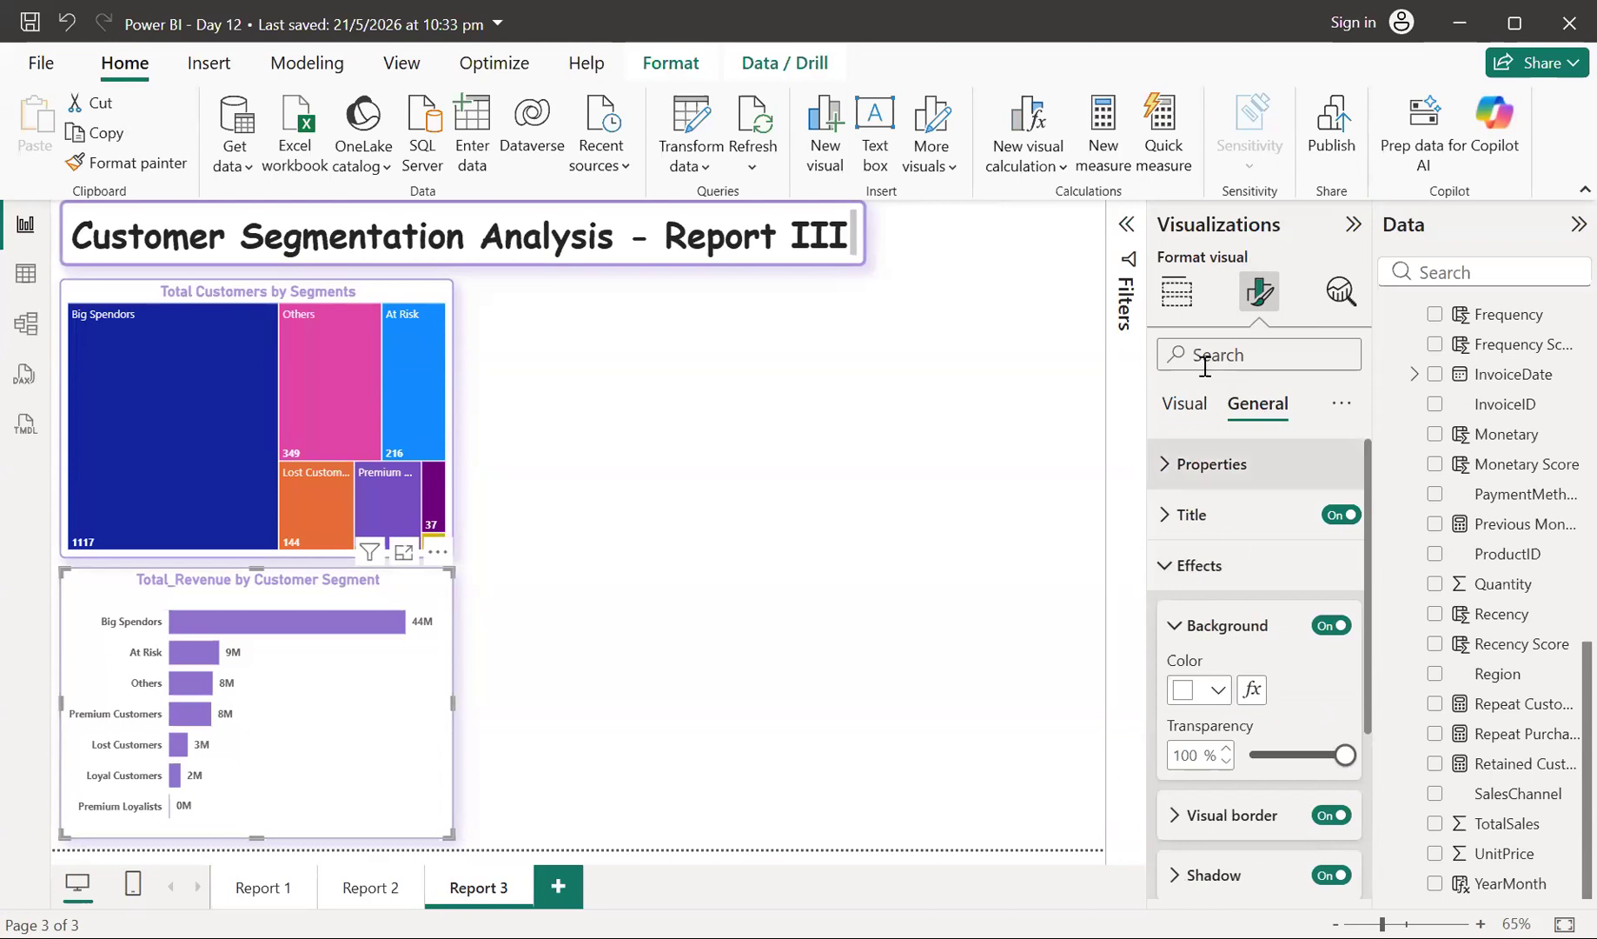
- Review the revenue bar chart's general effects settings for background, visual border and shadow, leaving no visual selected
{"action": "left_click", "coordinate": [1173, 304]}
{"action": "left_click", "coordinate": [1171, 308]}
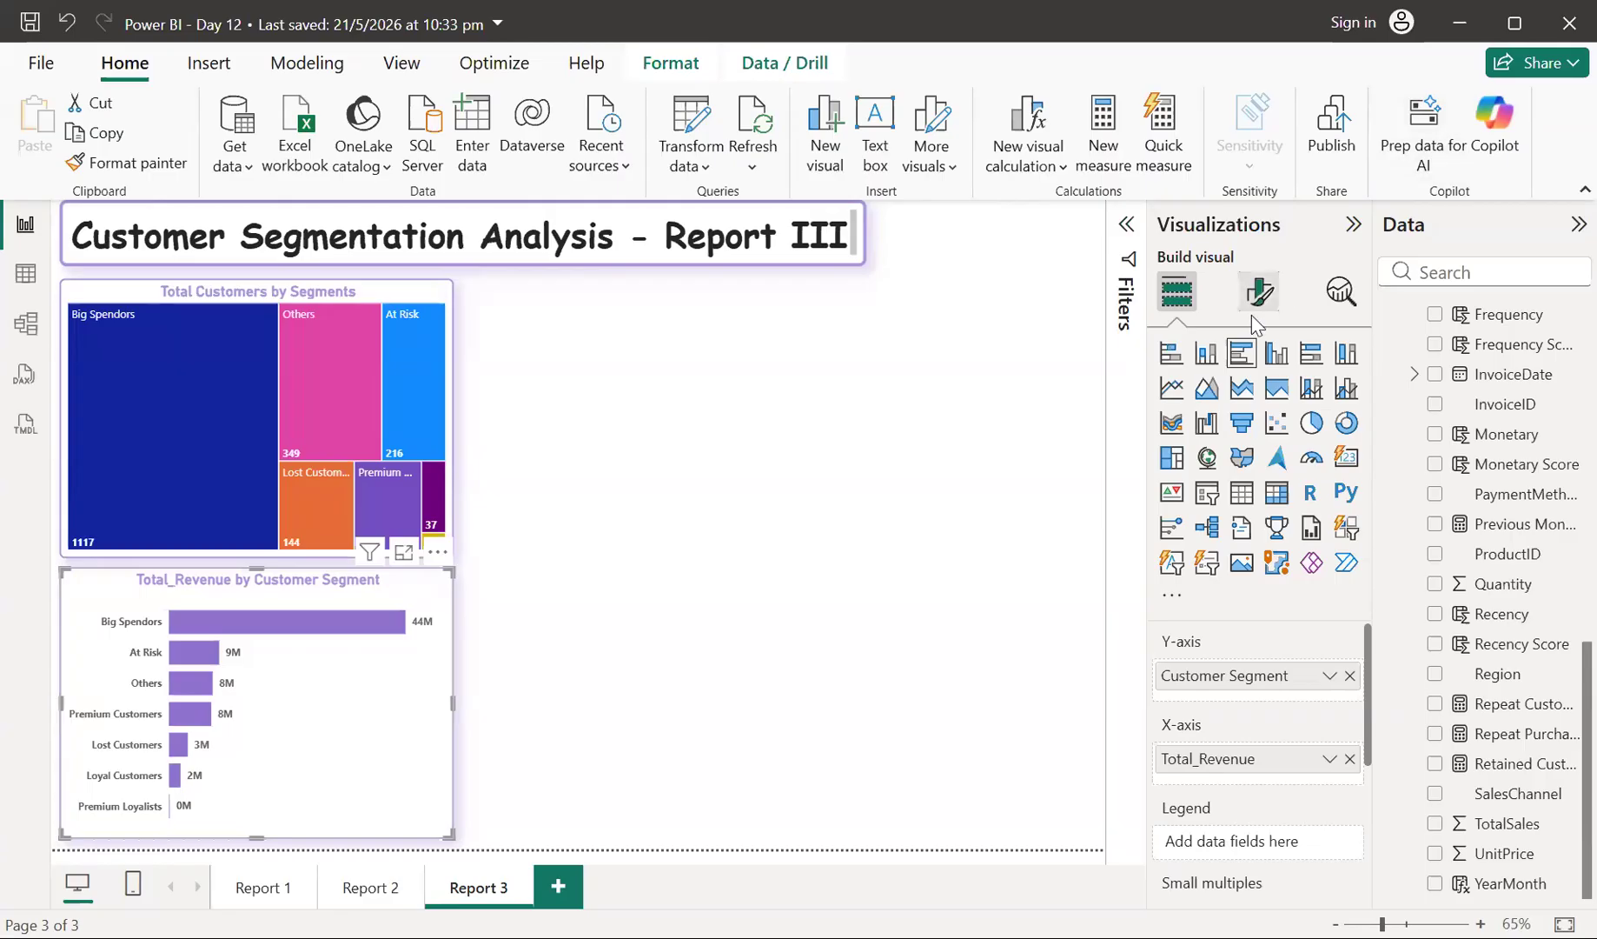
{"action": "left_click", "coordinate": [1257, 292]}
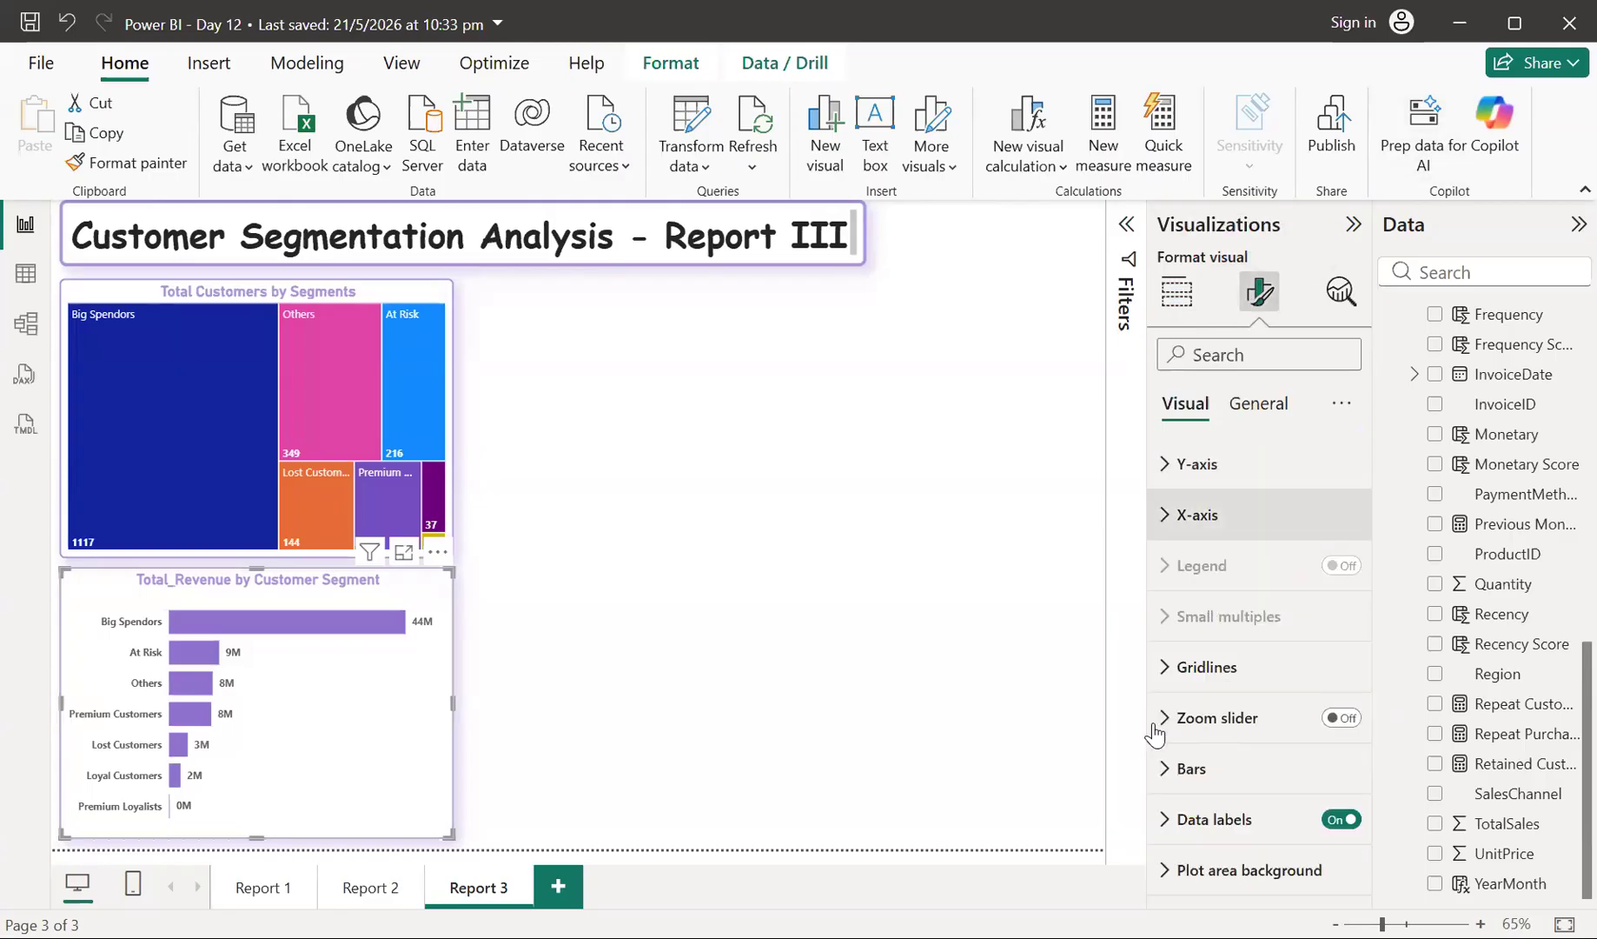
{"action": "left_click", "coordinate": [1238, 402]}
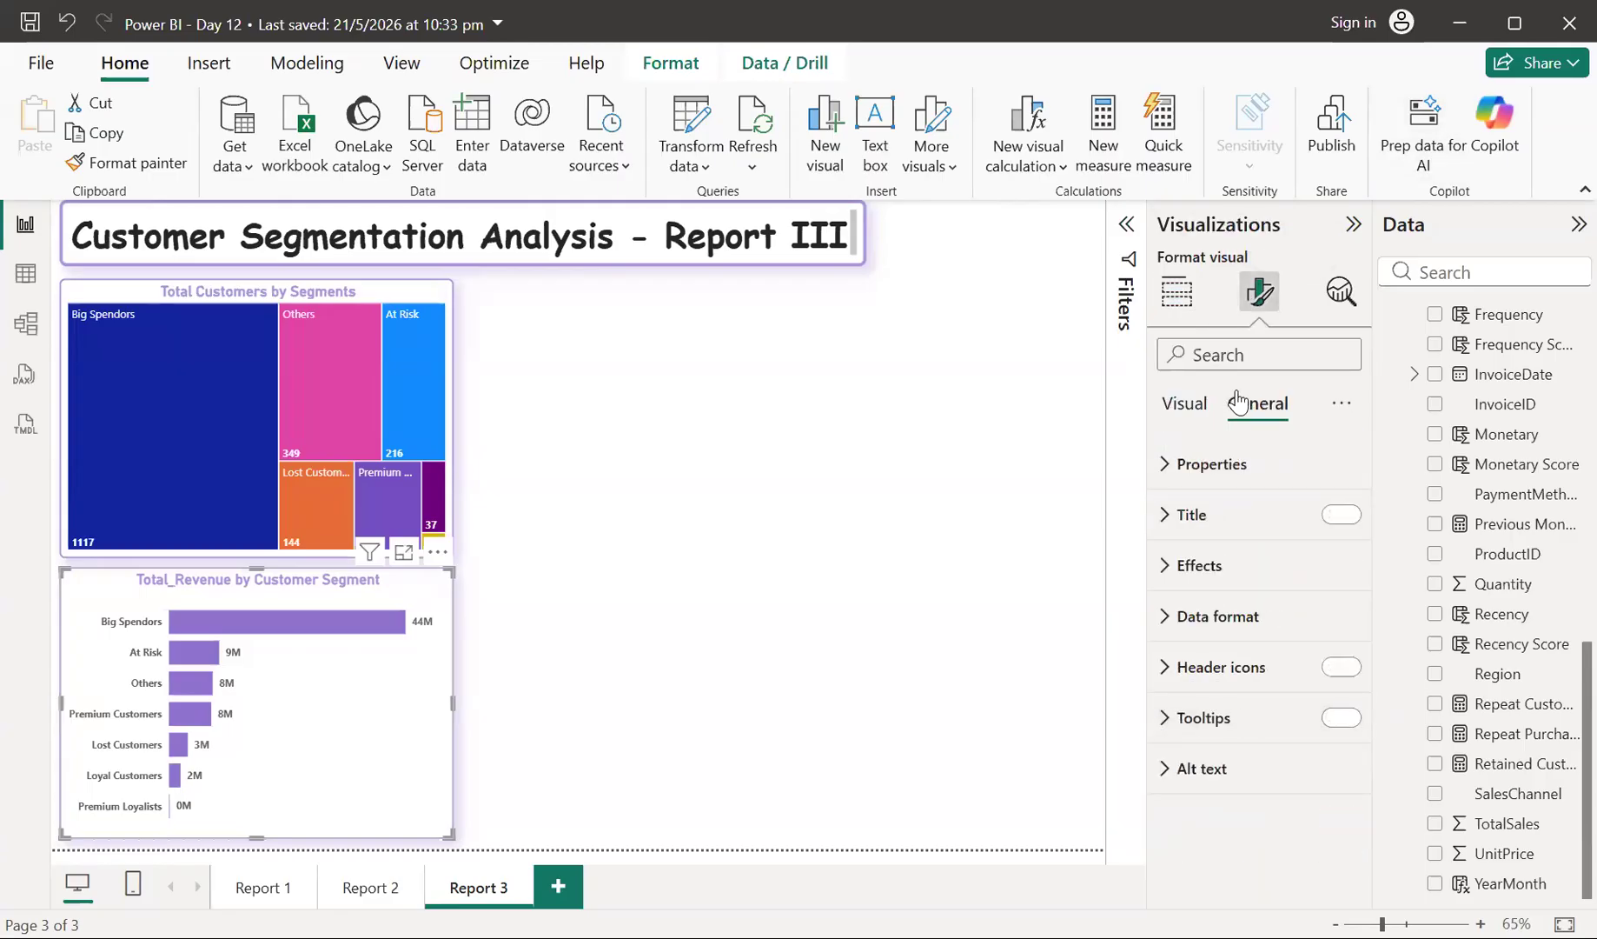
{"action": "left_click", "coordinate": [1162, 593]}
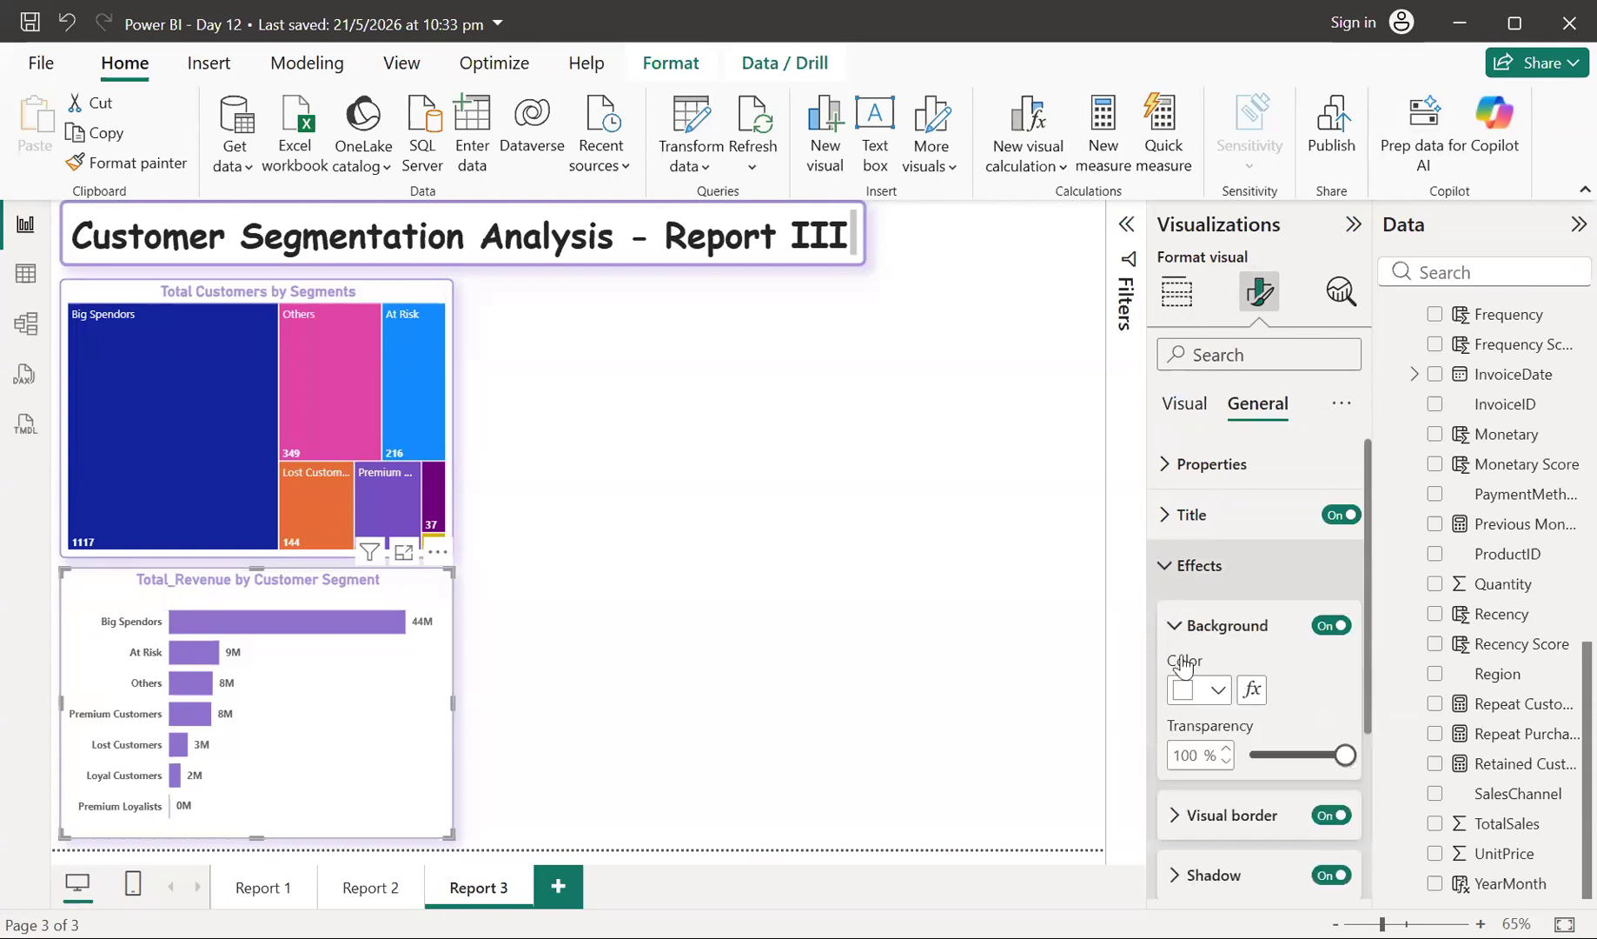
{"action": "left_click_drag", "start_coordinate": [1345, 755], "coordinate": [1412, 725]}
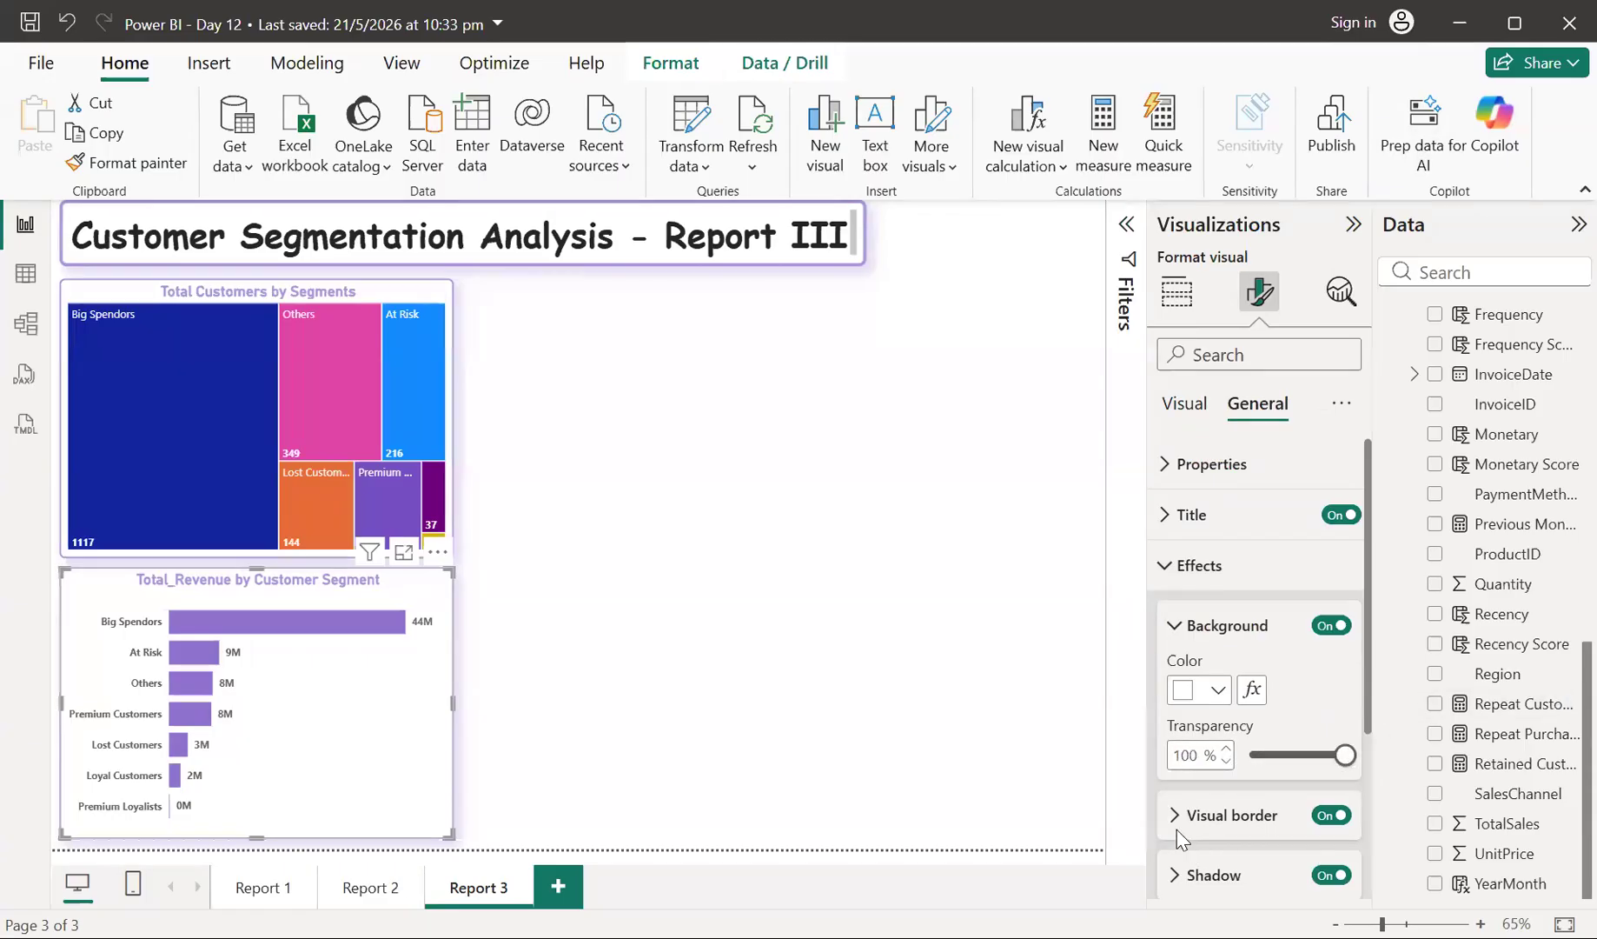
{"action": "scroll", "coordinate": [1165, 795], "scroll_direction": "down", "scroll_amount": 3}
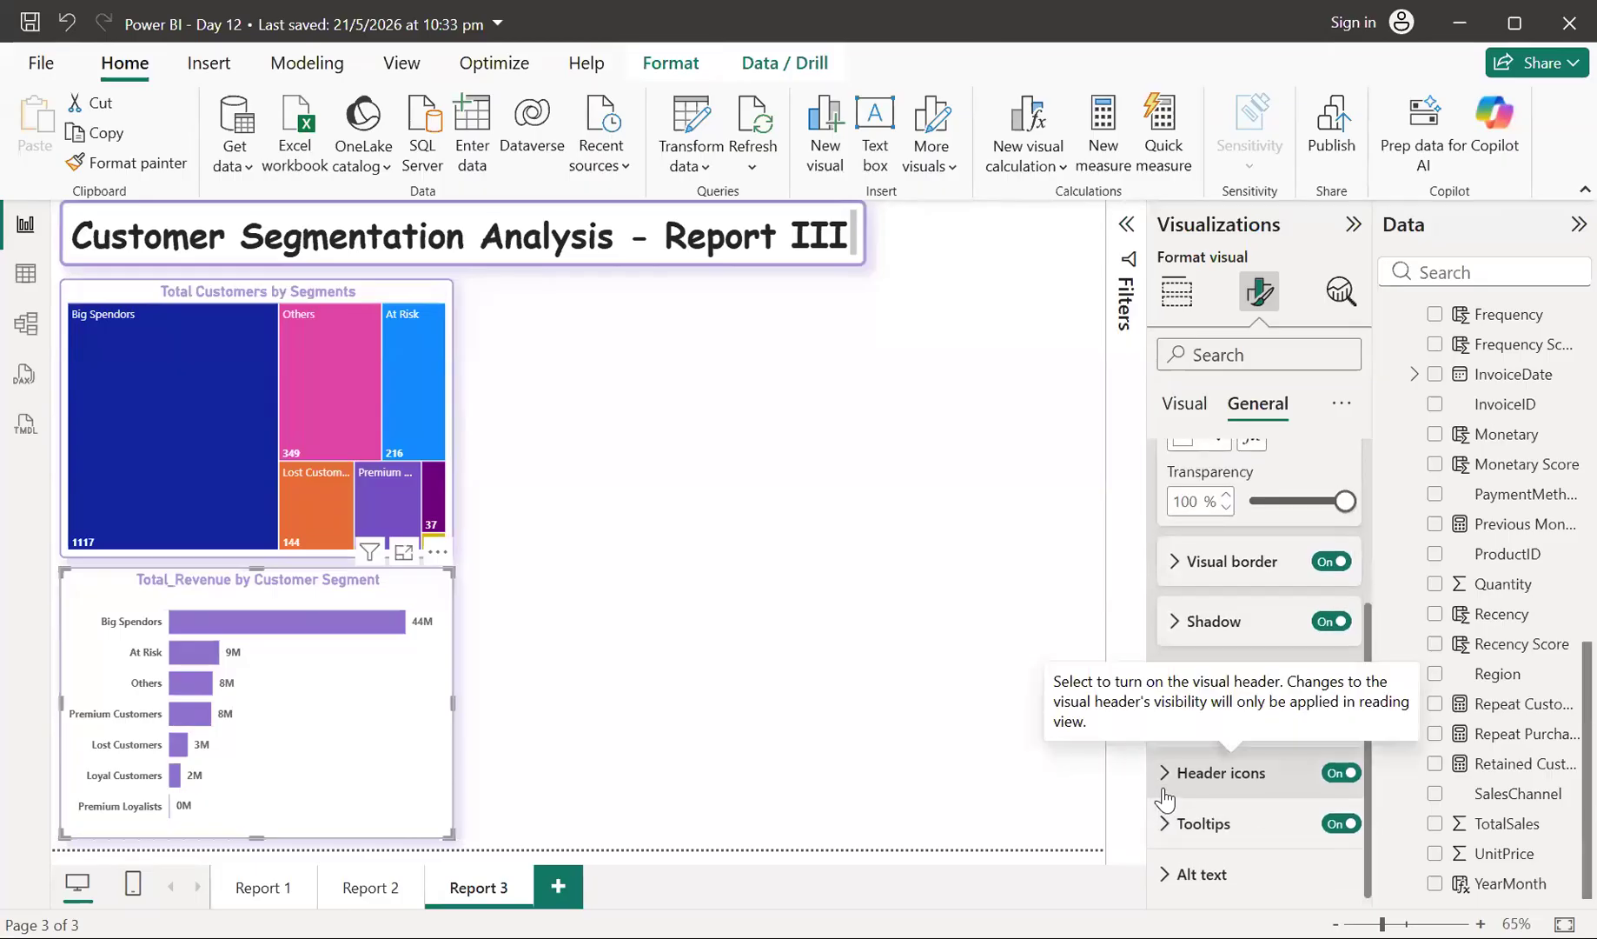
{"action": "scroll", "coordinate": [1169, 793], "scroll_direction": "up", "scroll_amount": 3}
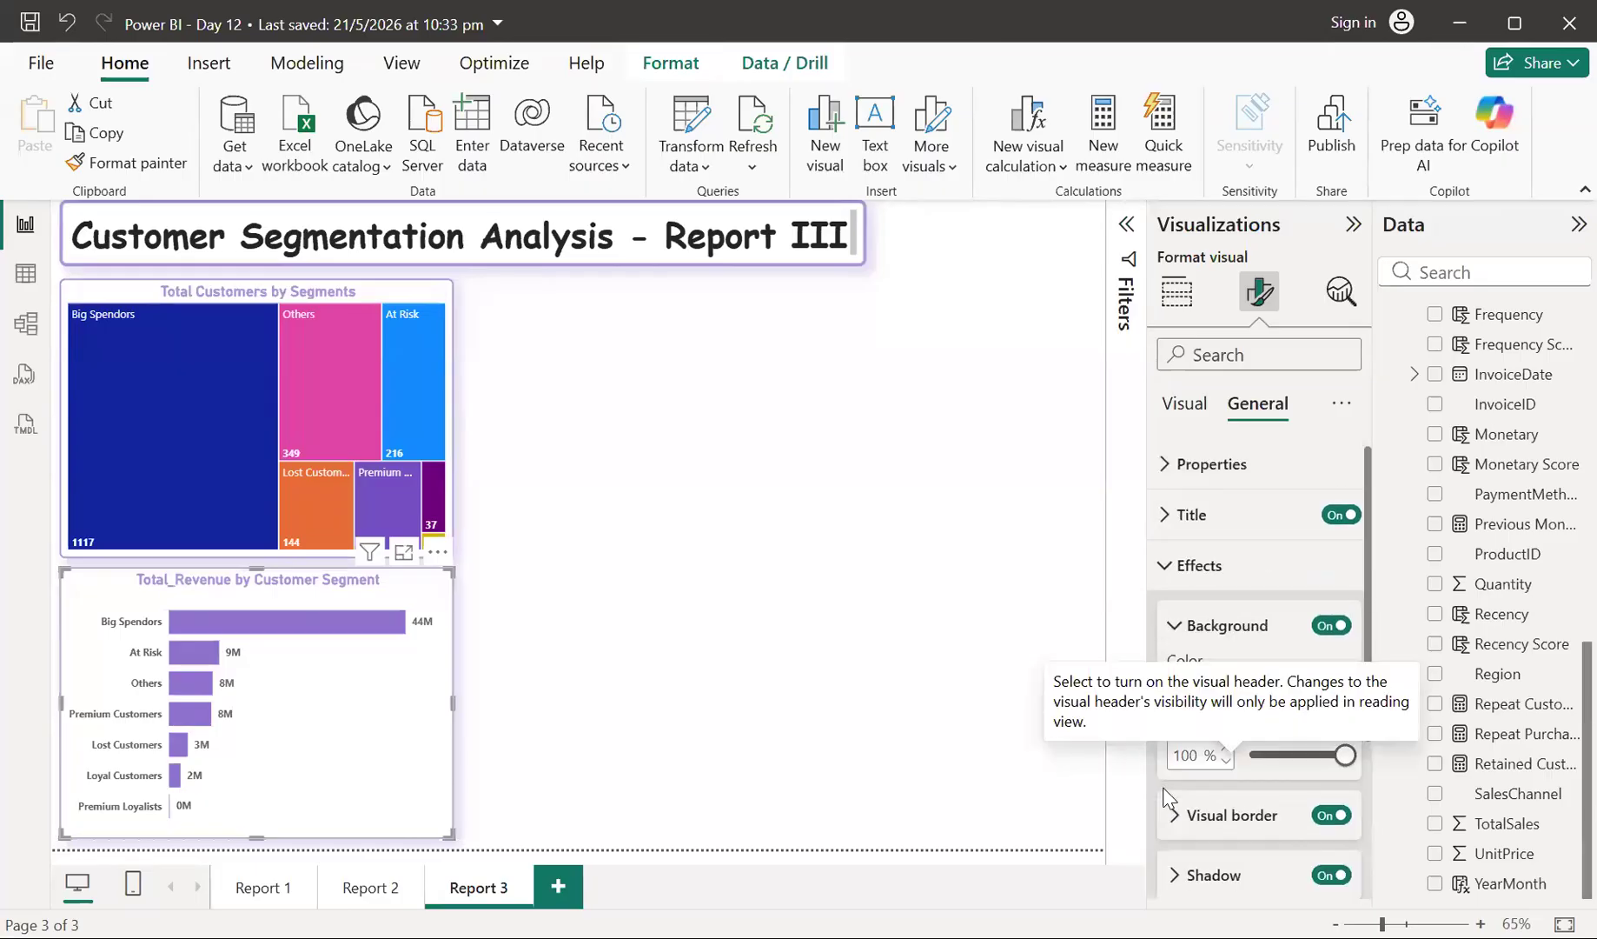
{"action": "left_click", "coordinate": [1169, 569]}
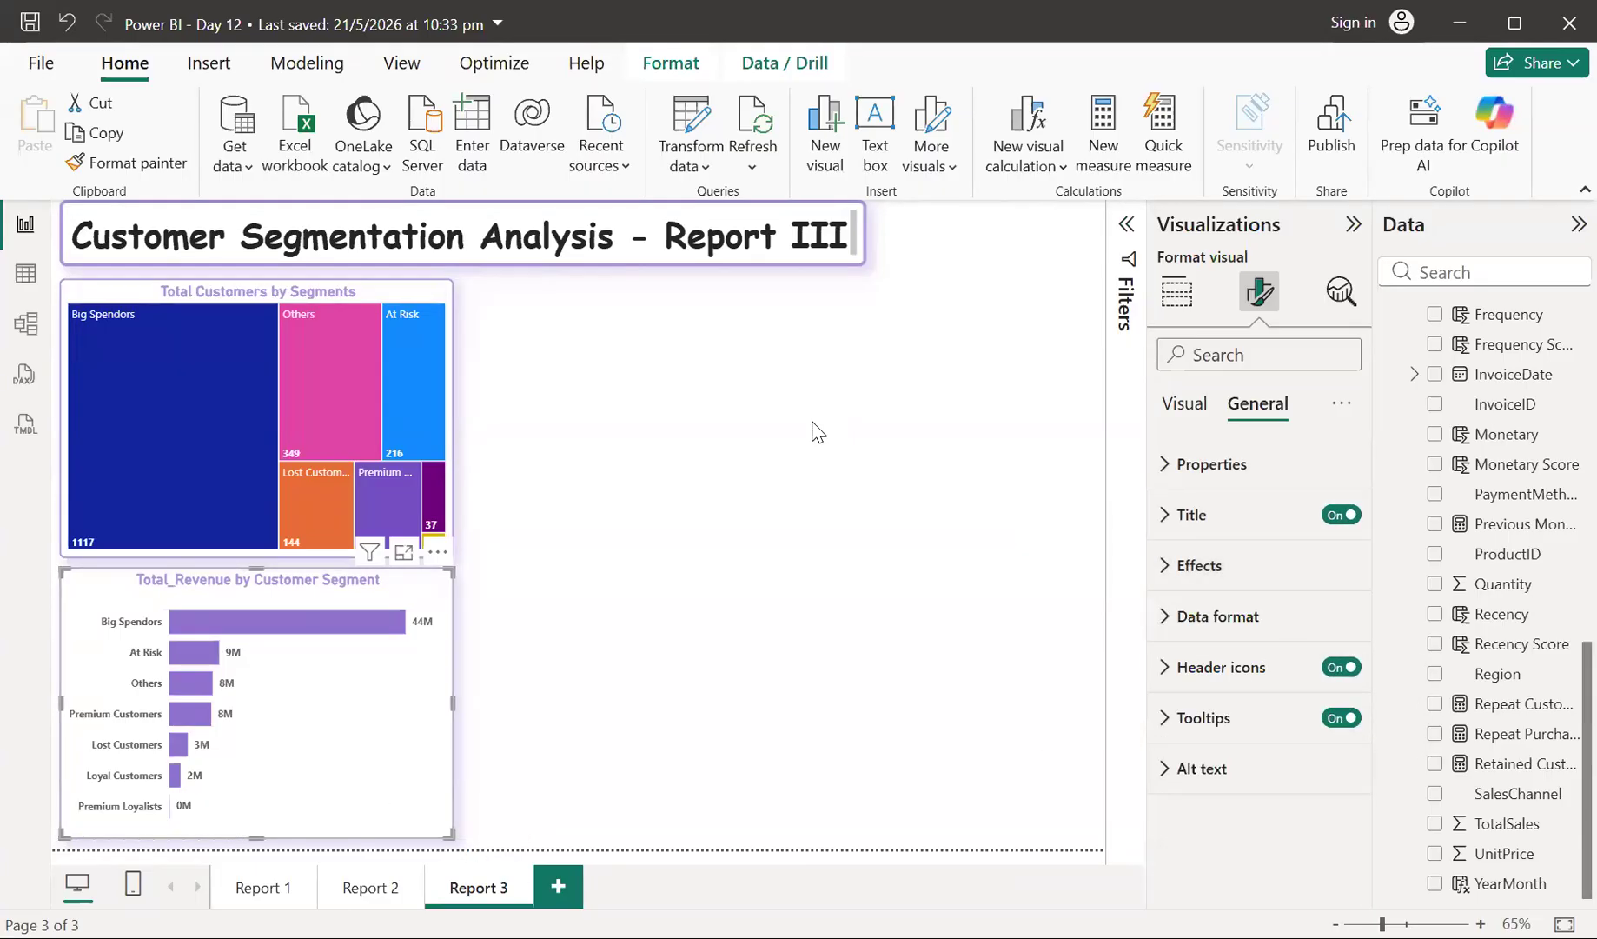
{"action": "left_click", "coordinate": [1166, 297]}
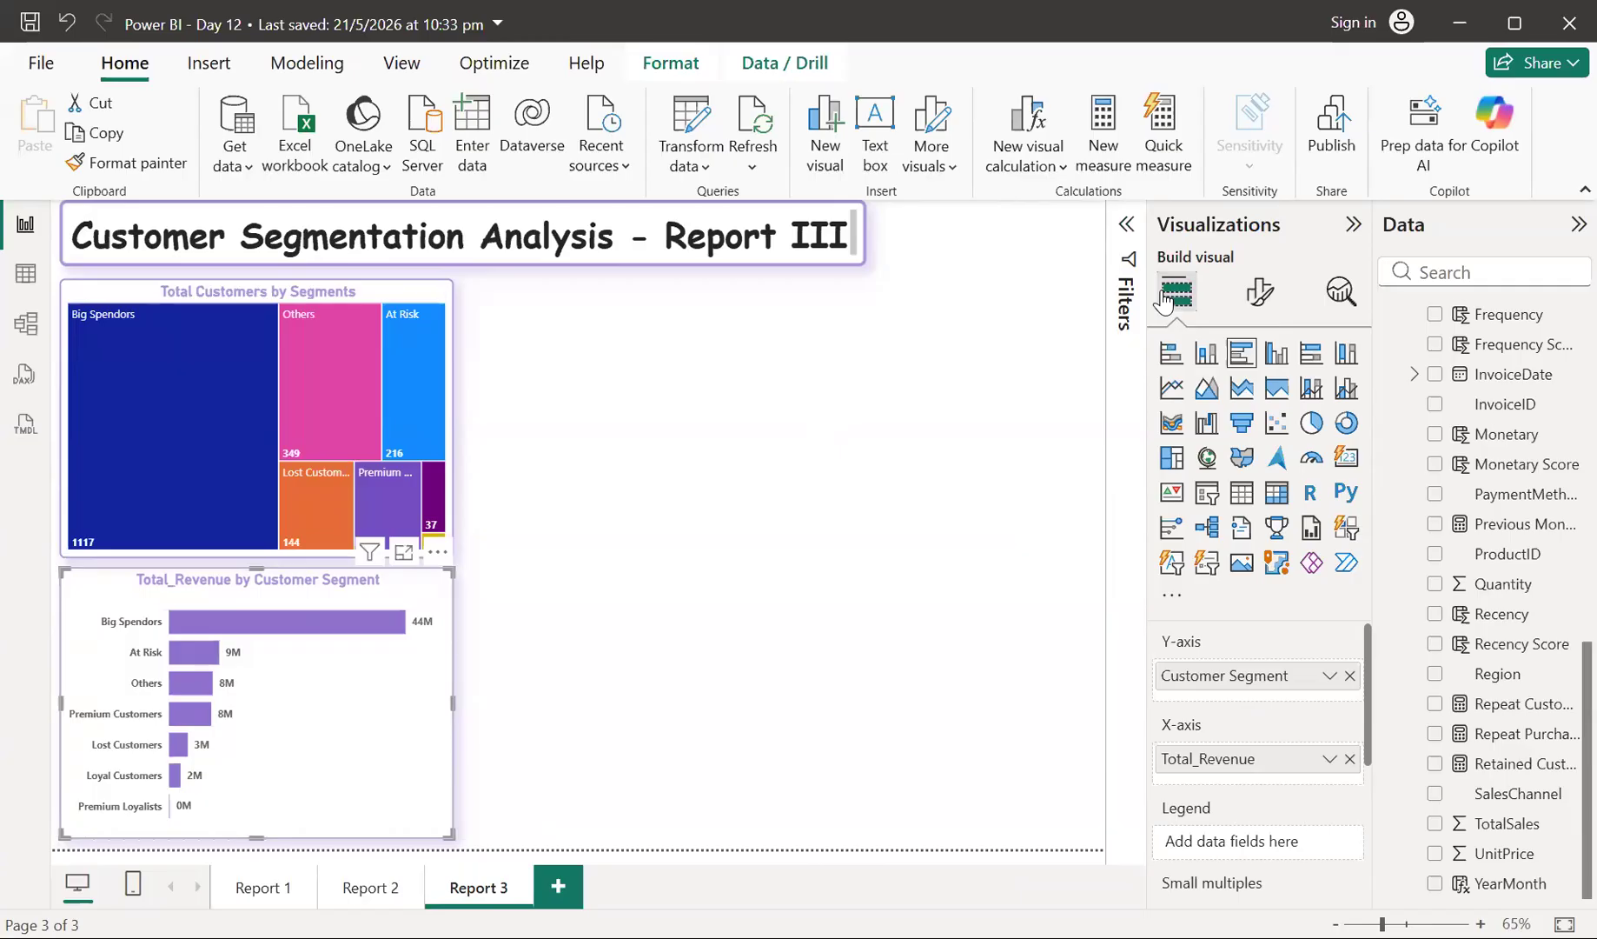
{"action": "left_click", "coordinate": [571, 437]}
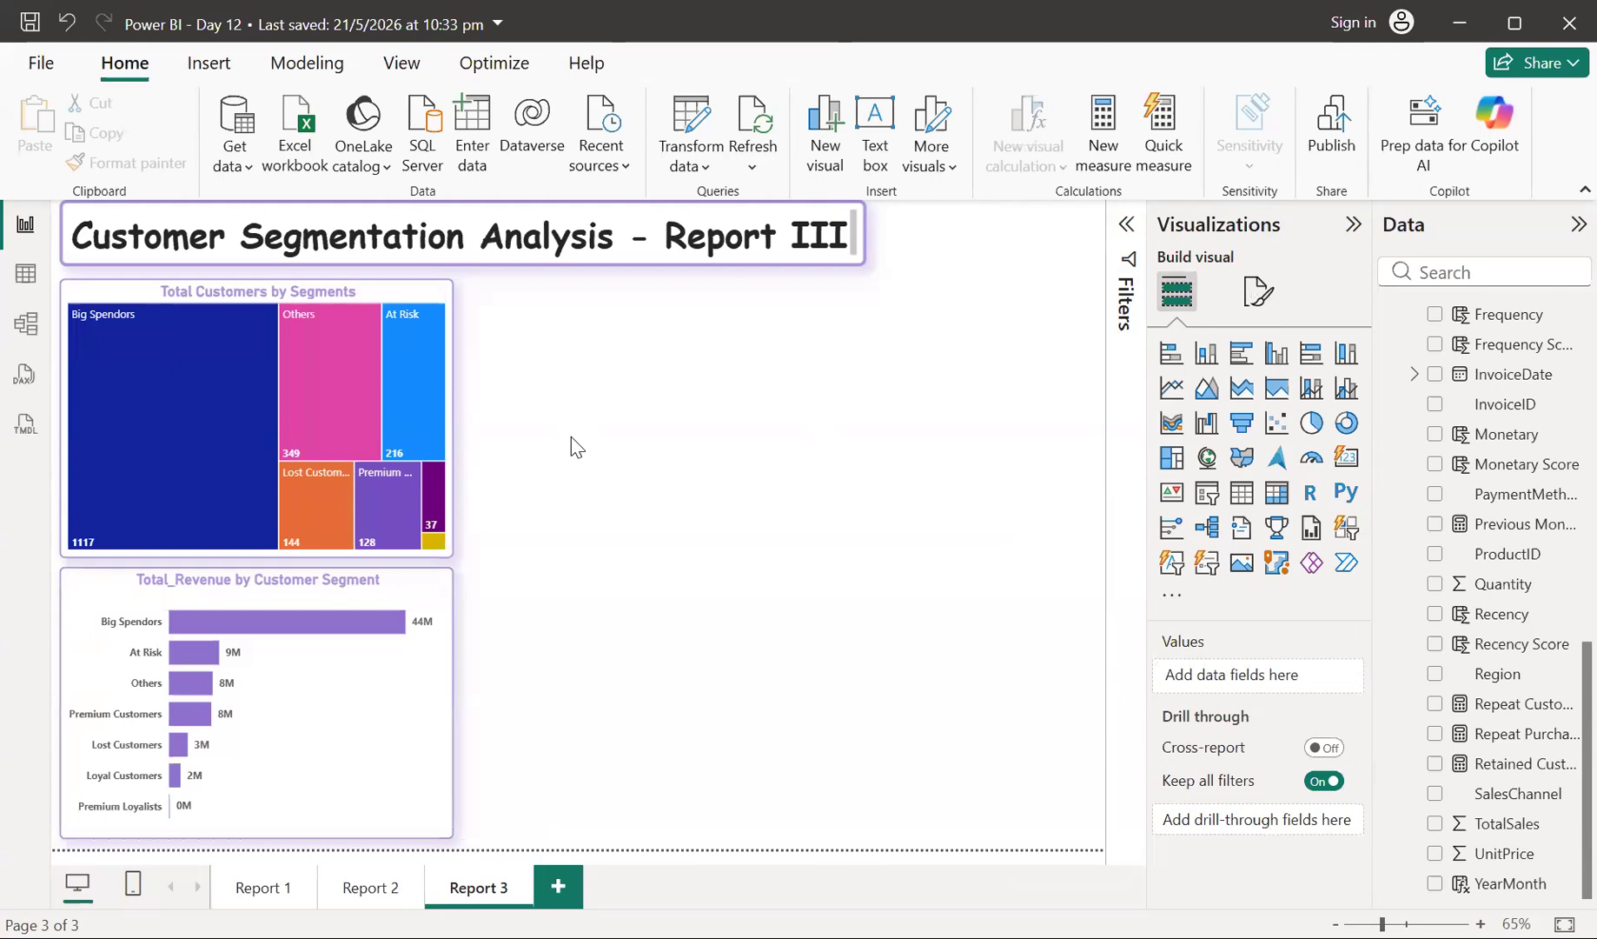
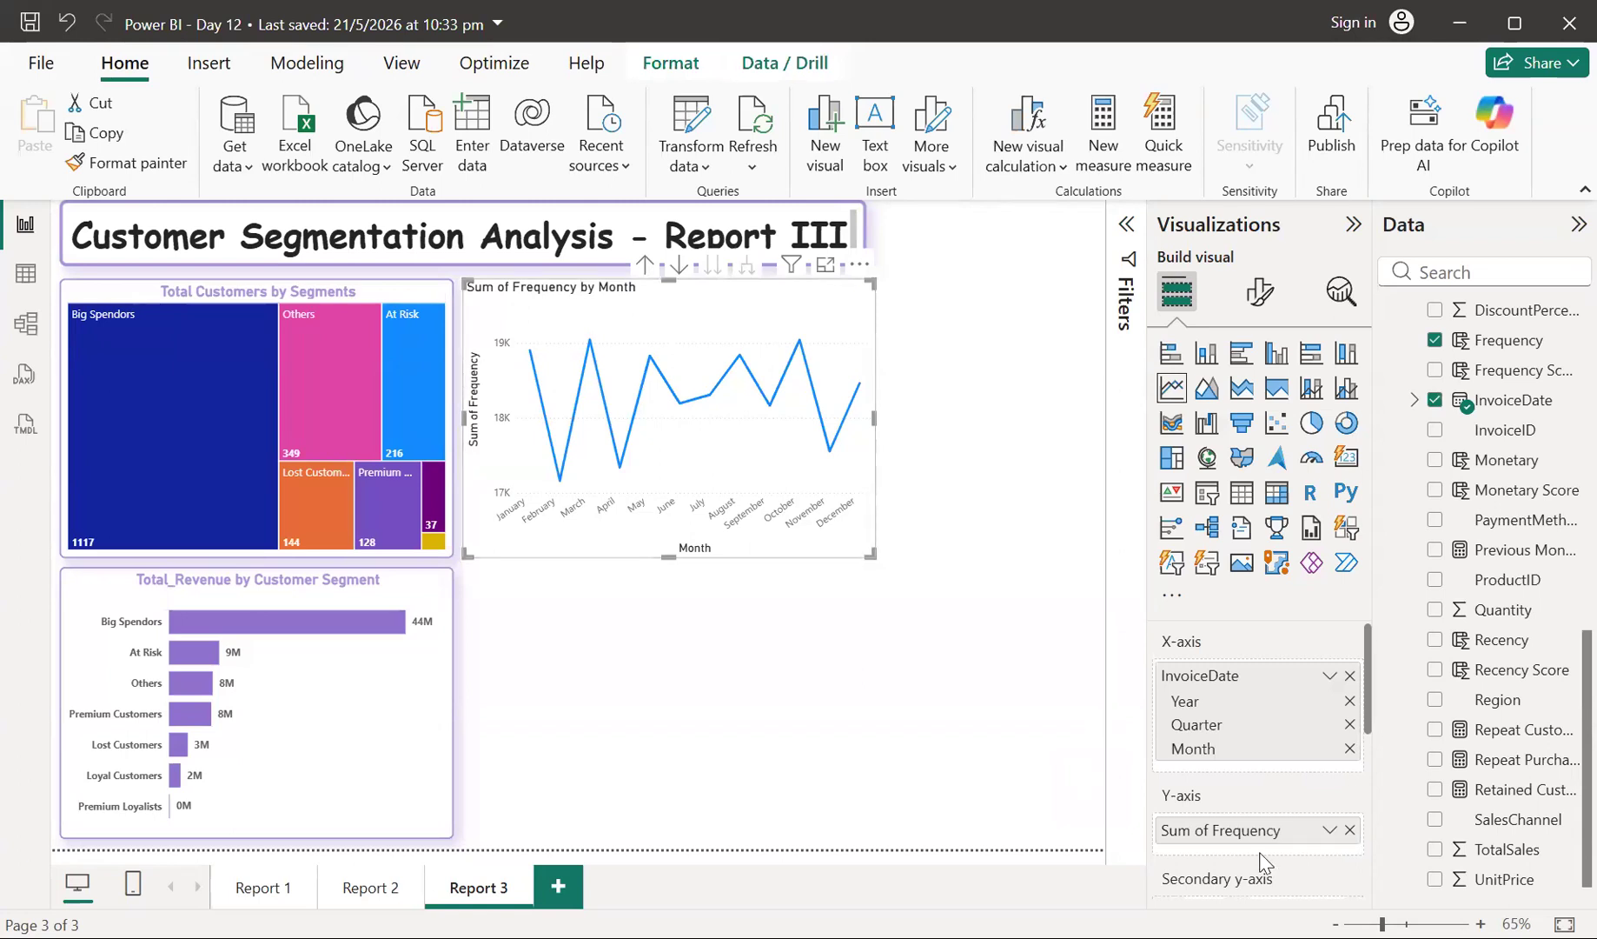
- Summarize Frequency by Count in the monthly line chart and copy the treemap's formatting onto it with Format painter
{"action": "left_click", "coordinate": [1330, 831]}
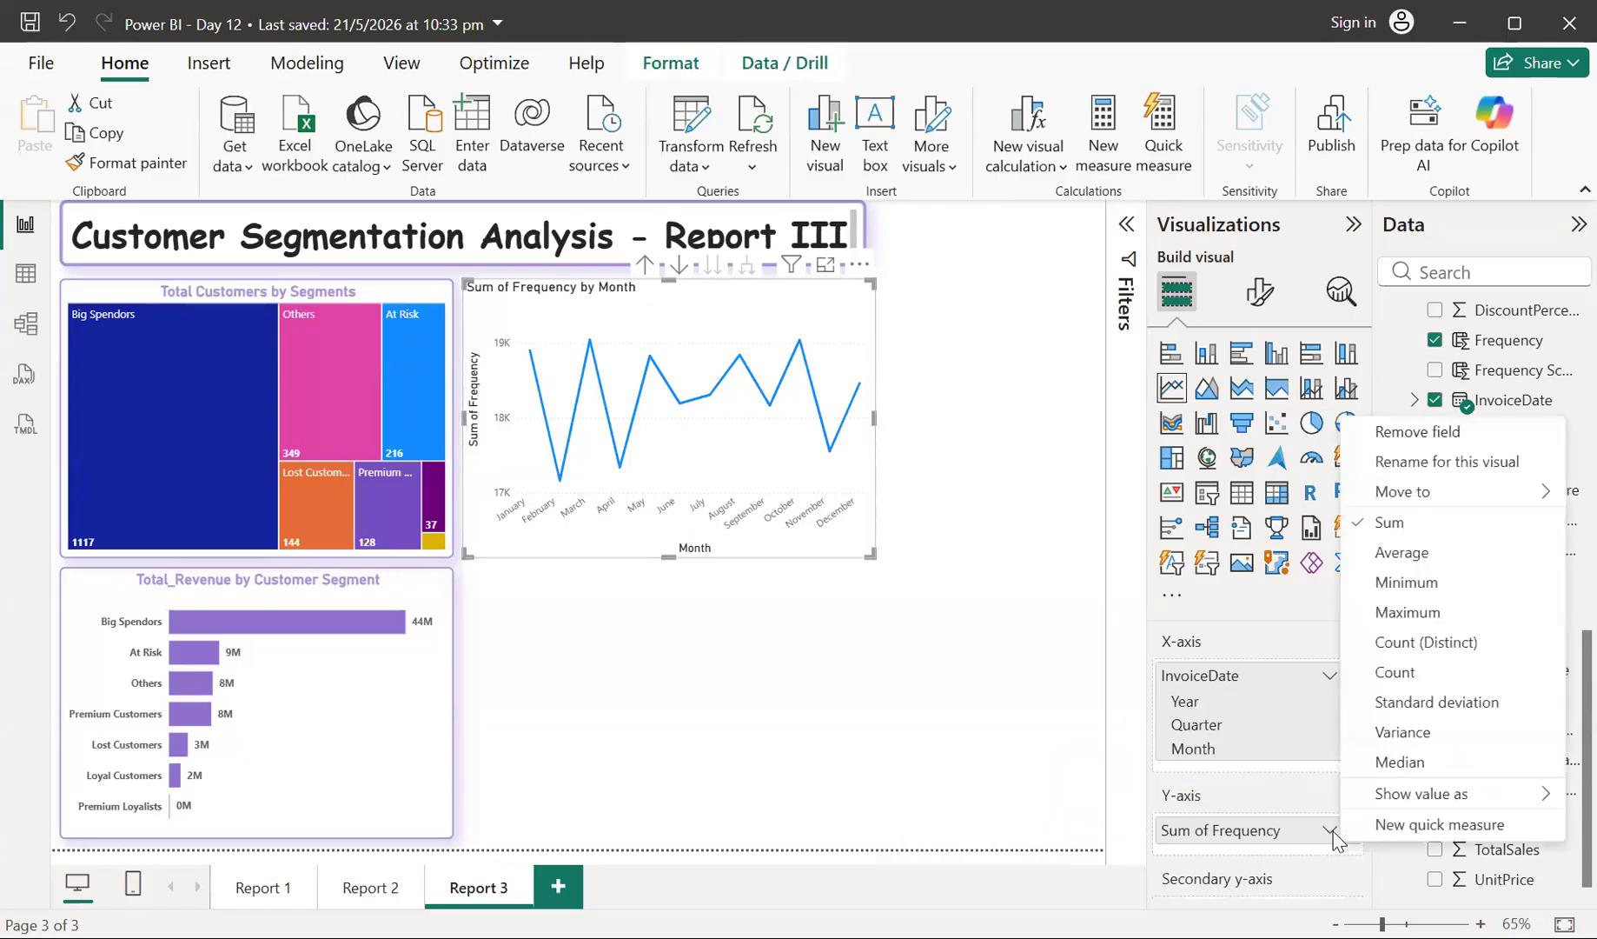
{"action": "left_click", "coordinate": [1392, 674]}
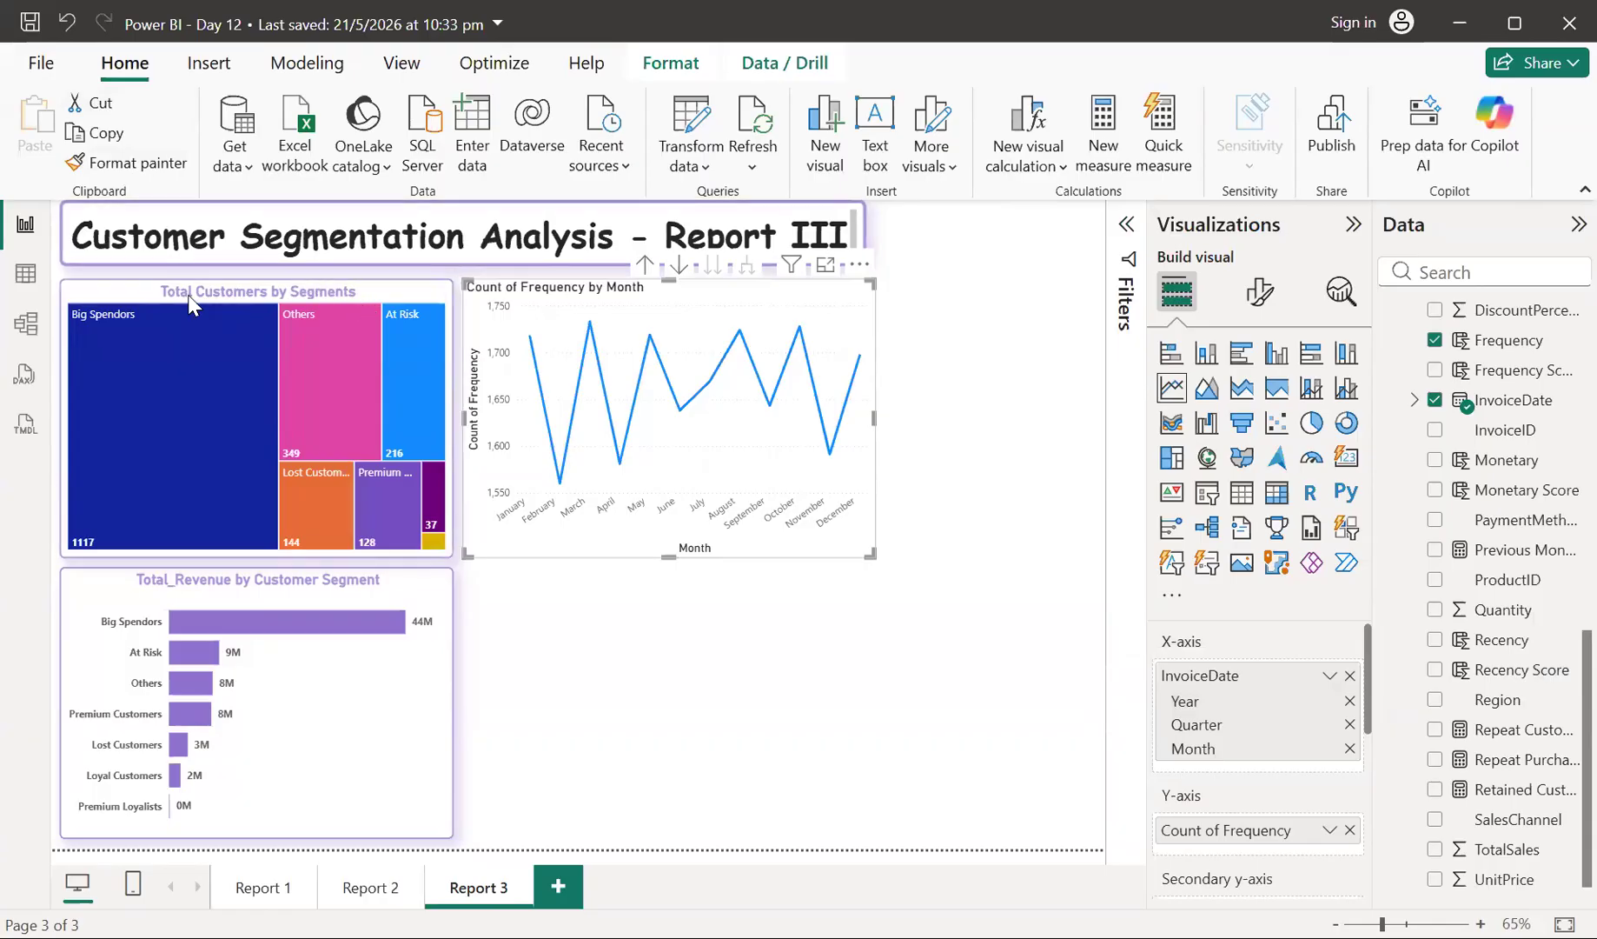
{"action": "left_click", "coordinate": [129, 290]}
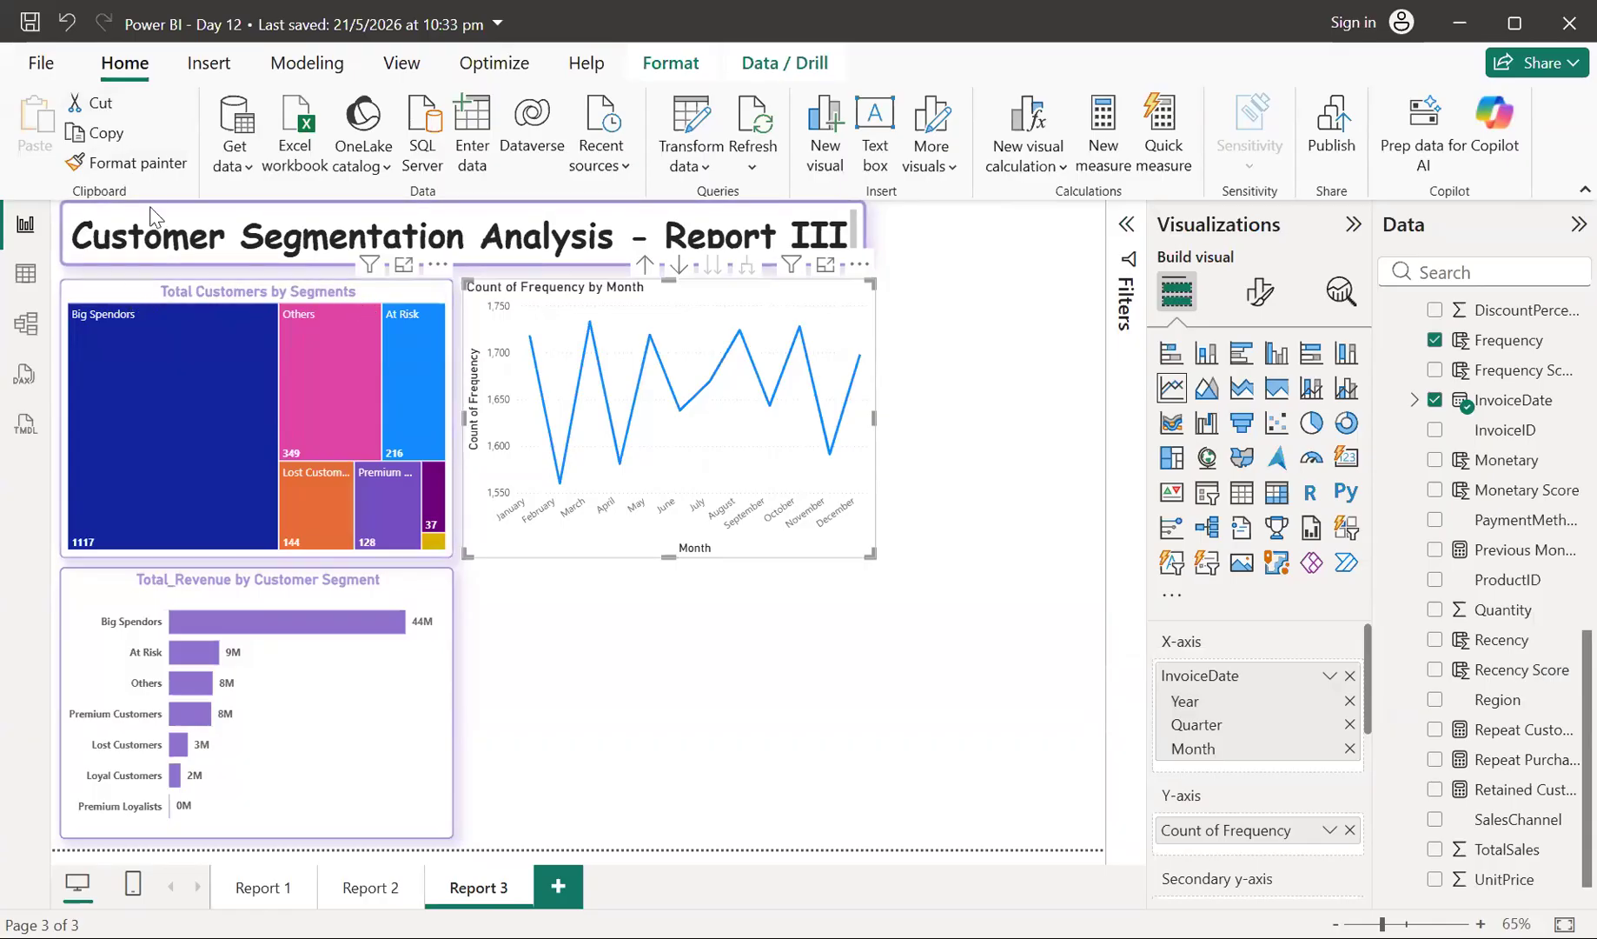
{"action": "left_click", "coordinate": [139, 163]}
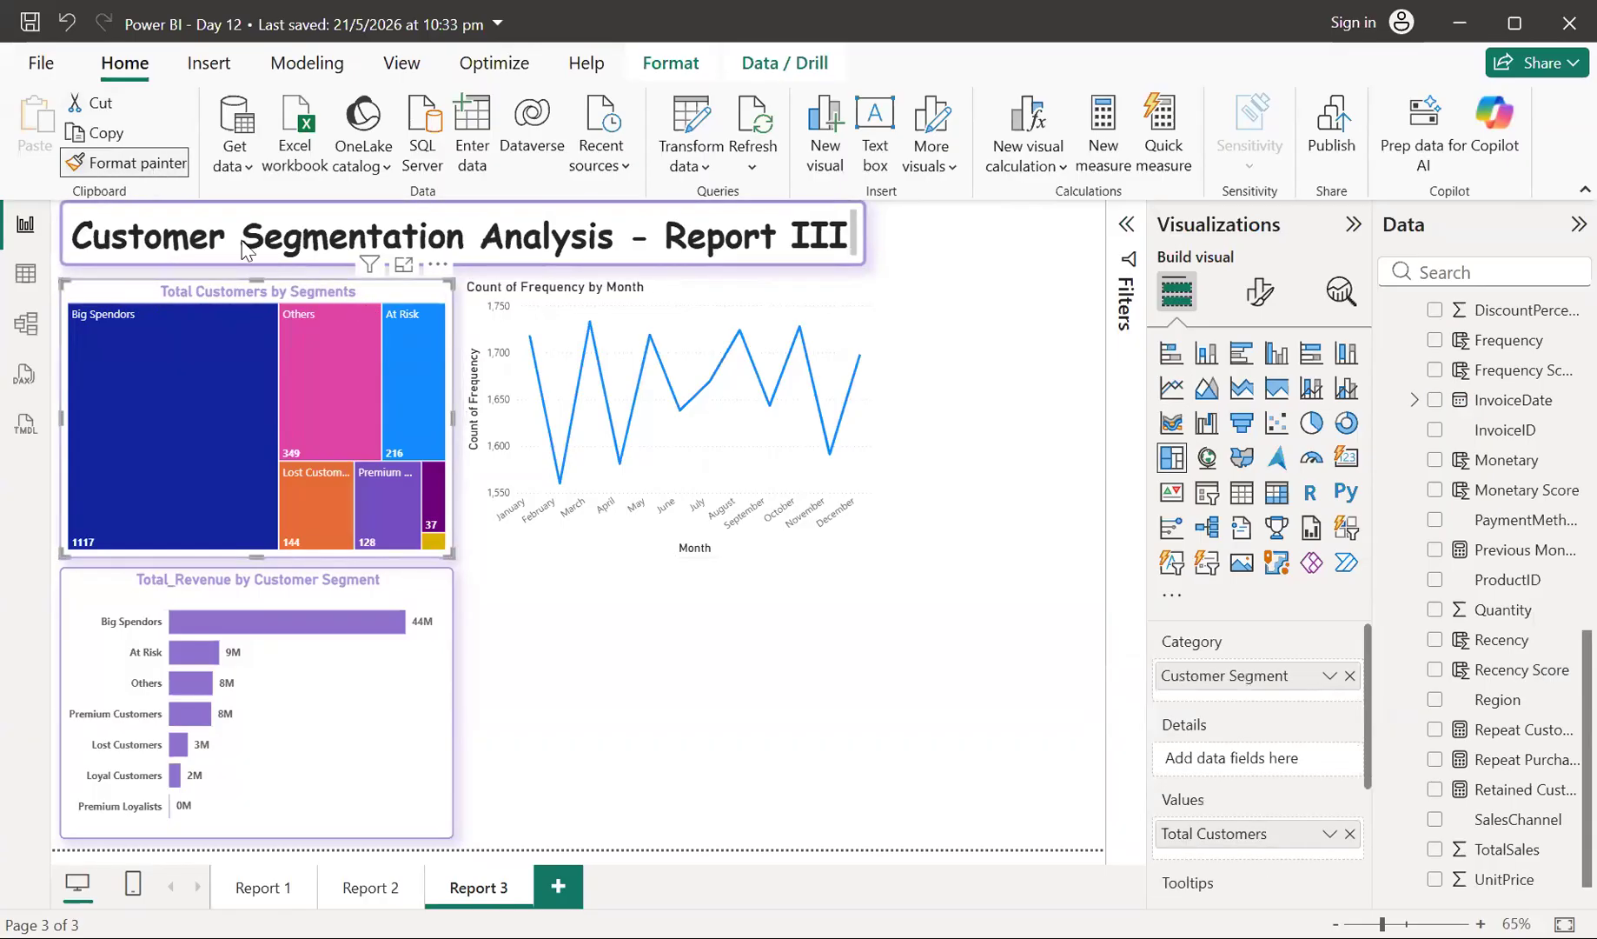
{"action": "left_click", "coordinate": [504, 303]}
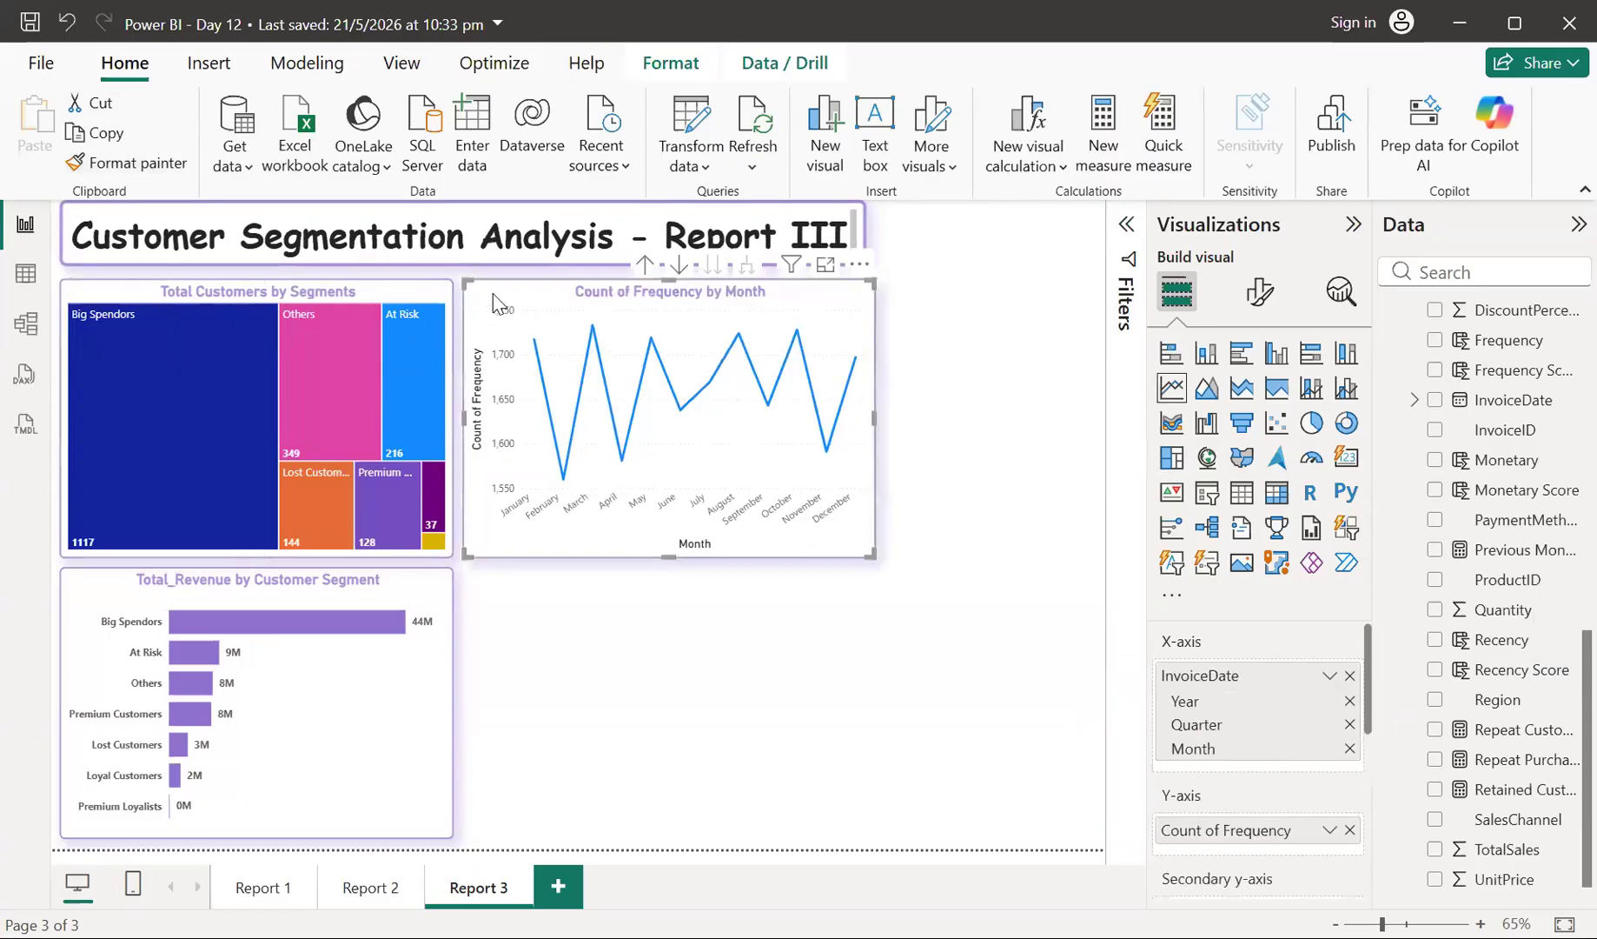
- View the frequency line chart in focus mode at year level and inspect the 2024 data point
{"action": "left_click", "coordinate": [825, 265]}
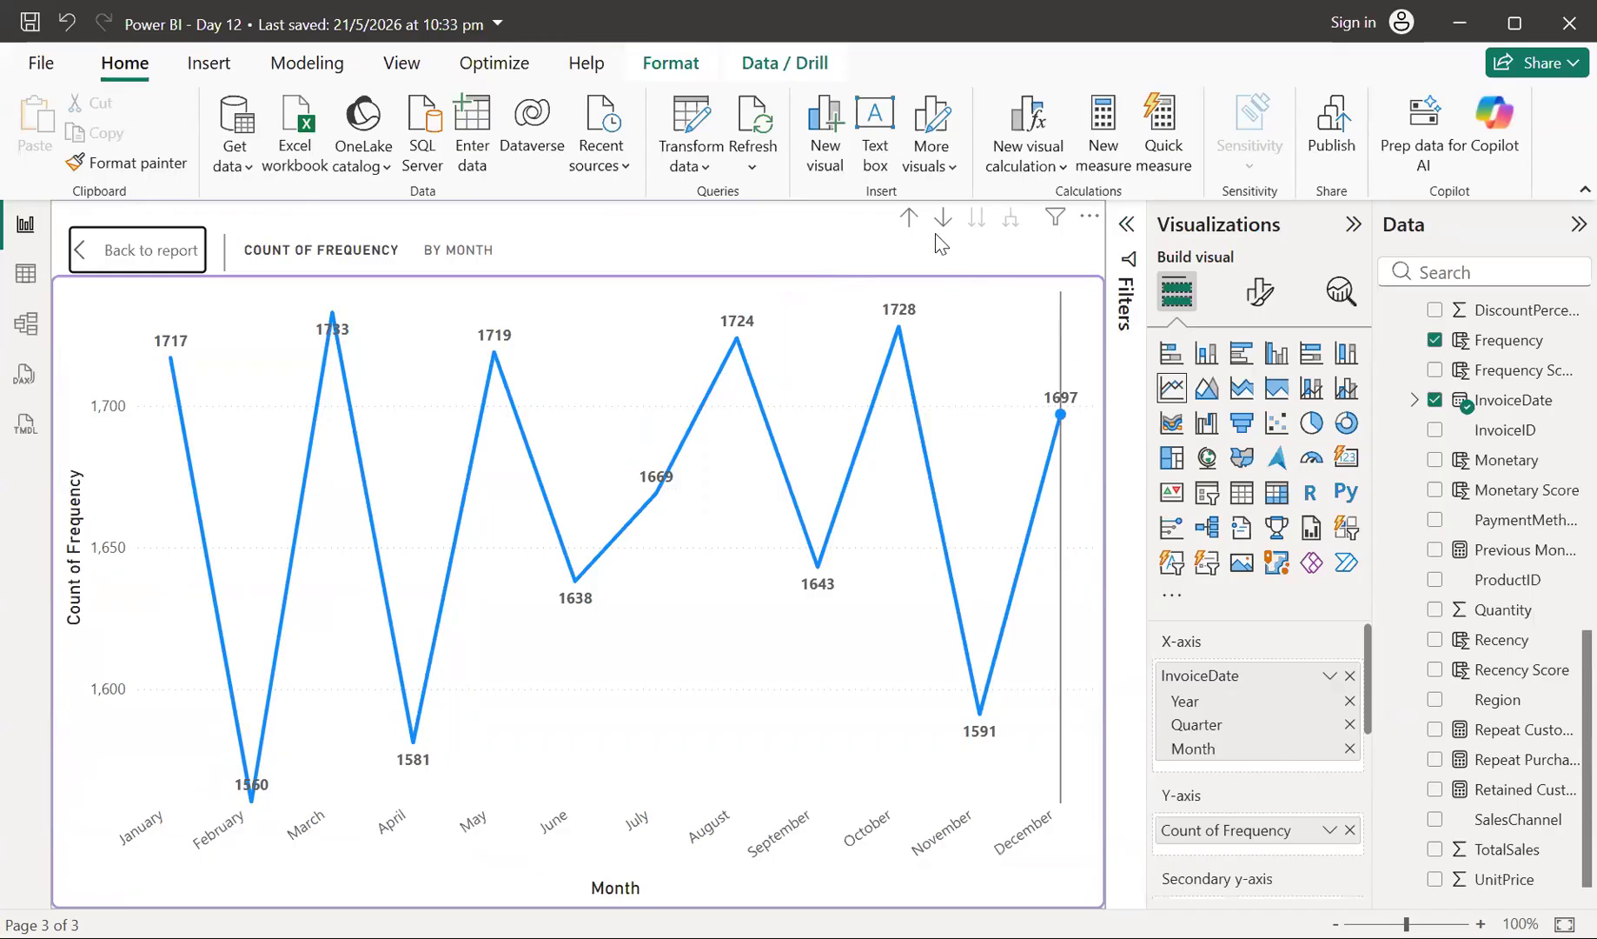
{"action": "left_click", "coordinate": [910, 220]}
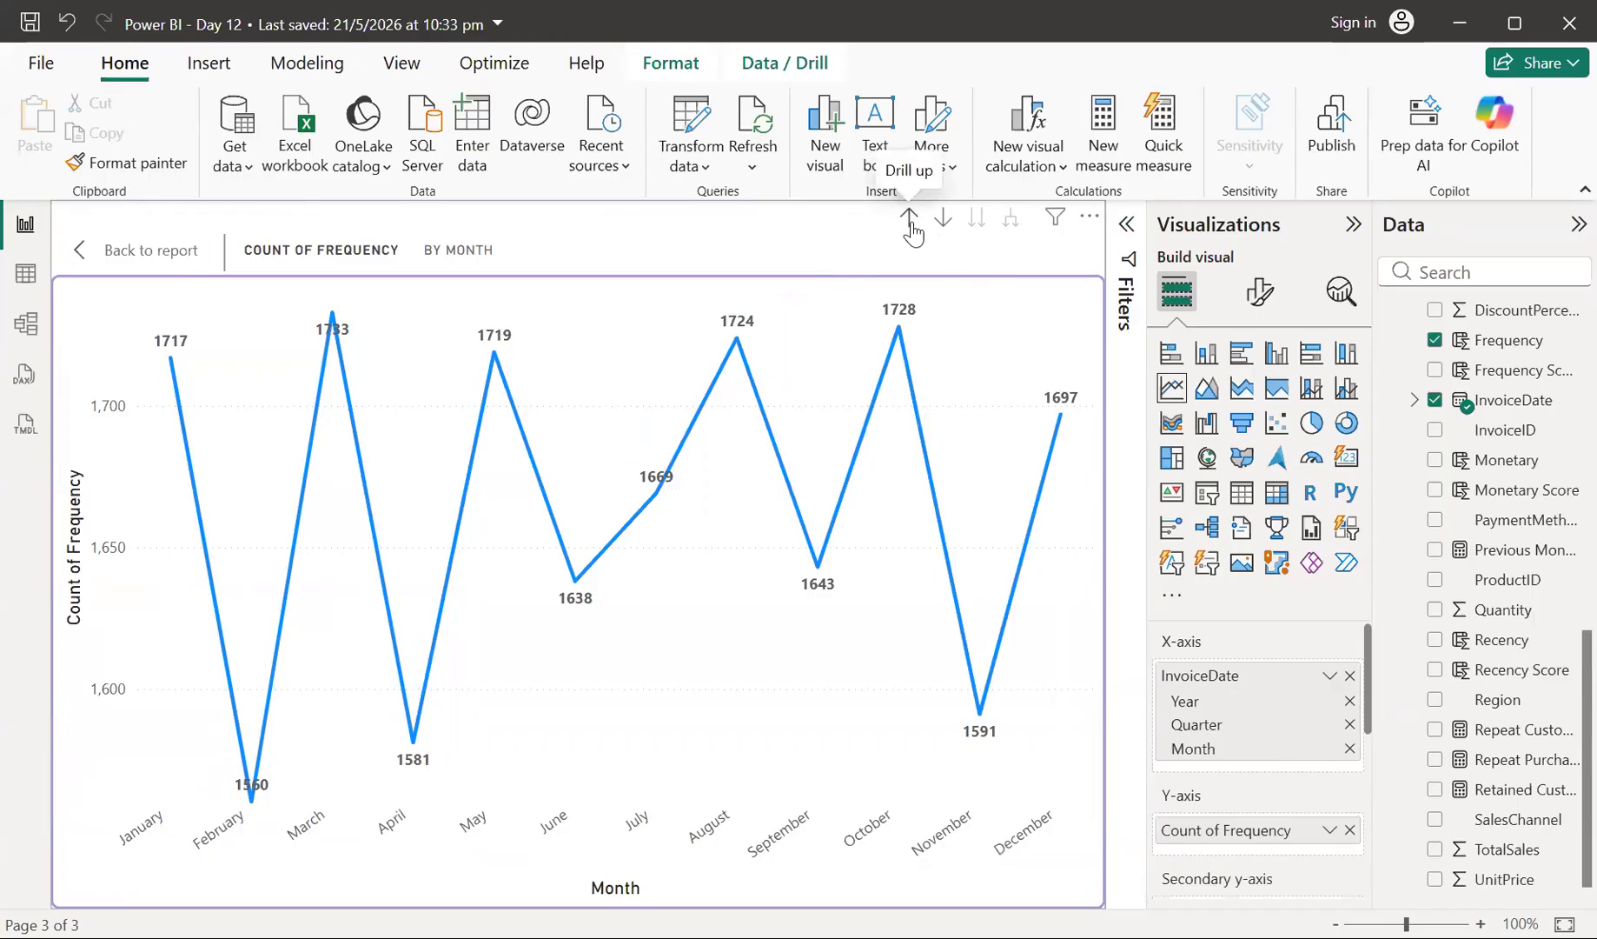
{"action": "left_click", "coordinate": [910, 220]}
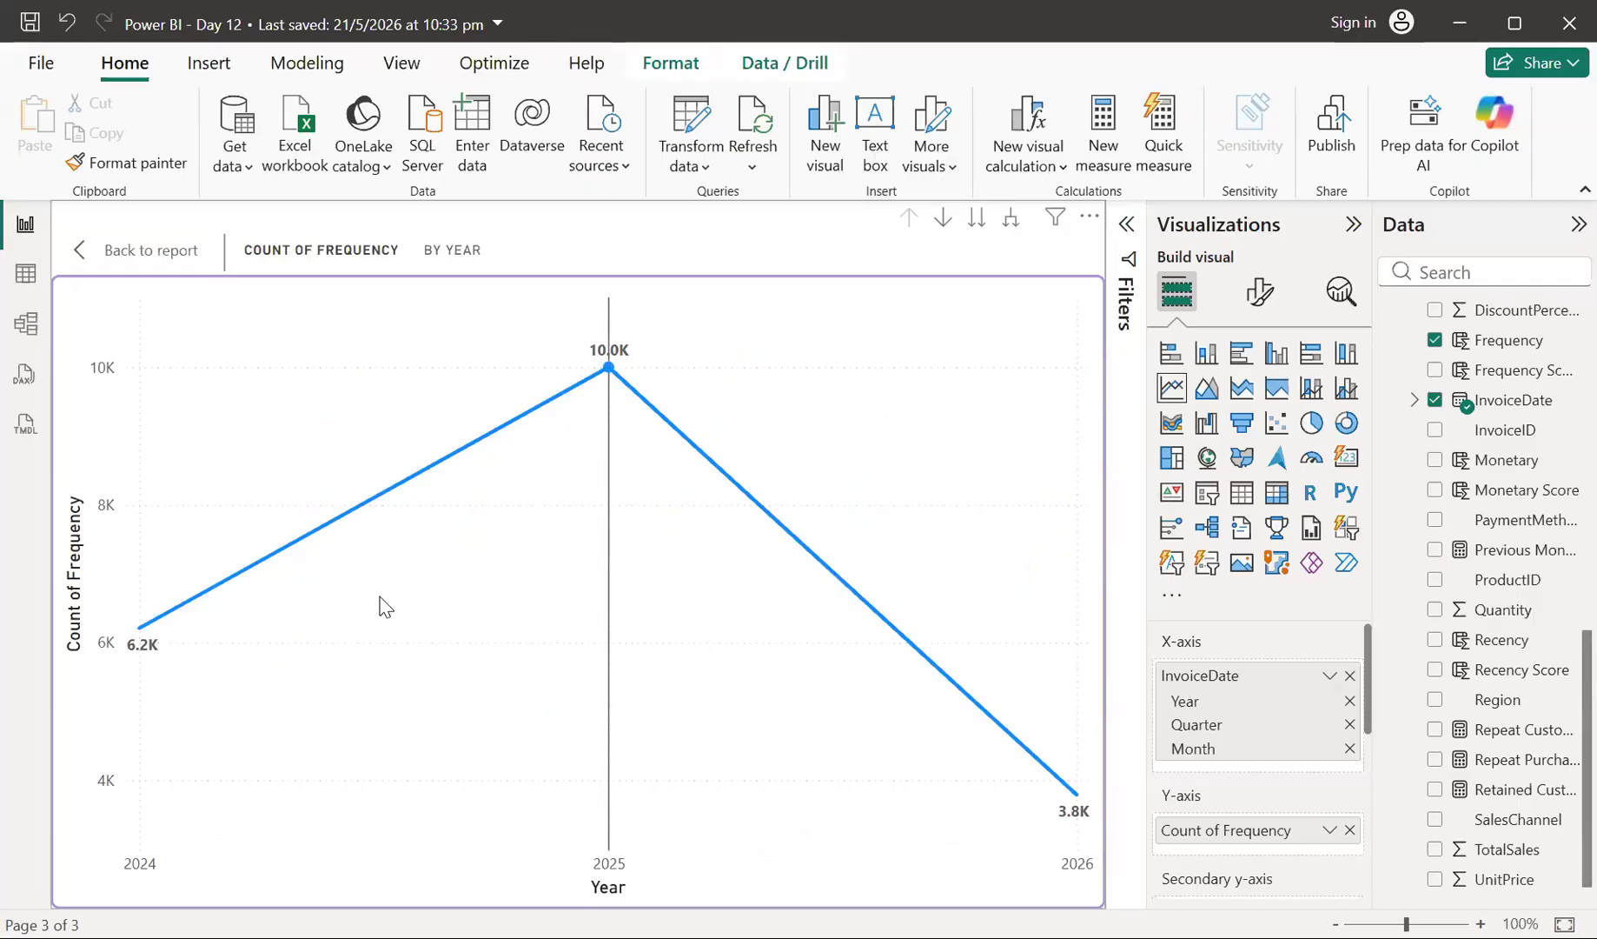
{"action": "mouse_move", "coordinate": [384, 606]}
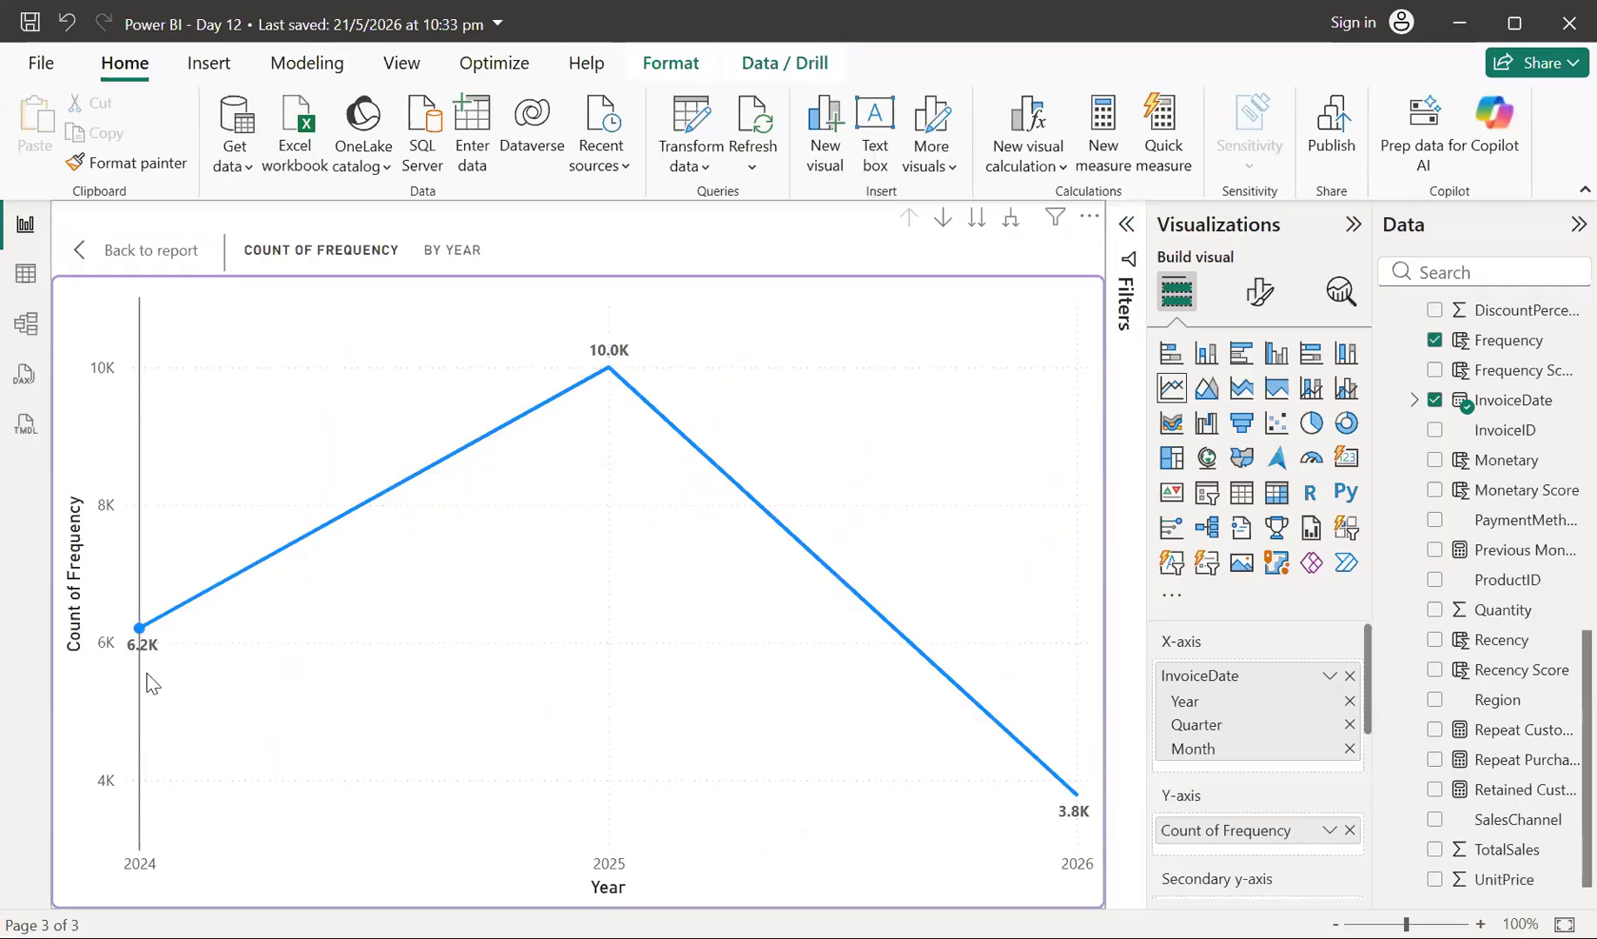
{"action": "mouse_move", "coordinate": [161, 676]}
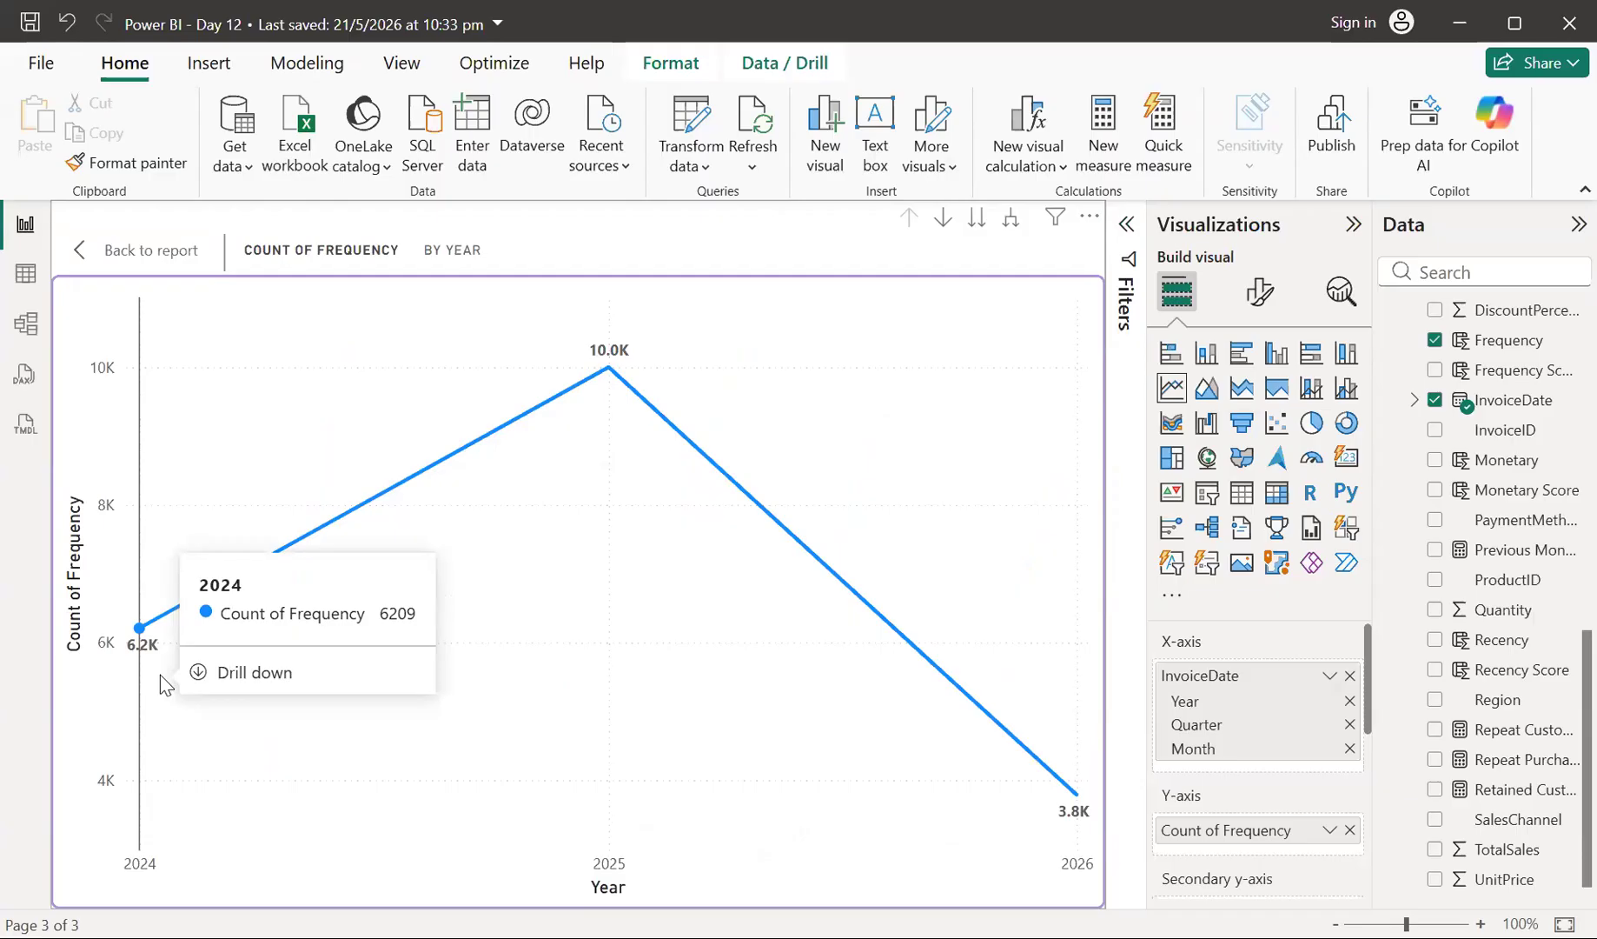
- Examine the frequency line chart at quarter and month levels, then return to the report page
{"action": "left_click", "coordinate": [974, 231]}
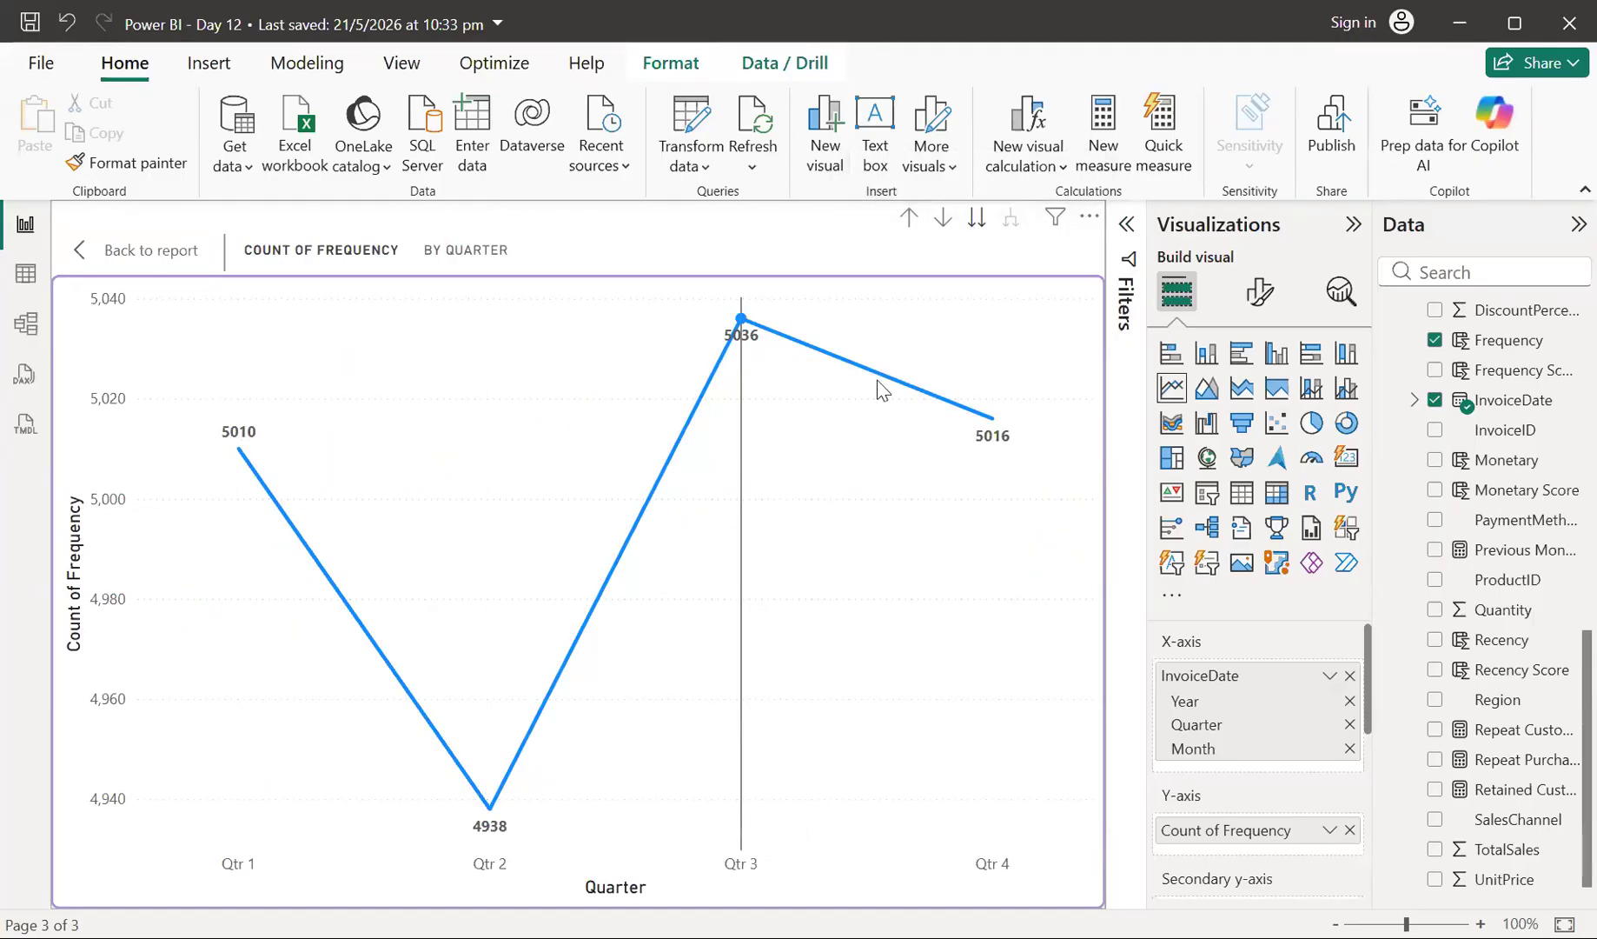
{"action": "left_click", "coordinate": [977, 221]}
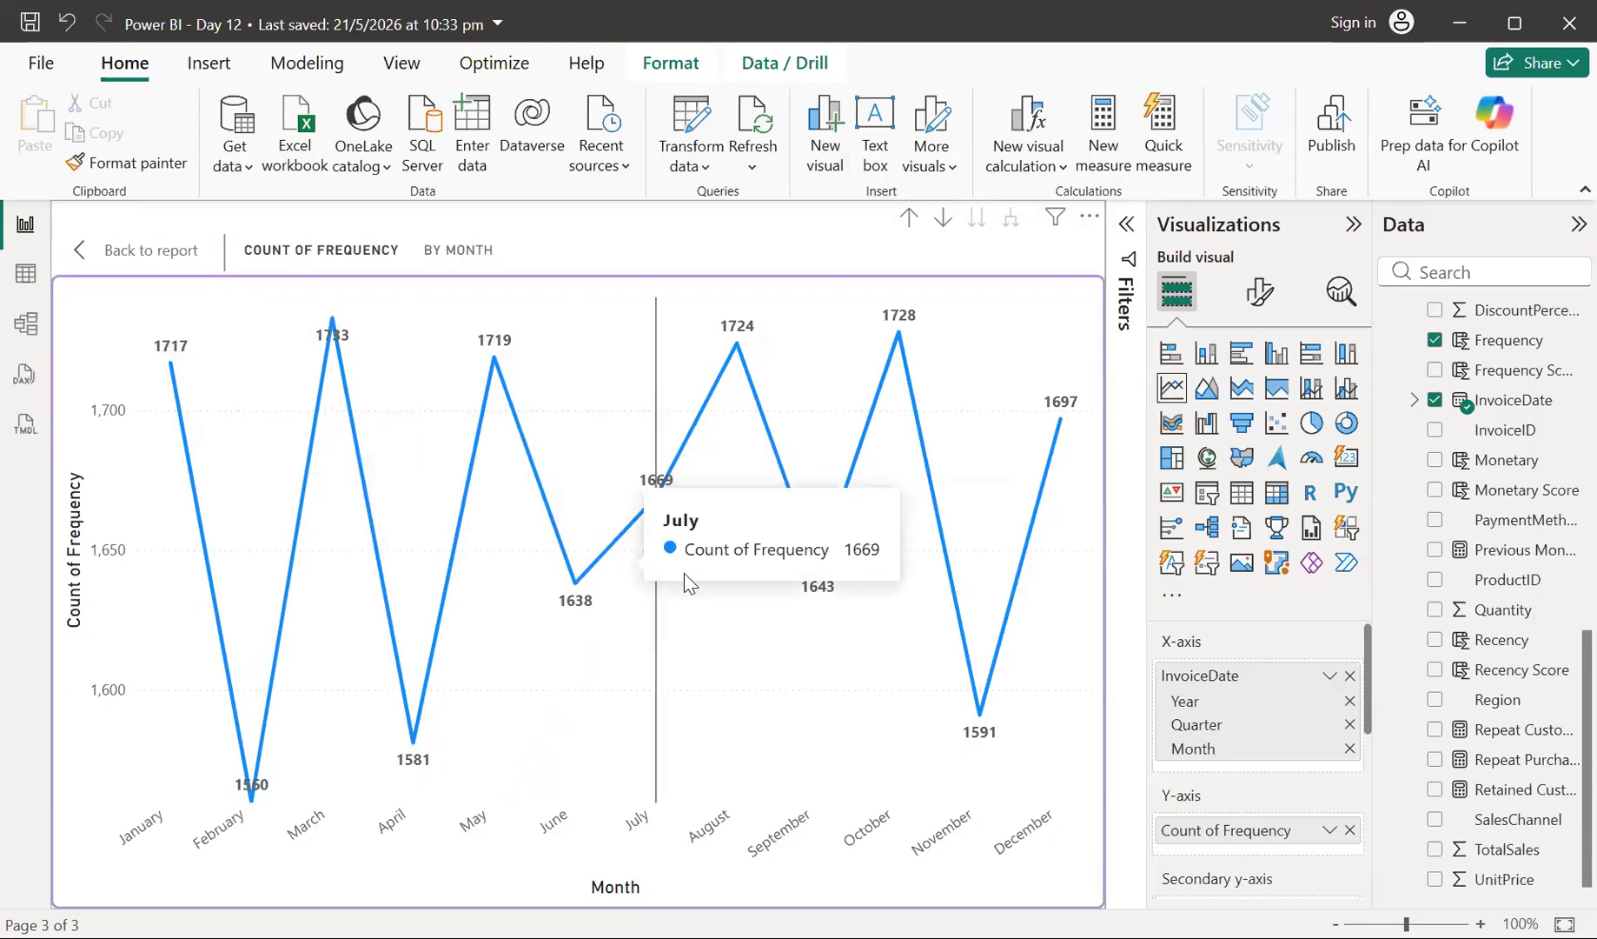
{"action": "mouse_move", "coordinate": [684, 573]}
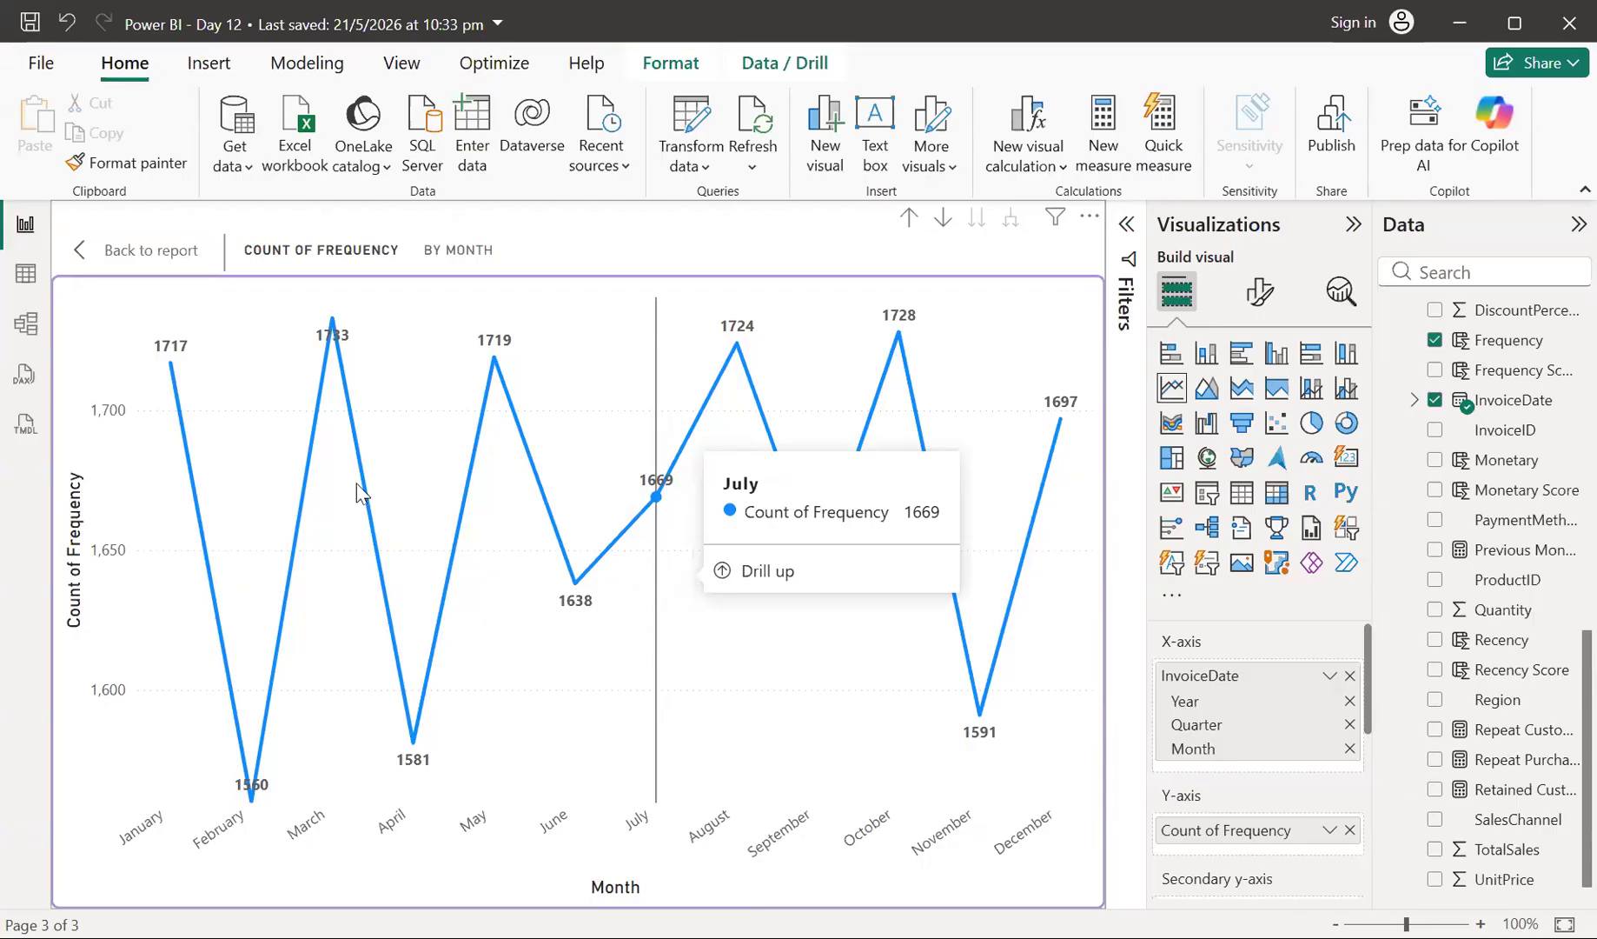
{"action": "left_click", "coordinate": [132, 260]}
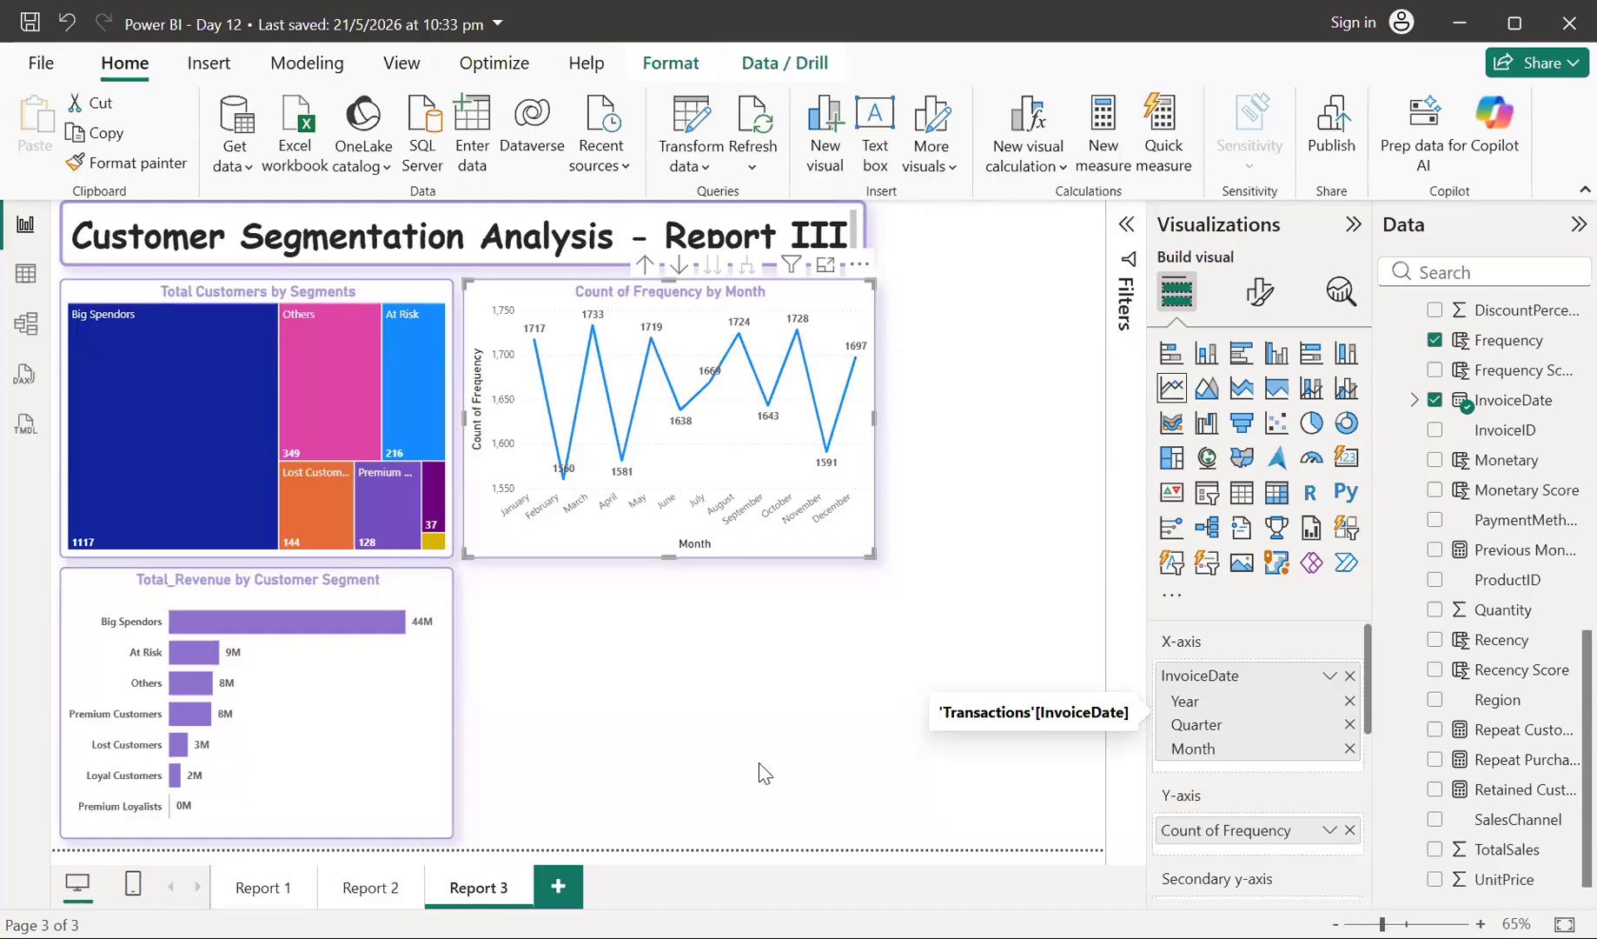
- Check the X-axis format settings of the revenue by customer segment bar chart
{"action": "left_click", "coordinate": [257, 608]}
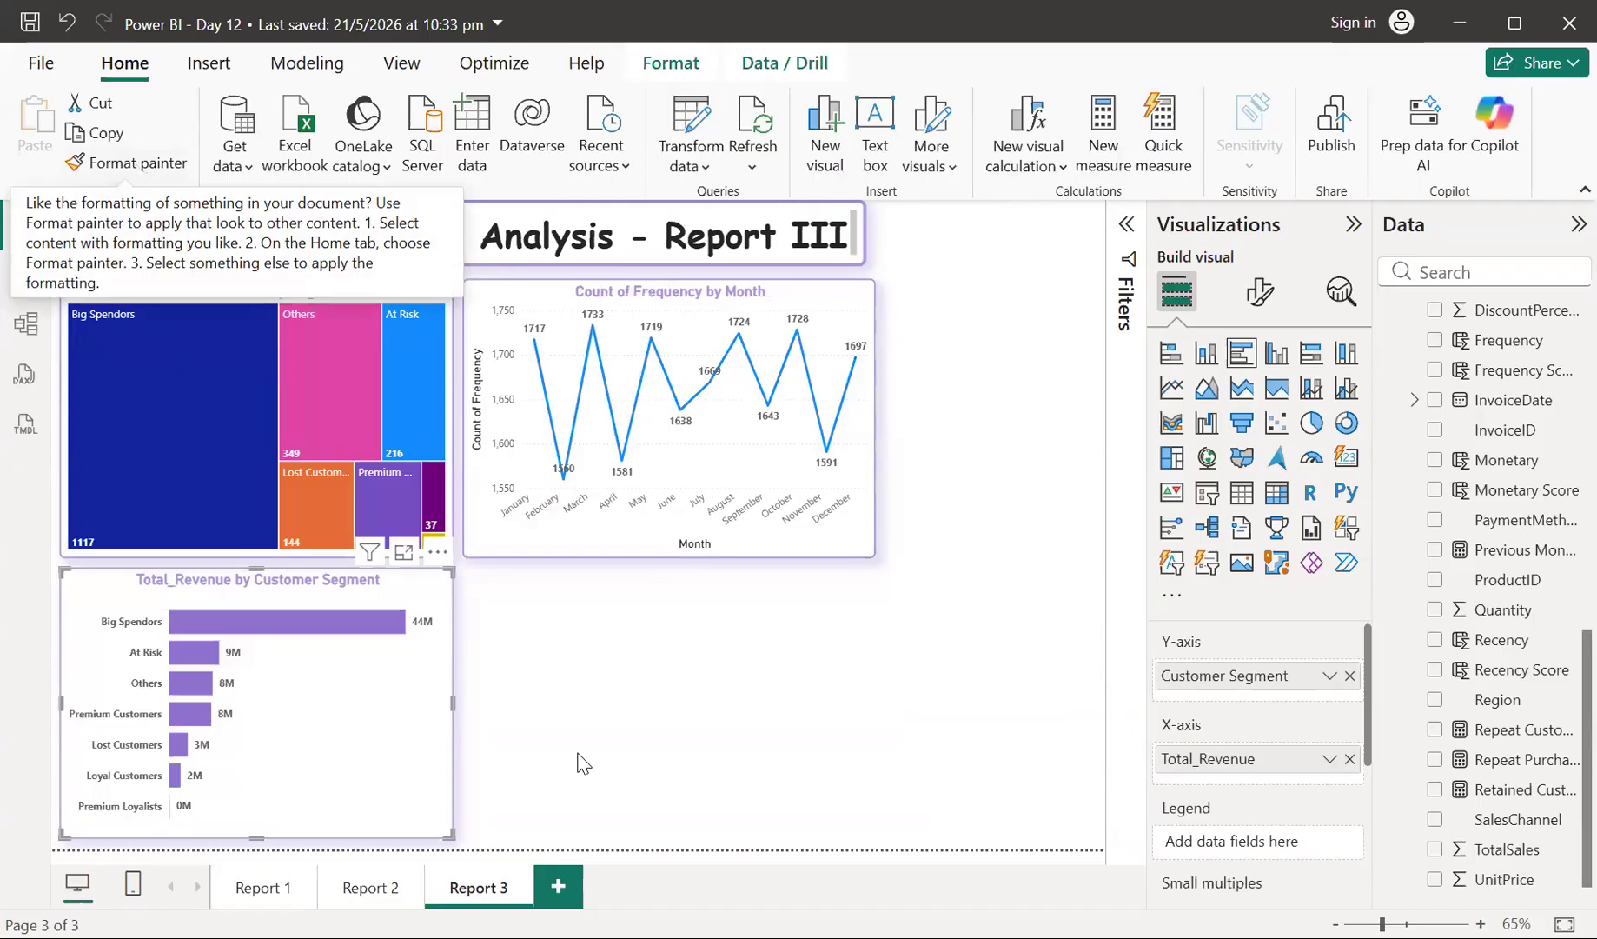
{"action": "left_click", "coordinate": [1259, 292]}
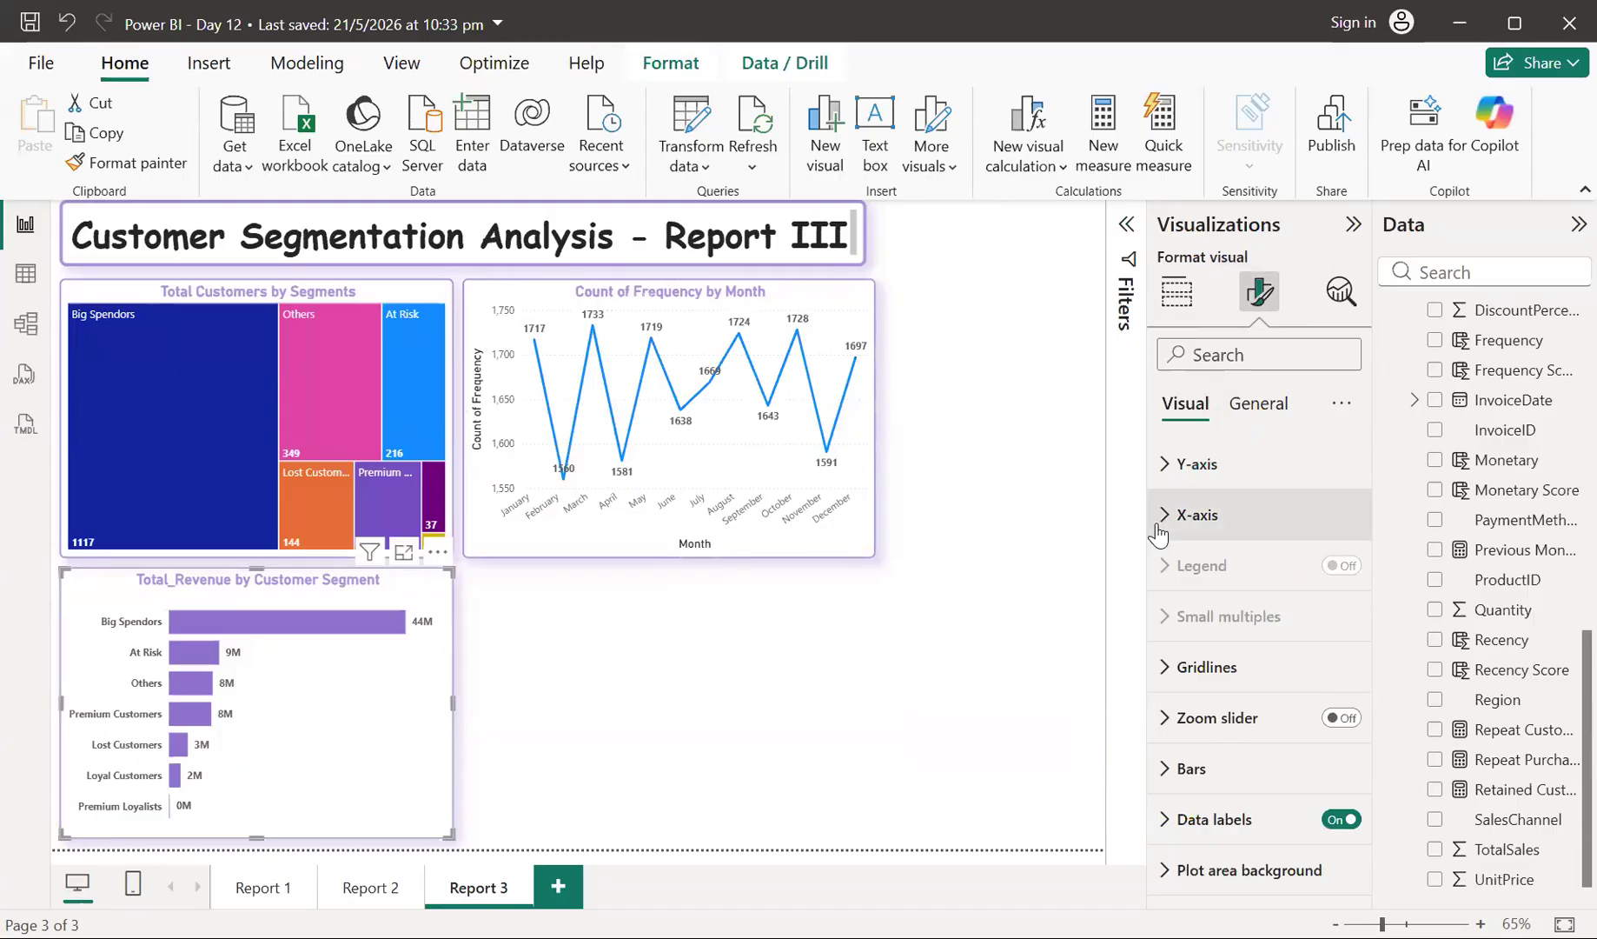
{"action": "left_click", "coordinate": [1165, 516]}
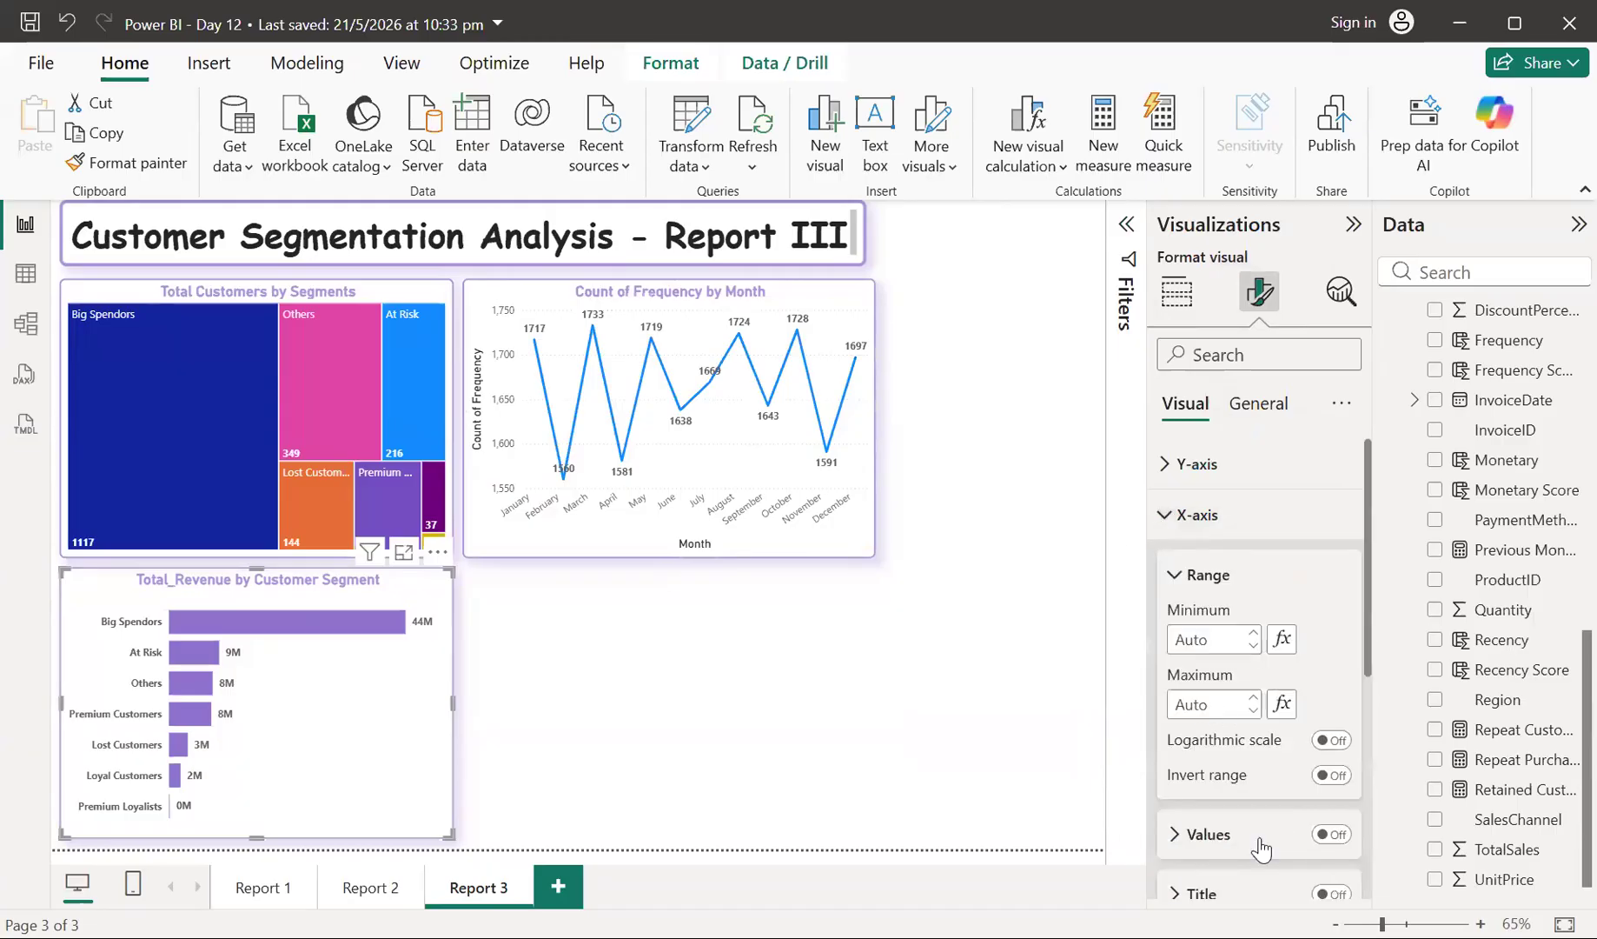
{"action": "left_click", "coordinate": [1161, 539]}
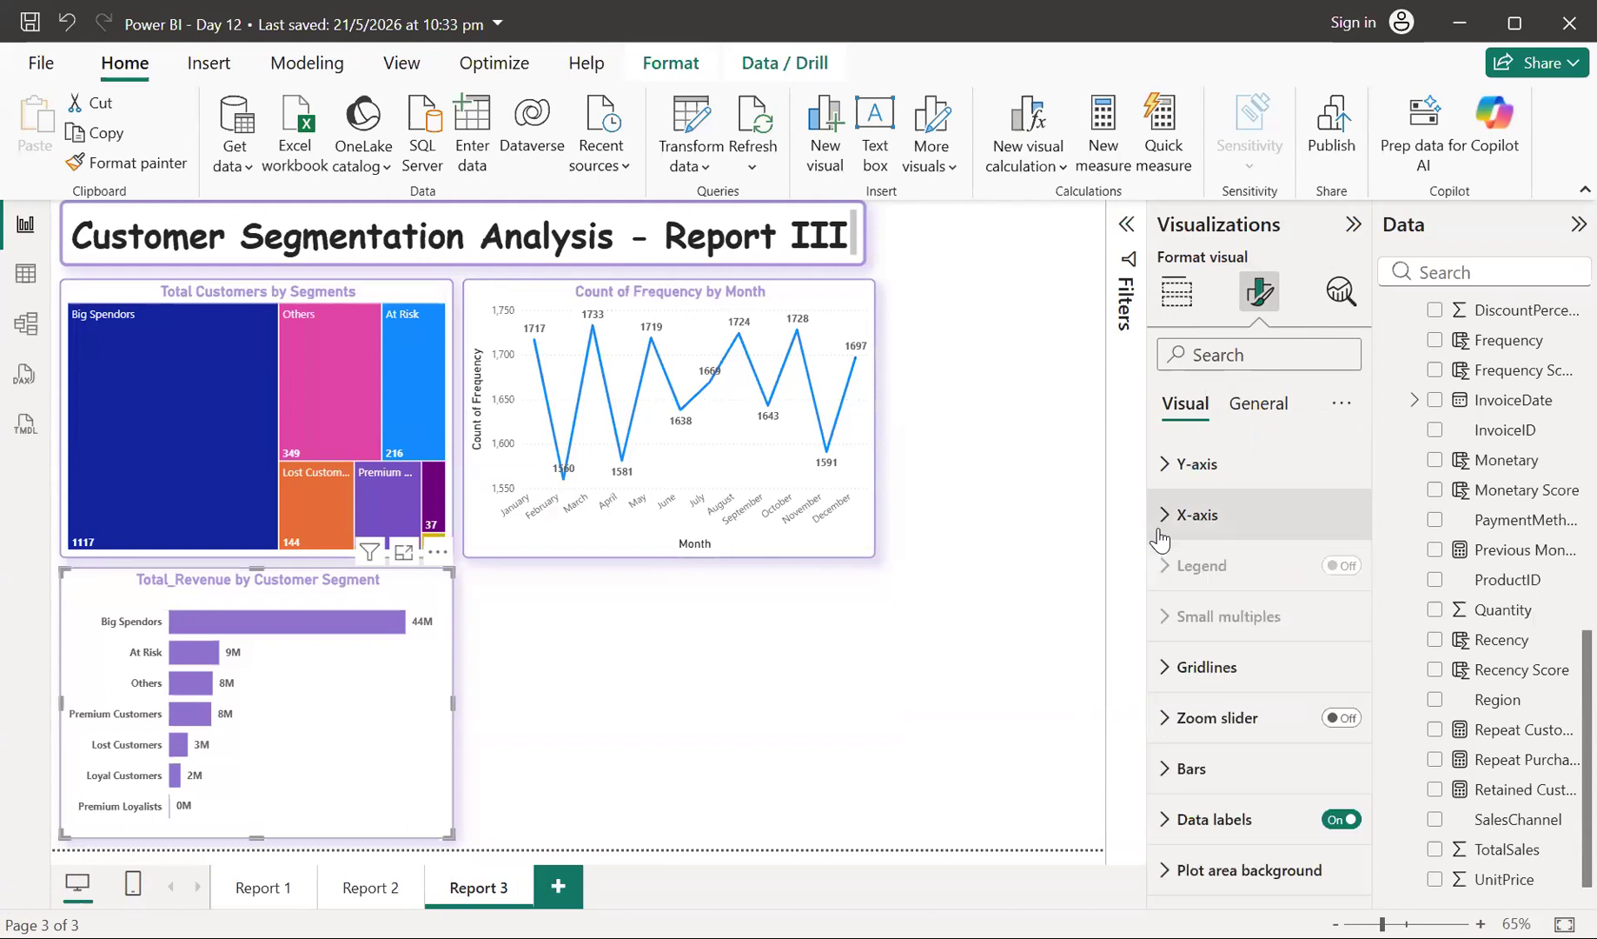
- Remove the X-axis title from the monthly frequency line chart and make its X-axis values bold
{"action": "left_click", "coordinate": [845, 314]}
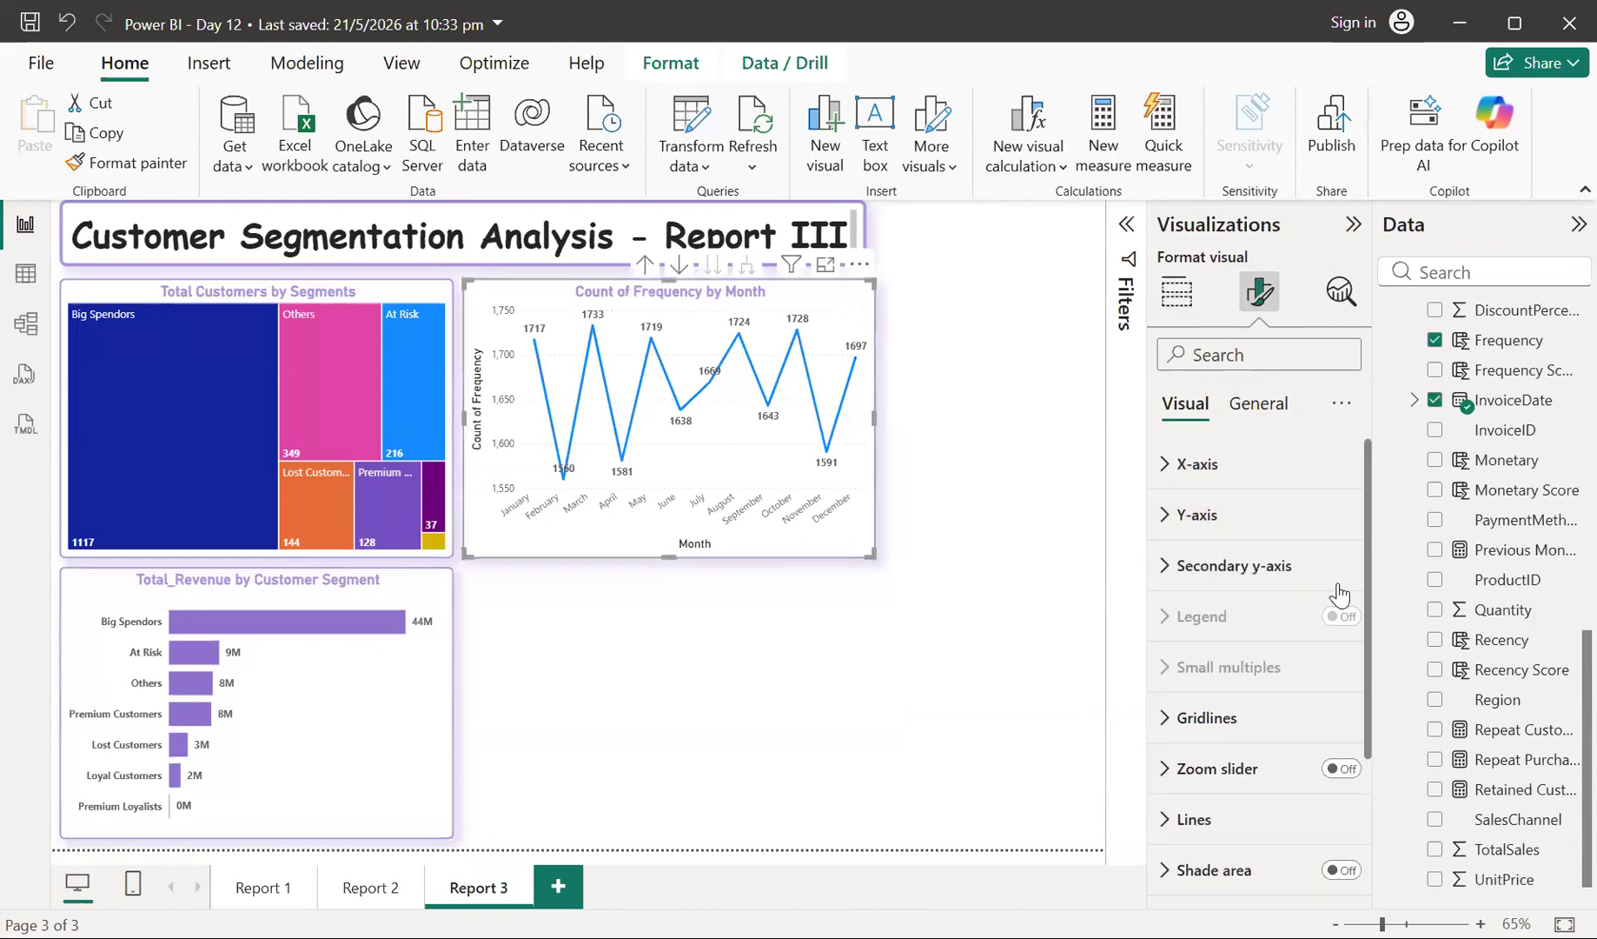
{"action": "left_click", "coordinate": [1164, 476]}
{"action": "scroll", "coordinate": [1195, 787], "scroll_direction": "down", "scroll_amount": 3}
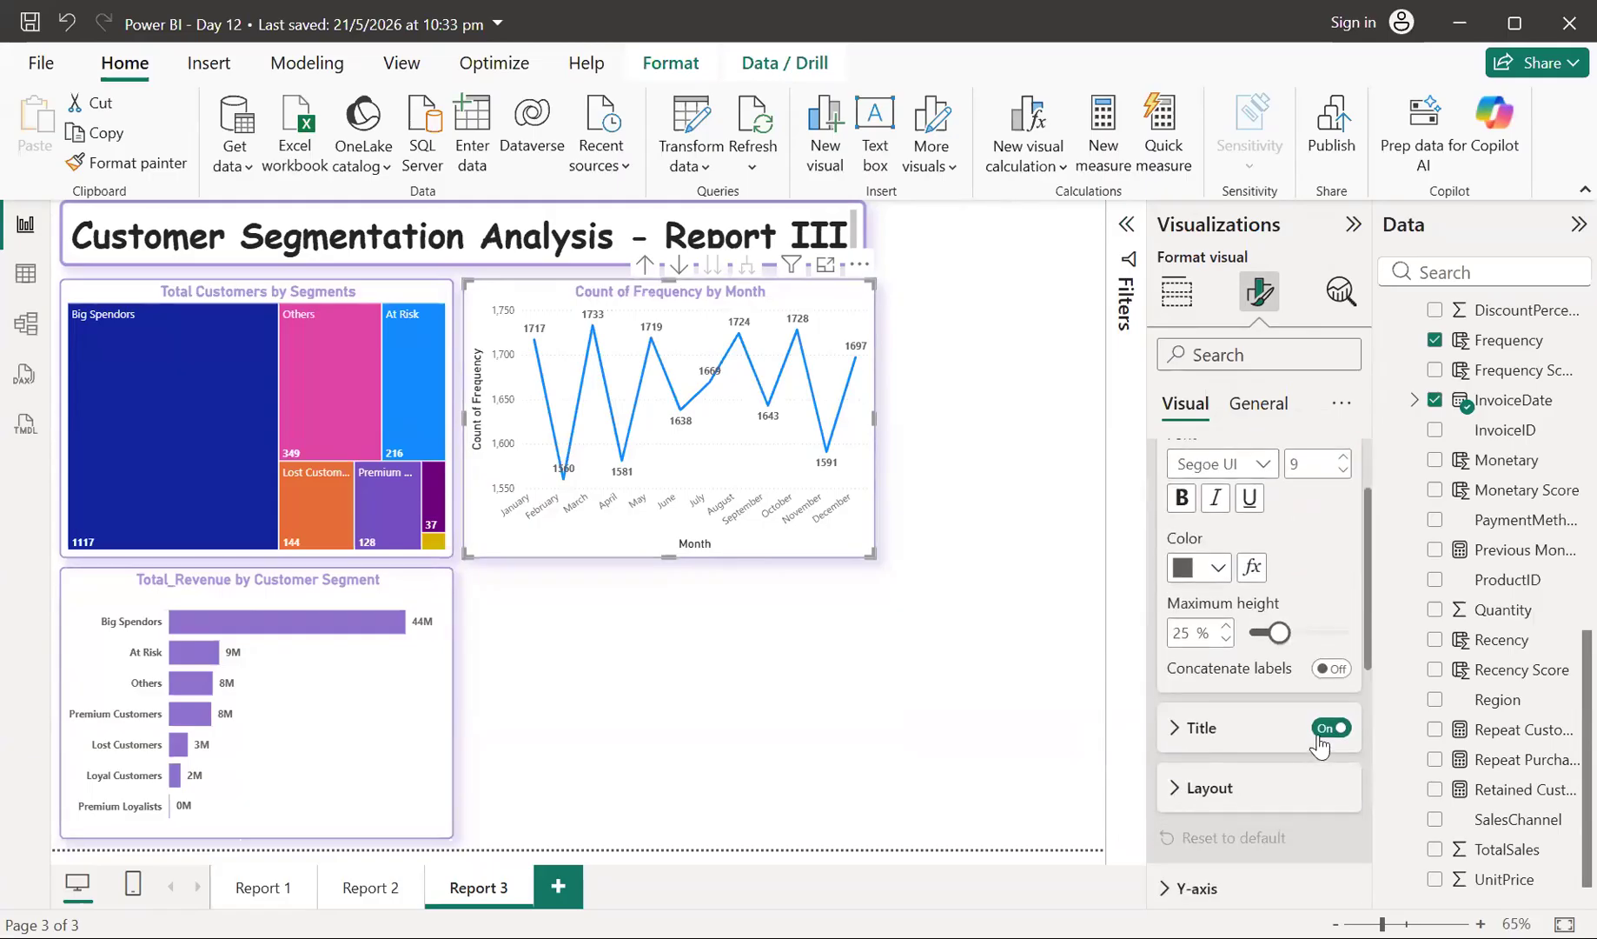
{"action": "left_click", "coordinate": [1332, 727]}
{"action": "scroll", "coordinate": [1319, 741], "scroll_direction": "up", "scroll_amount": 2}
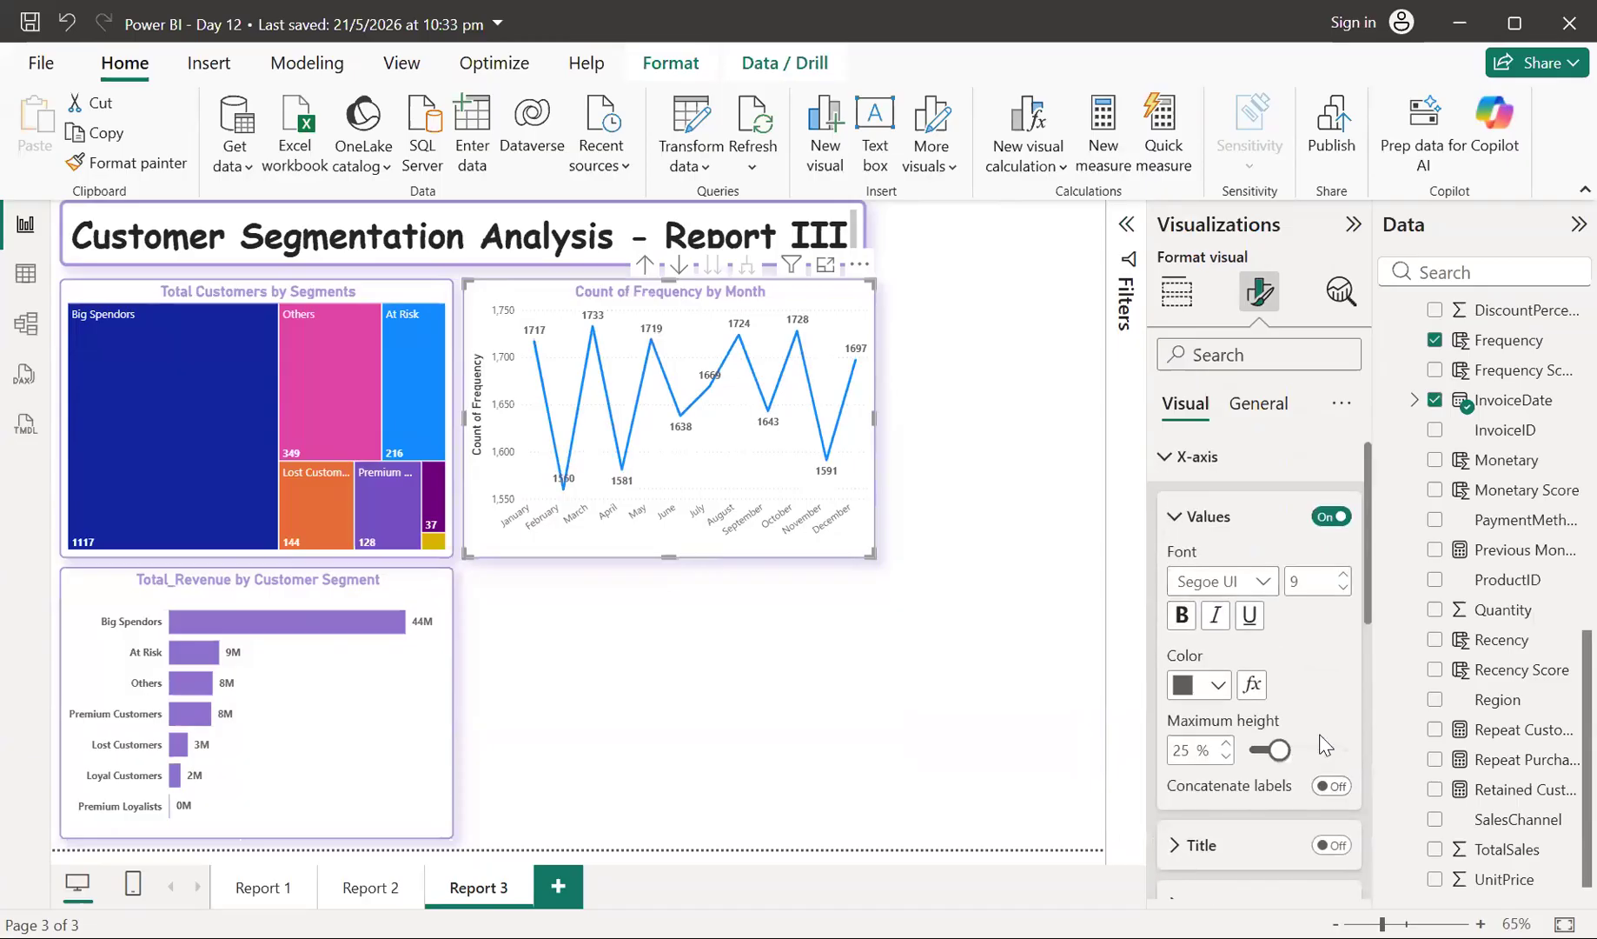
{"action": "left_click", "coordinate": [1183, 628]}
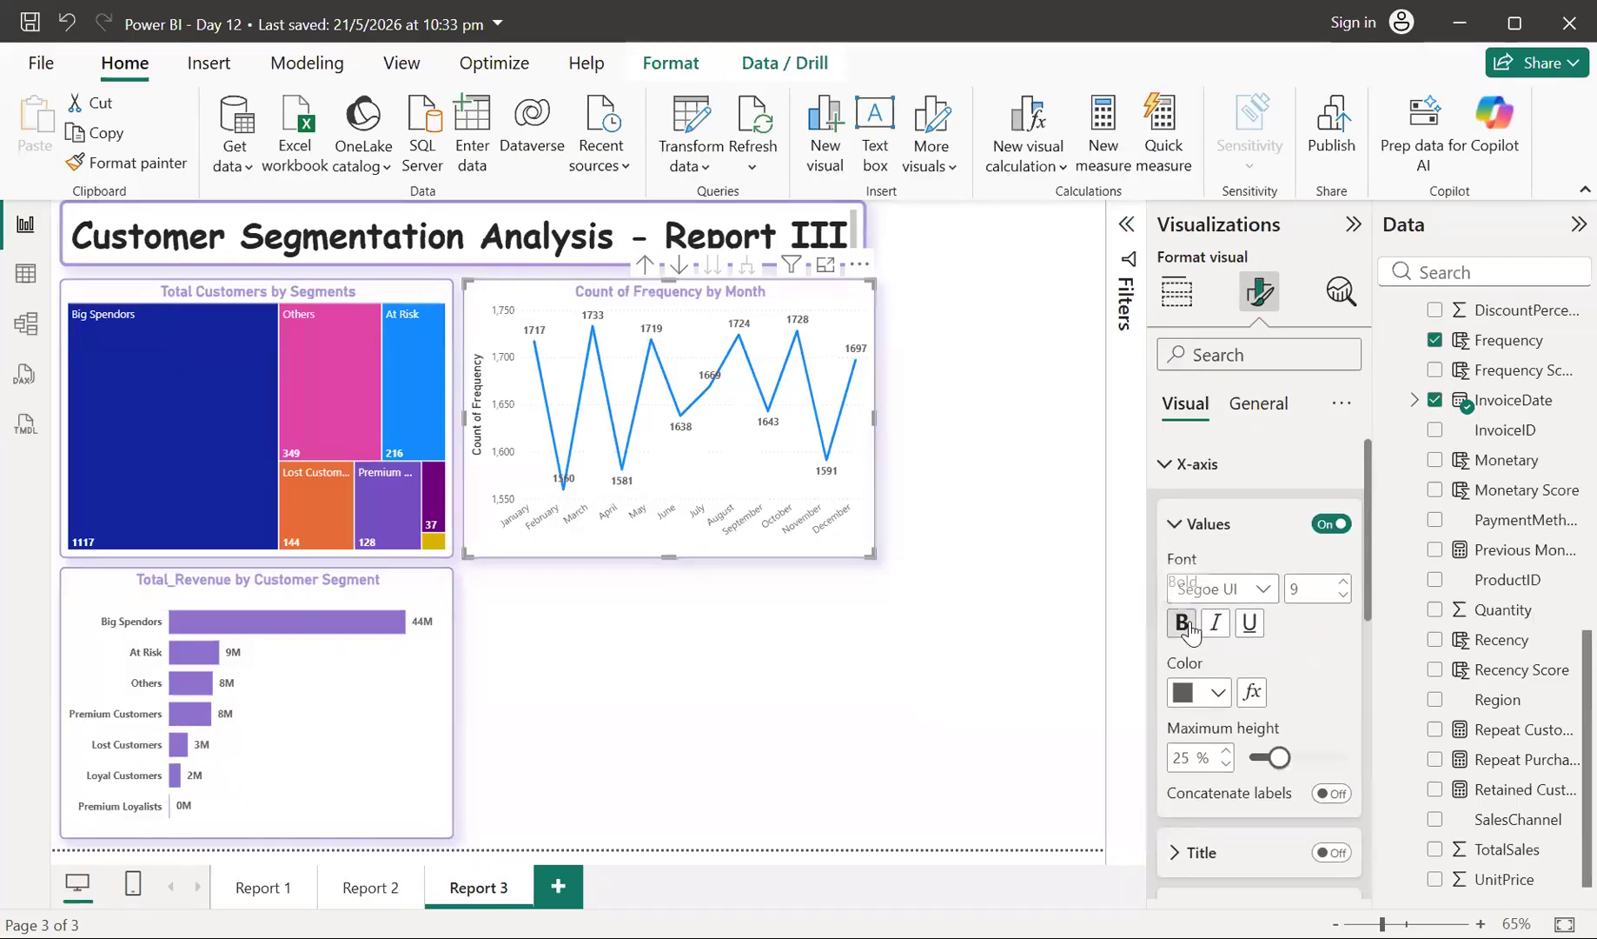
{"action": "left_click", "coordinate": [1175, 465]}
- Turn off the Y-axis values and title on the frequency line chart and check its gridline settings
{"action": "left_click", "coordinate": [1169, 515]}
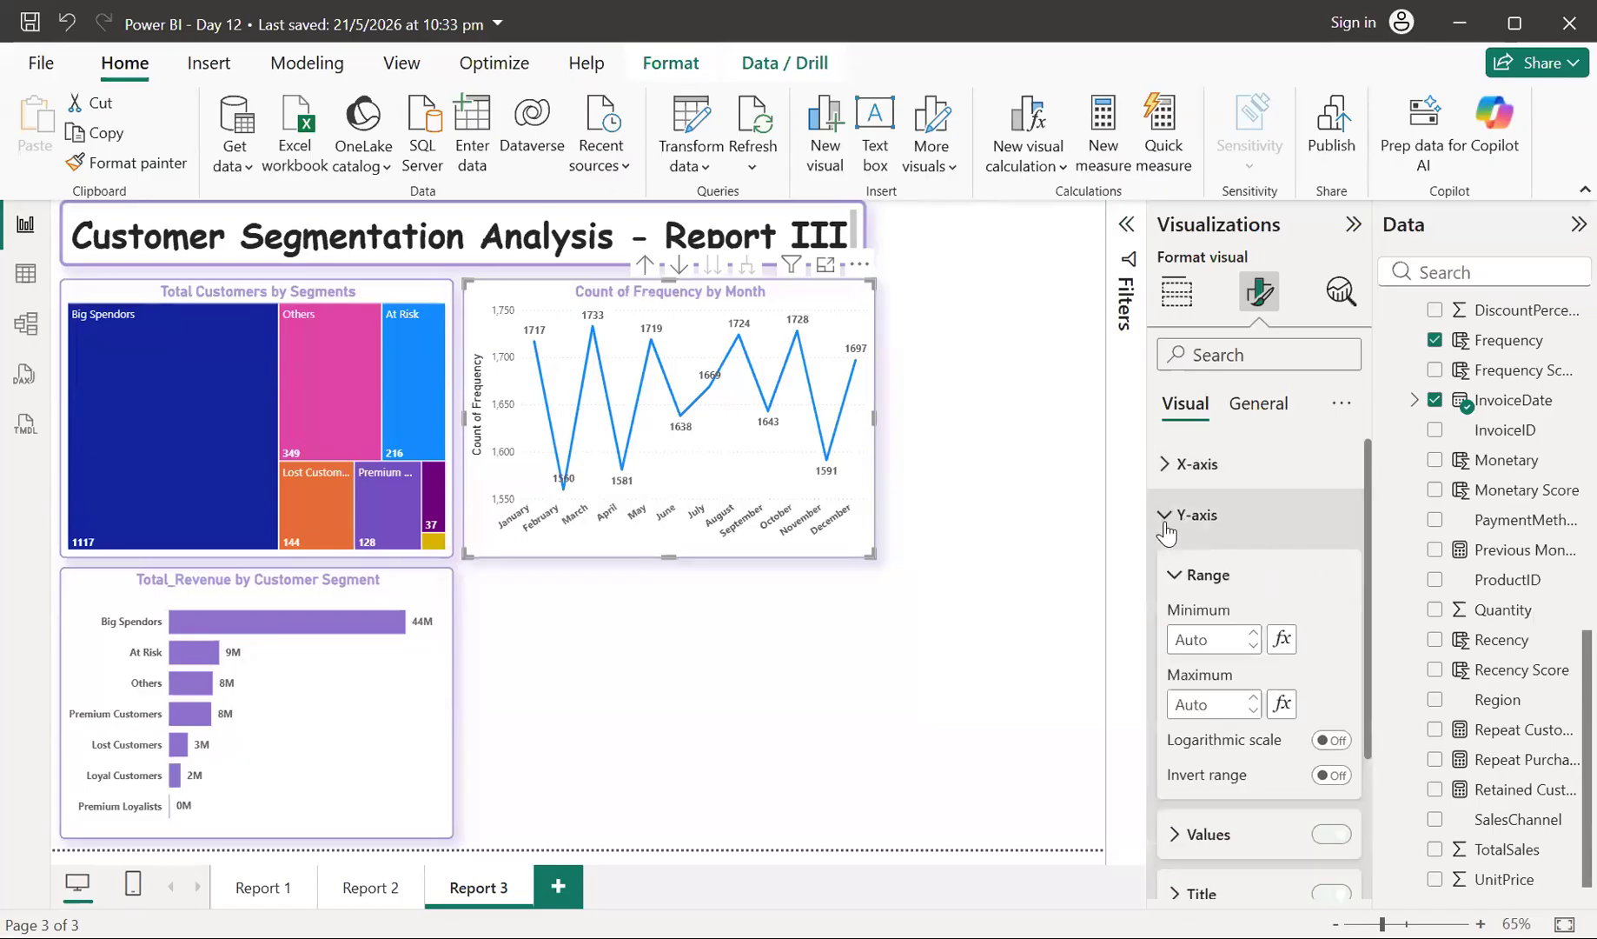
{"action": "left_click", "coordinate": [1336, 837]}
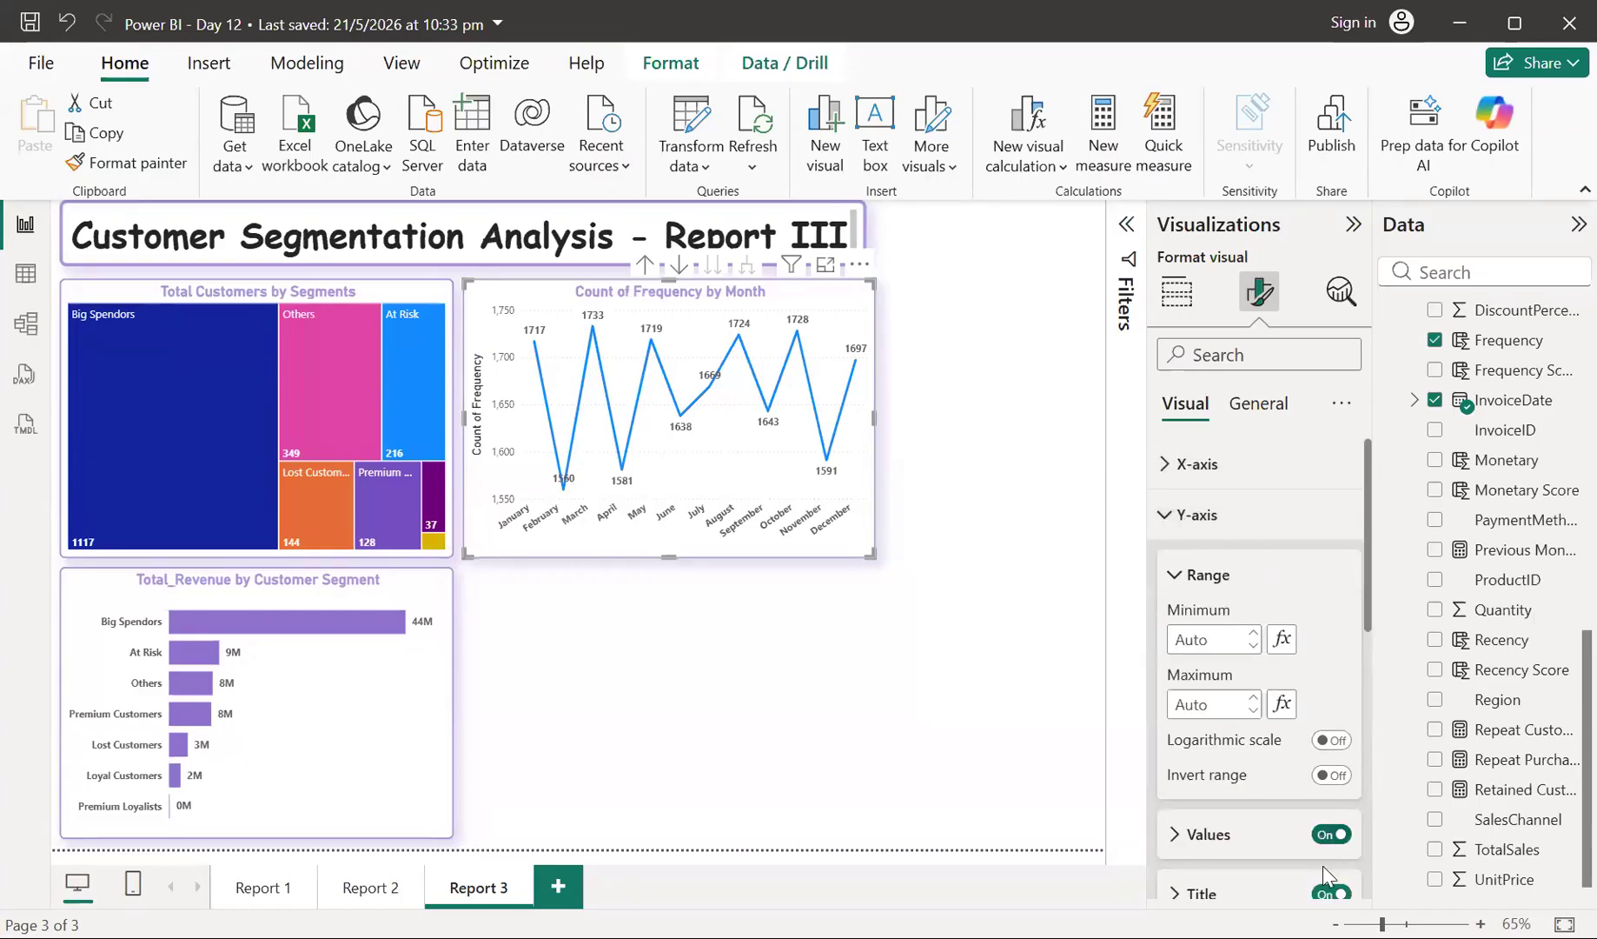
{"action": "left_click", "coordinate": [1327, 892]}
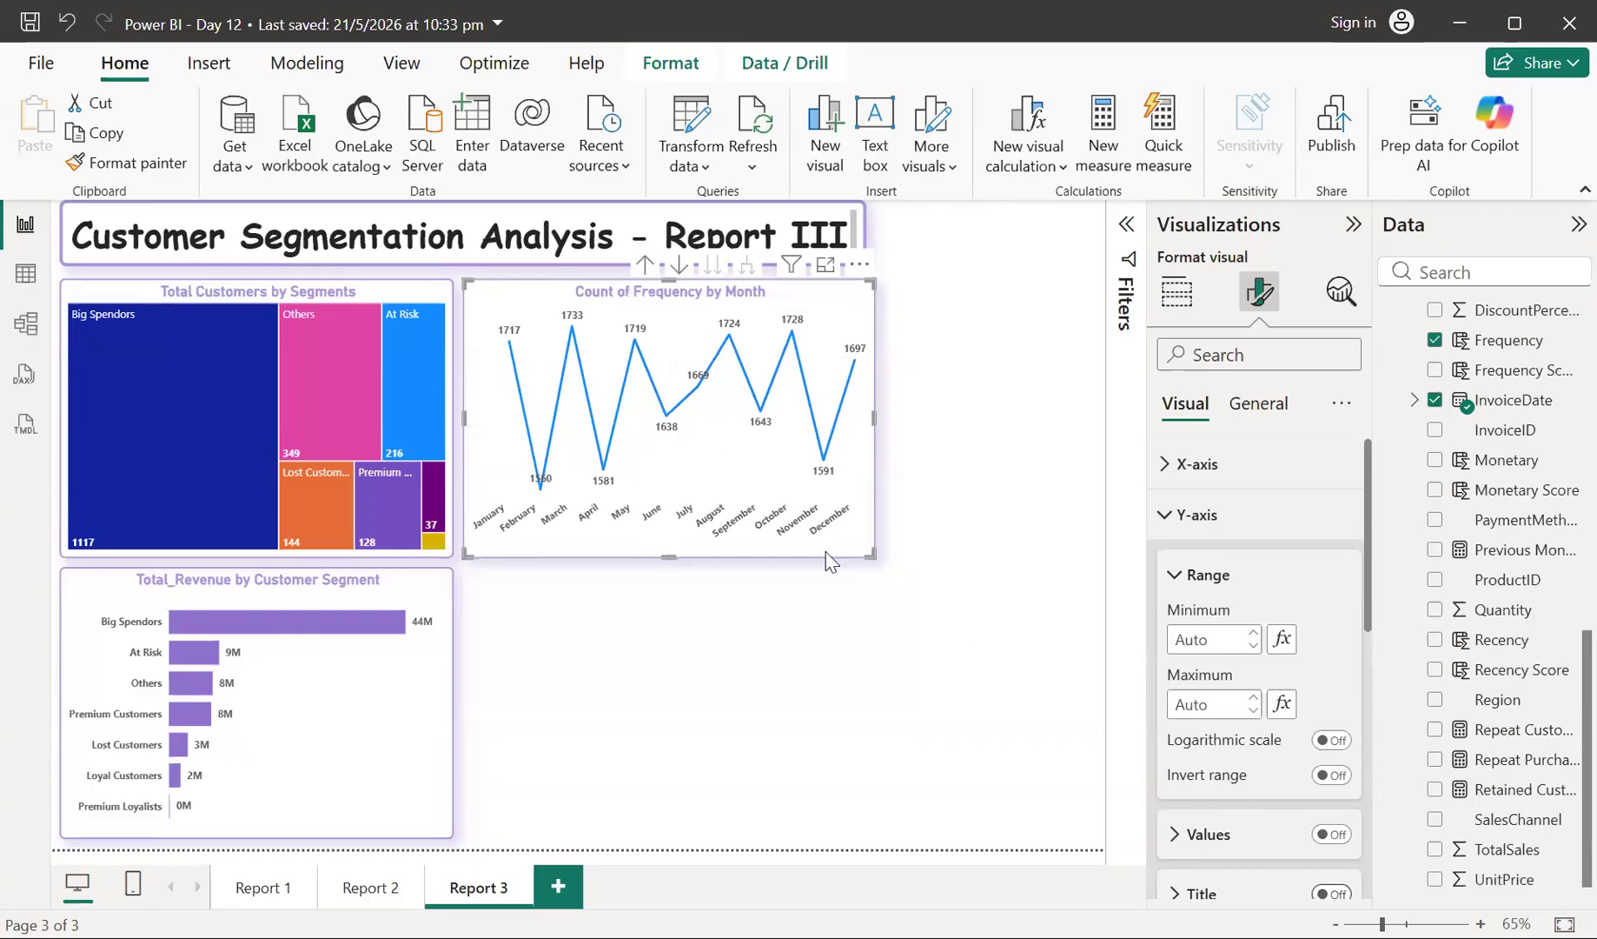
{"action": "scroll", "coordinate": [1269, 739], "scroll_direction": "down", "scroll_amount": 5}
{"action": "scroll", "coordinate": [1270, 743], "scroll_direction": "down", "scroll_amount": 3}
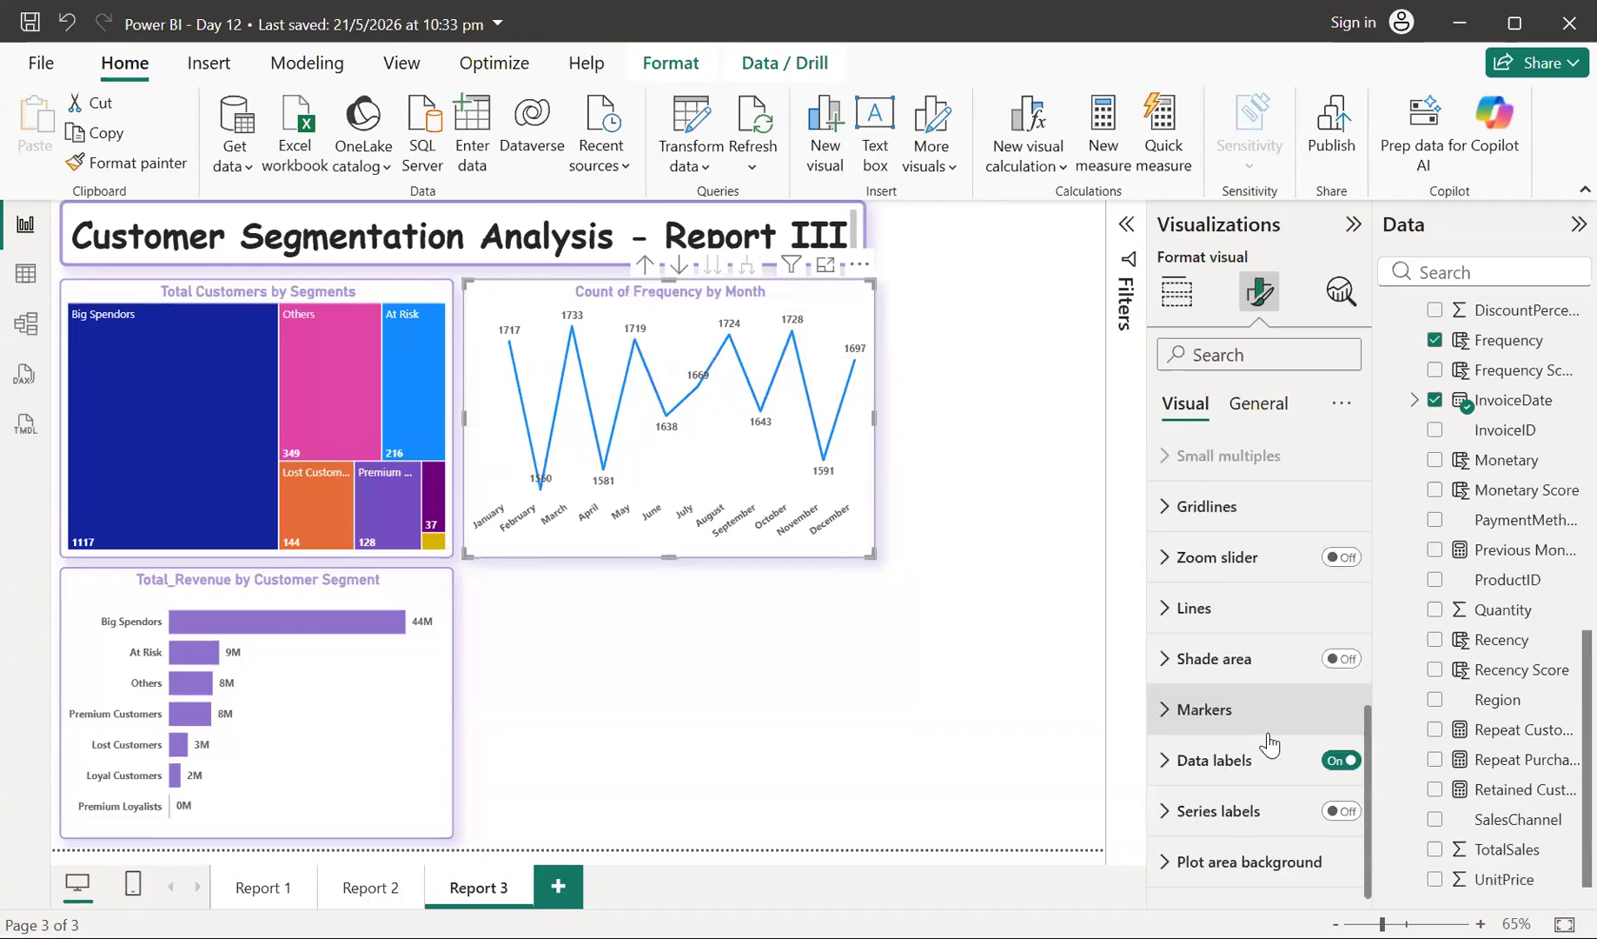
{"action": "scroll", "coordinate": [1216, 695], "scroll_direction": "up", "scroll_amount": 2}
{"action": "left_click", "coordinate": [1194, 662]}
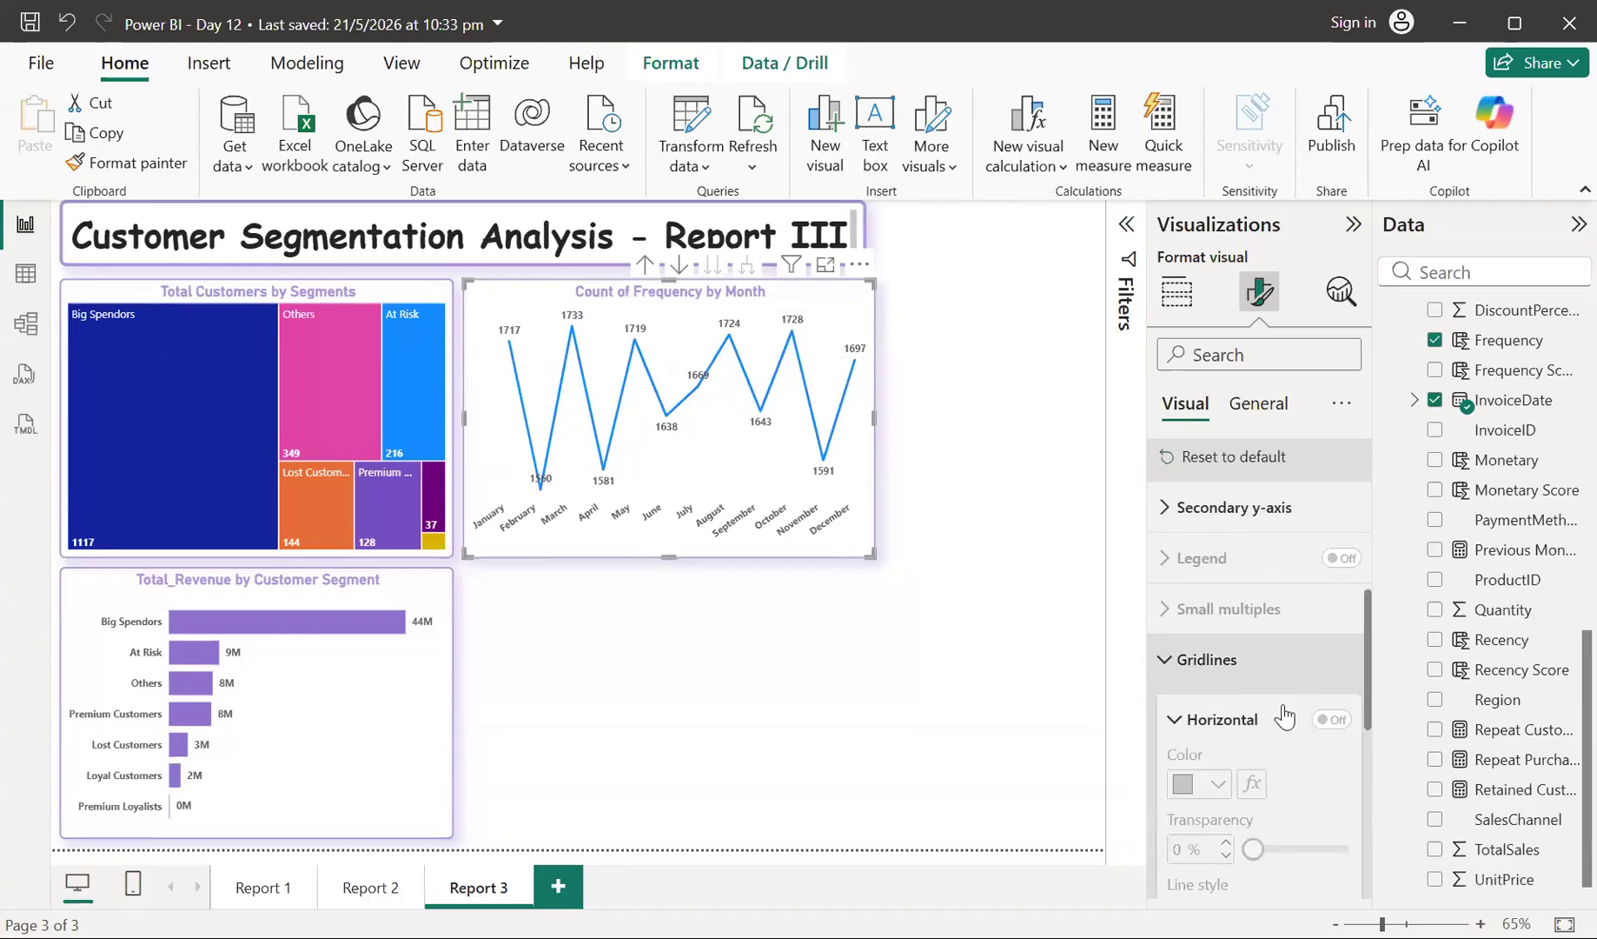
{"action": "left_click", "coordinate": [1166, 662]}
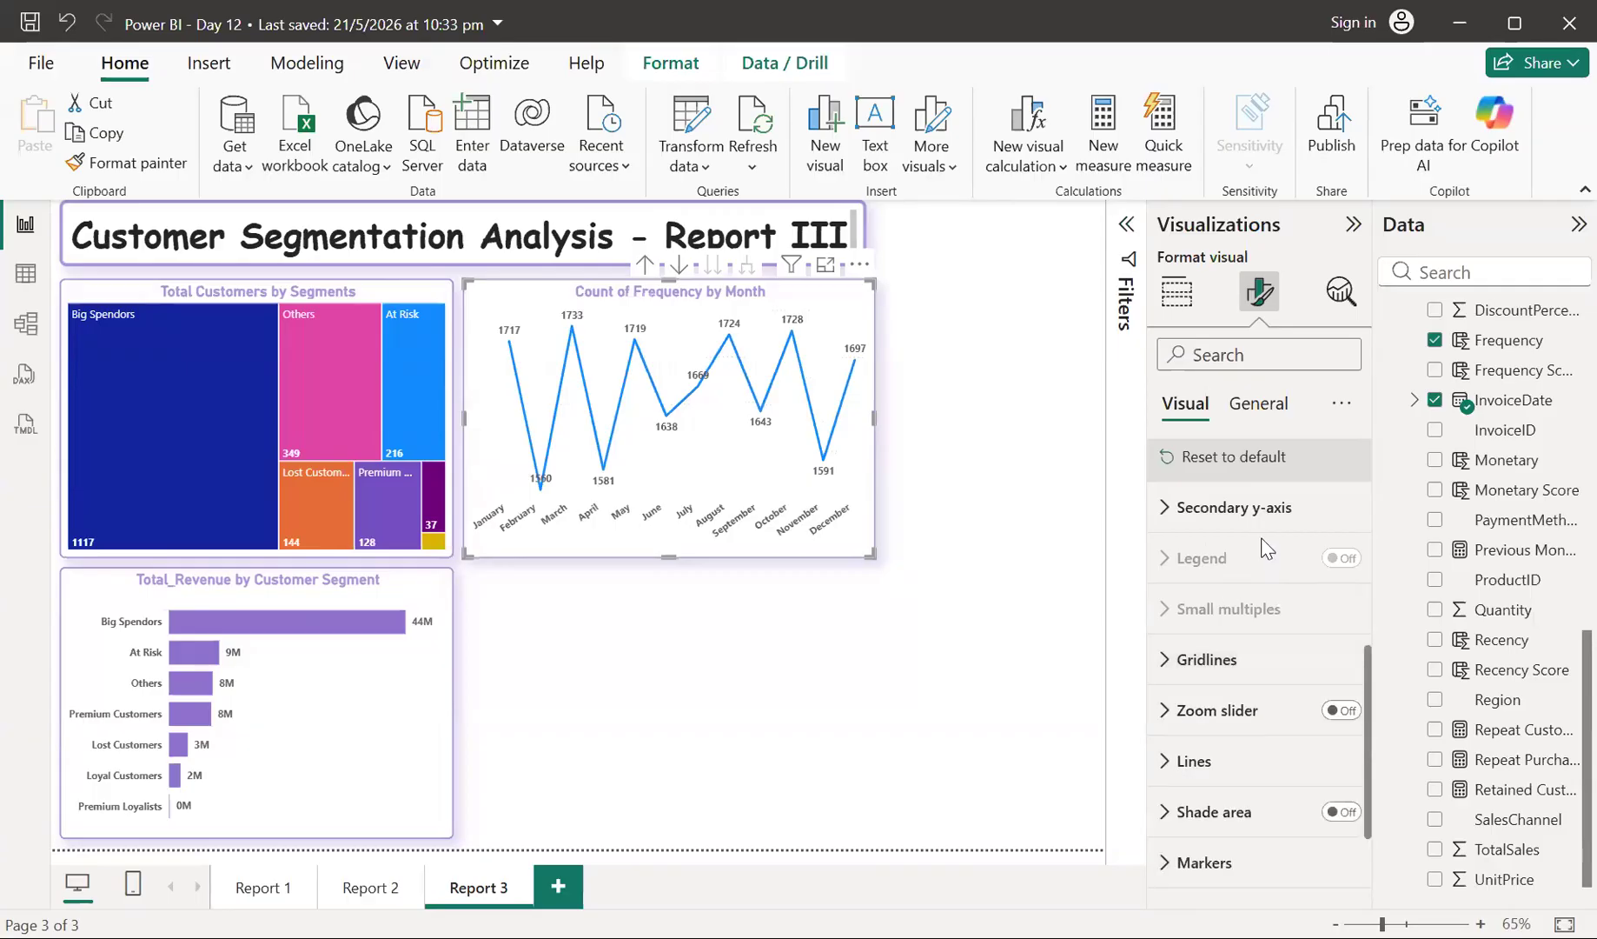
- Convert the frequency line chart to an area chart and change its line color to the purple used in the revenue bars
{"action": "left_click", "coordinate": [1181, 292]}
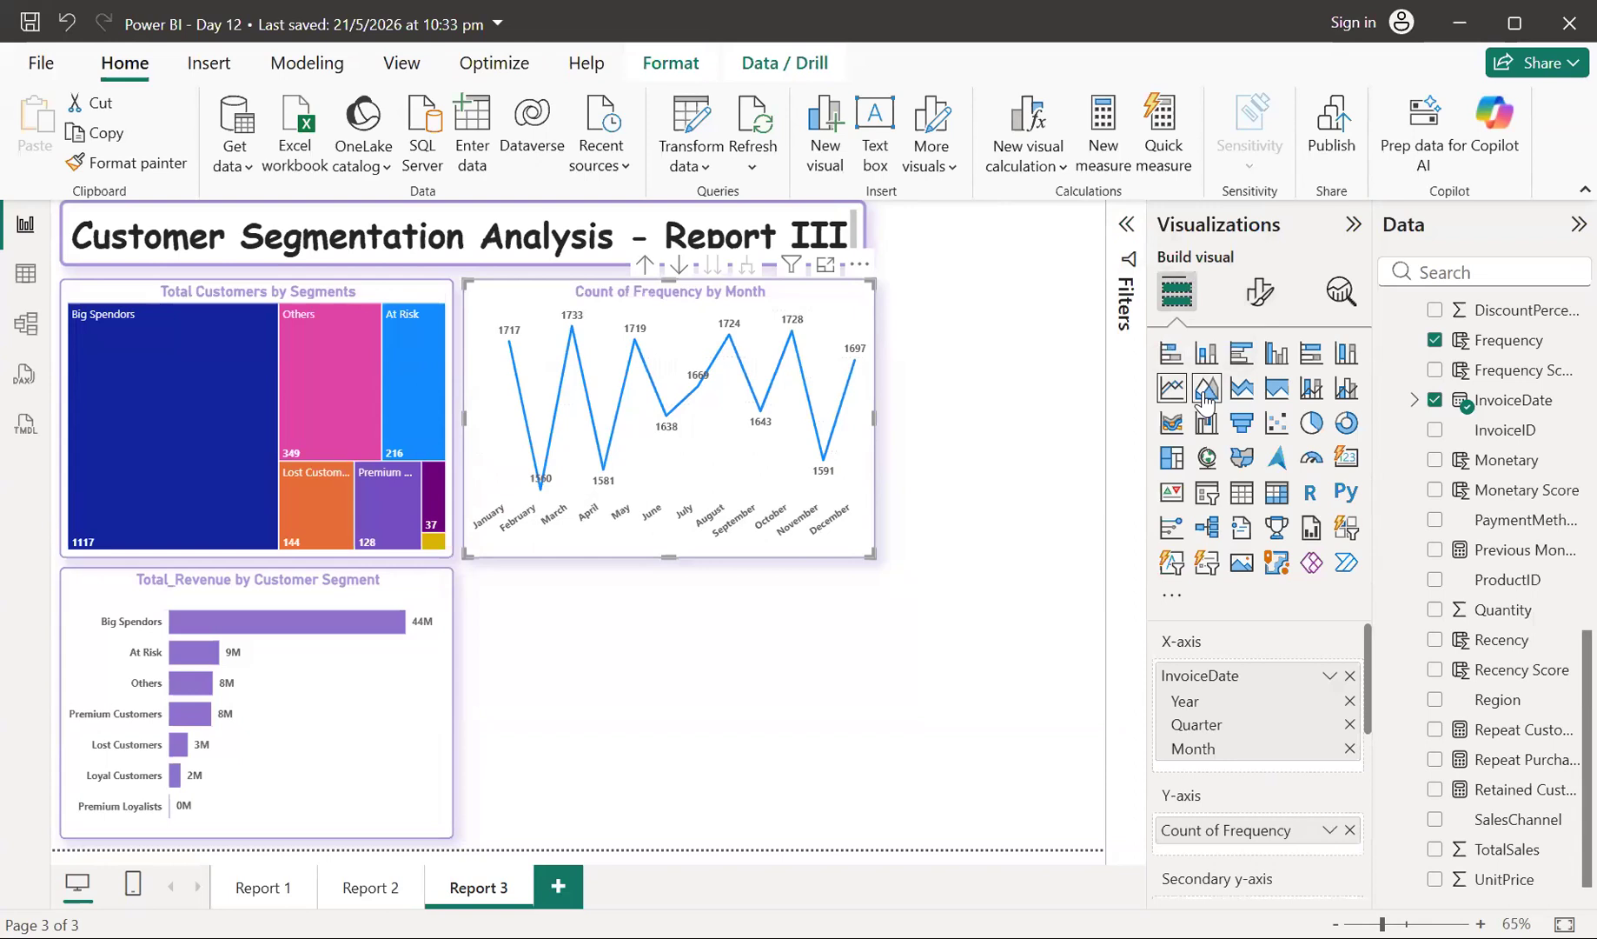
{"action": "left_click", "coordinate": [1205, 391]}
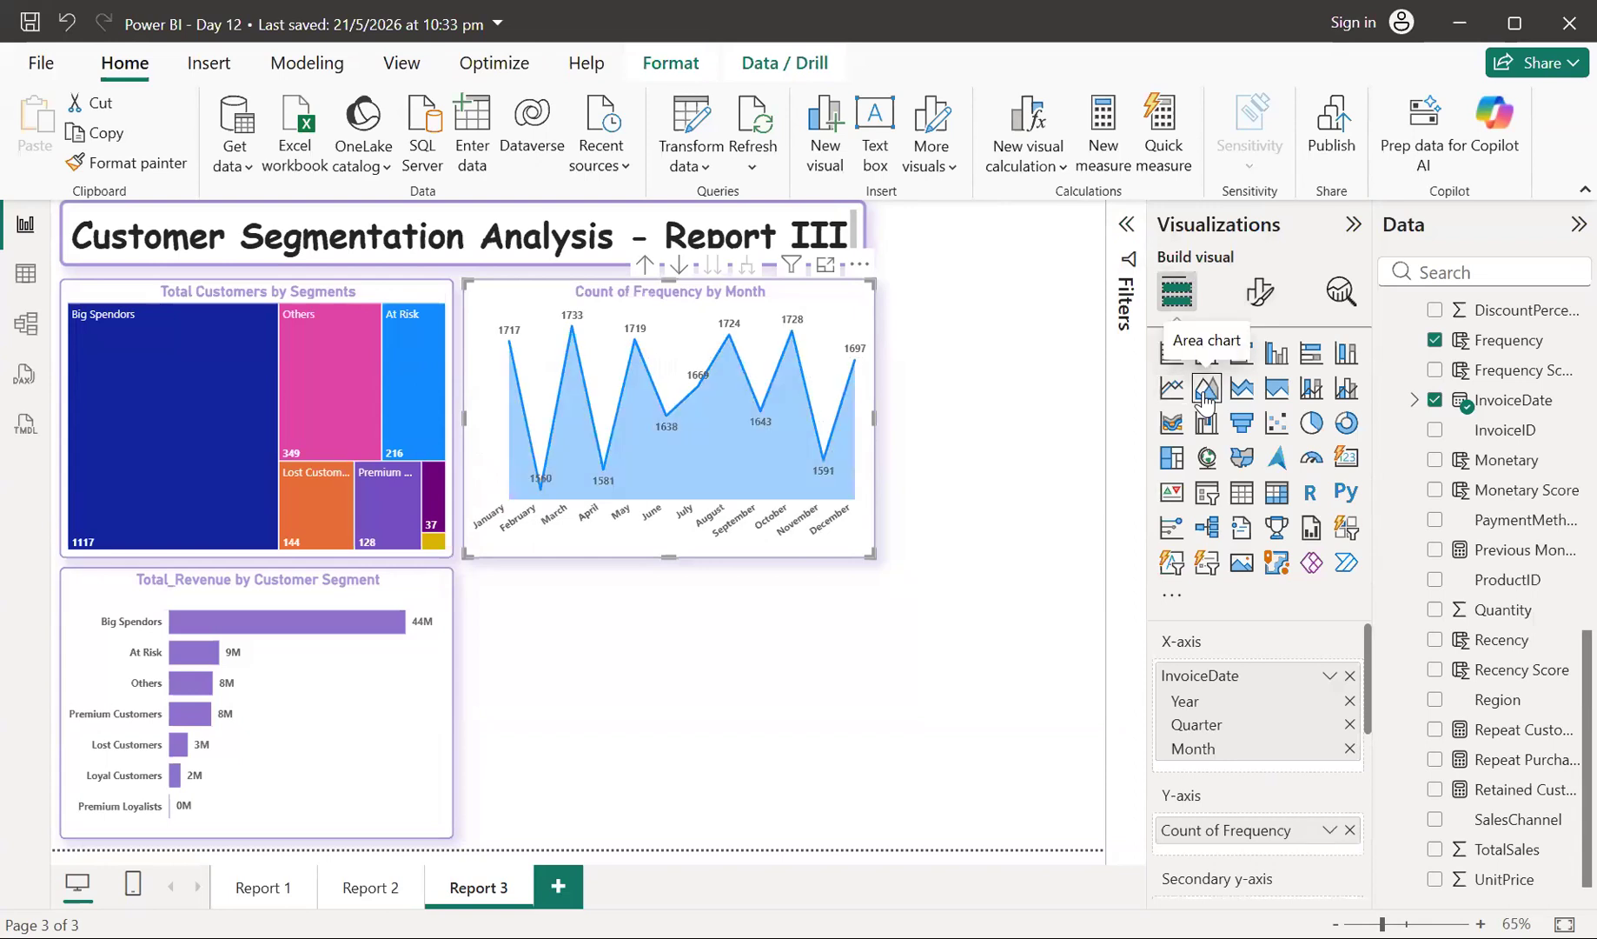
{"action": "left_click", "coordinate": [1260, 293]}
{"action": "scroll", "coordinate": [1212, 617], "scroll_direction": "down", "scroll_amount": 2}
{"action": "scroll", "coordinate": [1213, 617], "scroll_direction": "down", "scroll_amount": 2}
{"action": "scroll", "coordinate": [1174, 643], "scroll_direction": "up", "scroll_amount": 1}
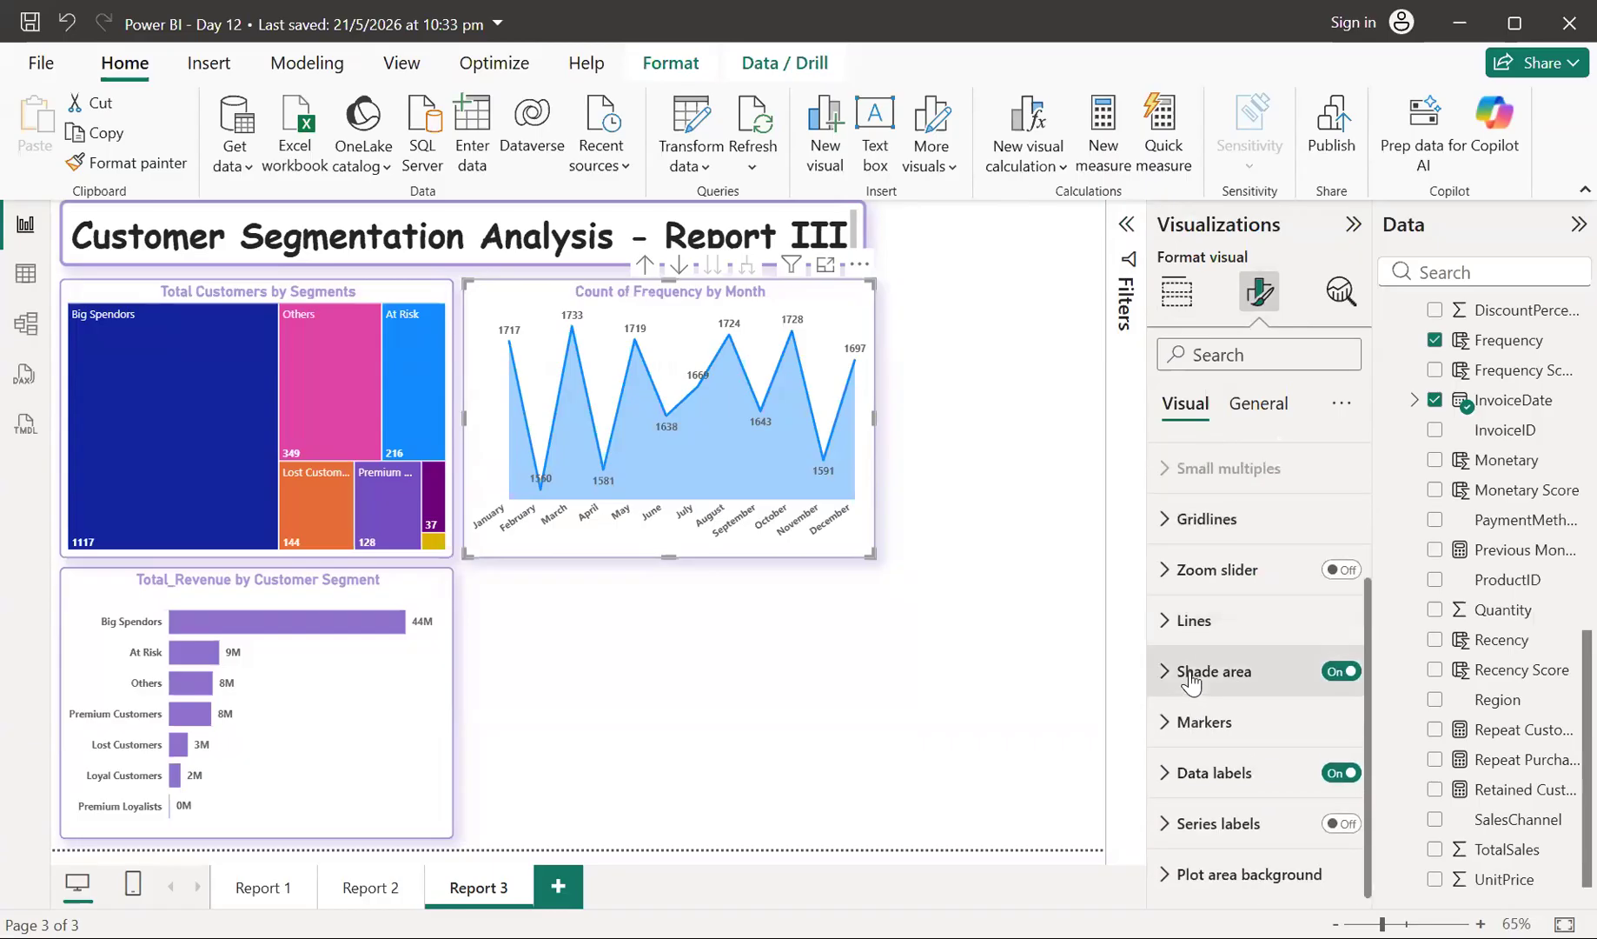
{"action": "left_click", "coordinate": [1173, 641]}
{"action": "scroll", "coordinate": [1174, 643], "scroll_direction": "down", "scroll_amount": 4}
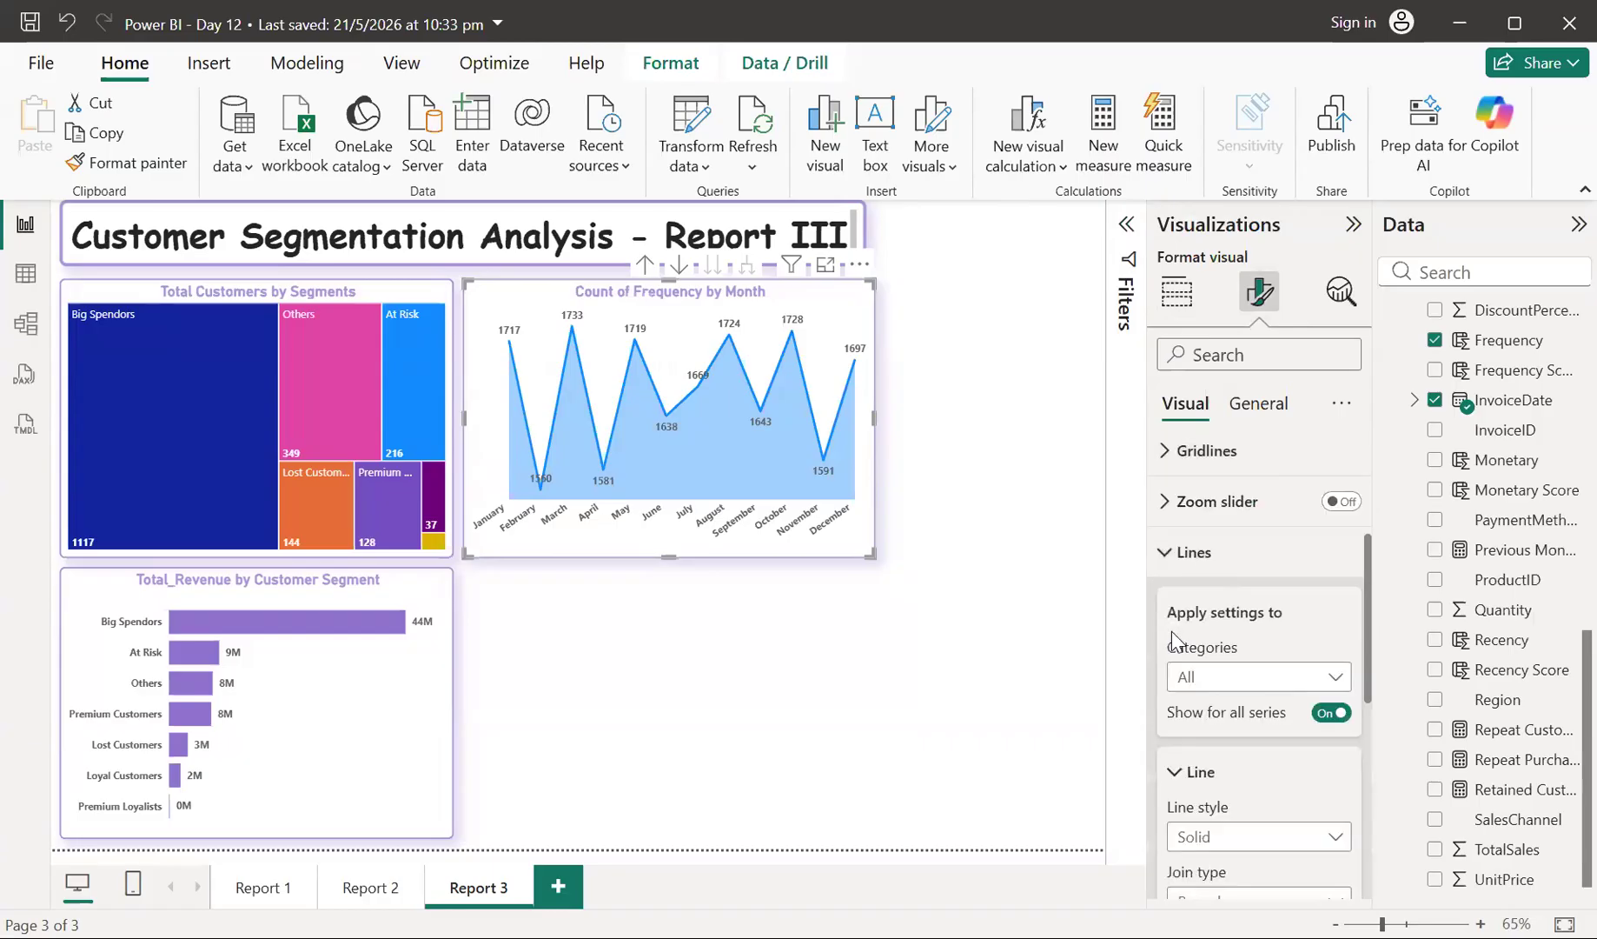
{"action": "scroll", "coordinate": [1175, 647], "scroll_direction": "down", "scroll_amount": 2}
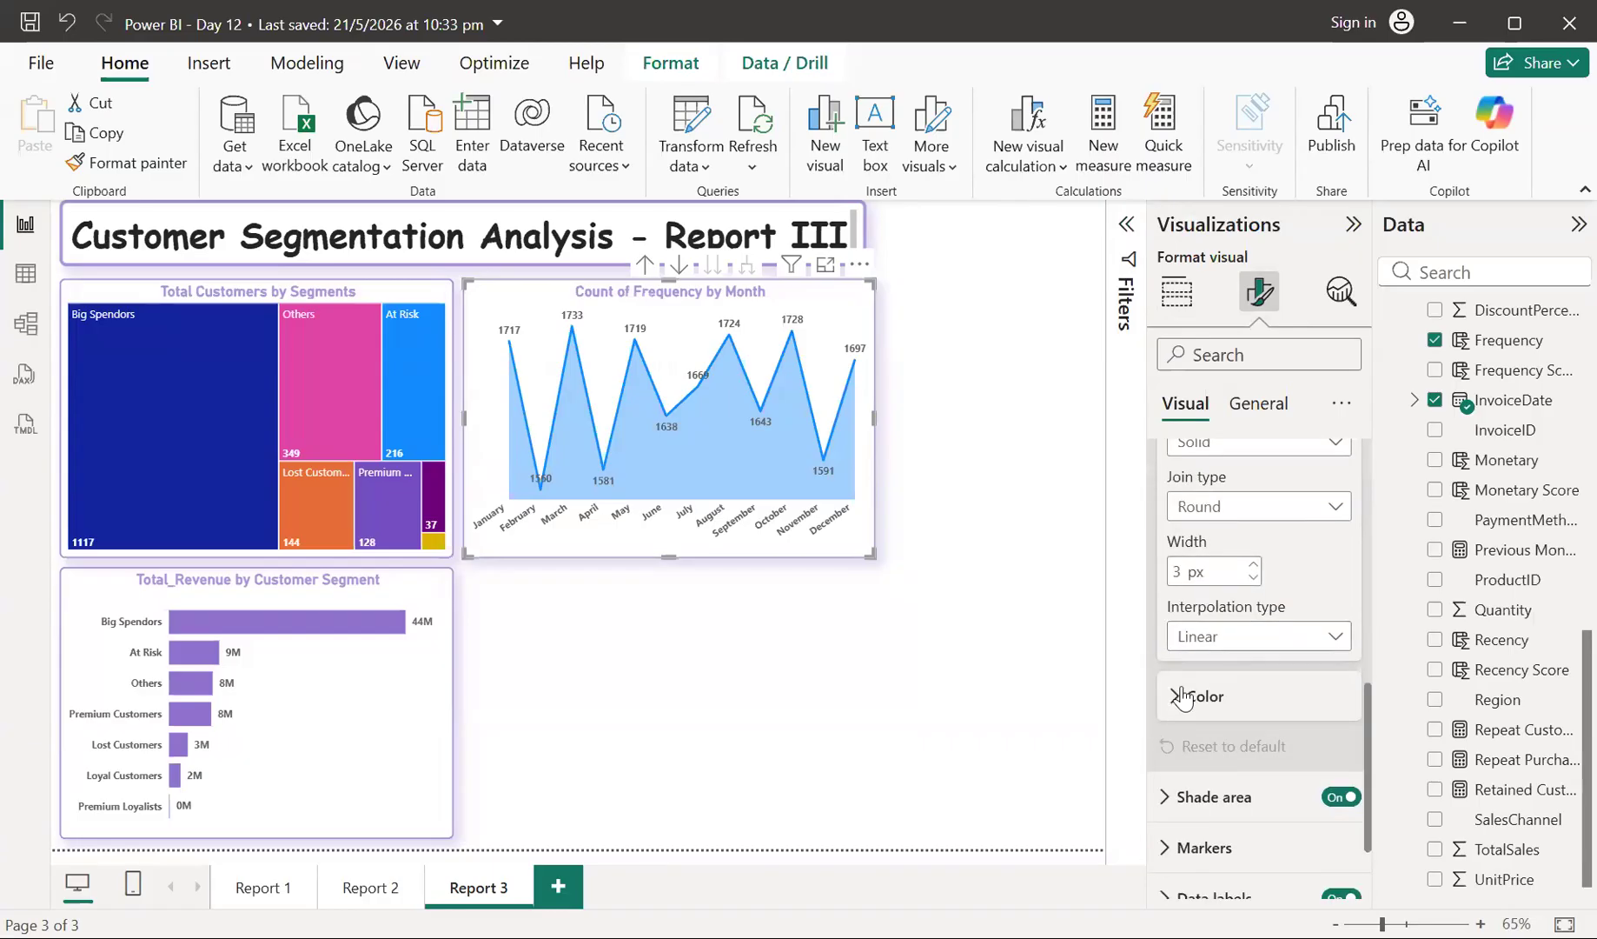
{"action": "left_click", "coordinate": [1183, 696]}
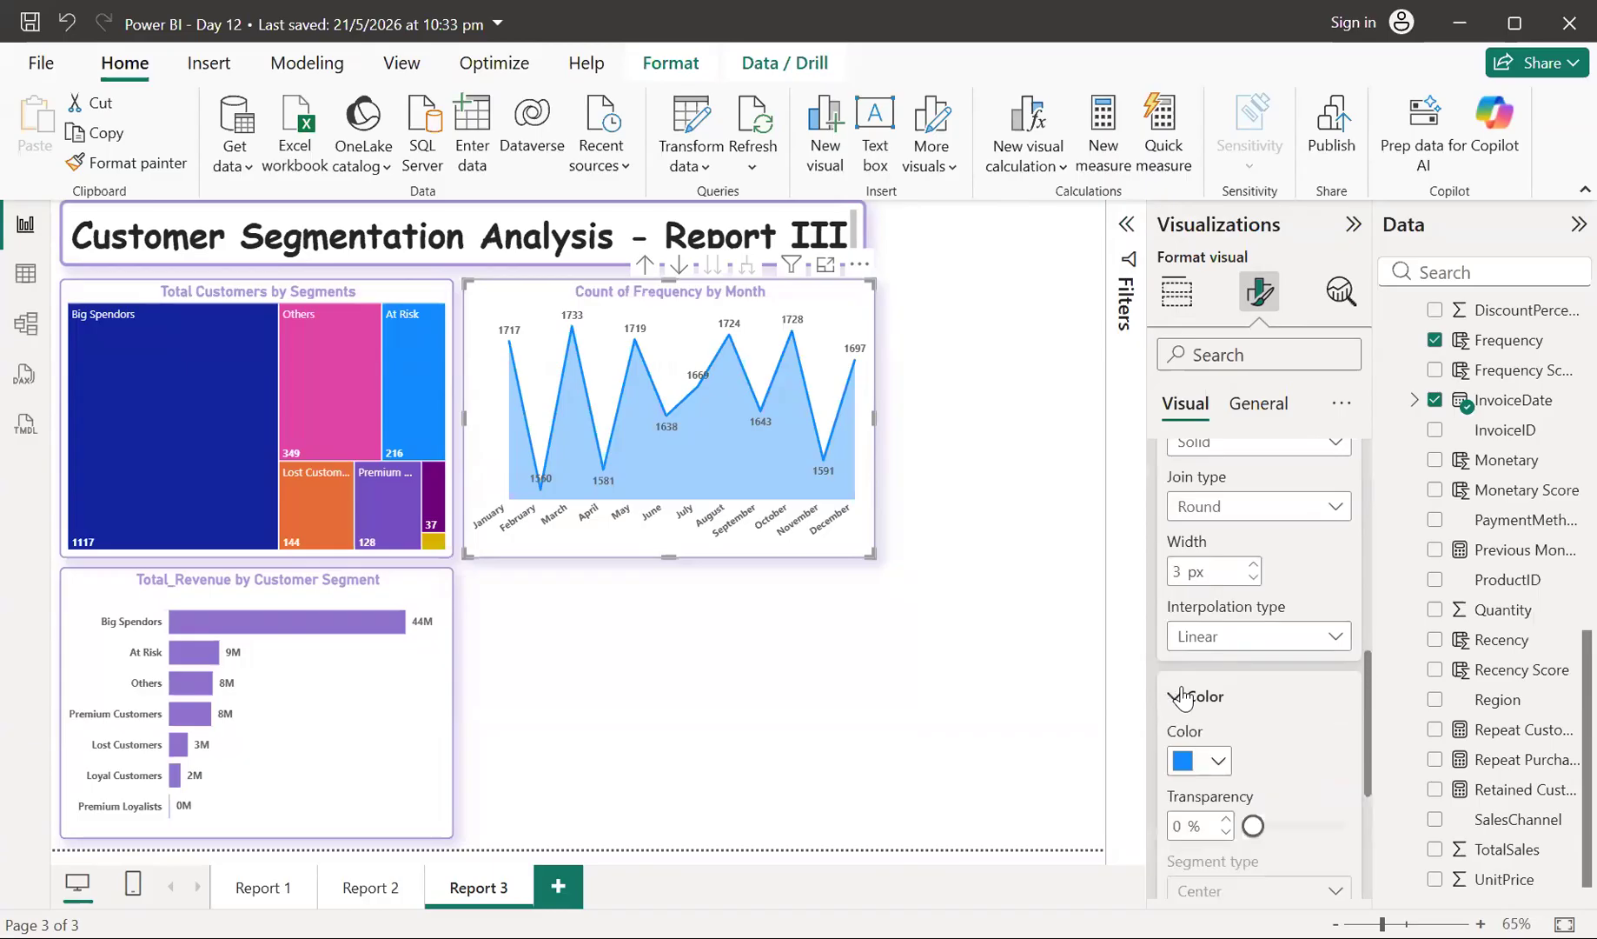
{"action": "left_click", "coordinate": [1220, 763]}
{"action": "left_click", "coordinate": [1192, 609]}
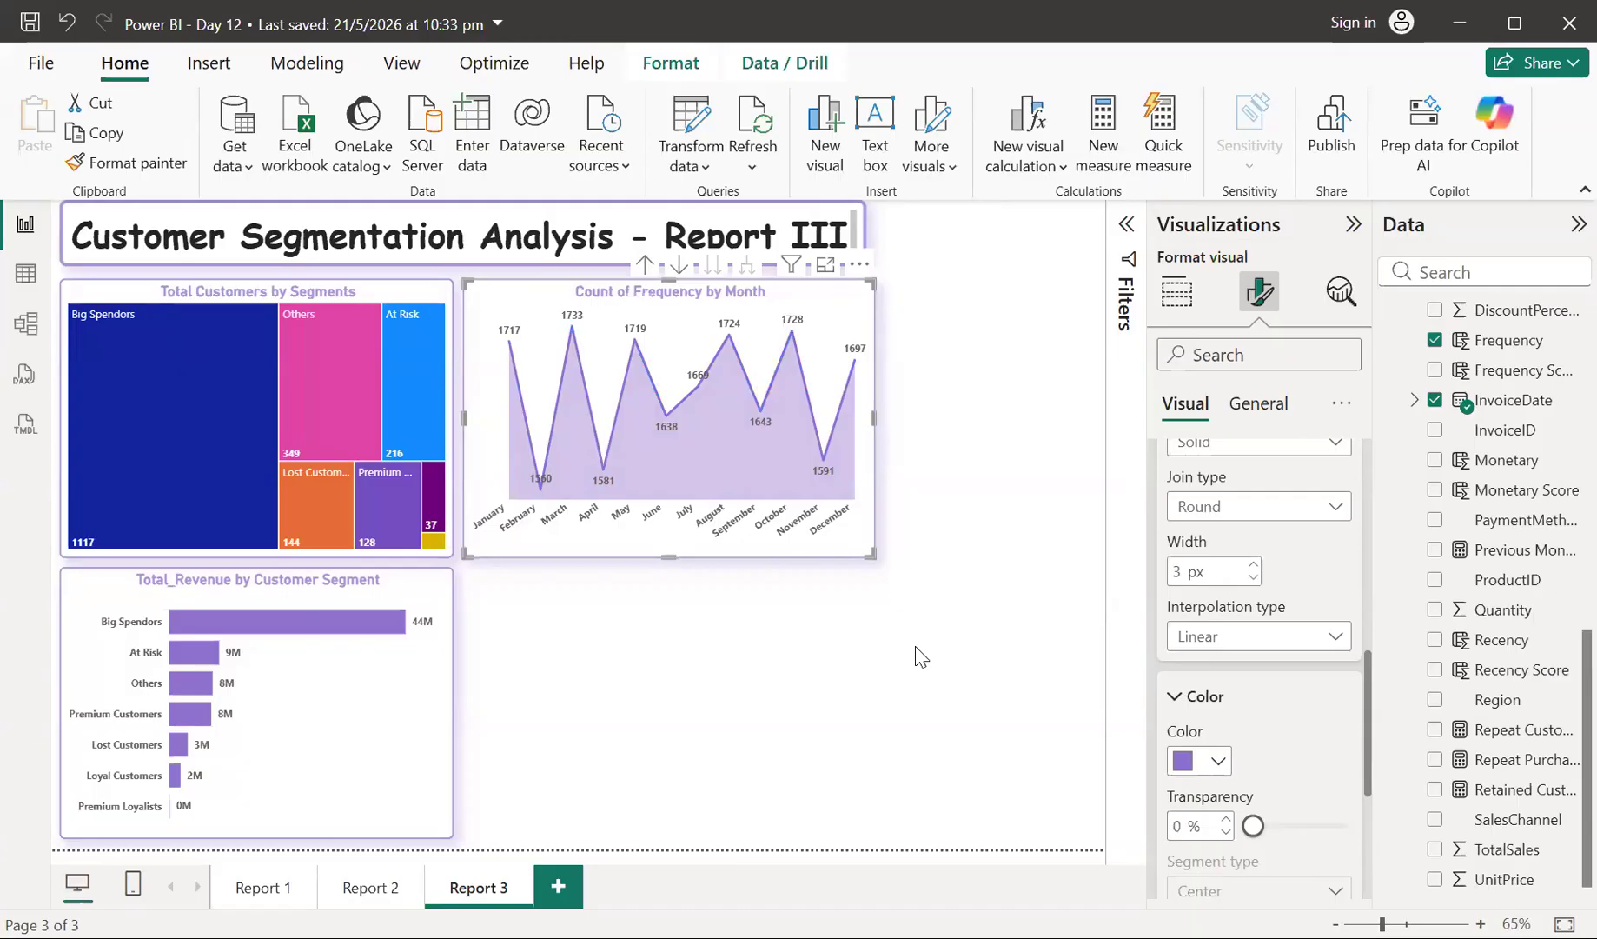
- Drill the frequency area chart up to quarter level, turn on drill-down mode and return it to month level
{"action": "left_click", "coordinate": [1175, 292]}
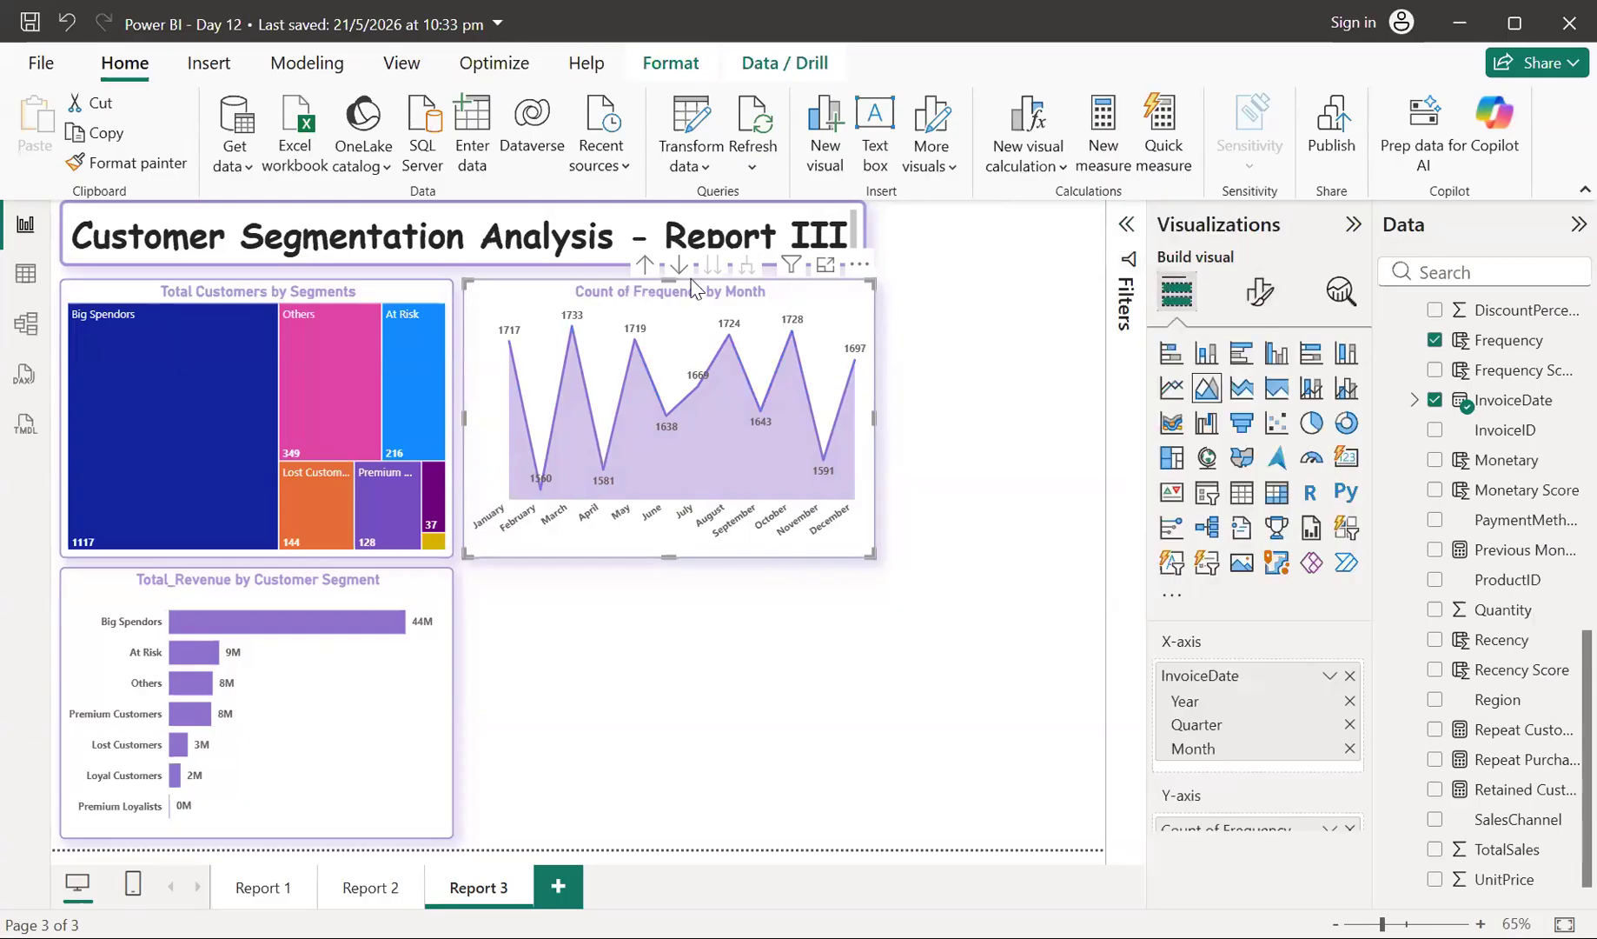
{"action": "left_click", "coordinate": [645, 264]}
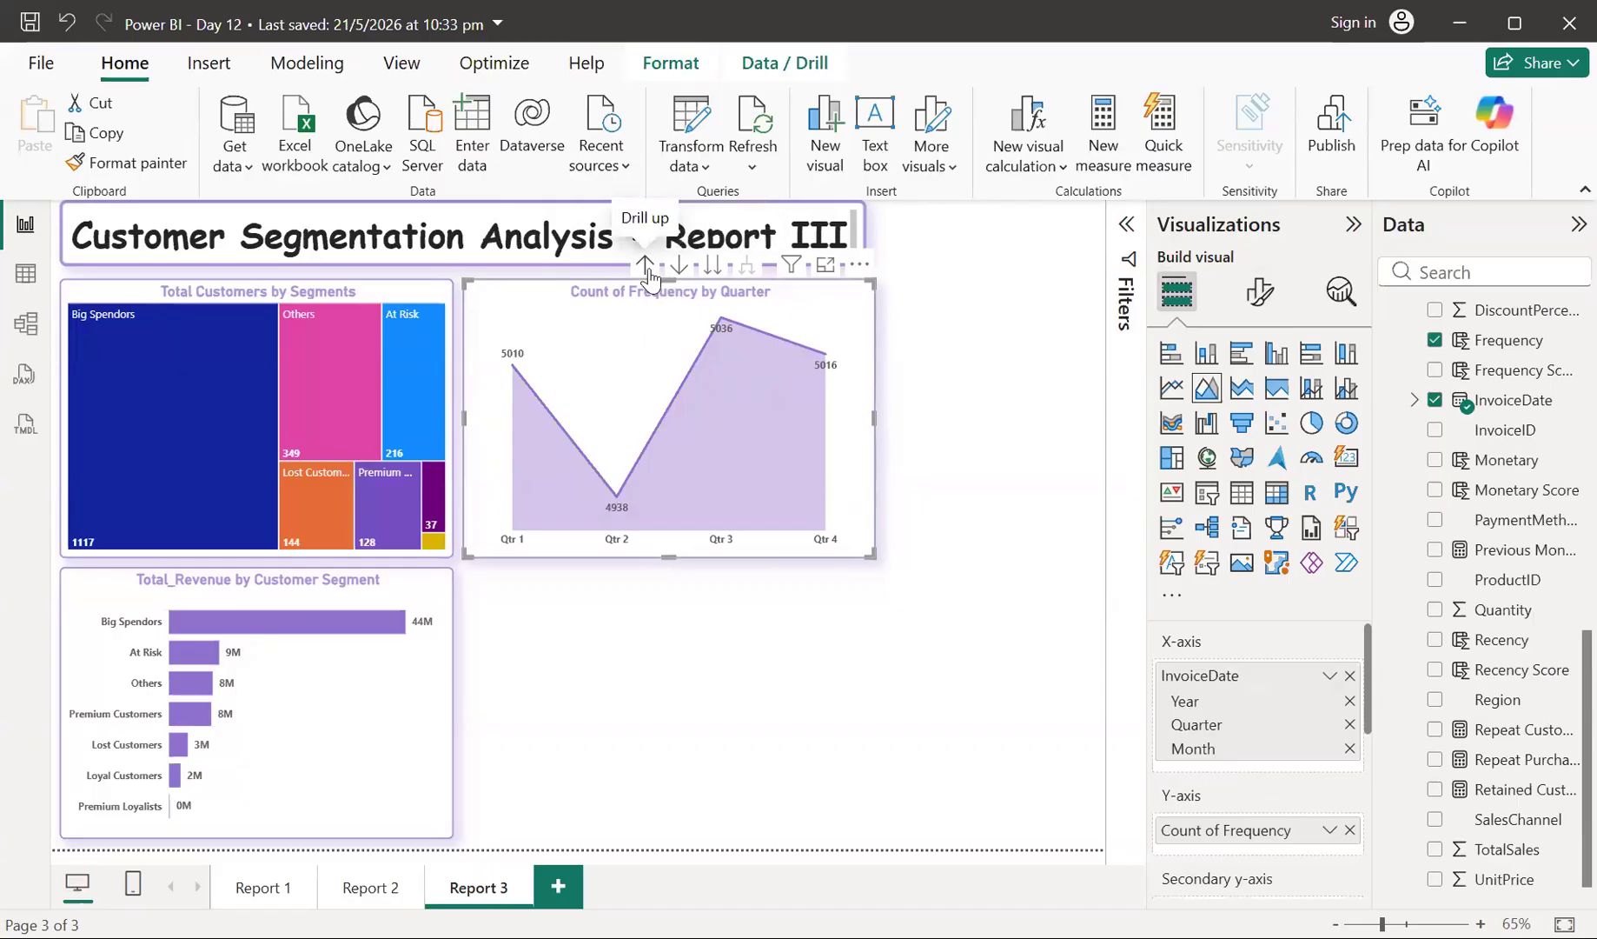
{"action": "left_click", "coordinate": [678, 265]}
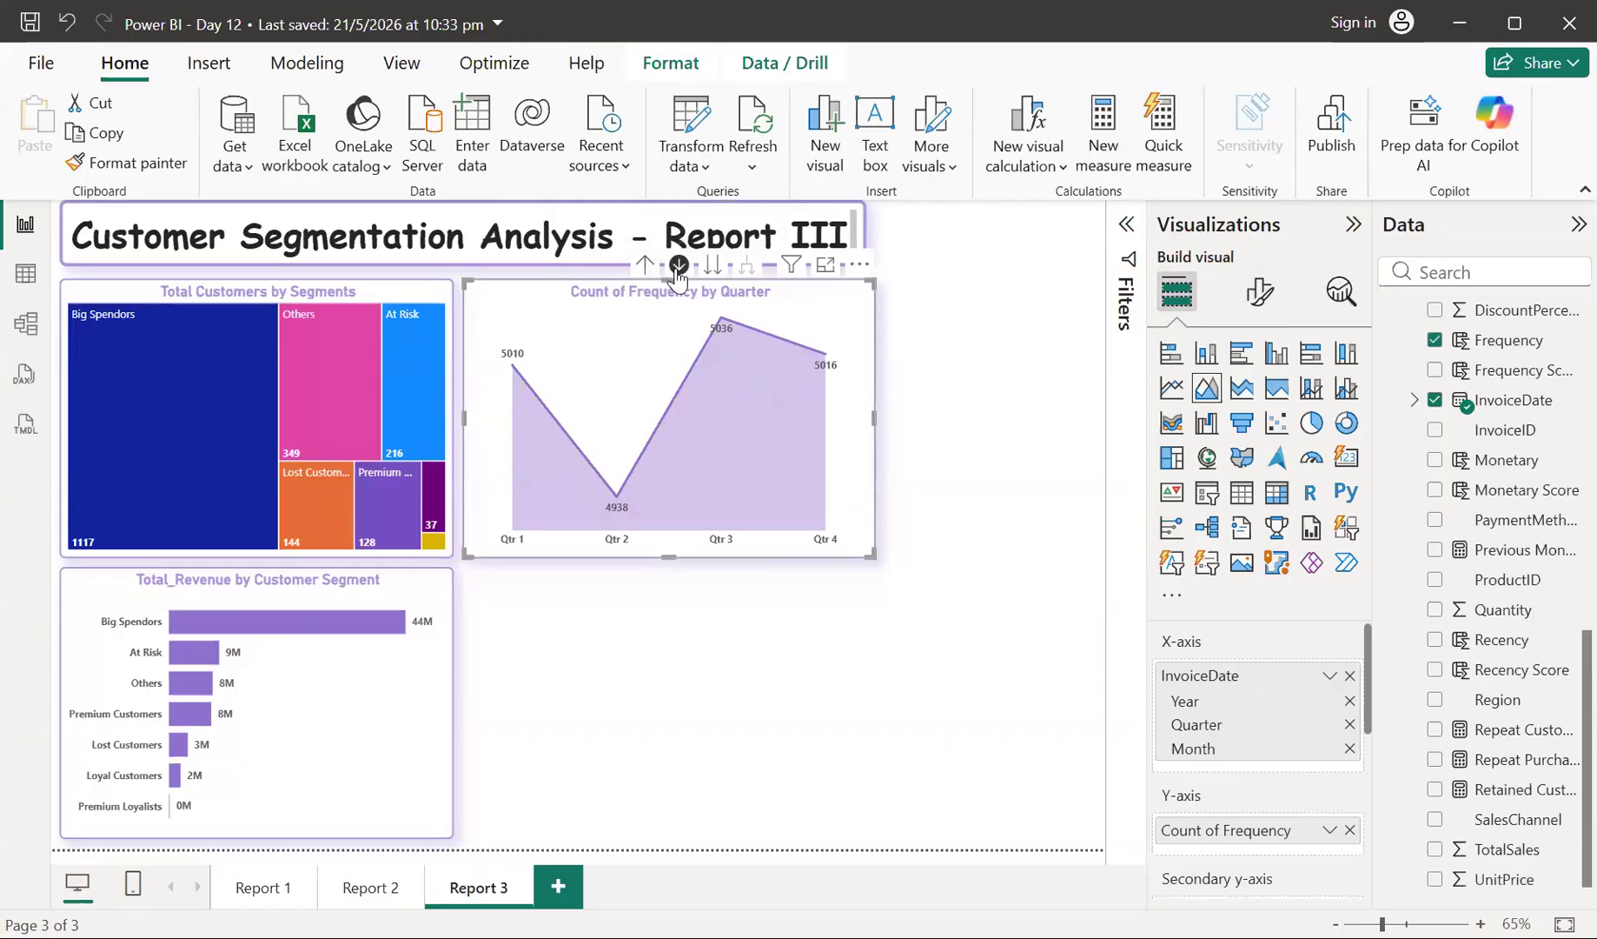
{"action": "left_click", "coordinate": [713, 264]}
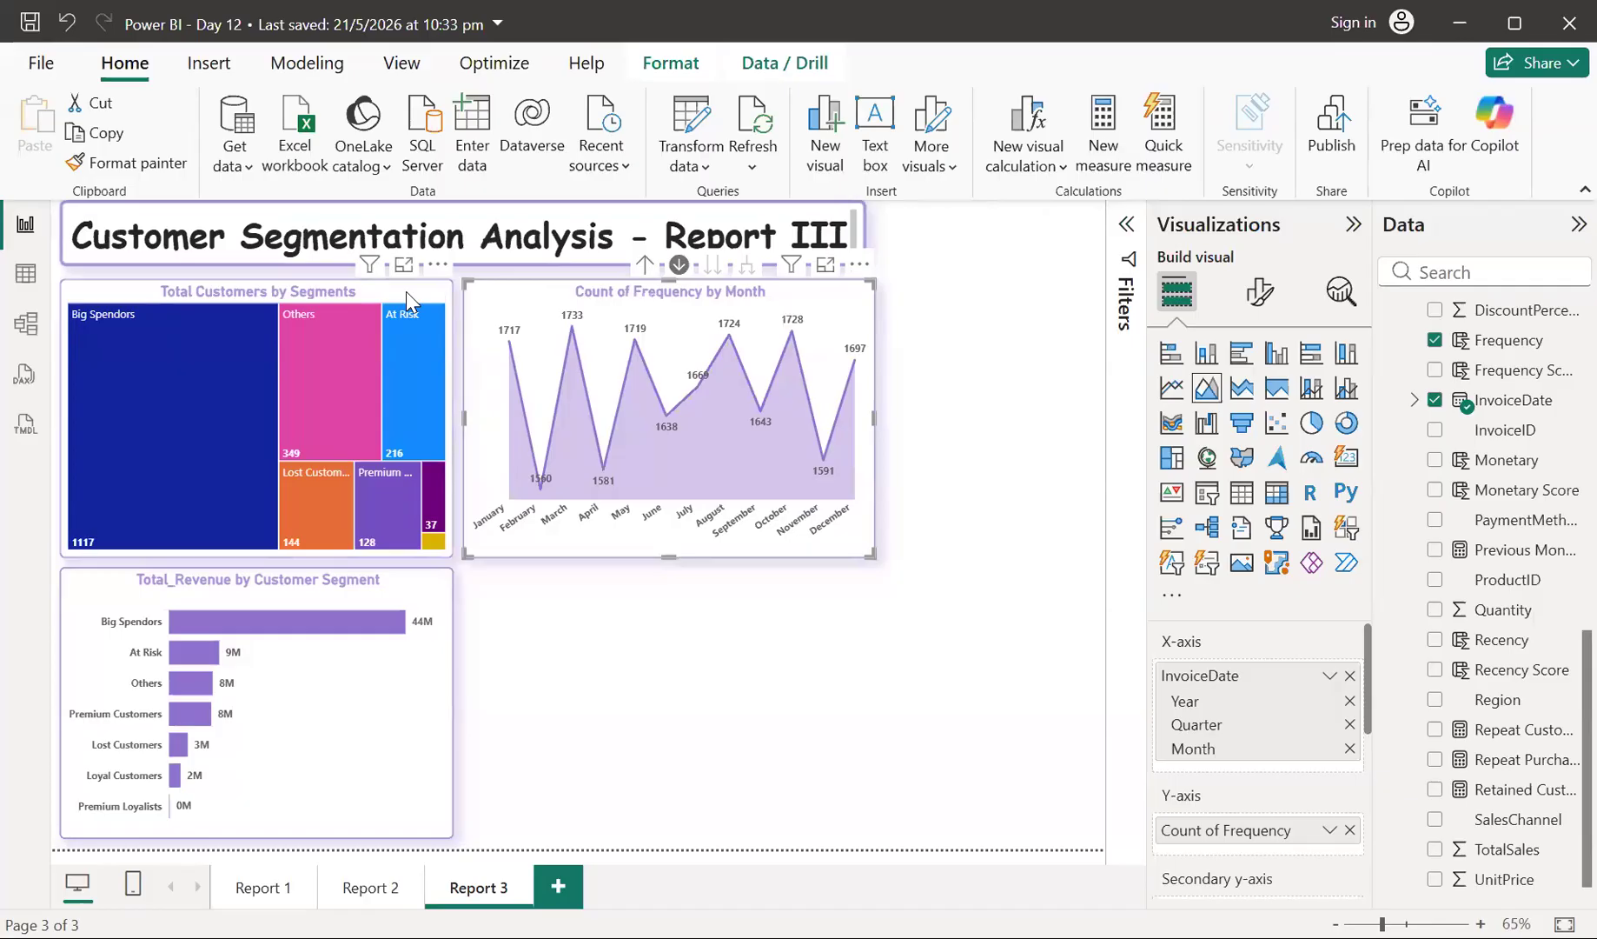
- Narrow the segment treemap and the revenue bar chart slightly to the same width
{"action": "left_click", "coordinate": [444, 434]}
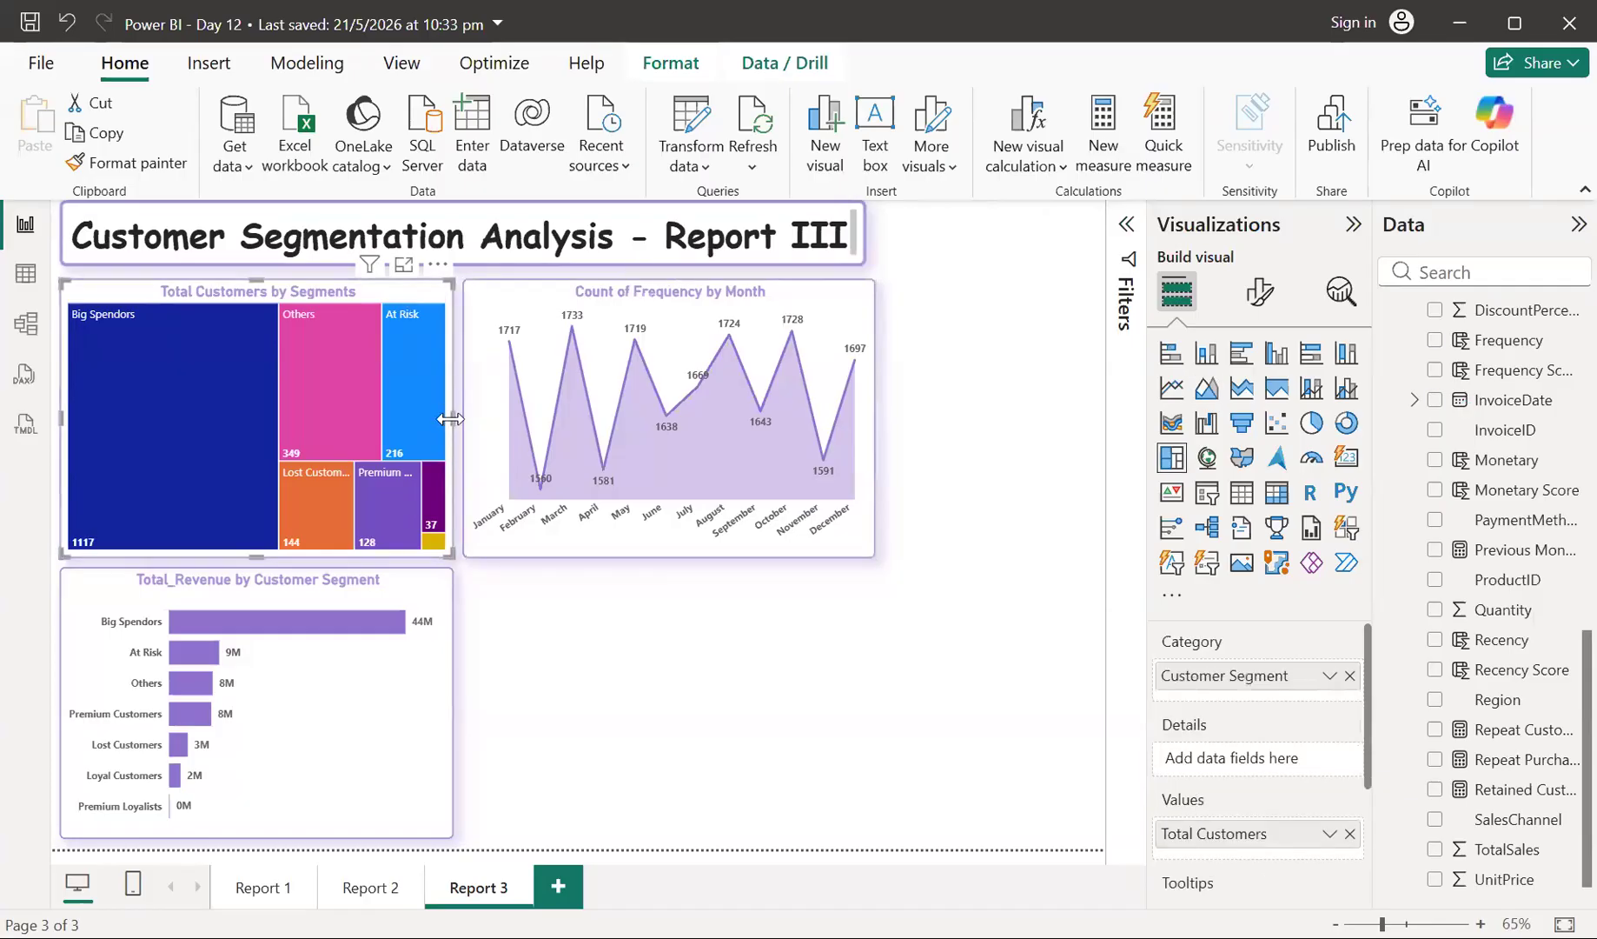
{"action": "left_click_drag", "start_coordinate": [449, 419], "coordinate": [432, 421]}
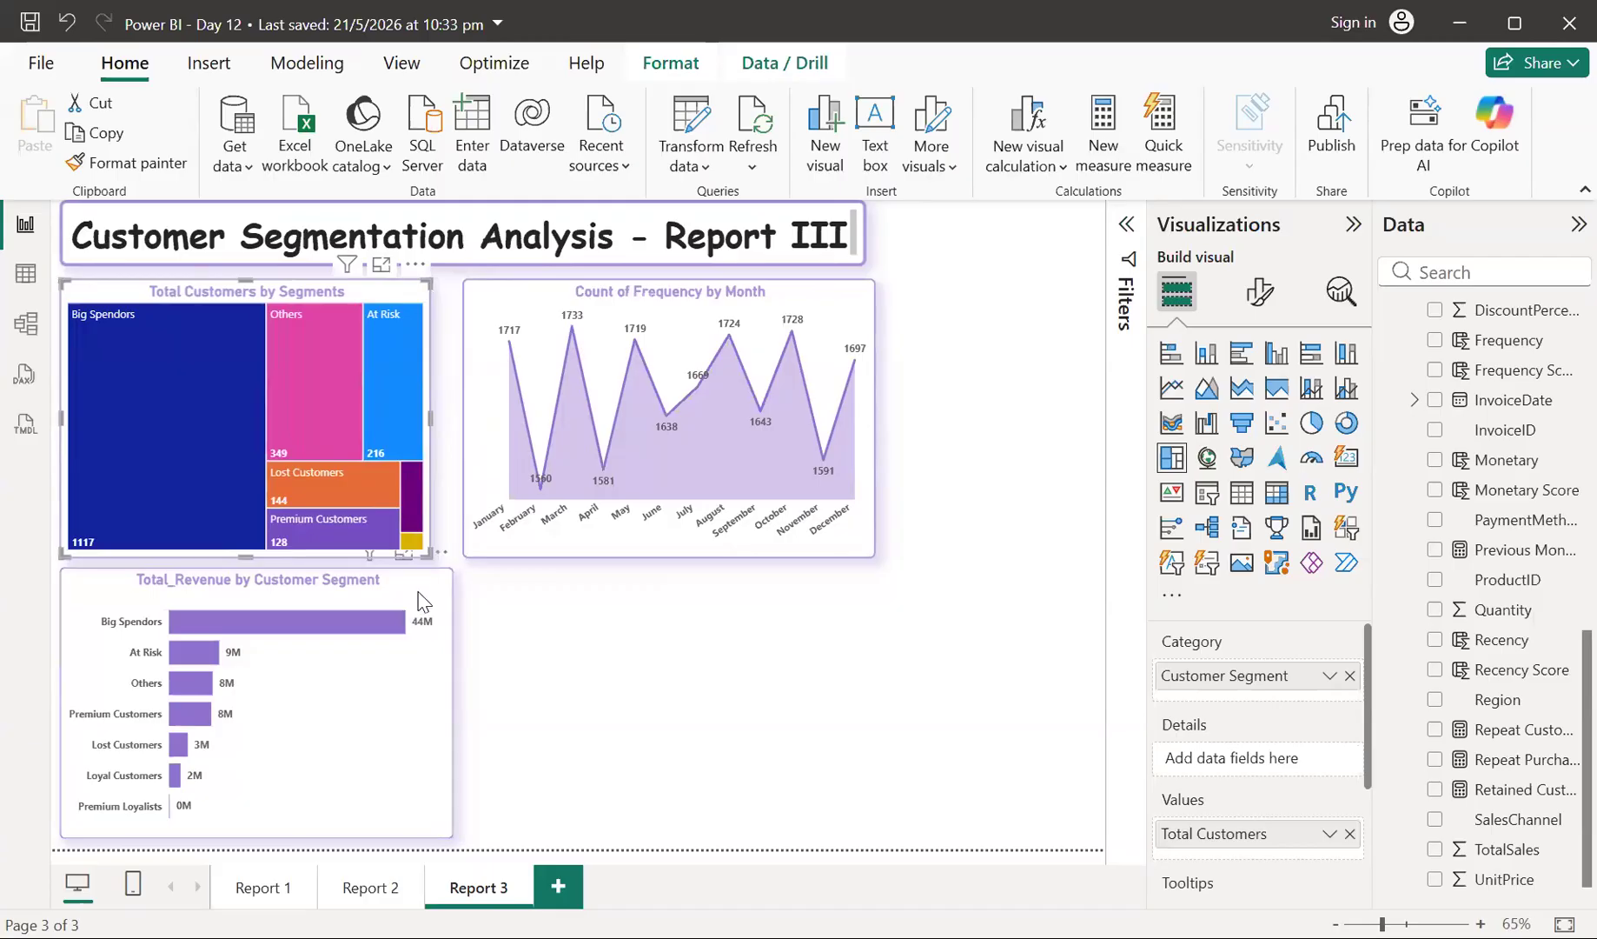
{"action": "left_click", "coordinate": [440, 680]}
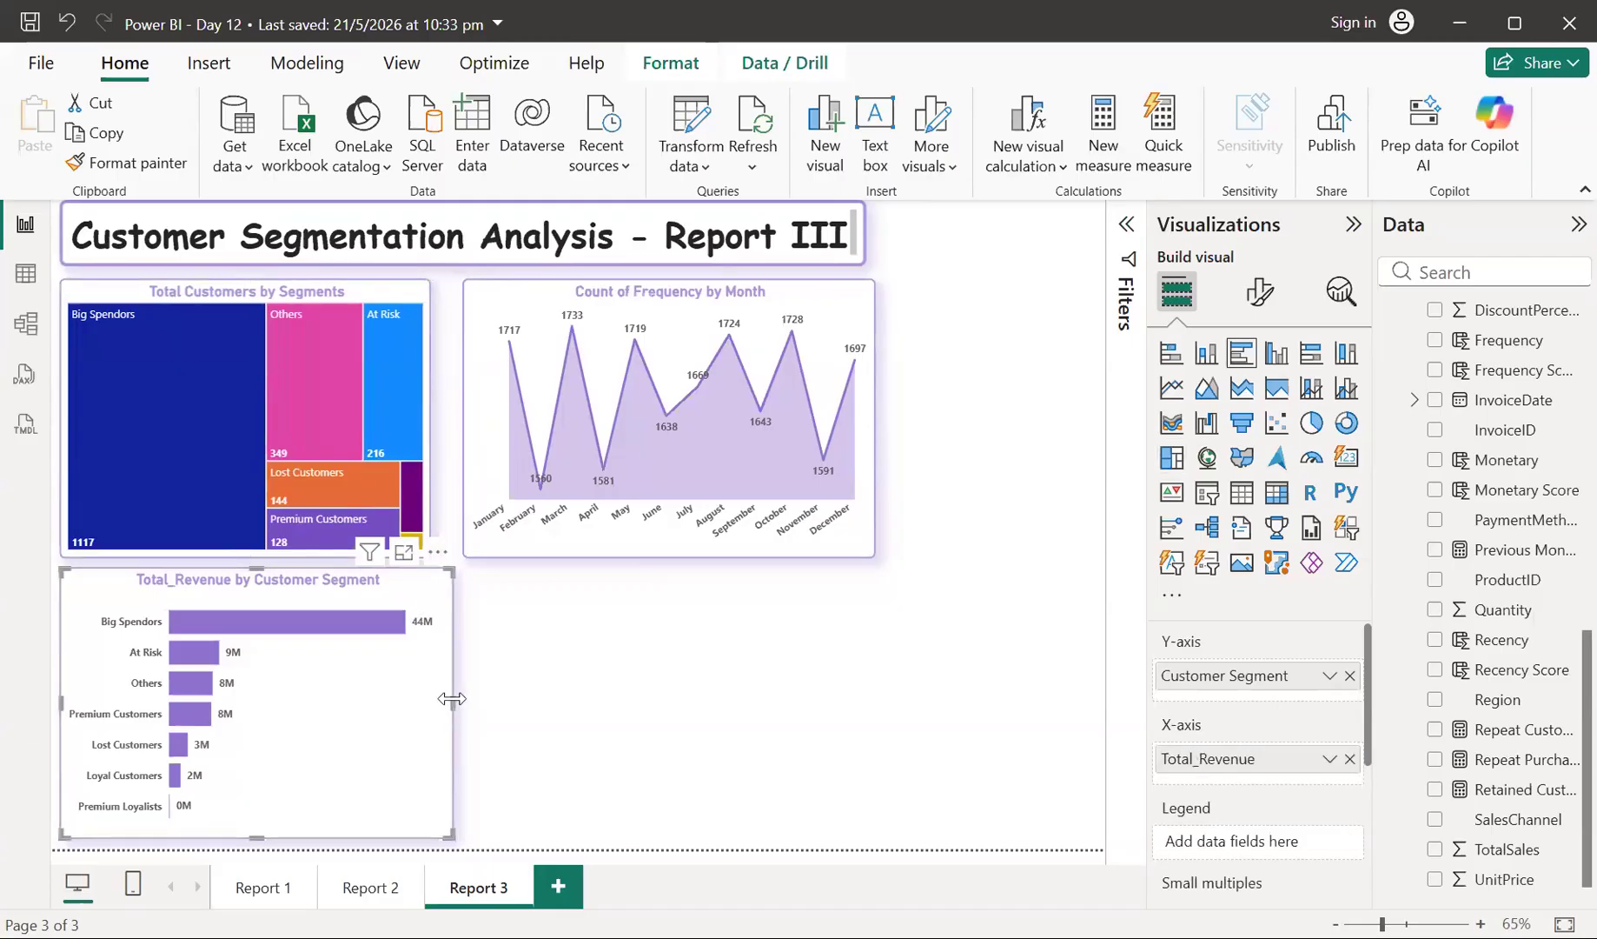
{"action": "left_click_drag", "start_coordinate": [453, 698], "coordinate": [436, 697]}
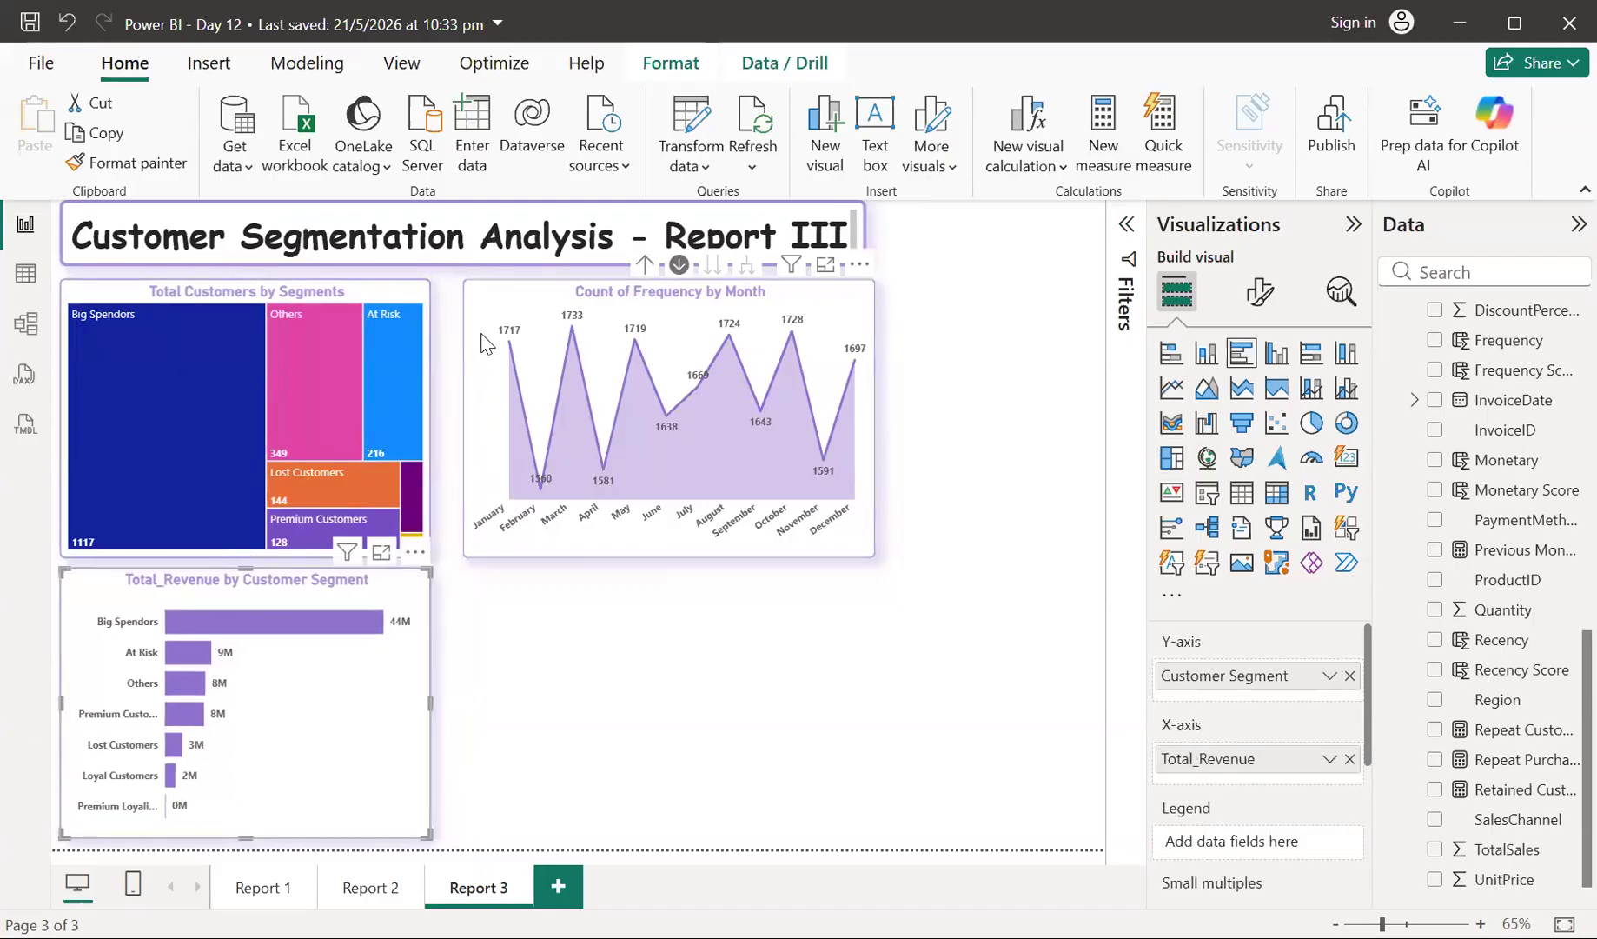
- Move the frequency area chart closer to the treemap and narrow it, leaving no visual selected
{"action": "left_click_drag", "start_coordinate": [484, 293], "coordinate": [465, 292]}
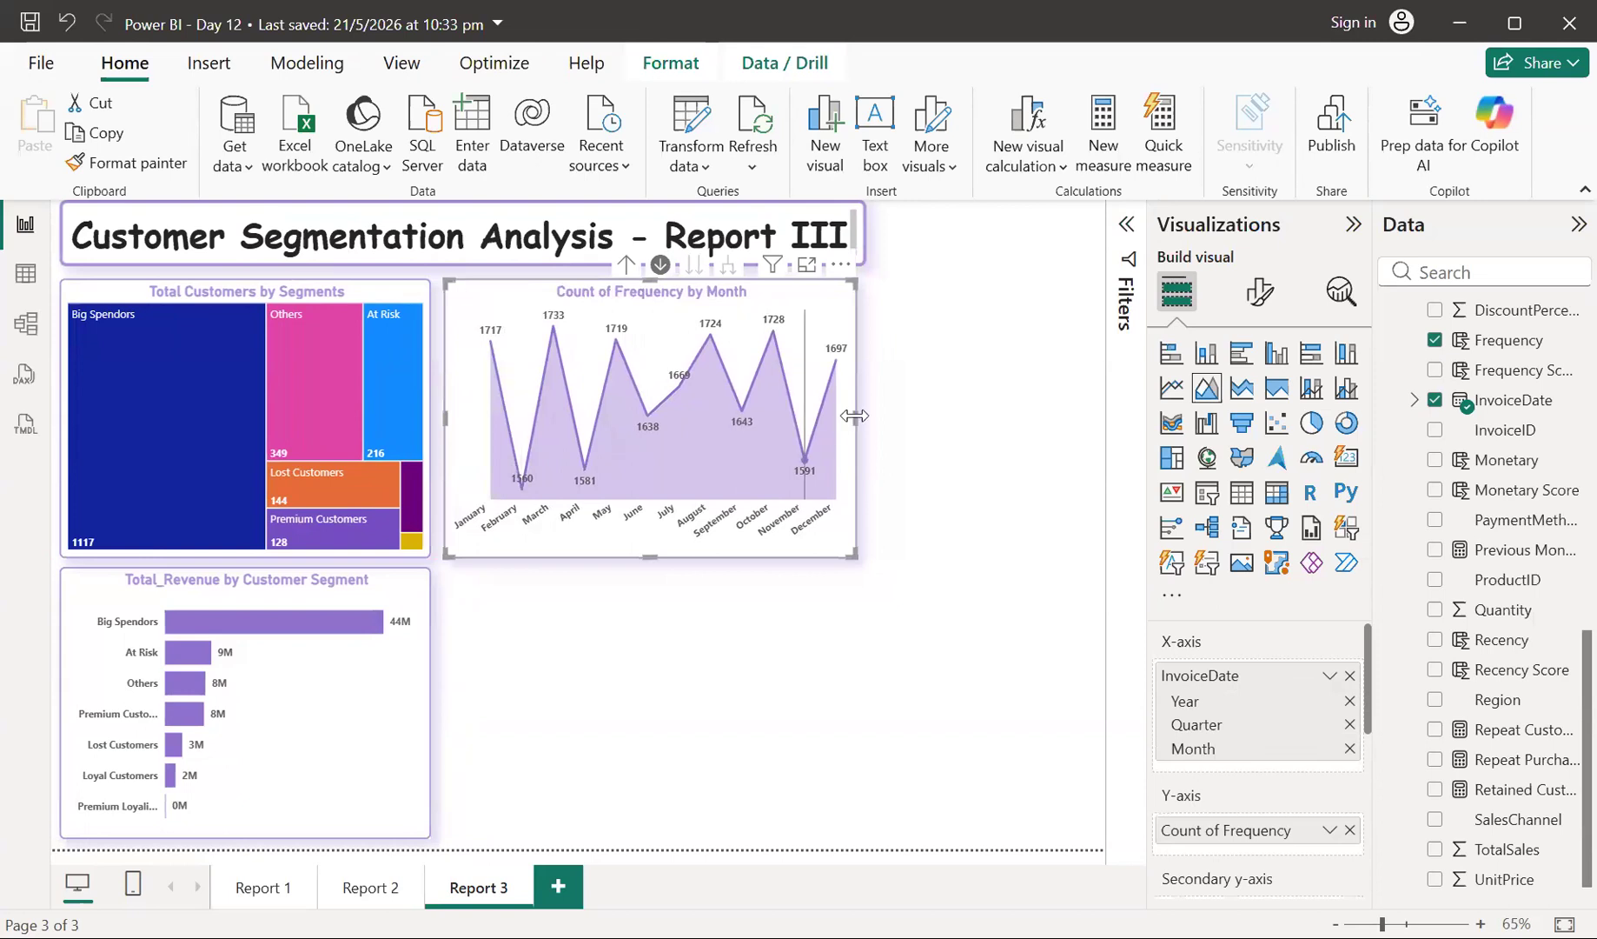
{"action": "left_click_drag", "start_coordinate": [855, 418], "coordinate": [806, 422]}
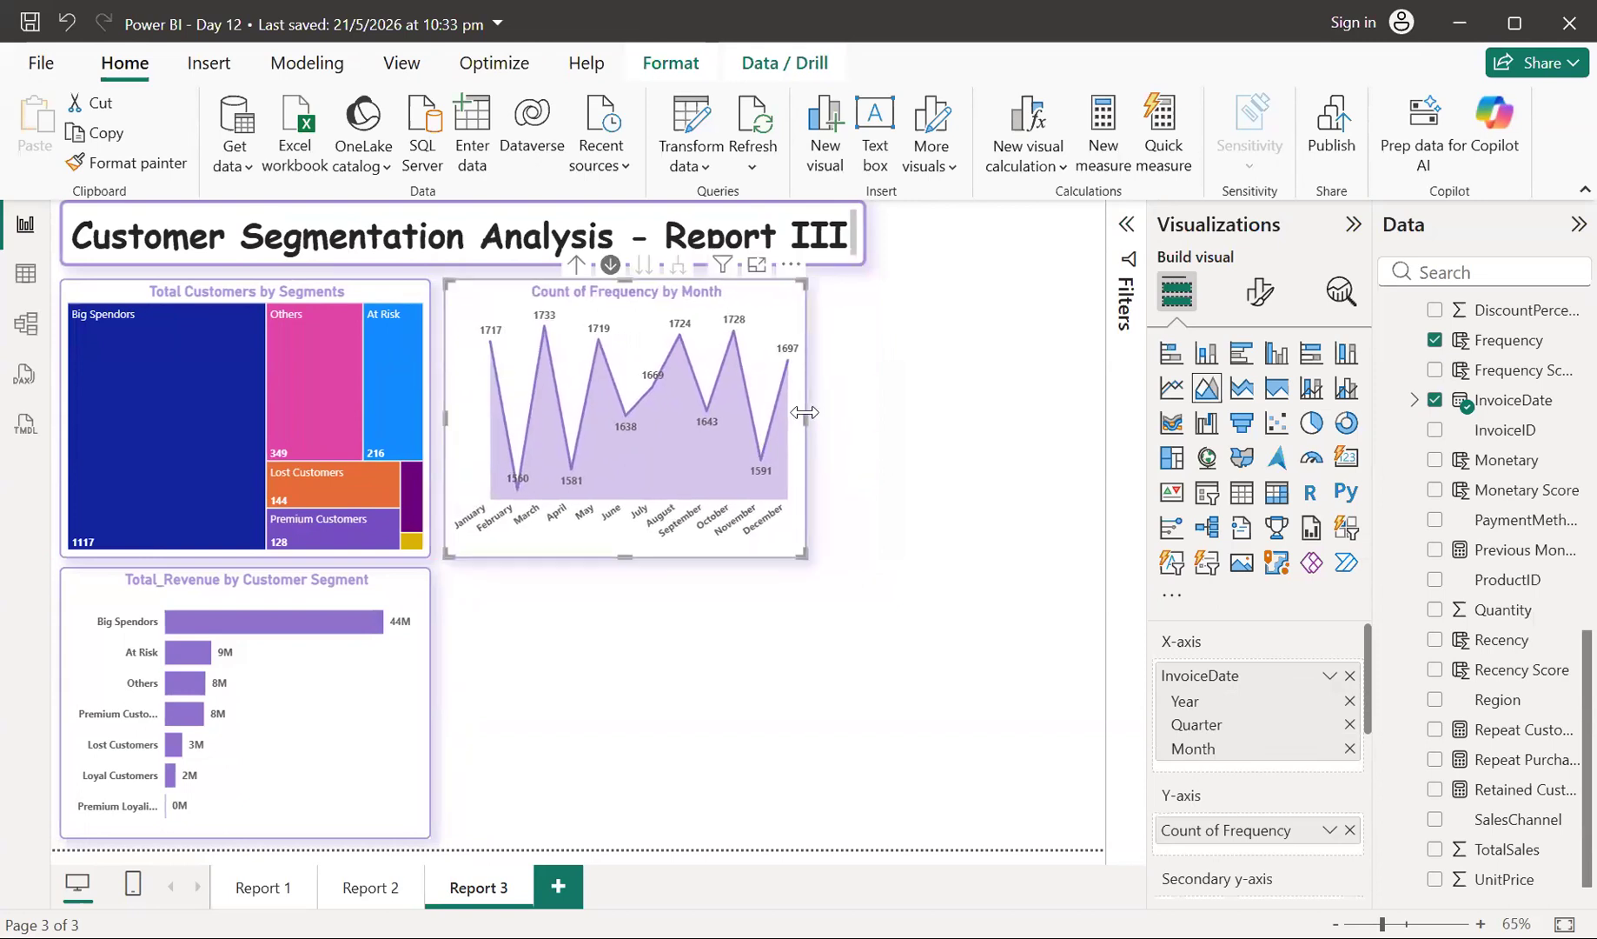
{"action": "left_click", "coordinate": [612, 653]}
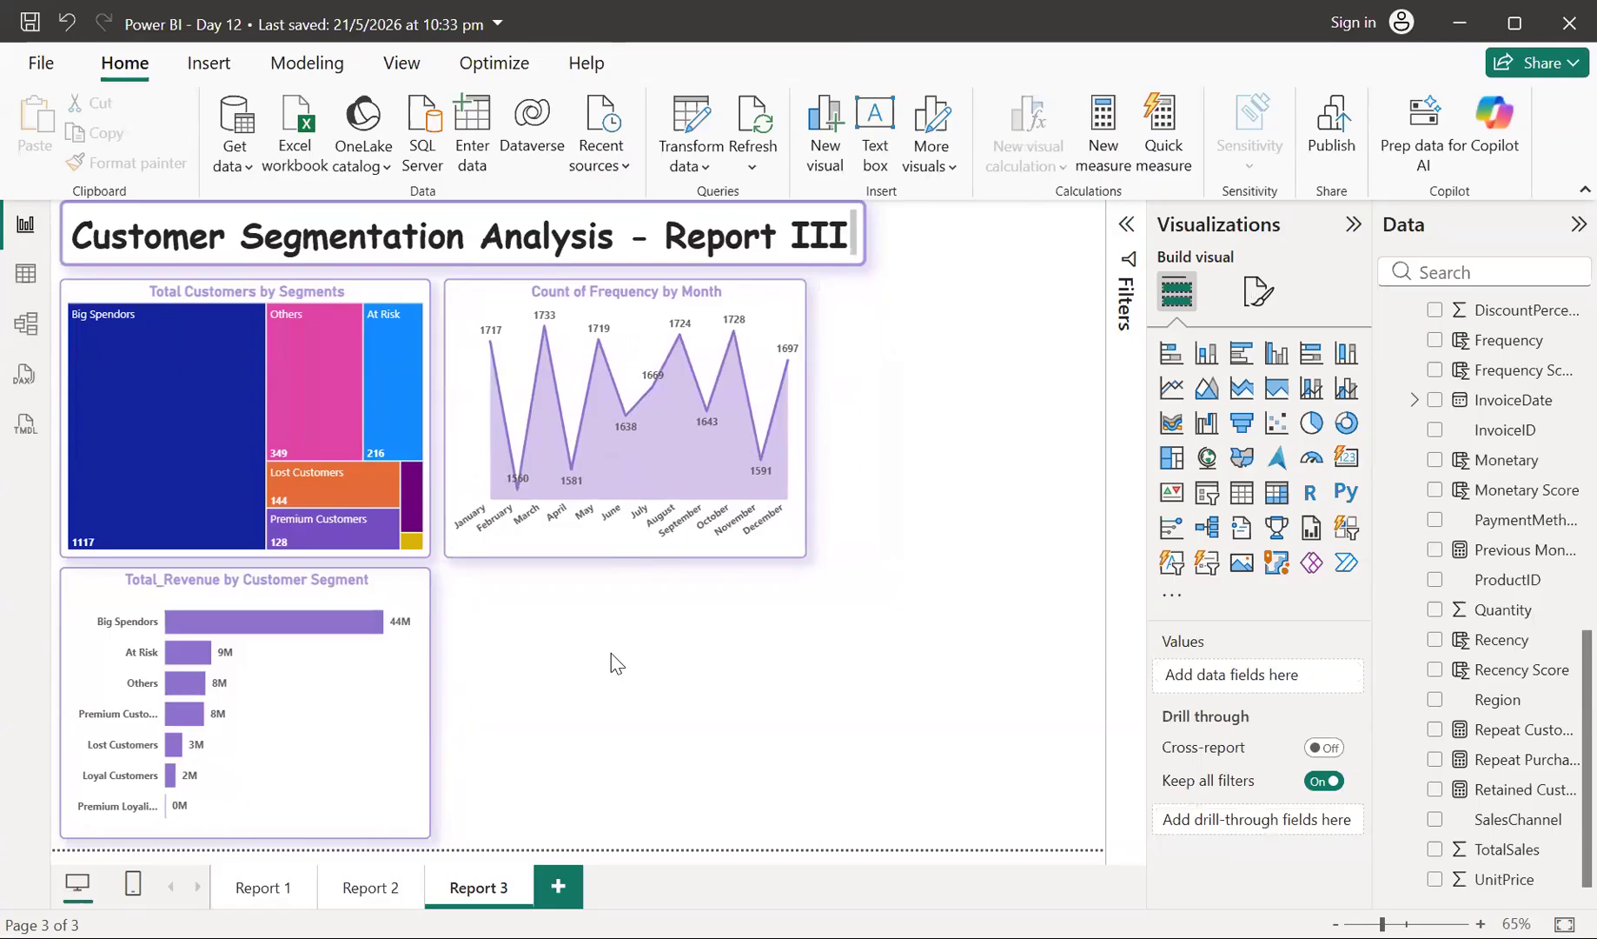
- Insert a scatter chart below the area chart with the Transactions Frequency on the X axis and Monetary on the Y axis
{"action": "left_click", "coordinate": [1276, 425]}
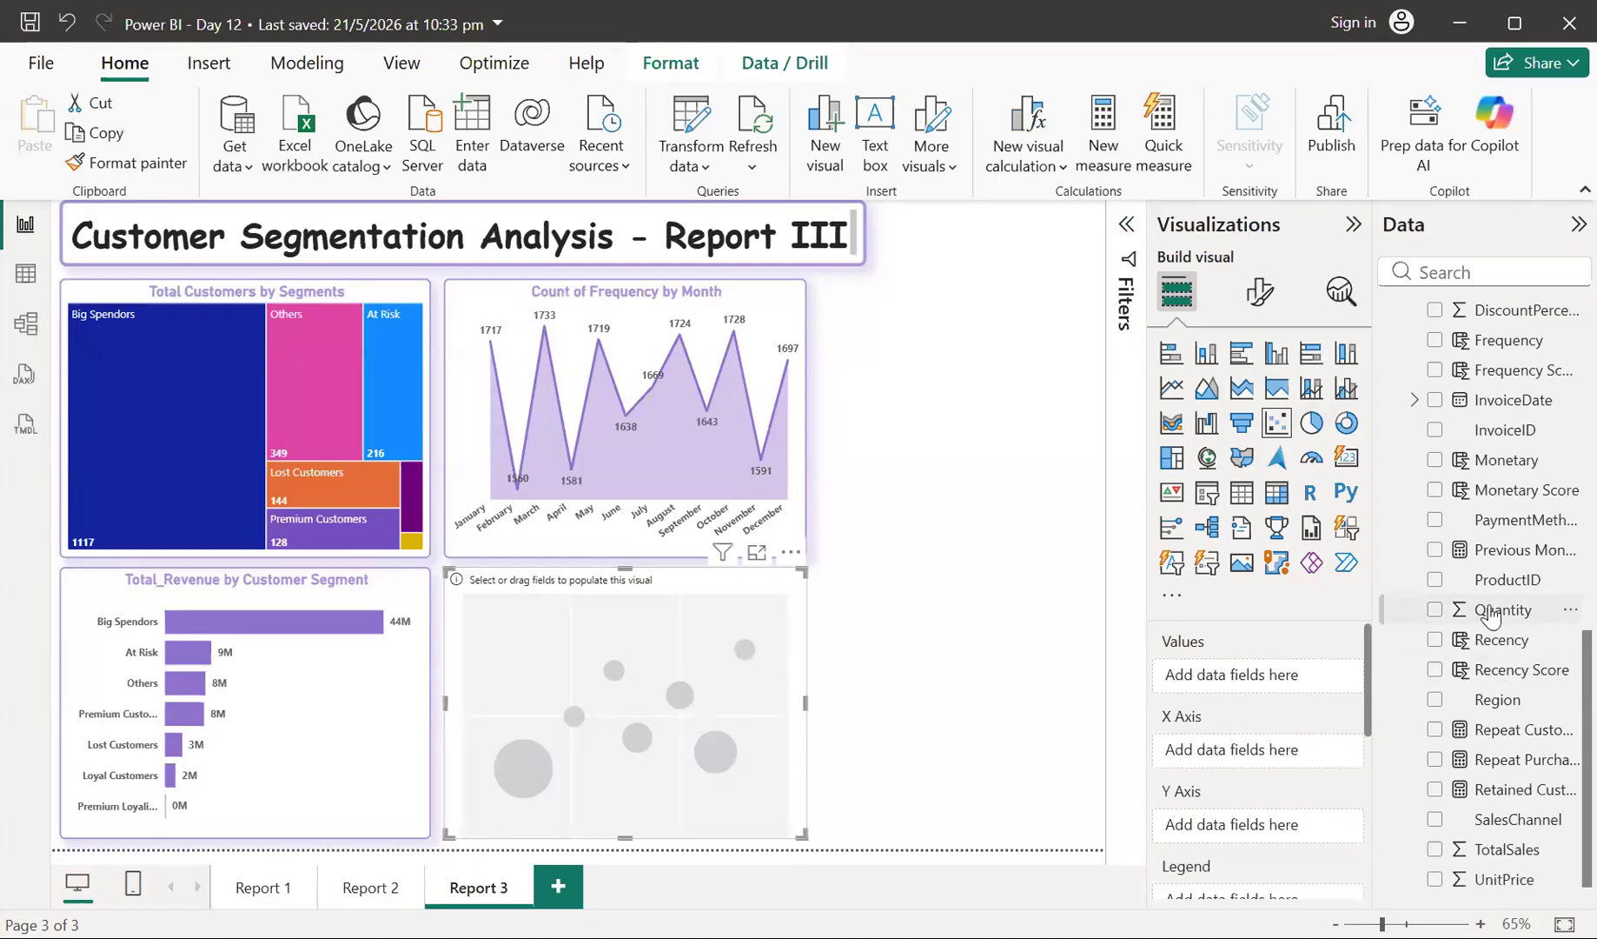
{"action": "scroll", "coordinate": [1491, 616], "scroll_direction": "down", "scroll_amount": 1}
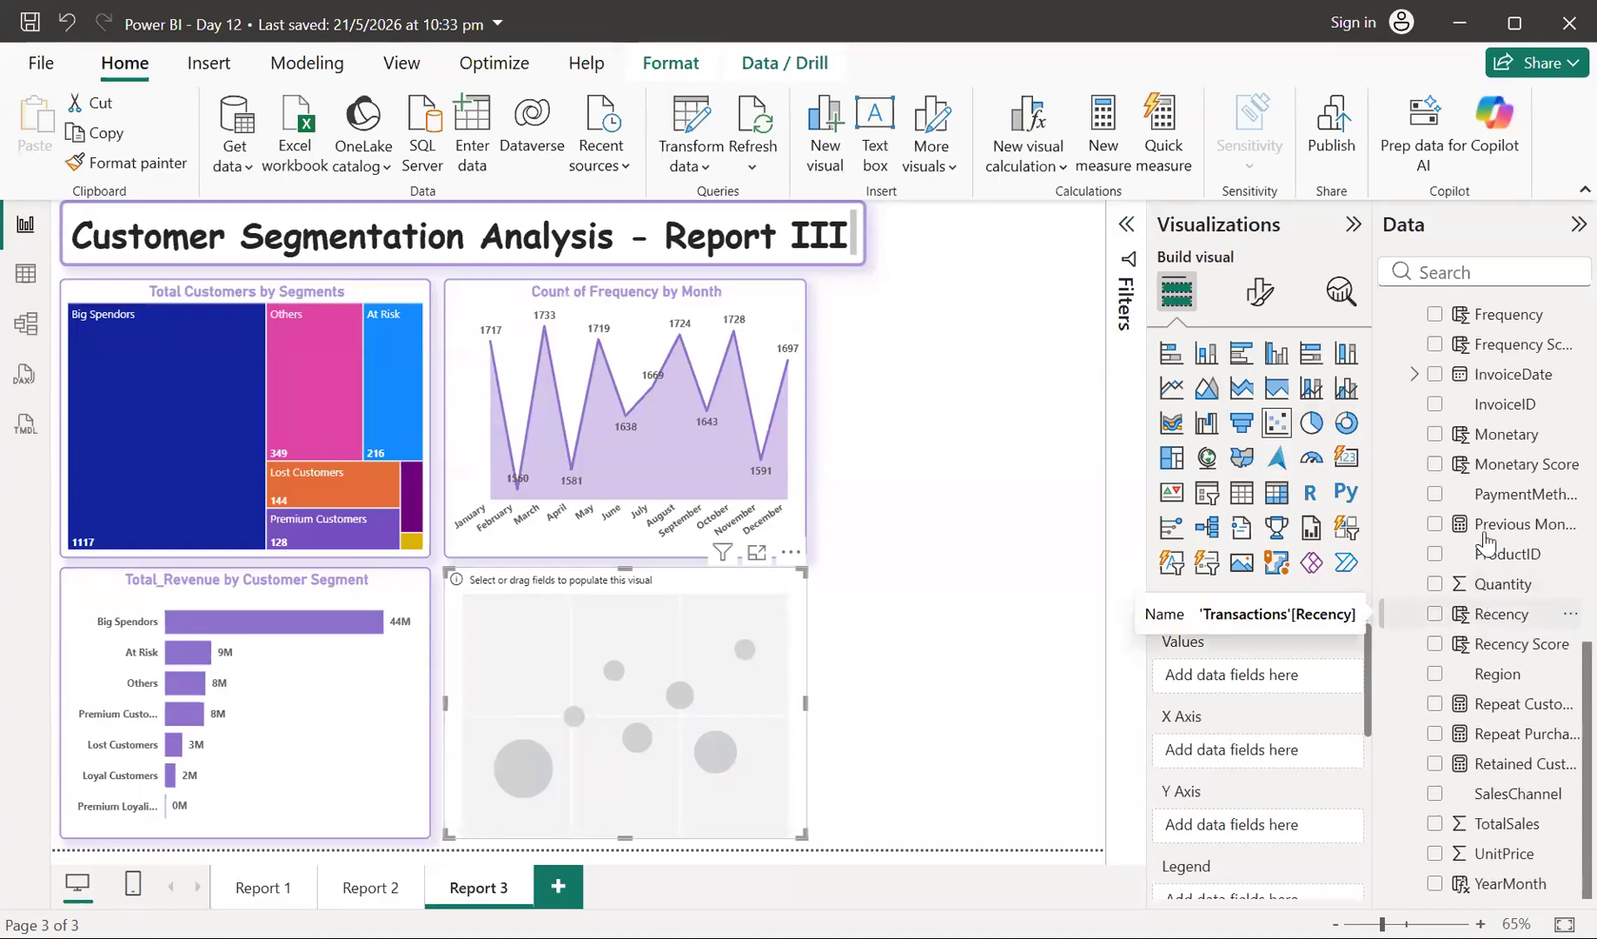
{"action": "scroll", "coordinate": [1491, 517], "scroll_direction": "up", "scroll_amount": 3}
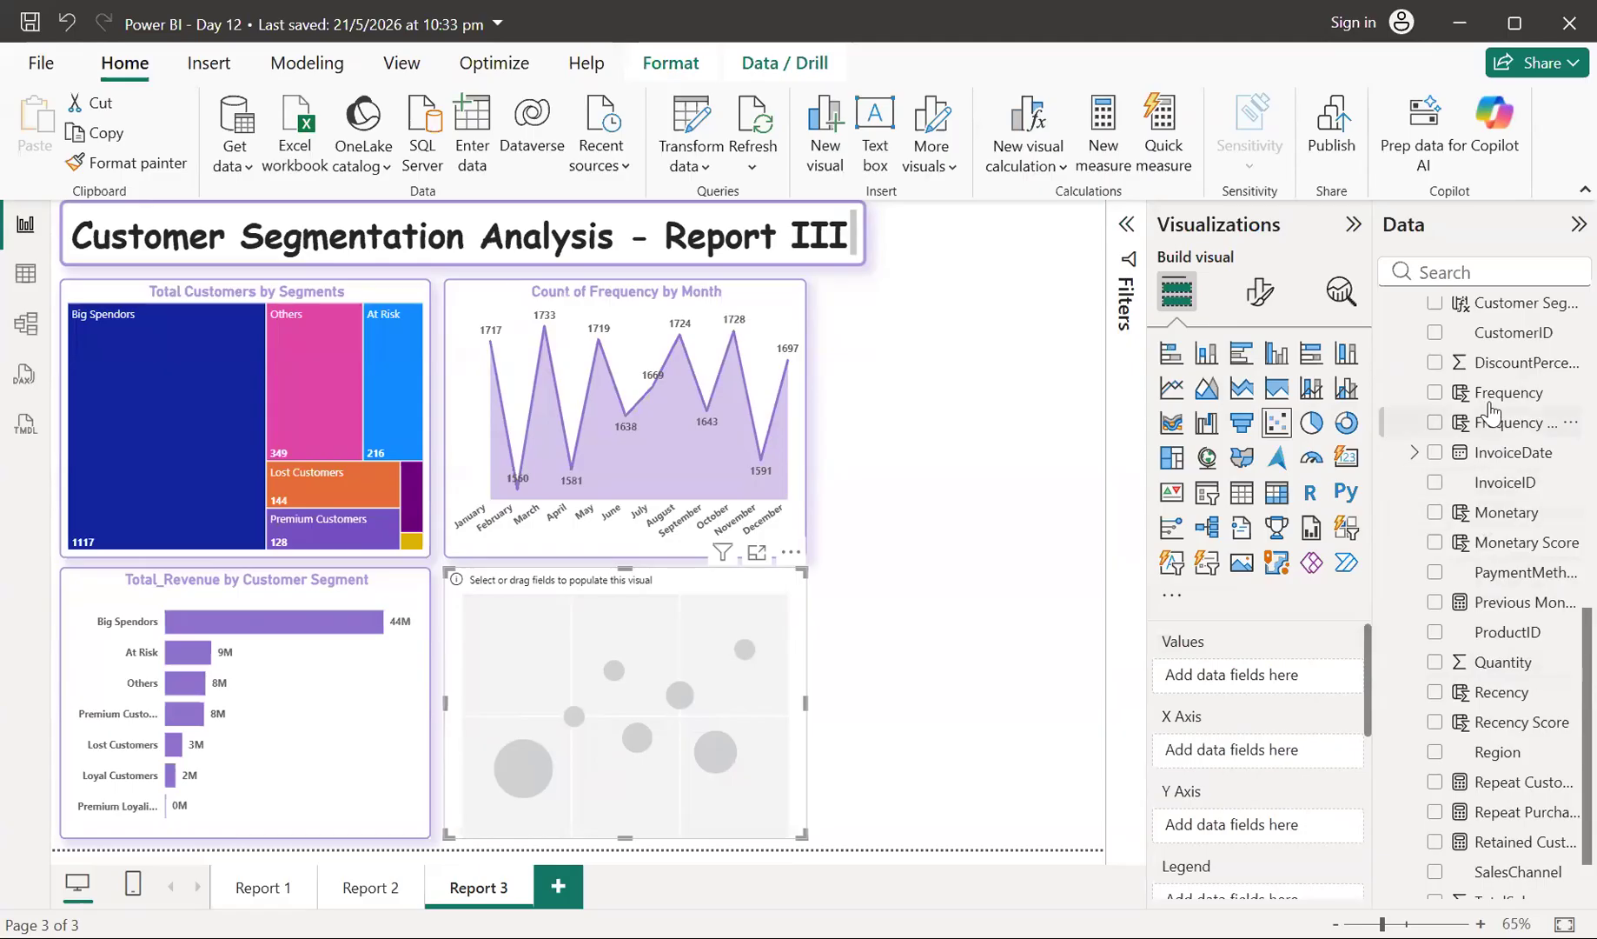
{"action": "left_click_drag", "start_coordinate": [1482, 398], "coordinate": [1295, 737]}
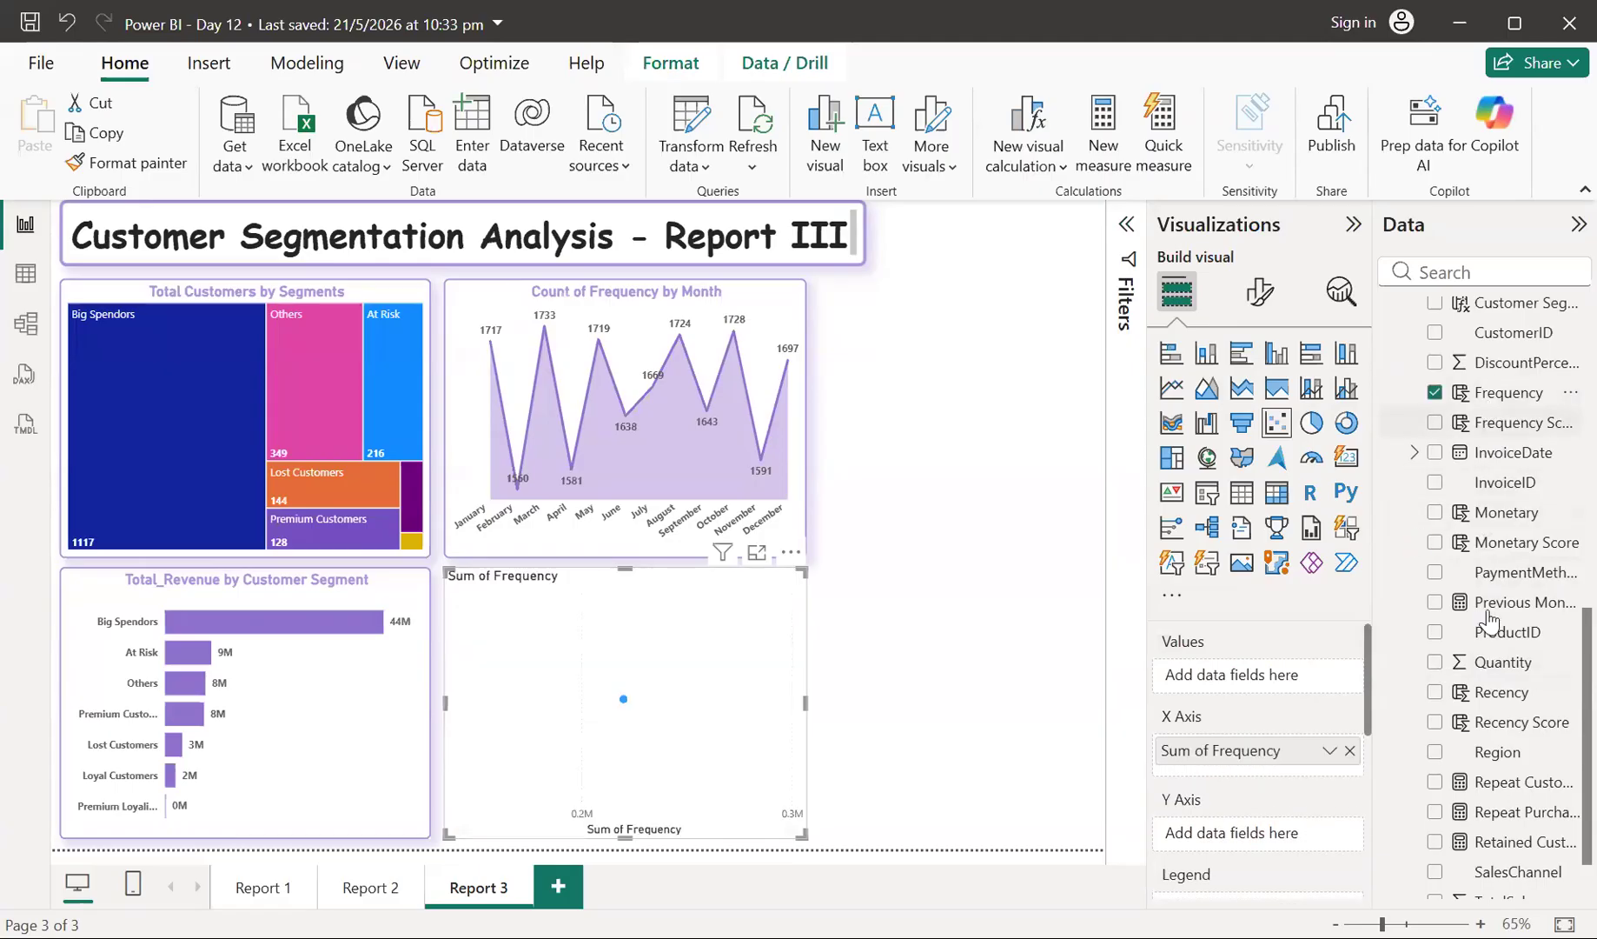
{"action": "left_click_drag", "start_coordinate": [1497, 517], "coordinate": [1259, 812]}
{"action": "left_click_drag", "start_coordinate": [1259, 823], "coordinate": [1224, 811]}
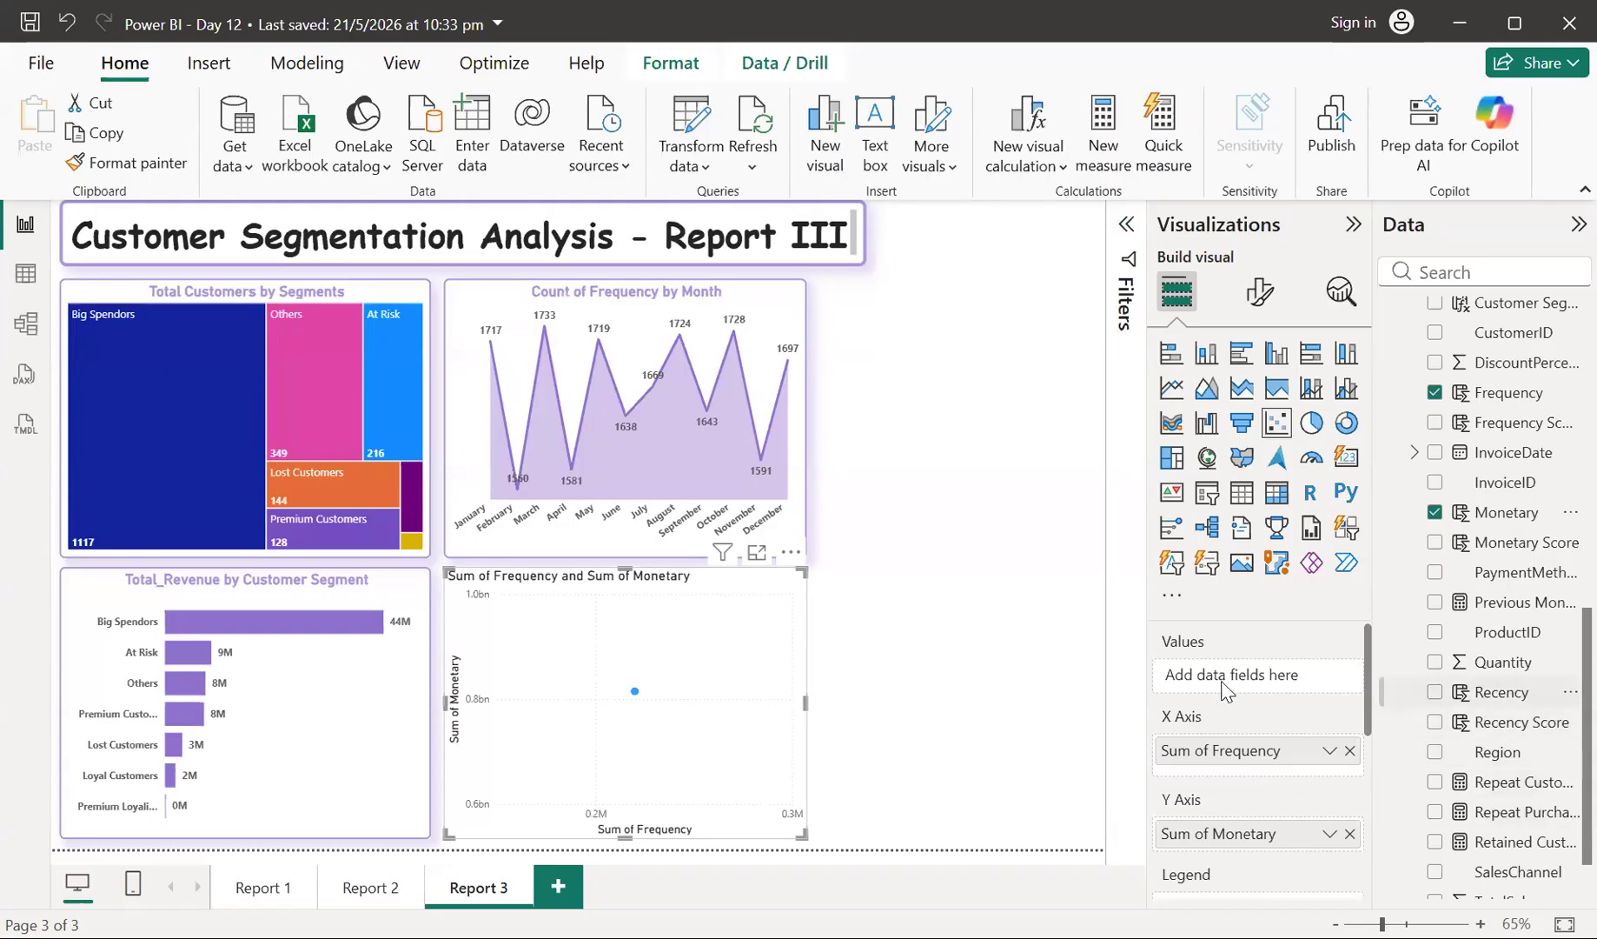
- Use Customer Segment from the Transactions table as the scatter chart's legend
{"action": "scroll", "coordinate": [1438, 594], "scroll_direction": "up", "scroll_amount": 3}
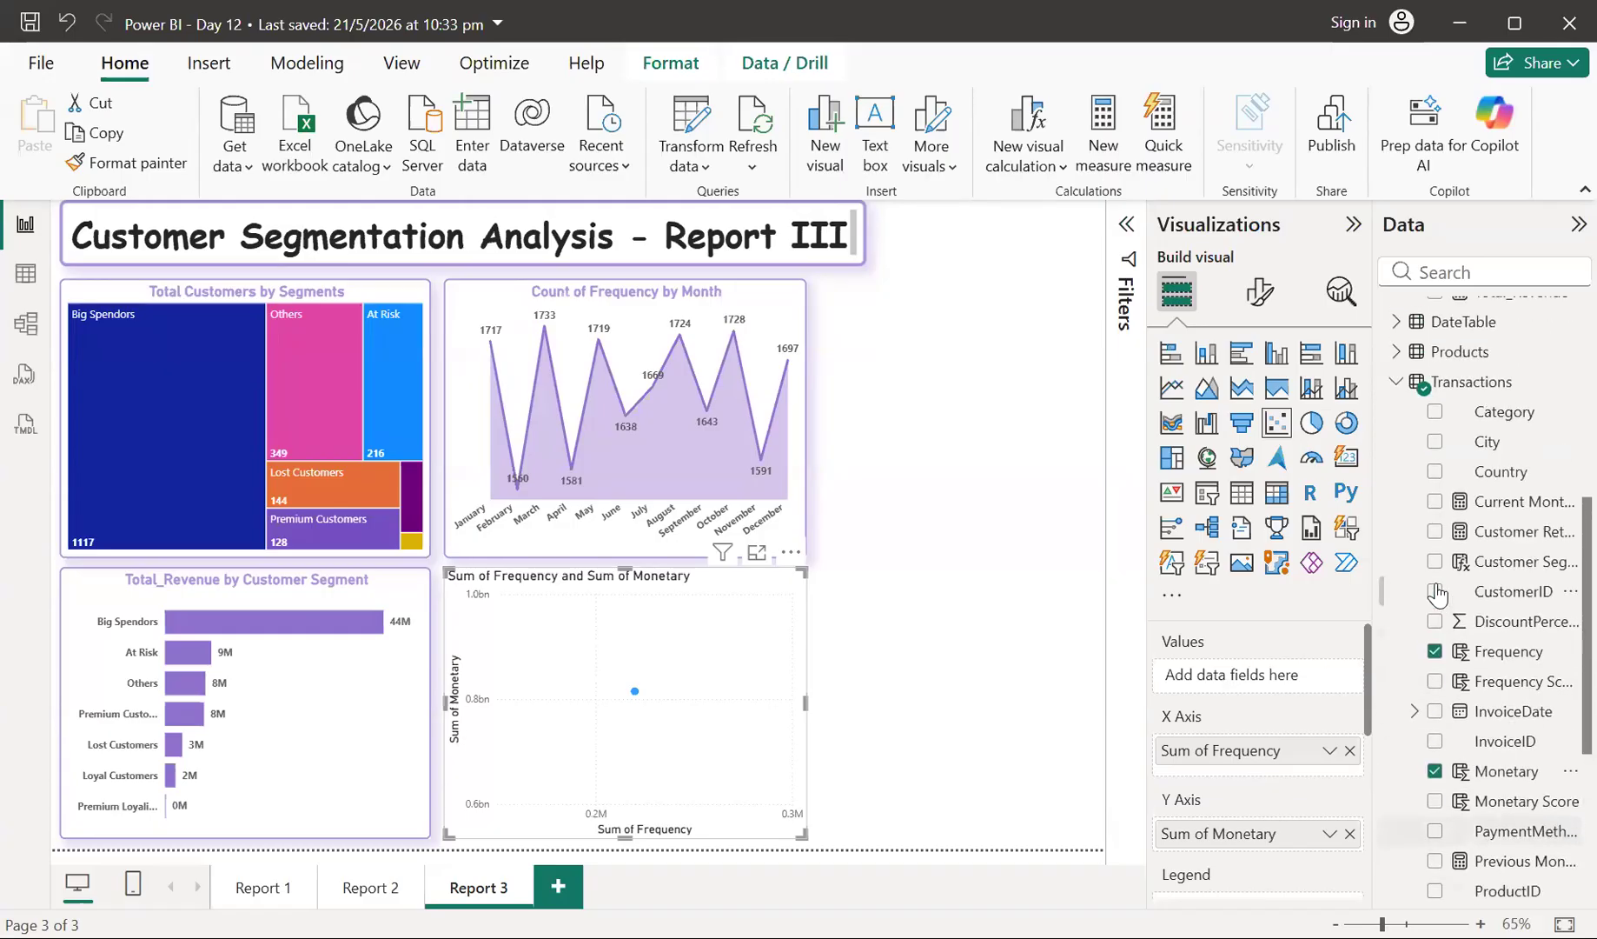
{"action": "scroll", "coordinate": [1325, 644], "scroll_direction": "down", "scroll_amount": 2}
{"action": "scroll", "coordinate": [1323, 644], "scroll_direction": "down", "scroll_amount": 1}
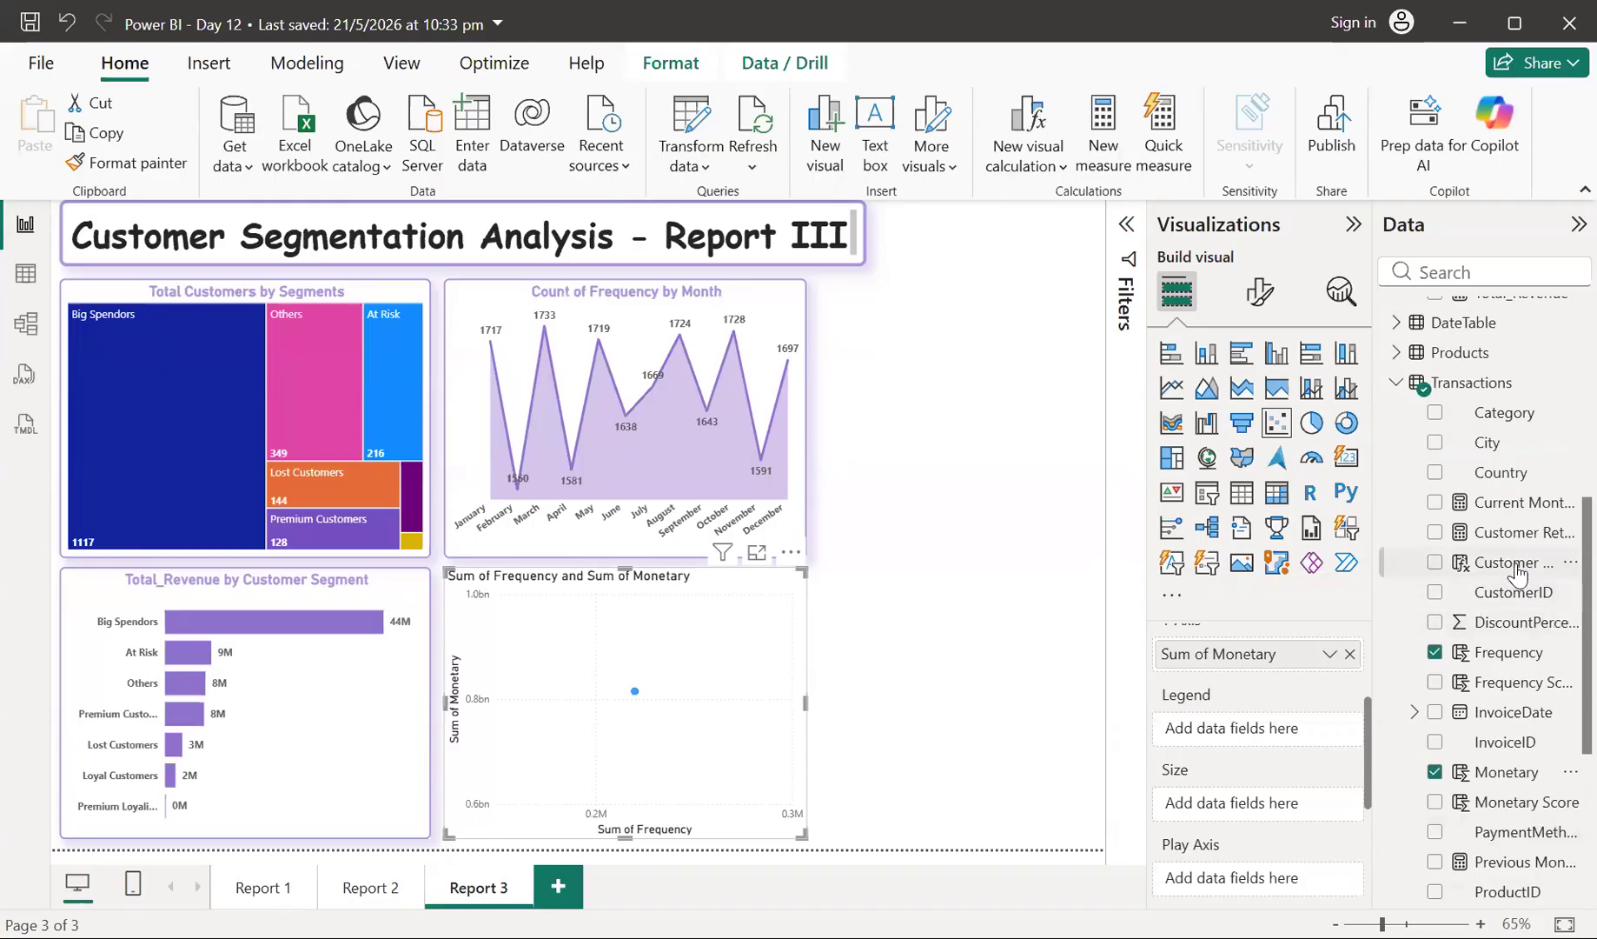
{"action": "left_click_drag", "start_coordinate": [1516, 574], "coordinate": [1276, 745]}
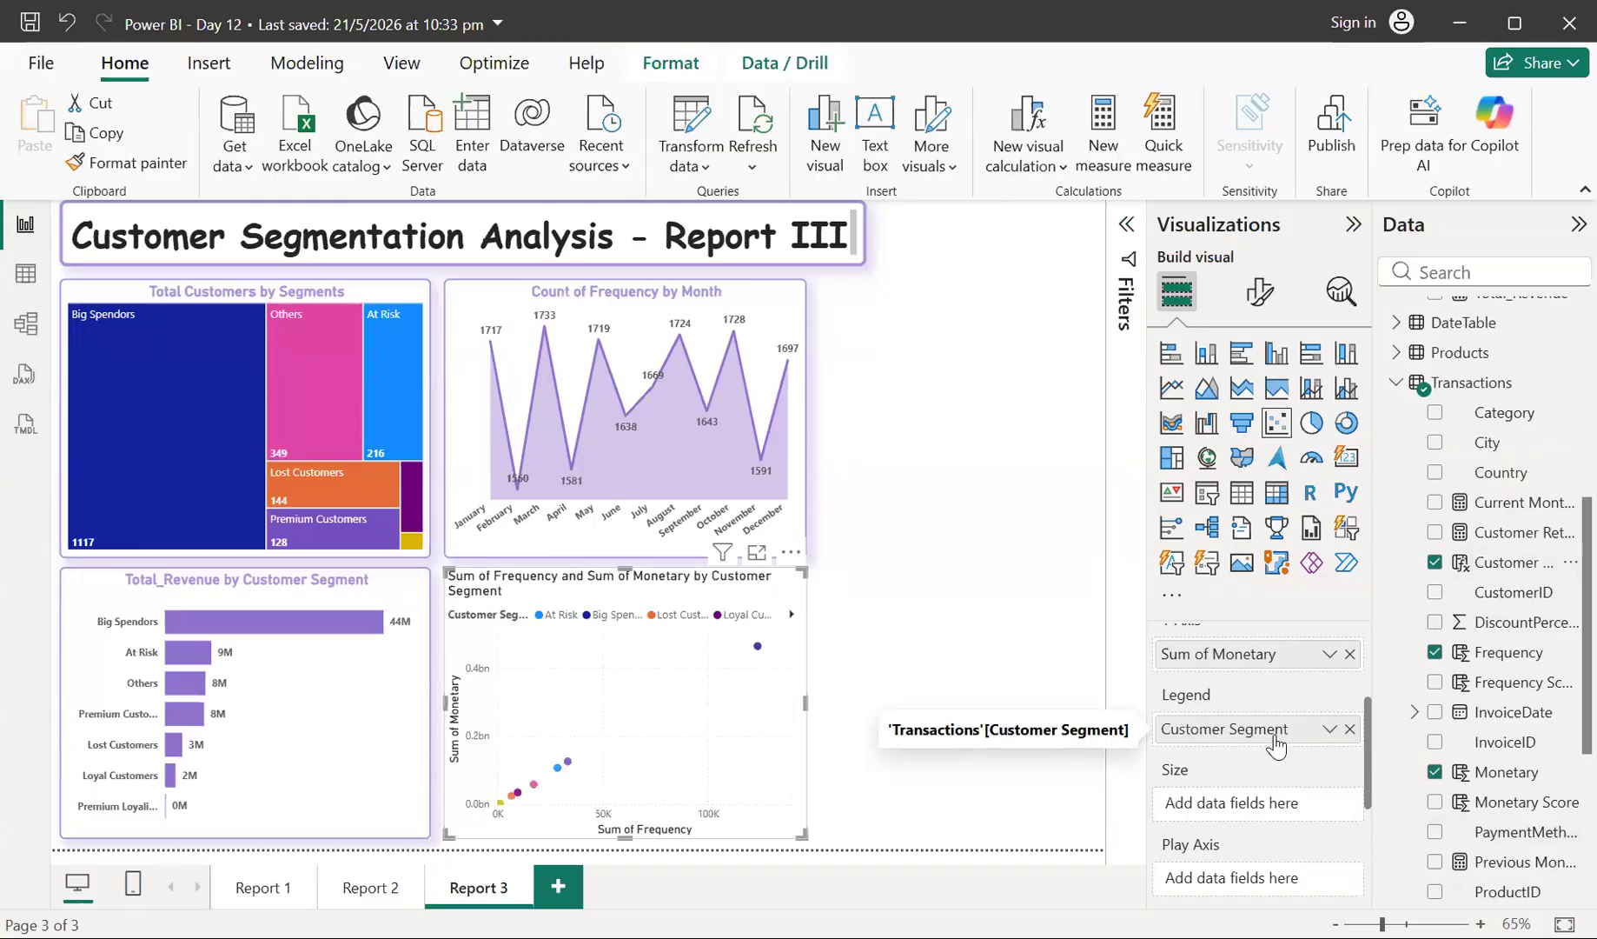
- Set InvoiceDate from the Transactions table as the scatter chart's play axis
{"action": "scroll", "coordinate": [1276, 745], "scroll_direction": "up", "scroll_amount": 2}
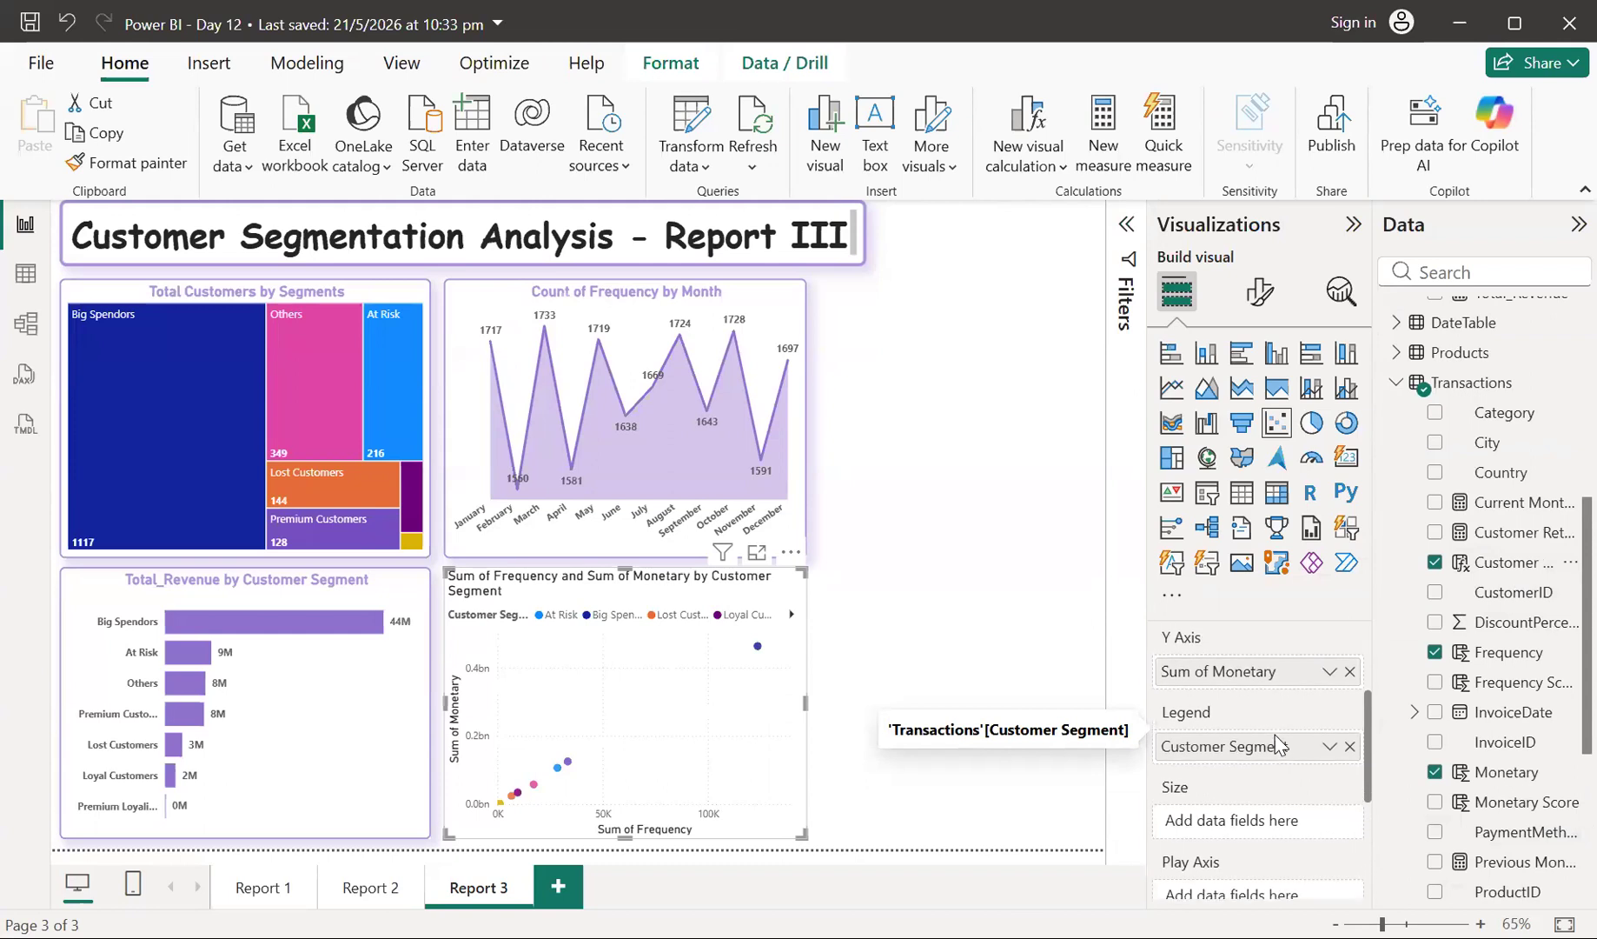
{"action": "scroll", "coordinate": [1281, 745], "scroll_direction": "up", "scroll_amount": 2}
{"action": "scroll", "coordinate": [1279, 743], "scroll_direction": "down", "scroll_amount": 6}
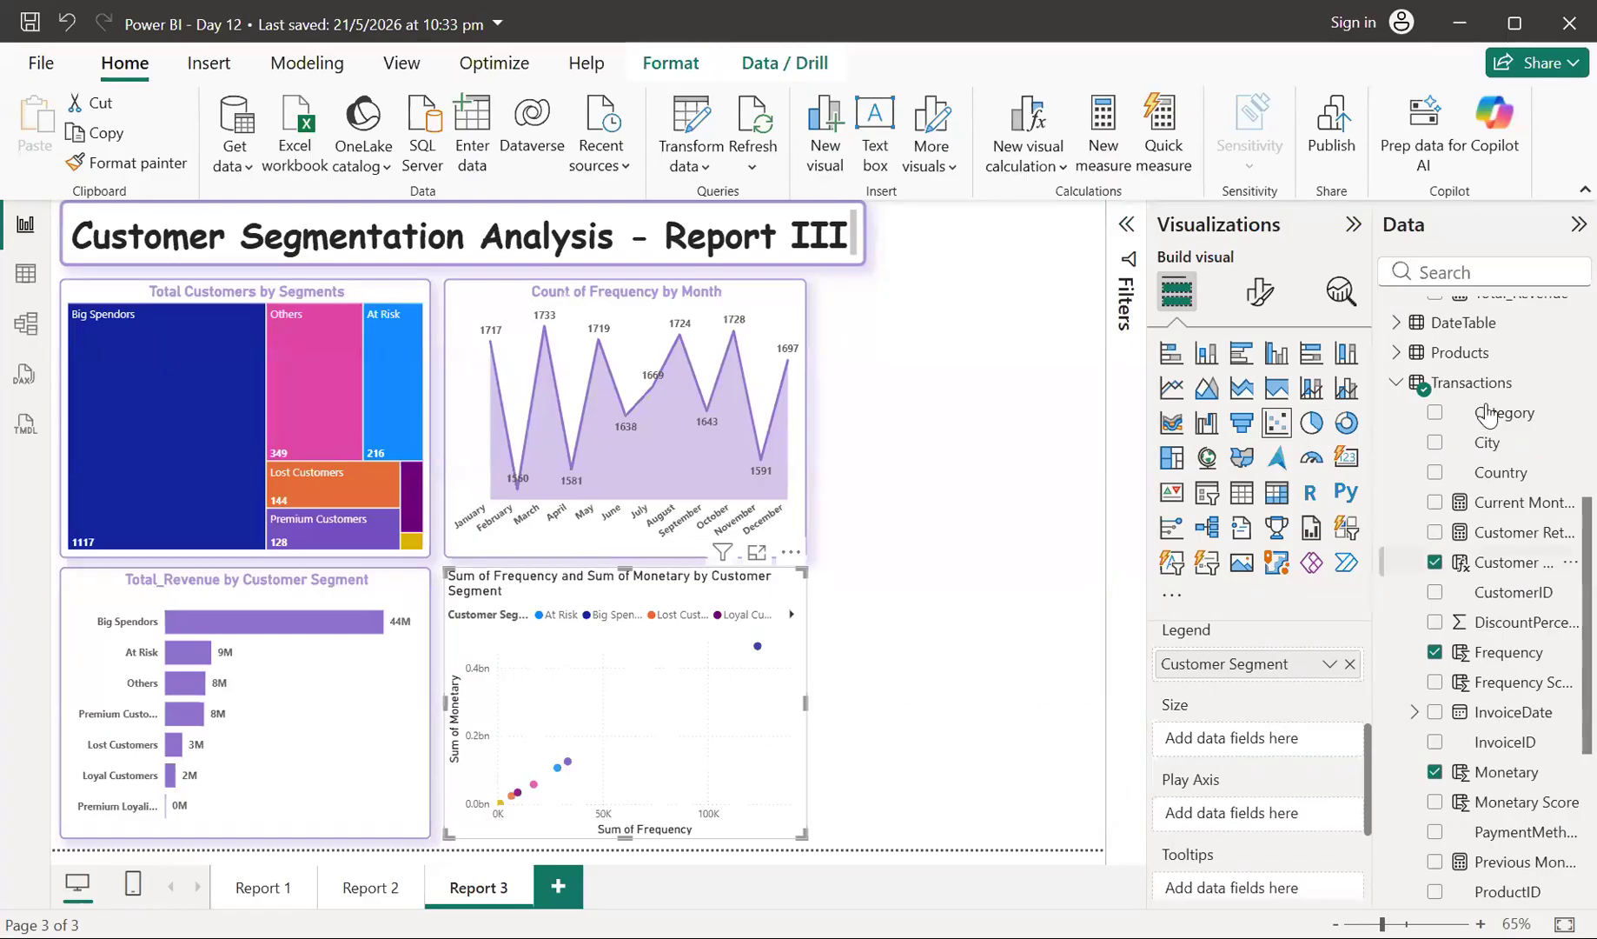
{"action": "scroll", "coordinate": [1486, 414], "scroll_direction": "up", "scroll_amount": 2}
{"action": "scroll", "coordinate": [1489, 415], "scroll_direction": "down", "scroll_amount": 4}
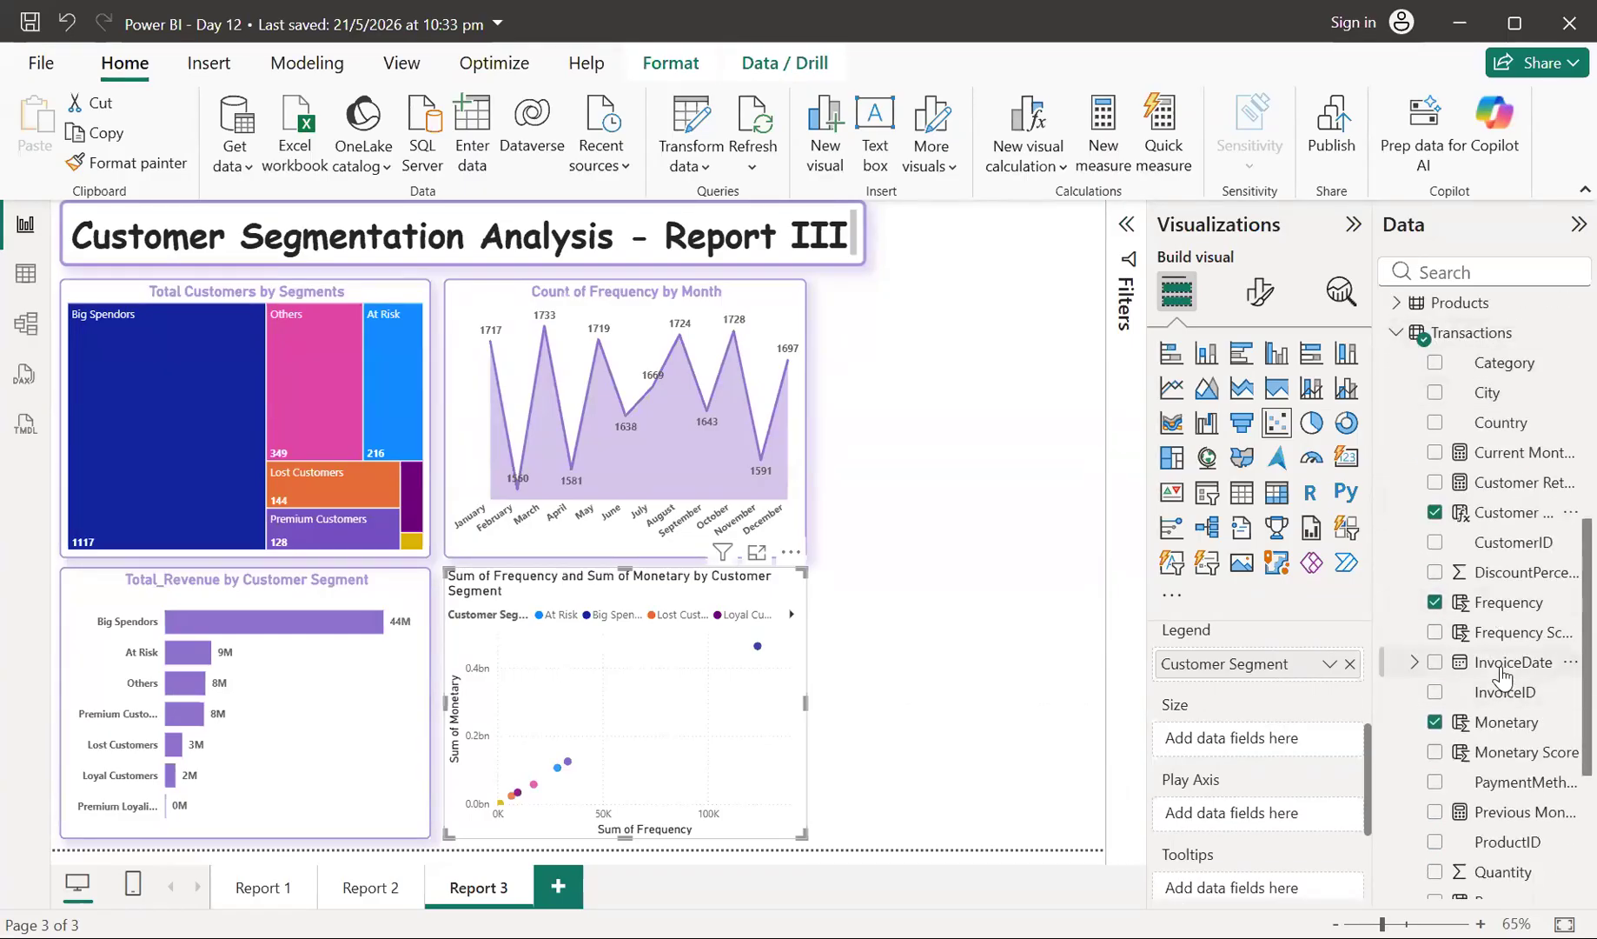
{"action": "left_click_drag", "start_coordinate": [1512, 665], "coordinate": [1251, 834]}
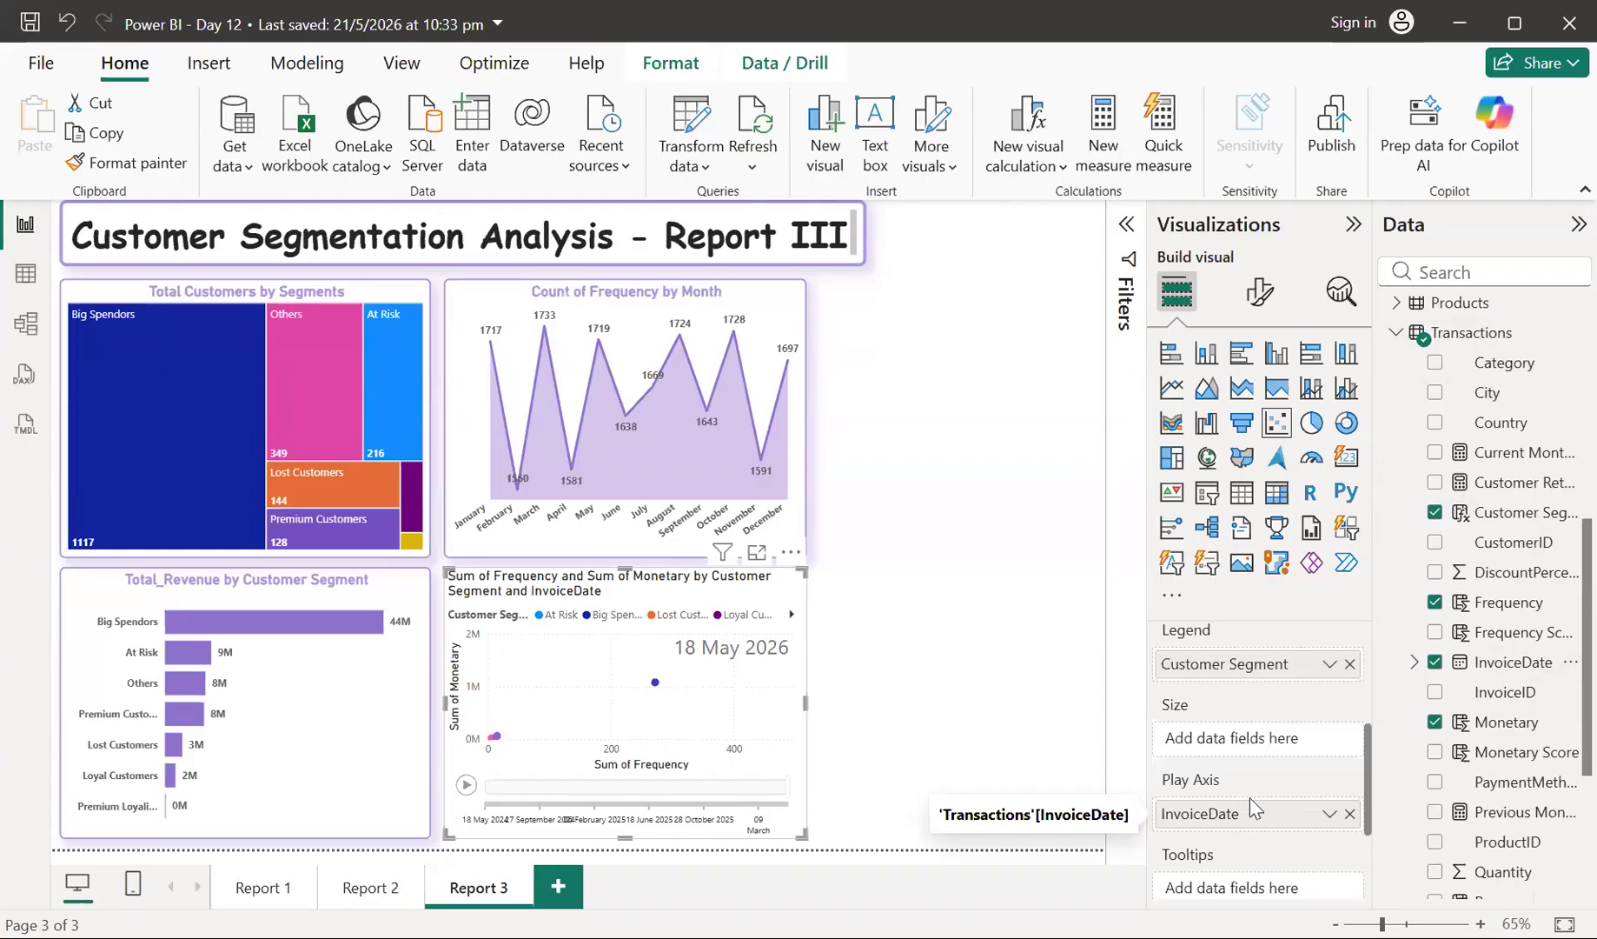
- Size the scatter chart's bubbles by the Total_Revenue measure from the Customers table
{"action": "scroll", "coordinate": [1249, 798], "scroll_direction": "up", "scroll_amount": 1}
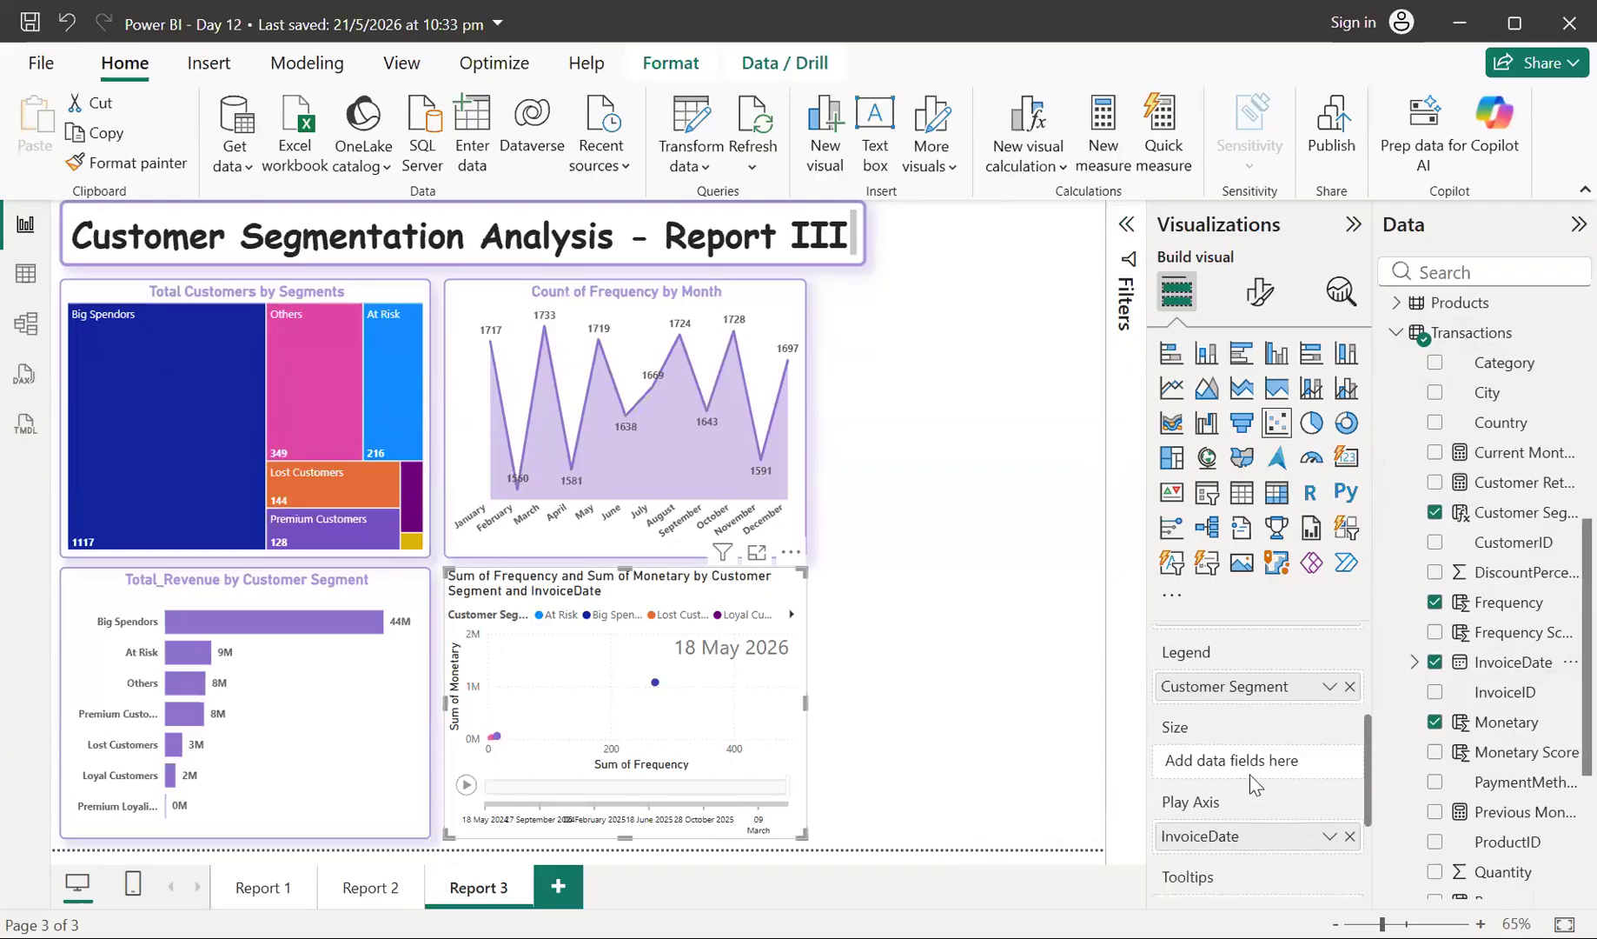
{"action": "scroll", "coordinate": [1249, 776], "scroll_direction": "down", "scroll_amount": 1}
{"action": "scroll", "coordinate": [1480, 802], "scroll_direction": "down", "scroll_amount": 2}
{"action": "scroll", "coordinate": [1483, 804], "scroll_direction": "down", "scroll_amount": 3}
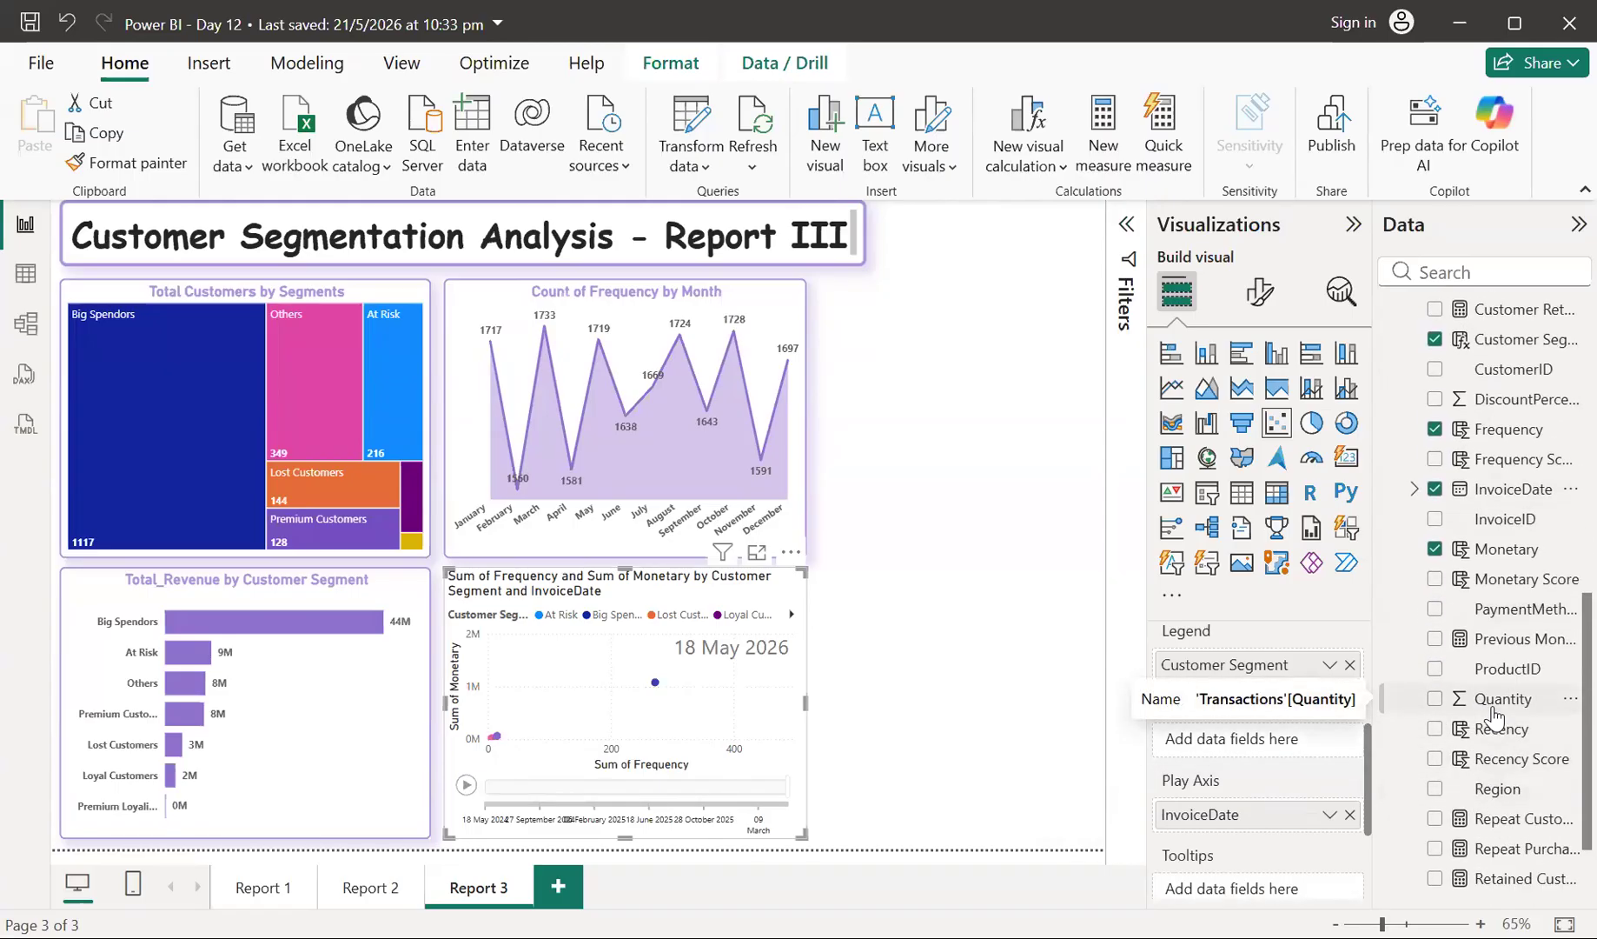
{"action": "scroll", "coordinate": [1493, 715], "scroll_direction": "up", "scroll_amount": 5}
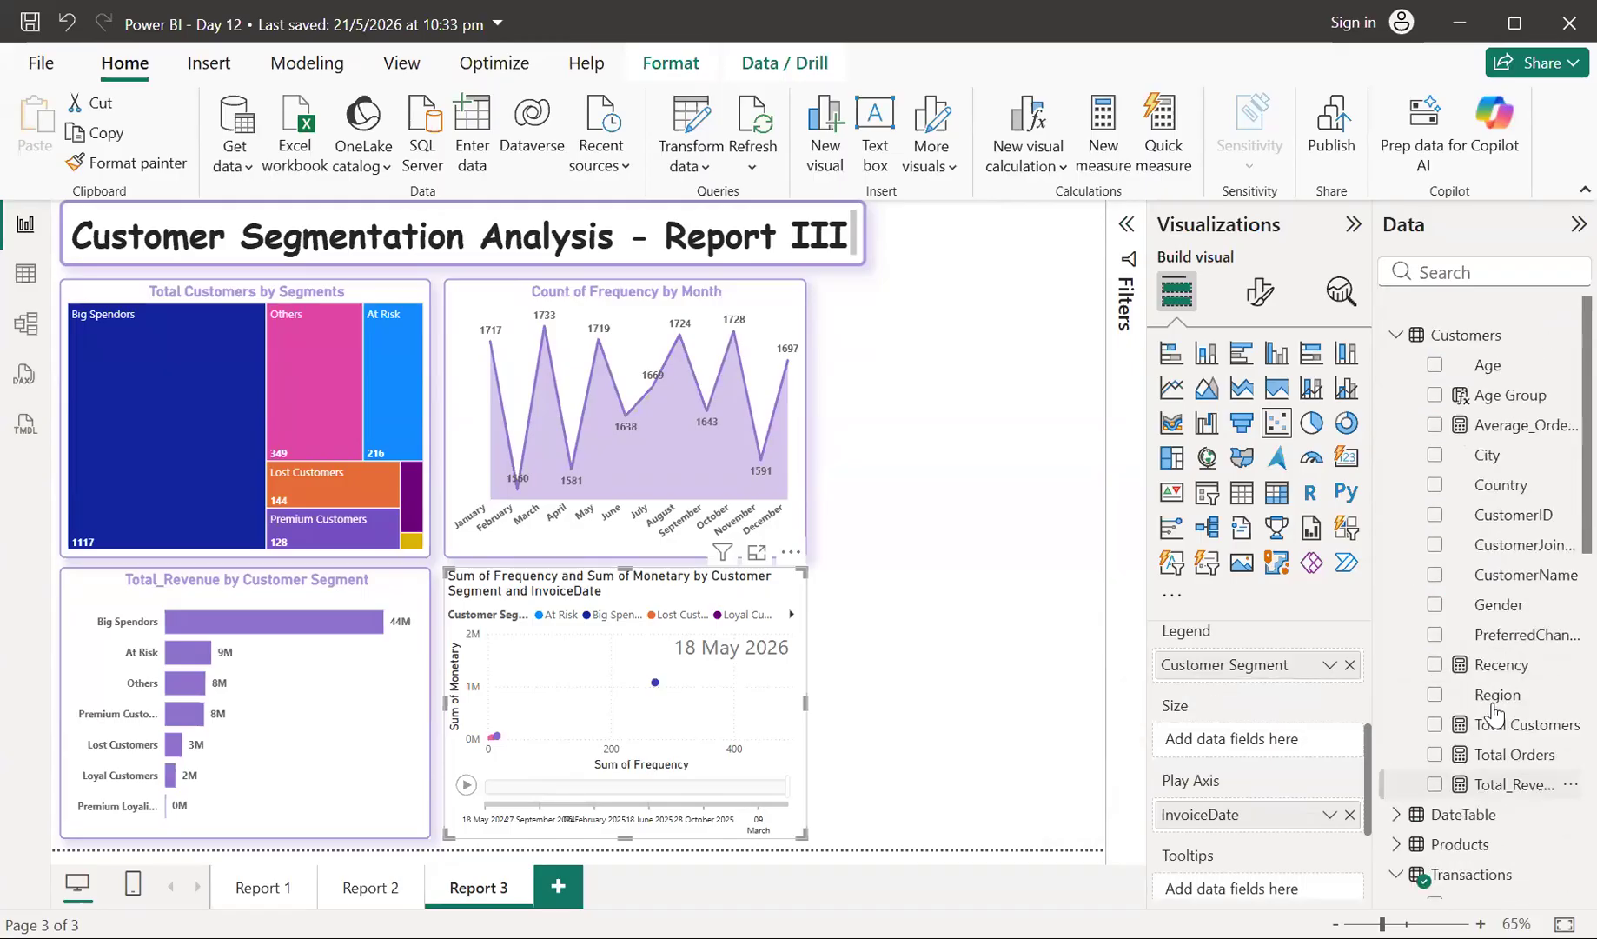
{"action": "left_click_drag", "start_coordinate": [1483, 772], "coordinate": [1255, 740]}
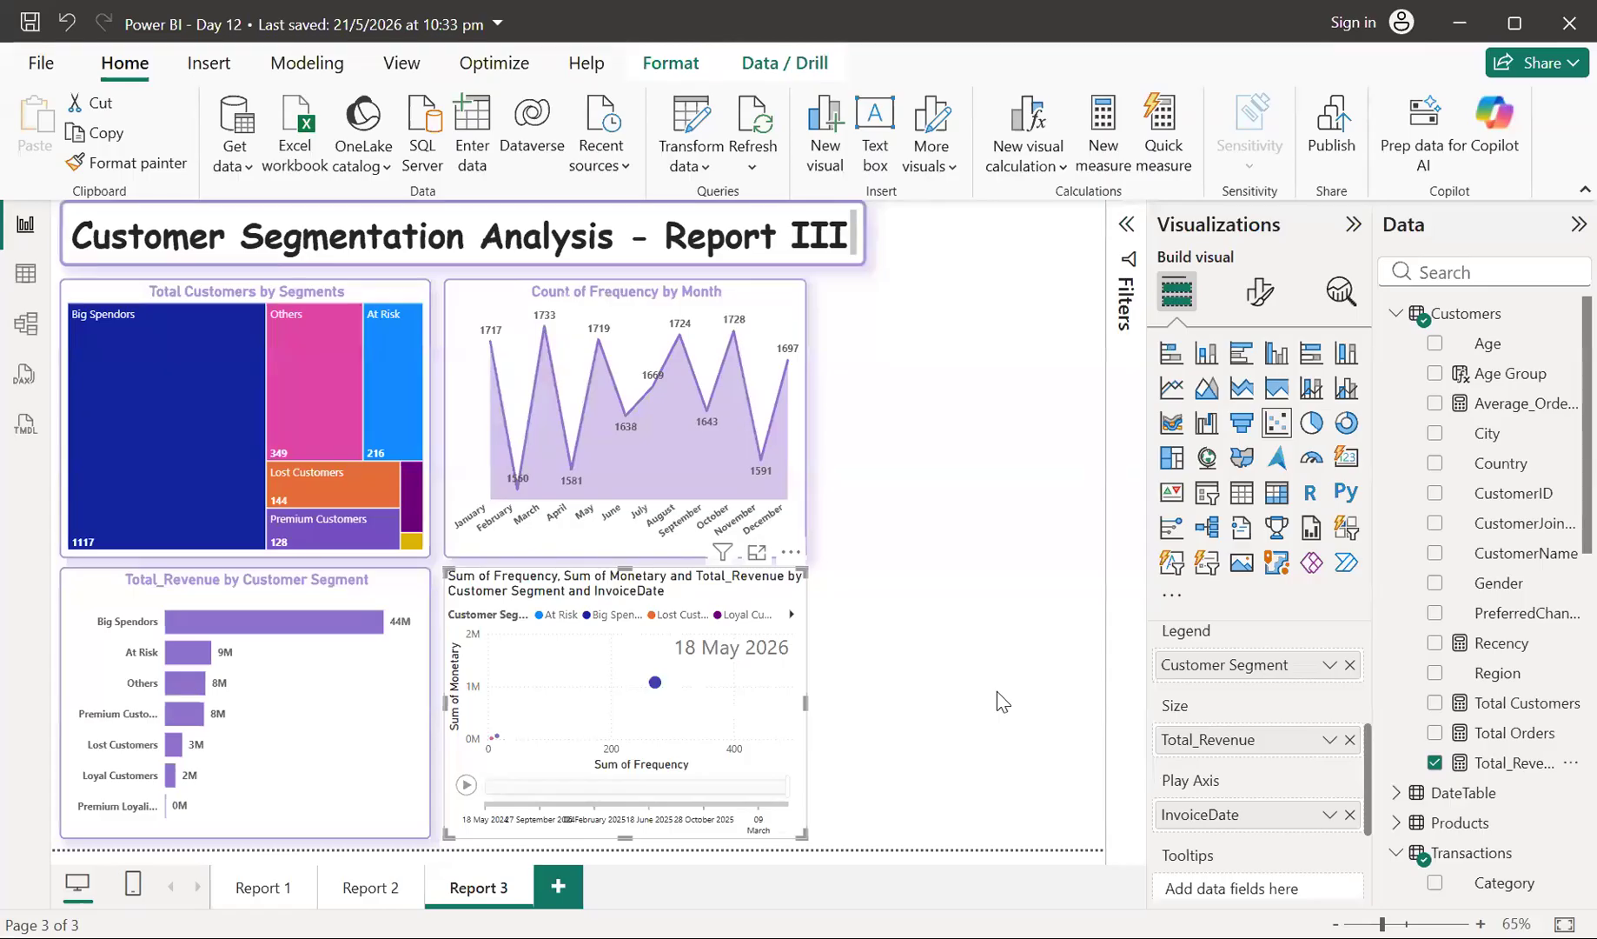
- Play the scatter chart's date animation in focus mode, pause it at 11 July 2024 and return to the report page
{"action": "left_click", "coordinate": [755, 556]}
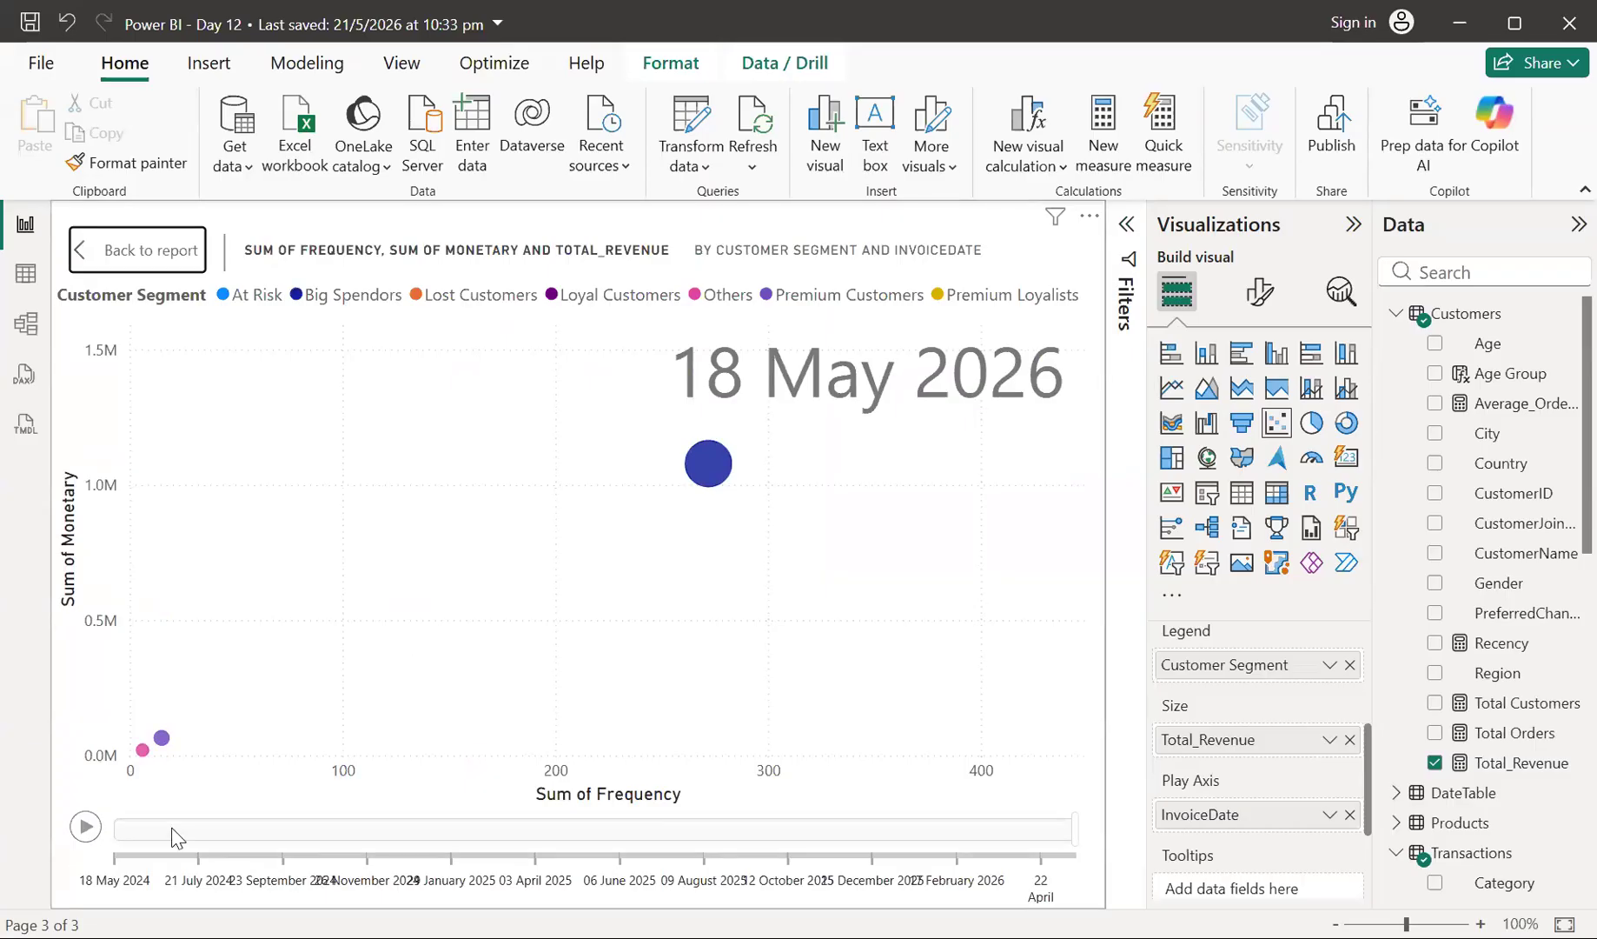
{"action": "key", "text": "space"}
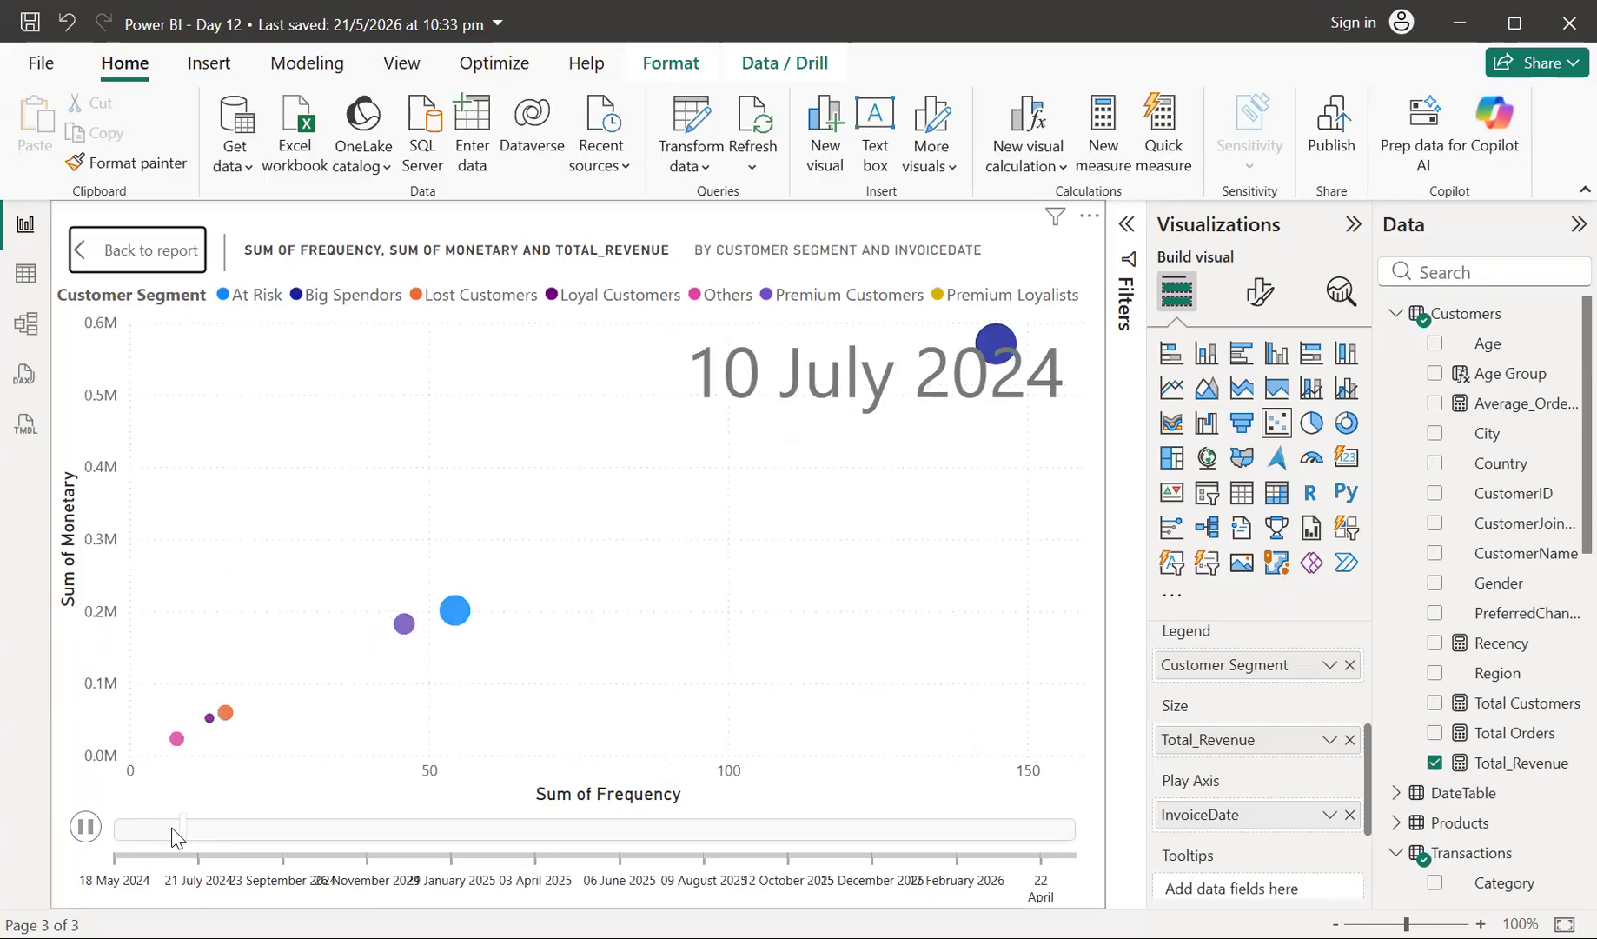
{"action": "left_click", "coordinate": [174, 832]}
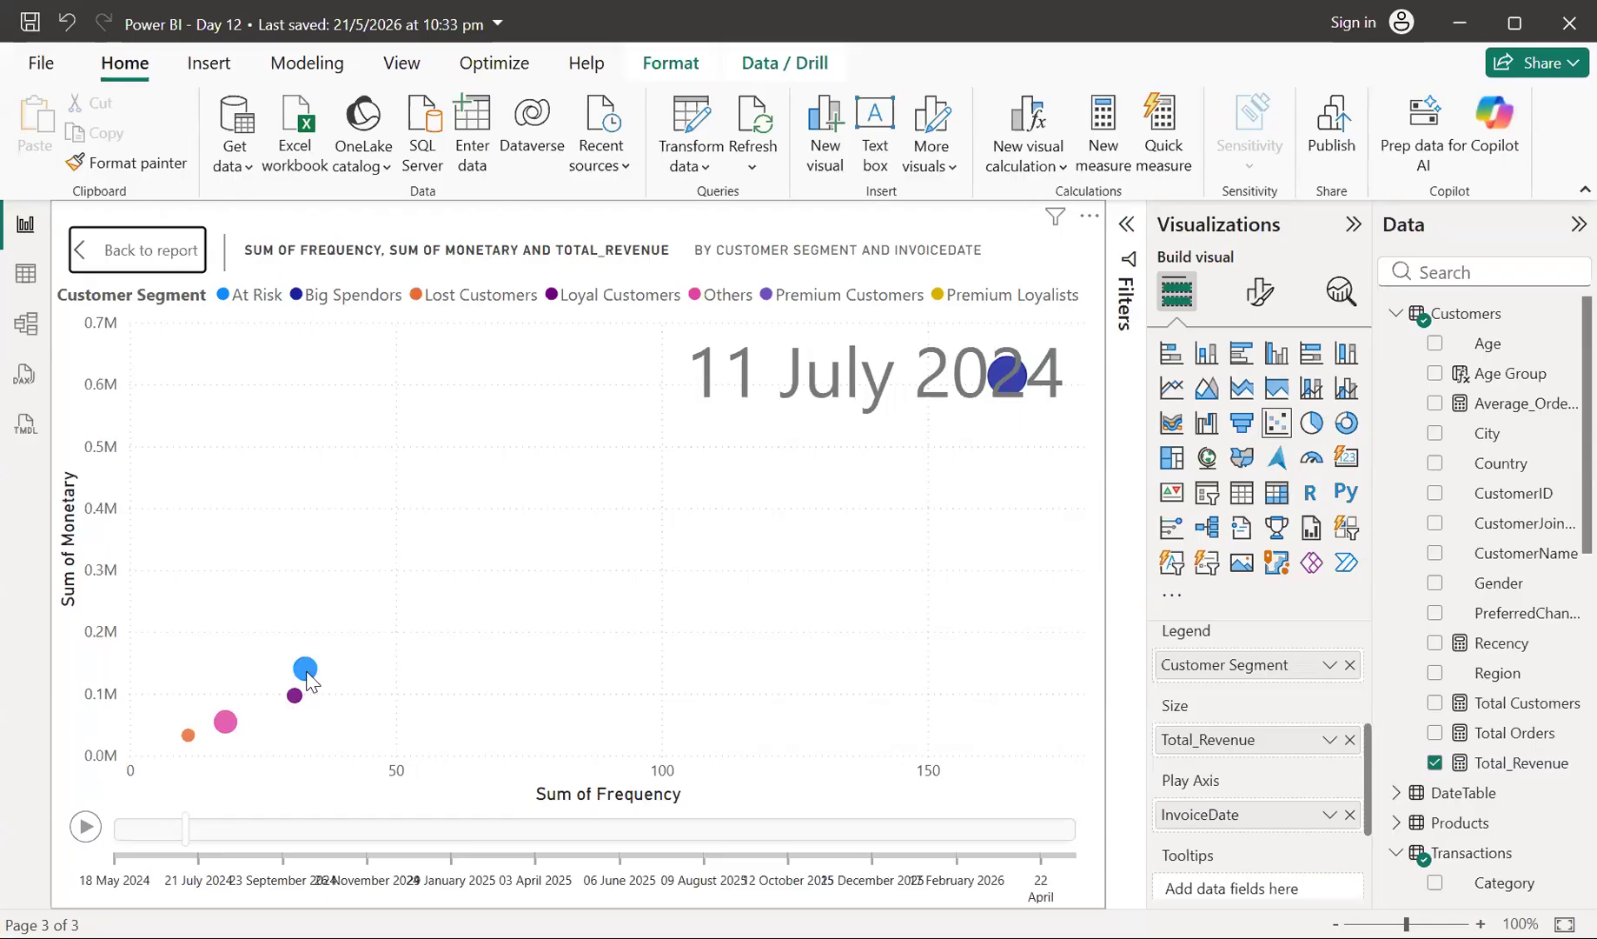
{"action": "mouse_move", "coordinate": [307, 674]}
{"action": "left_click", "coordinate": [73, 236]}
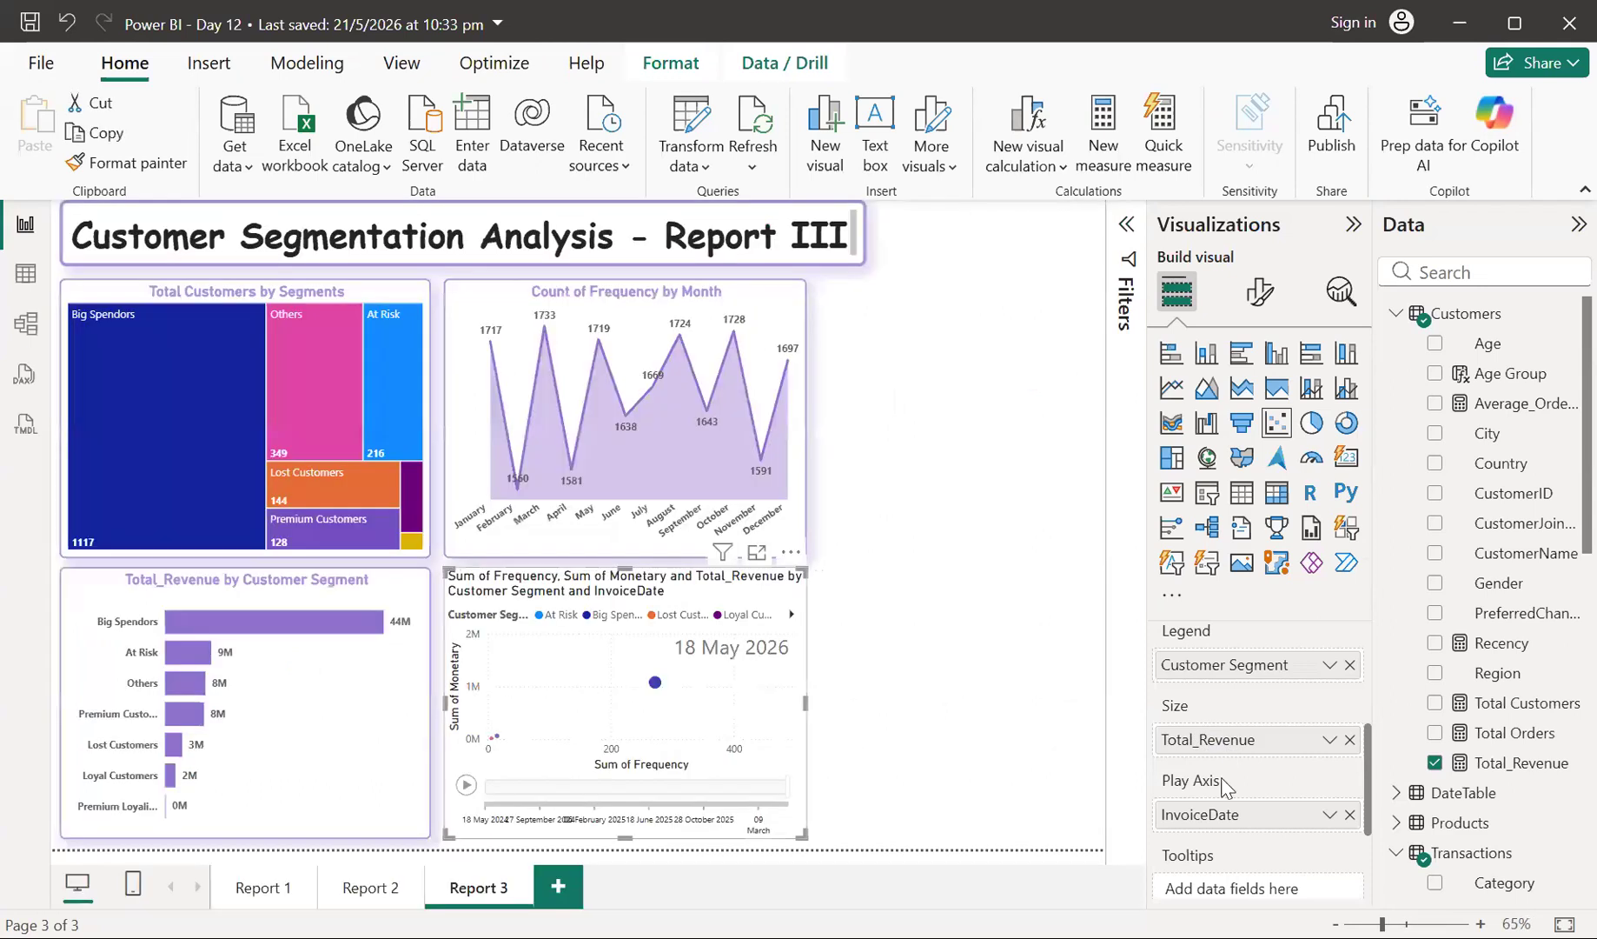
- Summarize Frequency on the scatter chart's X axis by Count
{"action": "scroll", "coordinate": [1275, 711], "scroll_direction": "up", "scroll_amount": 3}
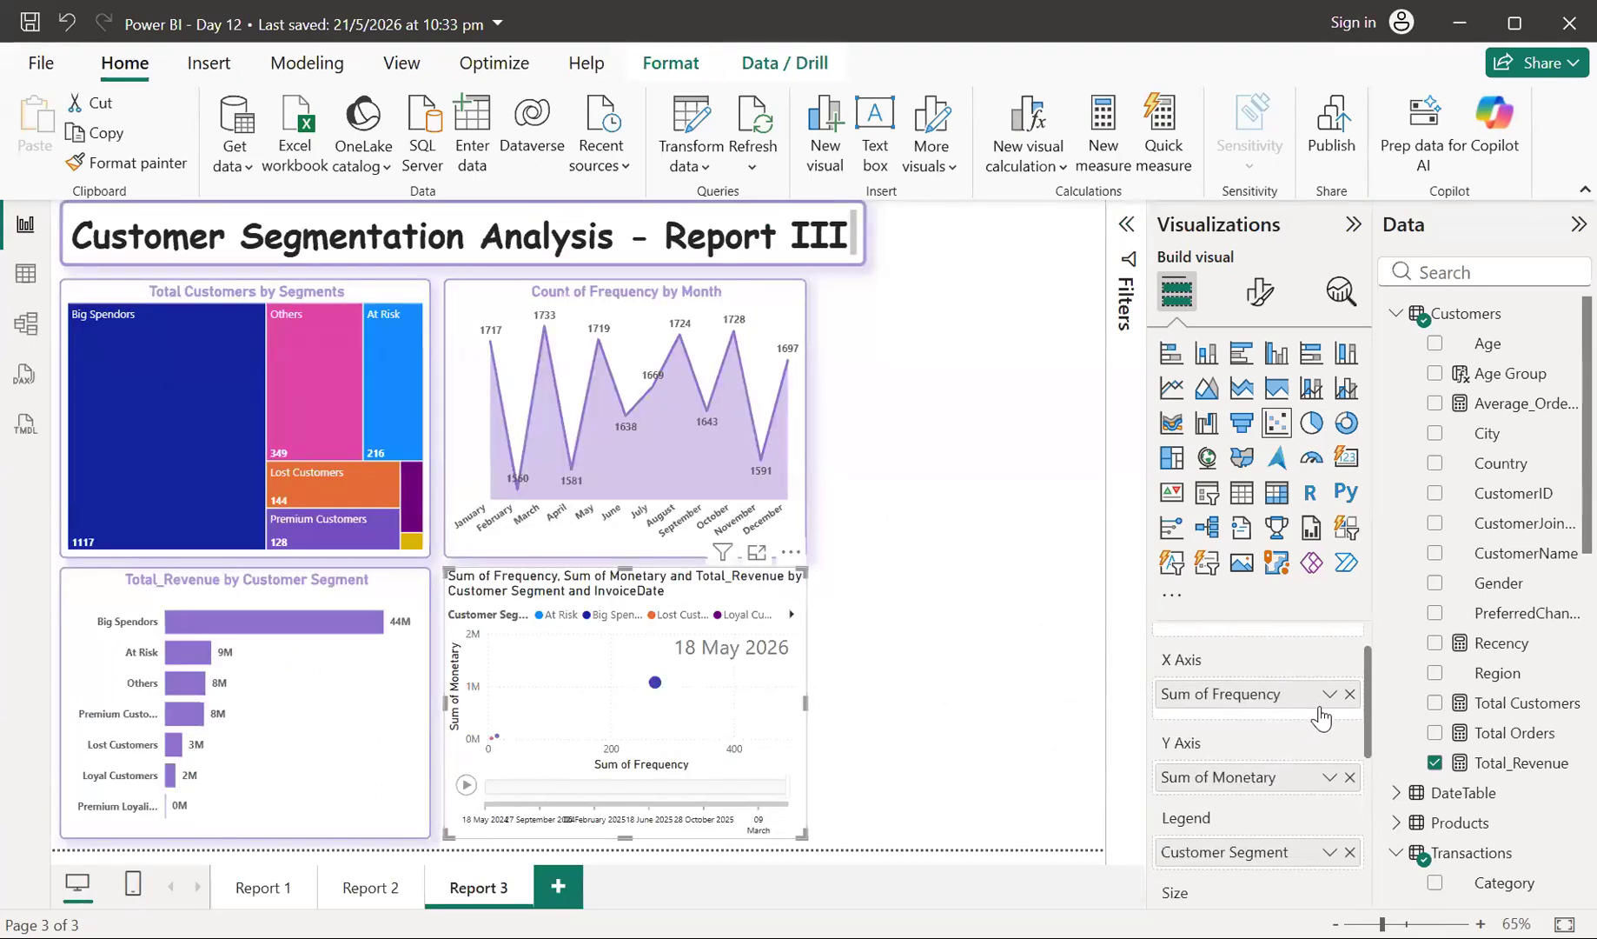
{"action": "left_click", "coordinate": [1329, 696]}
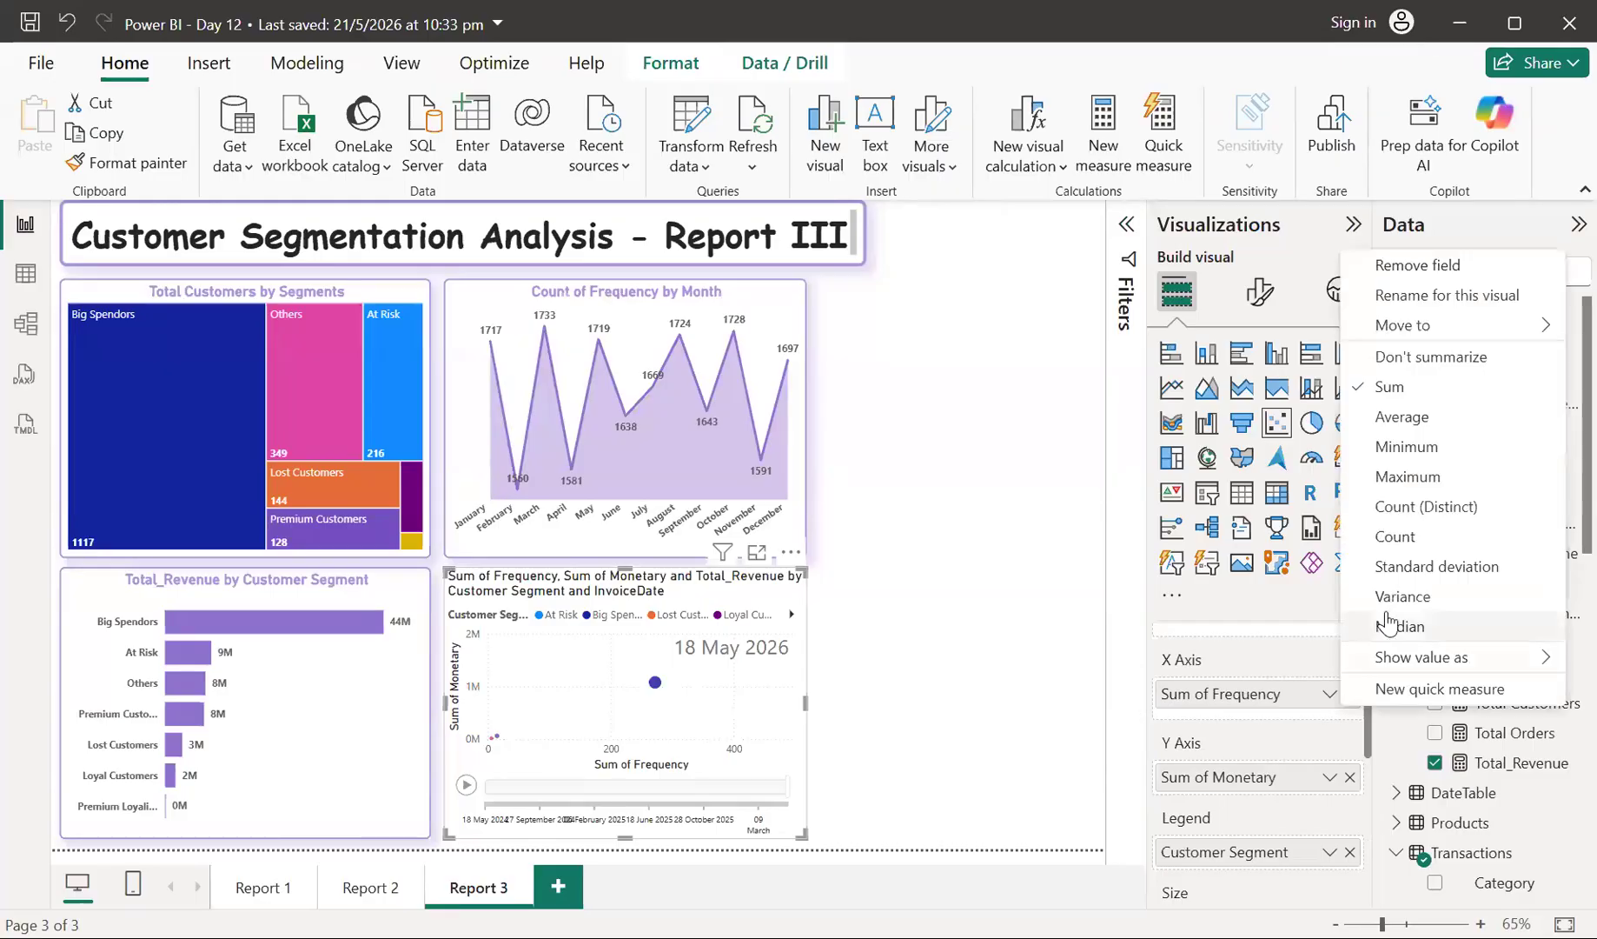
{"action": "left_click", "coordinate": [1388, 539]}
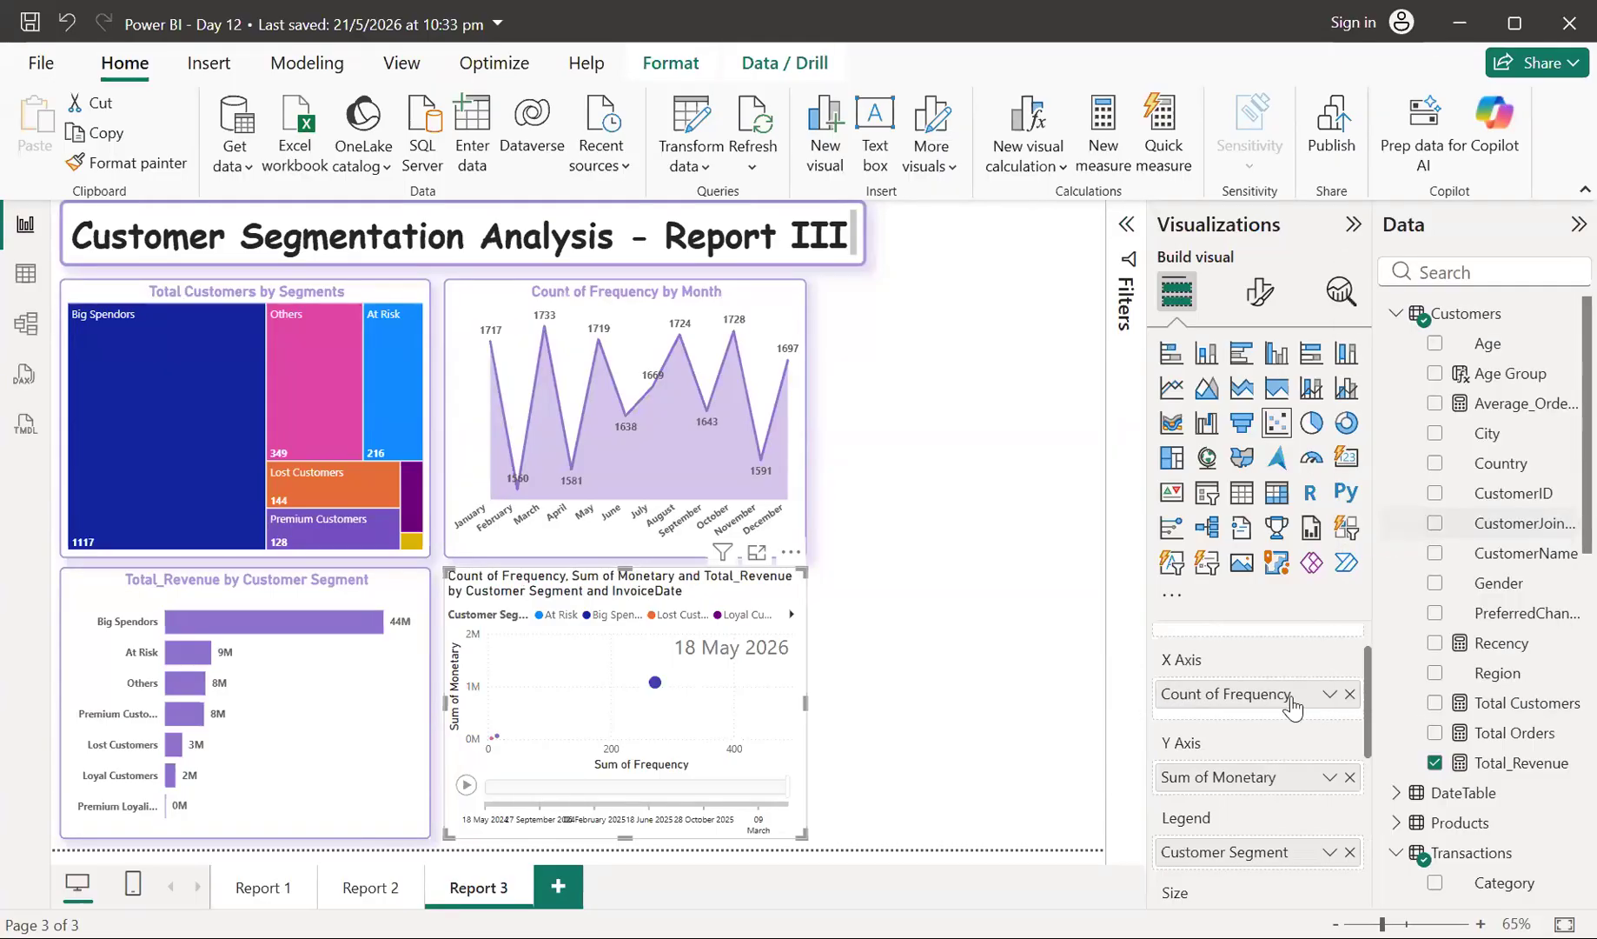
- Try CustomerID from the Customers table as the scatter chart's Values field and remove it again
{"action": "scroll", "coordinate": [1291, 696], "scroll_direction": "up", "scroll_amount": 2}
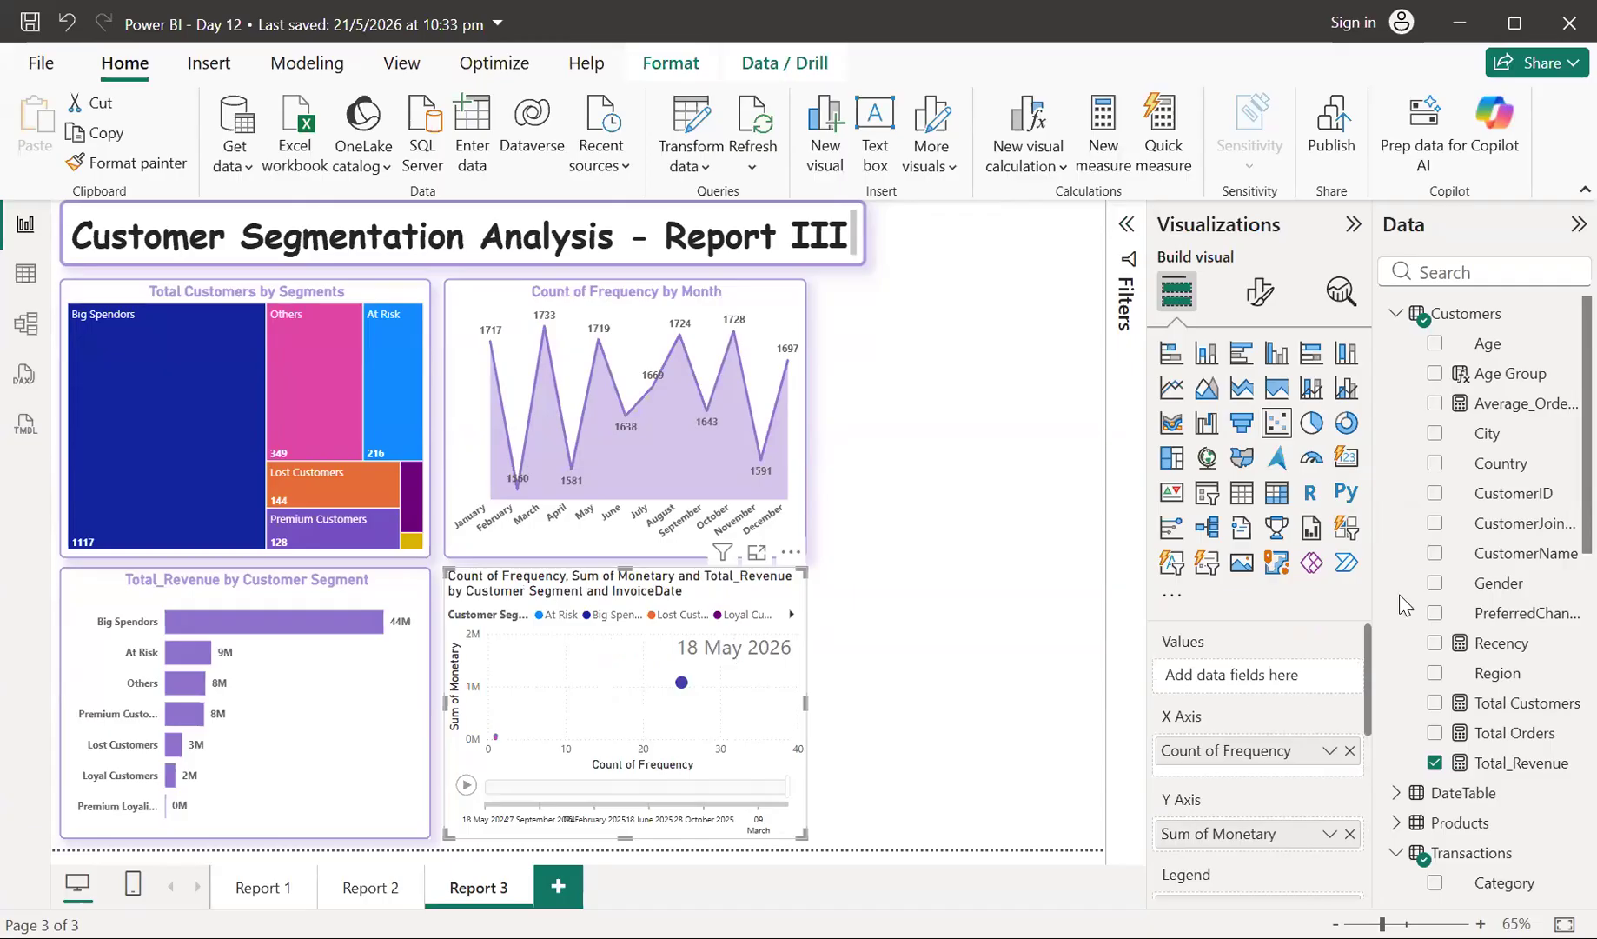
{"action": "left_click_drag", "start_coordinate": [1470, 530], "coordinate": [1284, 683]}
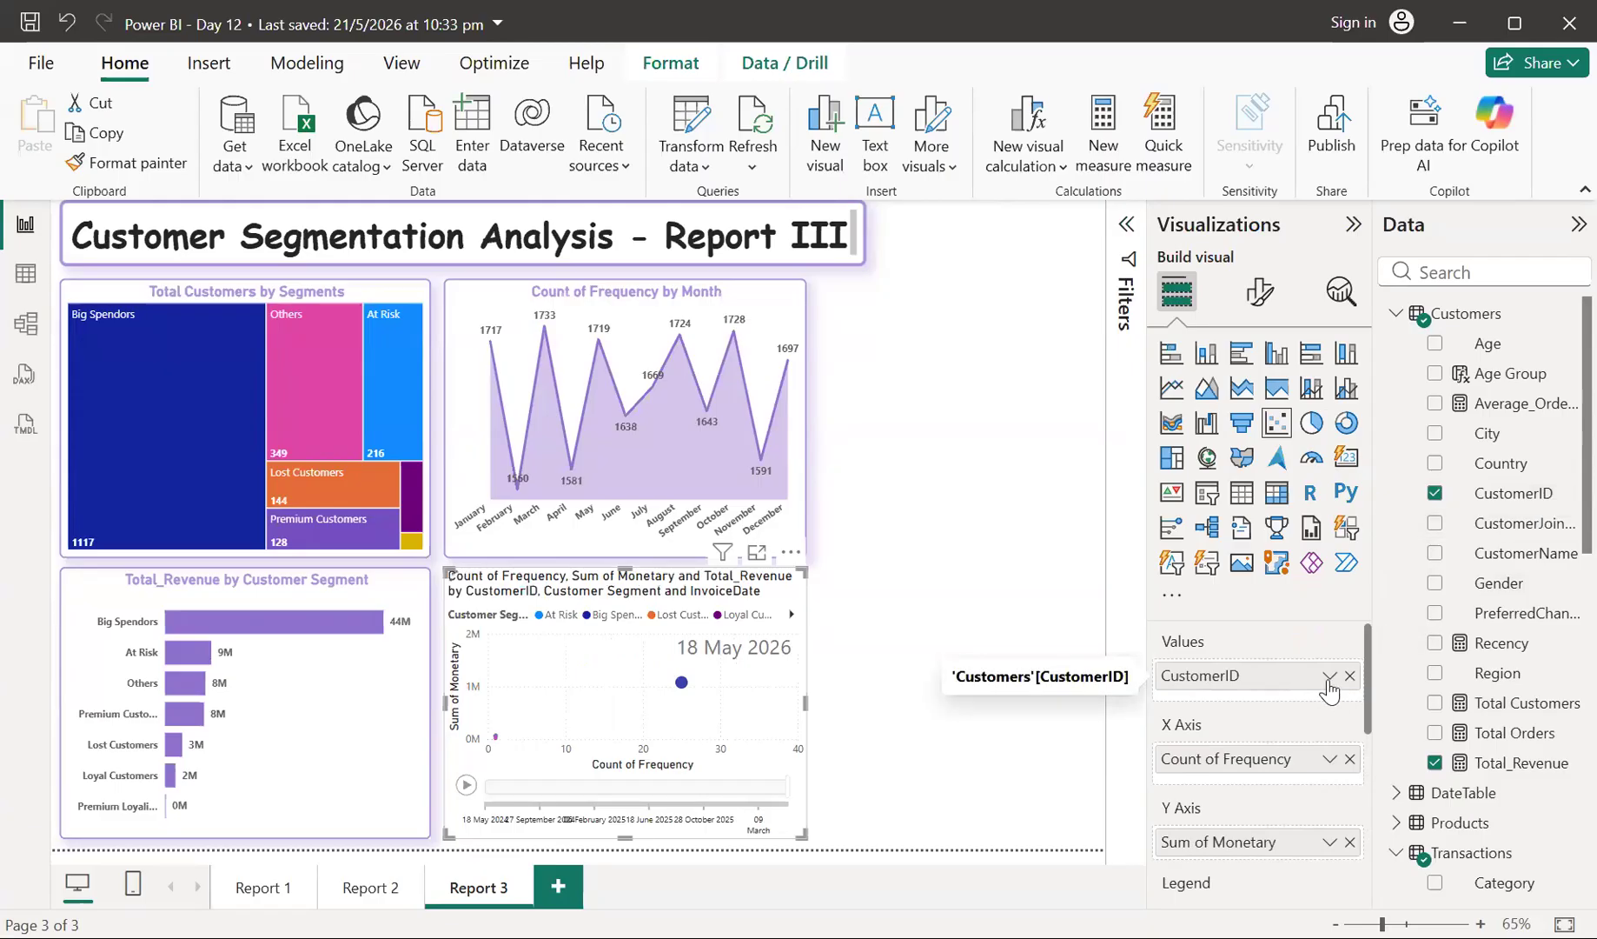
{"action": "left_click", "coordinate": [1330, 678]}
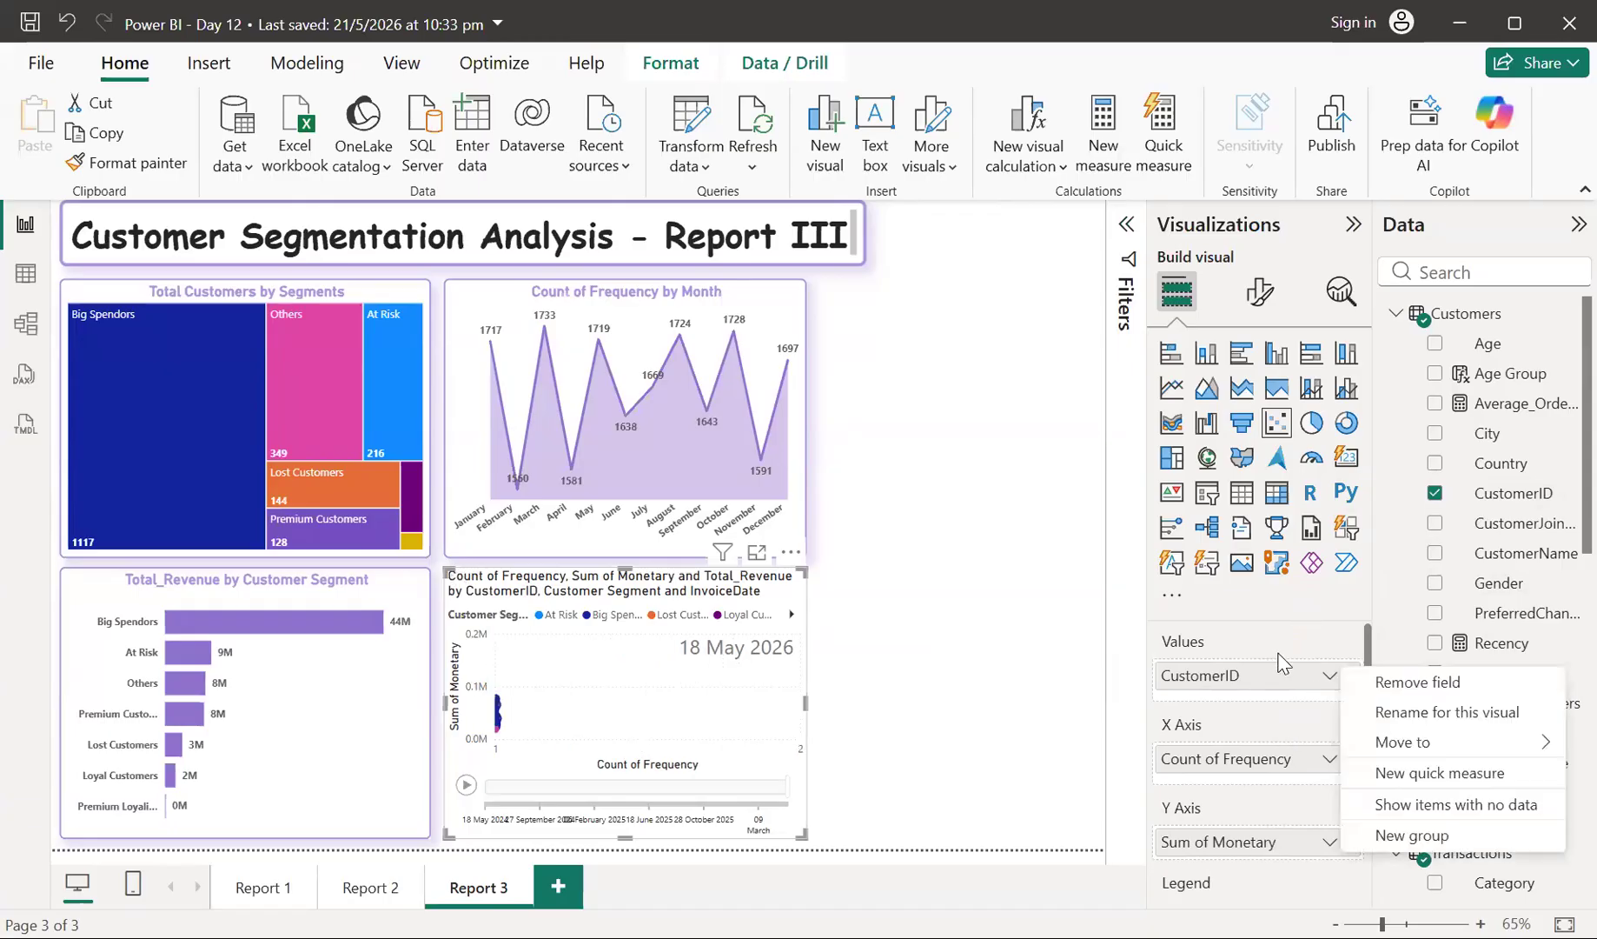
{"action": "left_click", "coordinate": [1291, 726]}
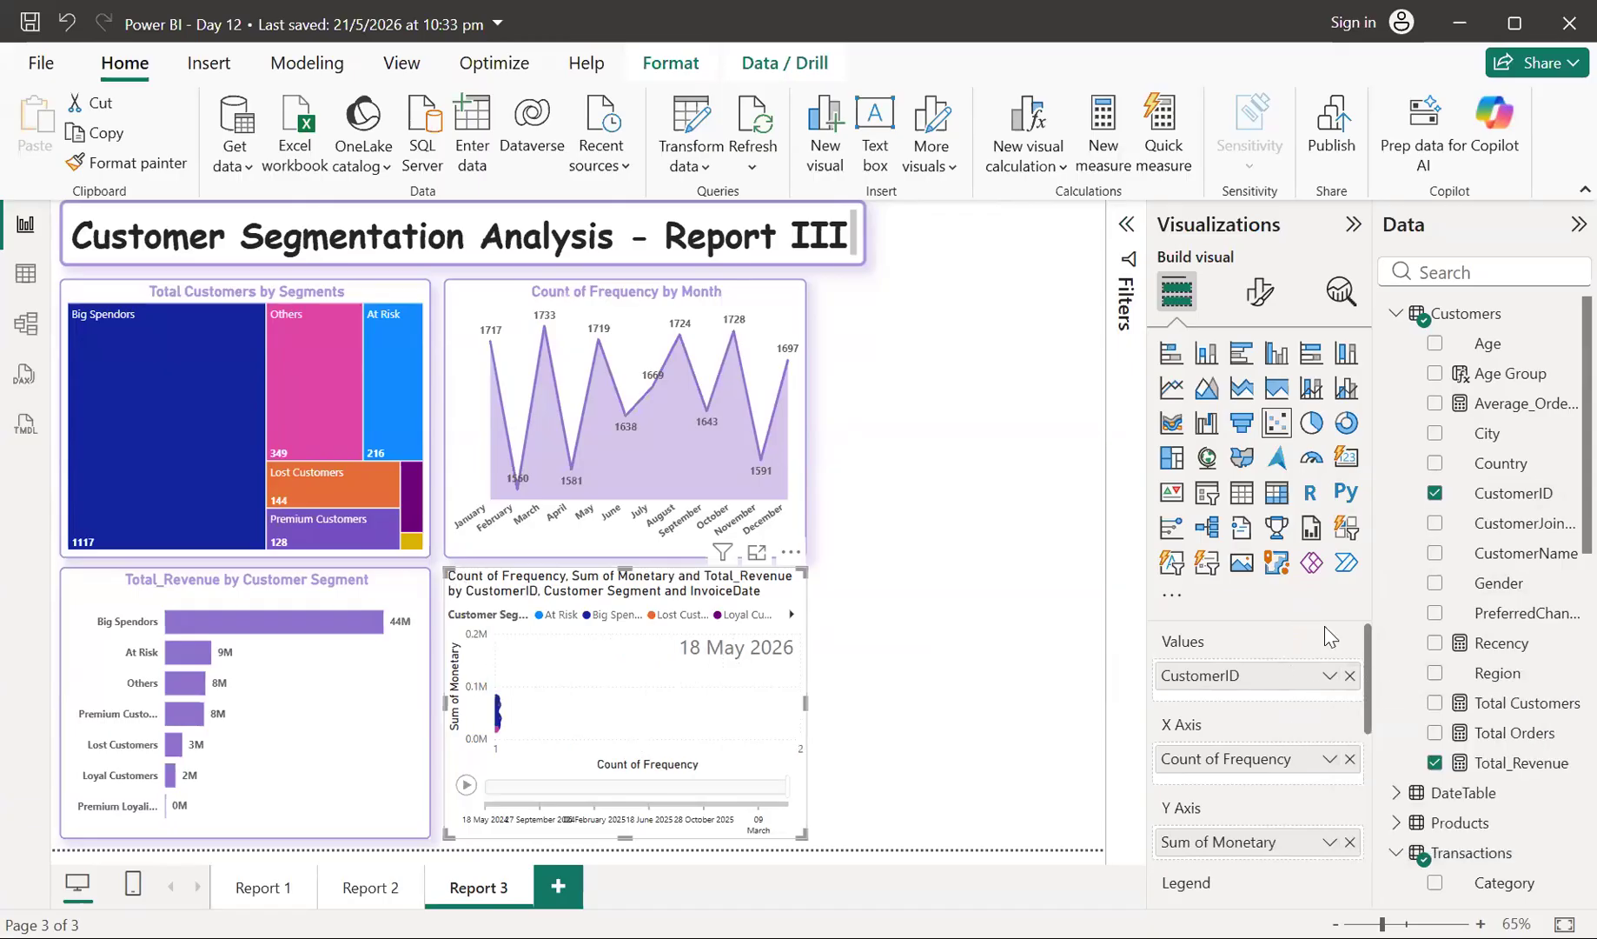
{"action": "left_click", "coordinate": [1350, 677]}
- Try to use the Total Customers measure as the scatter chart's Values field
{"action": "left_click_drag", "start_coordinate": [1473, 704], "coordinate": [1236, 675]}
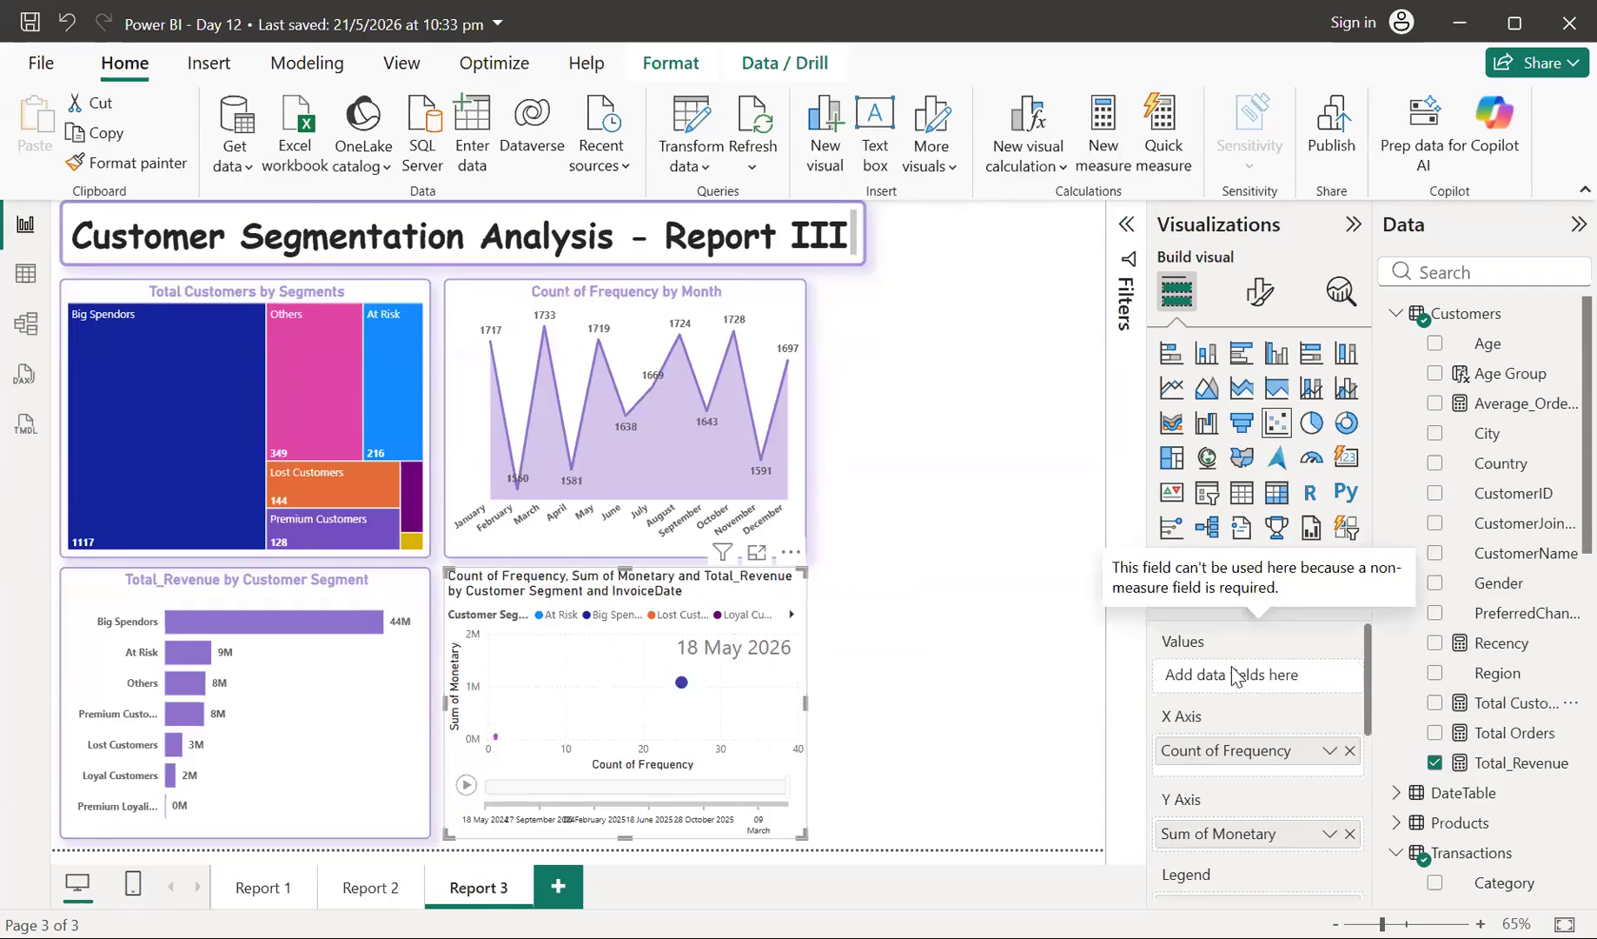
{"action": "left_click_drag", "start_coordinate": [1236, 676], "coordinate": [1284, 681]}
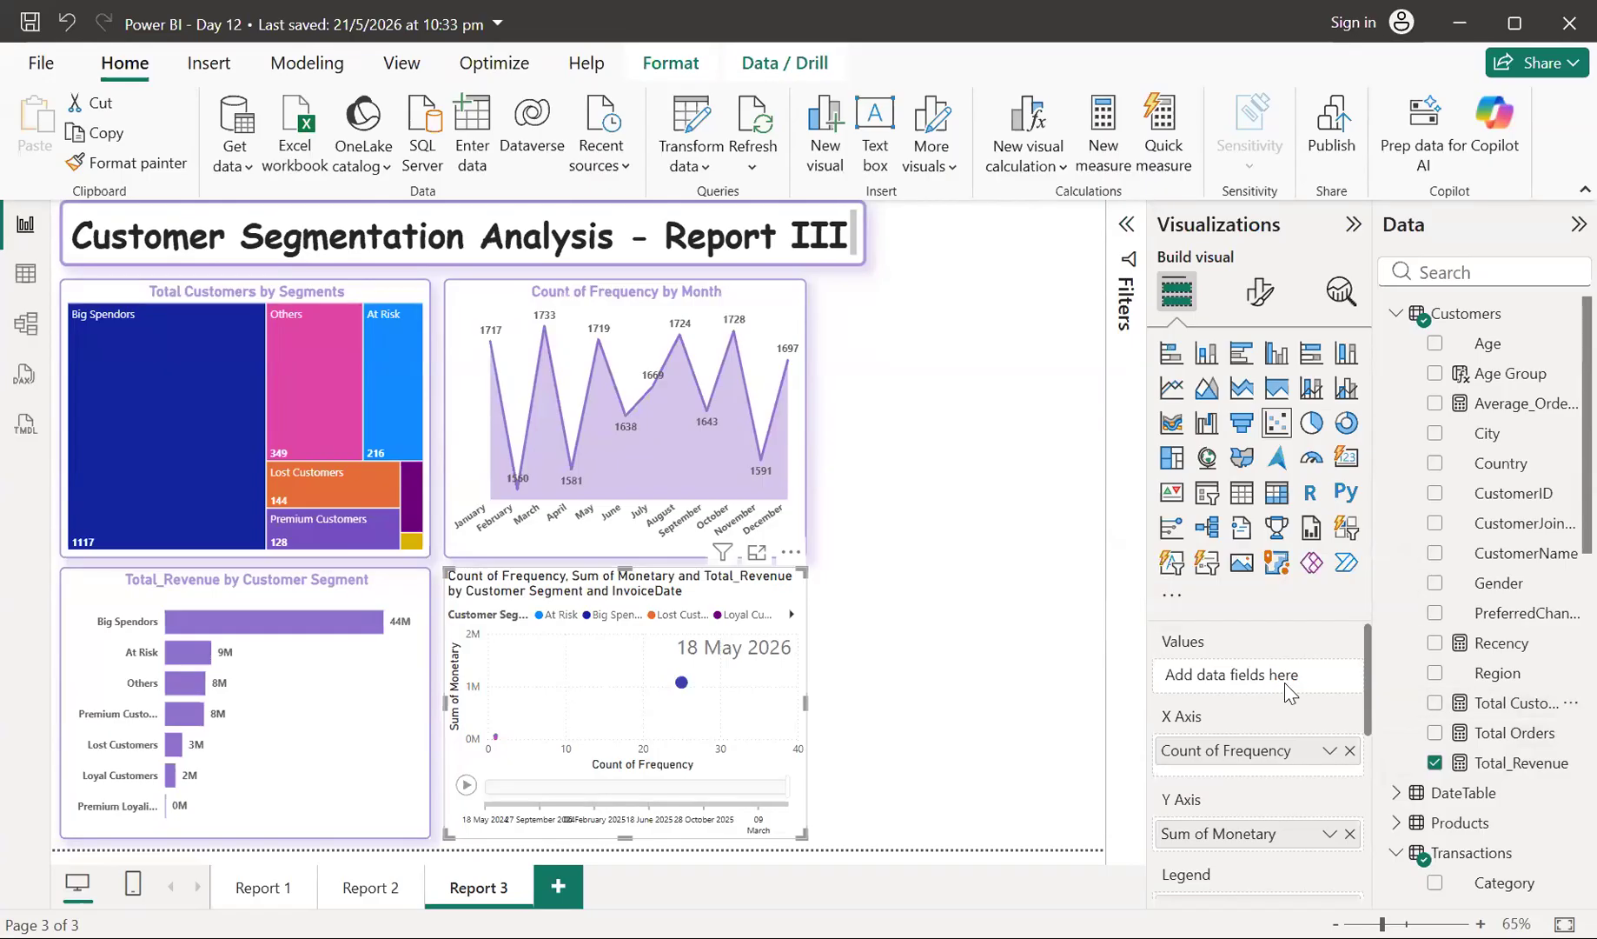
{"action": "scroll", "coordinate": [1240, 696], "scroll_direction": "down", "scroll_amount": 5}
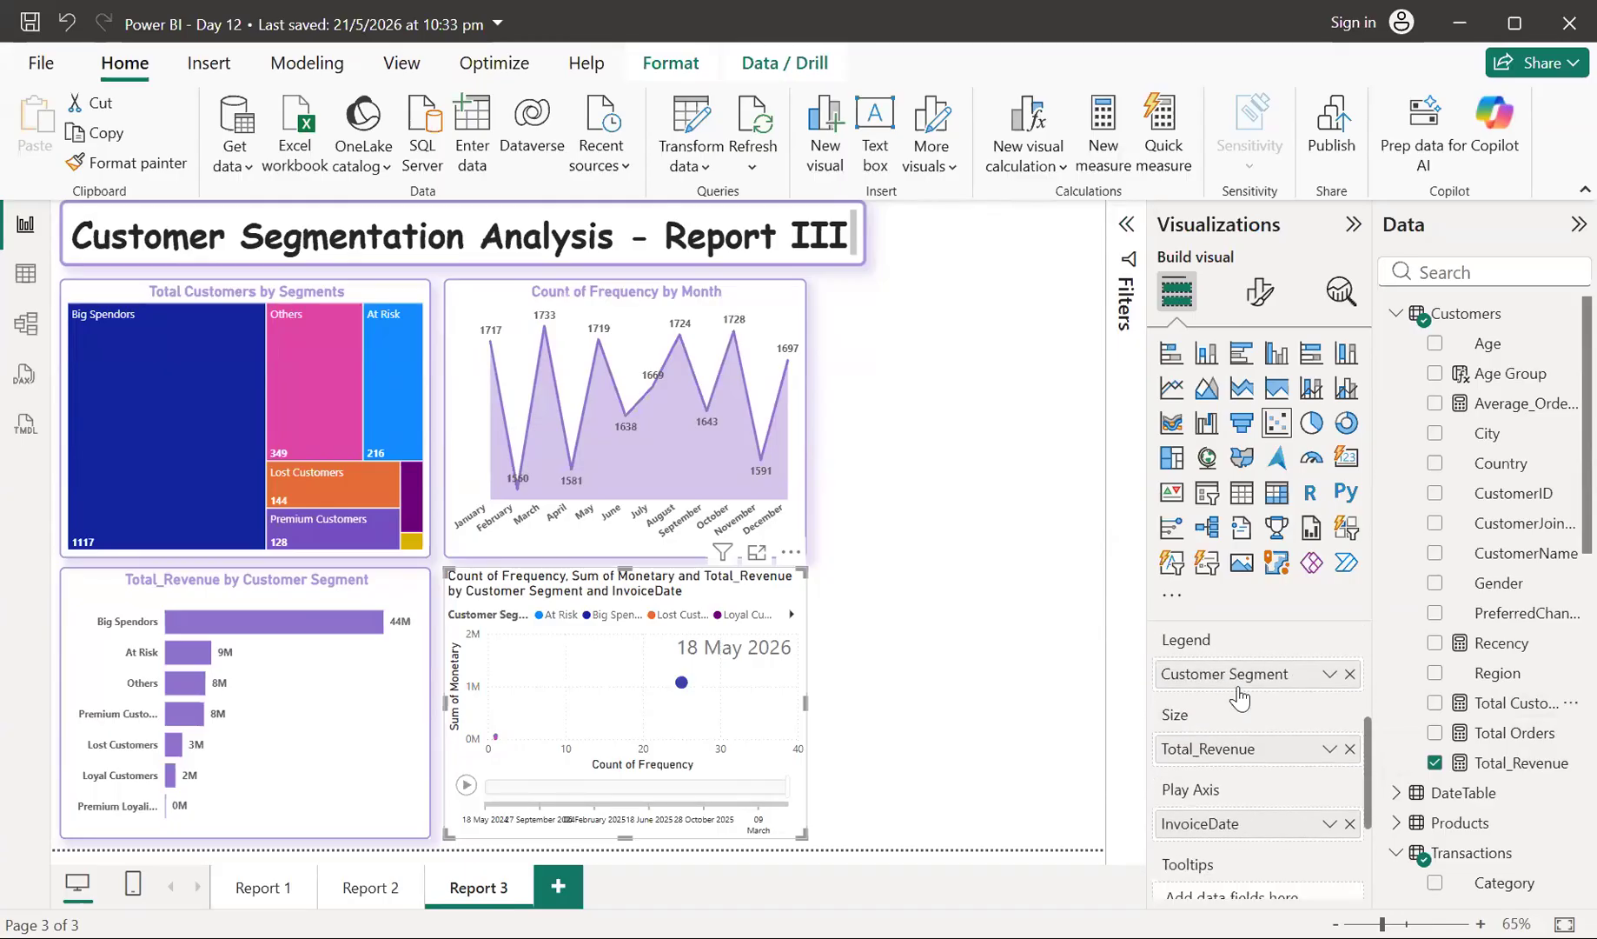
{"action": "scroll", "coordinate": [1240, 695], "scroll_direction": "up", "scroll_amount": 5}
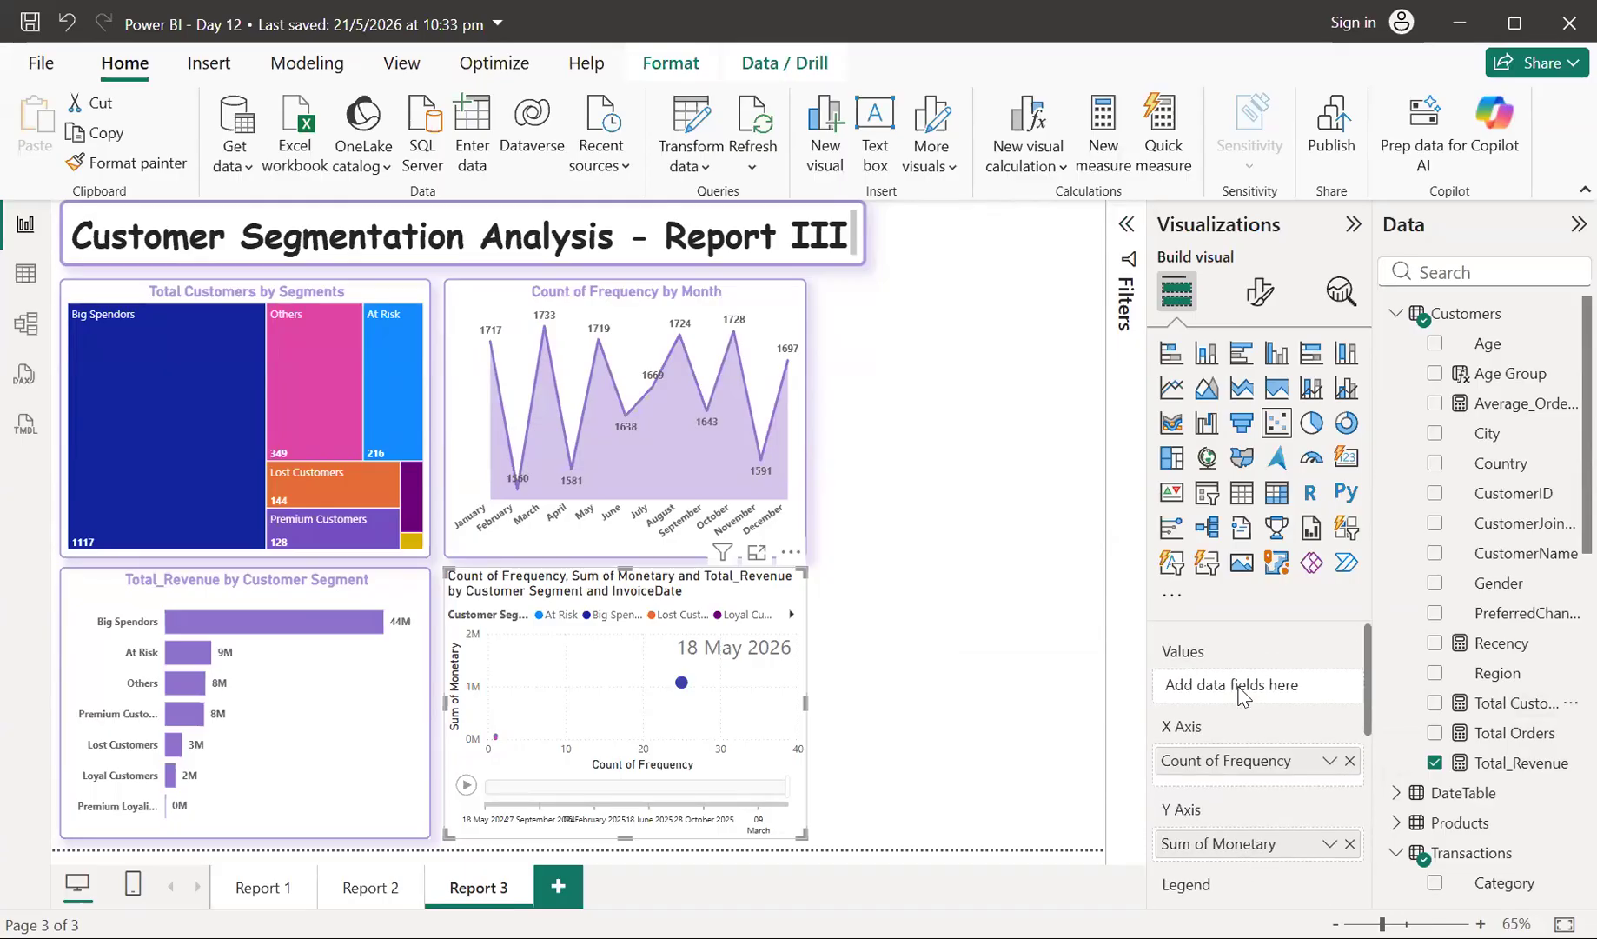
- Try CustomerID as the Values field of the scatter chart, and remove it again
{"action": "left_click_drag", "start_coordinate": [1489, 497], "coordinate": [1325, 686]}
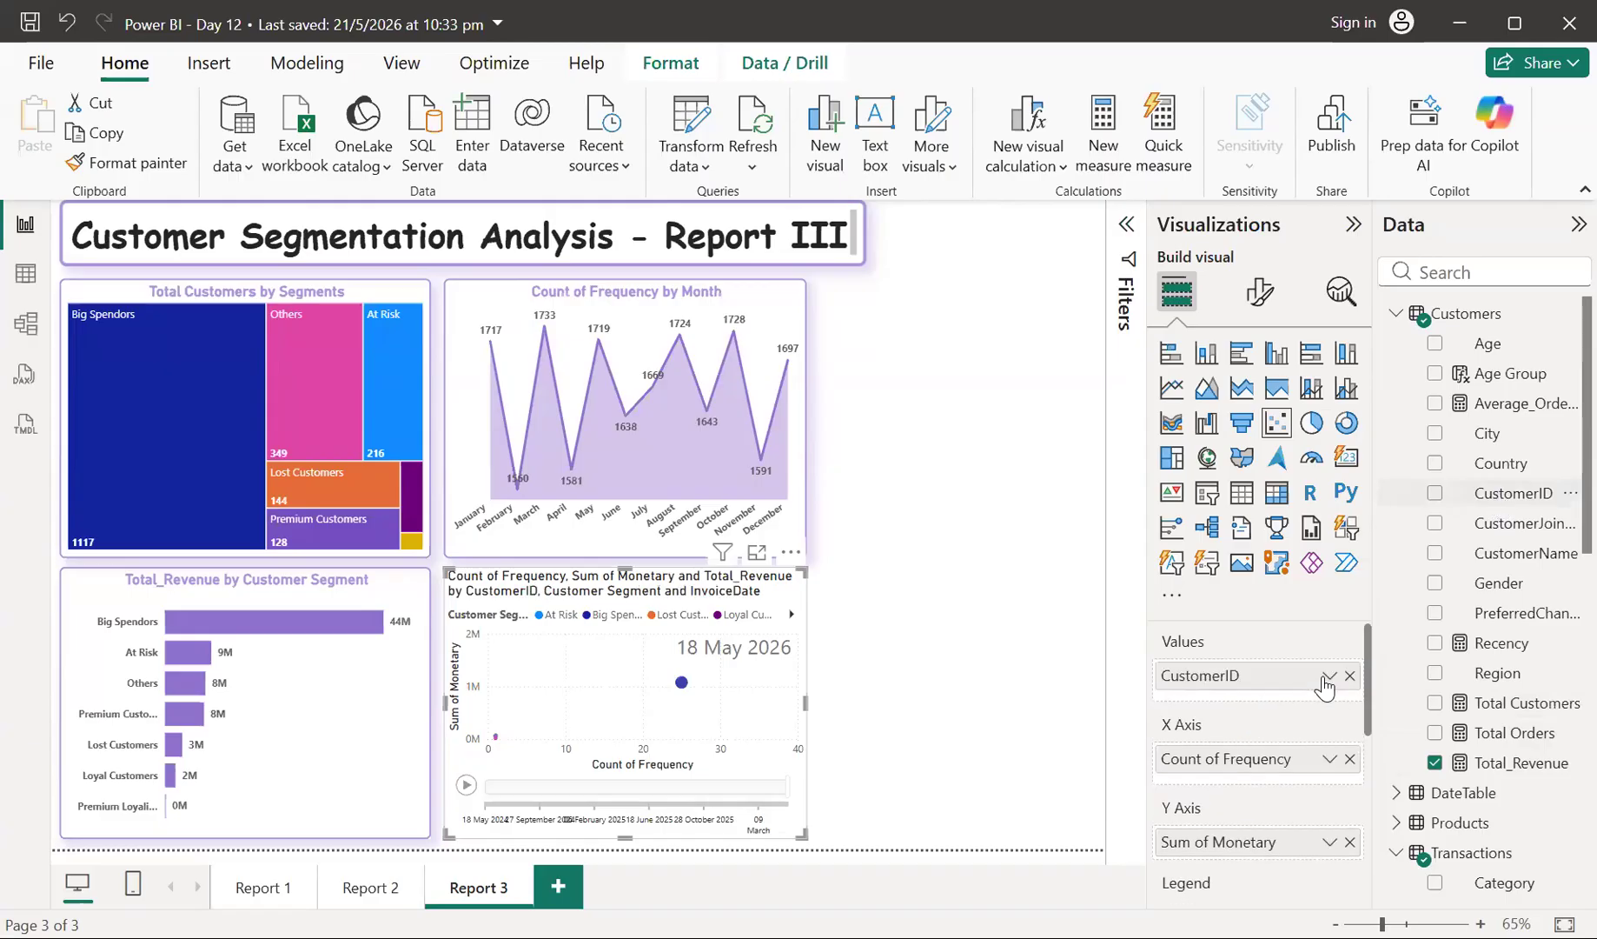
{"action": "left_click", "coordinate": [1330, 678]}
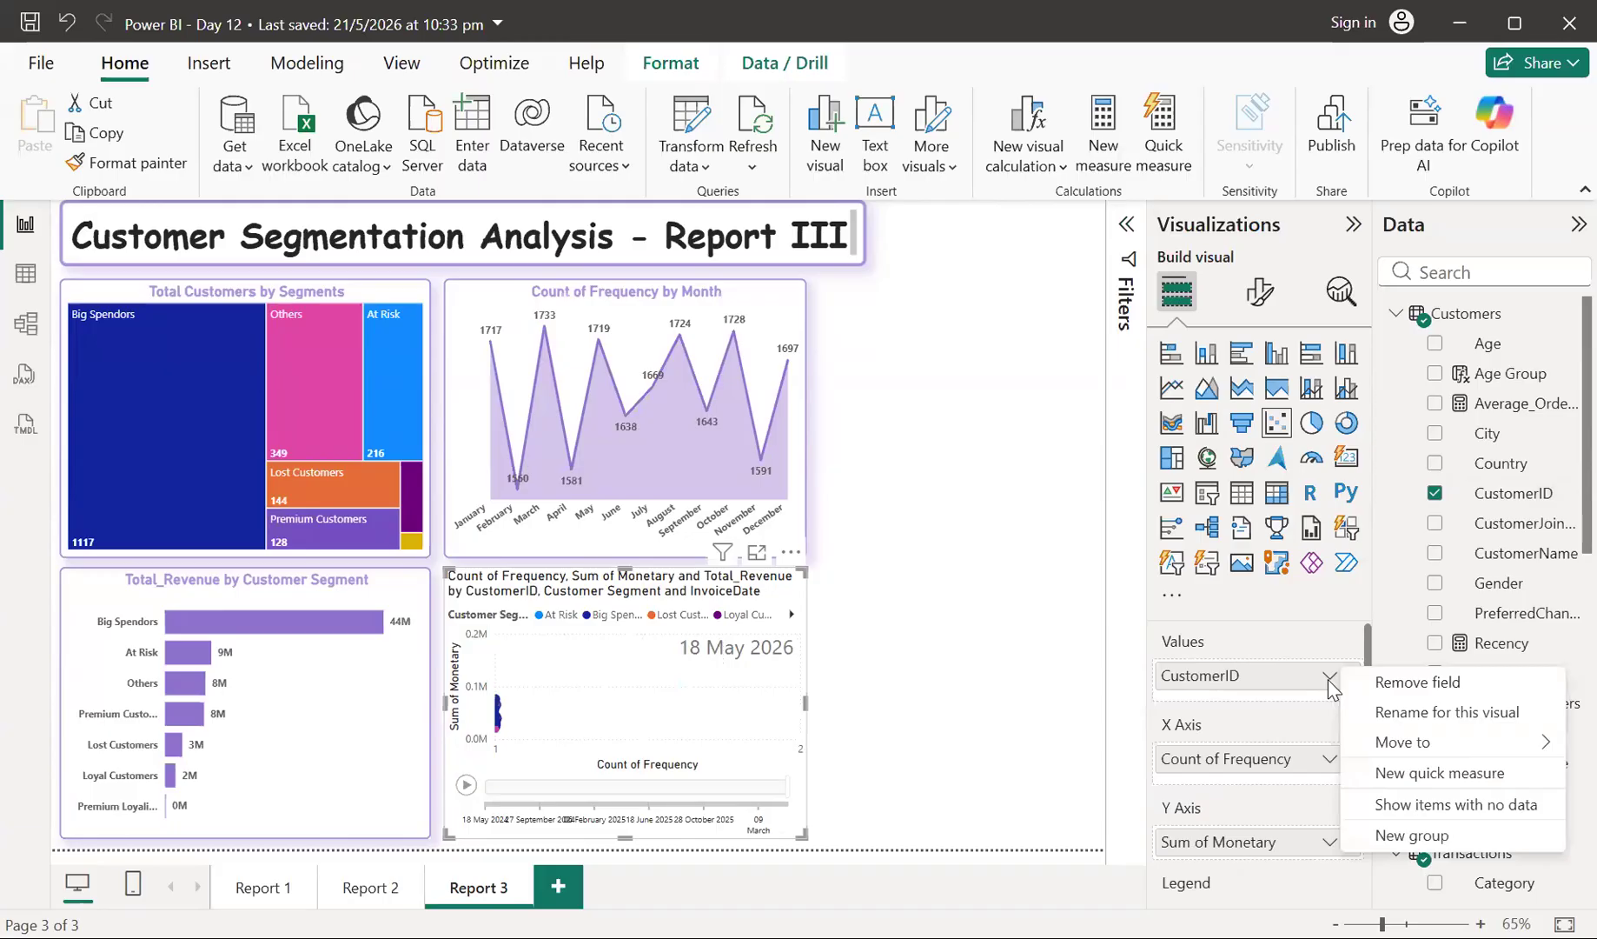
{"action": "left_click", "coordinate": [1328, 681]}
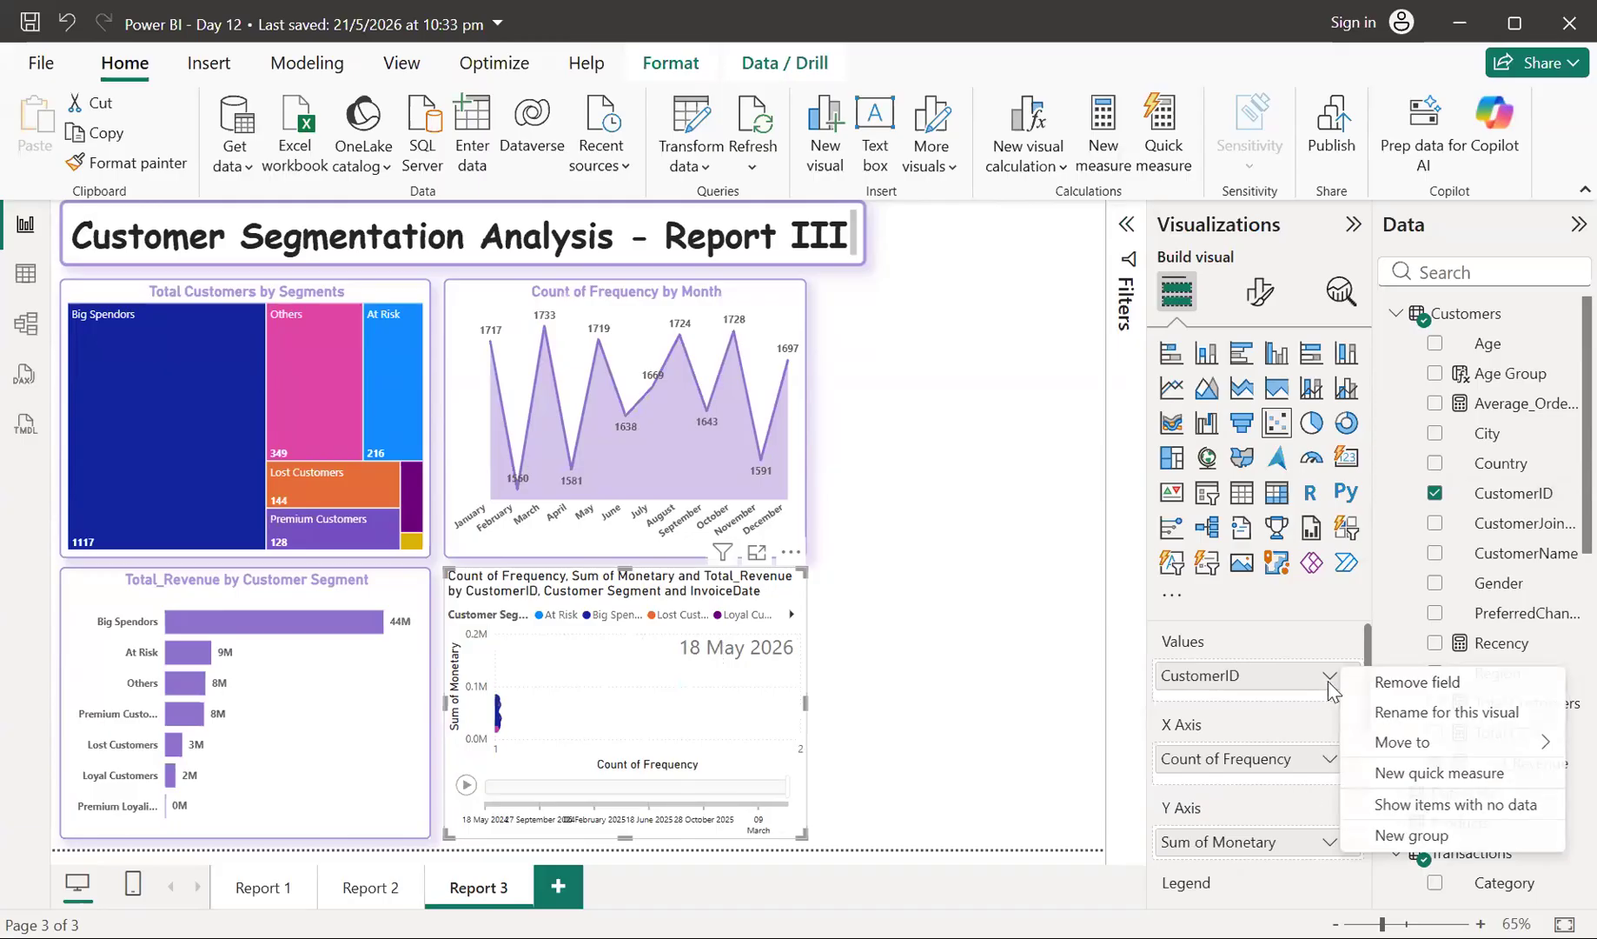
{"action": "left_click", "coordinate": [1262, 732]}
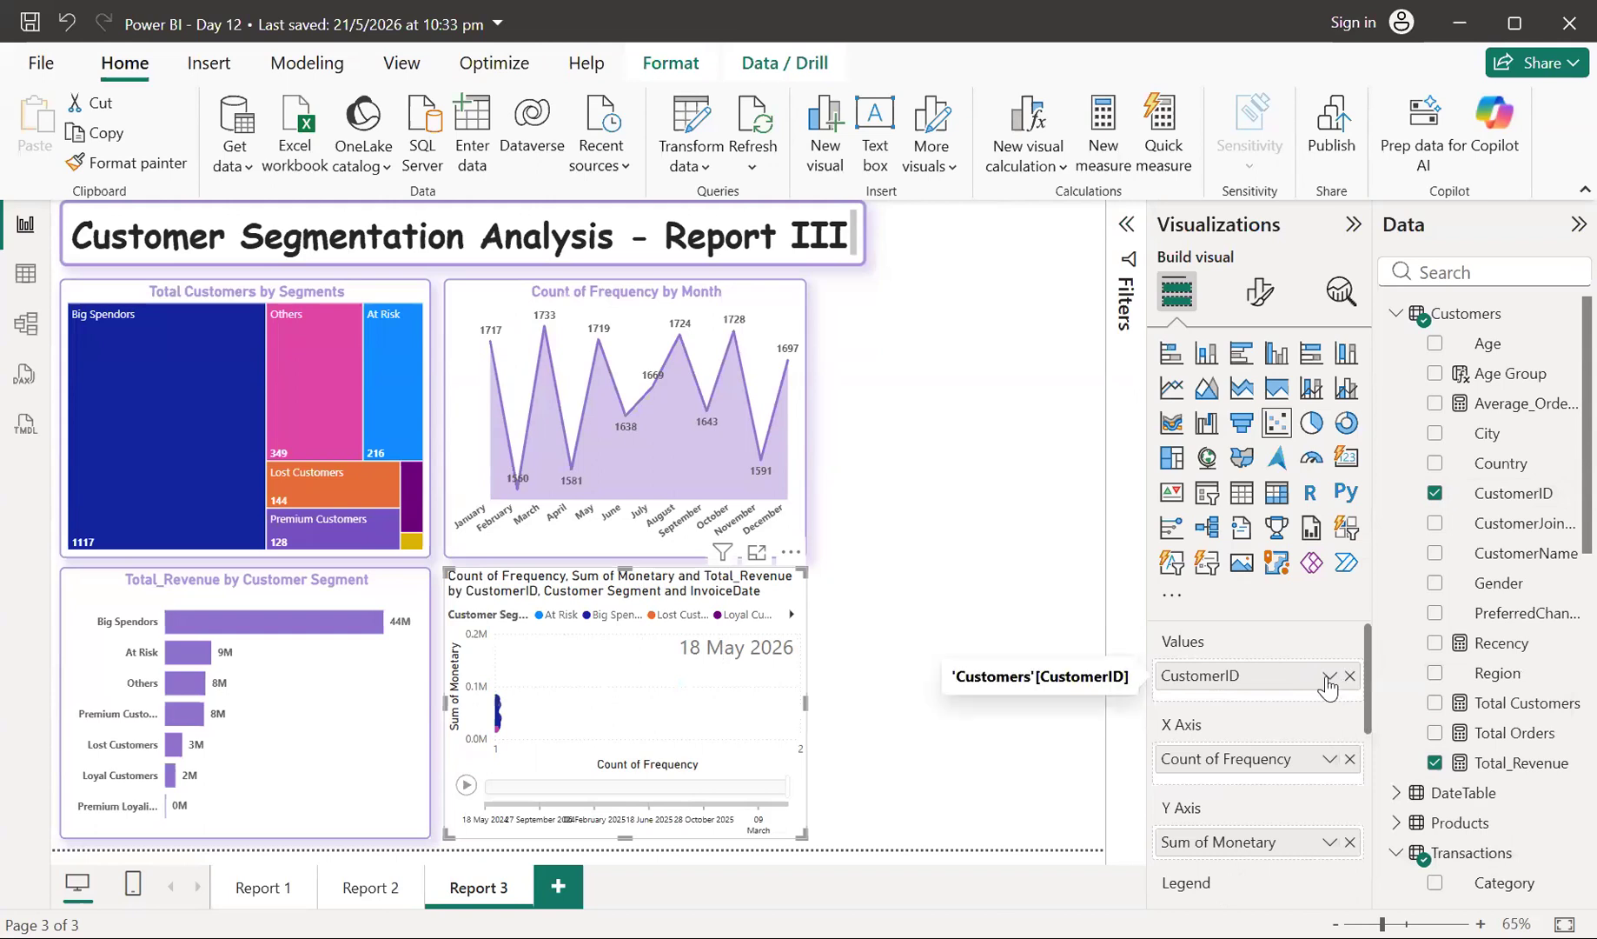
{"action": "left_click", "coordinate": [1328, 680]}
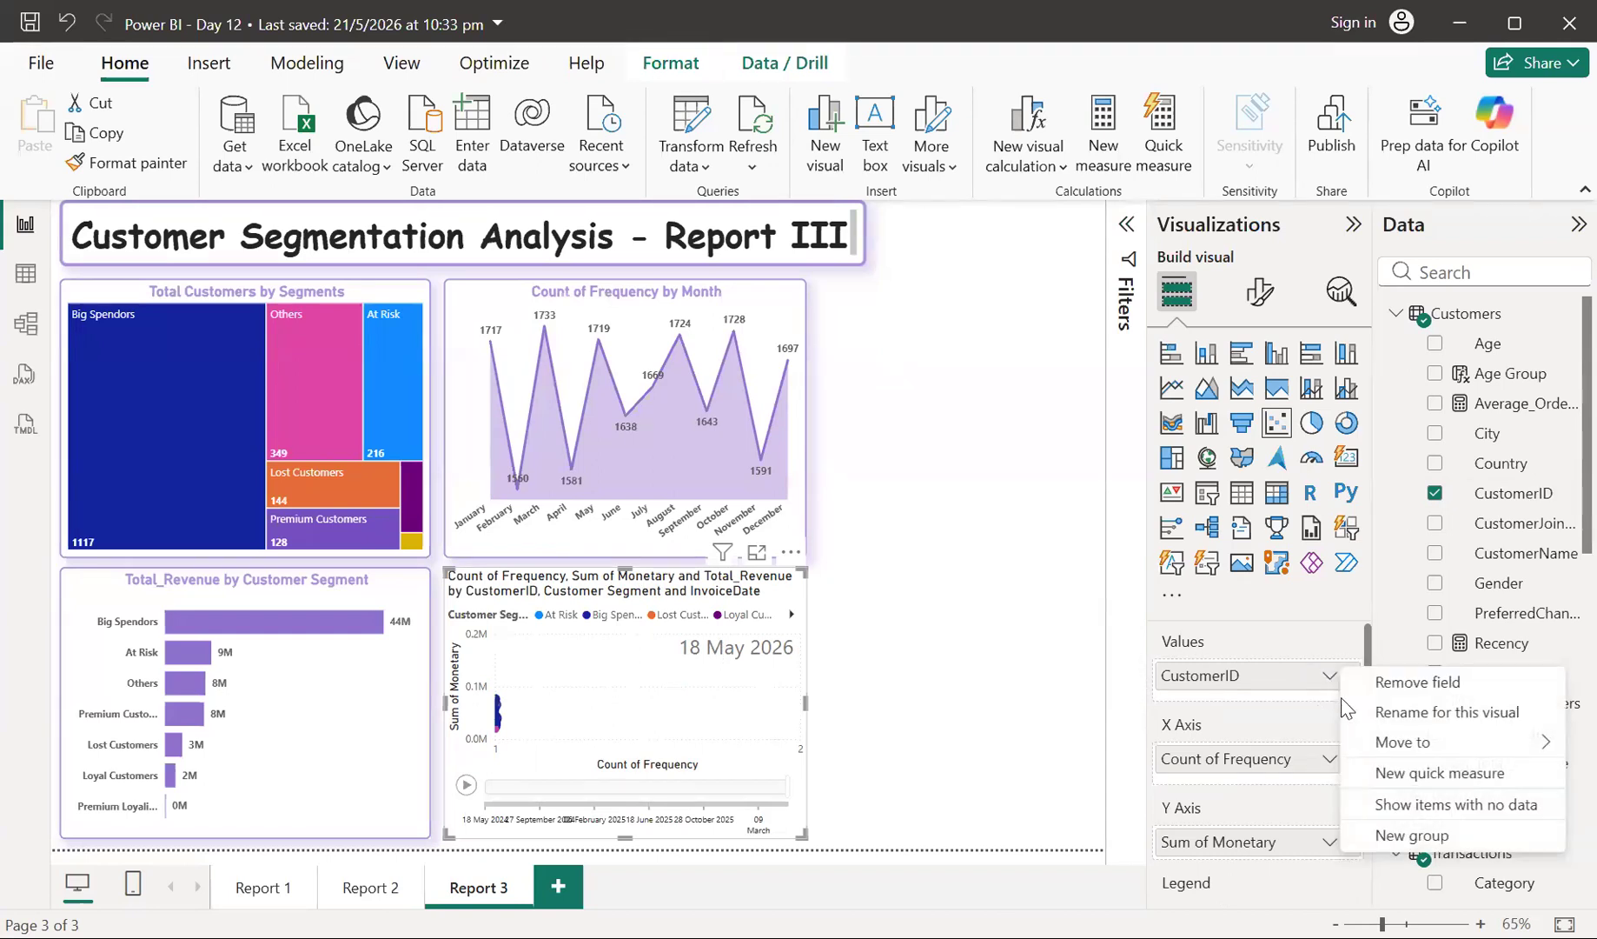
{"action": "left_click", "coordinate": [1329, 682]}
{"action": "left_click", "coordinate": [1350, 678]}
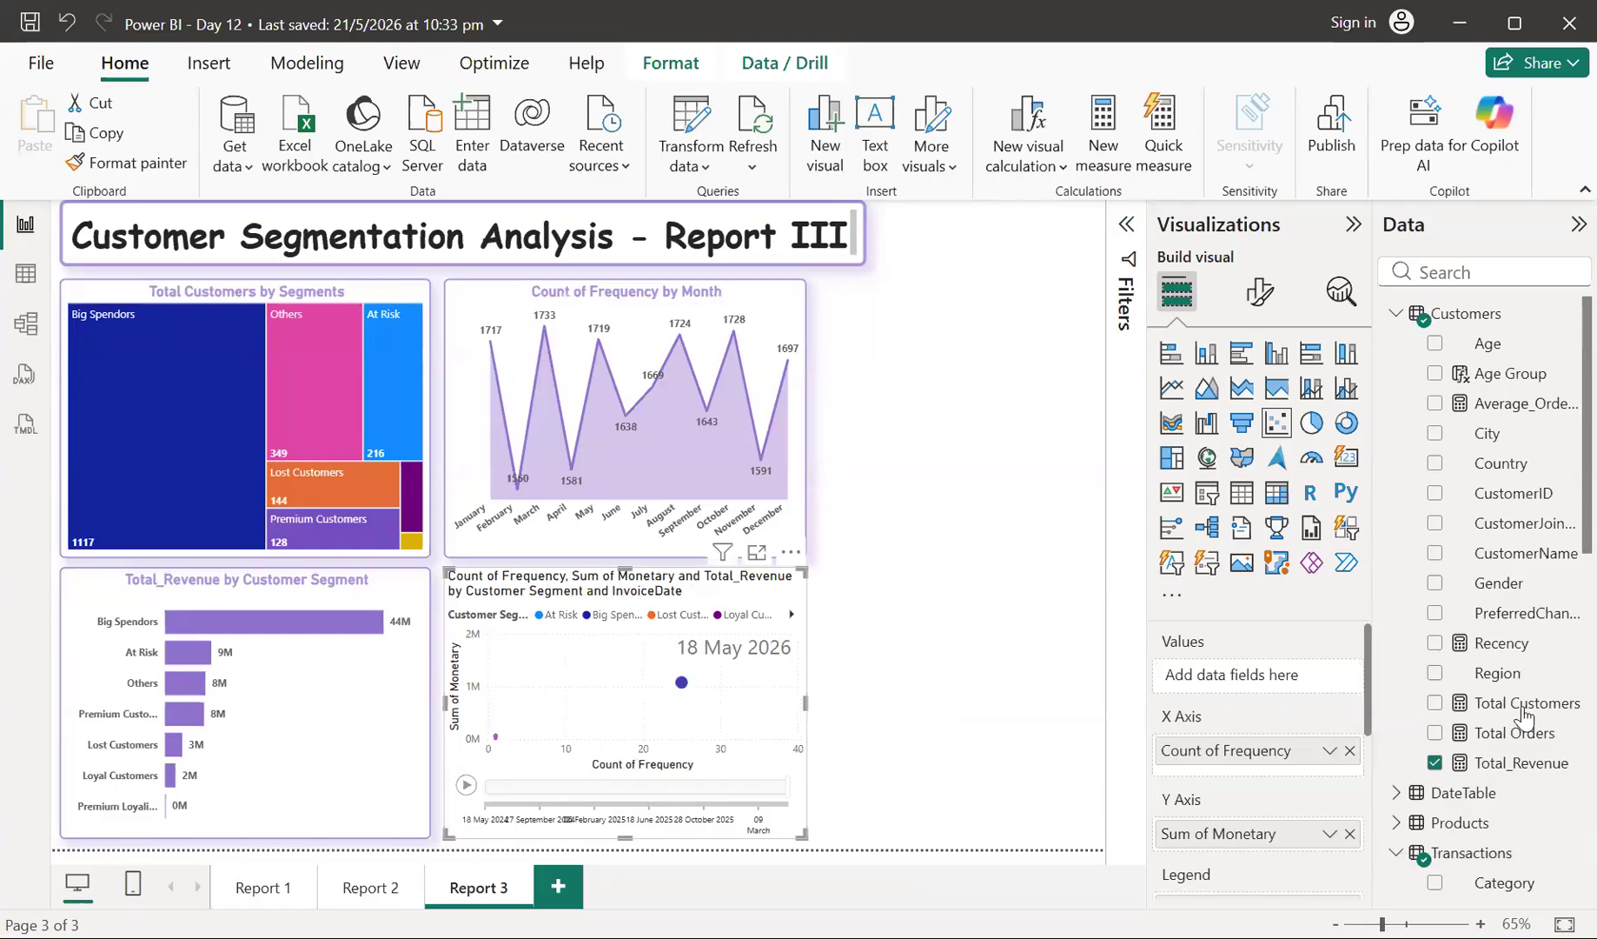
- Show the scatter chart in focus mode and try the Transactions field TotalSales as its Values field
{"action": "scroll", "coordinate": [1524, 717], "scroll_direction": "down", "scroll_amount": 5}
{"action": "scroll", "coordinate": [1525, 717], "scroll_direction": "up", "scroll_amount": 1}
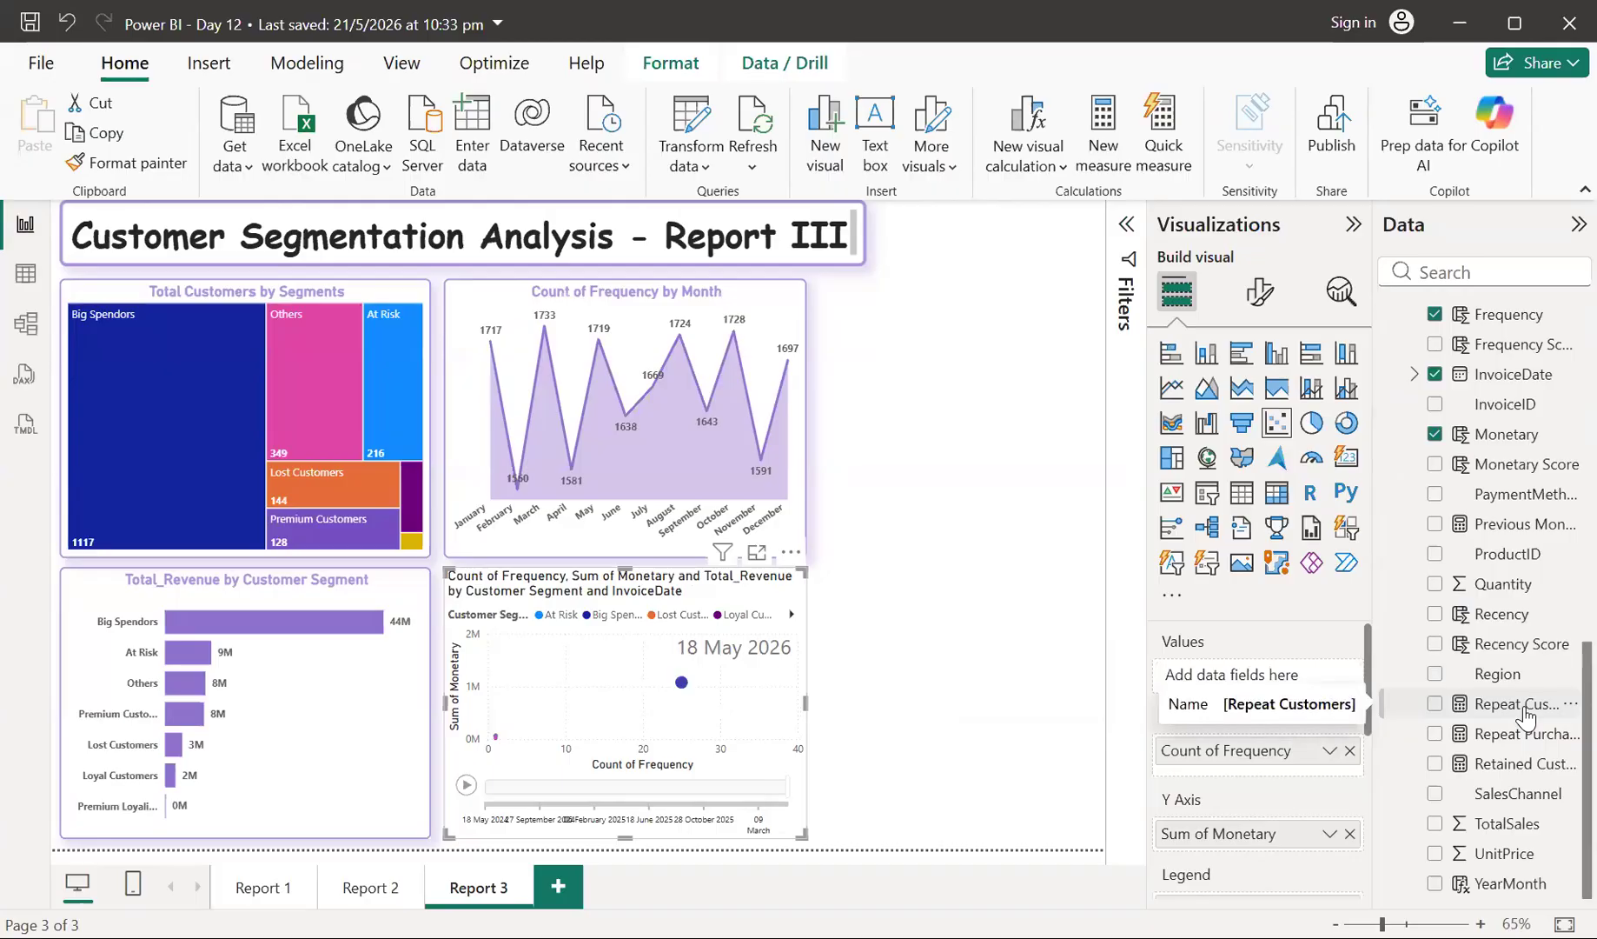
{"action": "left_click", "coordinate": [757, 559]}
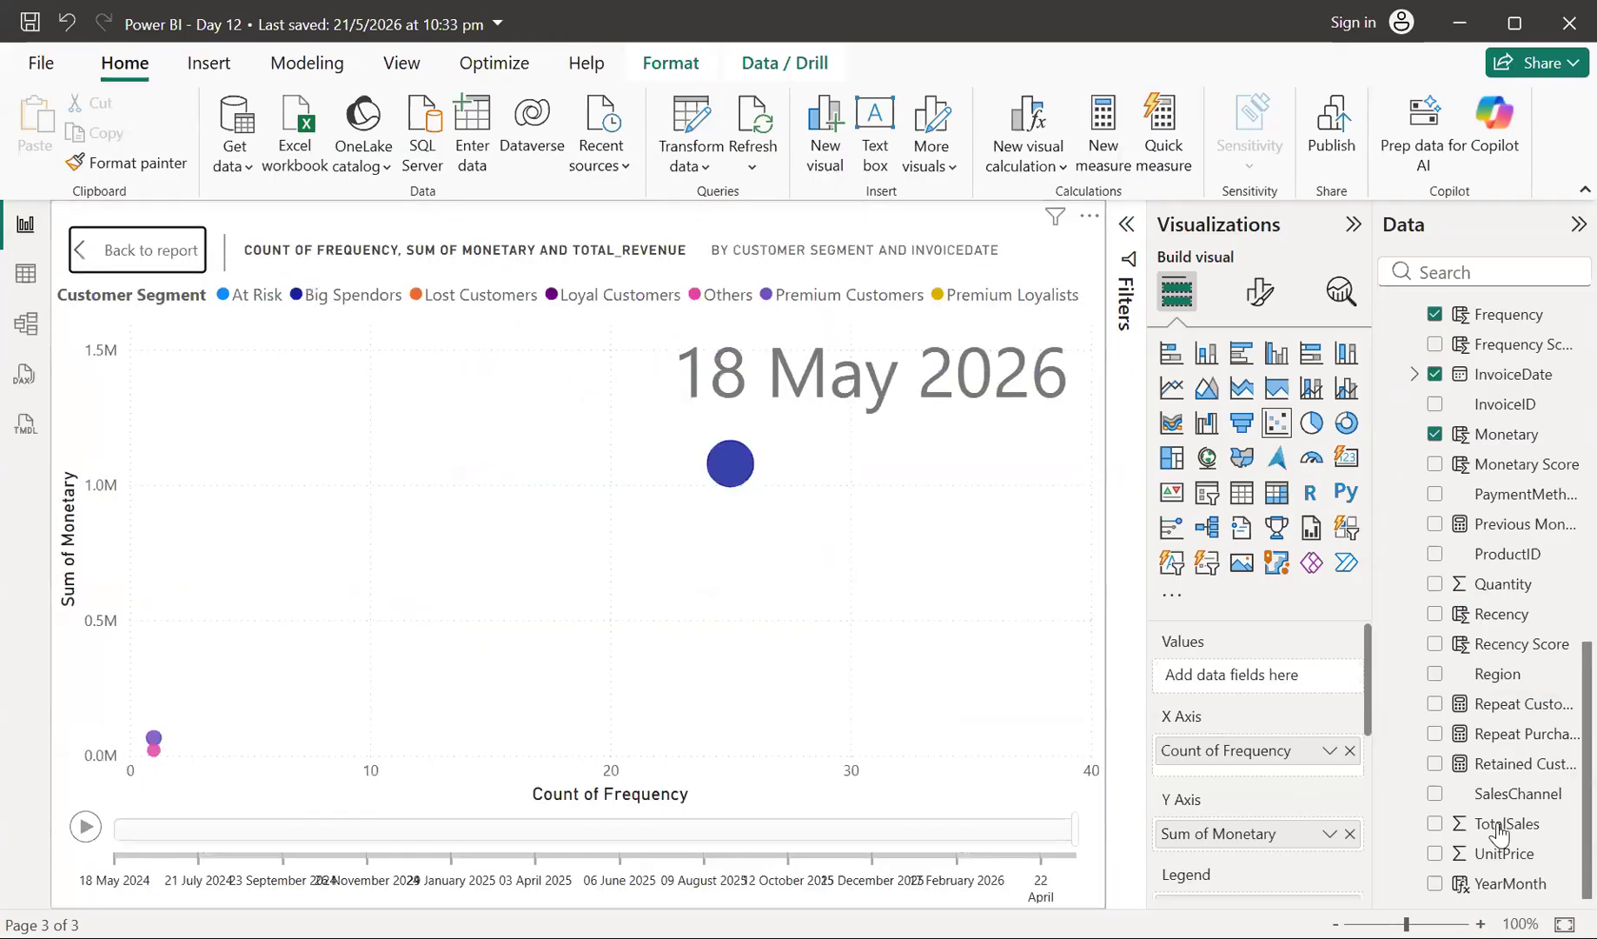
{"action": "left_click_drag", "start_coordinate": [1499, 830], "coordinate": [1234, 673]}
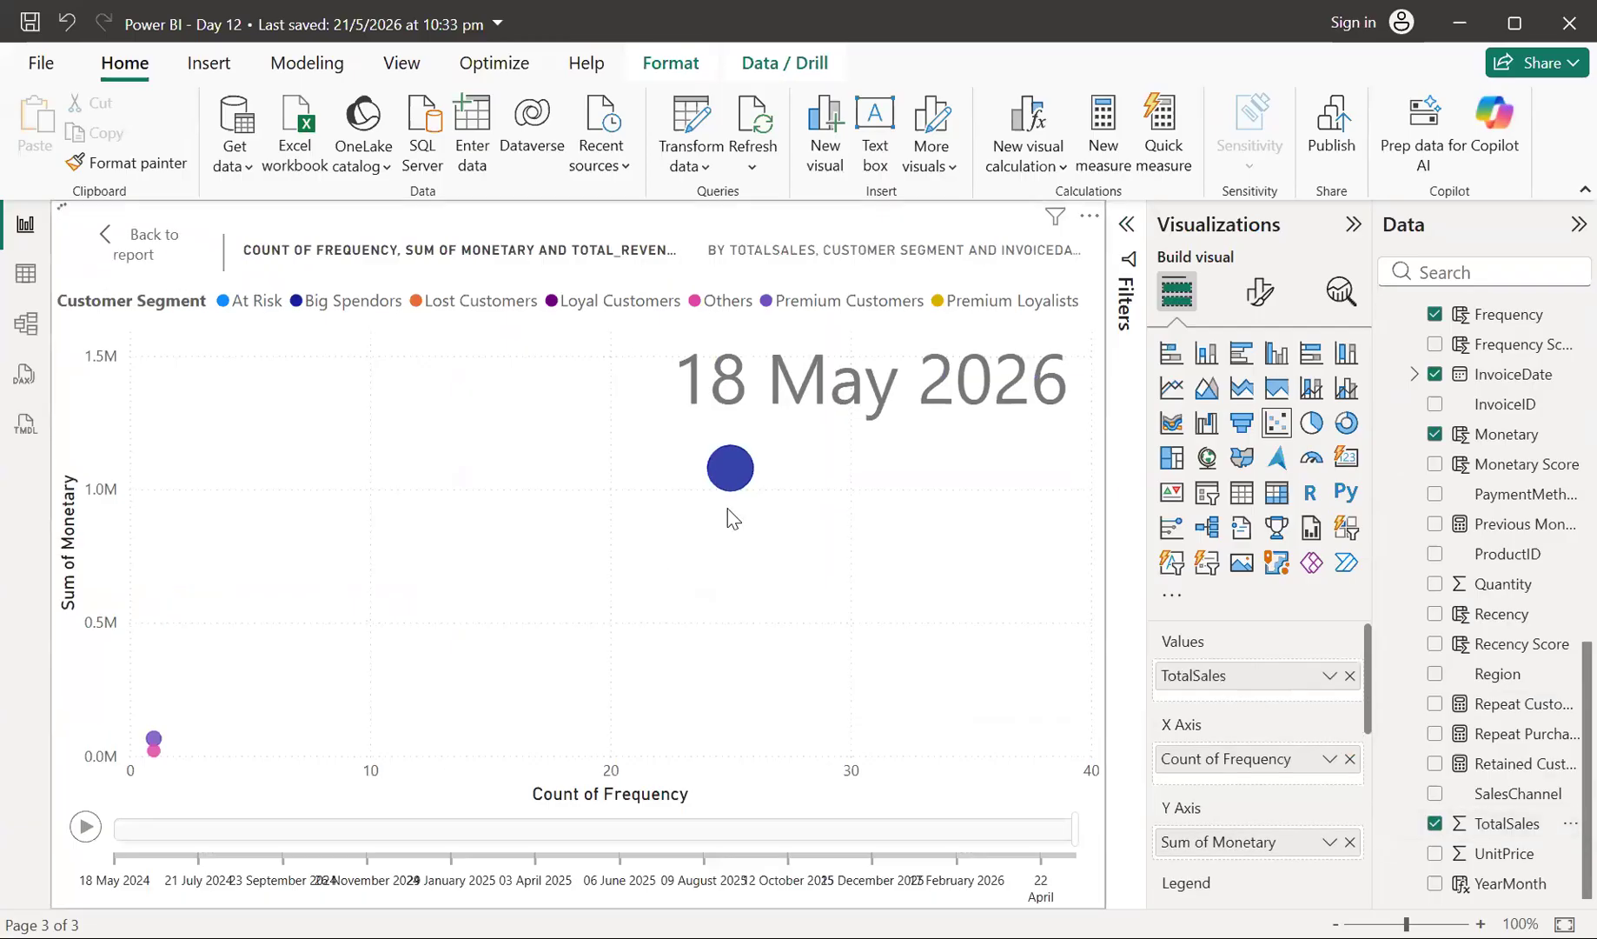
- Play the scatter chart's date animation, pause it at 24 May 2024, inspect the segment bubbles, and move the slider to 18 May 2026
{"action": "mouse_move", "coordinate": [734, 488]}
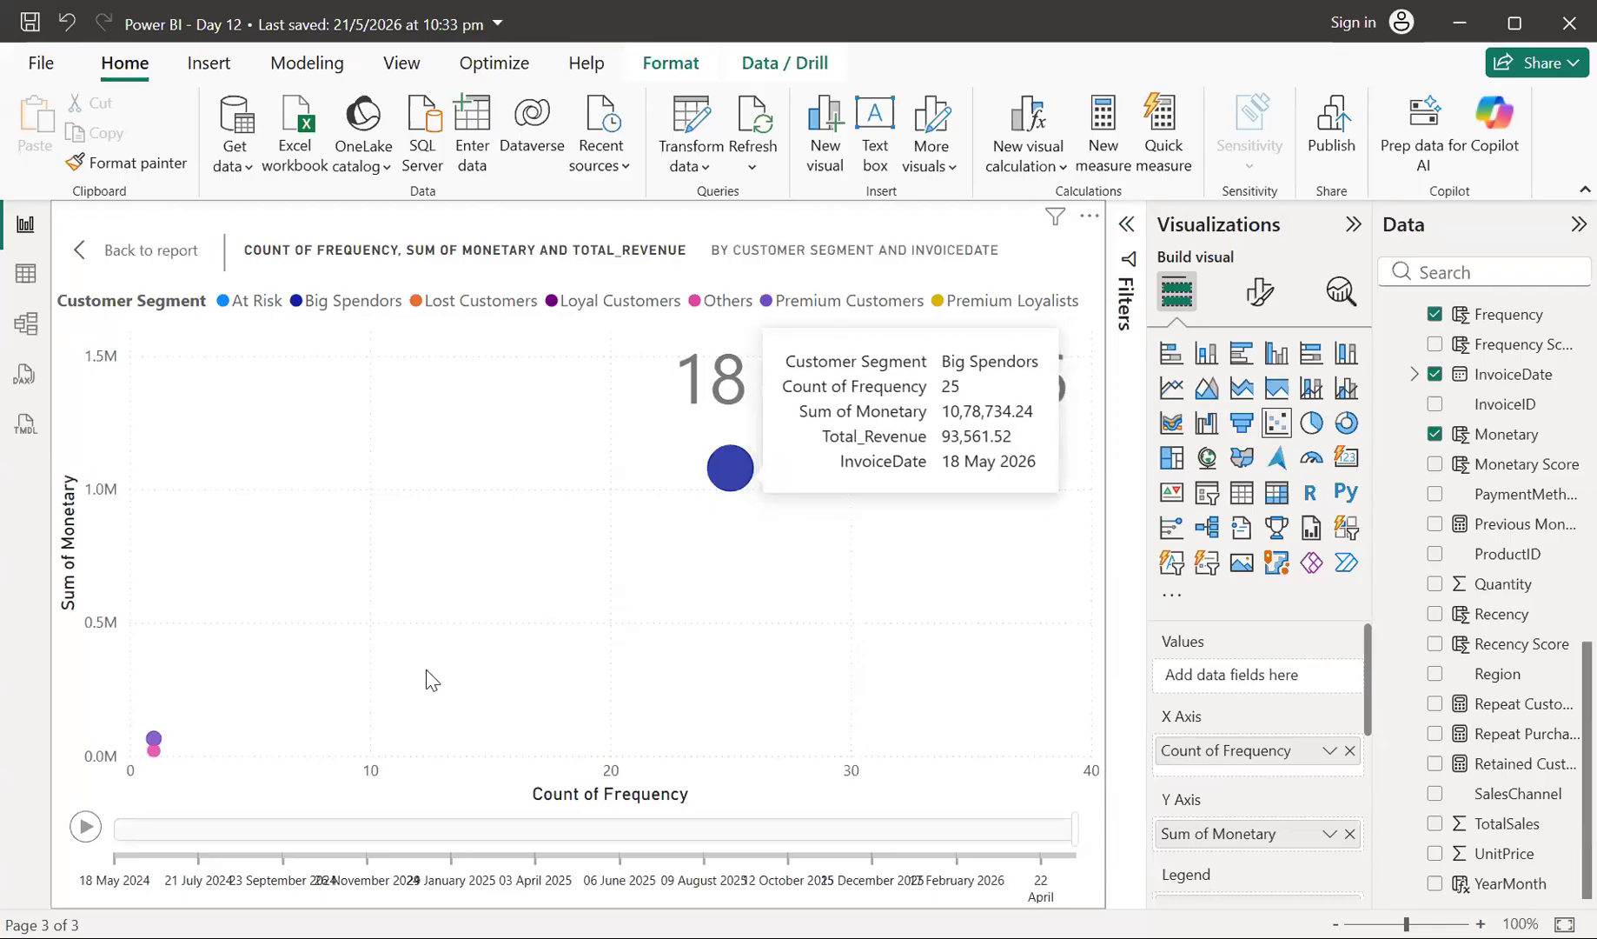
{"action": "mouse_move", "coordinate": [154, 738]}
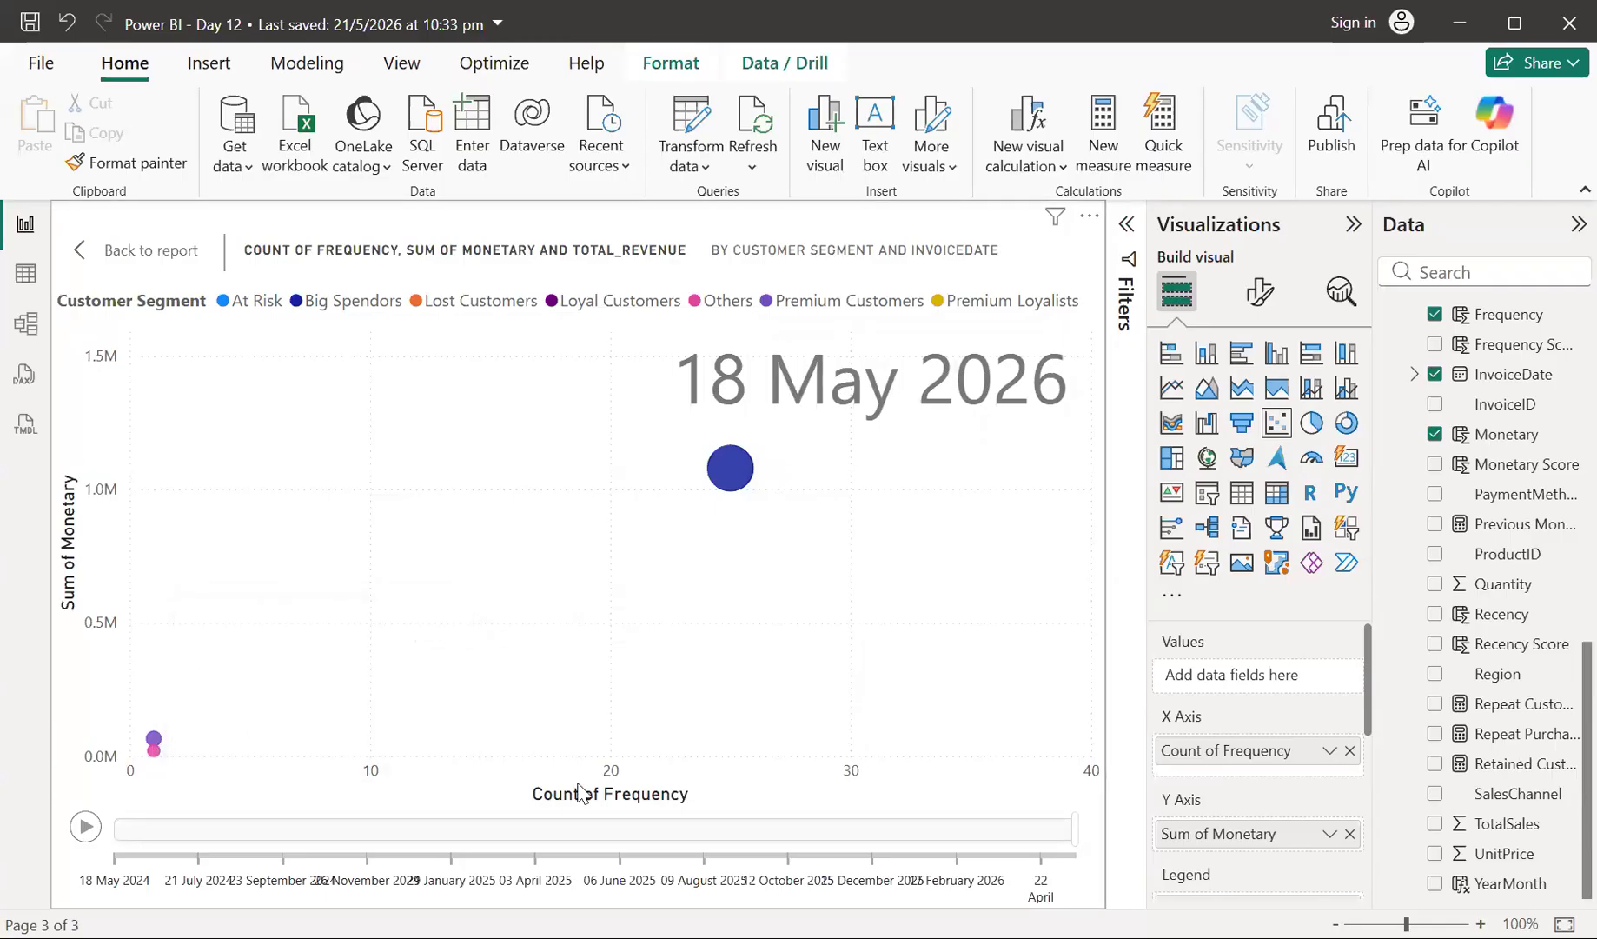
{"action": "left_click", "coordinate": [85, 825]}
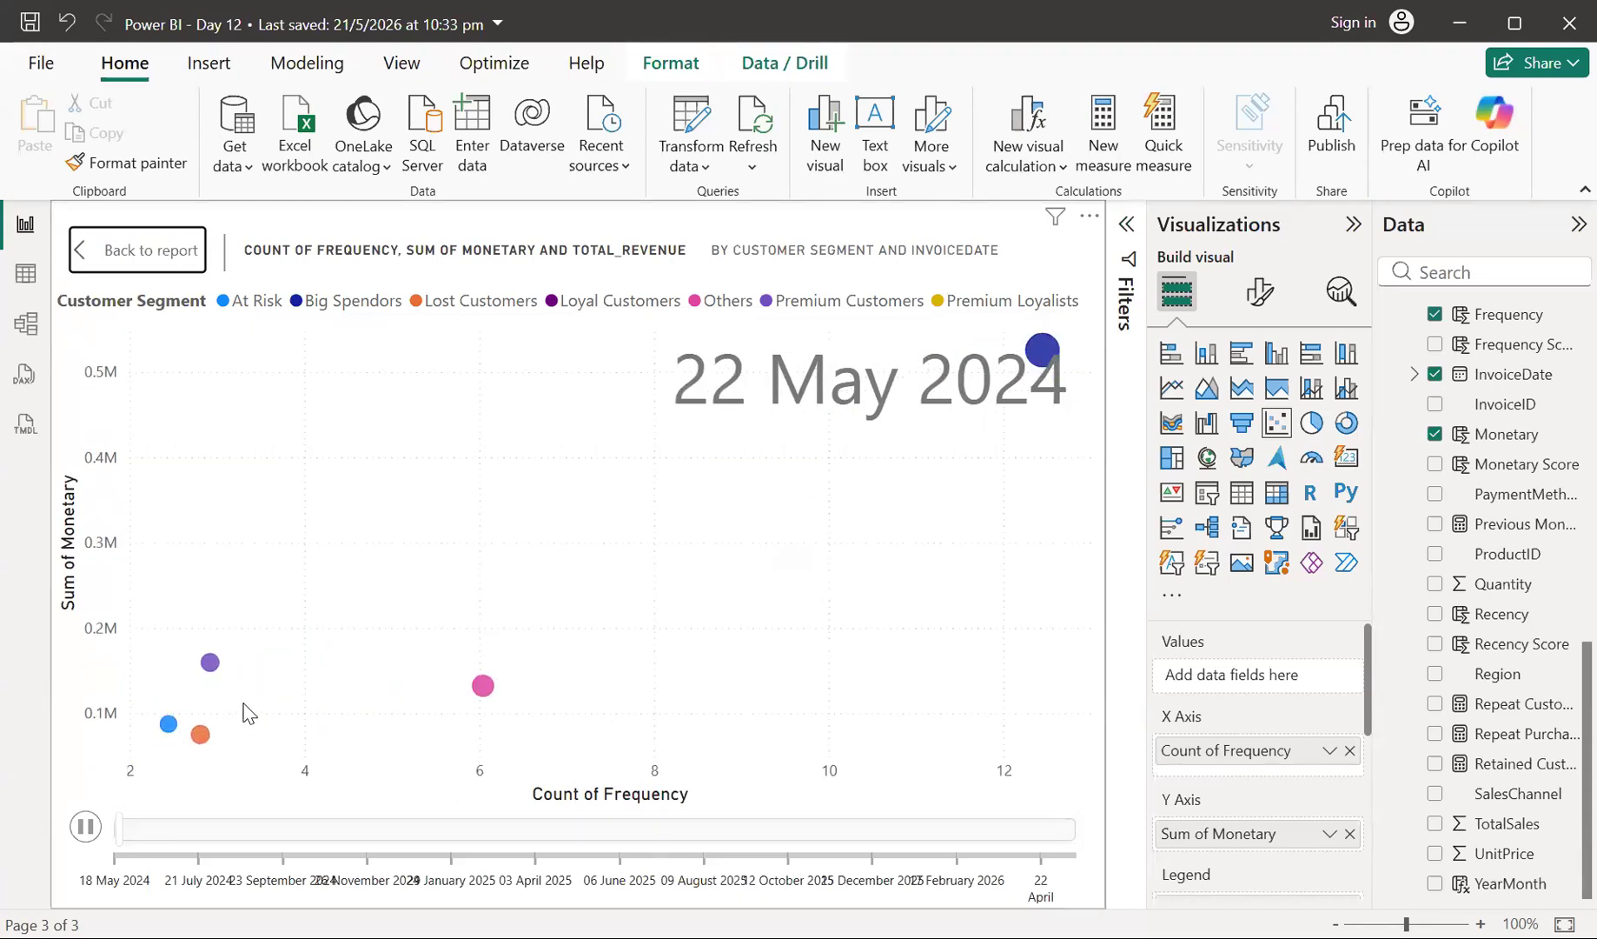
{"action": "left_click", "coordinate": [102, 813]}
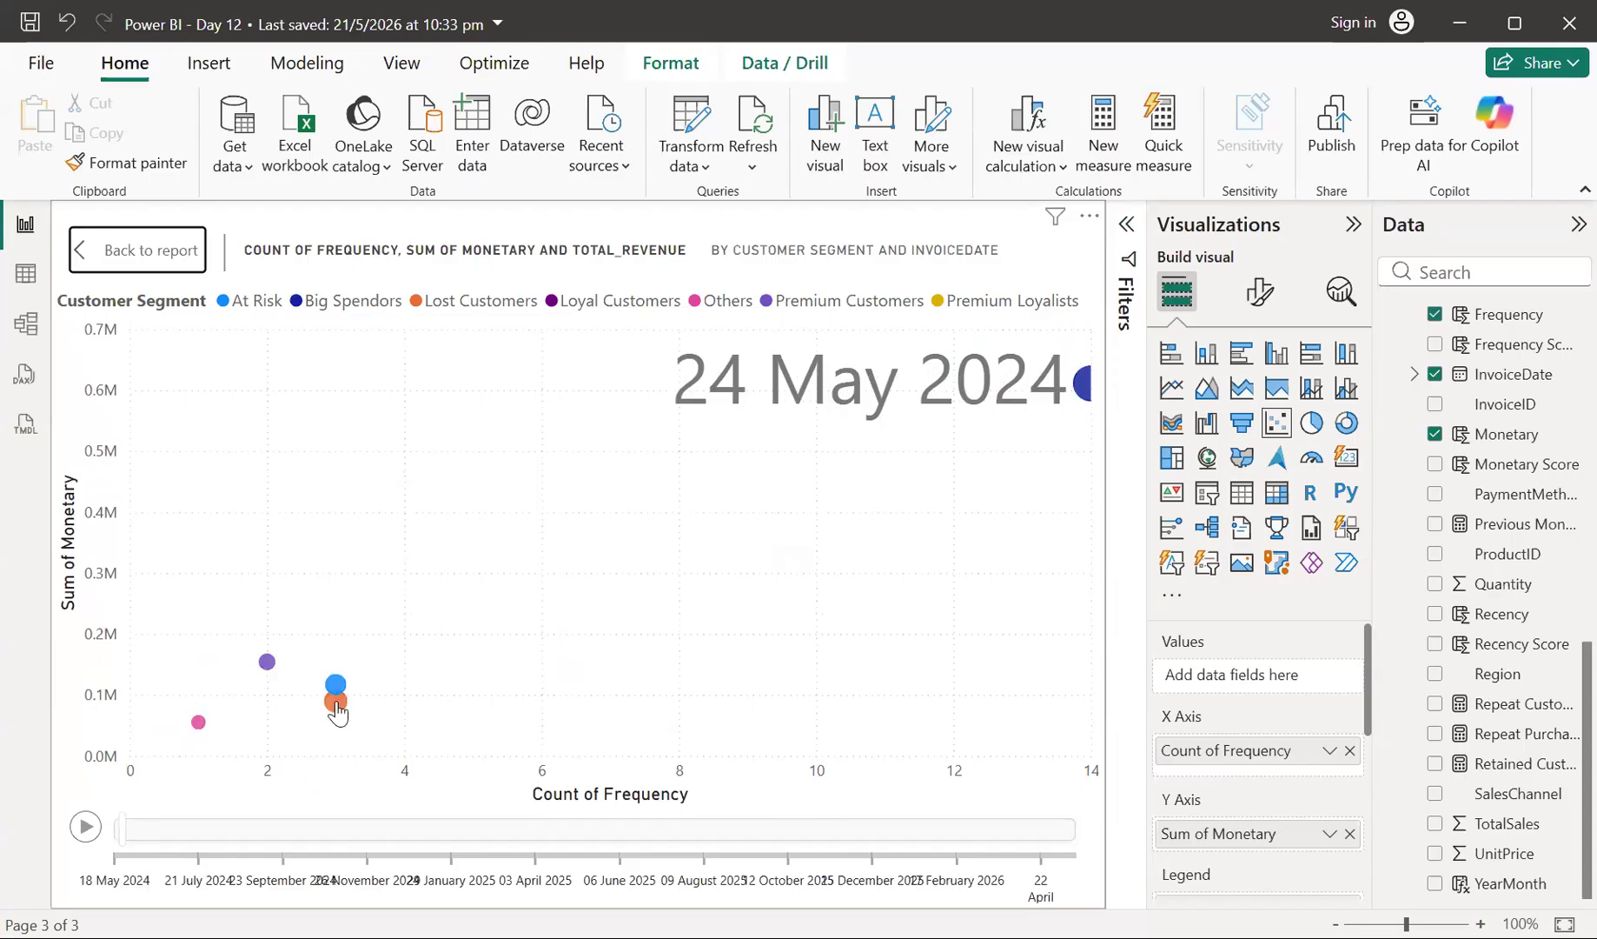
{"action": "mouse_move", "coordinate": [335, 704]}
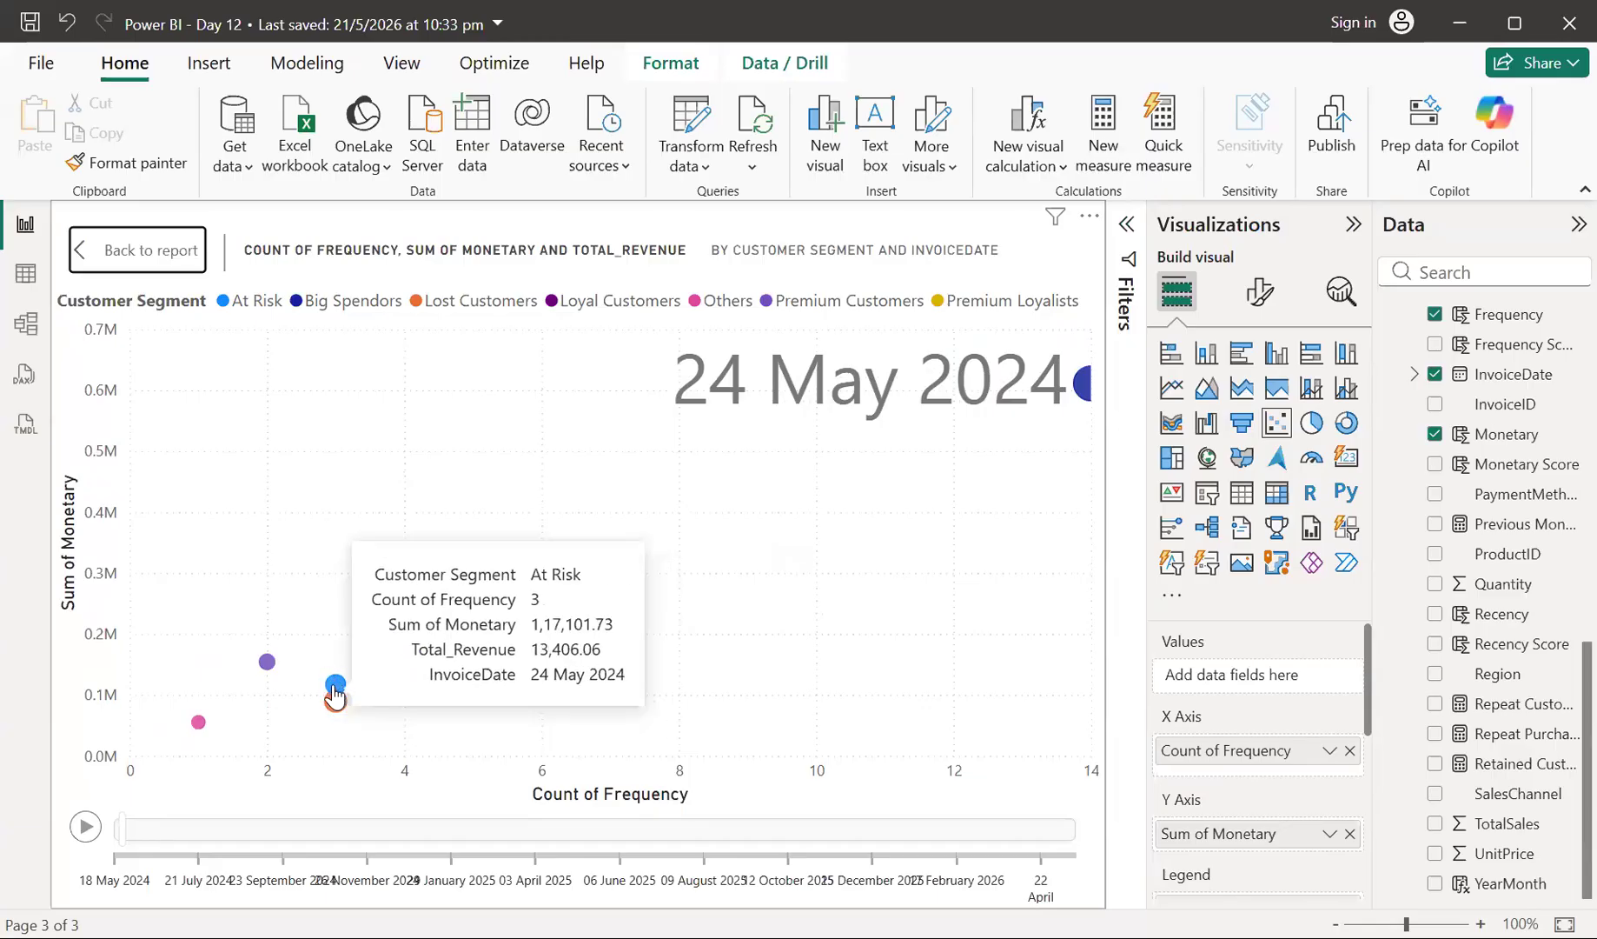
{"action": "mouse_move", "coordinate": [269, 665]}
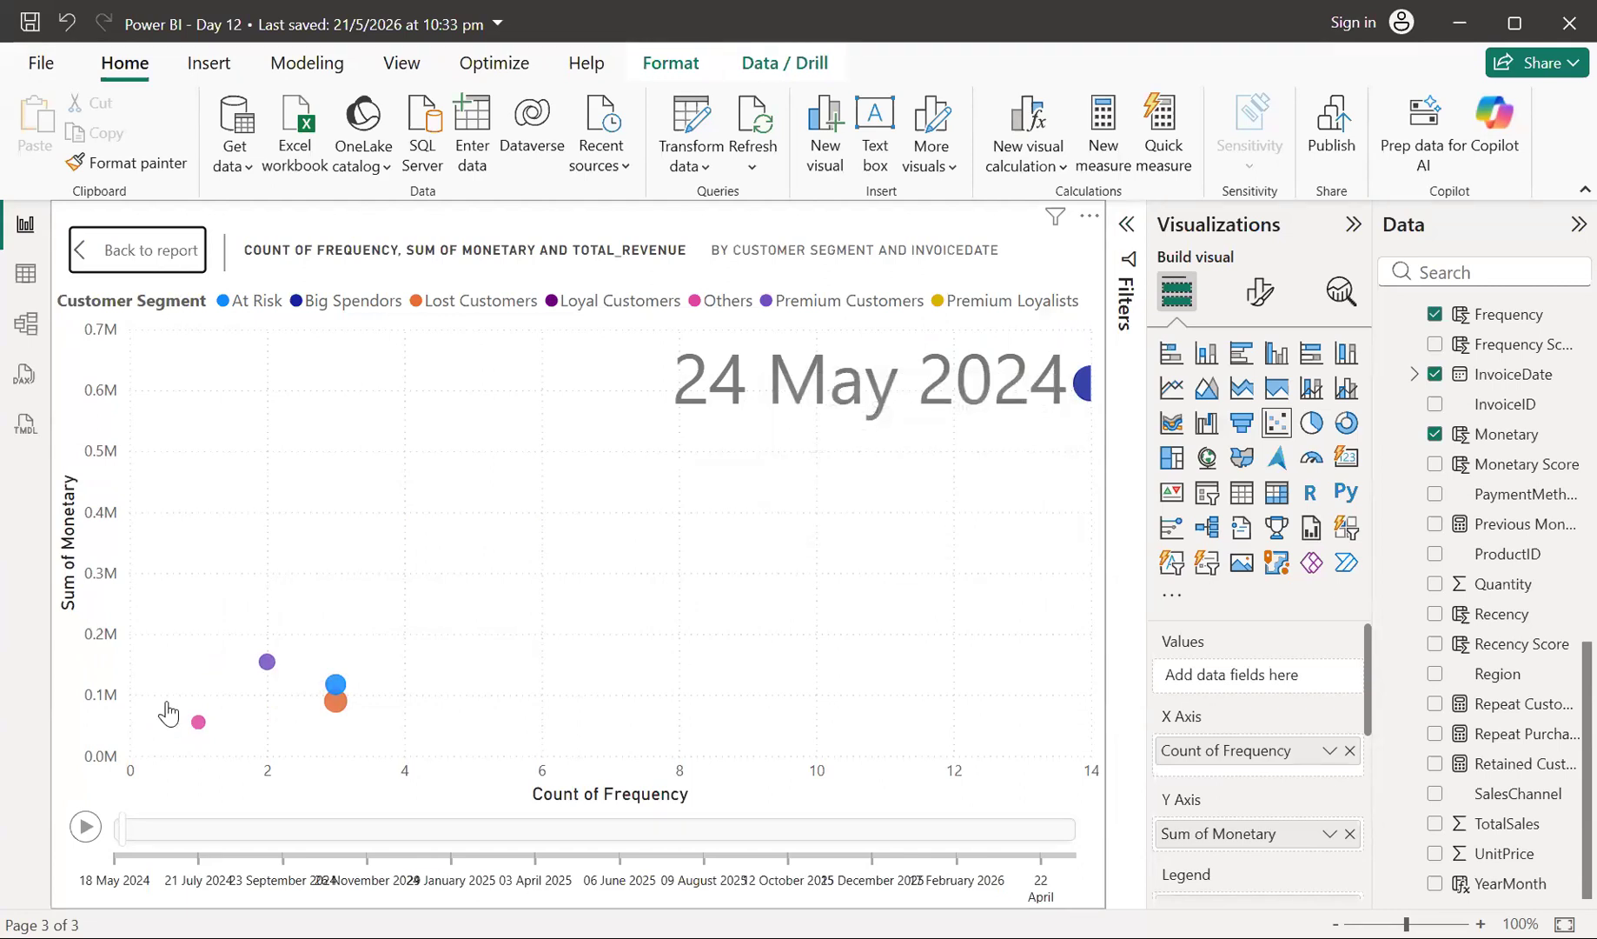
{"action": "left_click_drag", "start_coordinate": [134, 834], "coordinate": [1138, 842]}
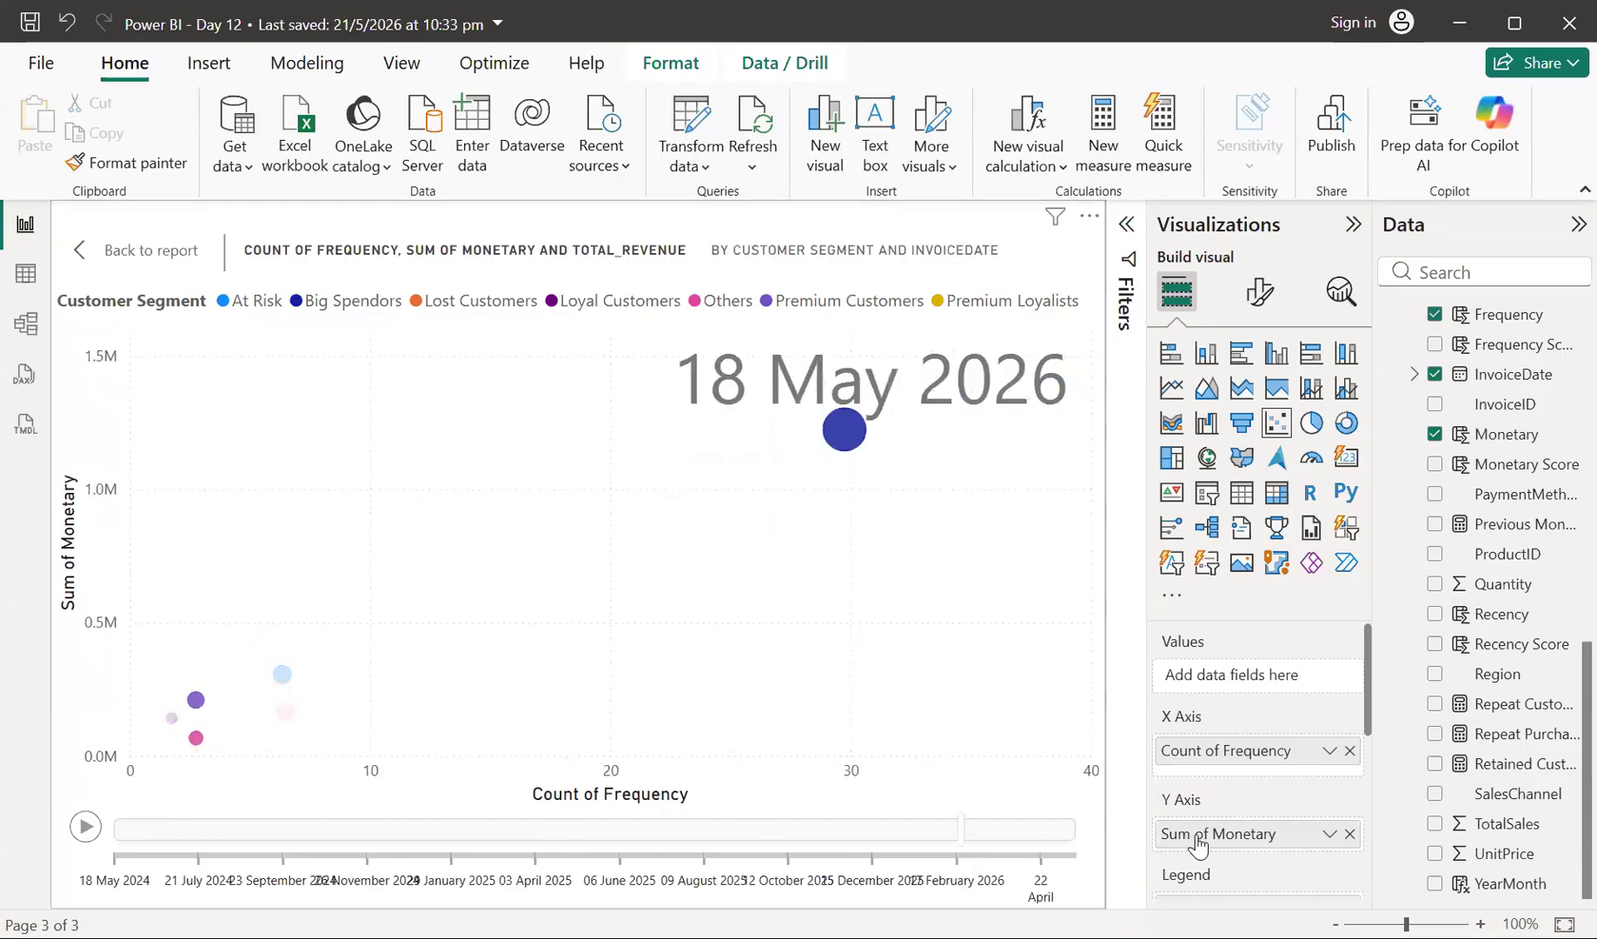
- Remove InvoiceDate from the scatter chart's play axis
{"action": "scroll", "coordinate": [1225, 772], "scroll_direction": "down", "scroll_amount": 5}
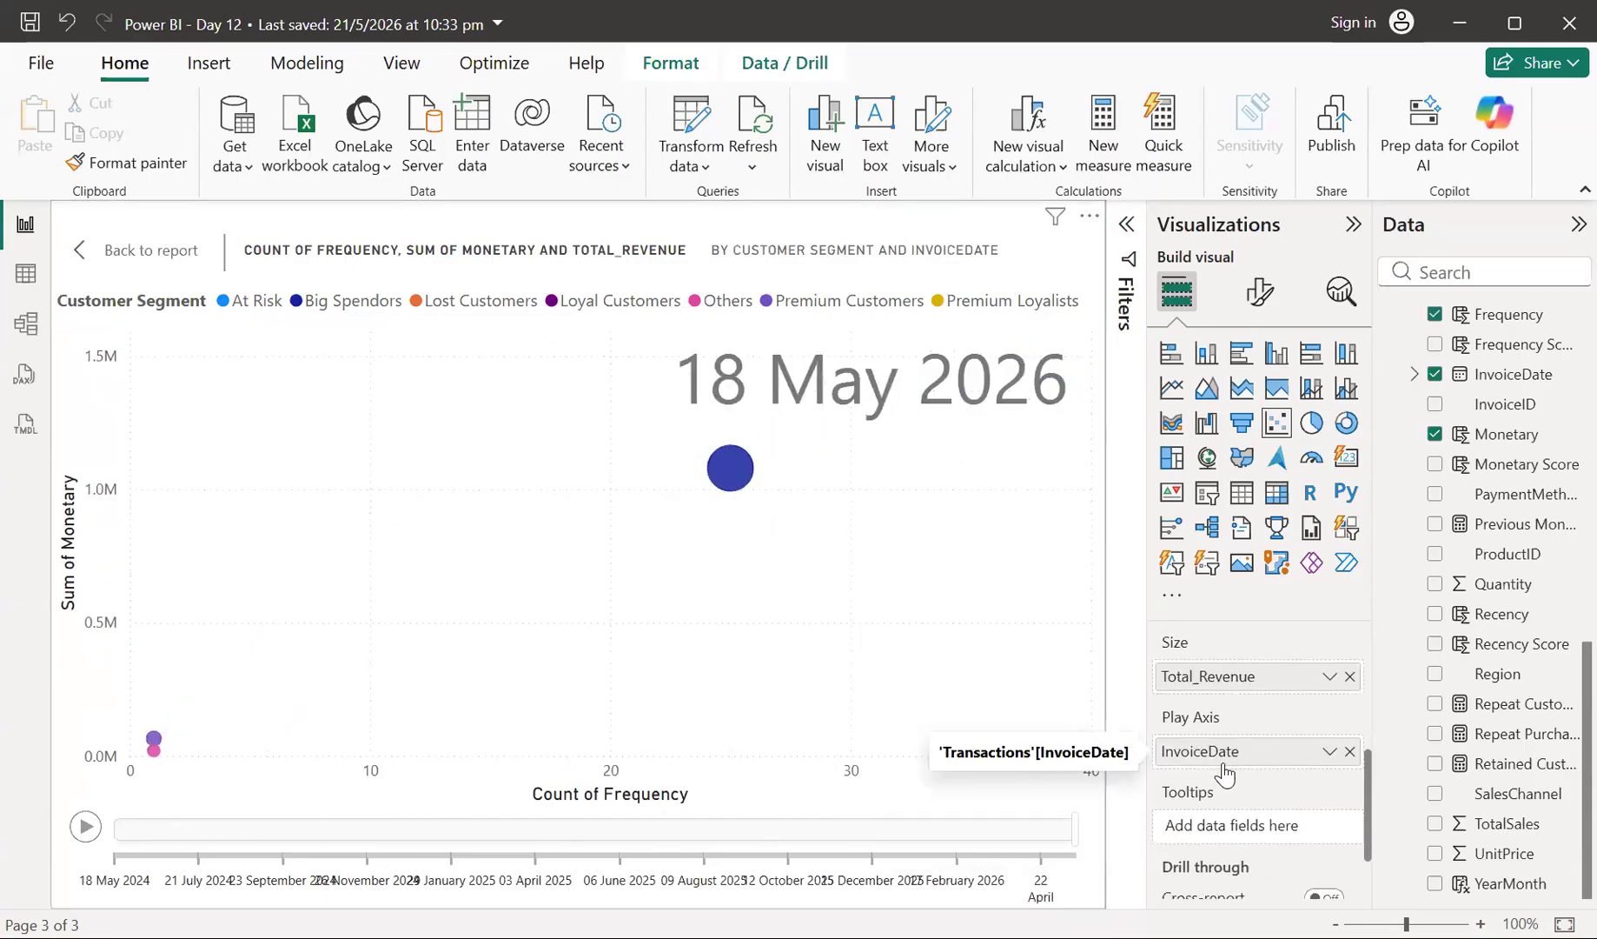
{"action": "scroll", "coordinate": [1308, 765], "scroll_direction": "up", "scroll_amount": 2}
{"action": "scroll", "coordinate": [1311, 763], "scroll_direction": "down", "scroll_amount": 3}
{"action": "scroll", "coordinate": [1310, 762], "scroll_direction": "up", "scroll_amount": 2}
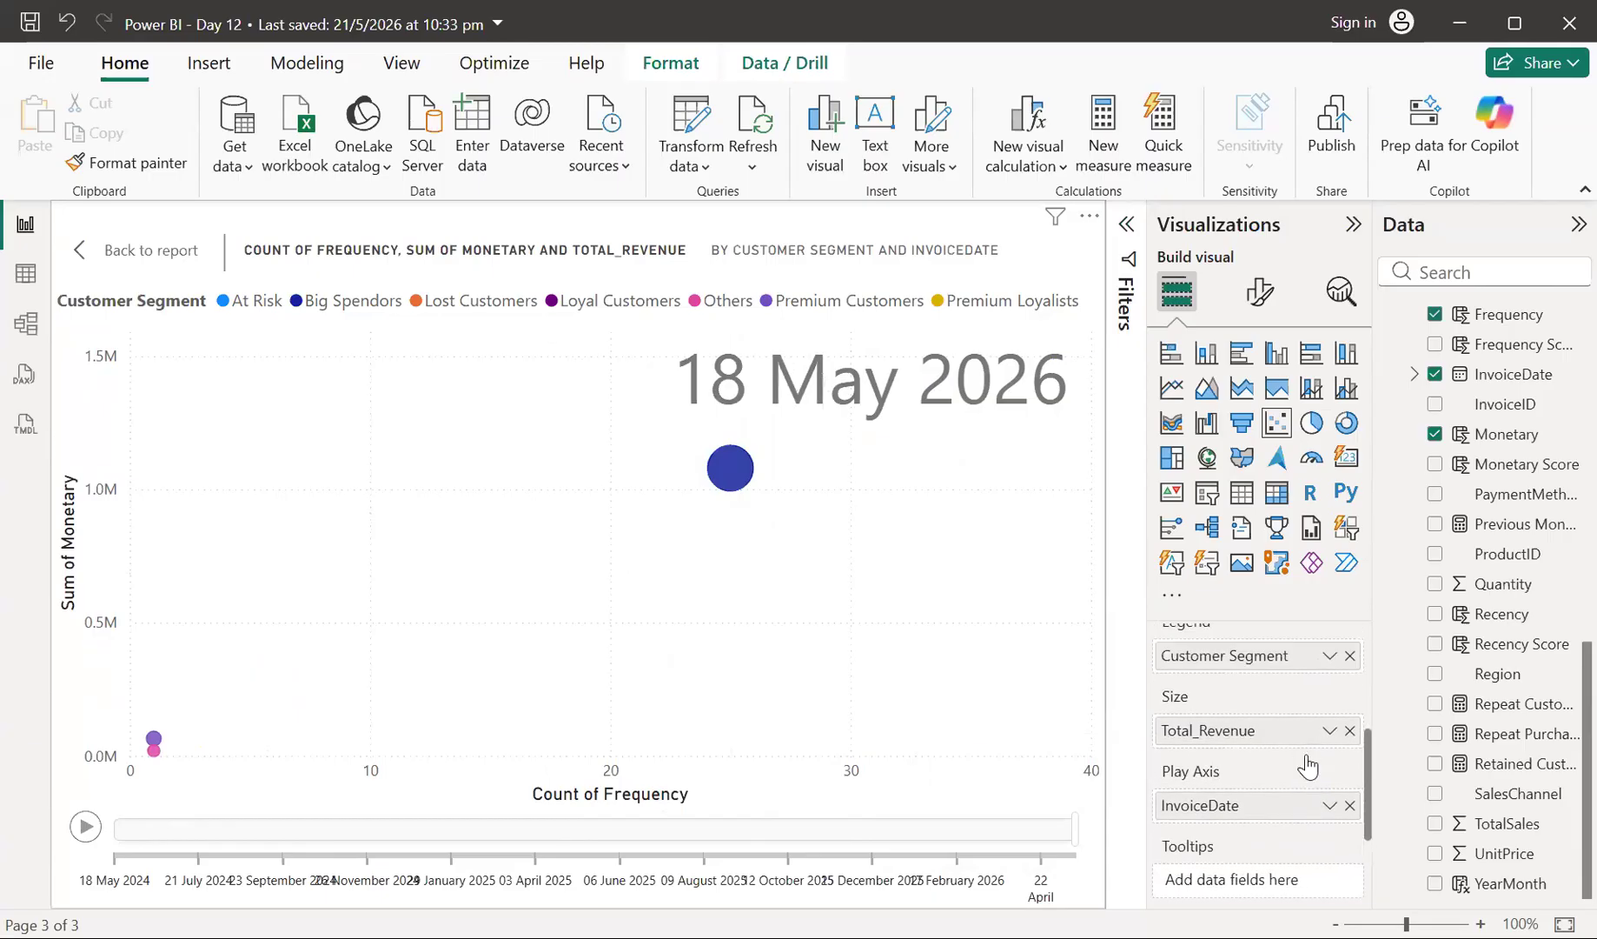
{"action": "scroll", "coordinate": [1325, 778], "scroll_direction": "down", "scroll_amount": 3}
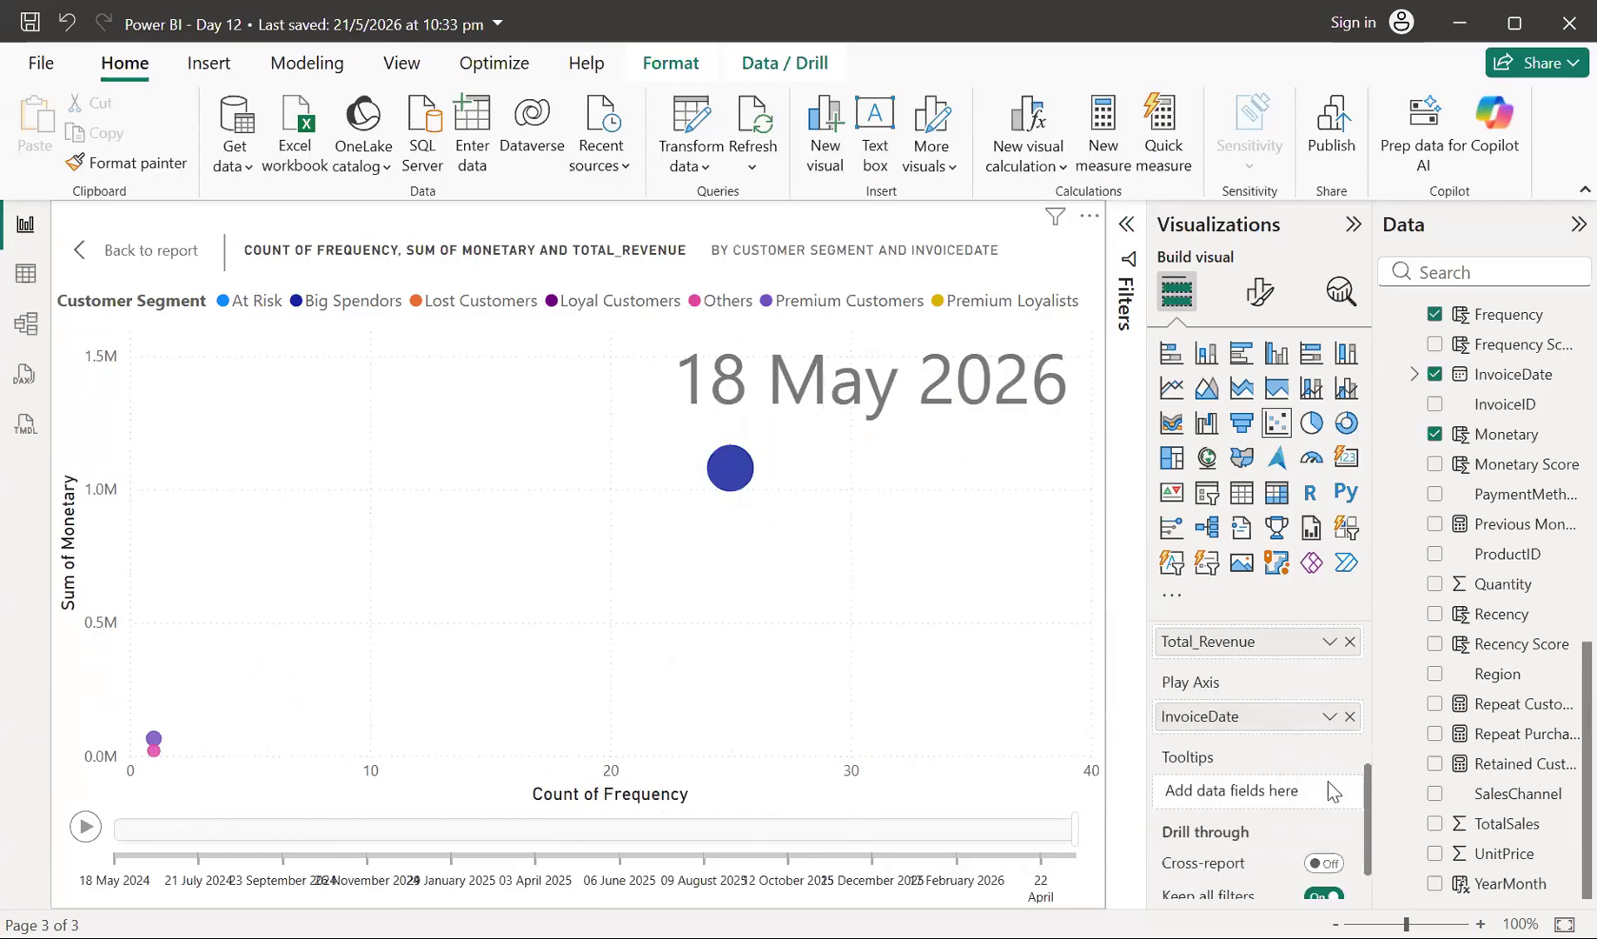
{"action": "left_click", "coordinate": [1349, 720]}
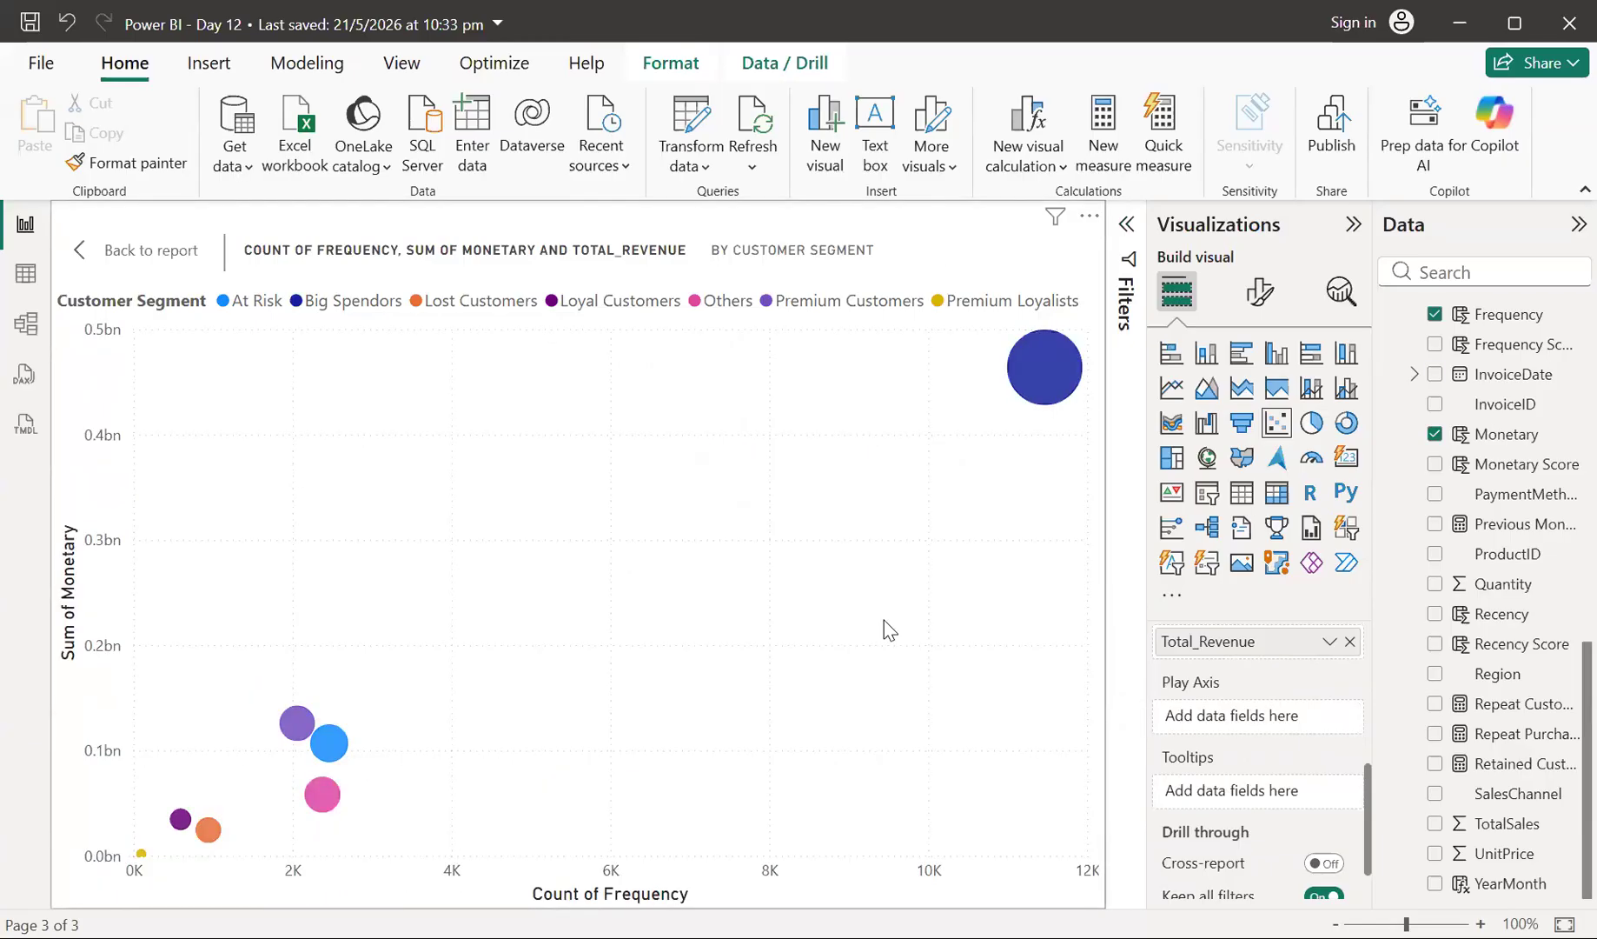
- Examine each customer segment bubble's frequency, monetary and revenue details in the enlarged scatter chart
{"action": "mouse_move", "coordinate": [1036, 371]}
{"action": "mouse_move", "coordinate": [305, 733]}
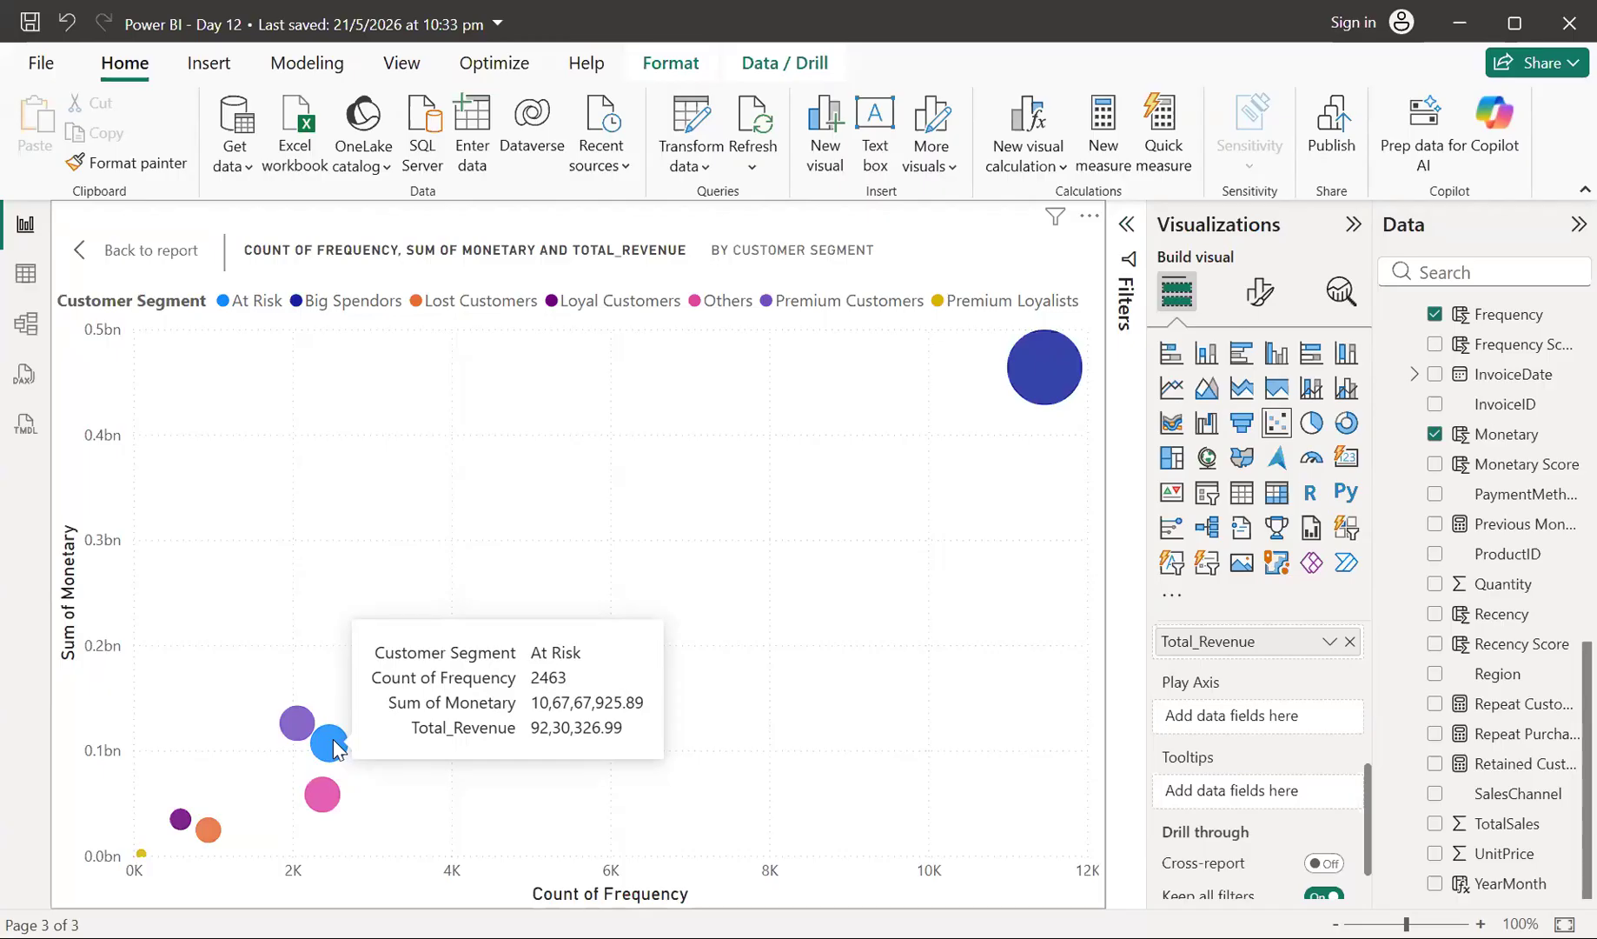
{"action": "mouse_move", "coordinate": [1057, 361]}
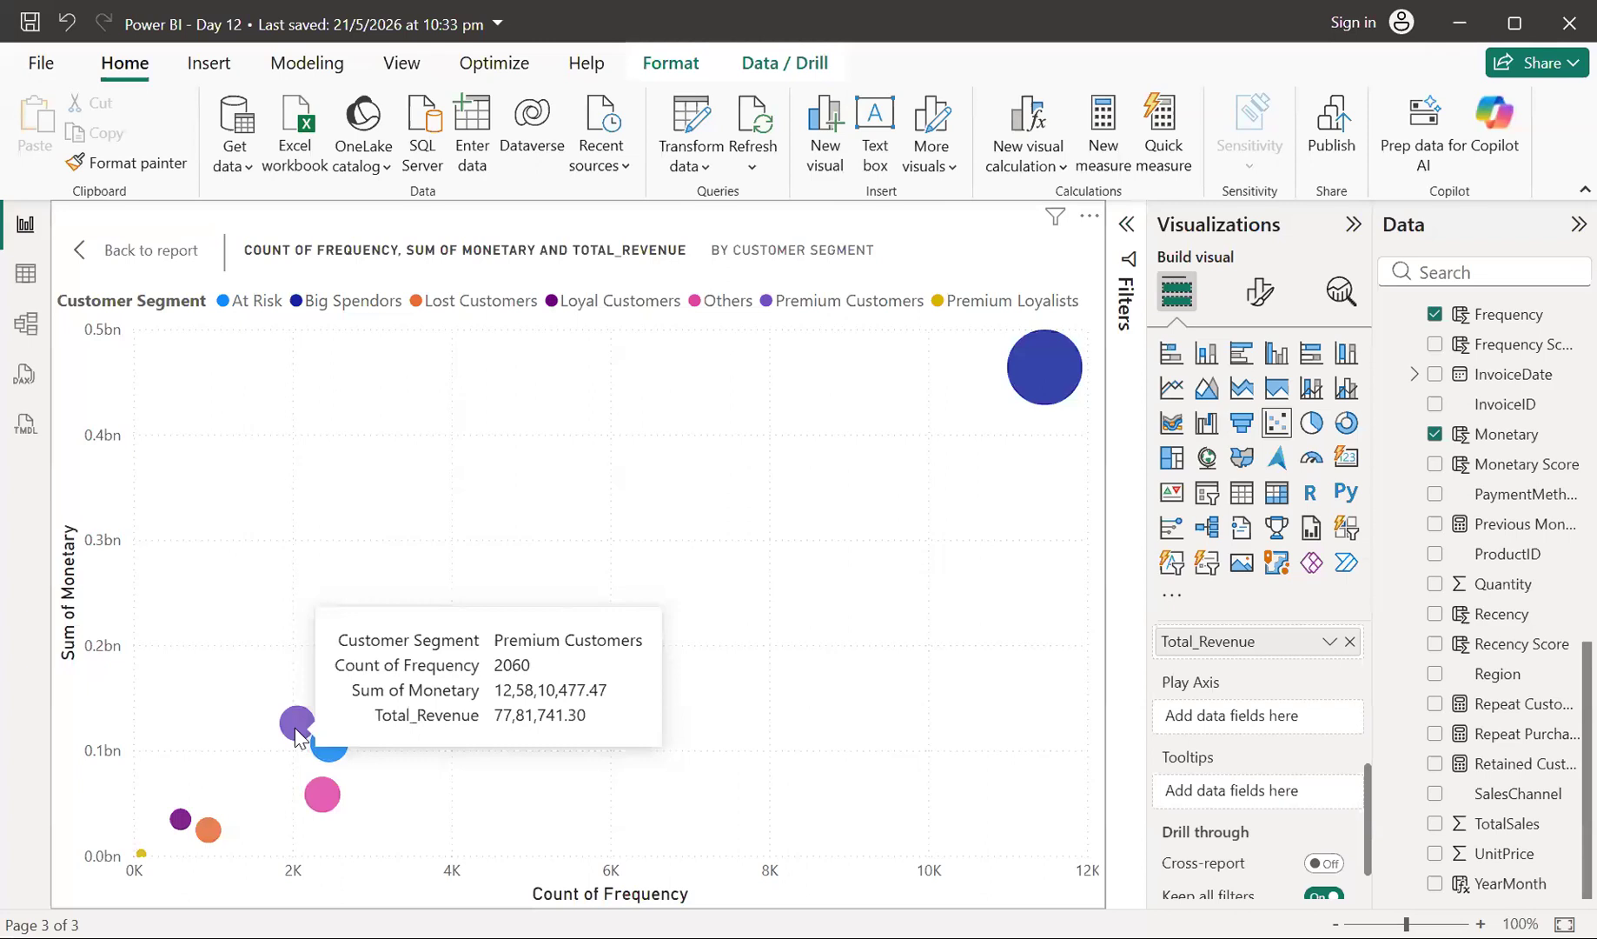
{"action": "mouse_move", "coordinate": [311, 797]}
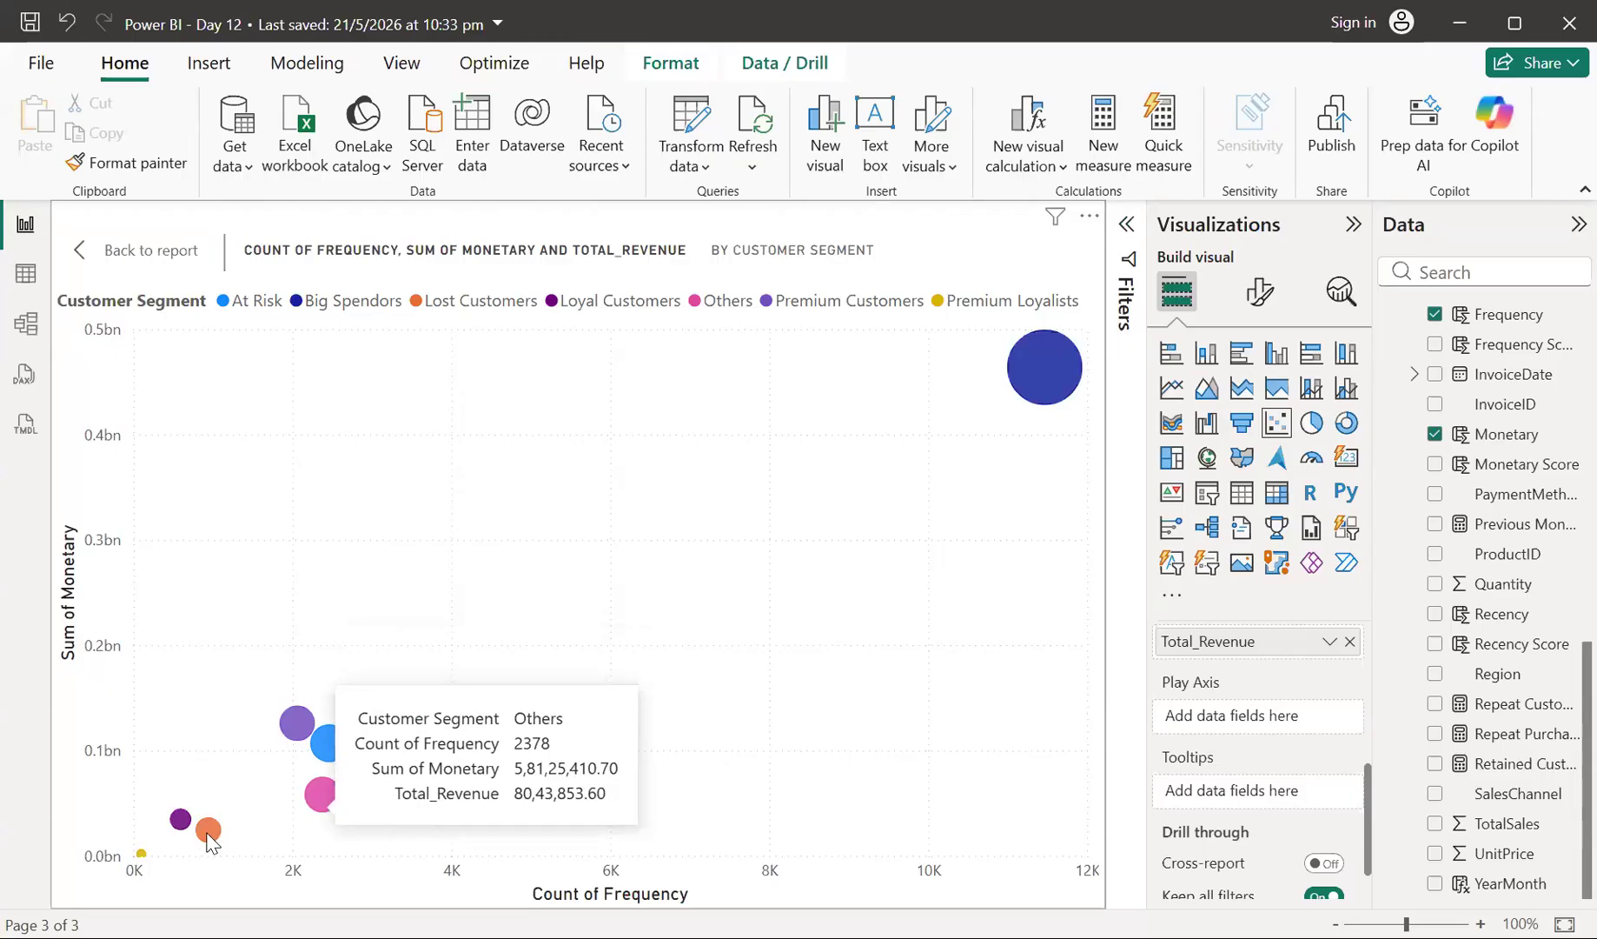
{"action": "mouse_move", "coordinate": [211, 835]}
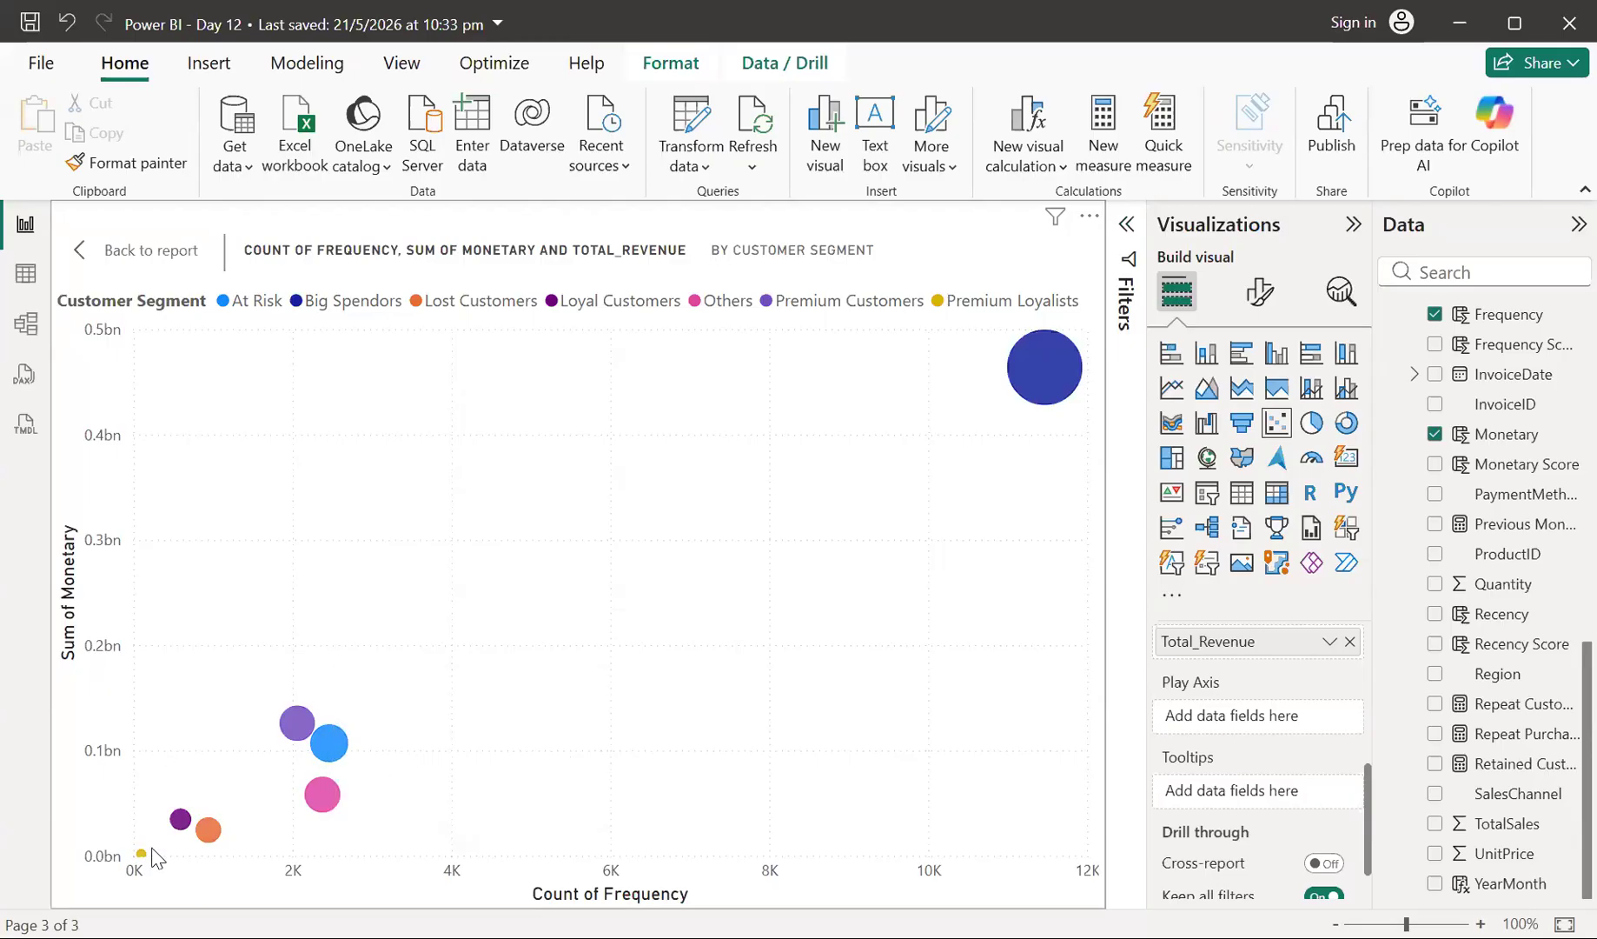
{"action": "mouse_move", "coordinate": [141, 856]}
- Return to the report page and put InvoiceDate back on the scatter chart's play axis
{"action": "left_click", "coordinate": [146, 243]}
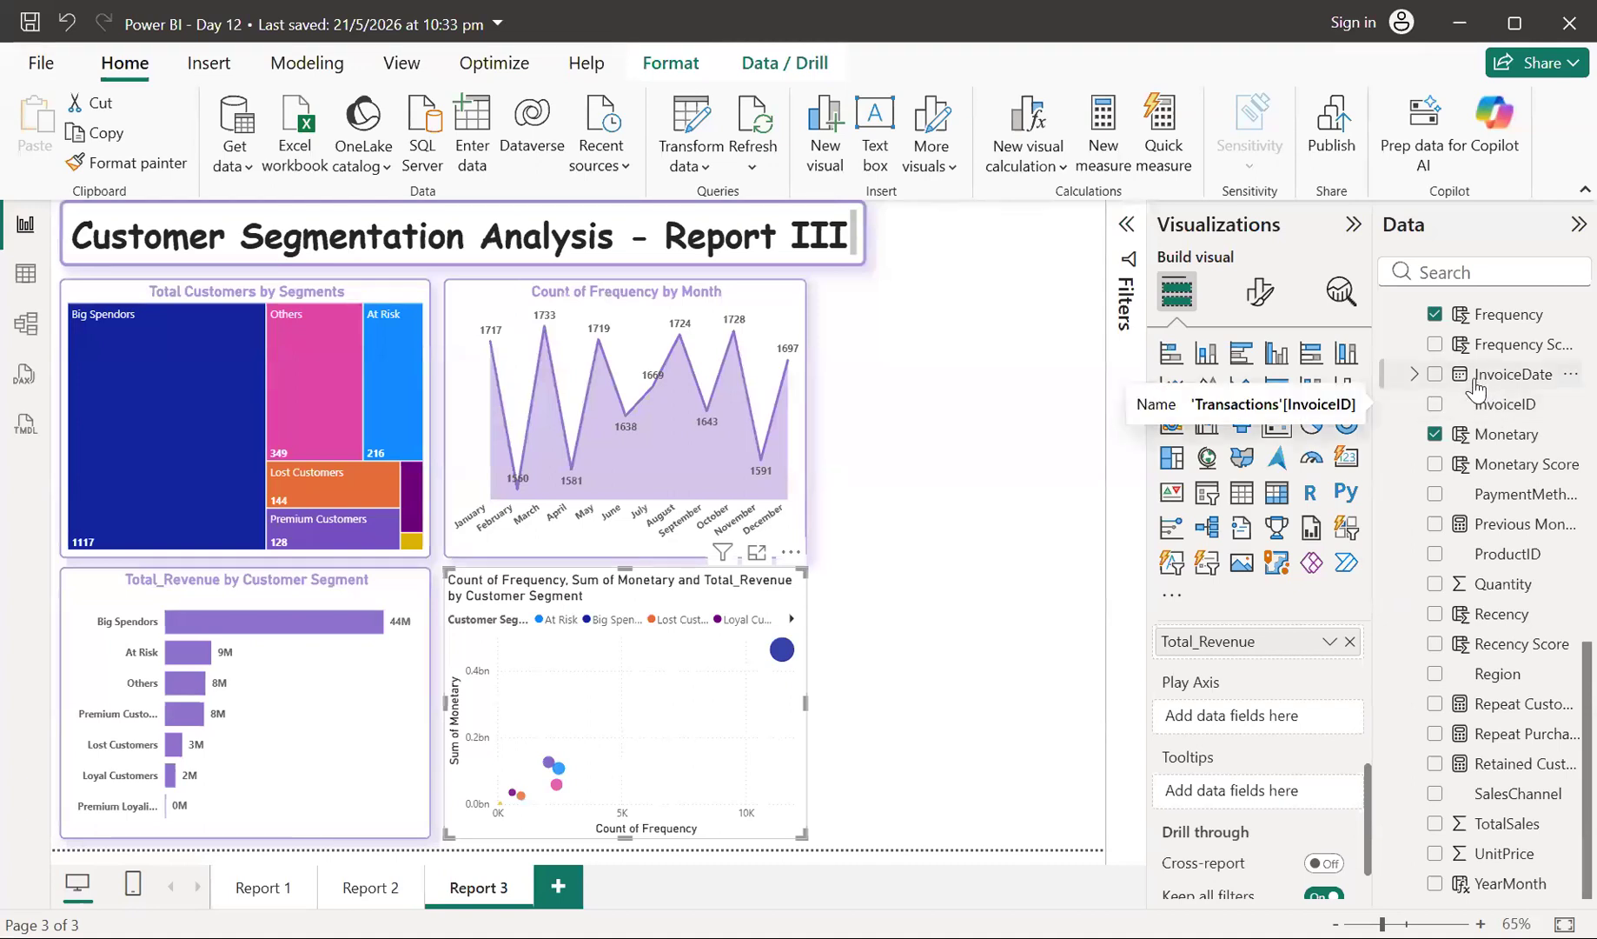
{"action": "left_click_drag", "start_coordinate": [1439, 426], "coordinate": [1252, 737]}
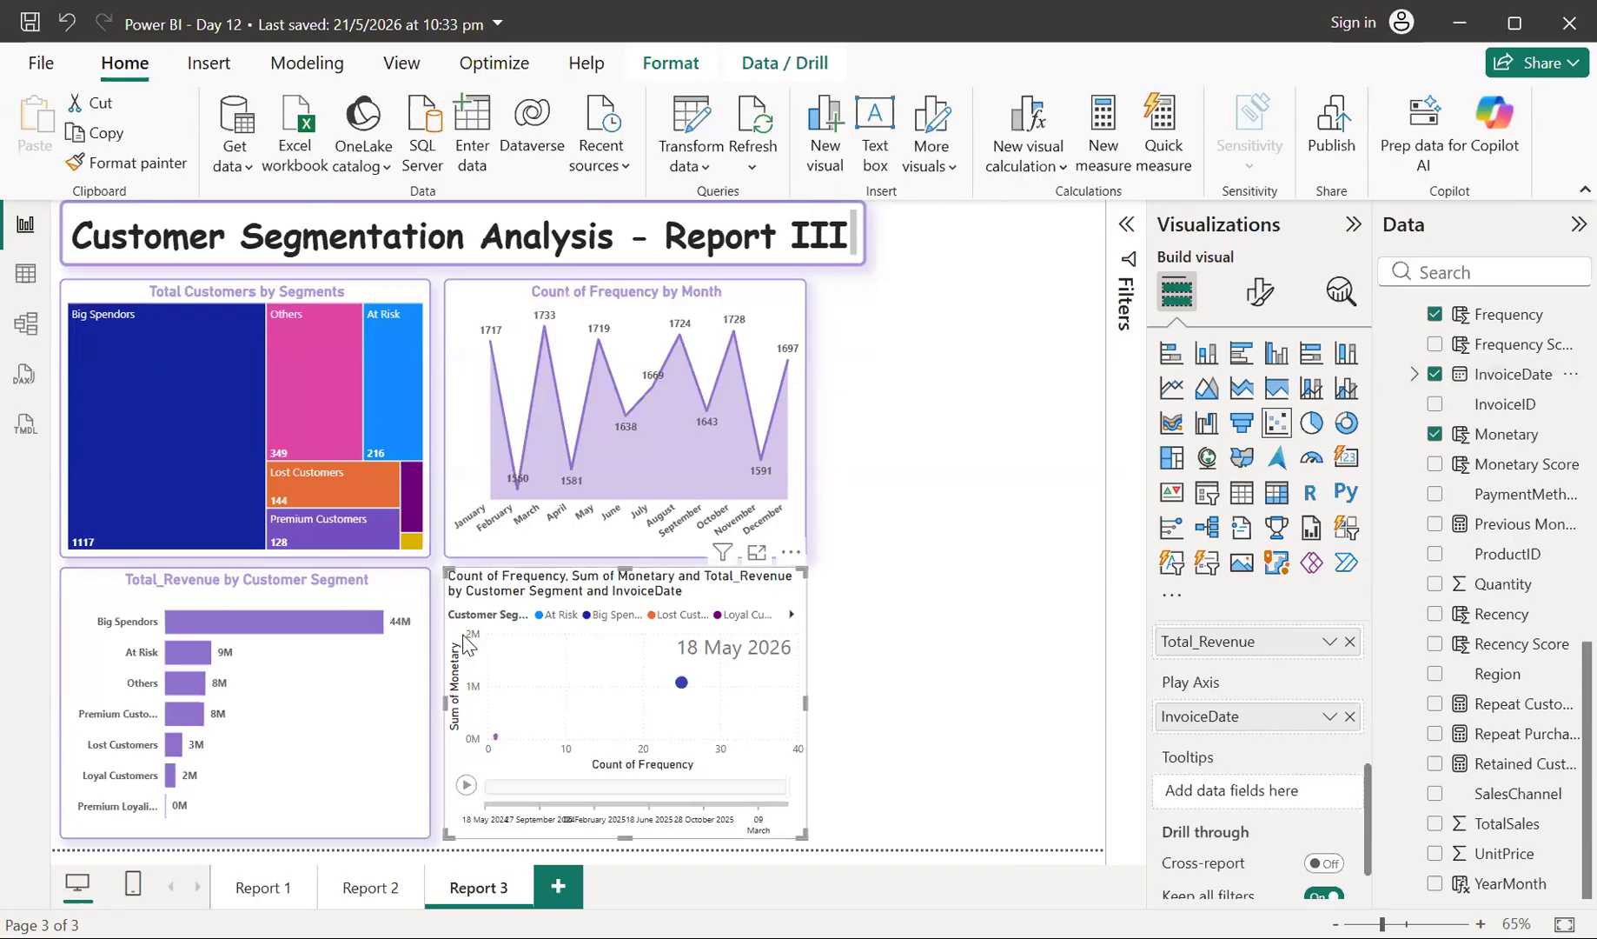
- Pick up the Total_Revenue by Customer Segment chart's formatting with Format Painter and apply it to the Count of Frequency by Month chart
{"action": "left_click", "coordinate": [388, 604]}
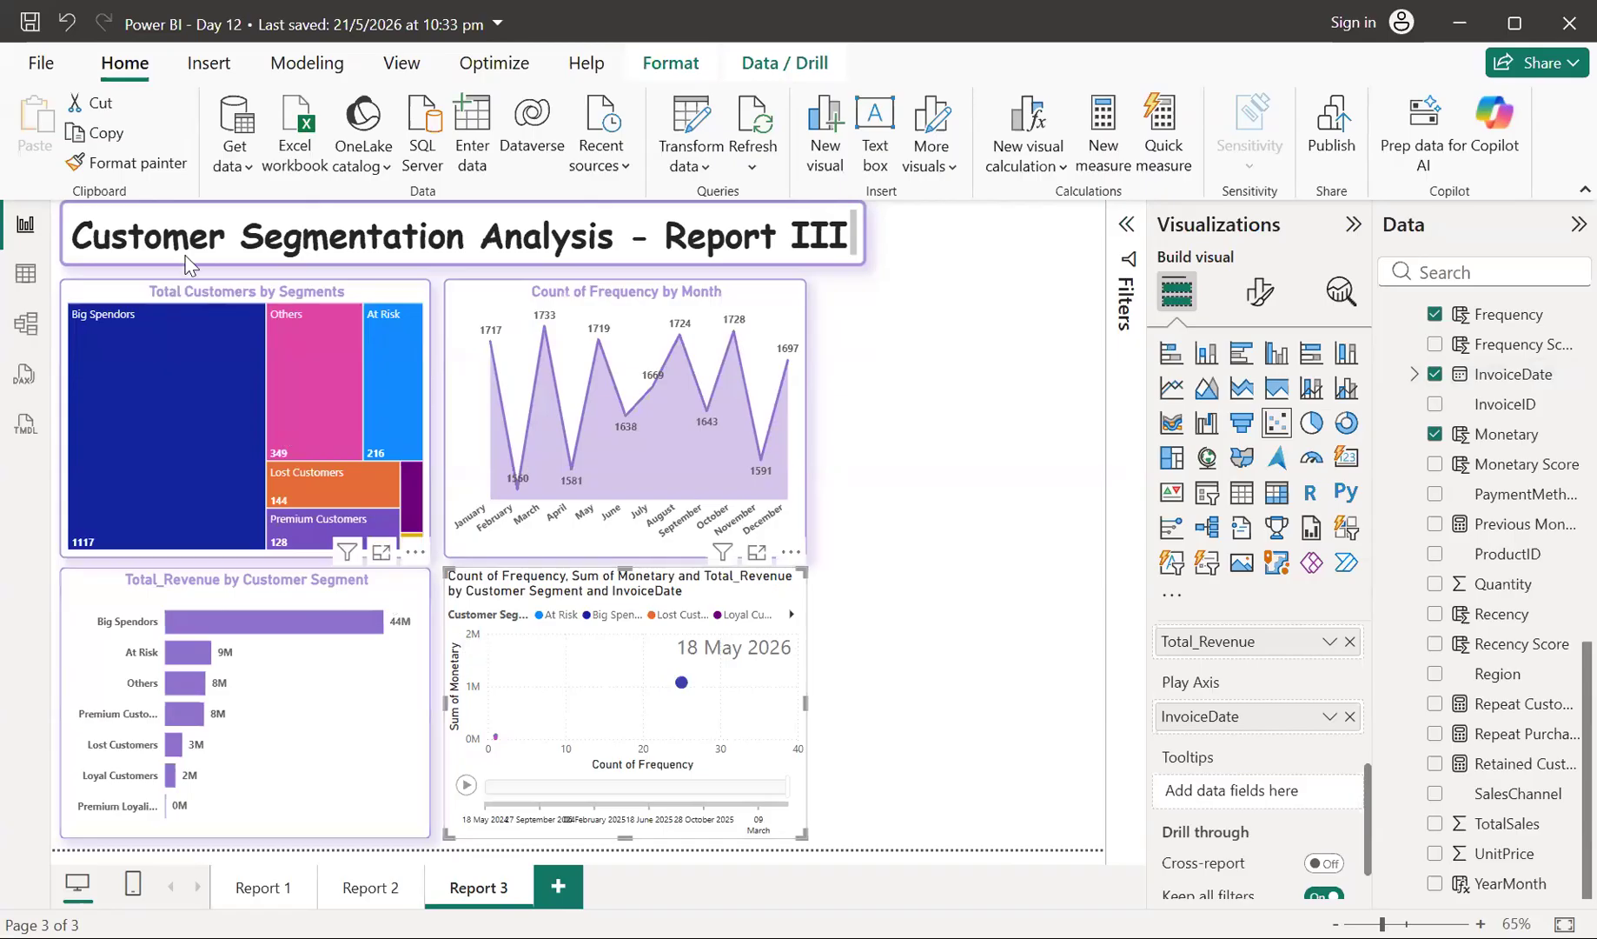
{"action": "left_click", "coordinate": [126, 162]}
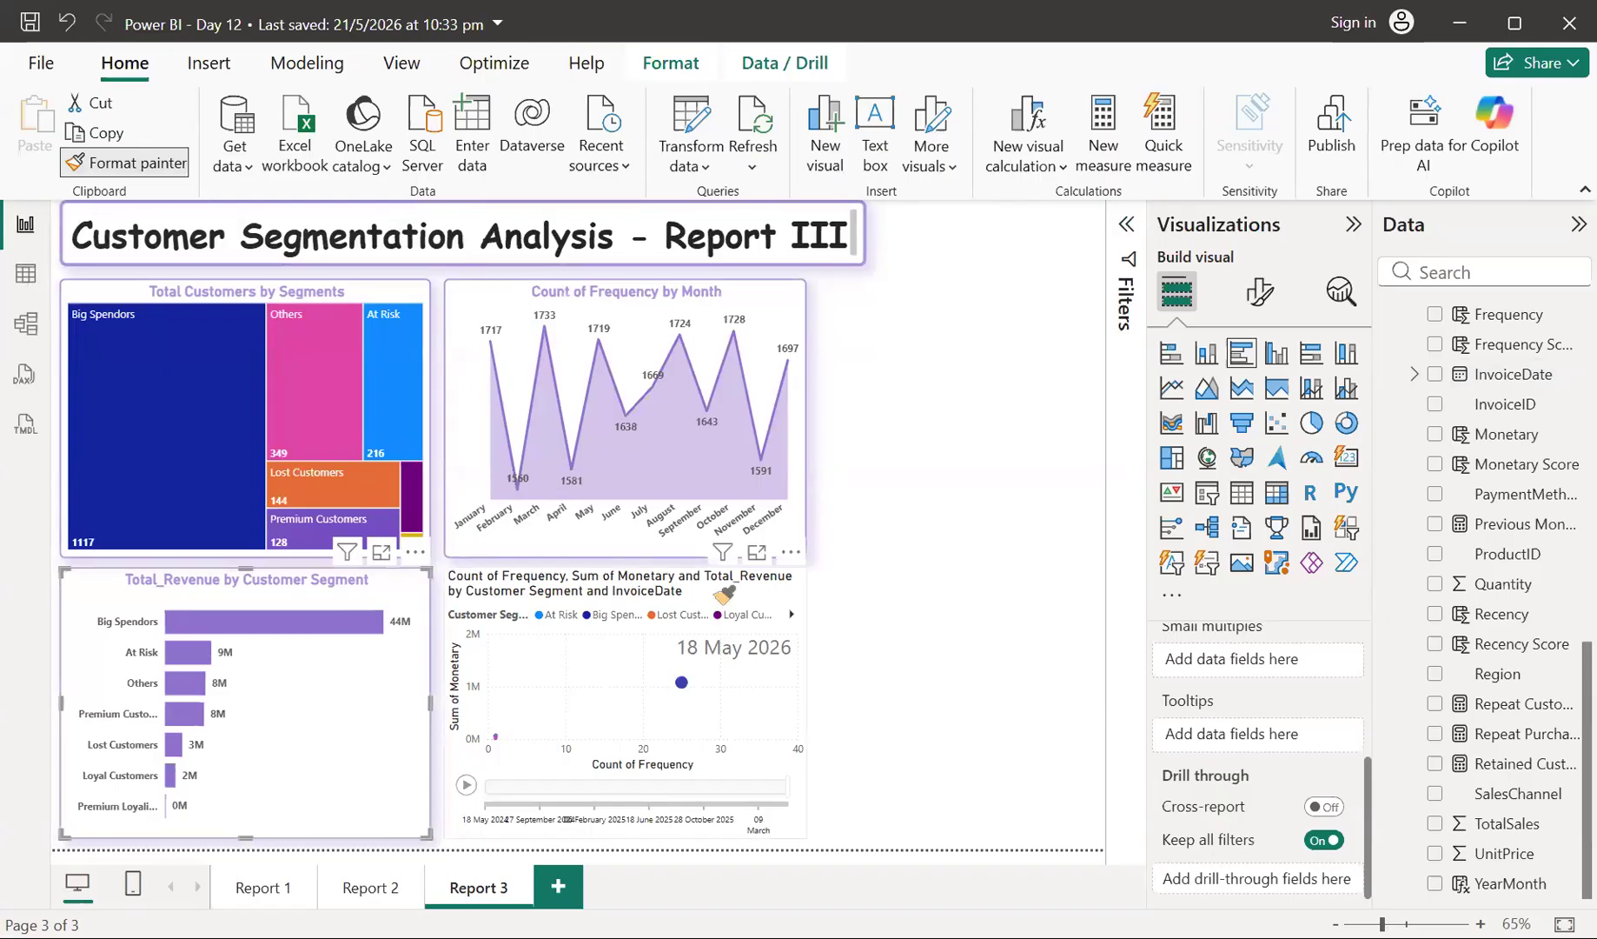
{"action": "left_click", "coordinate": [473, 300]}
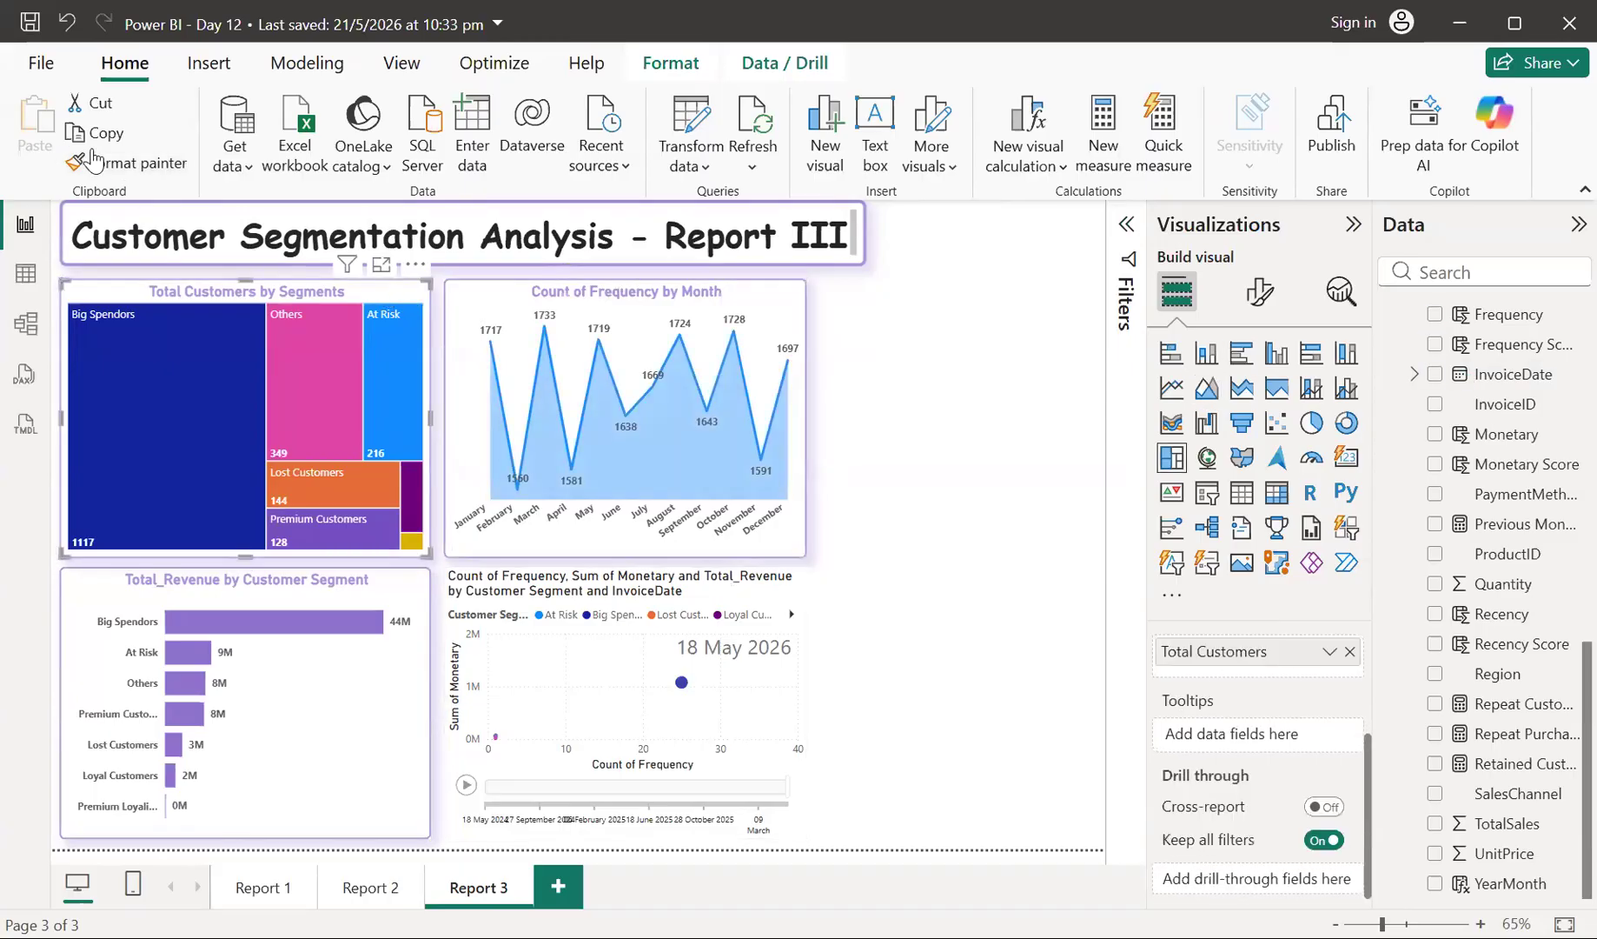
- Copy the Total Customers by Segments treemap's formatting onto the scatter chart with Format Painter
{"action": "left_click", "coordinate": [596, 565]}
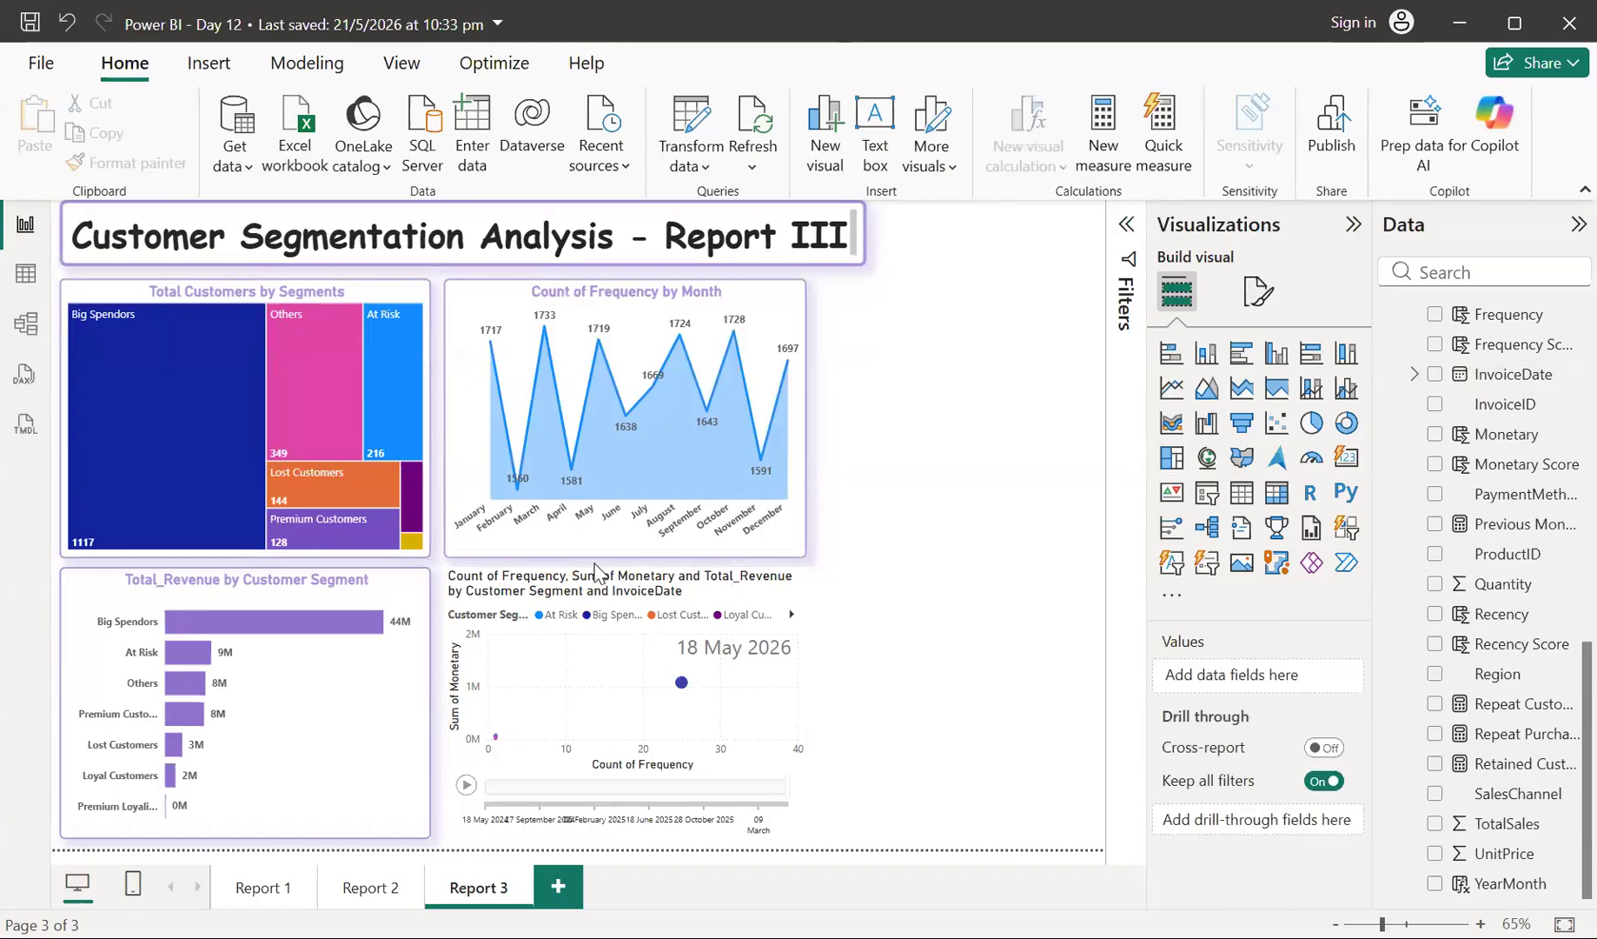
{"action": "left_click", "coordinate": [286, 289]}
{"action": "left_click", "coordinate": [122, 162]}
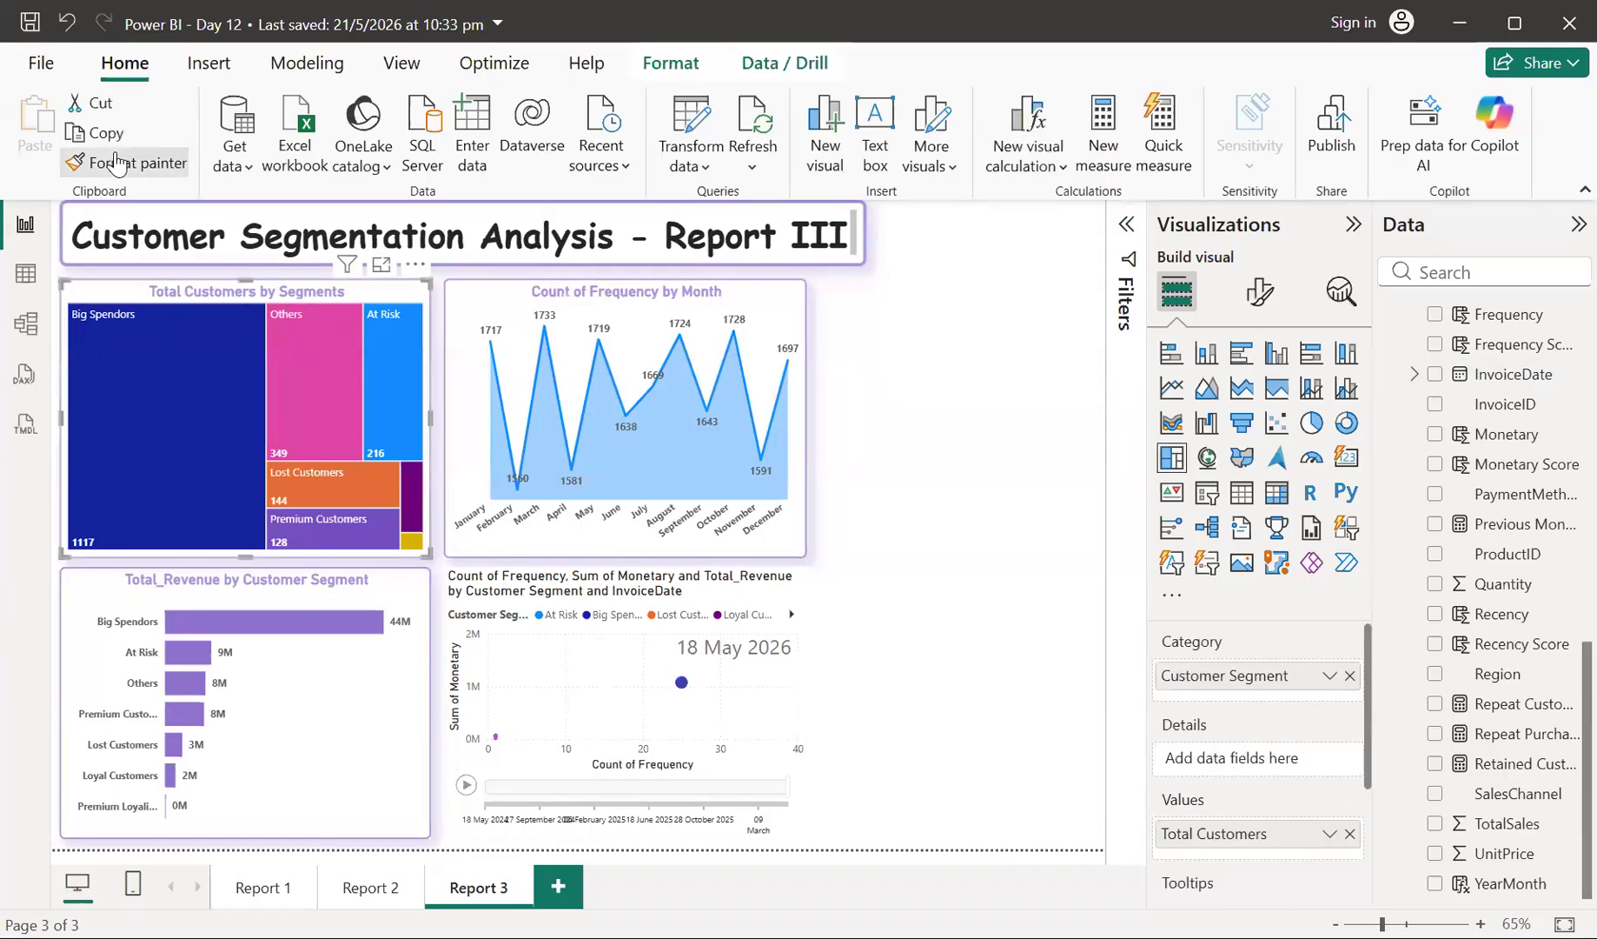
{"action": "left_click", "coordinate": [726, 582]}
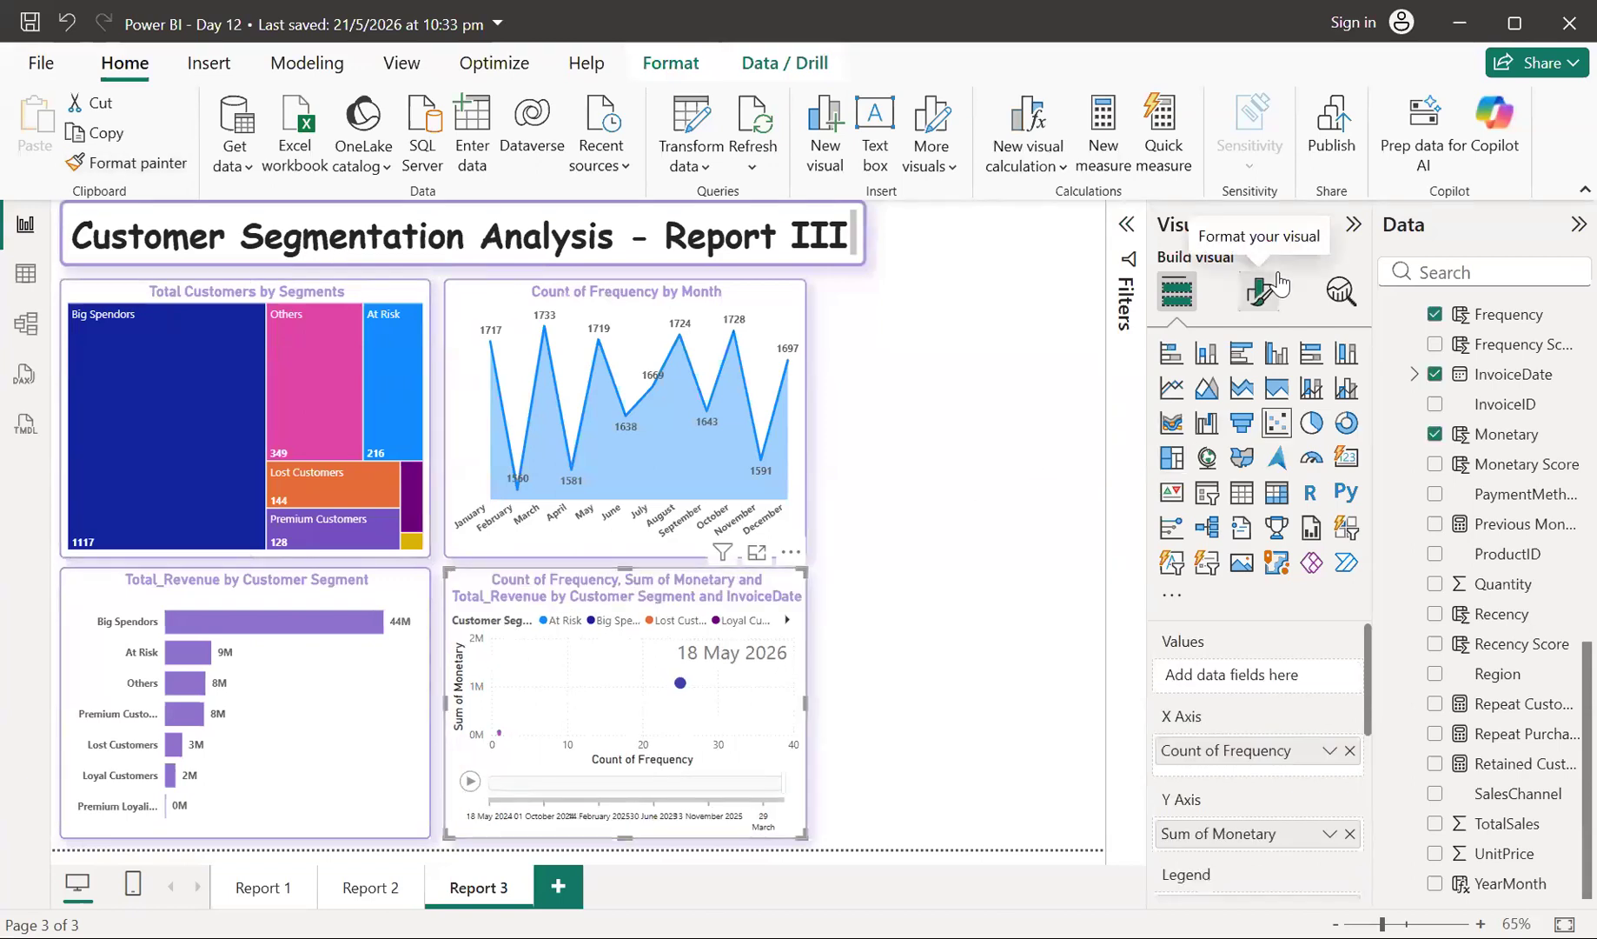
- Change the scatter chart's title text to "Frequency by Monetary and Segments"
{"action": "left_click", "coordinate": [1263, 291]}
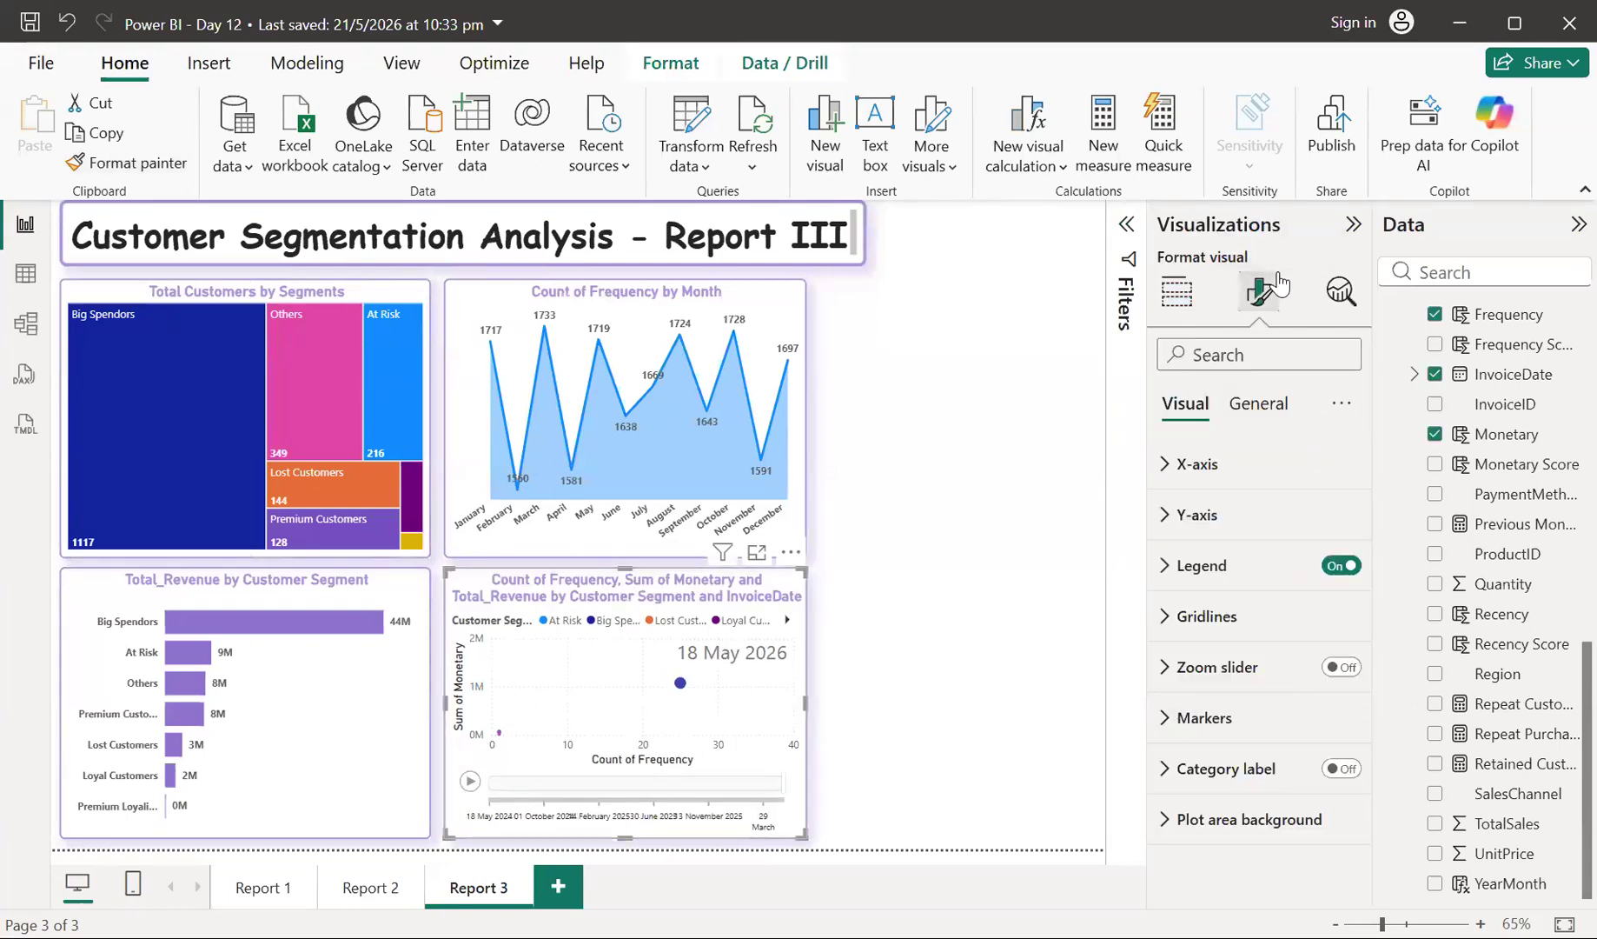
{"action": "left_click", "coordinate": [1256, 404]}
{"action": "left_click", "coordinate": [1182, 517]}
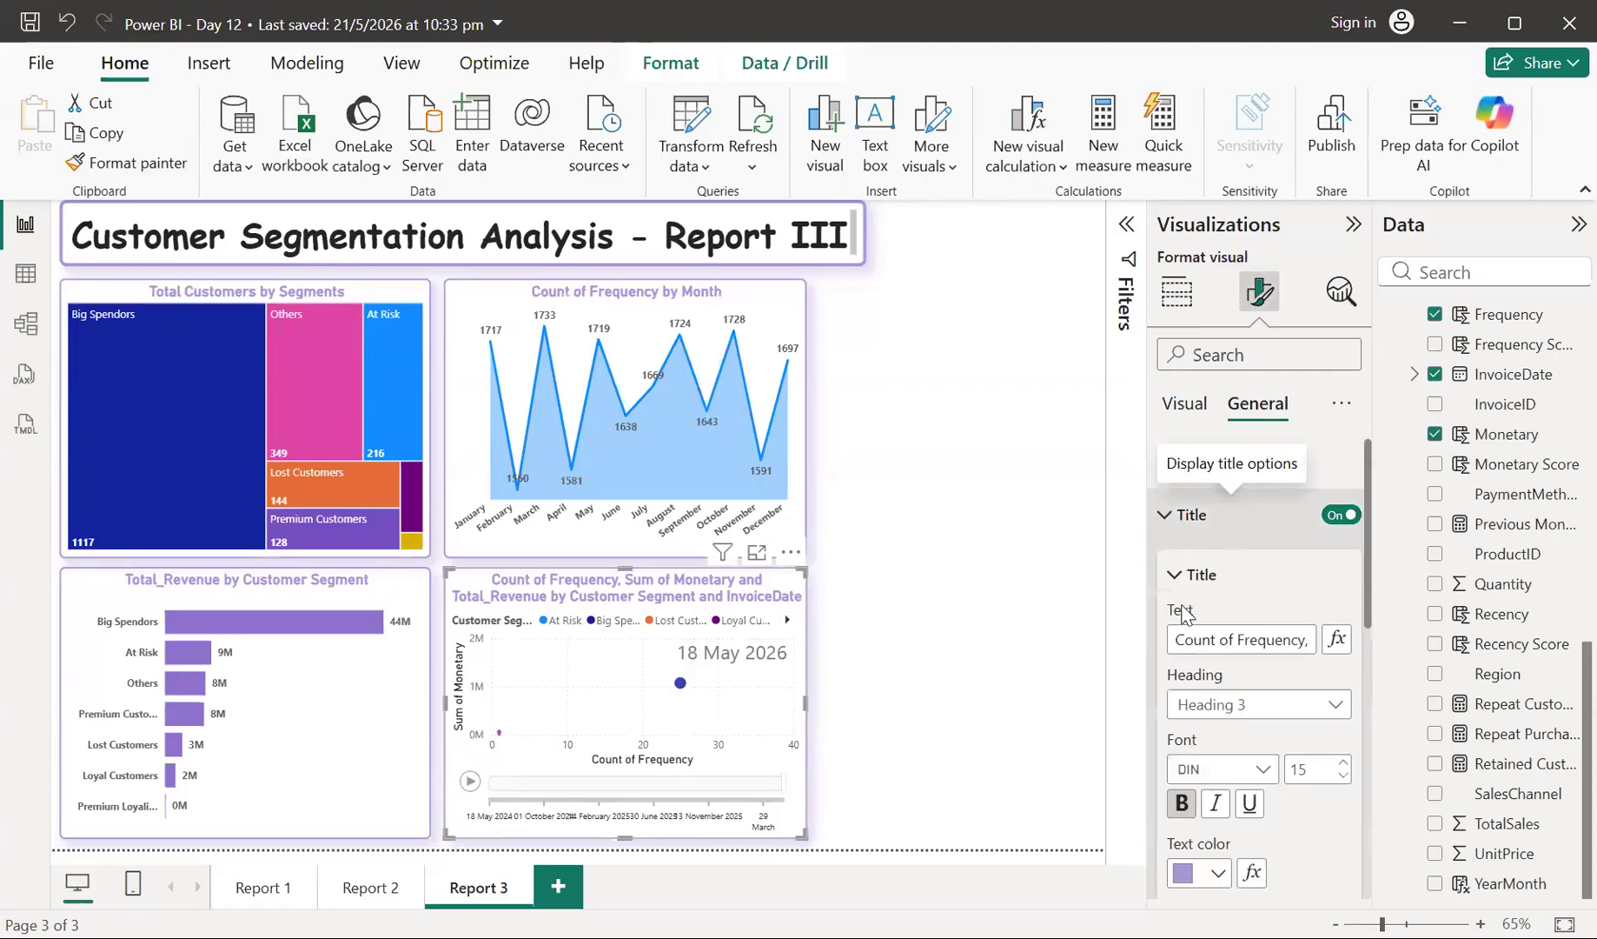
{"action": "left_click_drag", "start_coordinate": [1178, 644], "coordinate": [1387, 653]}
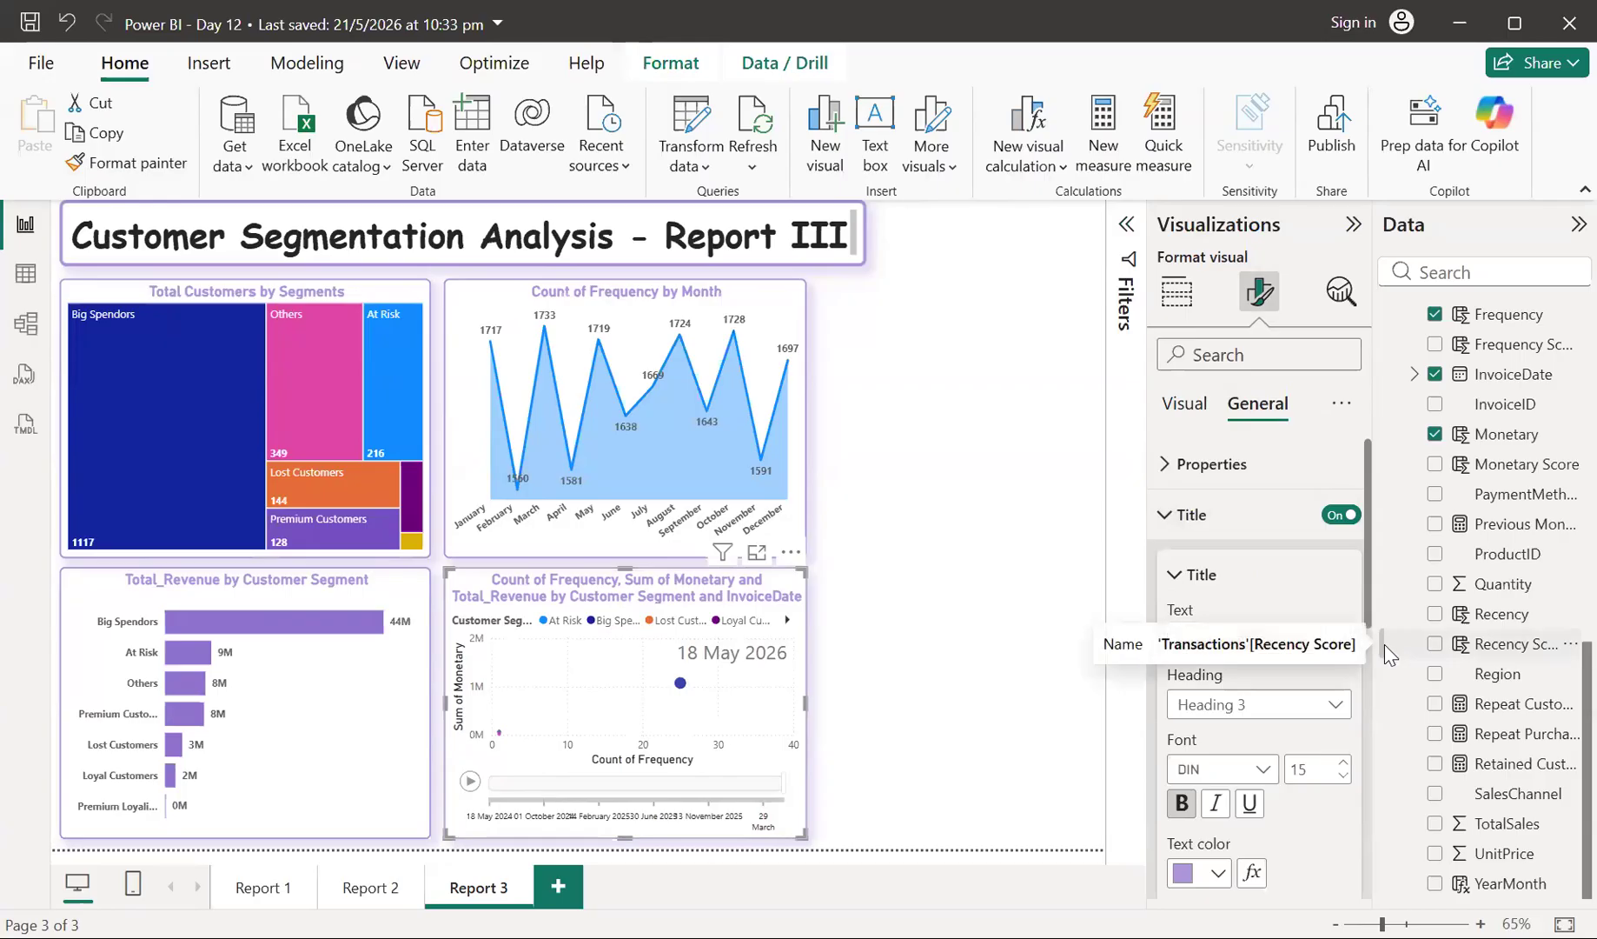
{"action": "type", "text": "Fre"}
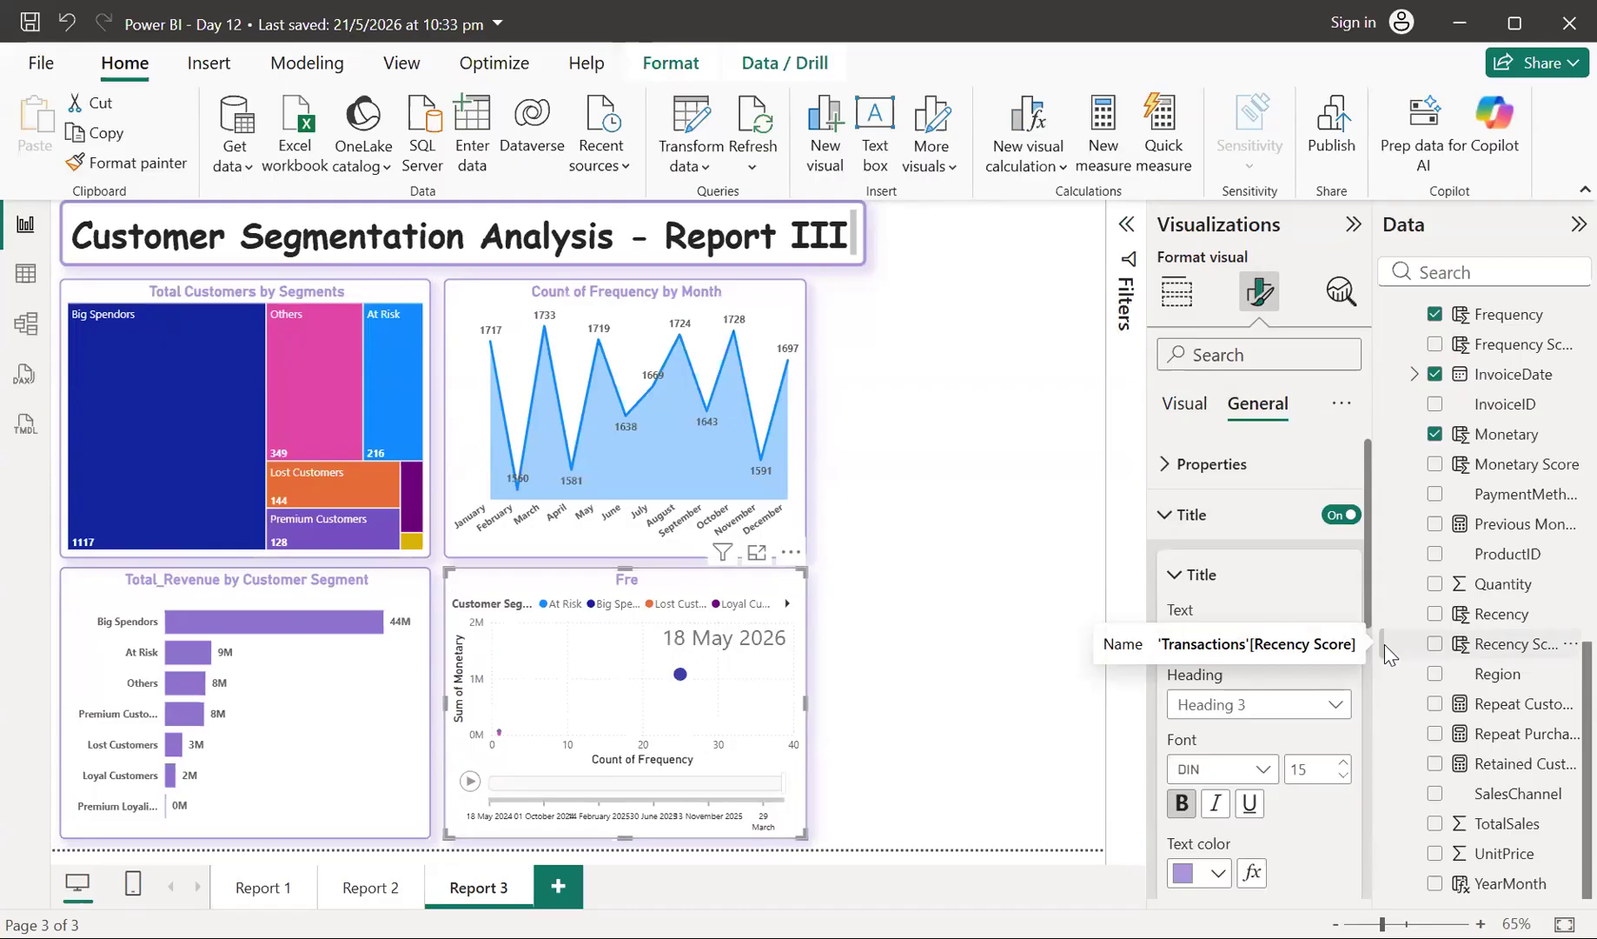
{"action": "type", "text": "quency by Monetary anf"}
{"action": "key", "text": "BackSpace"}
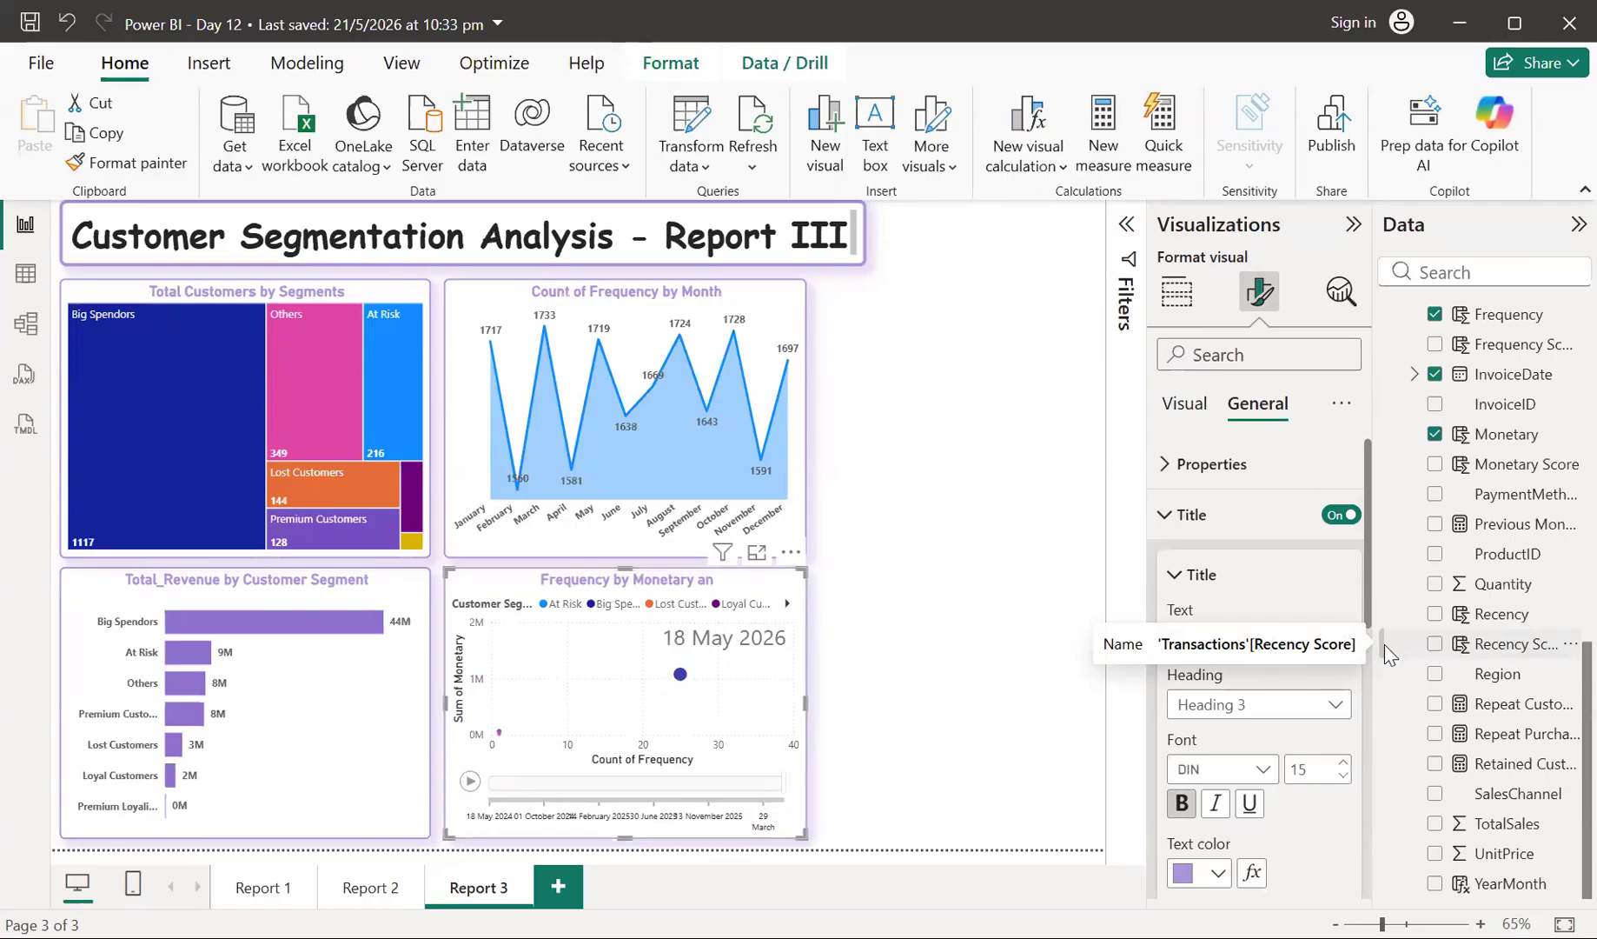
{"action": "type", "text": "d Se"}
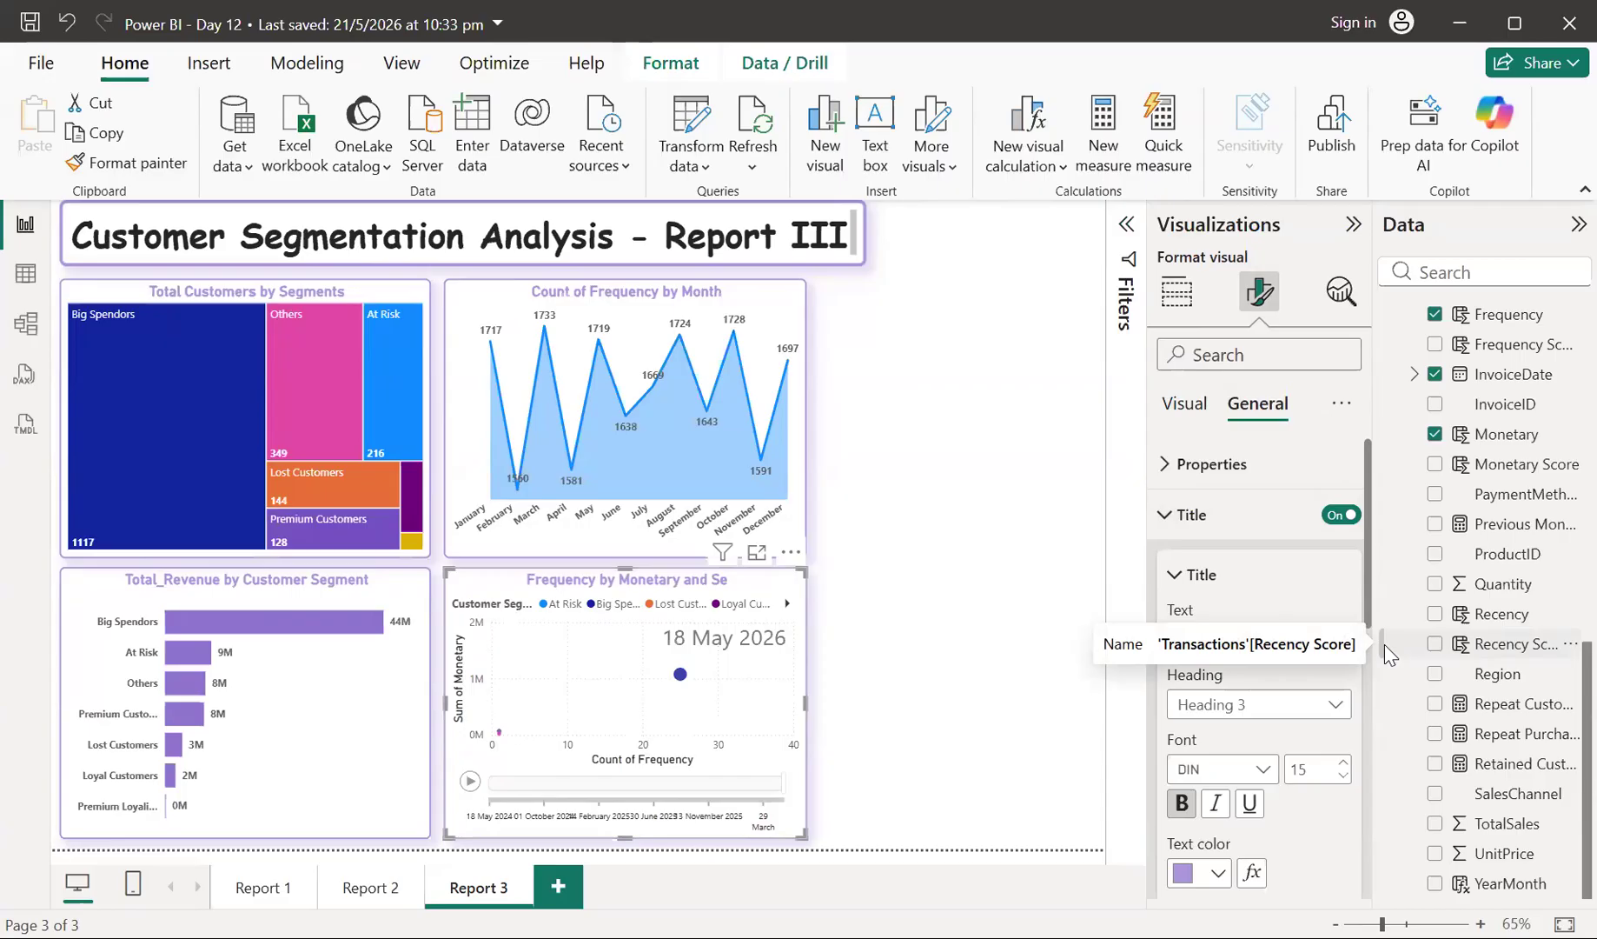
{"action": "type", "text": "gme"}
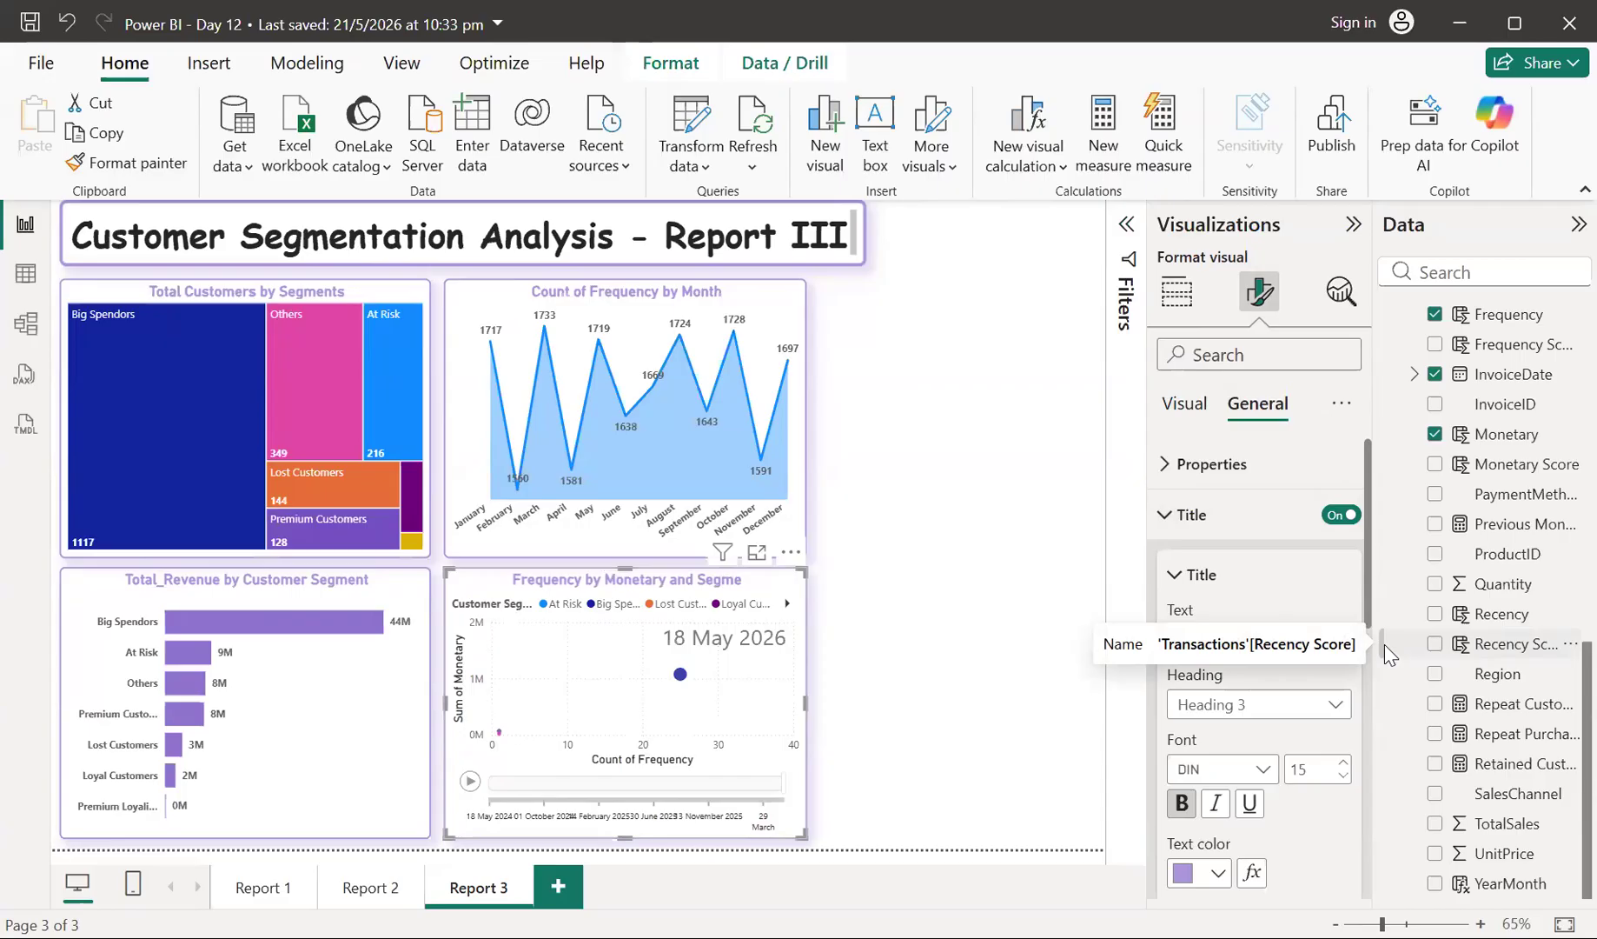
{"action": "type", "text": "nts"}
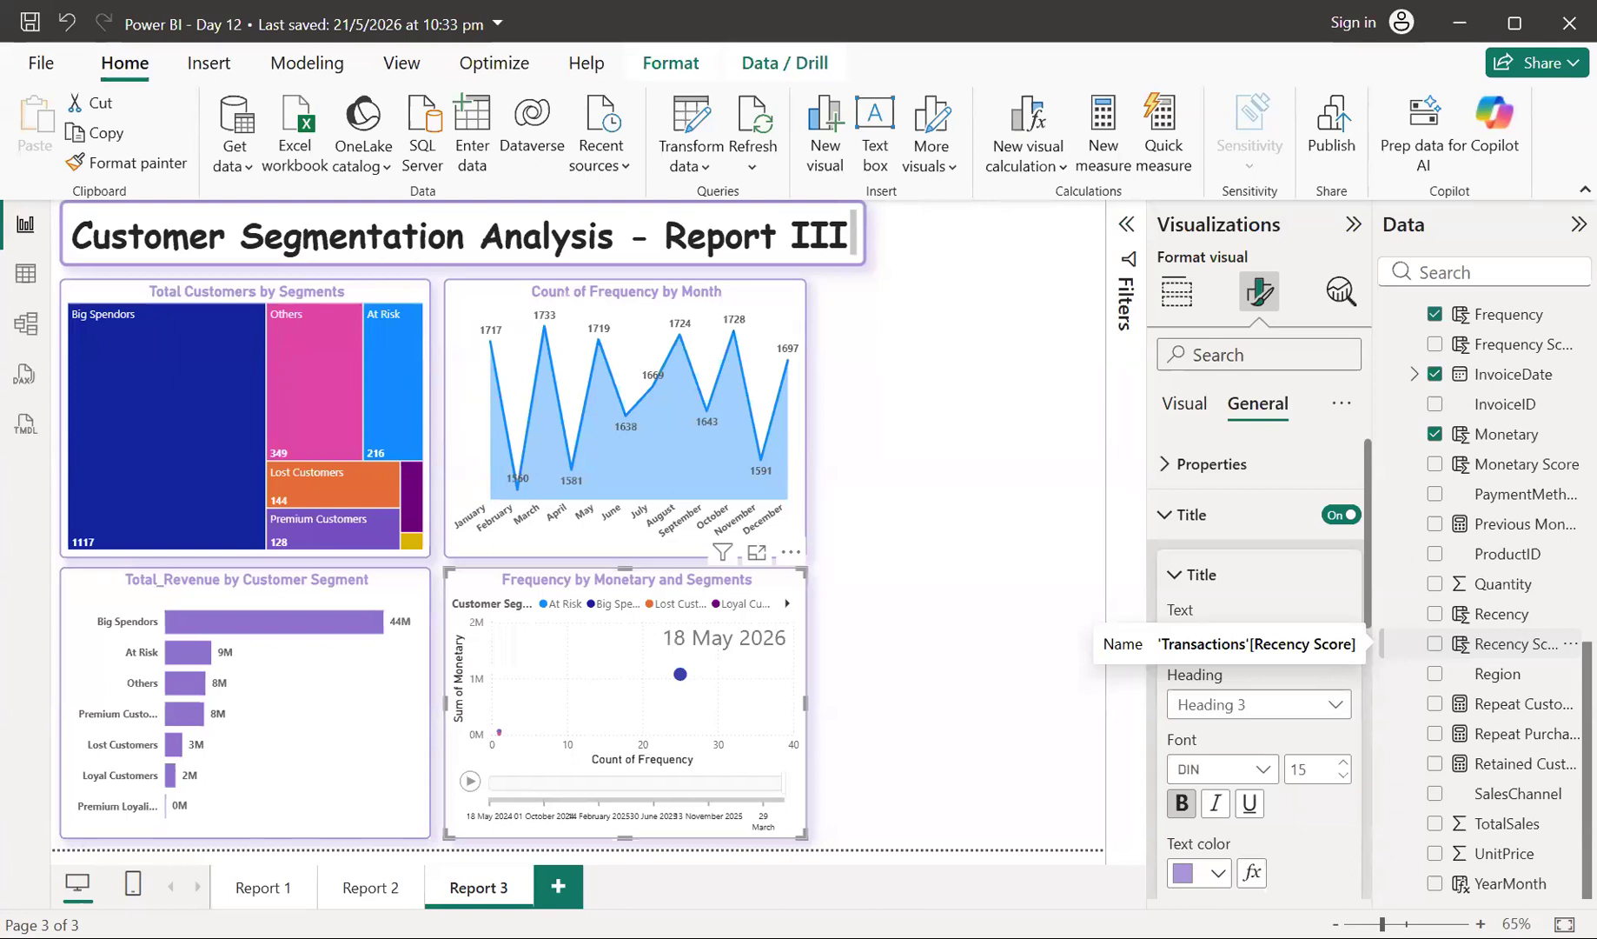
{"action": "left_click", "coordinate": [996, 677]}
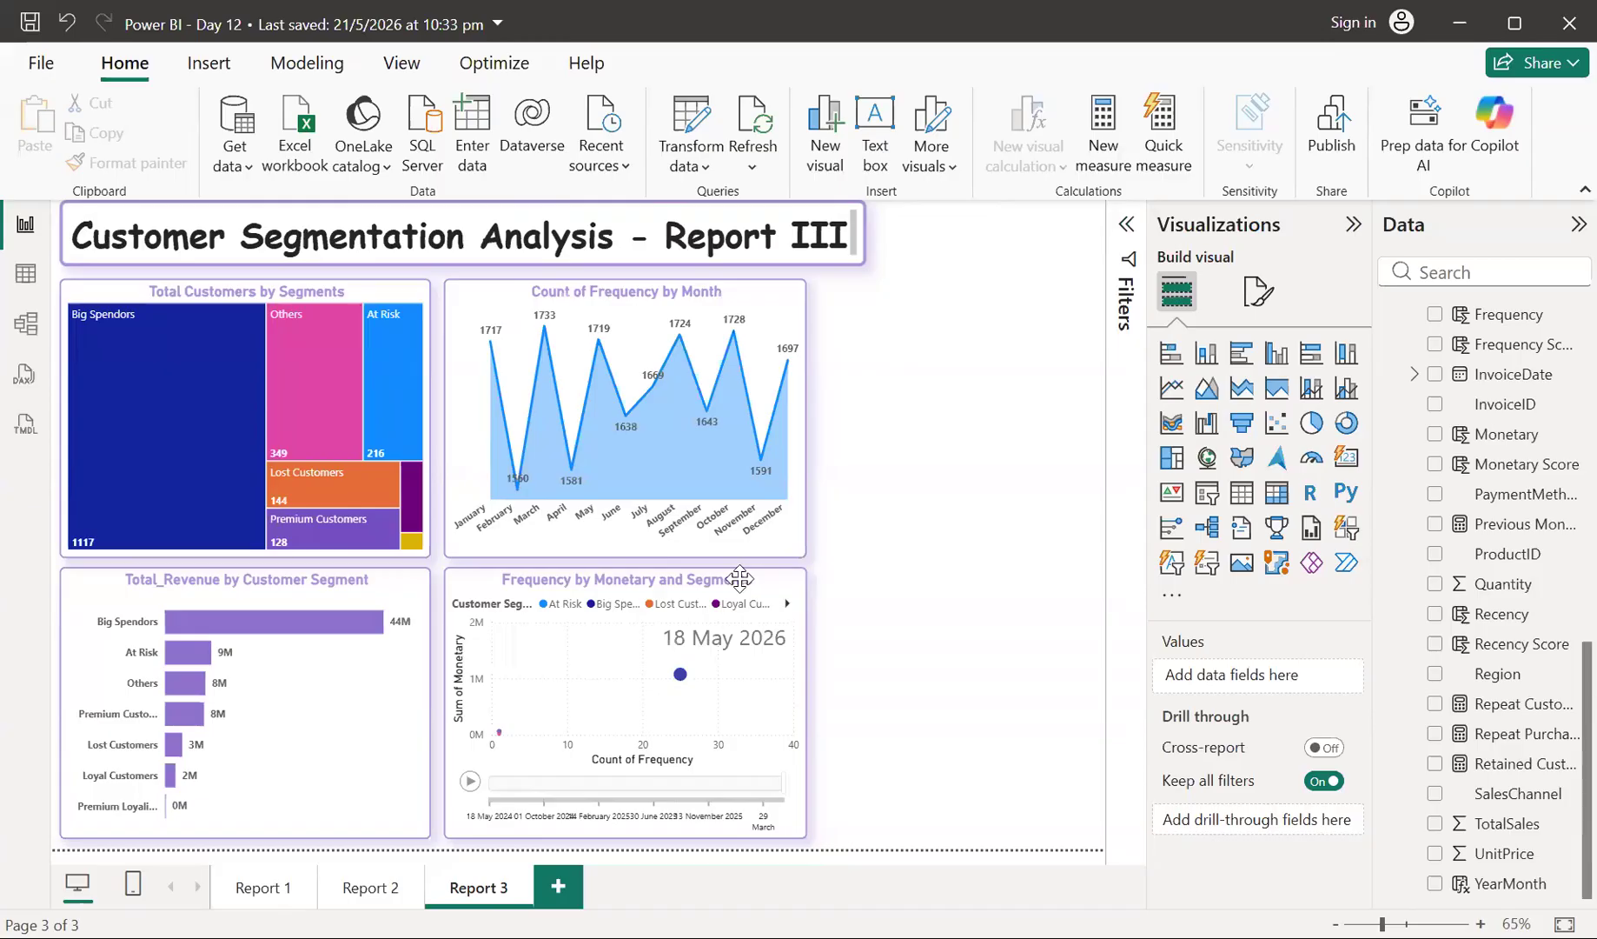
- Turn off the X-axis and Y-axis titles on the Frequency by Monetary and Segments scatter chart
{"action": "left_click", "coordinate": [798, 580]}
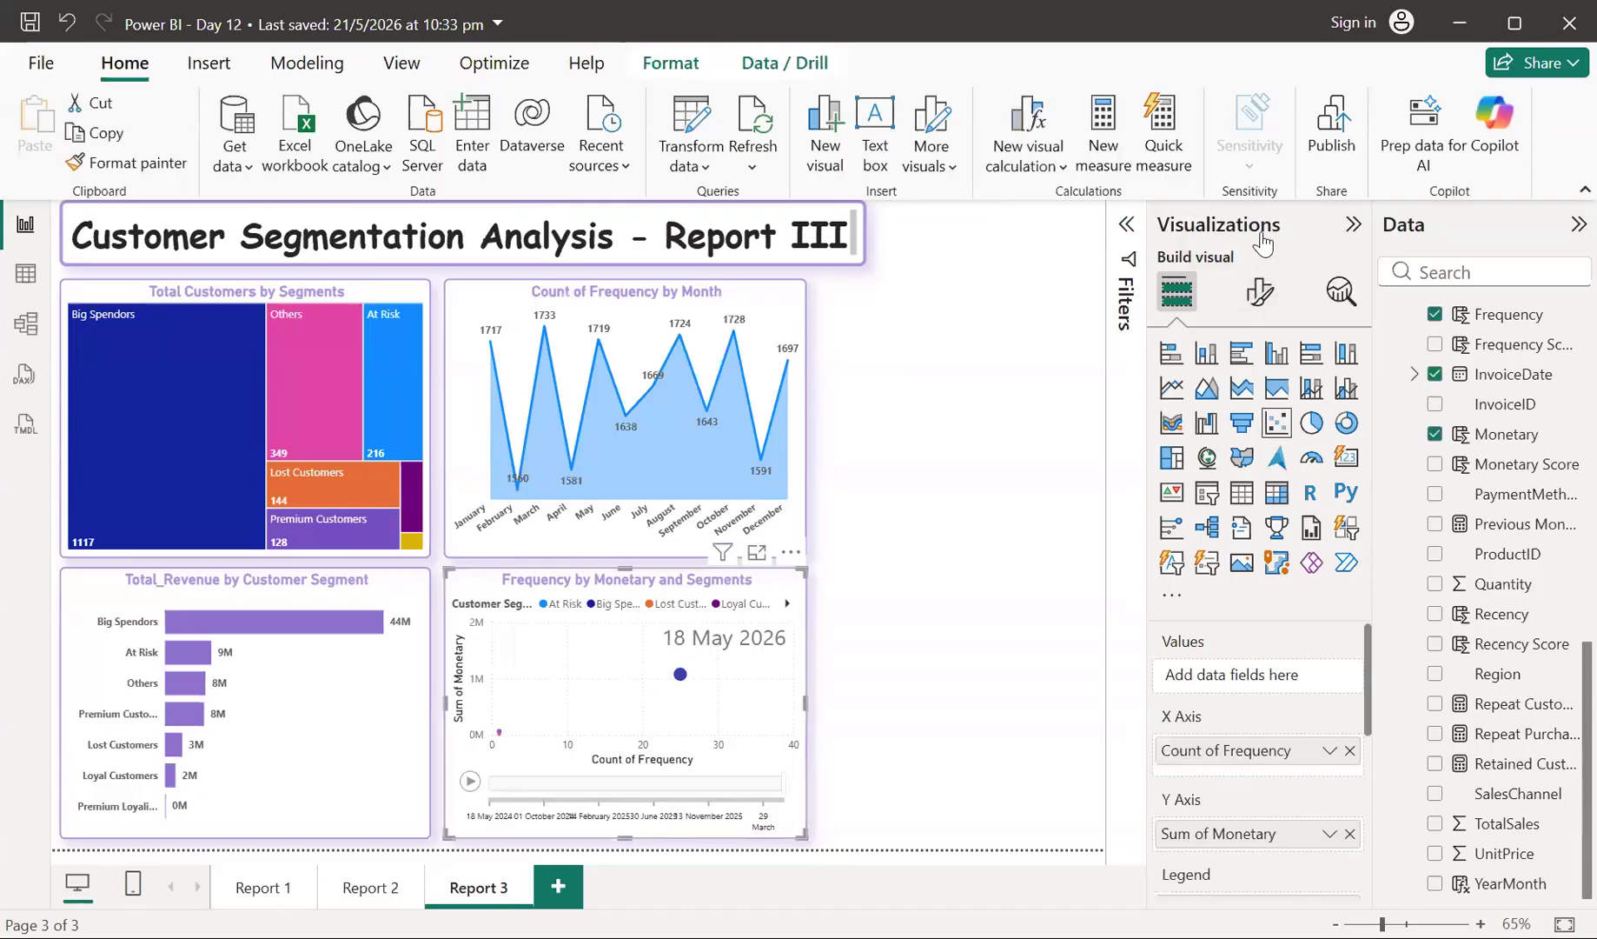
{"action": "left_click", "coordinate": [1256, 293]}
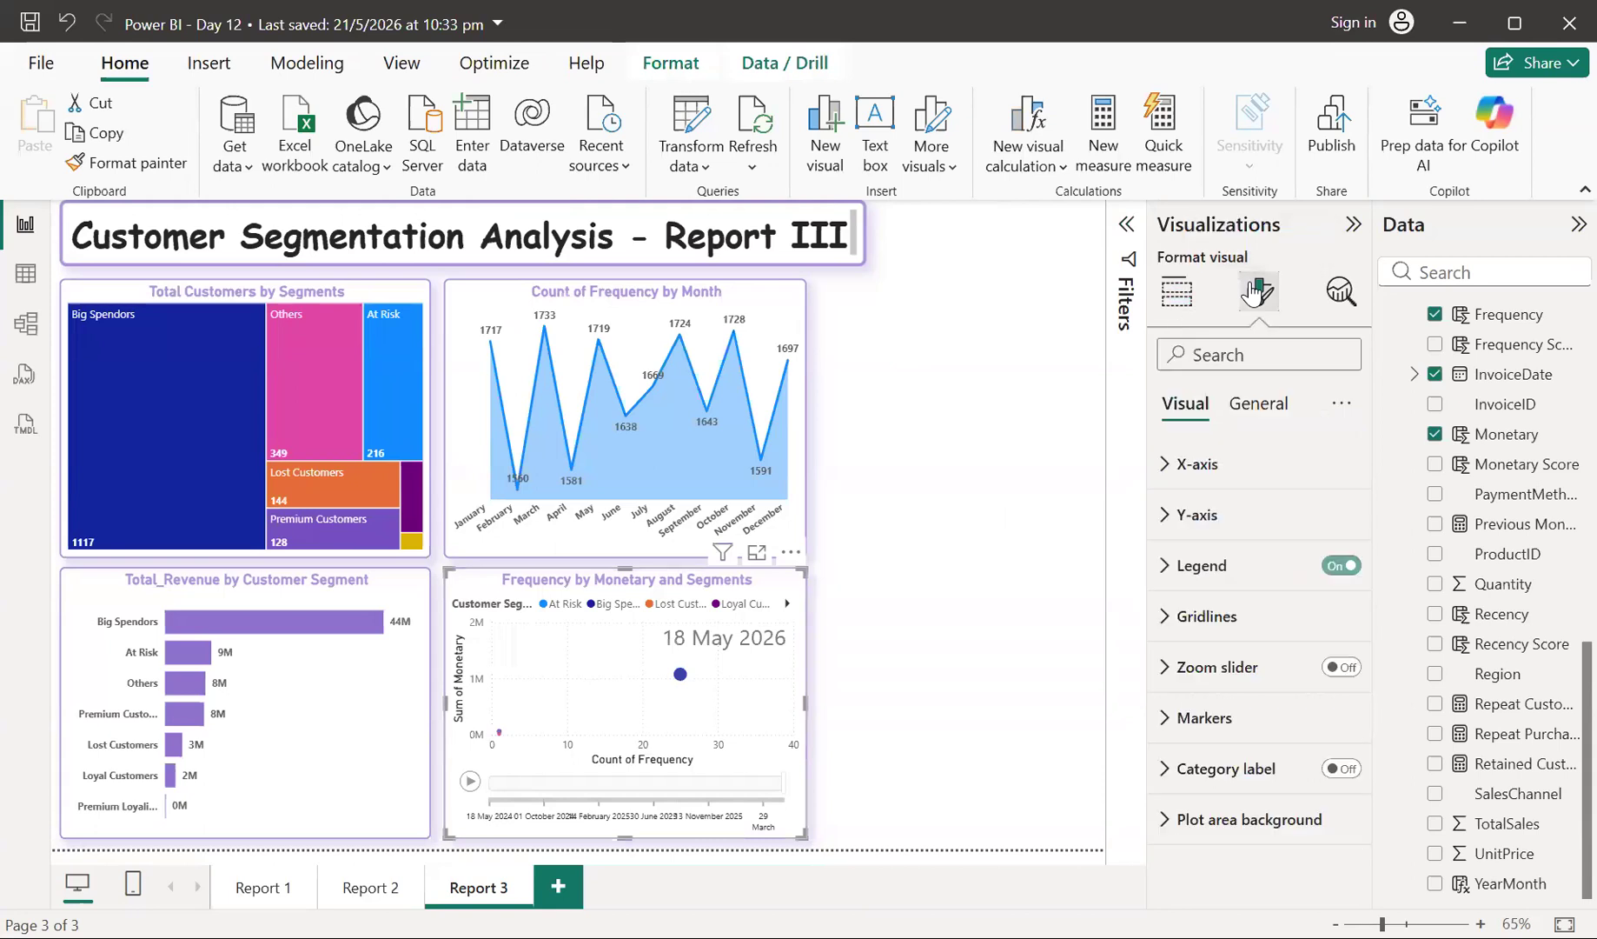
{"action": "left_click", "coordinate": [1178, 463]}
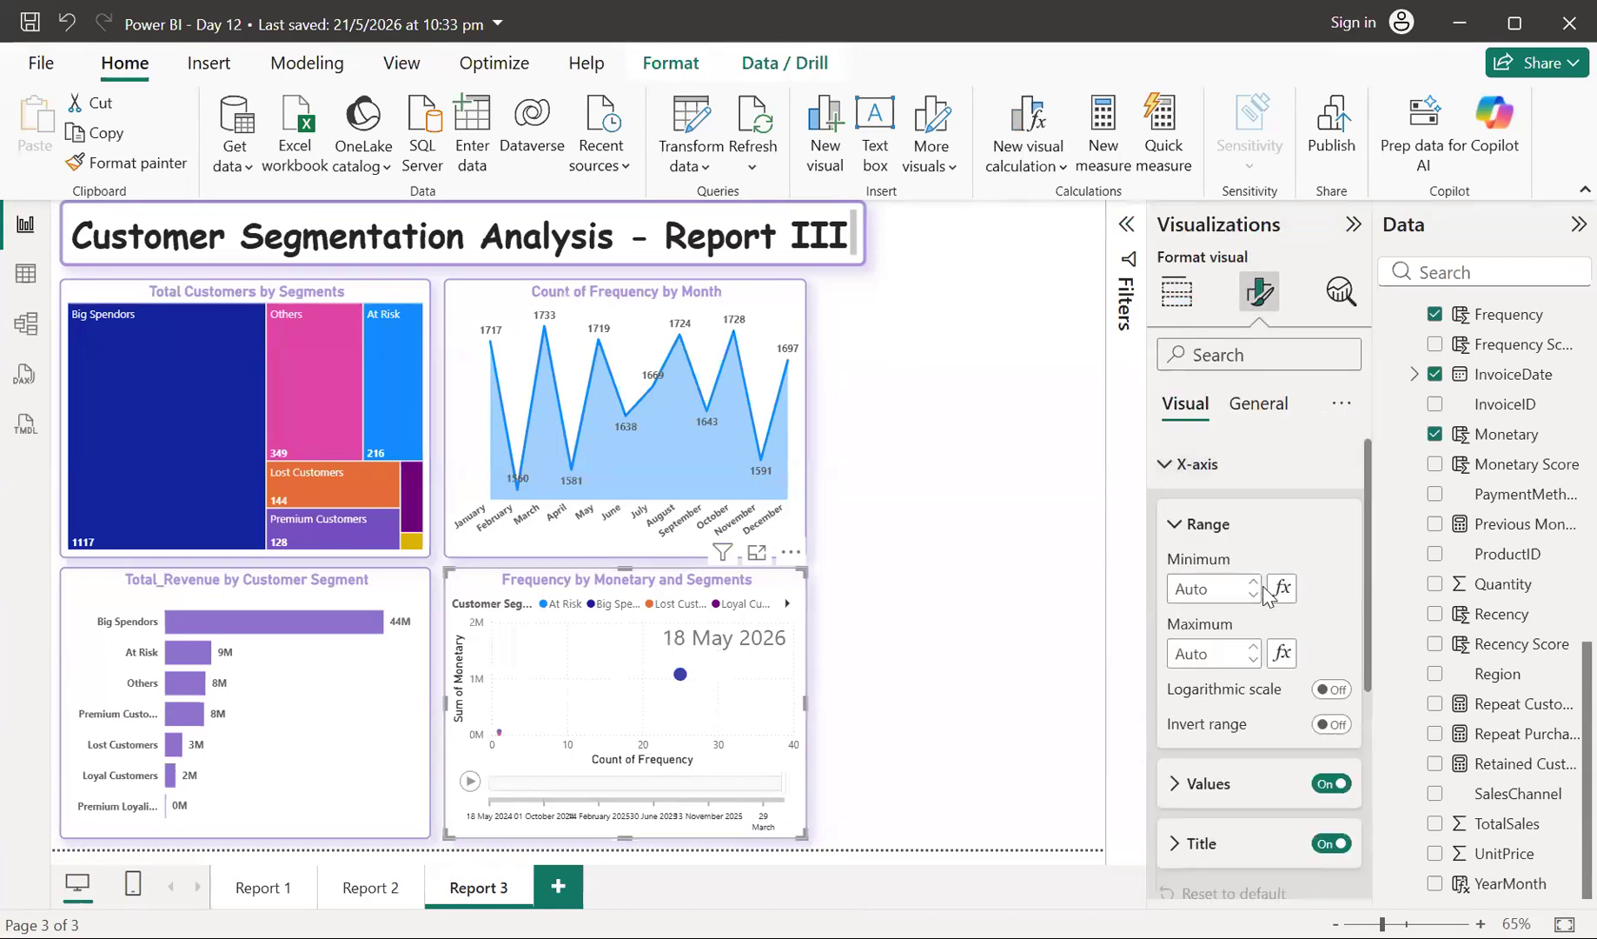
{"action": "scroll", "coordinate": [1265, 595], "scroll_direction": "down", "scroll_amount": 2}
{"action": "left_click", "coordinate": [1331, 666]}
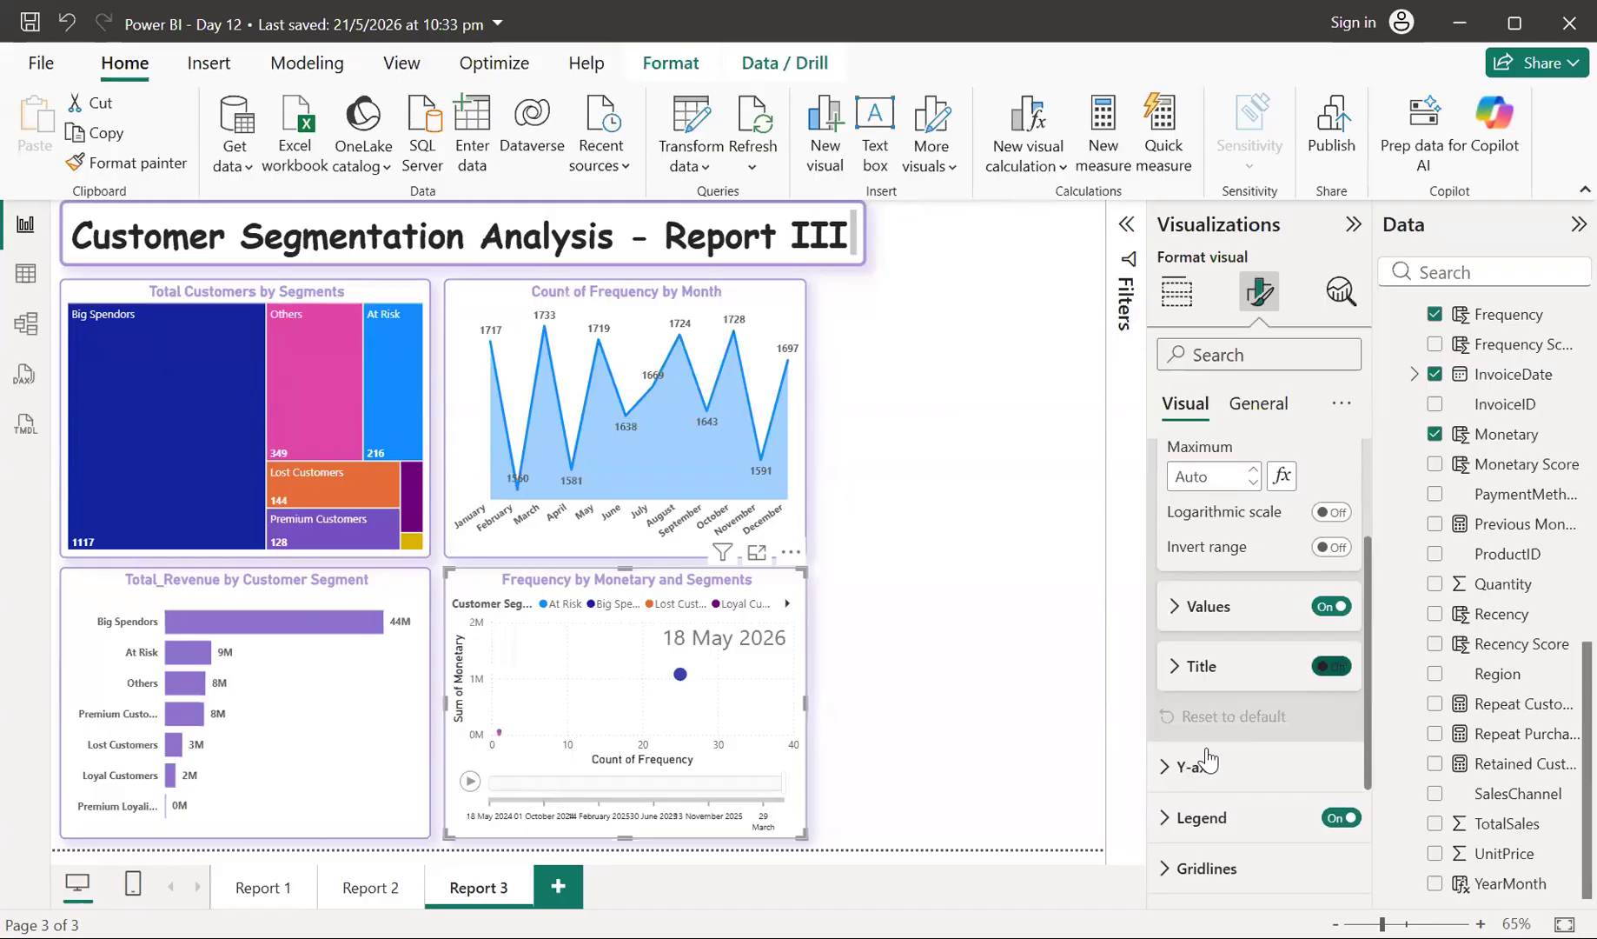
{"action": "left_click", "coordinate": [1178, 769]}
{"action": "scroll", "coordinate": [1177, 766], "scroll_direction": "down", "scroll_amount": 4}
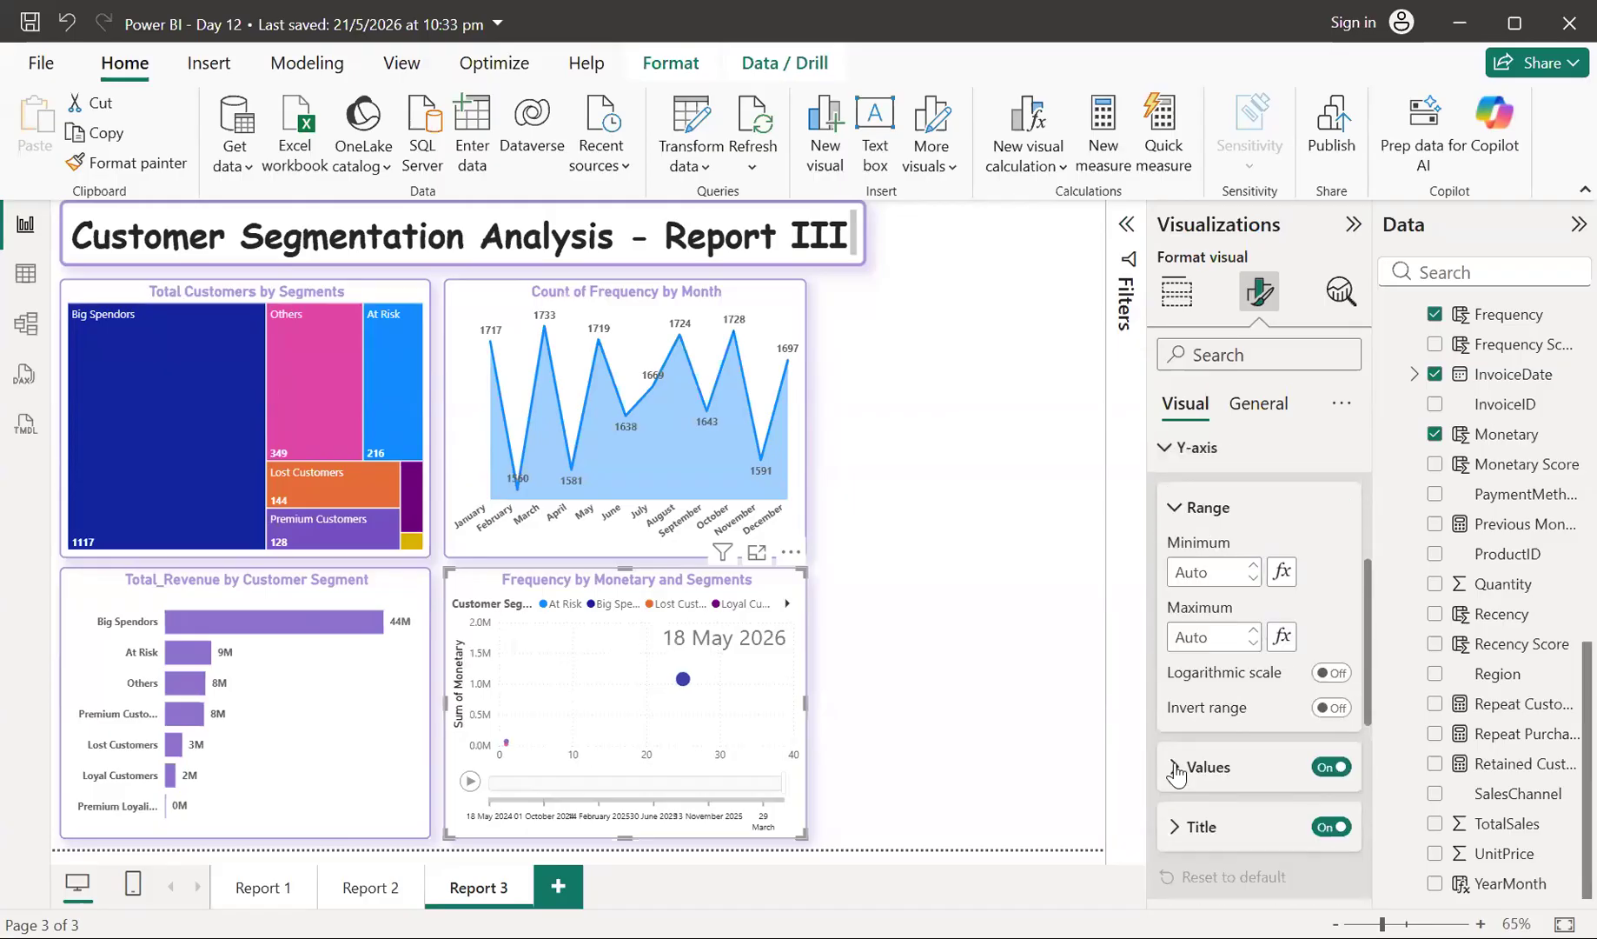
{"action": "left_click", "coordinate": [1321, 806]}
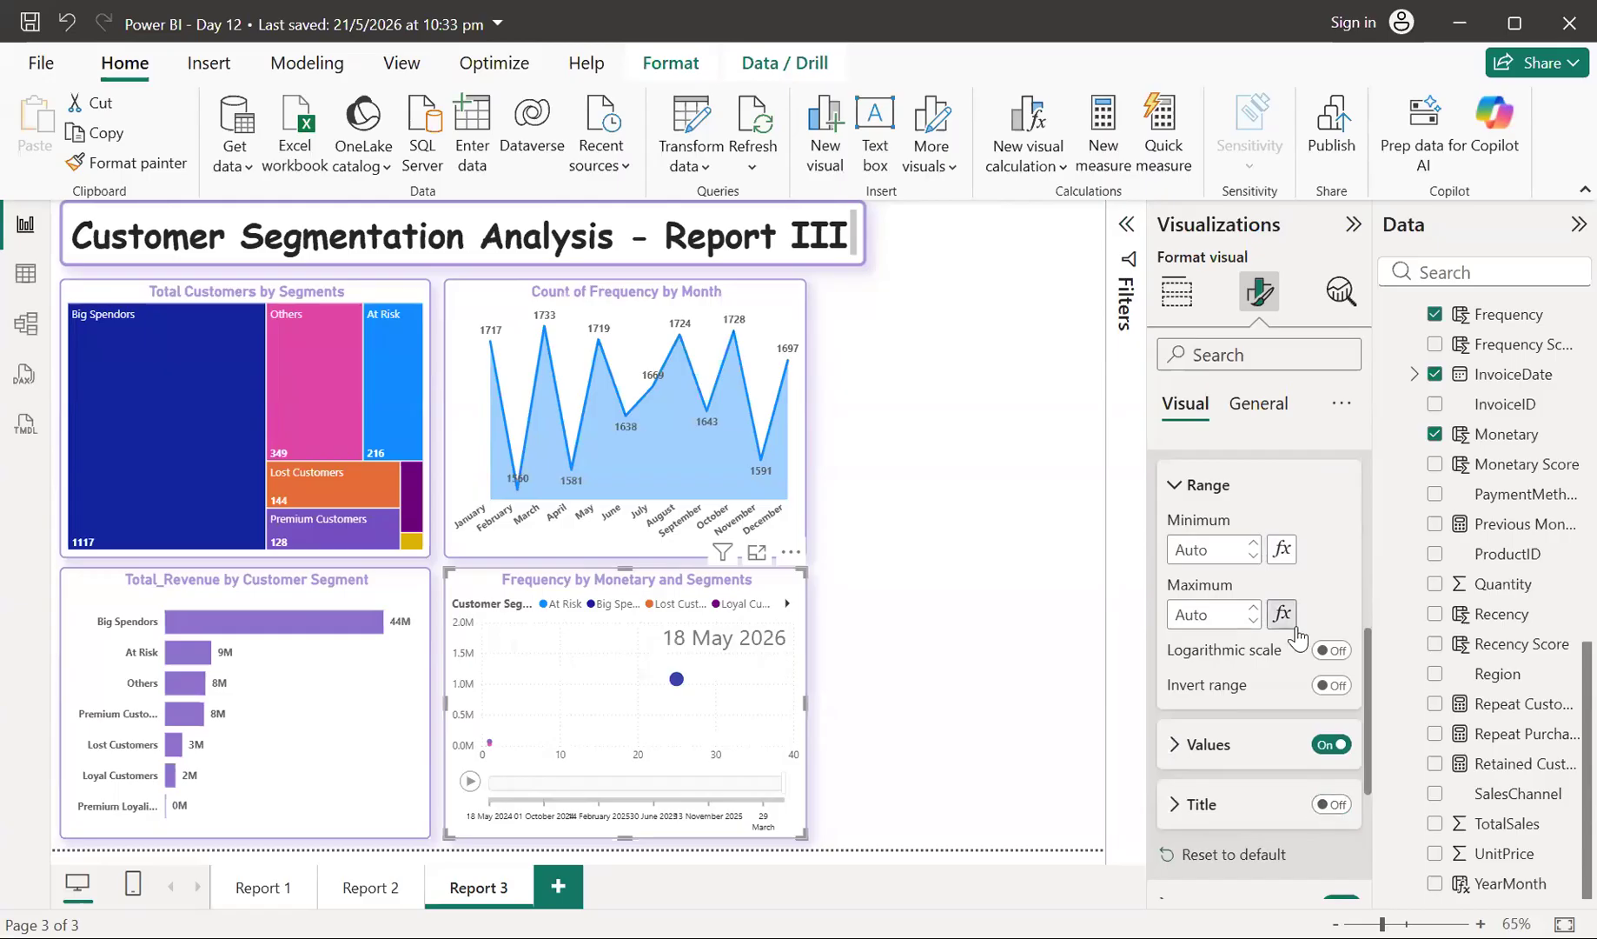
- Hide the X-axis values on the scatter chart
{"action": "scroll", "coordinate": [1297, 638], "scroll_direction": "down", "scroll_amount": 5}
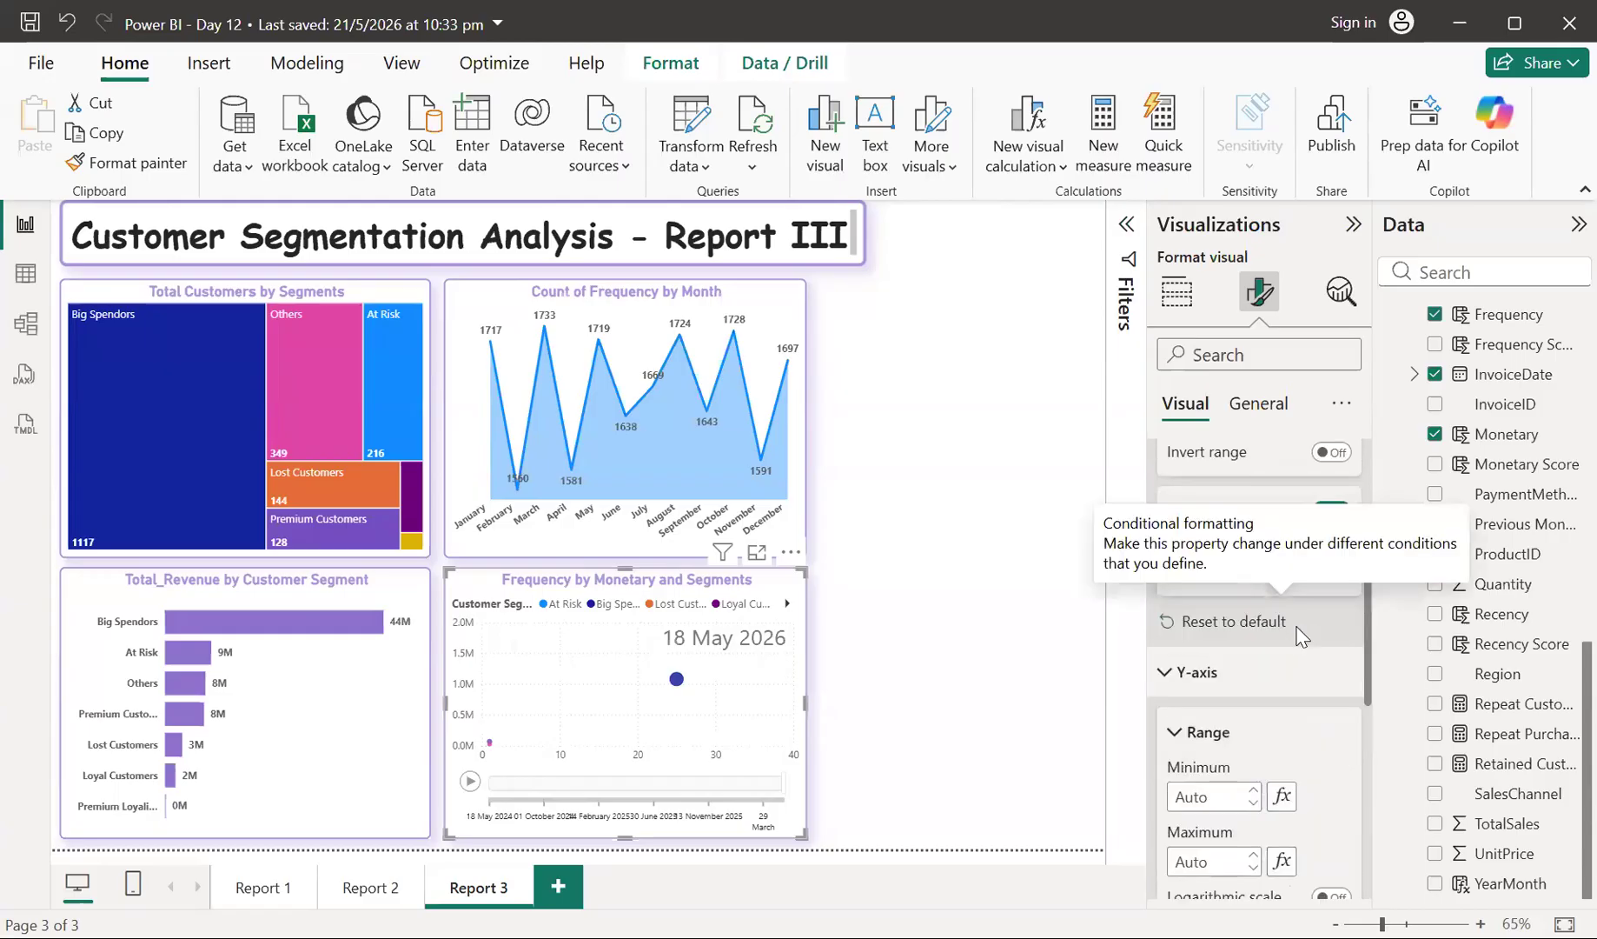
{"action": "scroll", "coordinate": [1298, 639], "scroll_direction": "up", "scroll_amount": 2}
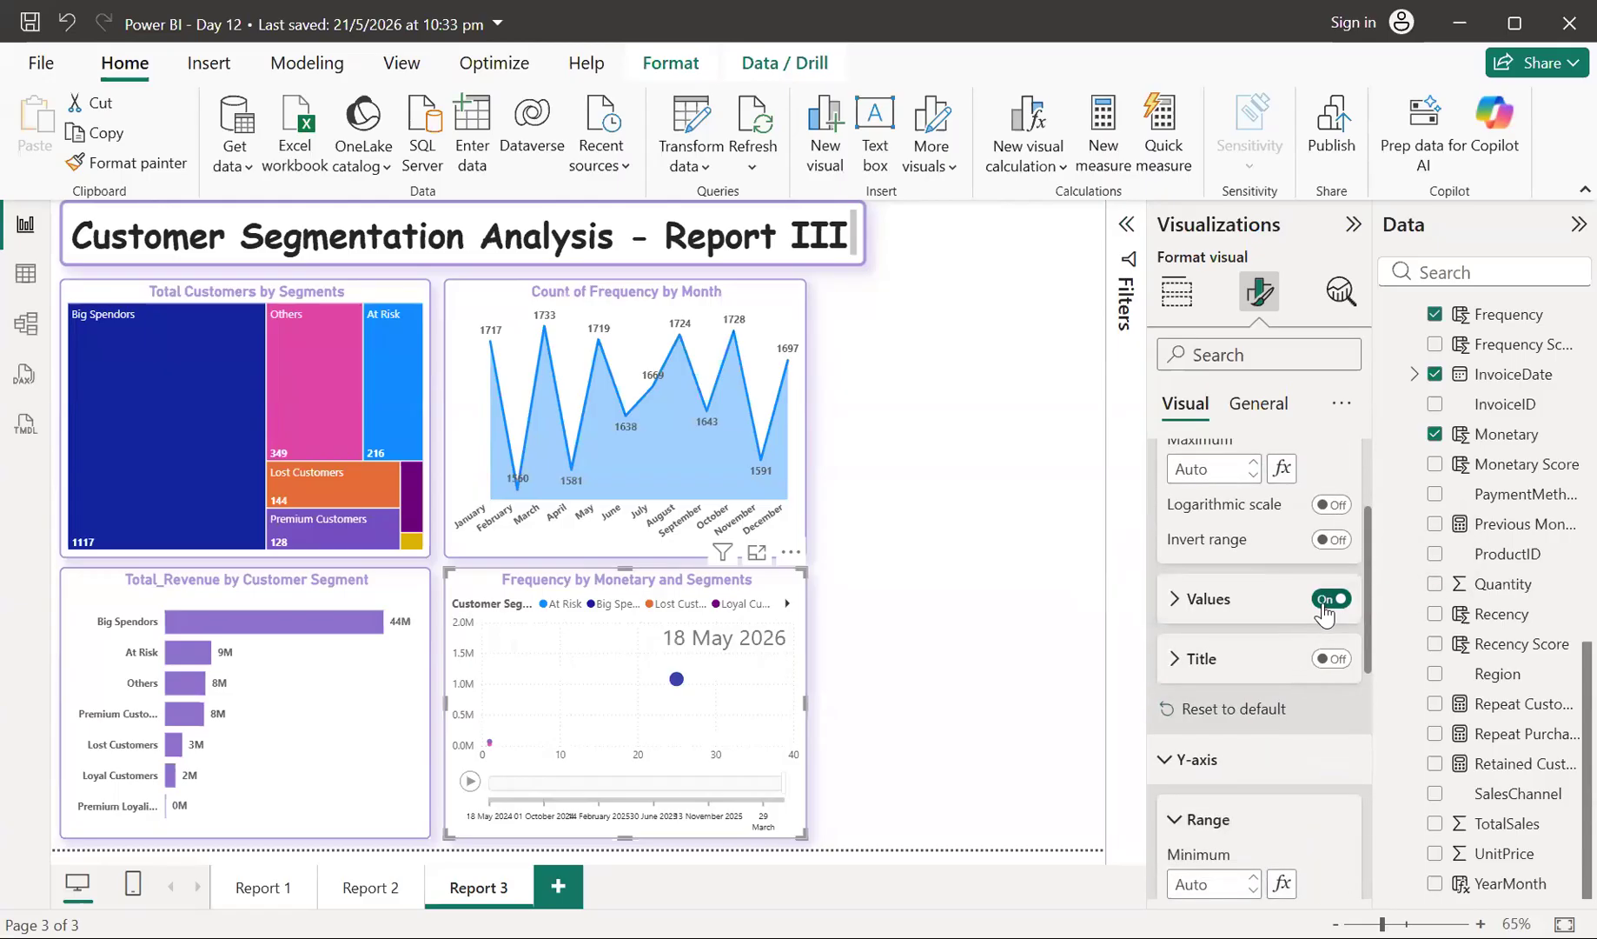
{"action": "left_click", "coordinate": [1324, 600]}
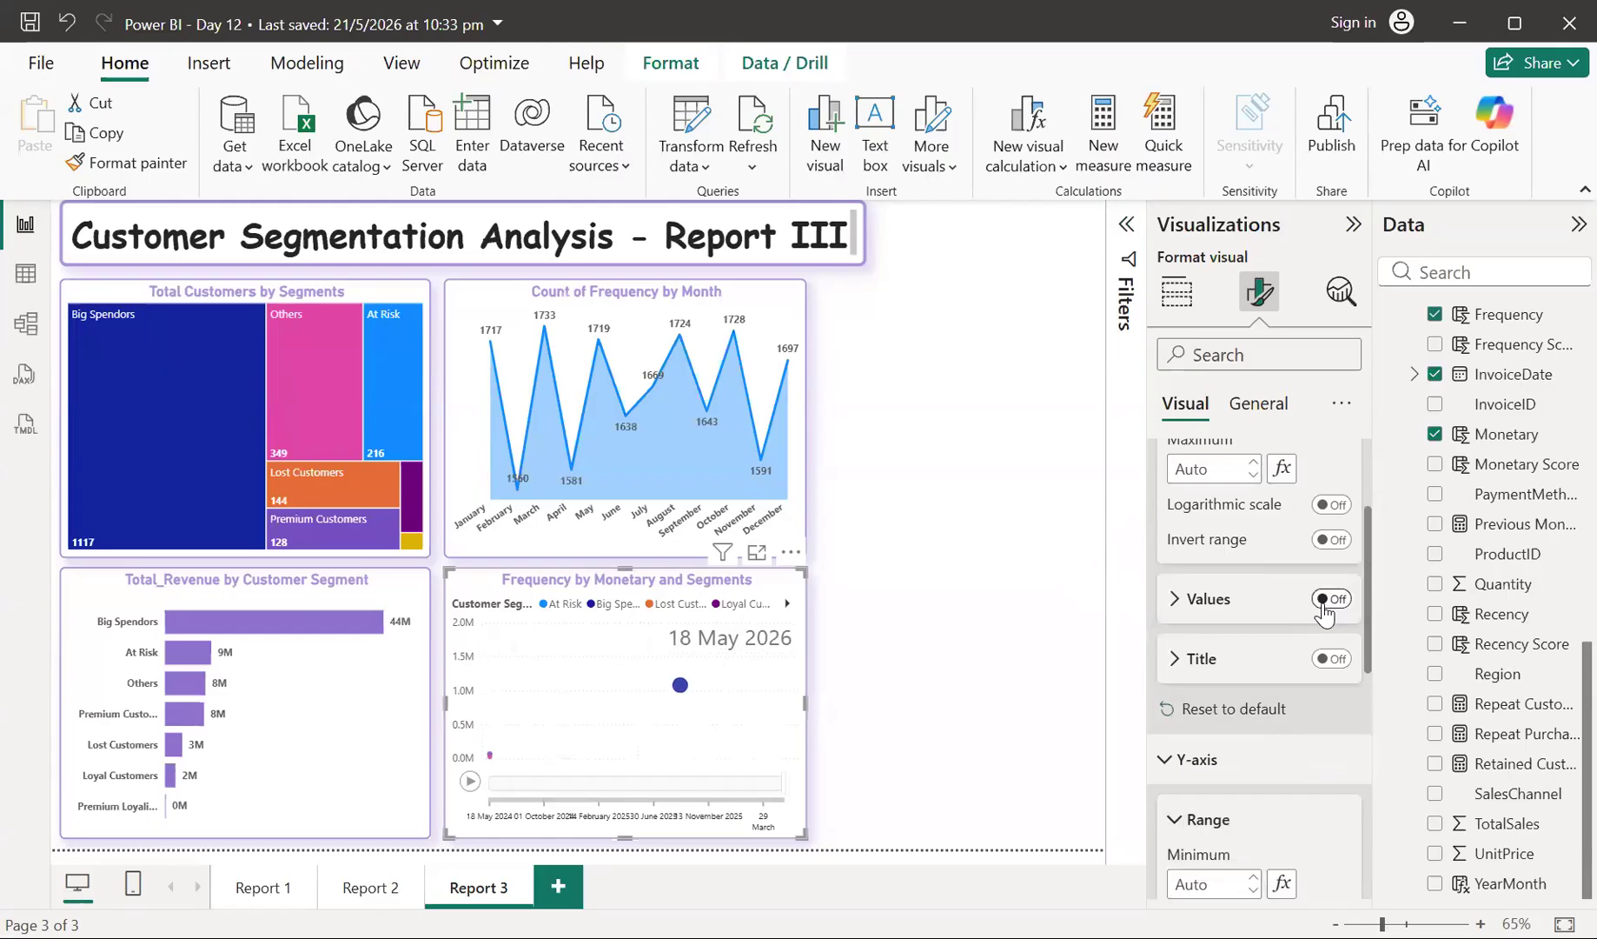
{"action": "left_click", "coordinate": [1333, 601]}
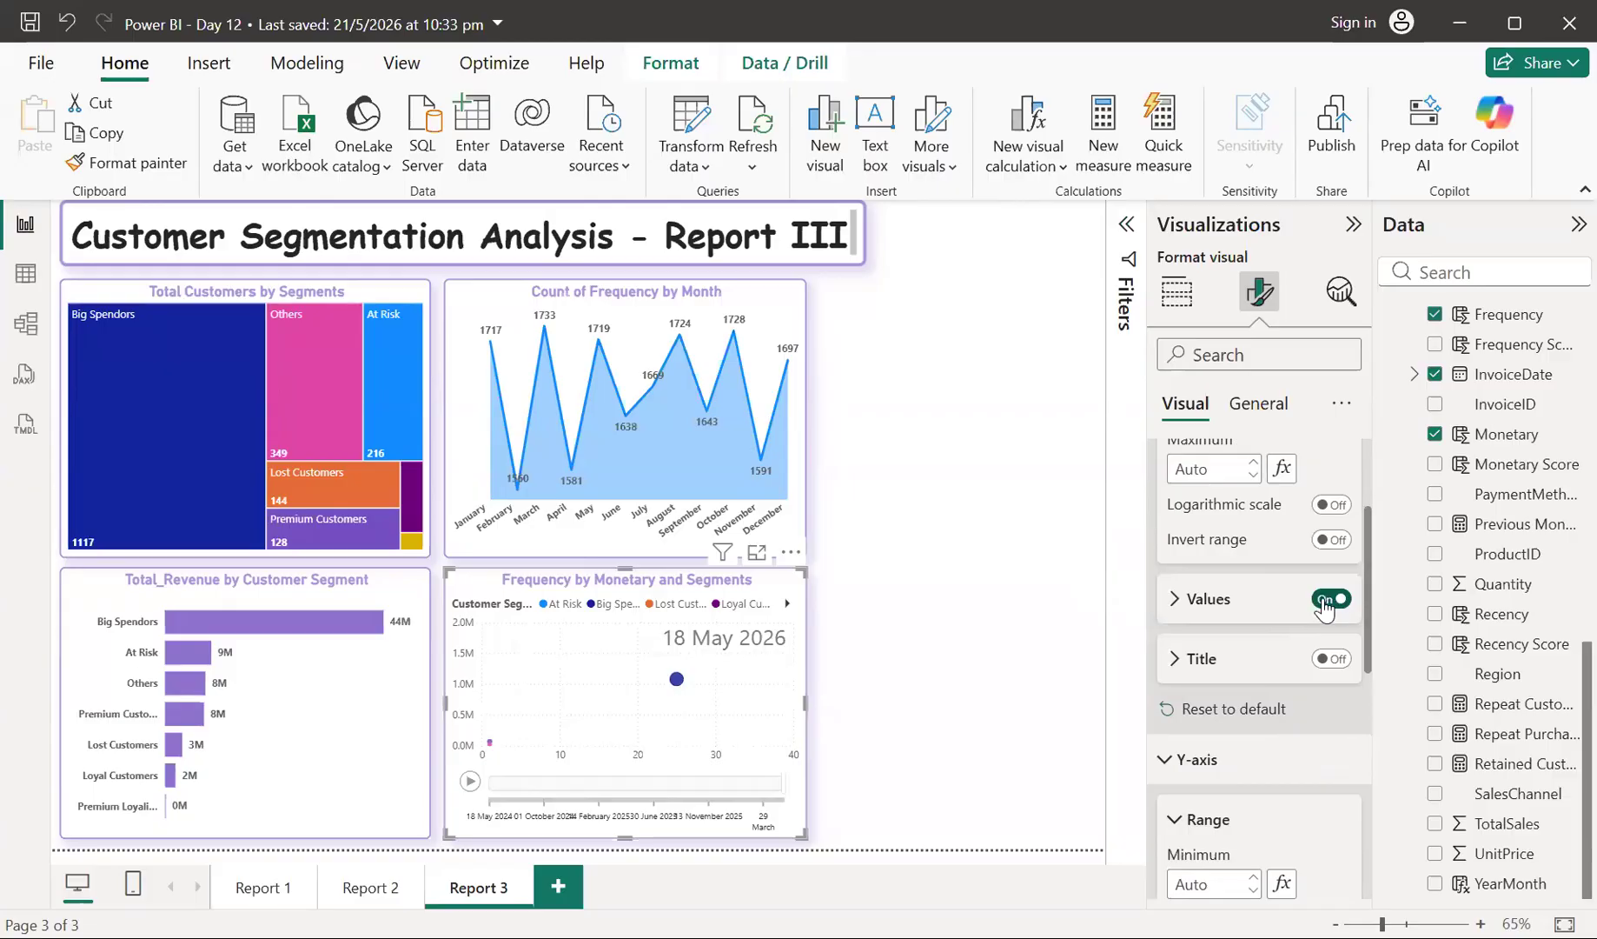
{"action": "left_click", "coordinate": [1325, 601]}
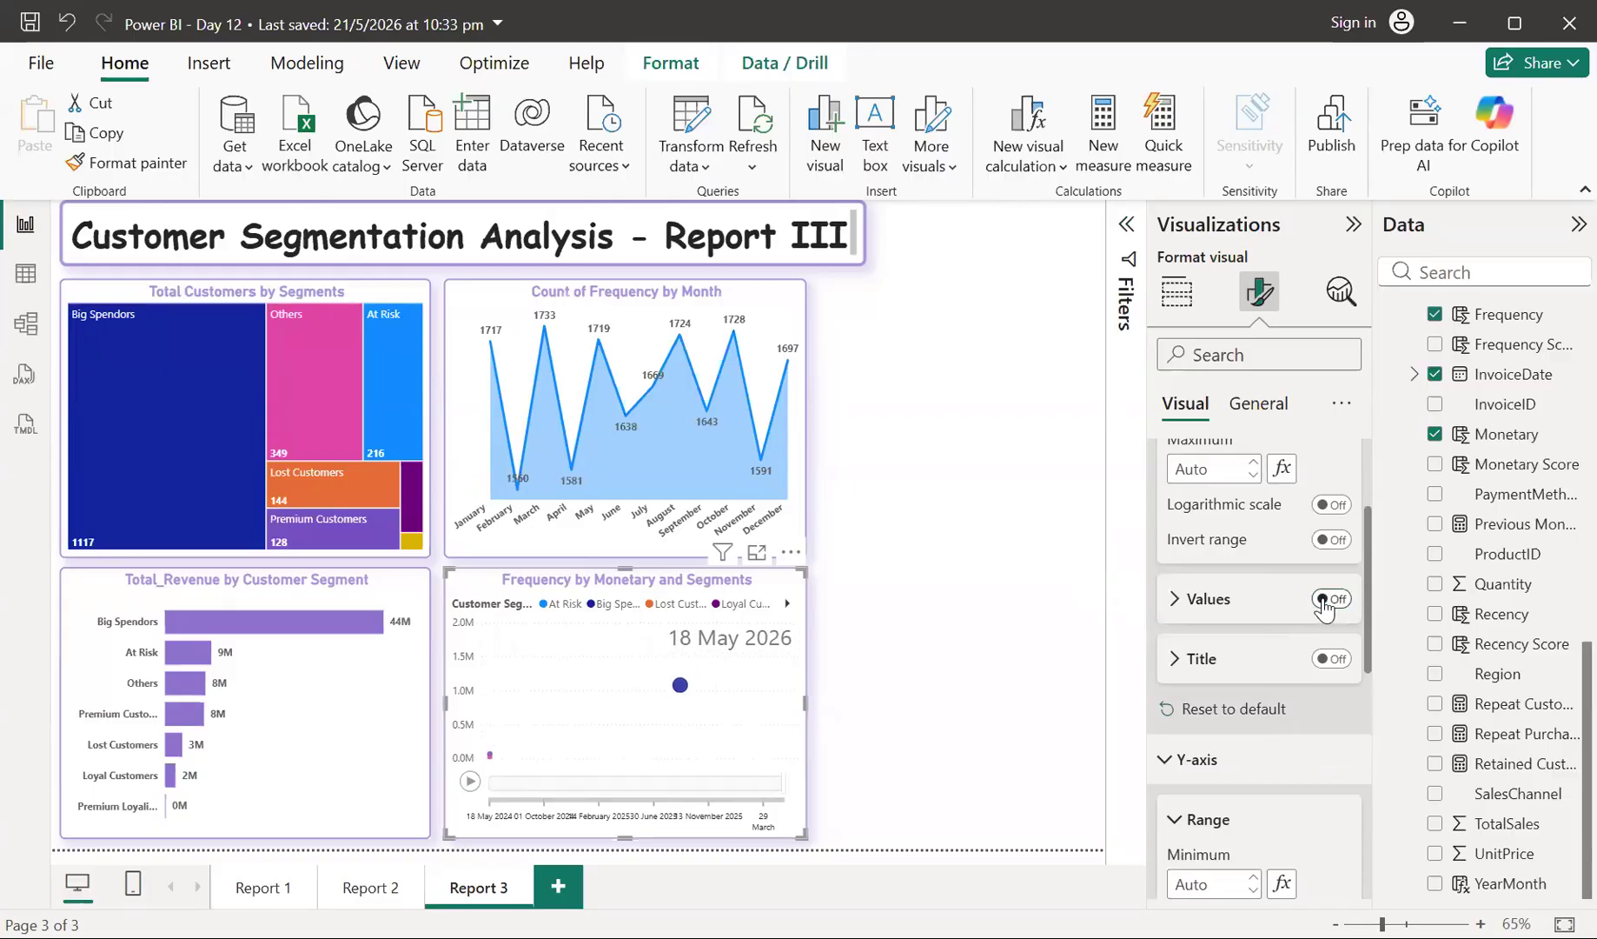
- Try the scatter chart without its Y-axis values and switch them back on
{"action": "scroll", "coordinate": [1324, 608], "scroll_direction": "down", "scroll_amount": 5}
{"action": "left_click", "coordinate": [1327, 657]}
{"action": "left_click", "coordinate": [1324, 659]}
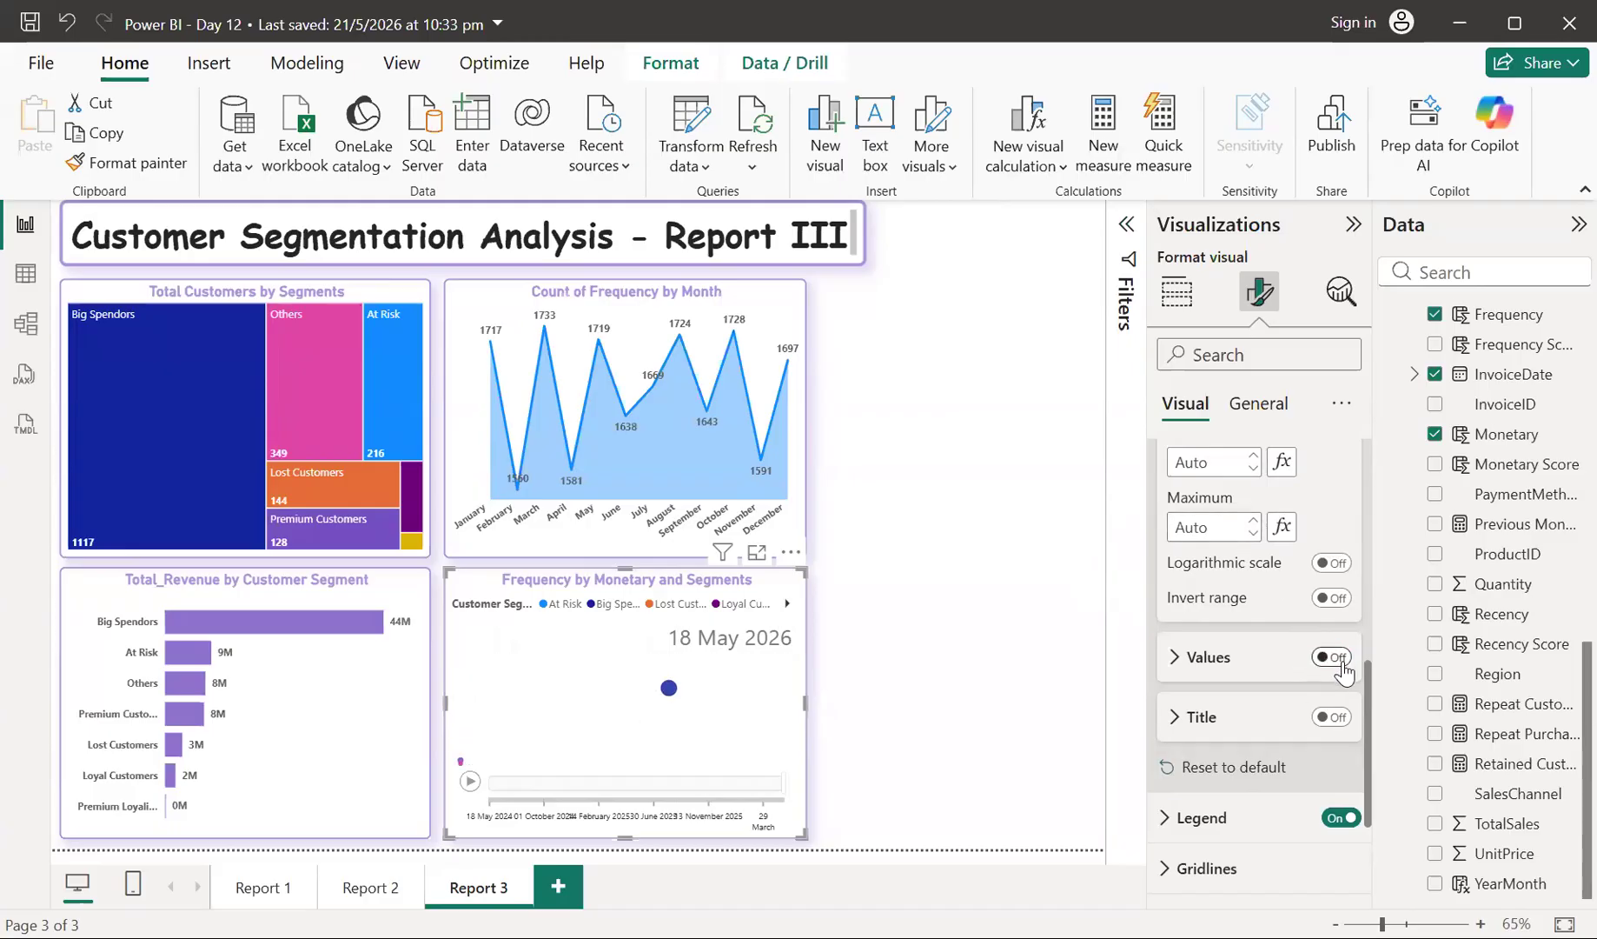
- Look through the fields of the Customers and Transactions tables for data to use in another visual
{"action": "left_click", "coordinate": [1177, 292]}
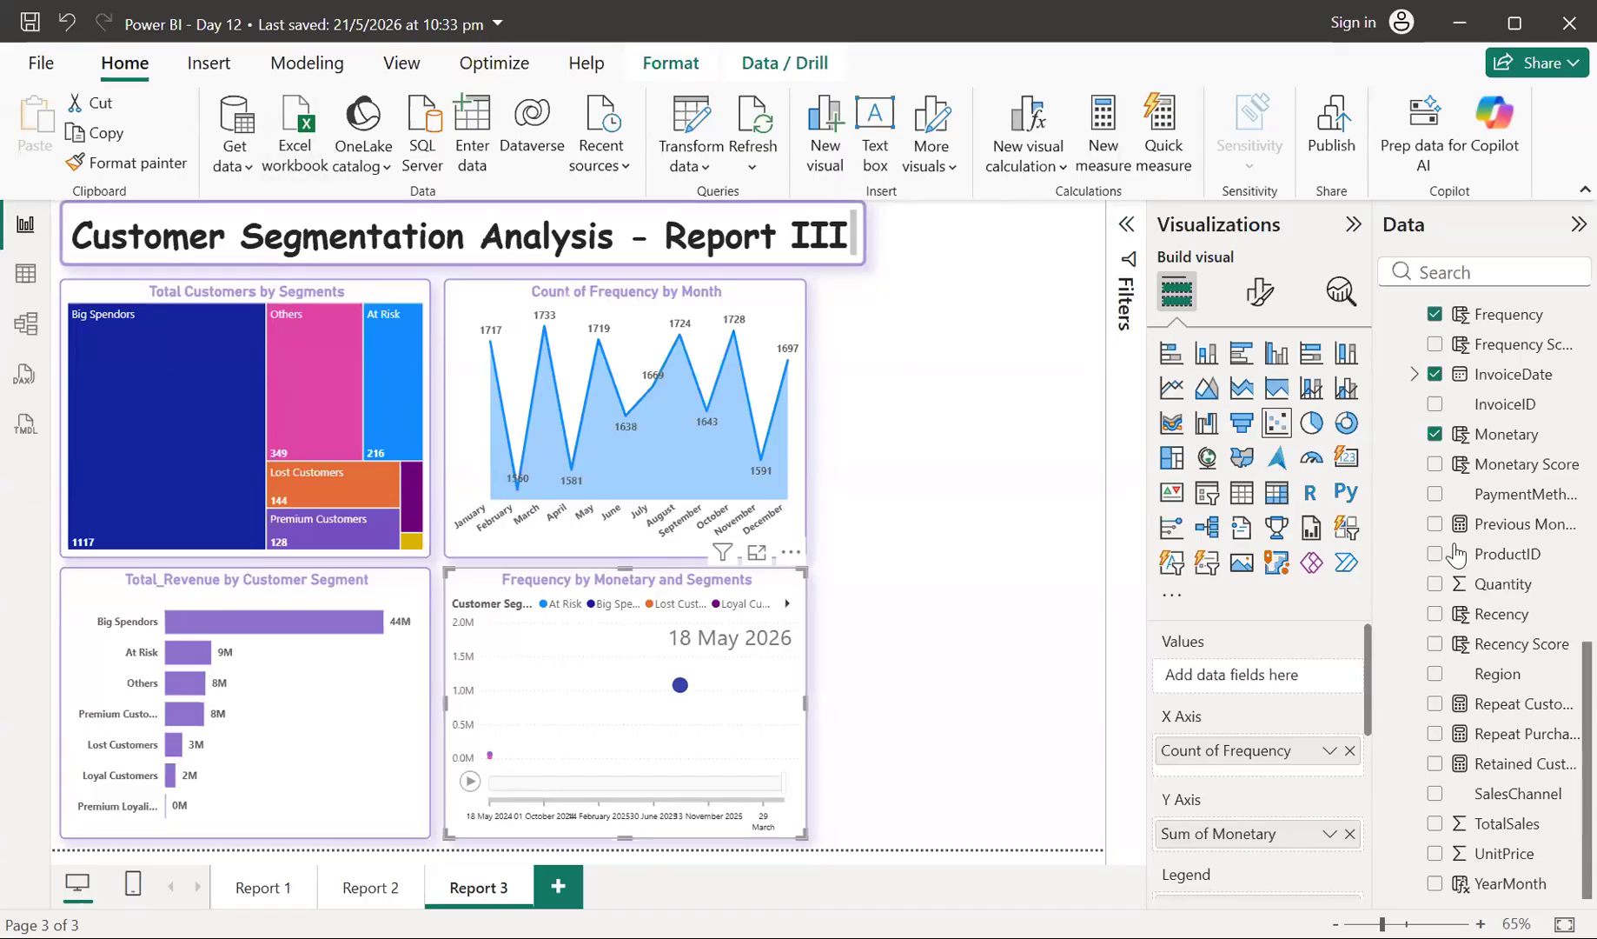
{"action": "scroll", "coordinate": [1510, 619], "scroll_direction": "up", "scroll_amount": 2}
{"action": "scroll", "coordinate": [1510, 619], "scroll_direction": "up", "scroll_amount": 6}
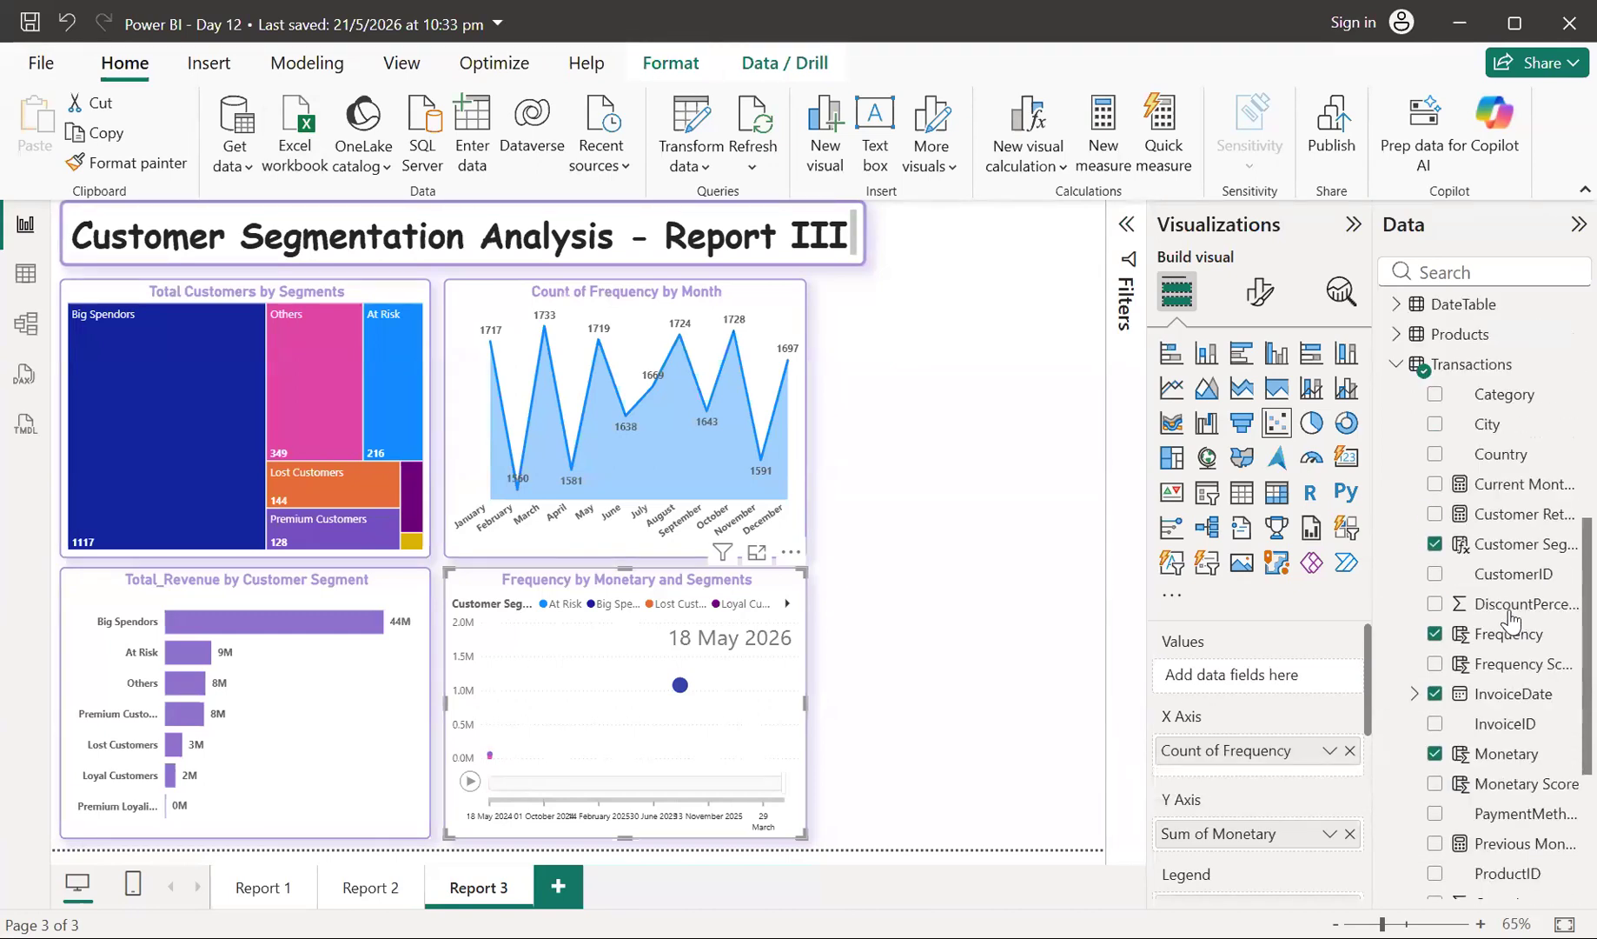
{"action": "scroll", "coordinate": [1510, 619], "scroll_direction": "up", "scroll_amount": 1}
{"action": "scroll", "coordinate": [1511, 619], "scroll_direction": "up", "scroll_amount": 3}
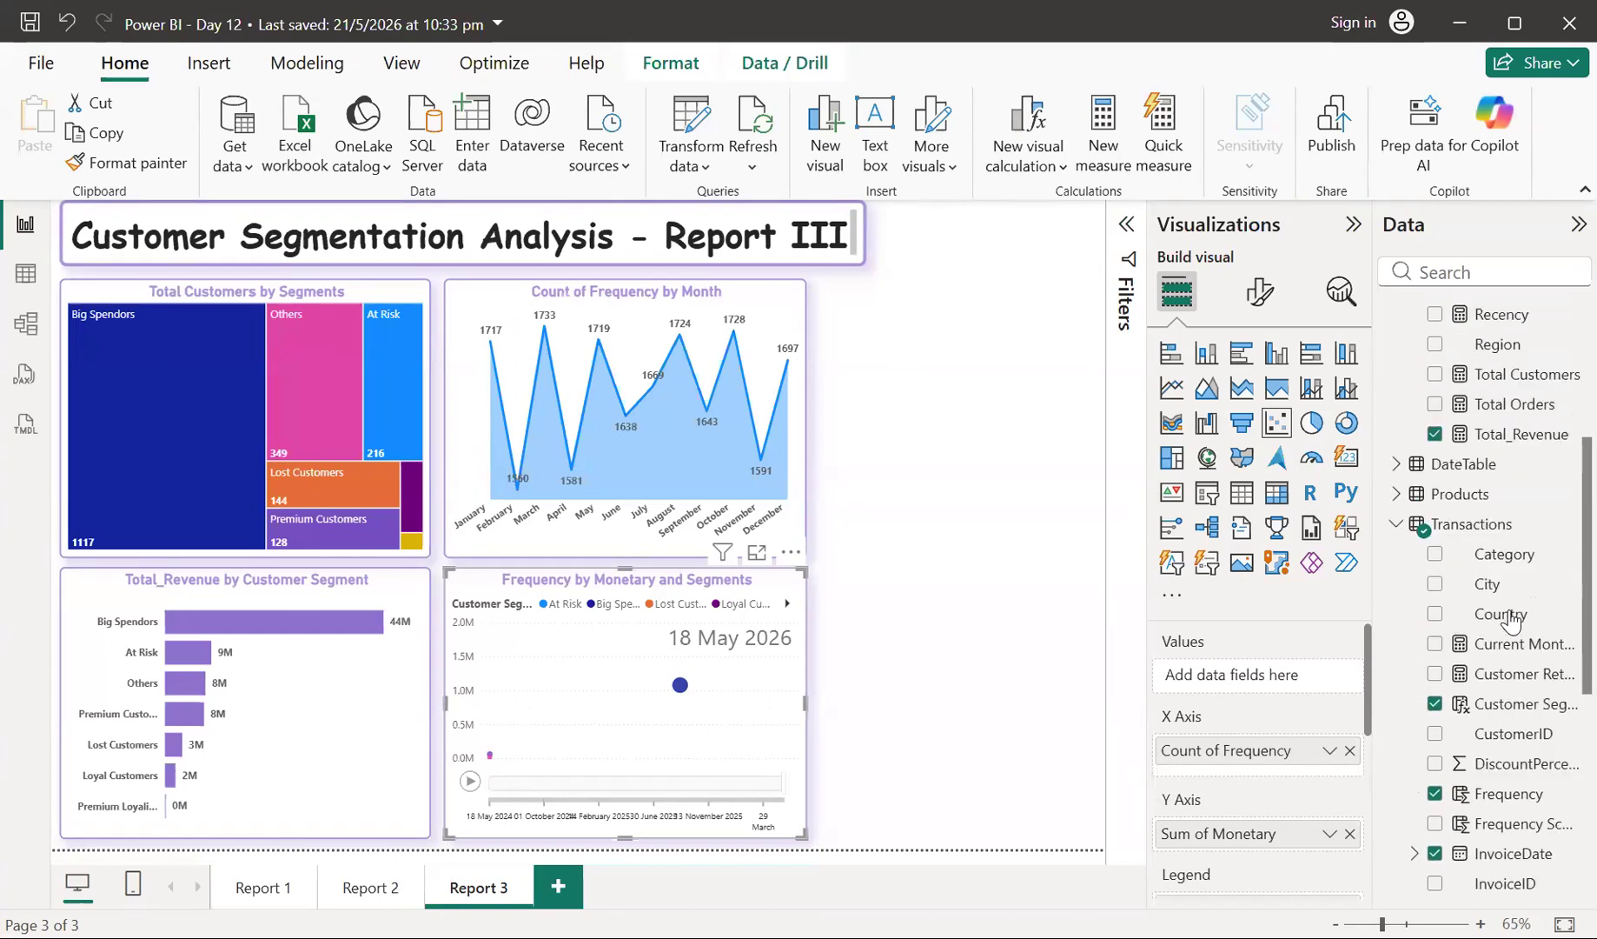
{"action": "scroll", "coordinate": [1510, 619], "scroll_direction": "up", "scroll_amount": 2}
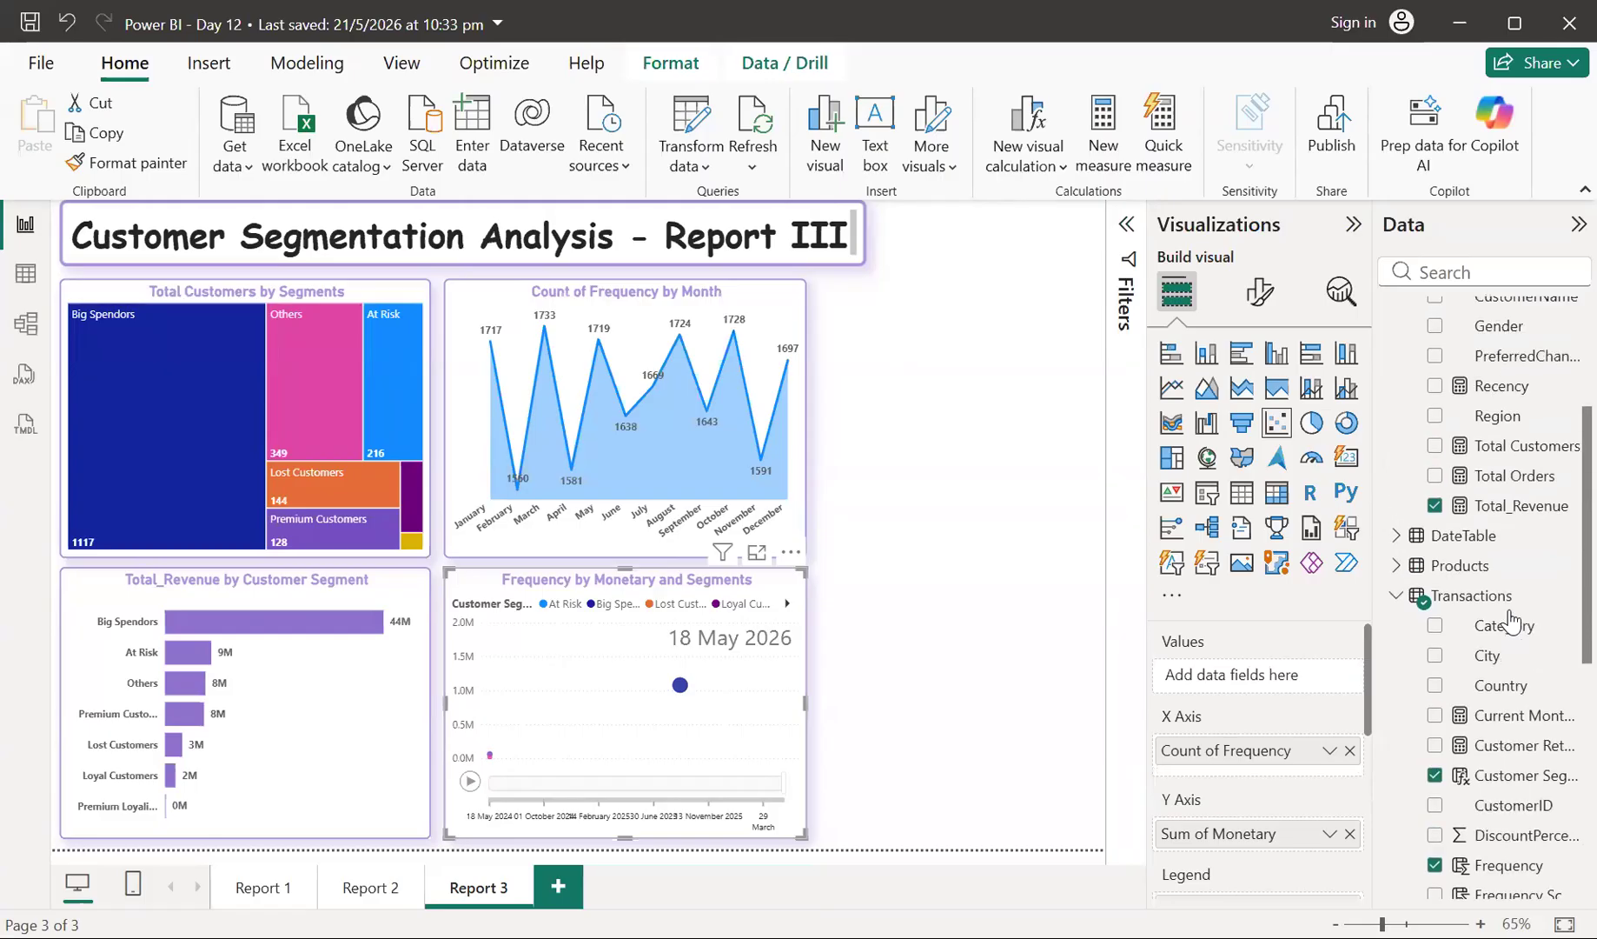
{"action": "scroll", "coordinate": [1510, 619], "scroll_direction": "up", "scroll_amount": 3}
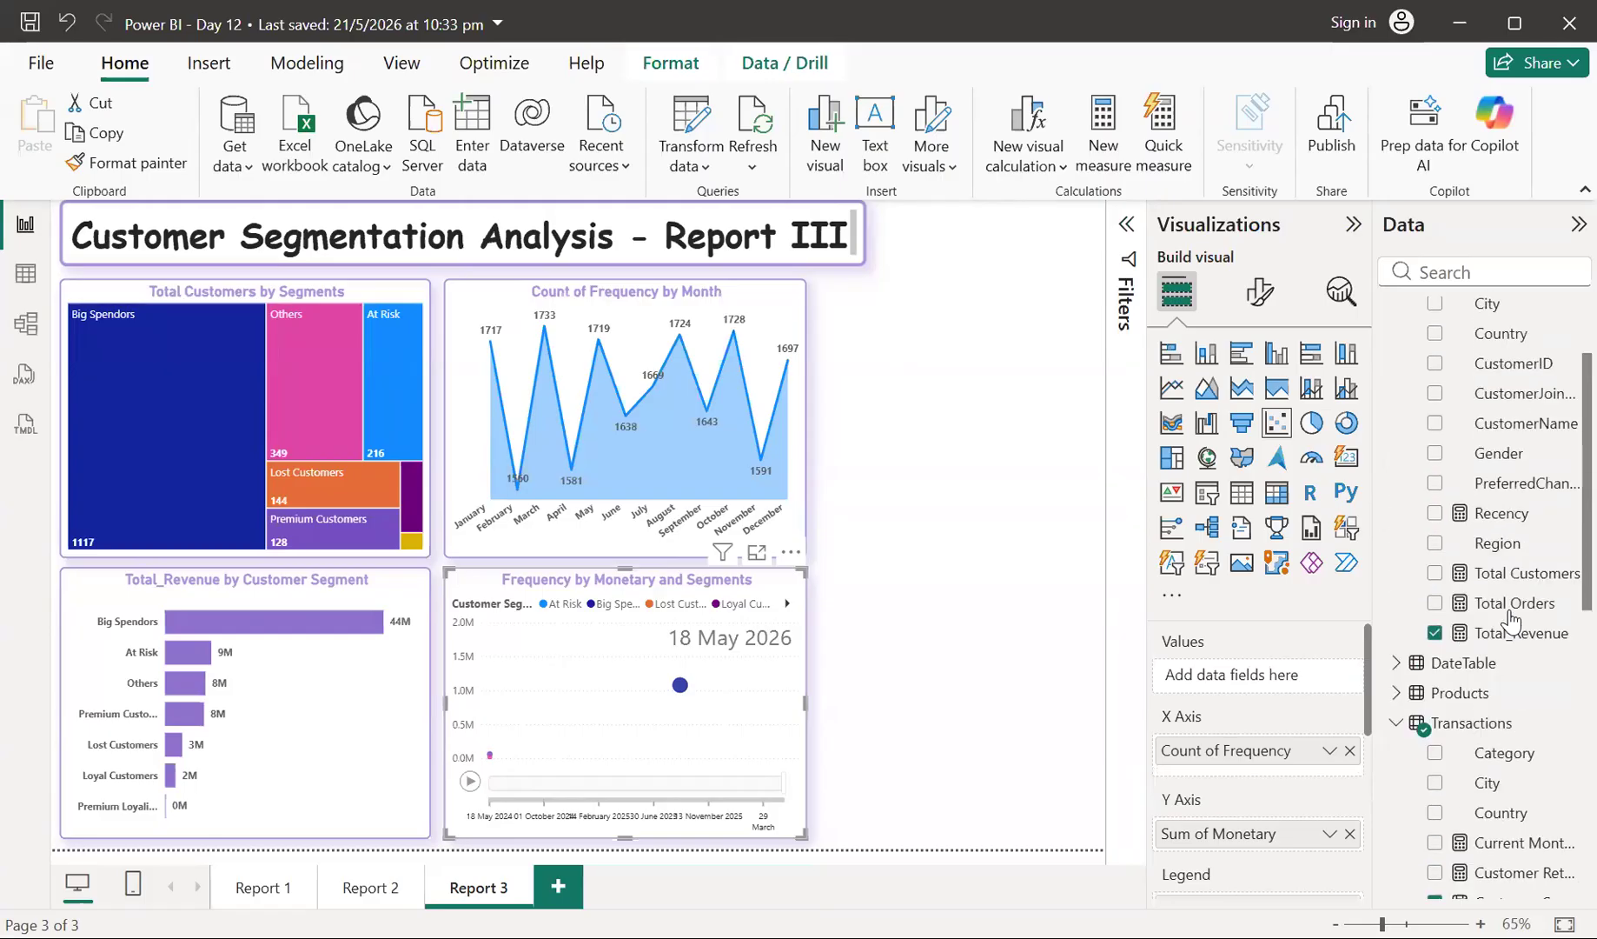
{"action": "scroll", "coordinate": [1511, 619], "scroll_direction": "up", "scroll_amount": 1}
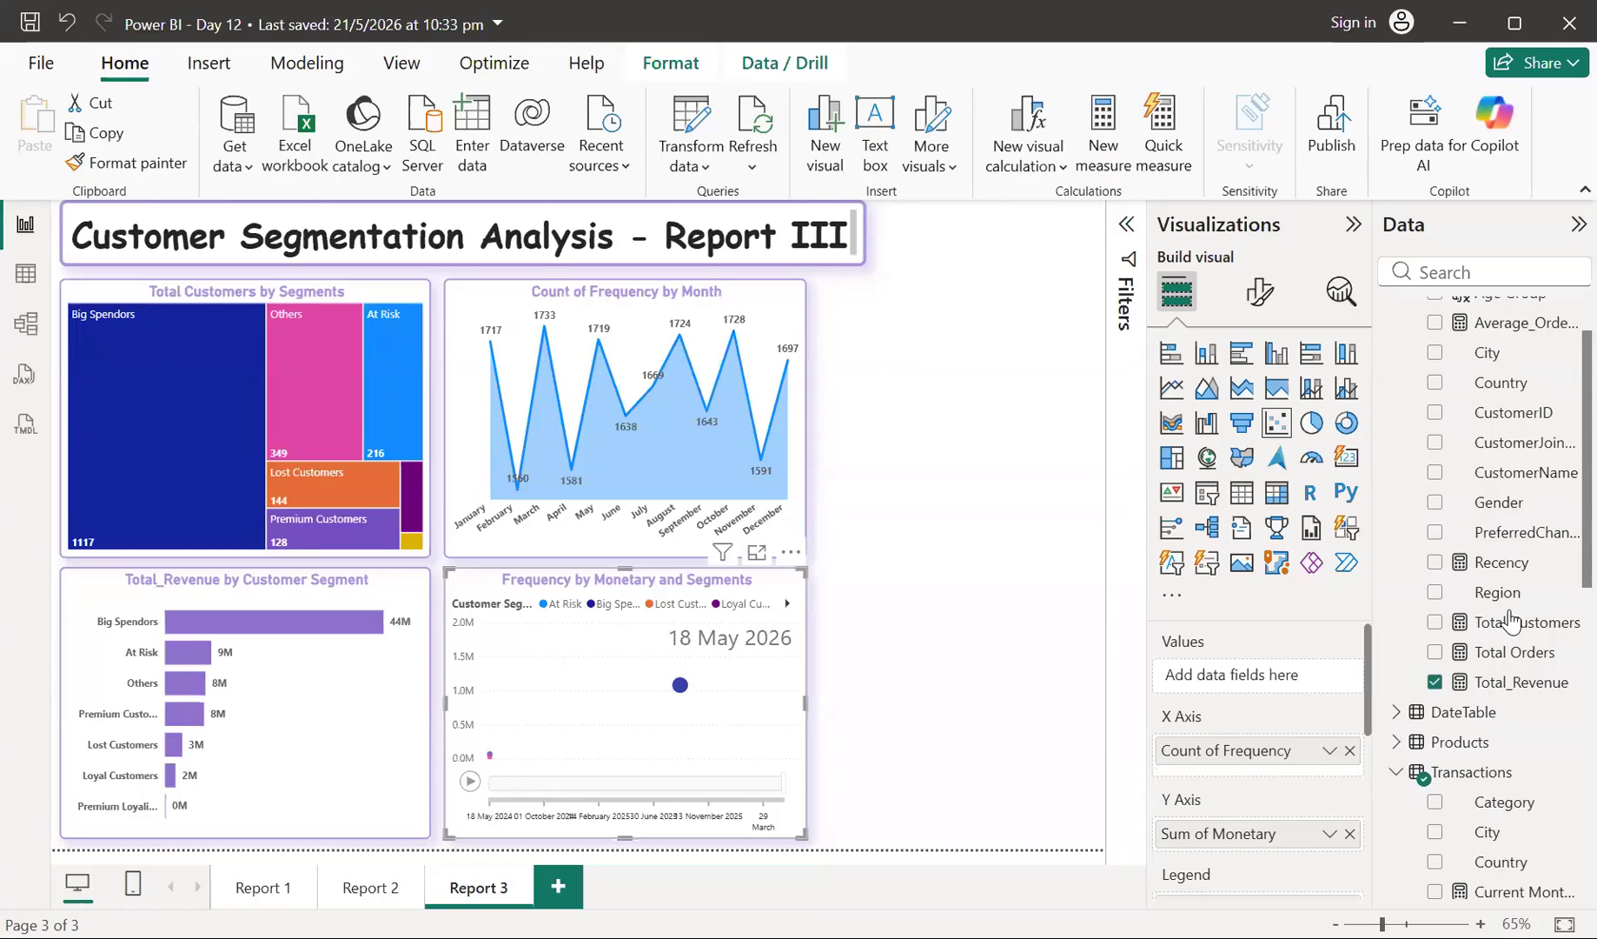
{"action": "scroll", "coordinate": [1511, 619], "scroll_direction": "up", "scroll_amount": 2}
{"action": "scroll", "coordinate": [1510, 619], "scroll_direction": "up", "scroll_amount": 1}
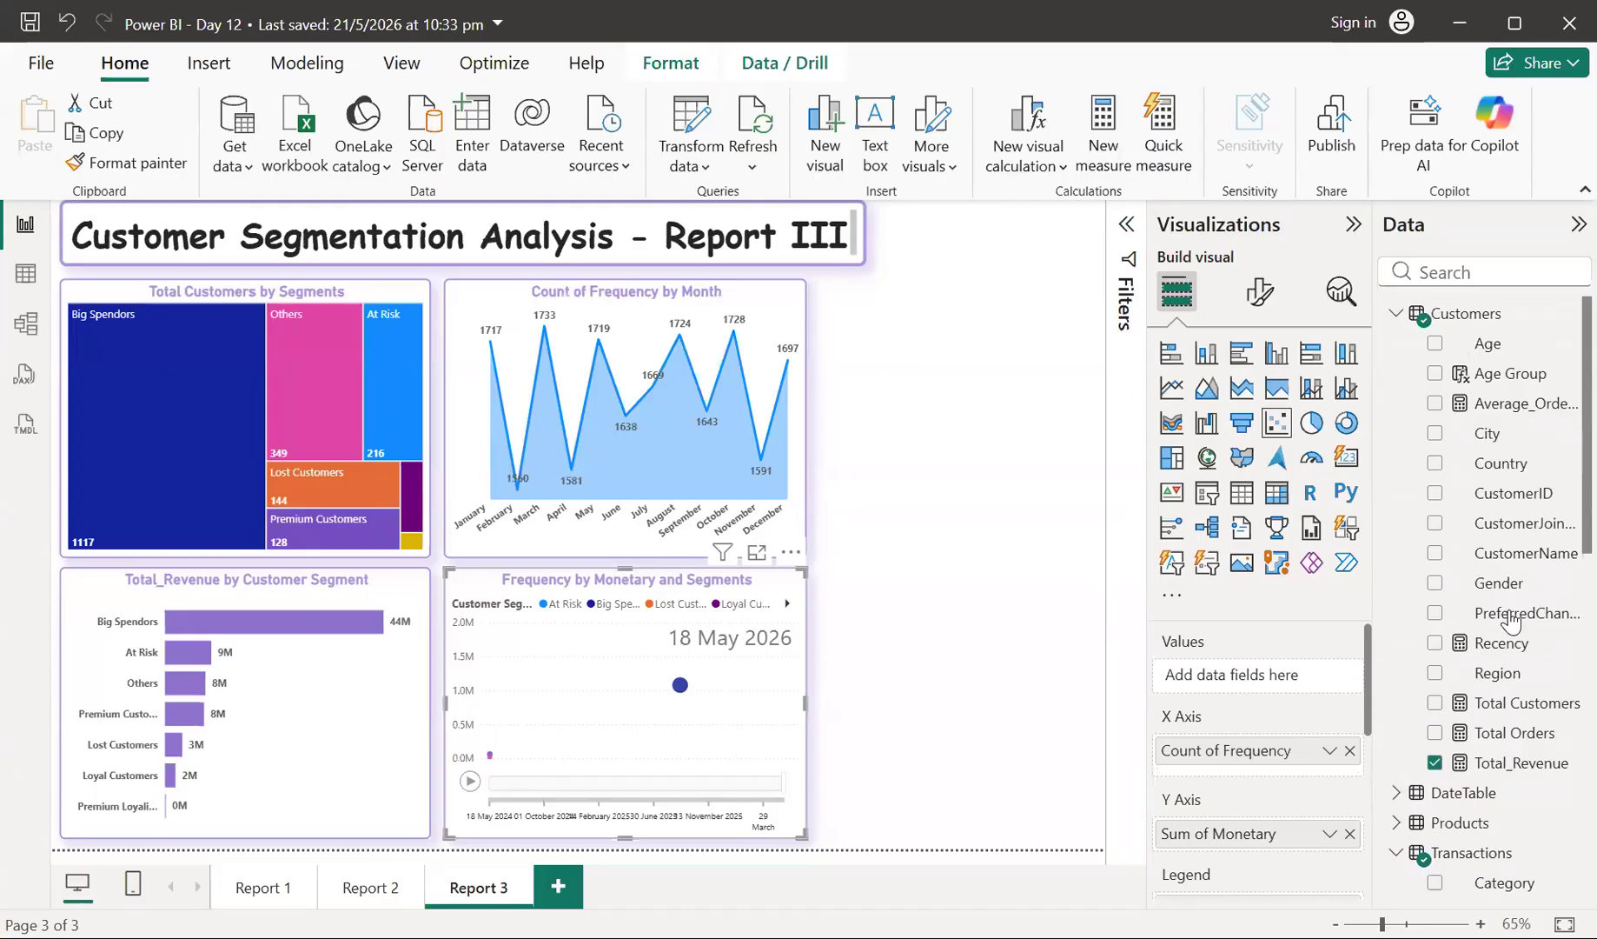
{"action": "scroll", "coordinate": [1510, 619], "scroll_direction": "down", "scroll_amount": 6}
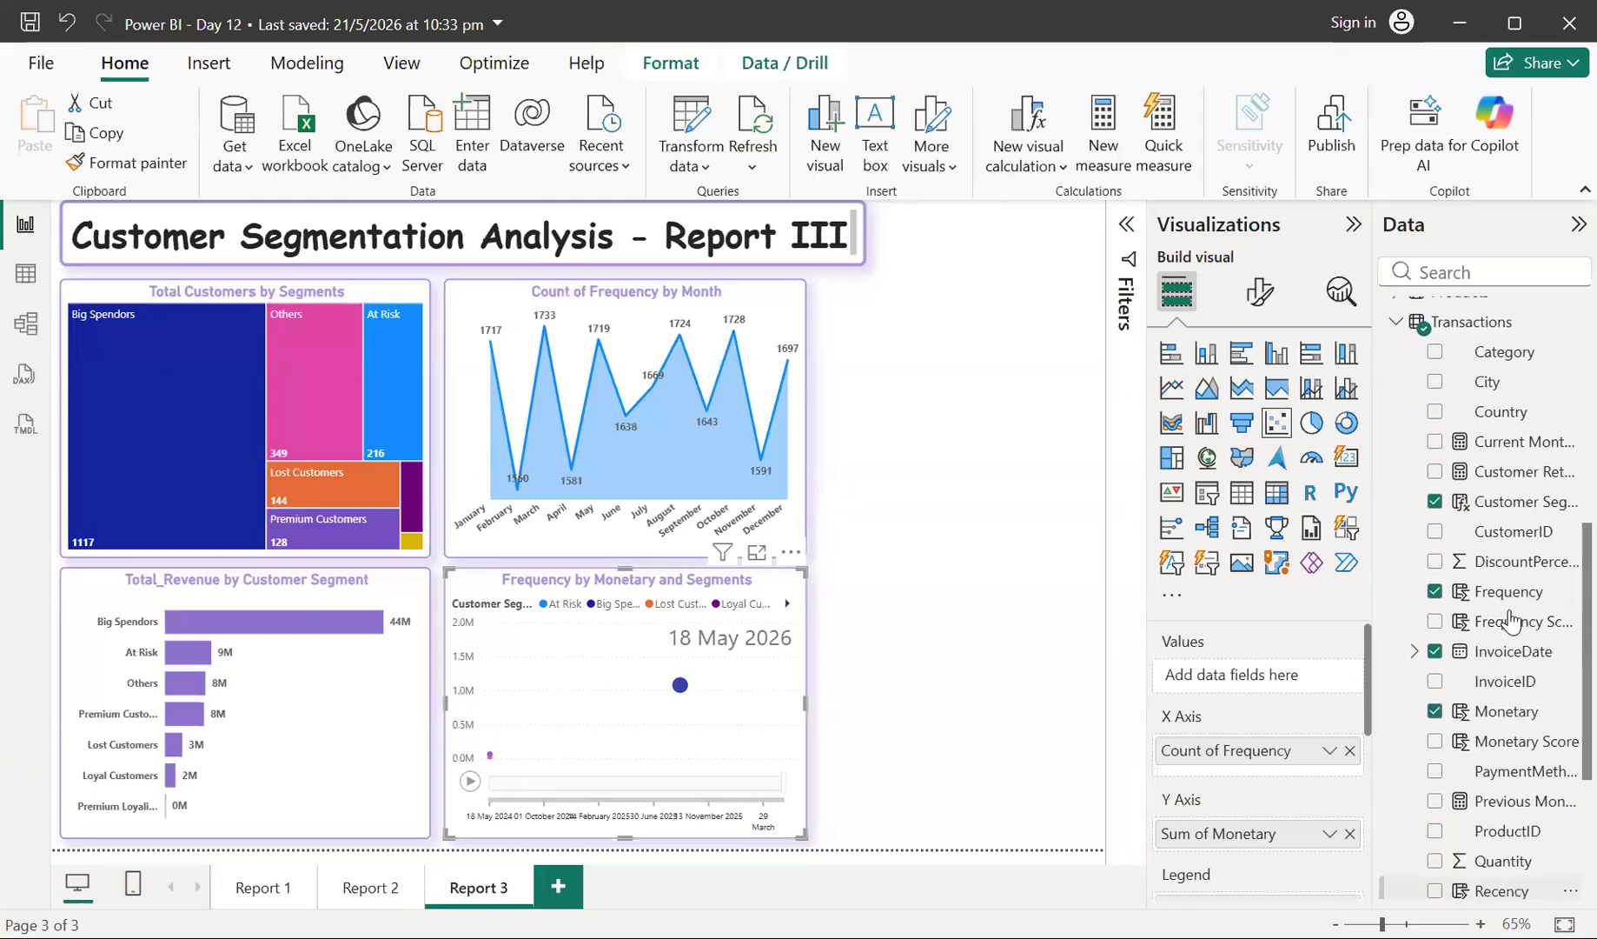
{"action": "scroll", "coordinate": [1510, 618], "scroll_direction": "down", "scroll_amount": 1}
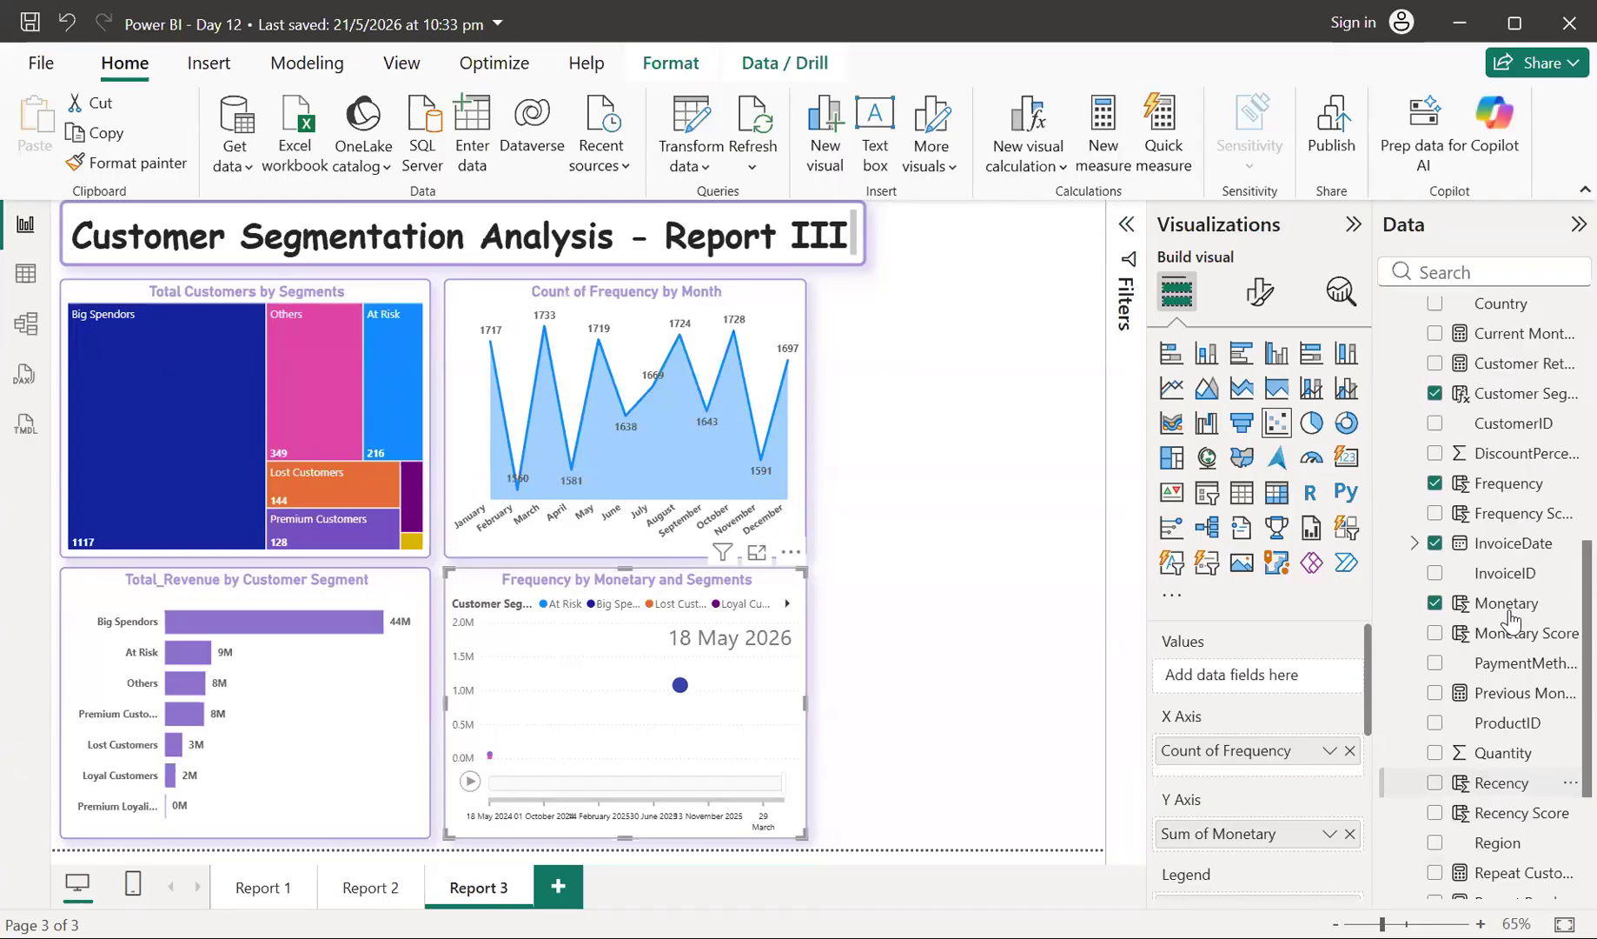
{"action": "scroll", "coordinate": [1510, 619], "scroll_direction": "down", "scroll_amount": 2}
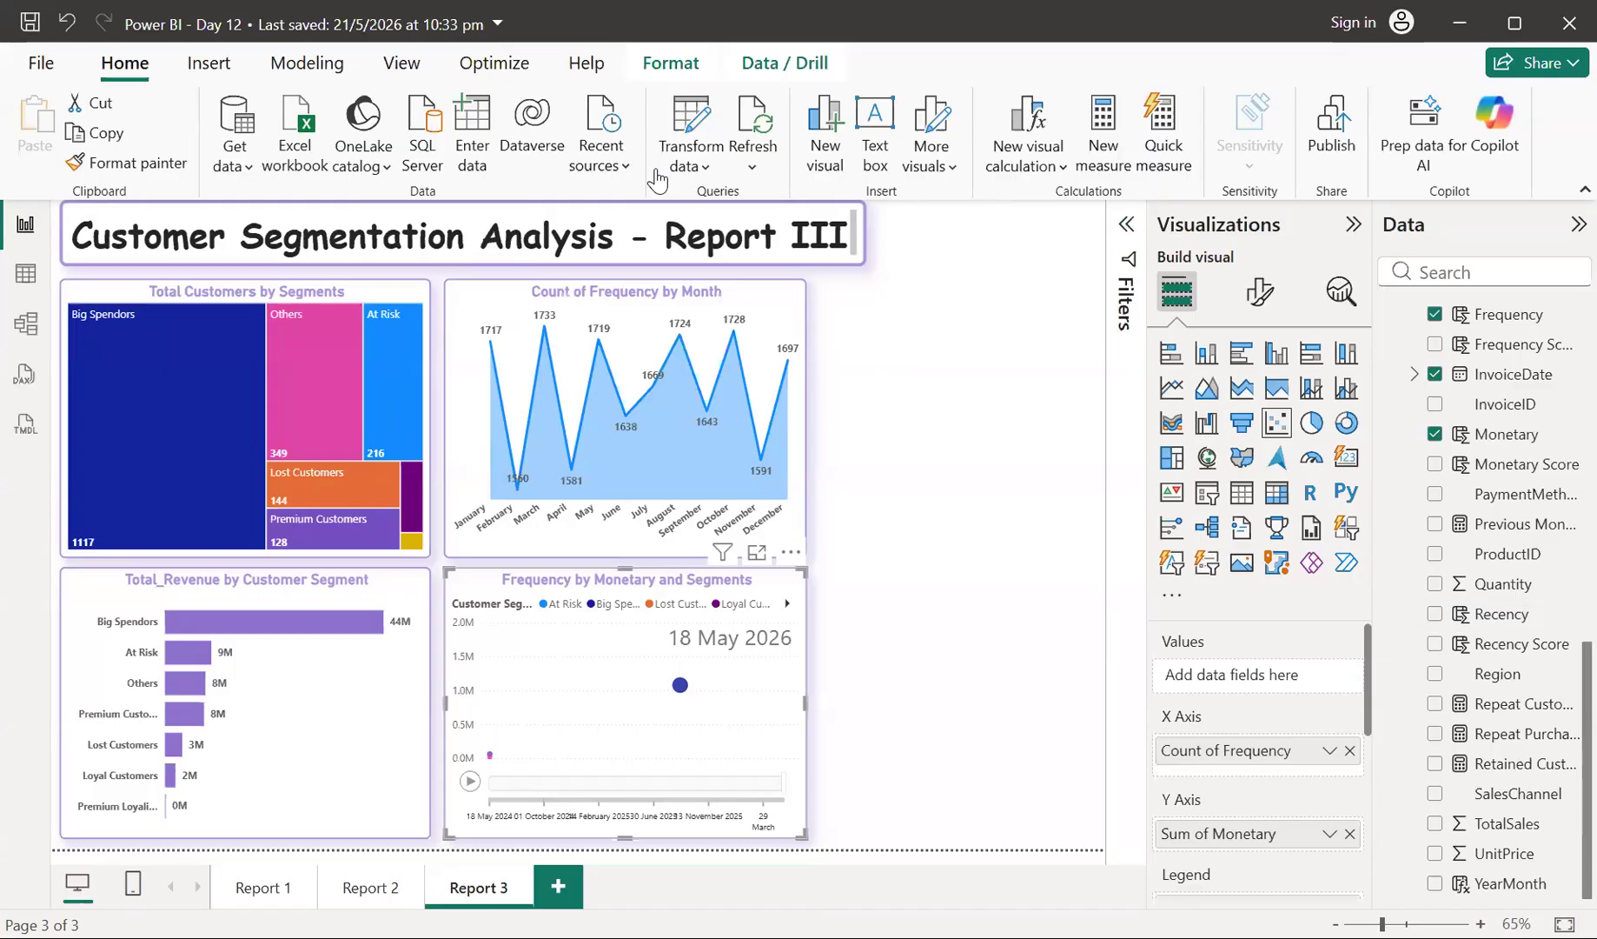
- Try converting the scatter chart to a funnel chart and undo the conversion
{"action": "left_click", "coordinate": [1242, 424]}
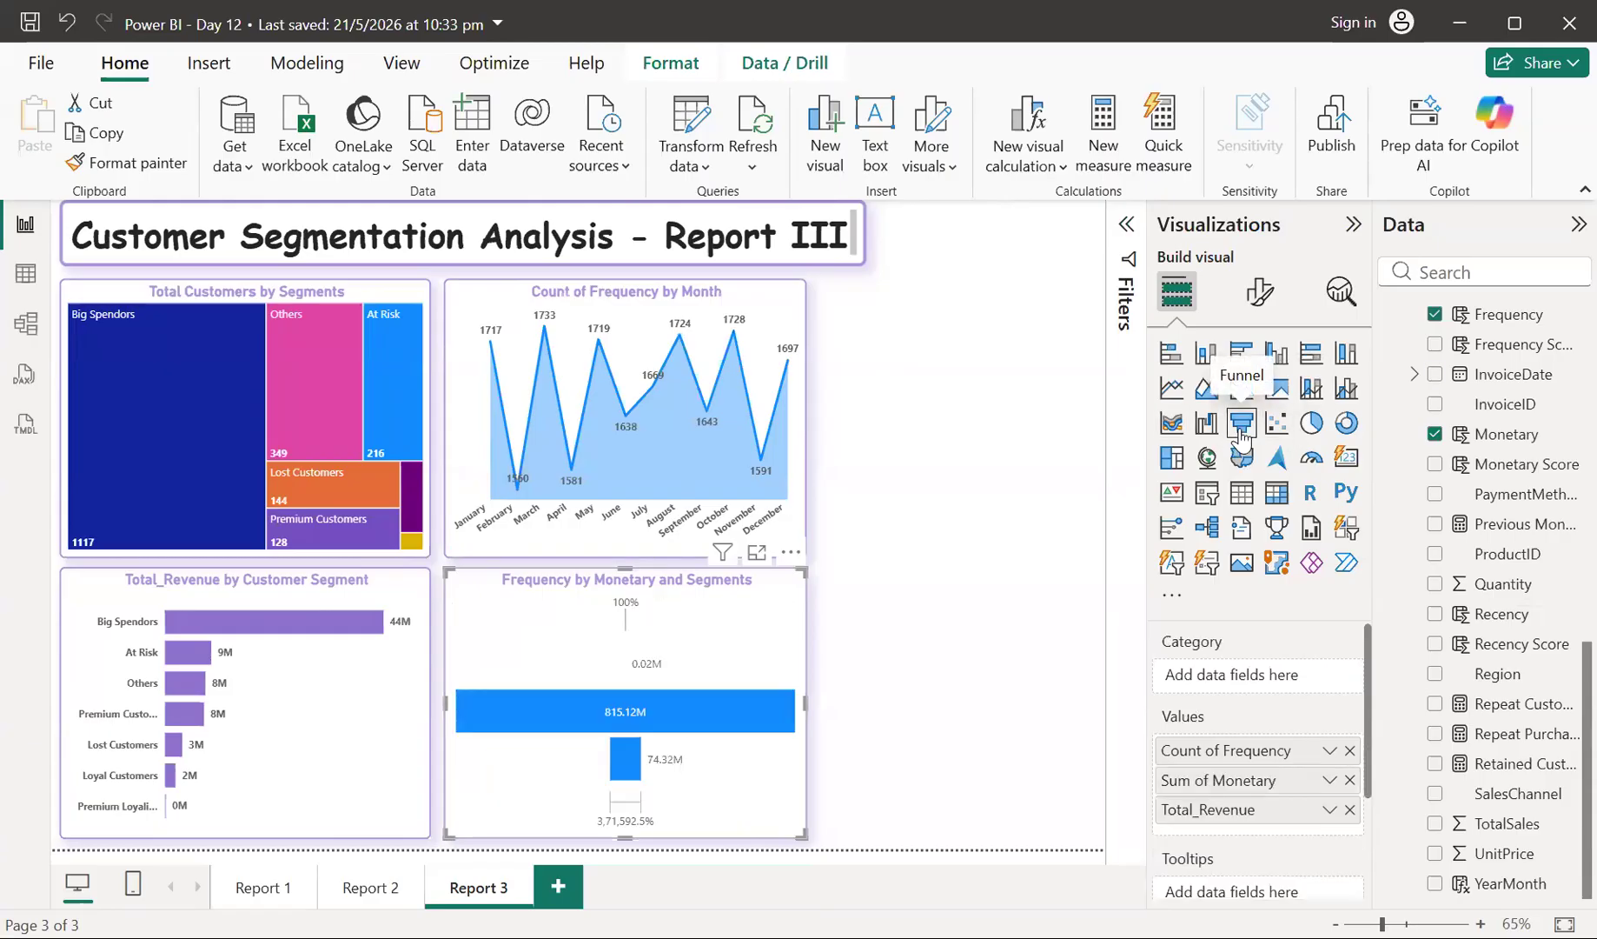
{"action": "key", "text": "ctrl+z"}
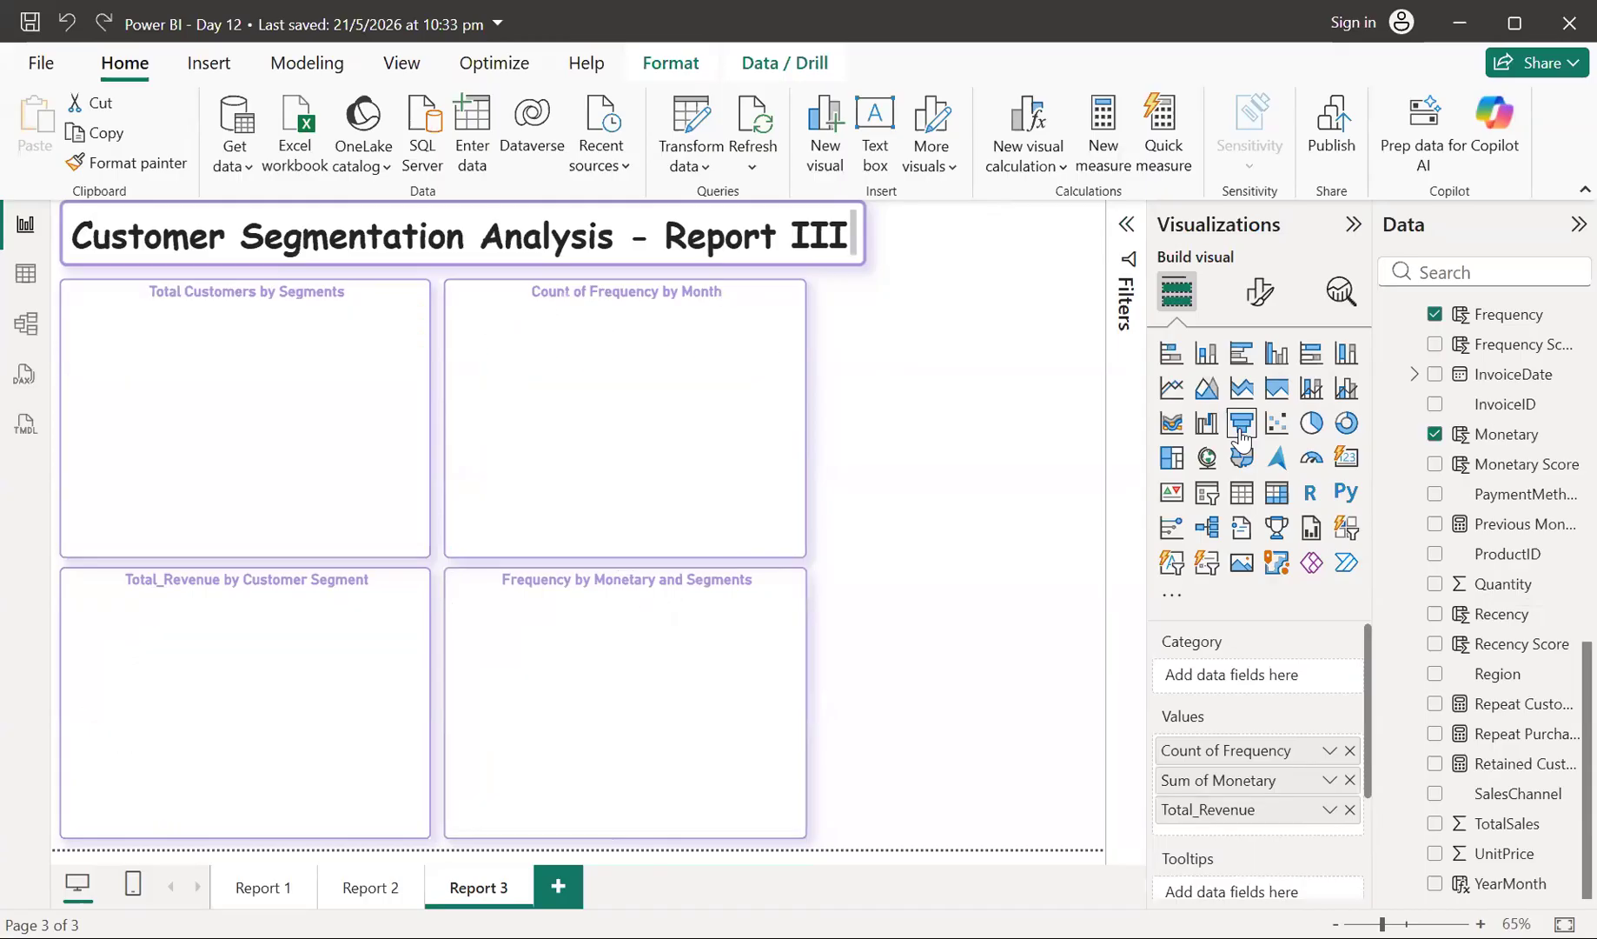
- With no visual selected, insert an empty funnel chart beside the Count of Frequency by Month chart
{"action": "left_click", "coordinate": [908, 544]}
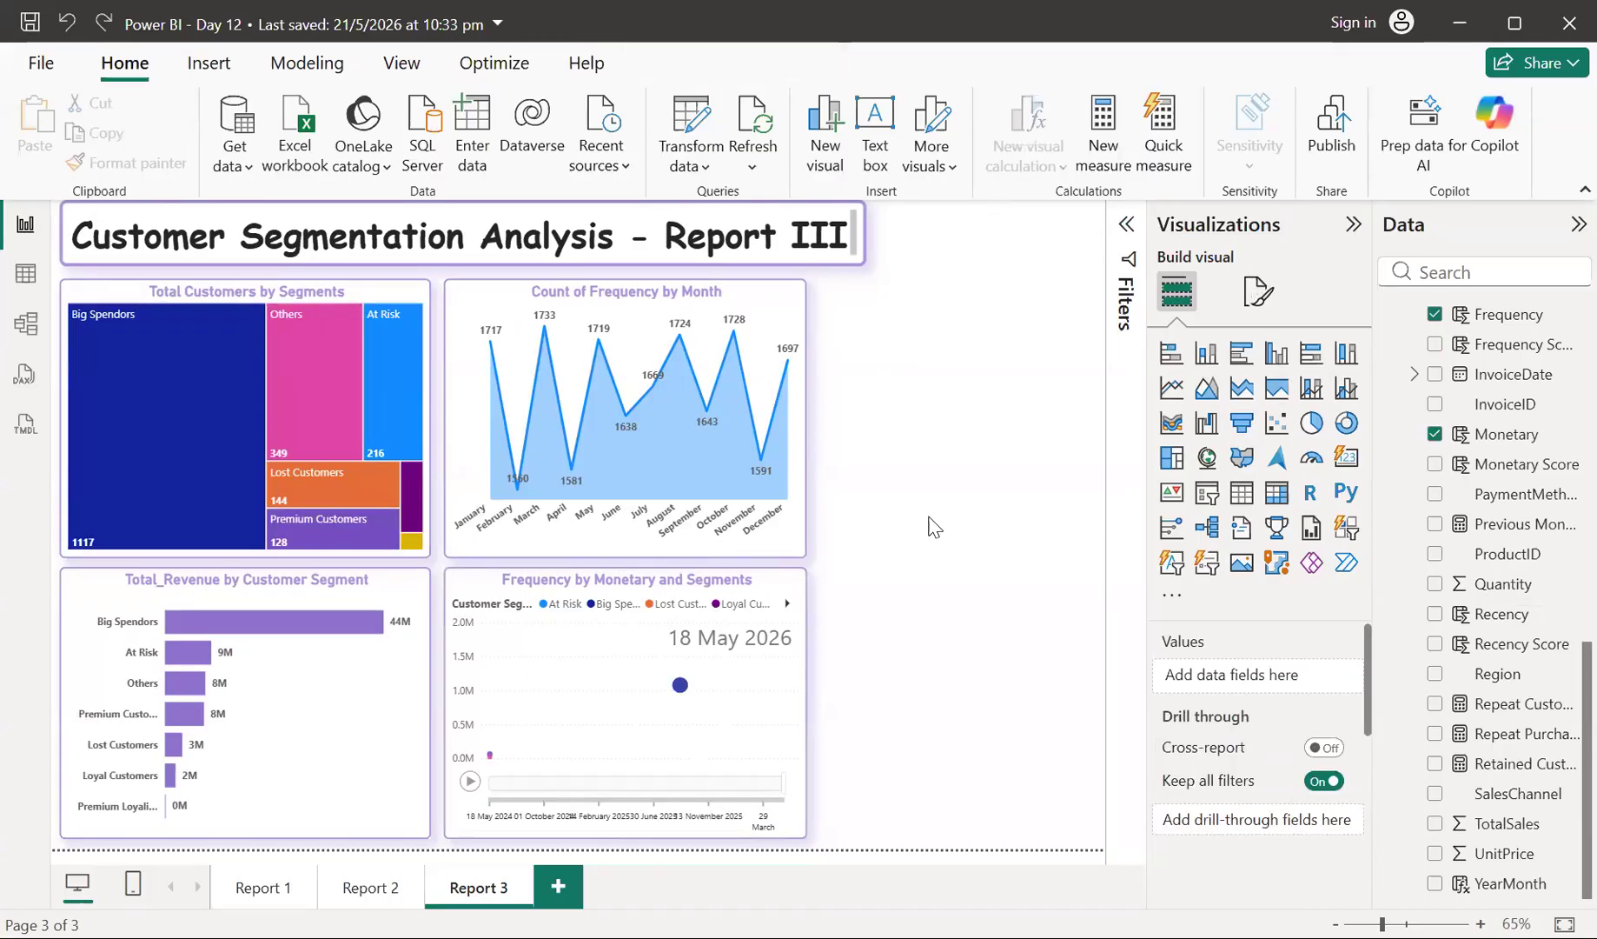
{"action": "left_click", "coordinate": [1237, 424]}
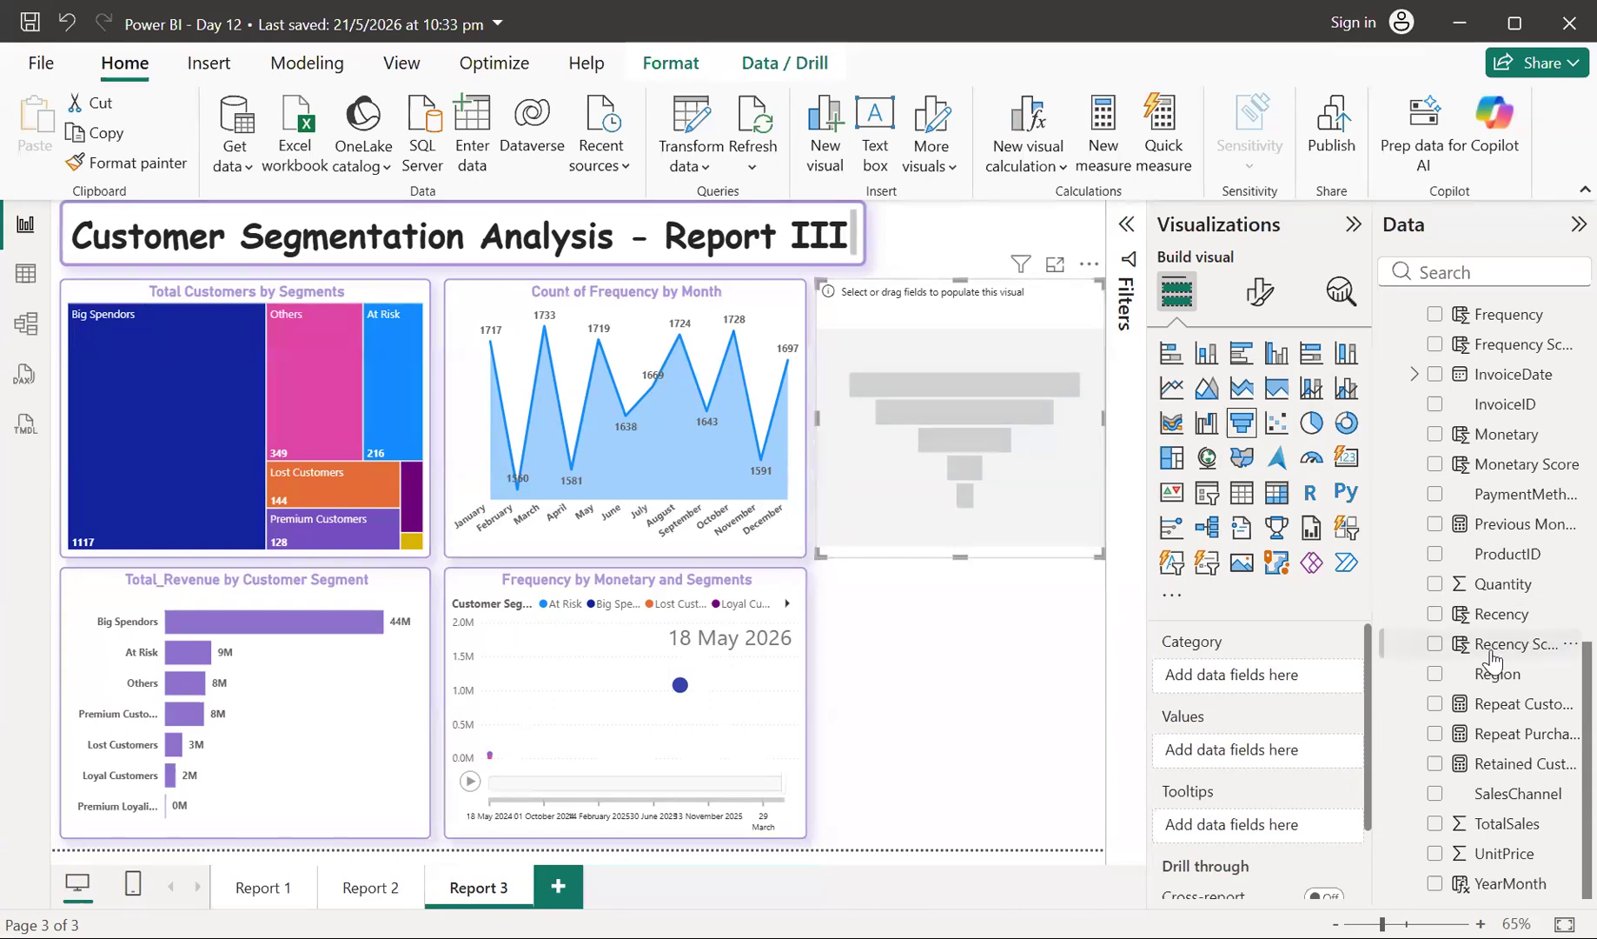
- Fill the empty funnel chart with Customer Segment as its category and Total Customers as its values
{"action": "scroll", "coordinate": [1492, 660], "scroll_direction": "up", "scroll_amount": 1}
{"action": "scroll", "coordinate": [1492, 660], "scroll_direction": "up", "scroll_amount": 5}
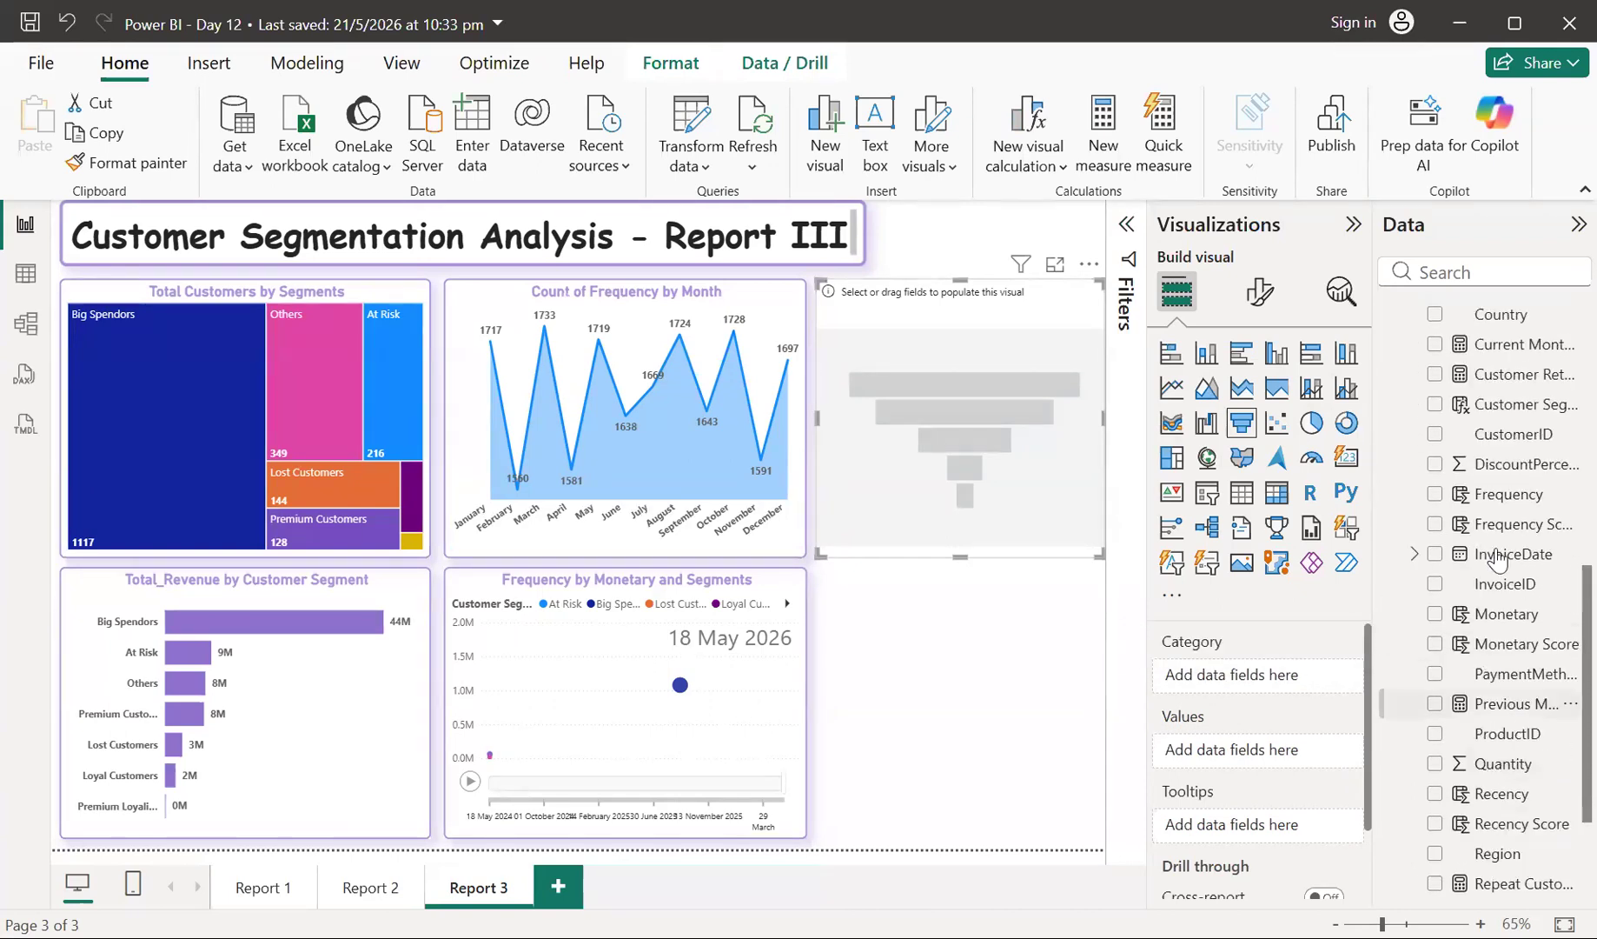
{"action": "left_click_drag", "start_coordinate": [1491, 425], "coordinate": [1237, 686]}
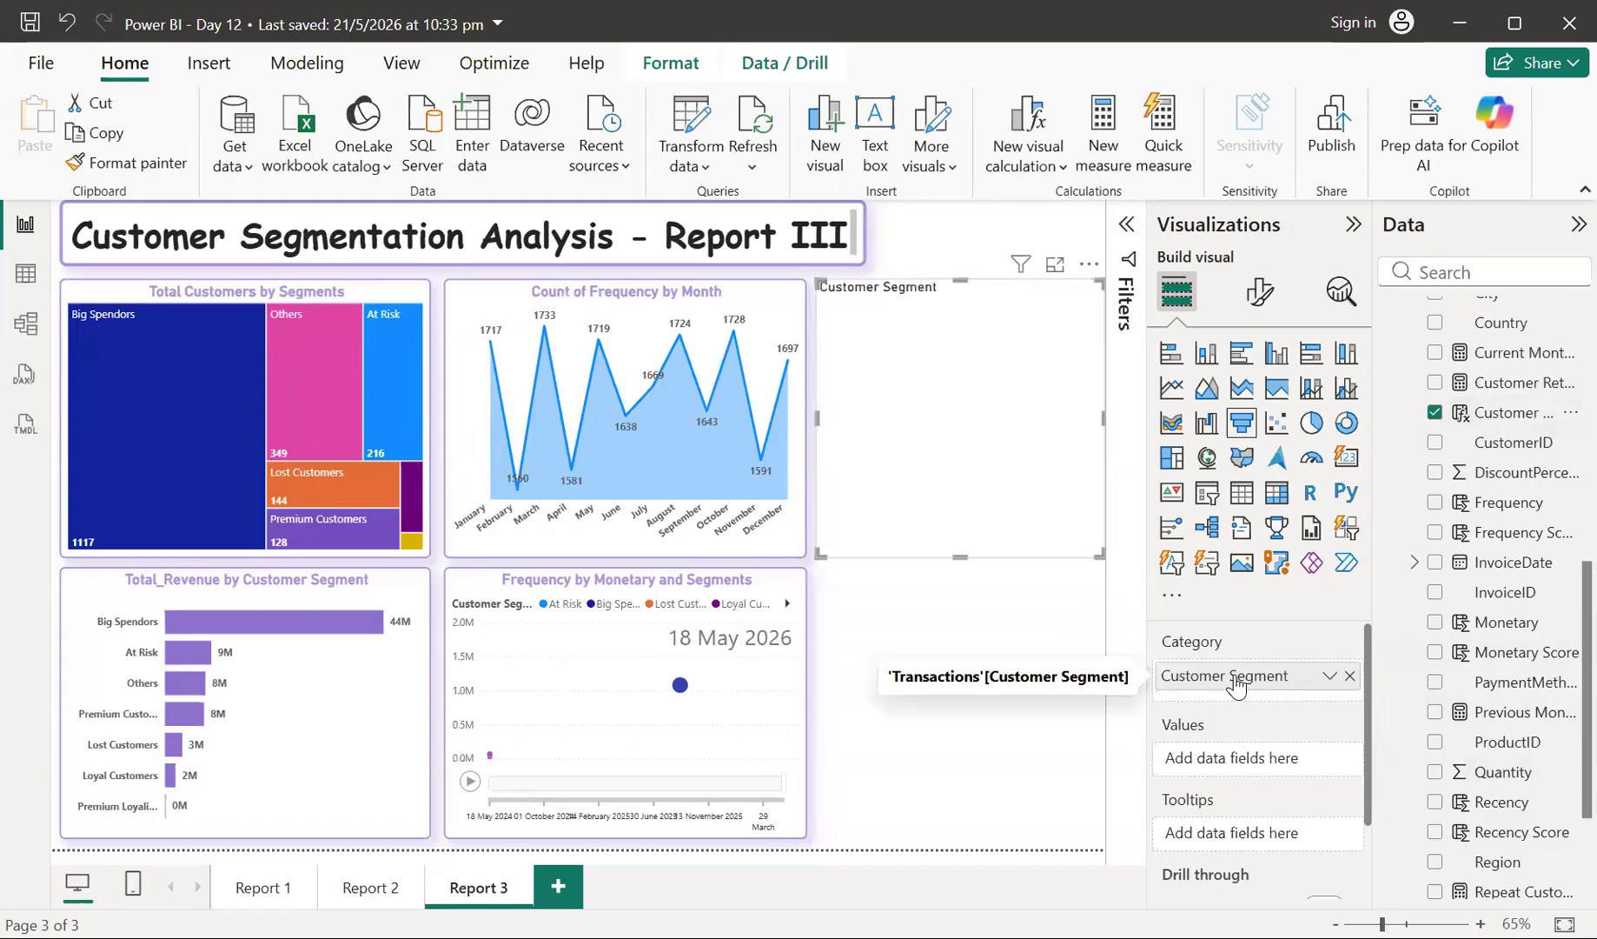
{"action": "scroll", "coordinate": [1434, 641], "scroll_direction": "up", "scroll_amount": 8}
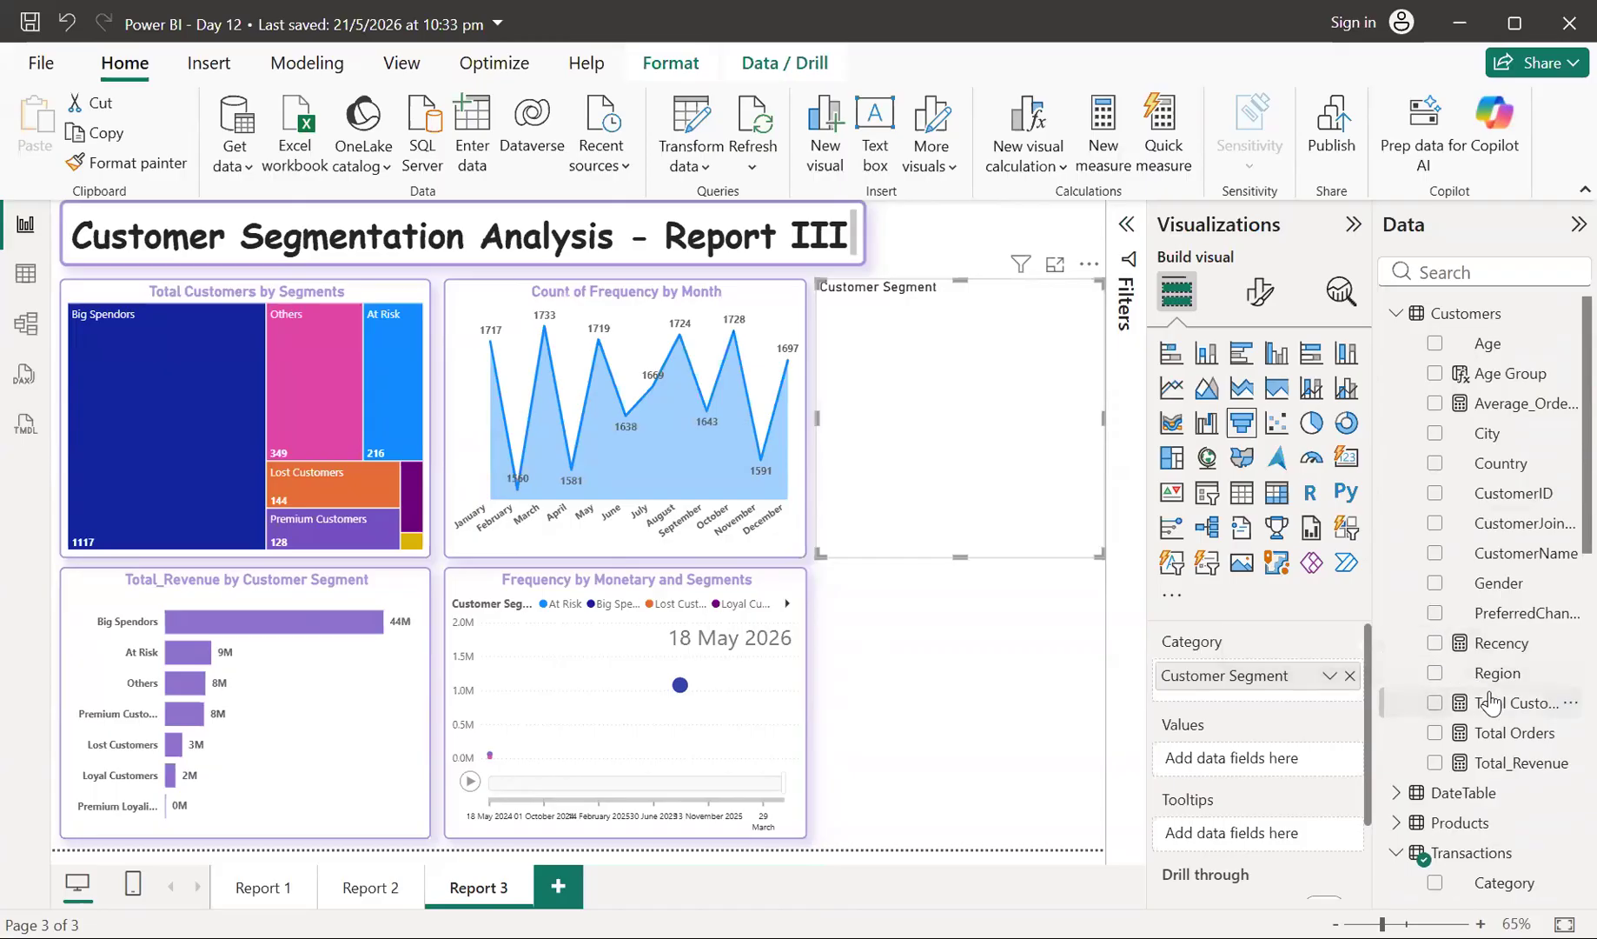
{"action": "left_click_drag", "start_coordinate": [1490, 701], "coordinate": [1250, 761]}
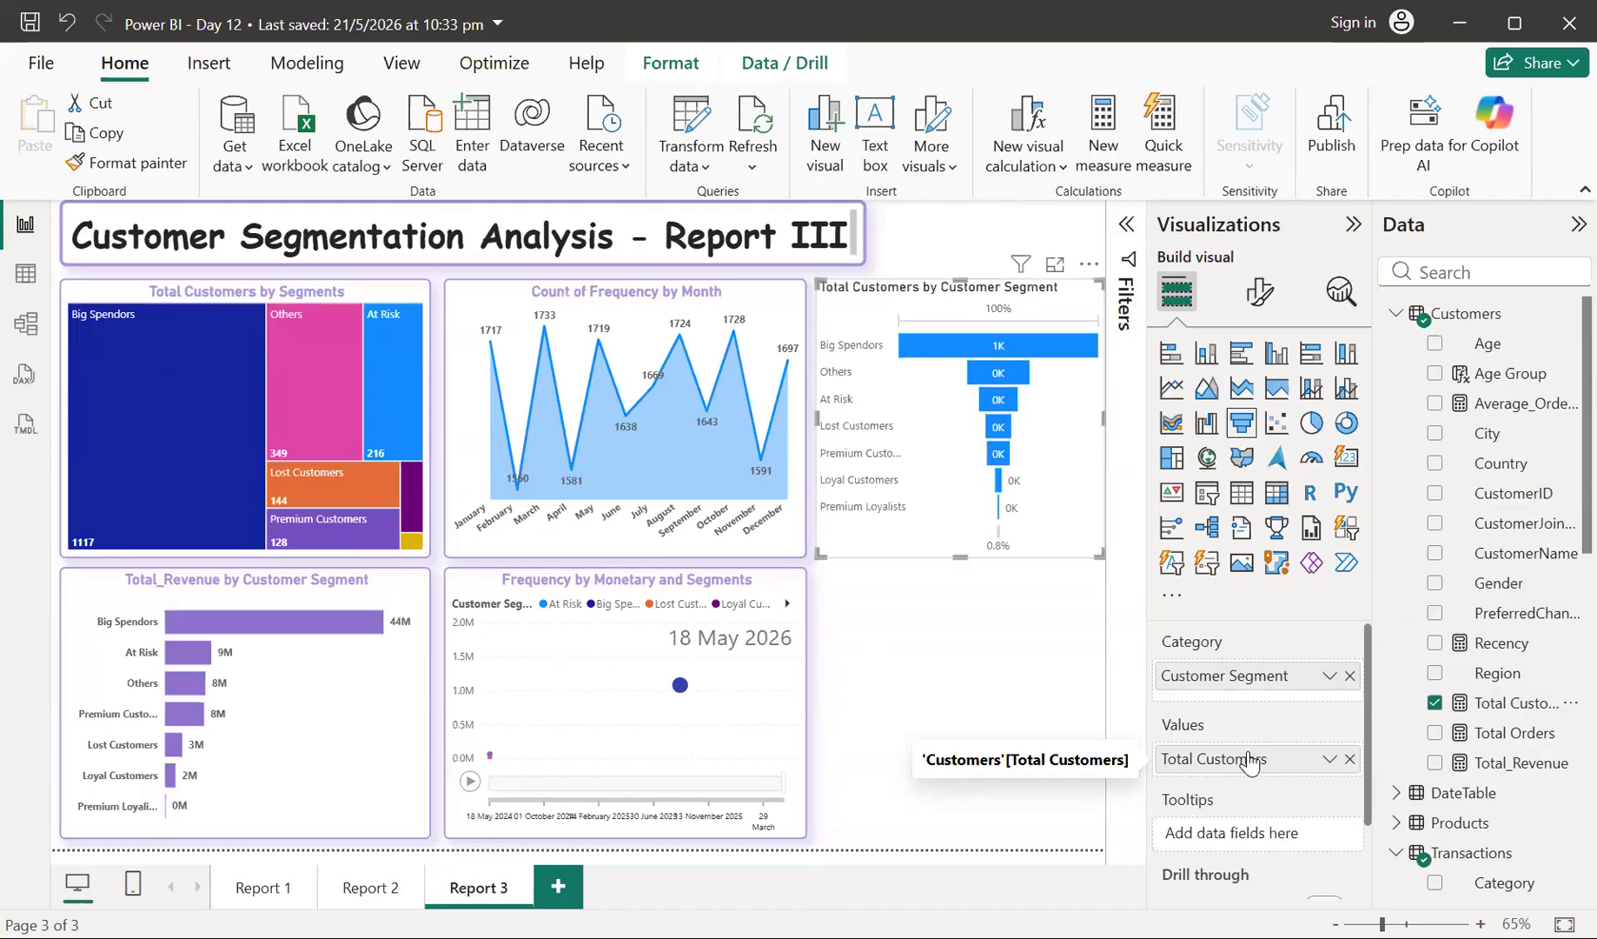
- Set the label contents of the funnel chart's data labels to Percent of previous
{"action": "left_click", "coordinate": [1259, 304]}
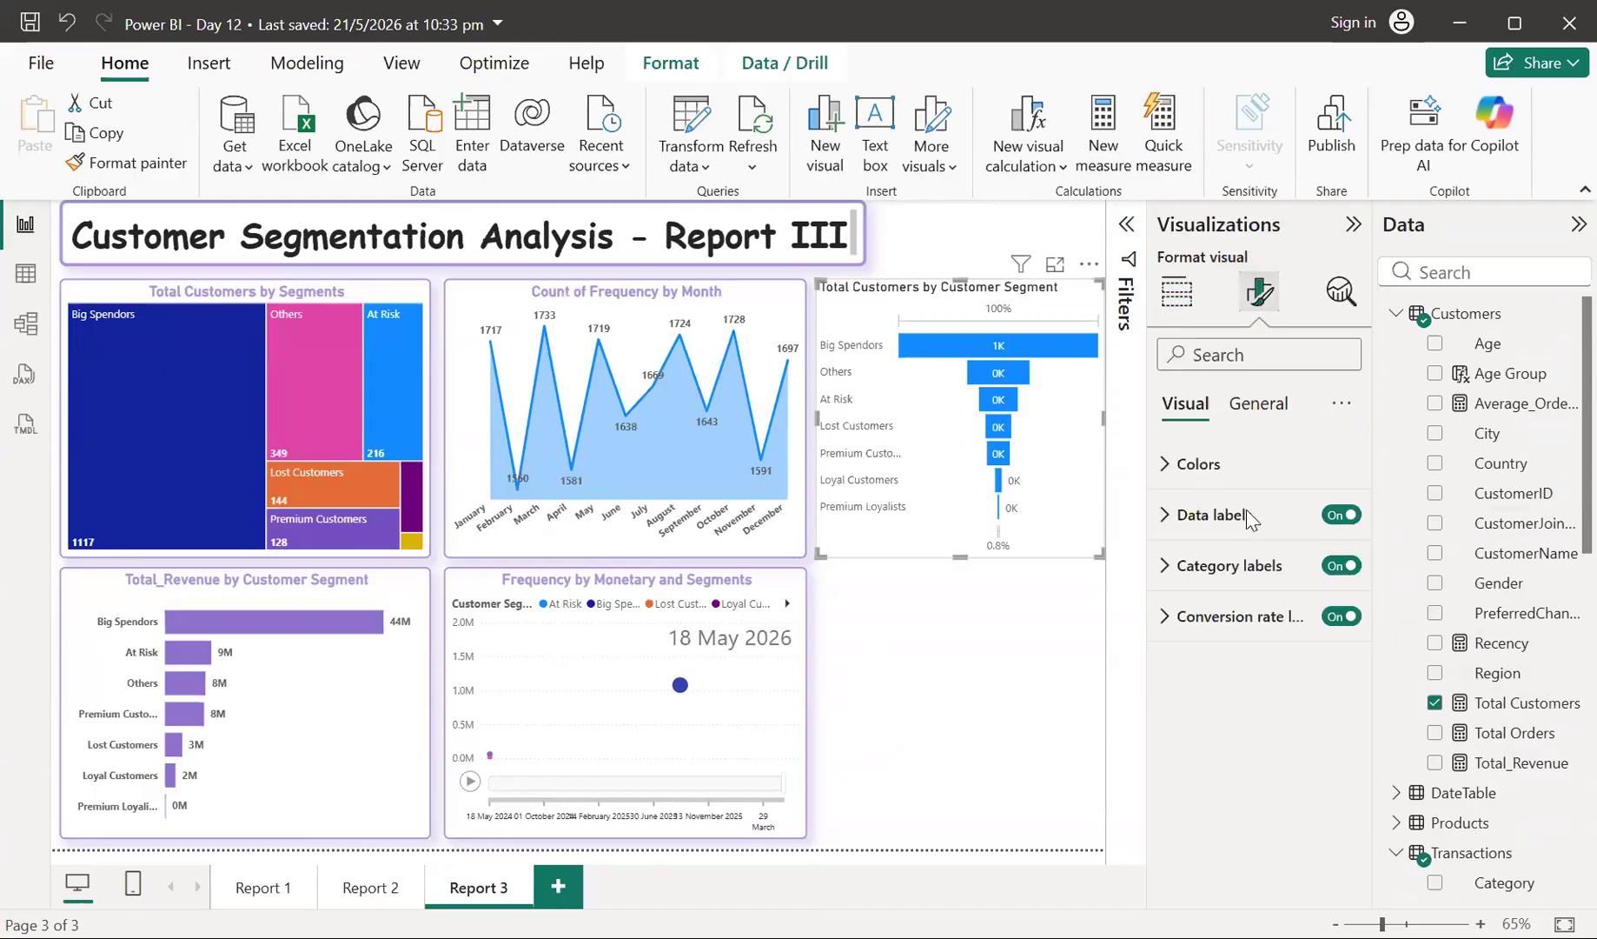
{"action": "left_click", "coordinate": [1169, 514]}
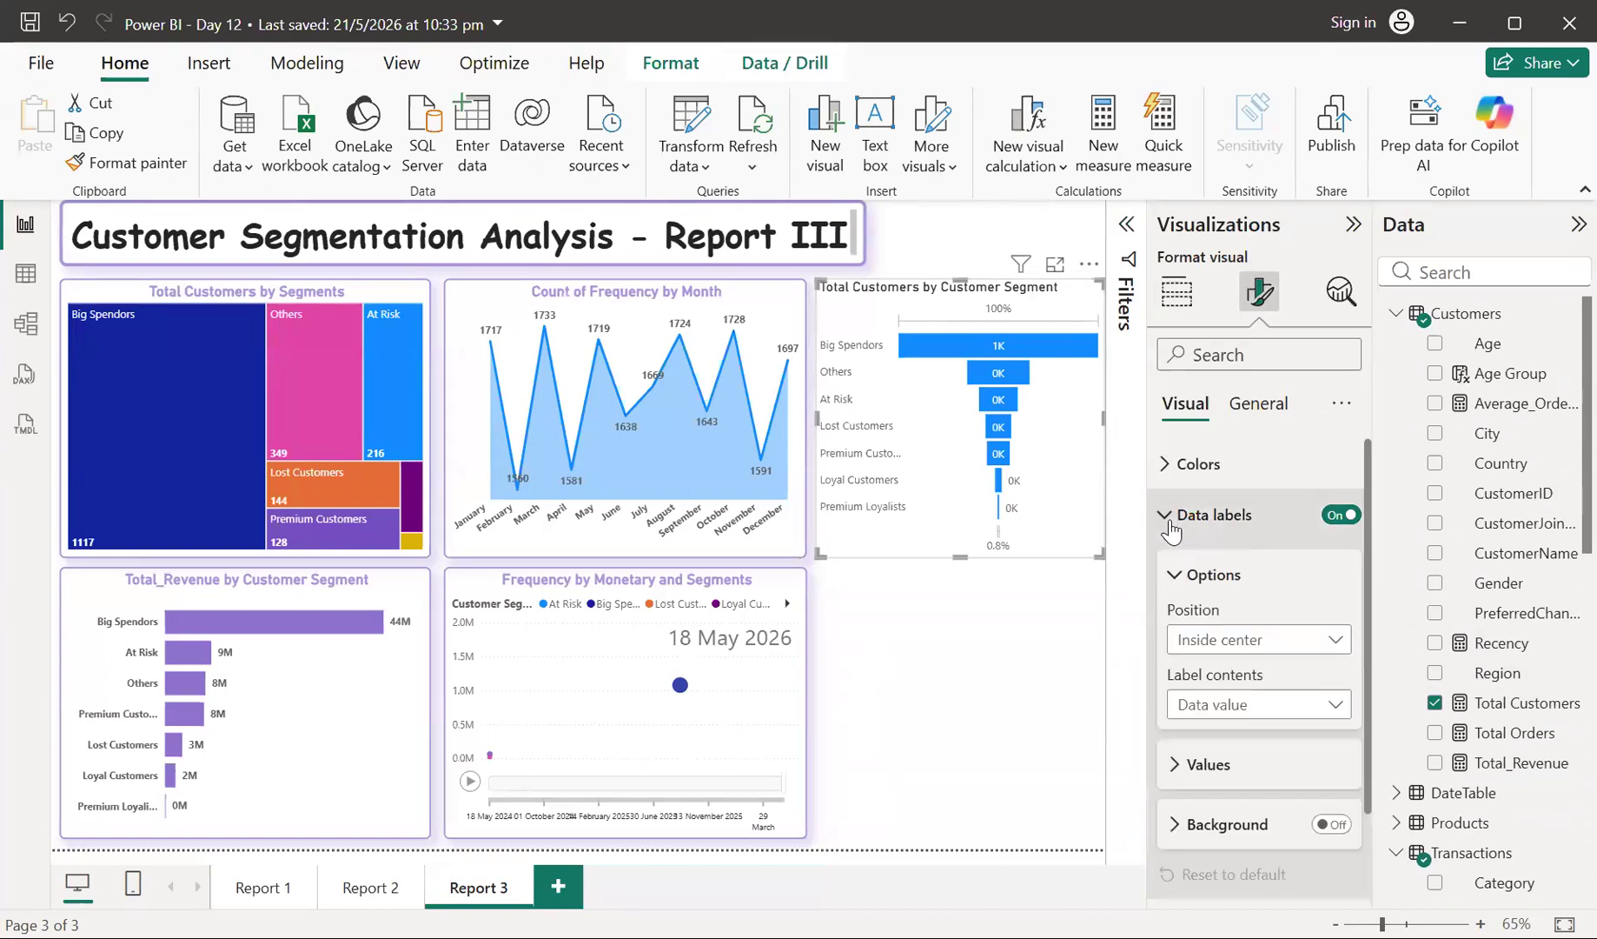
{"action": "left_click", "coordinate": [1269, 708]}
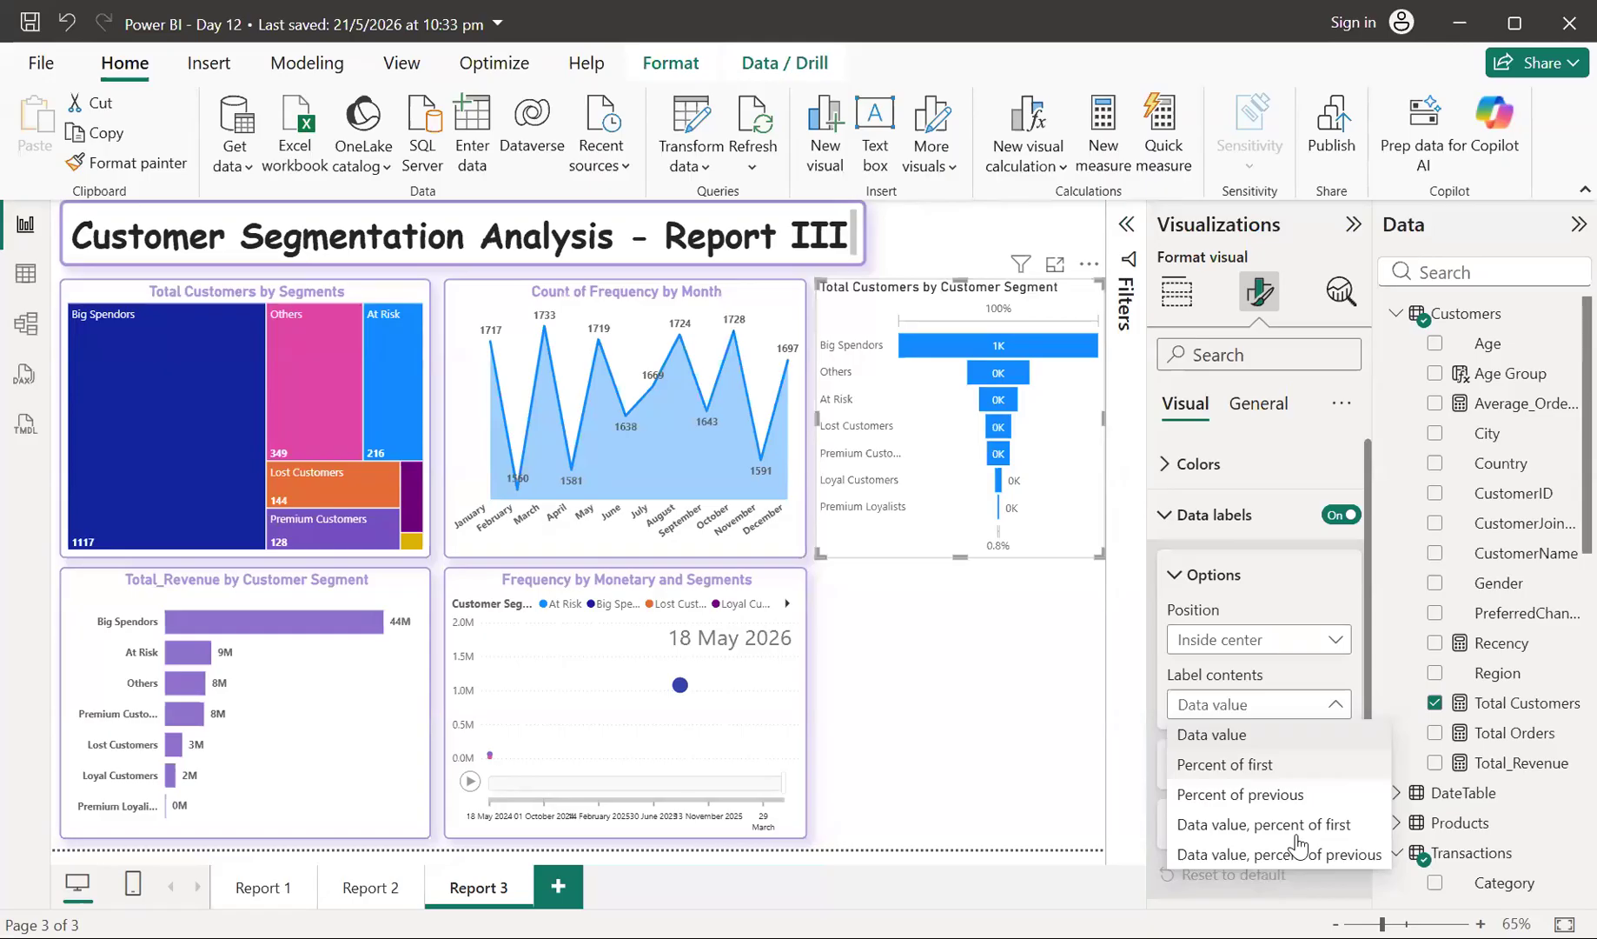
{"action": "left_click", "coordinate": [1240, 795]}
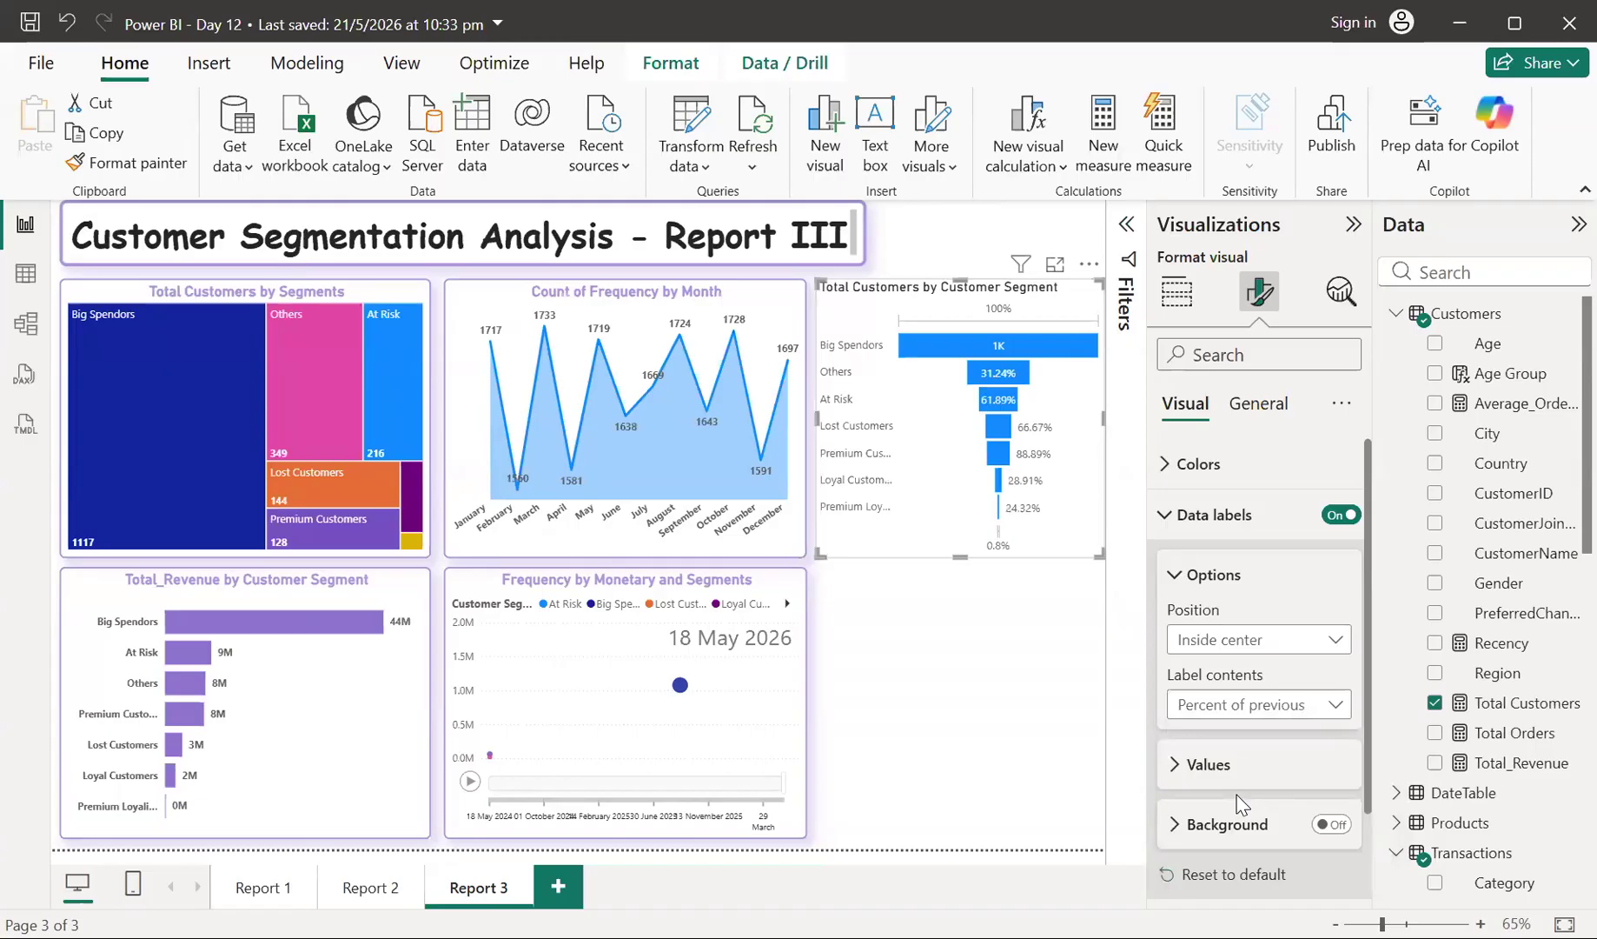
- Set the funnel data labels' percentage decimal places to 1 and make the label values bold
{"action": "left_click", "coordinate": [1176, 767]}
{"action": "scroll", "coordinate": [1177, 765], "scroll_direction": "down", "scroll_amount": 3}
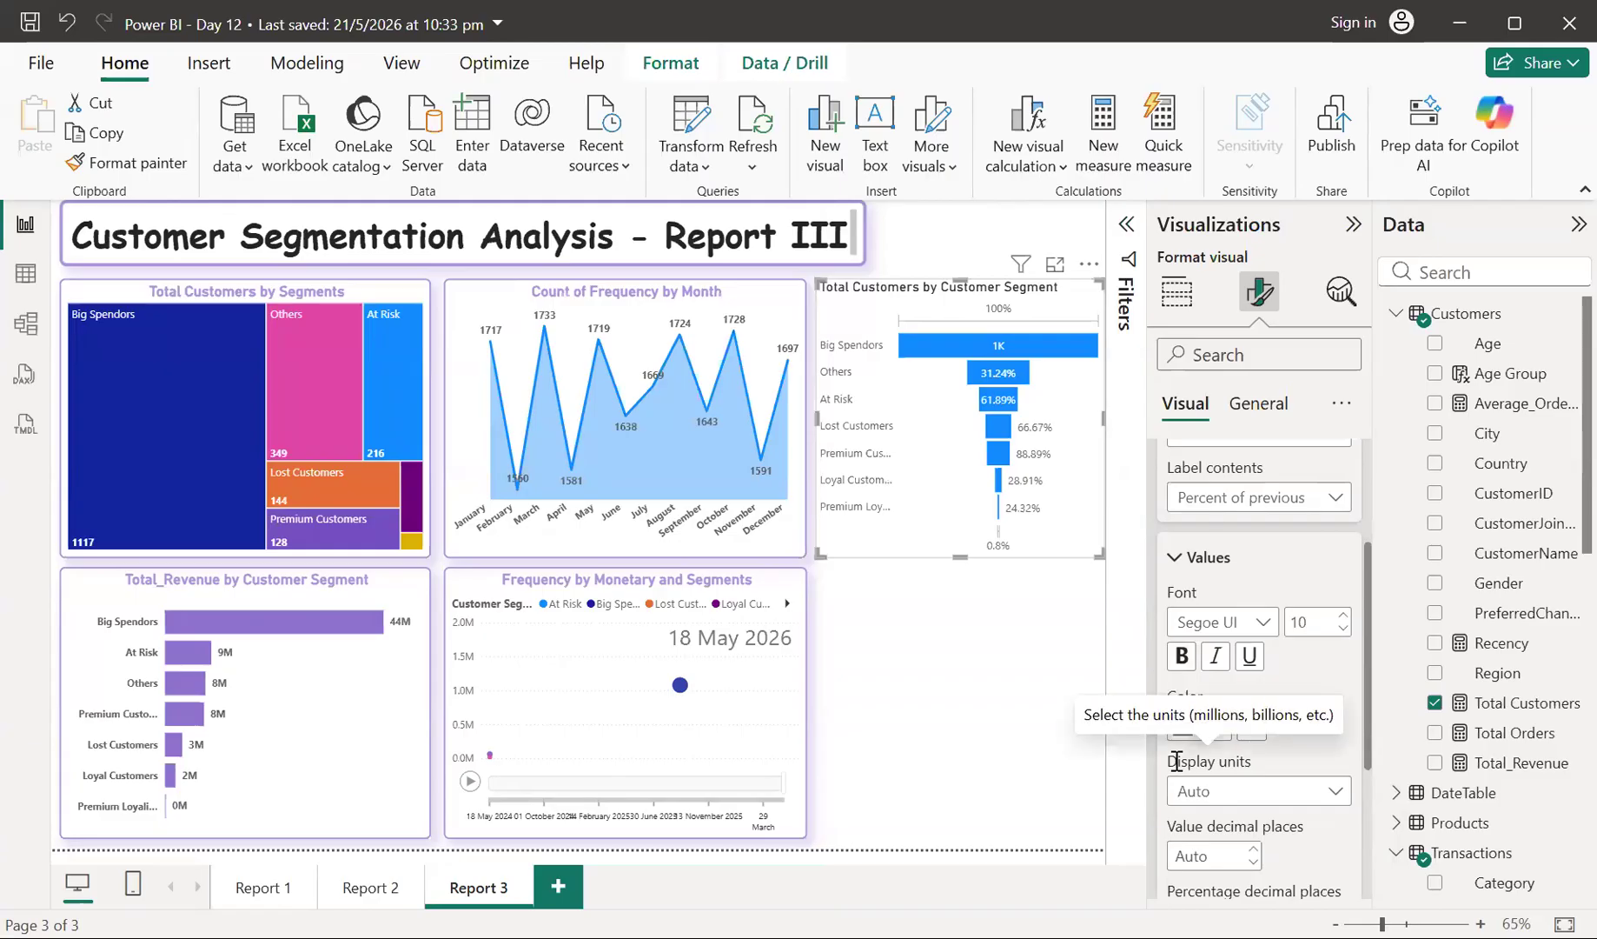
{"action": "scroll", "coordinate": [1176, 761], "scroll_direction": "down", "scroll_amount": 1}
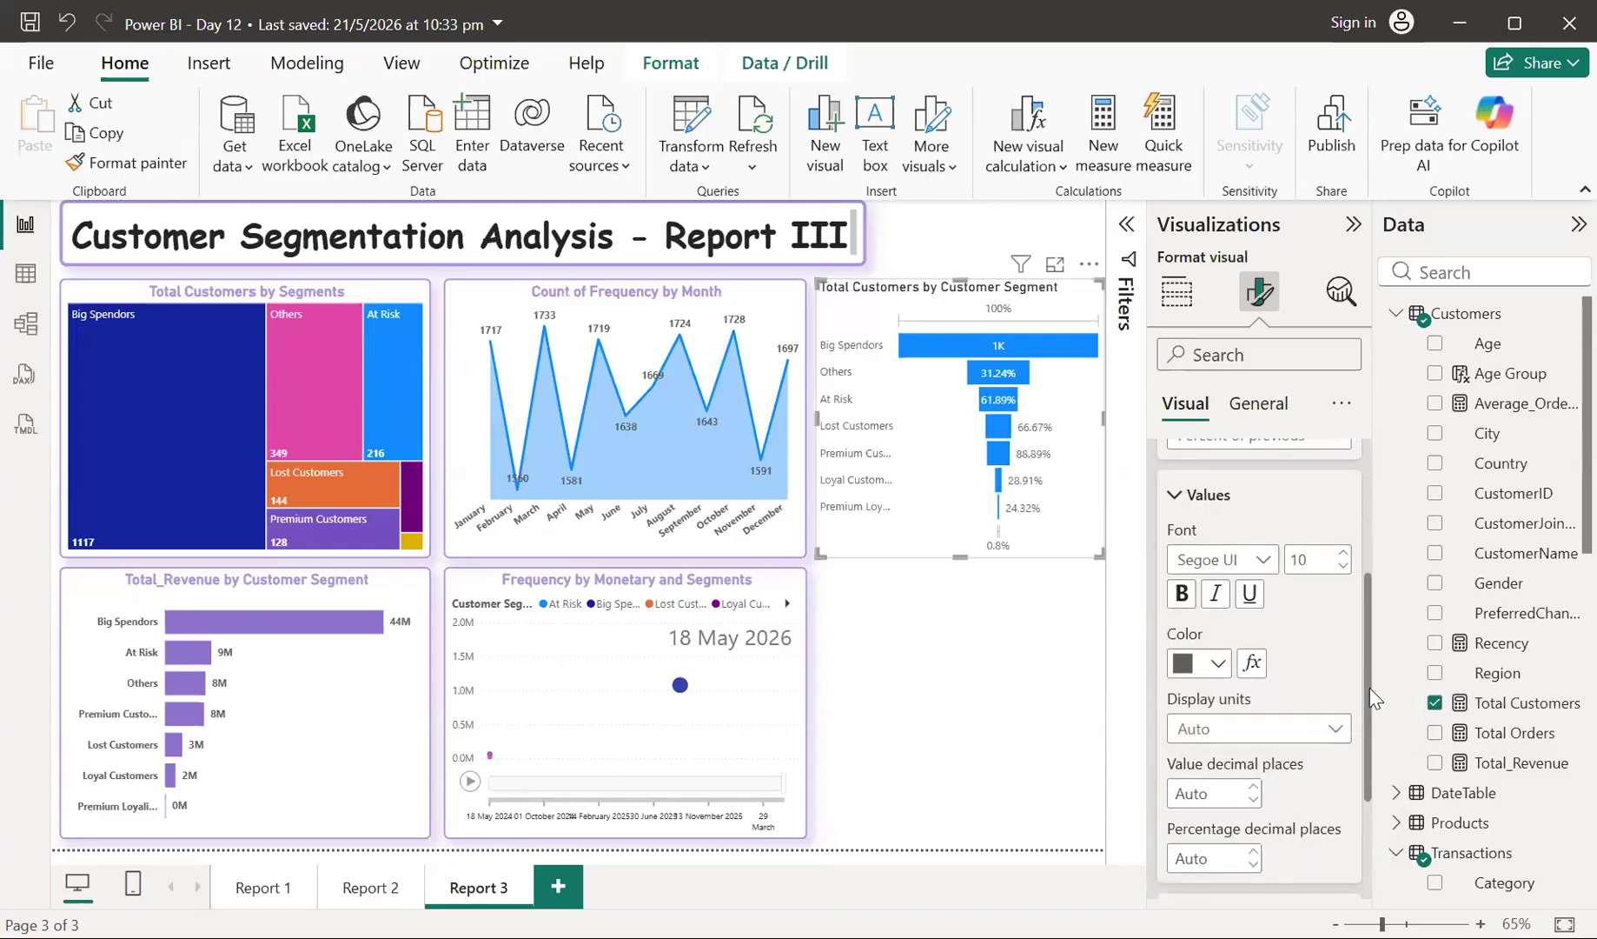
{"action": "left_click", "coordinate": [1253, 863]}
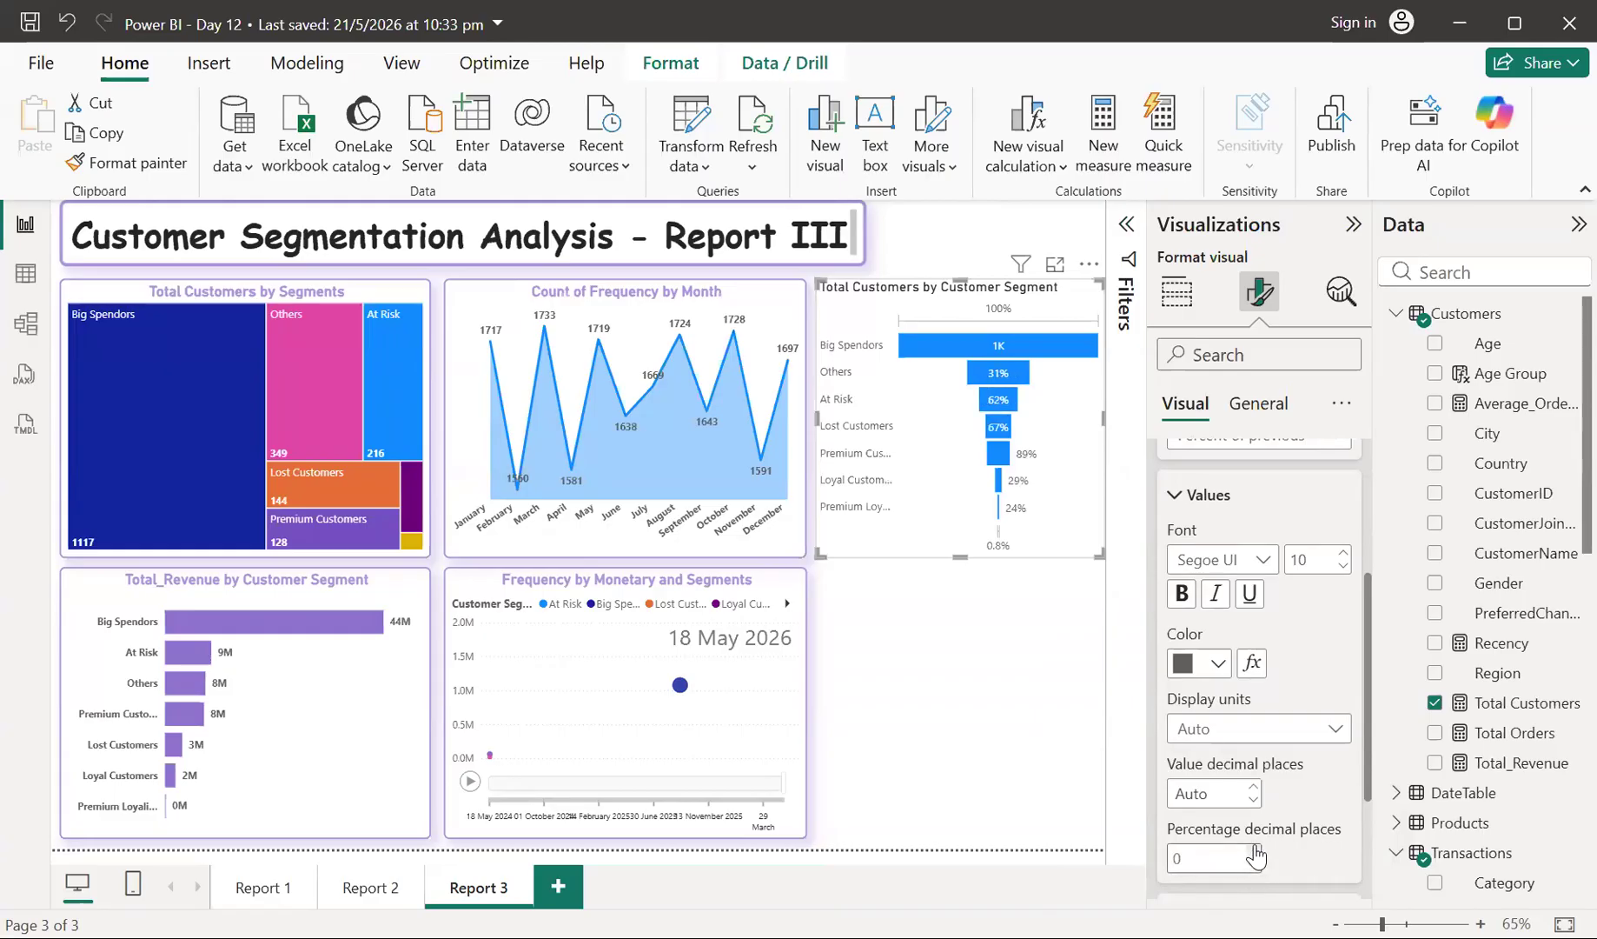
{"action": "left_click", "coordinate": [1254, 852]}
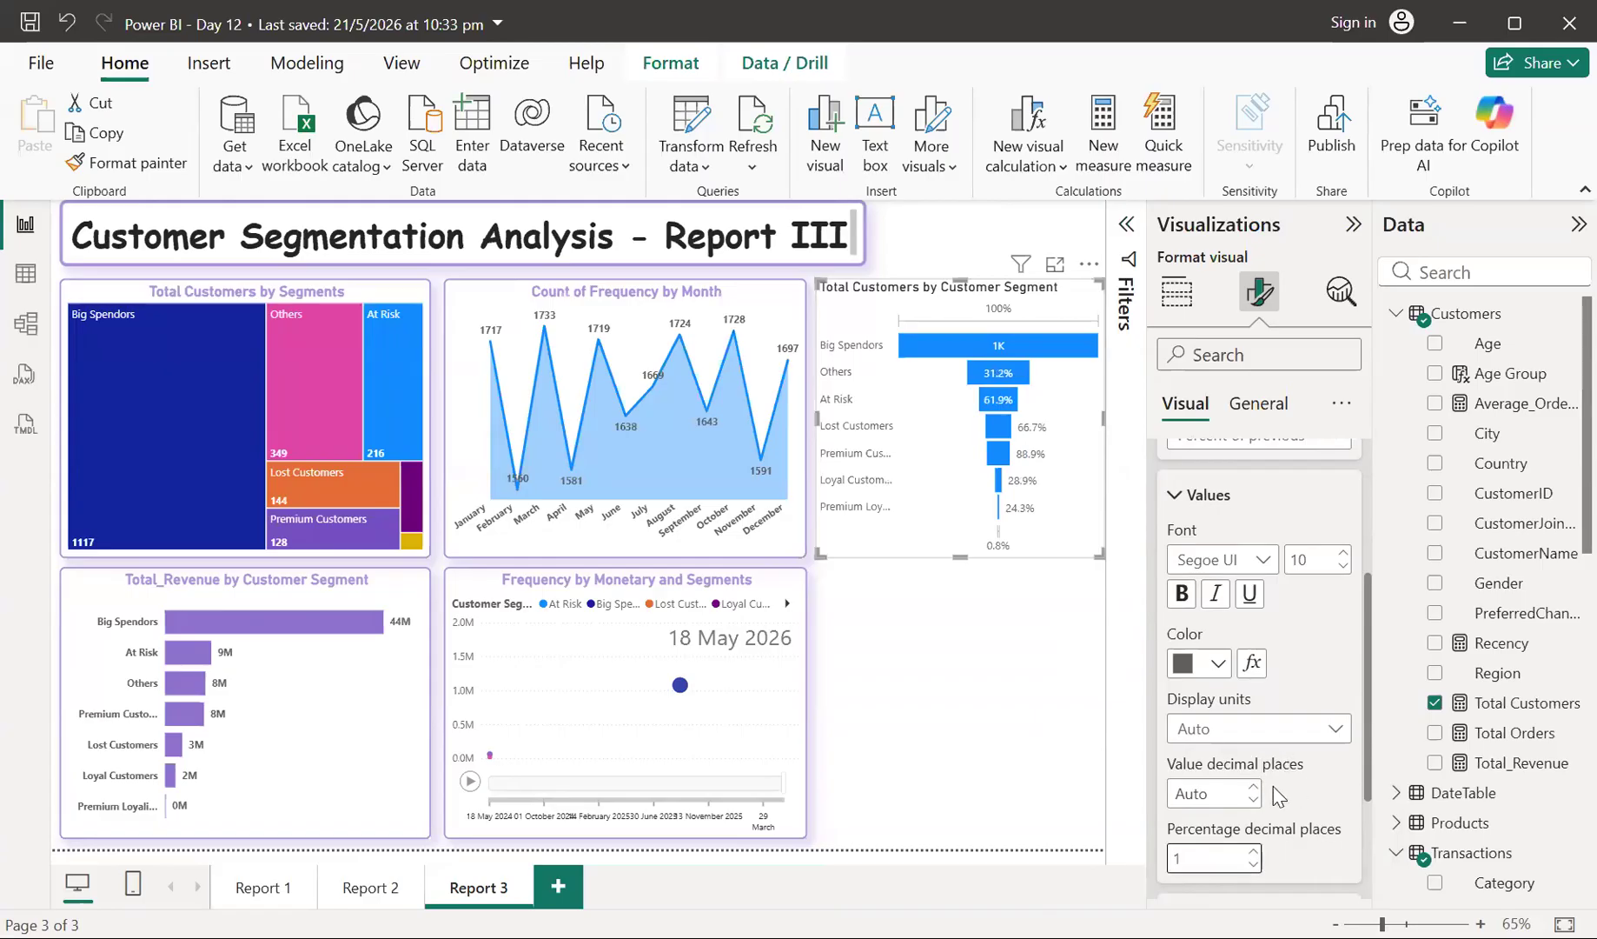
{"action": "scroll", "coordinate": [1278, 795], "scroll_direction": "up", "scroll_amount": 2}
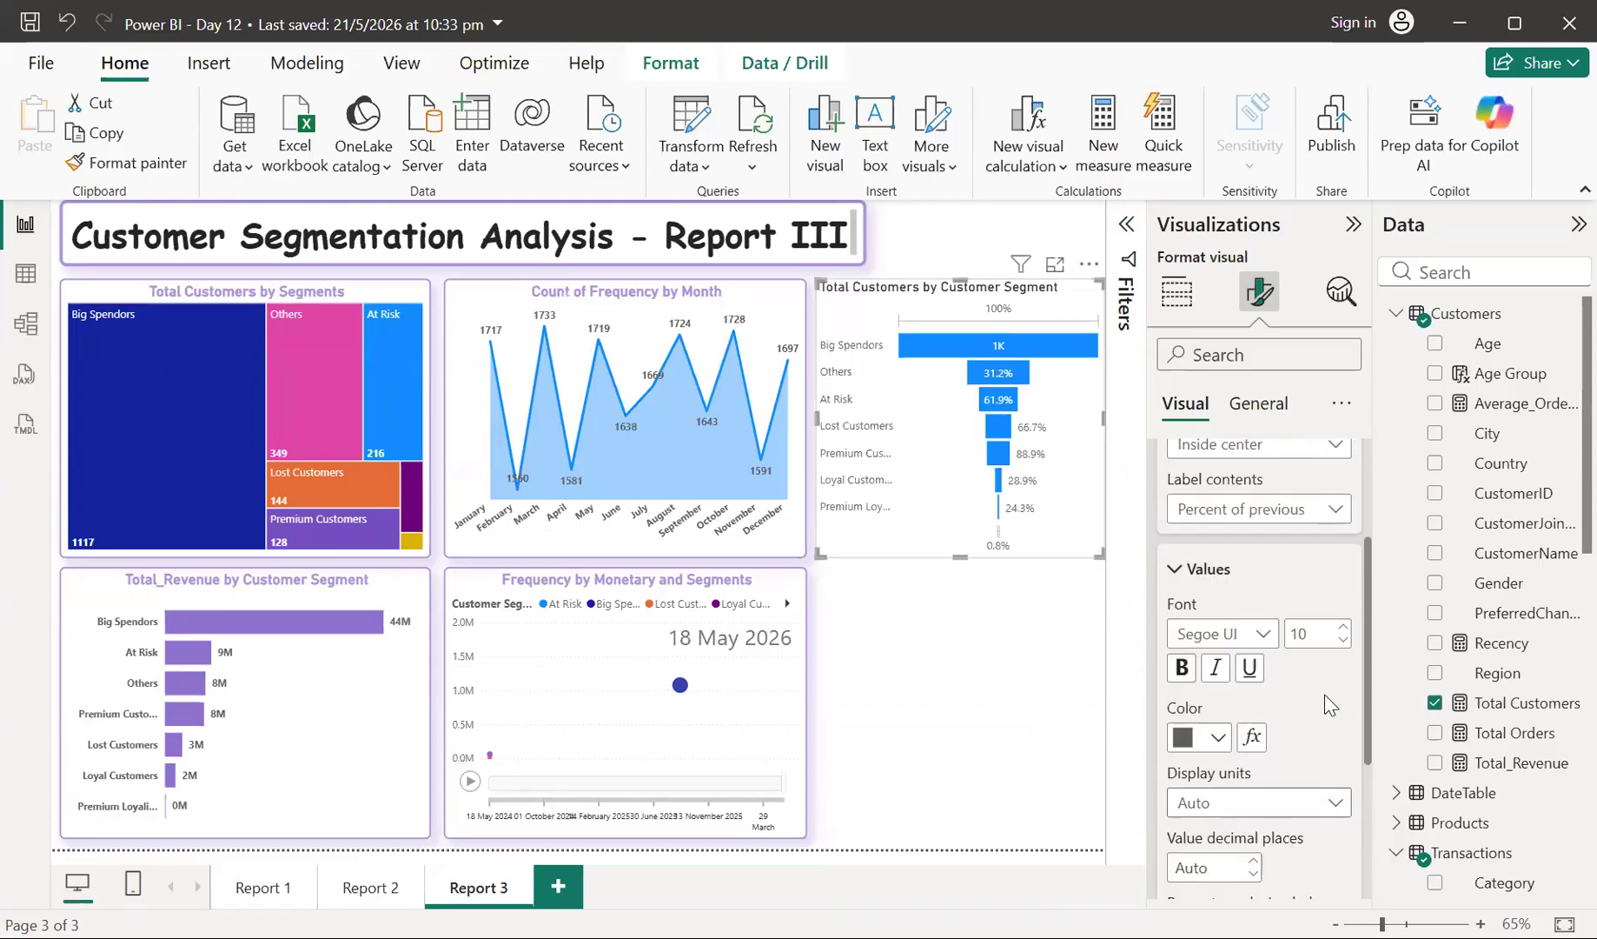
{"action": "left_click", "coordinate": [1179, 671]}
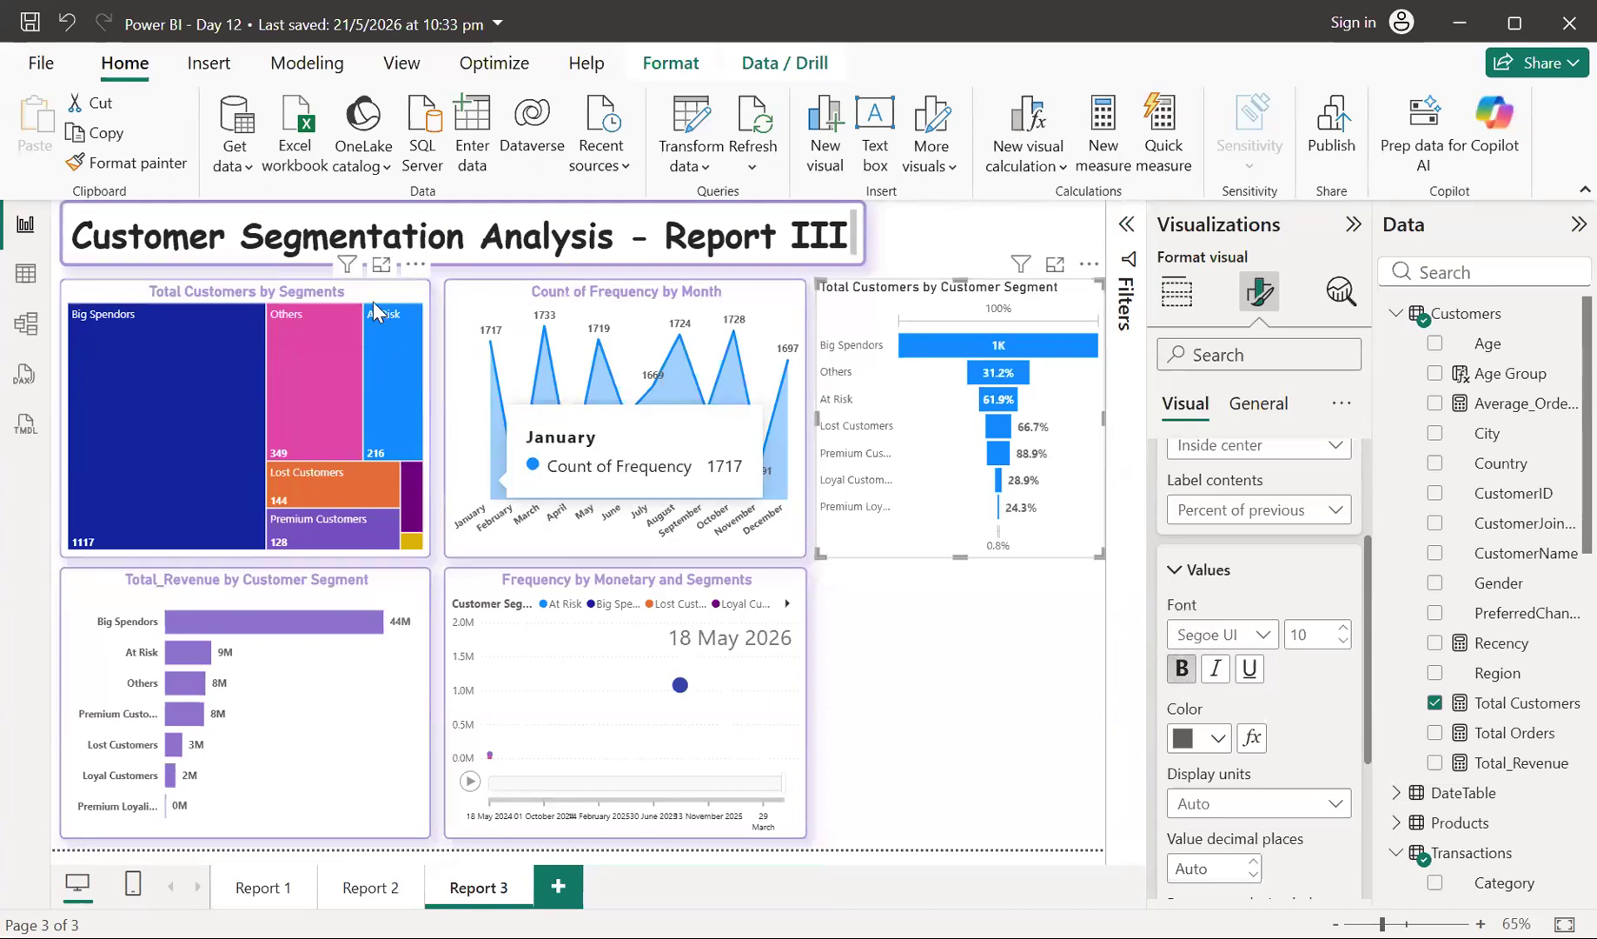
- Copy the formatting of the Total Customers by Segments treemap onto the funnel chart with Format painter
{"action": "left_click", "coordinate": [252, 292]}
{"action": "left_click", "coordinate": [139, 163]}
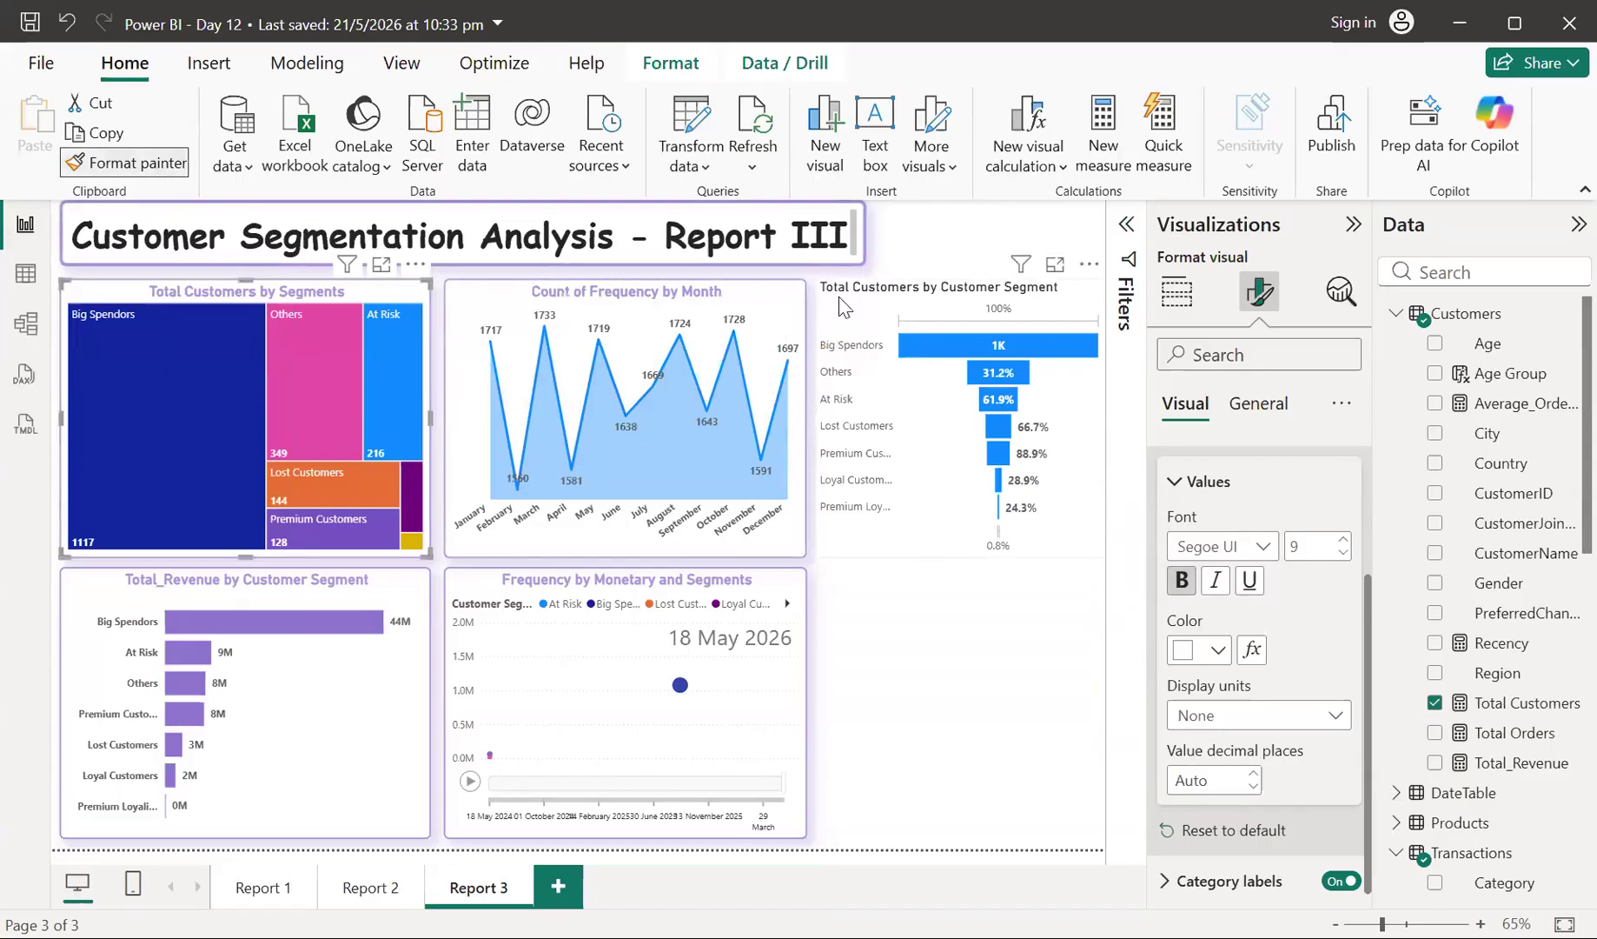
- Examine each customer segment's total and percentages in the funnel chart in focus mode, and return to the report
{"action": "left_click", "coordinate": [1055, 265]}
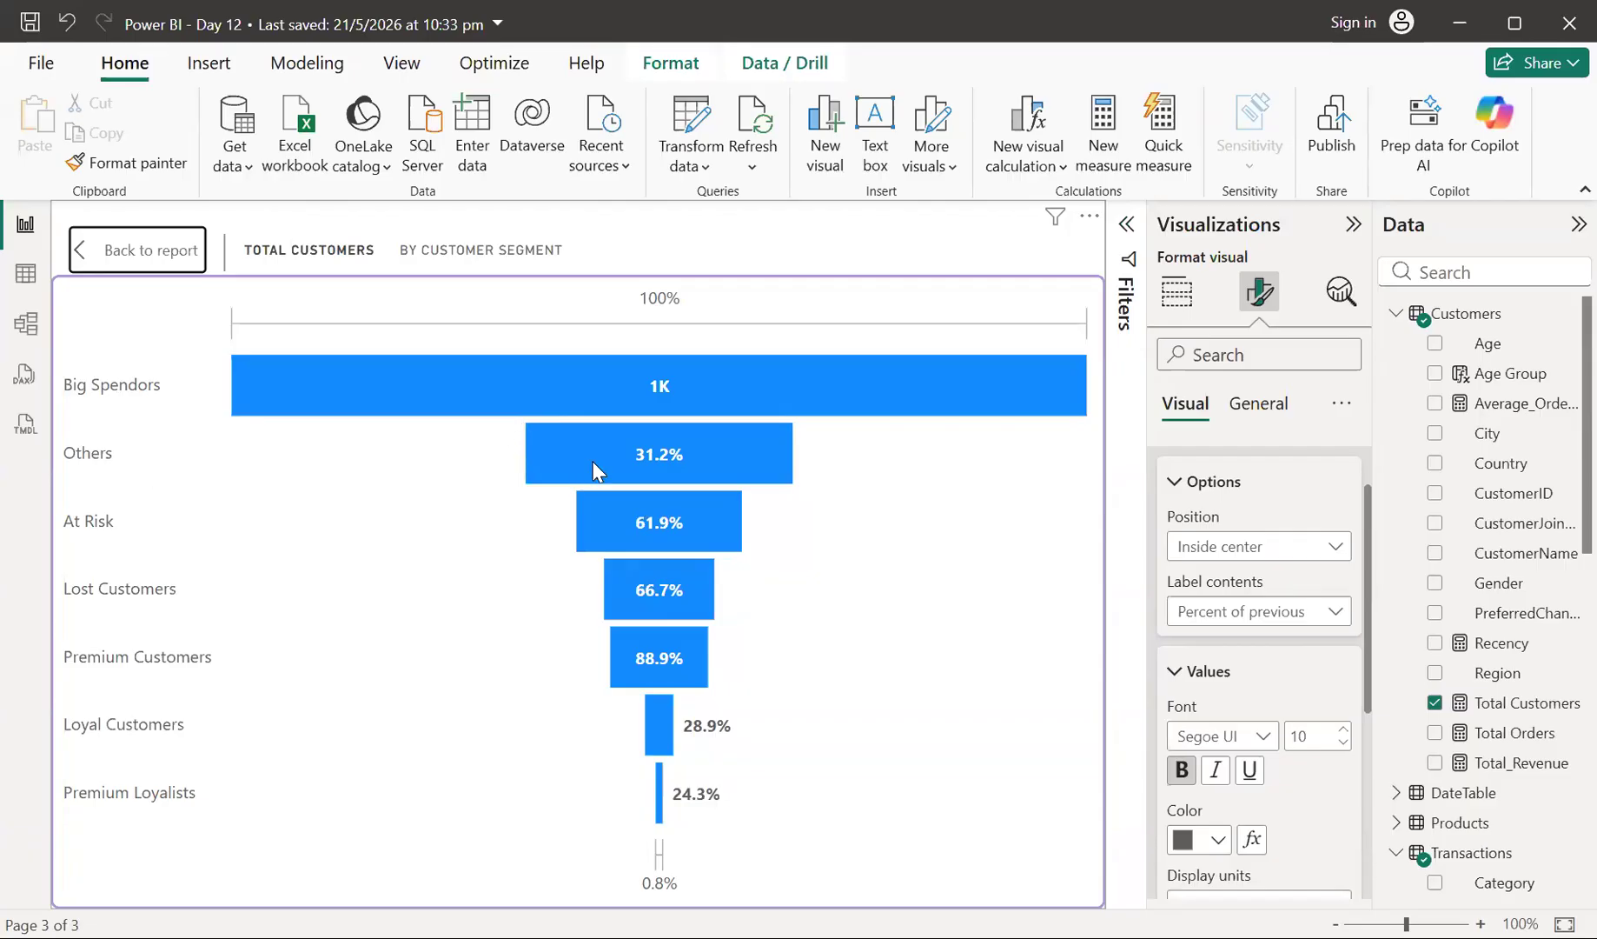
{"action": "mouse_move", "coordinate": [596, 470]}
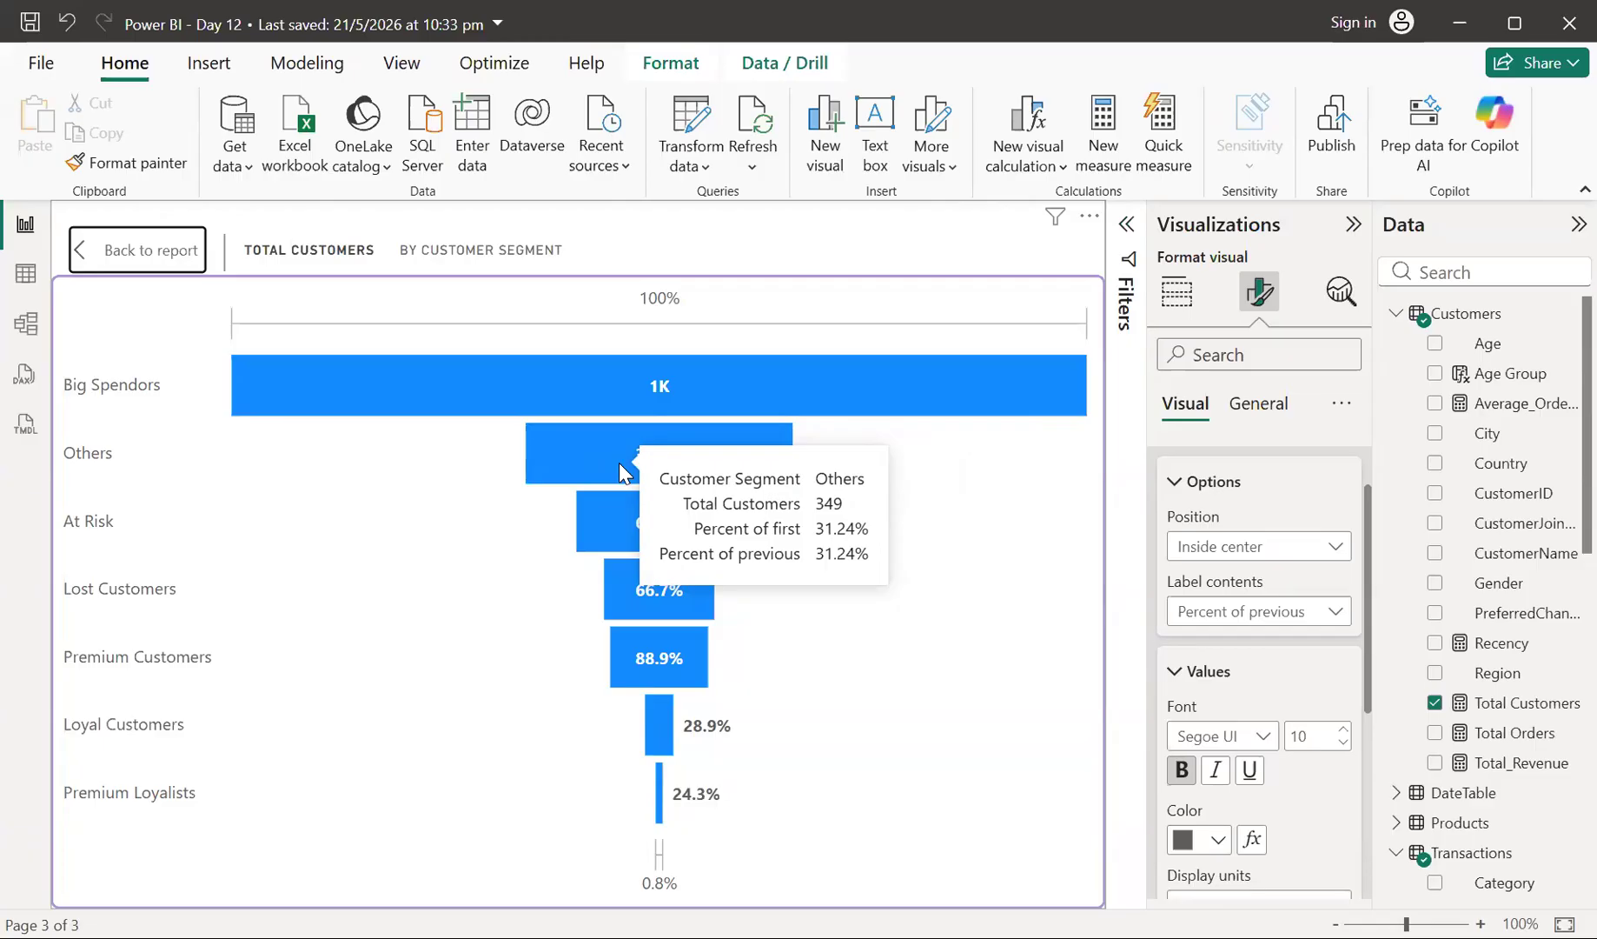
{"action": "mouse_move", "coordinate": [619, 508]}
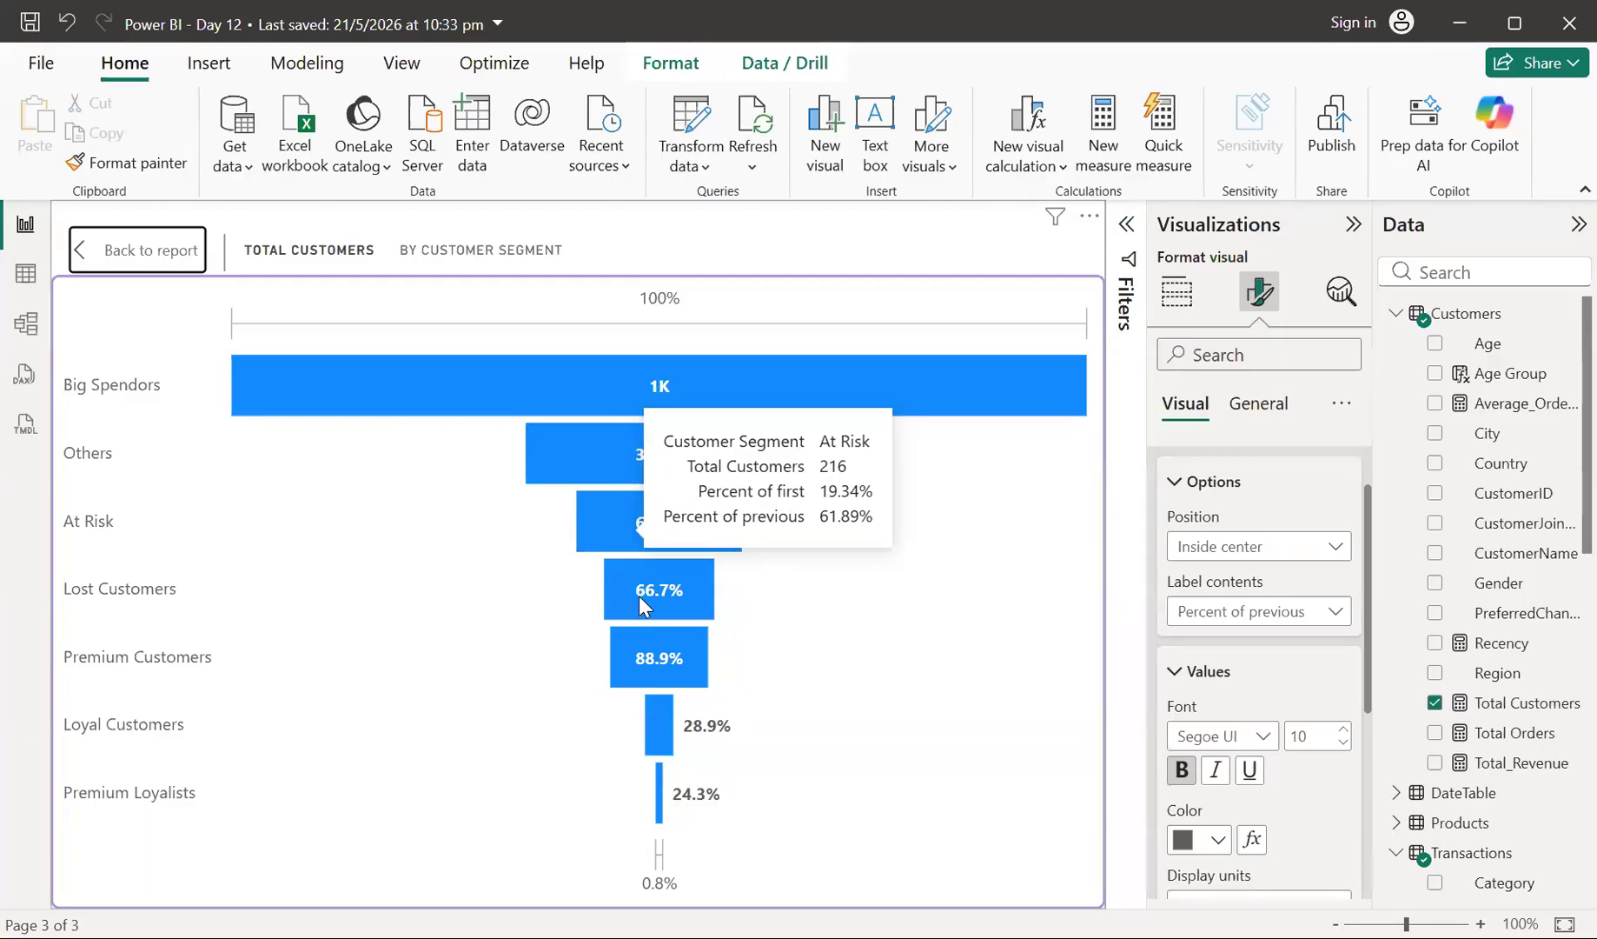
{"action": "mouse_move", "coordinate": [639, 596]}
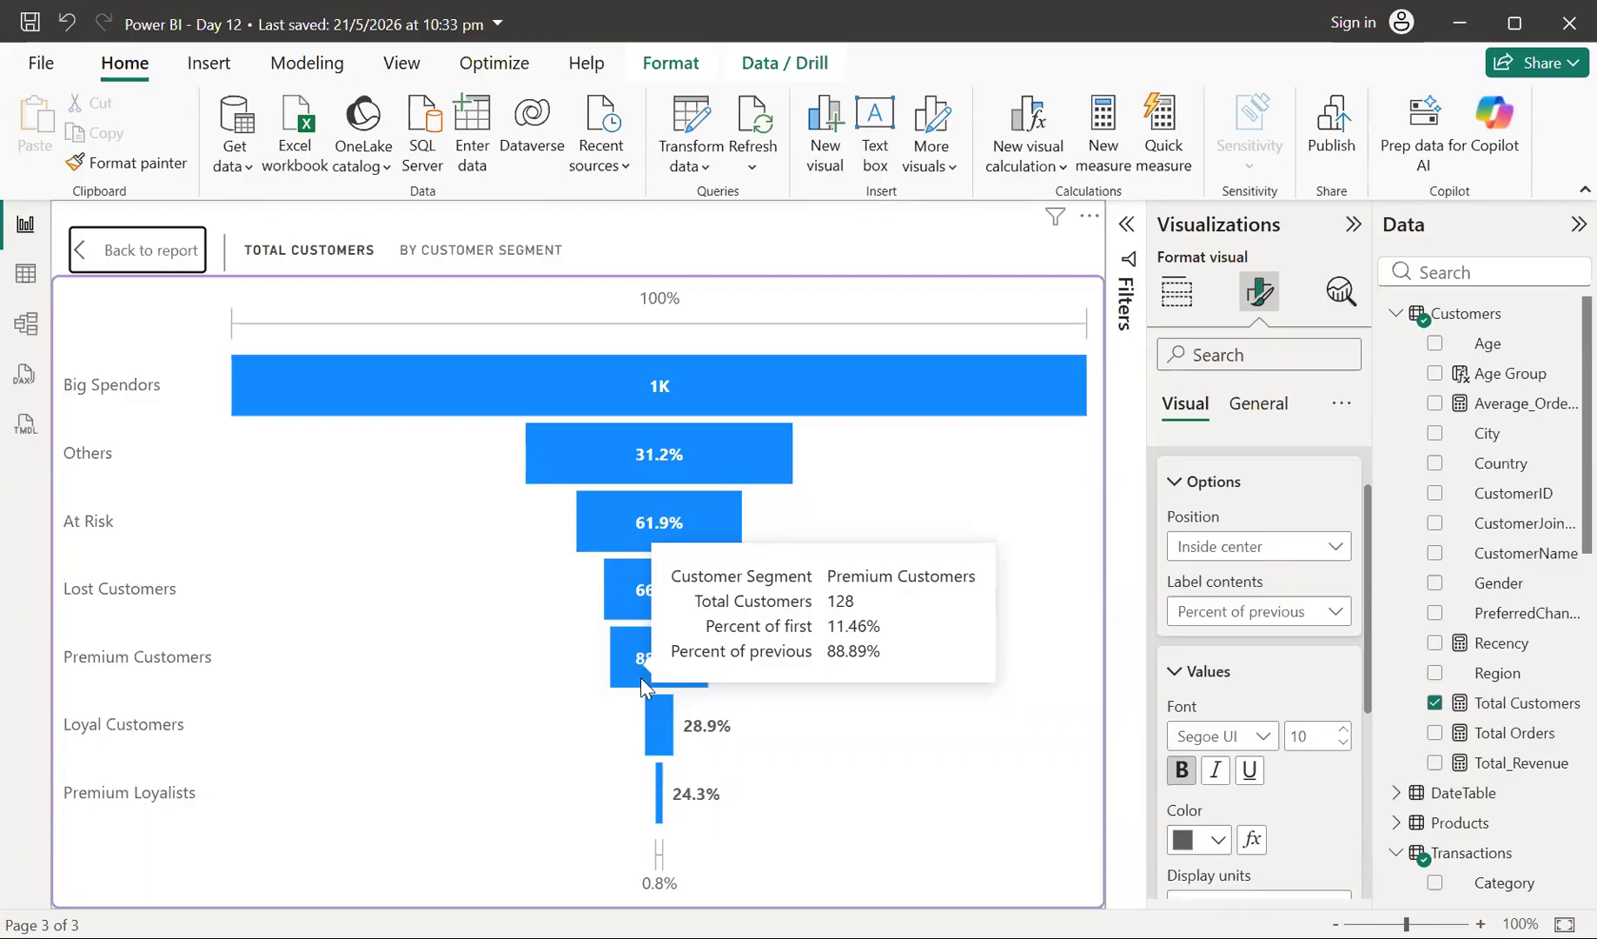
{"action": "left_click", "coordinate": [660, 723]}
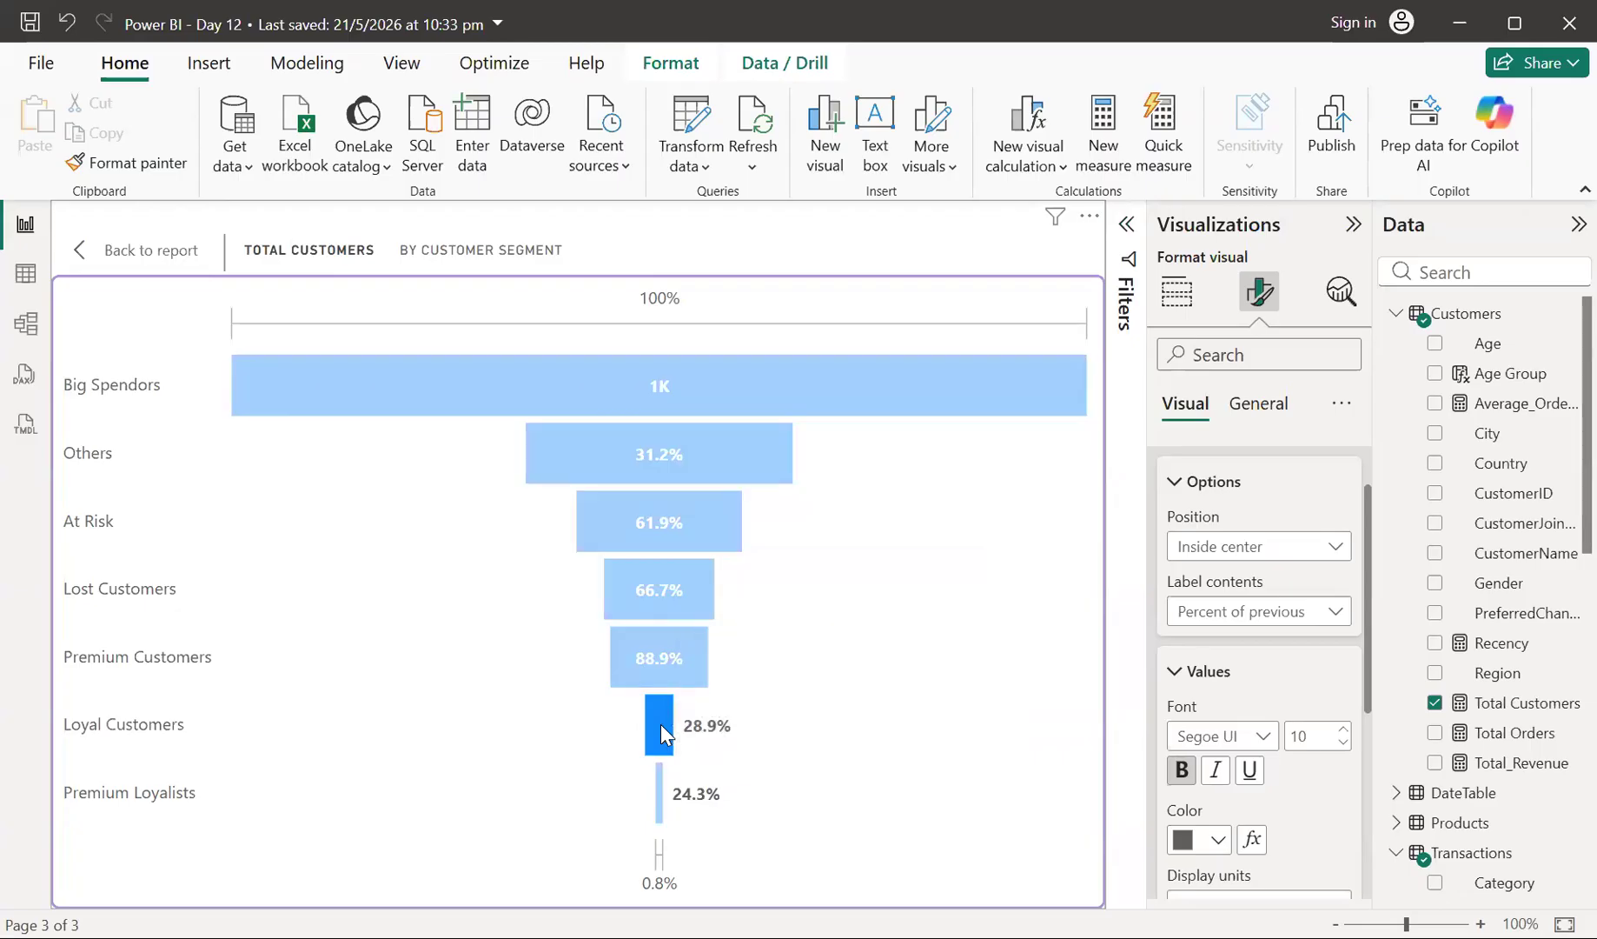
{"action": "left_click", "coordinate": [661, 724]}
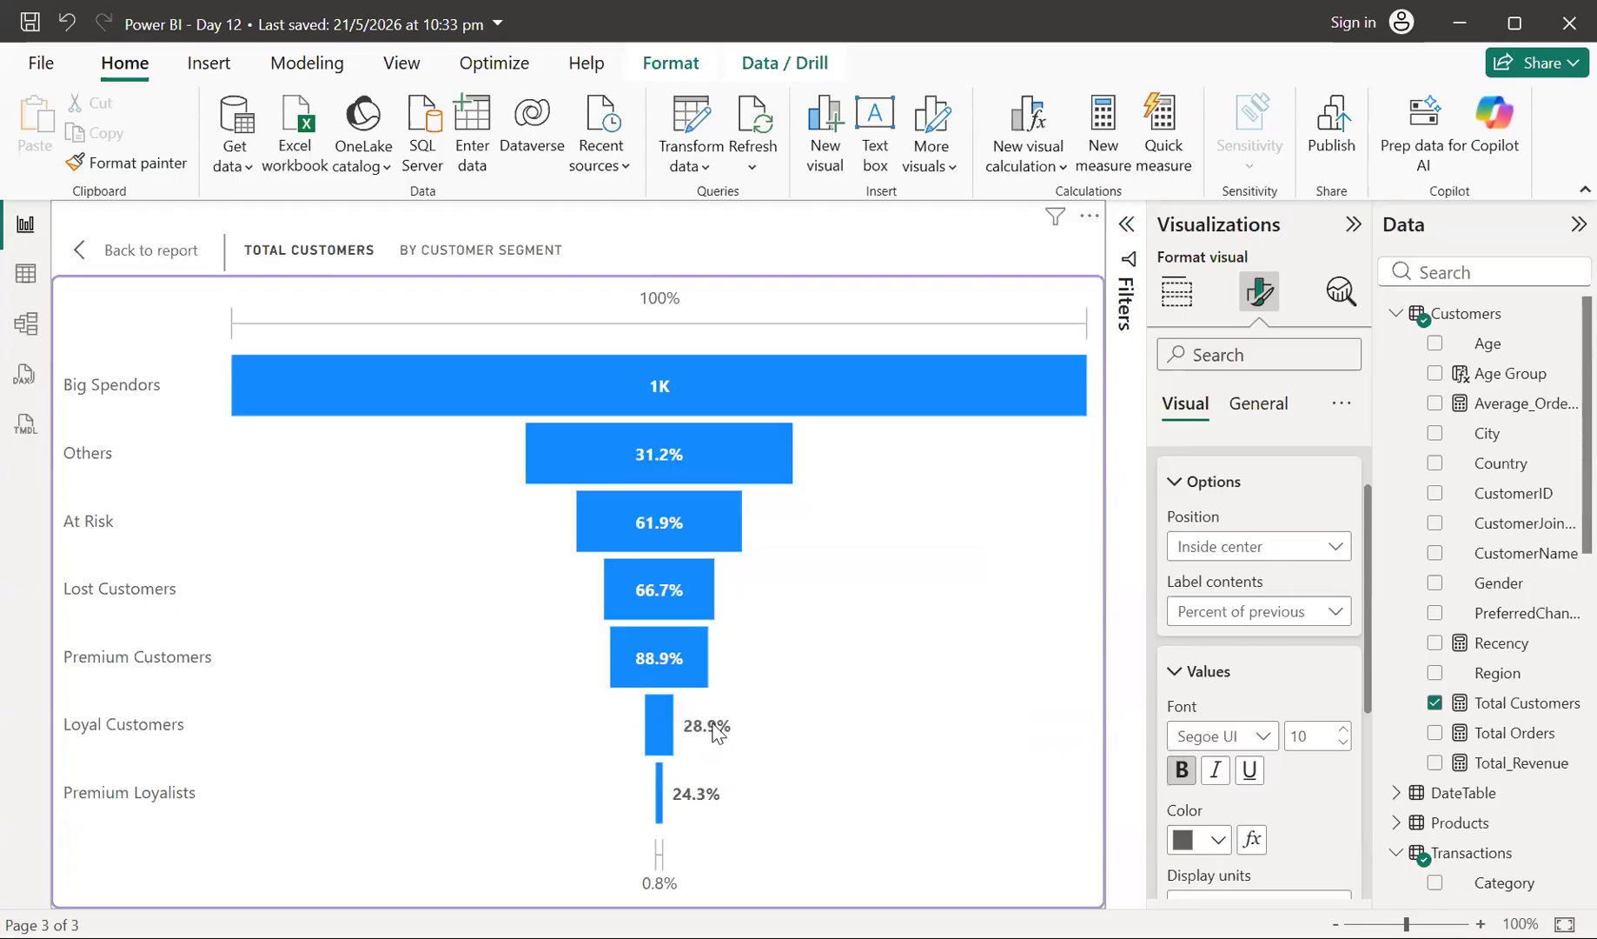
{"action": "mouse_move", "coordinate": [652, 723]}
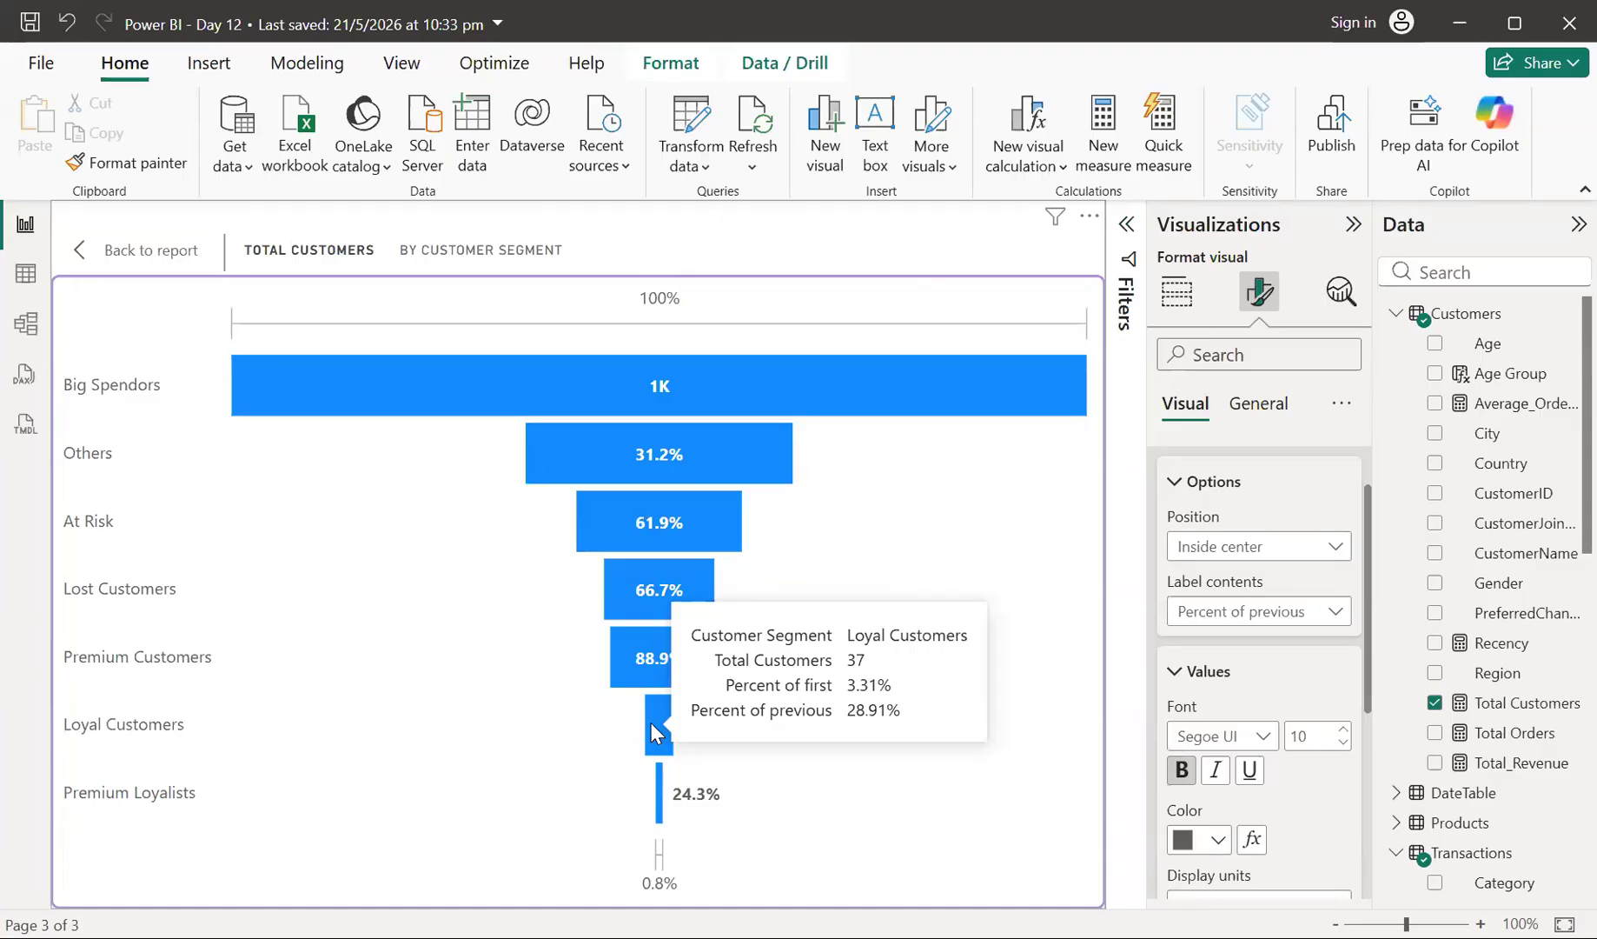
{"action": "mouse_move", "coordinate": [659, 792]}
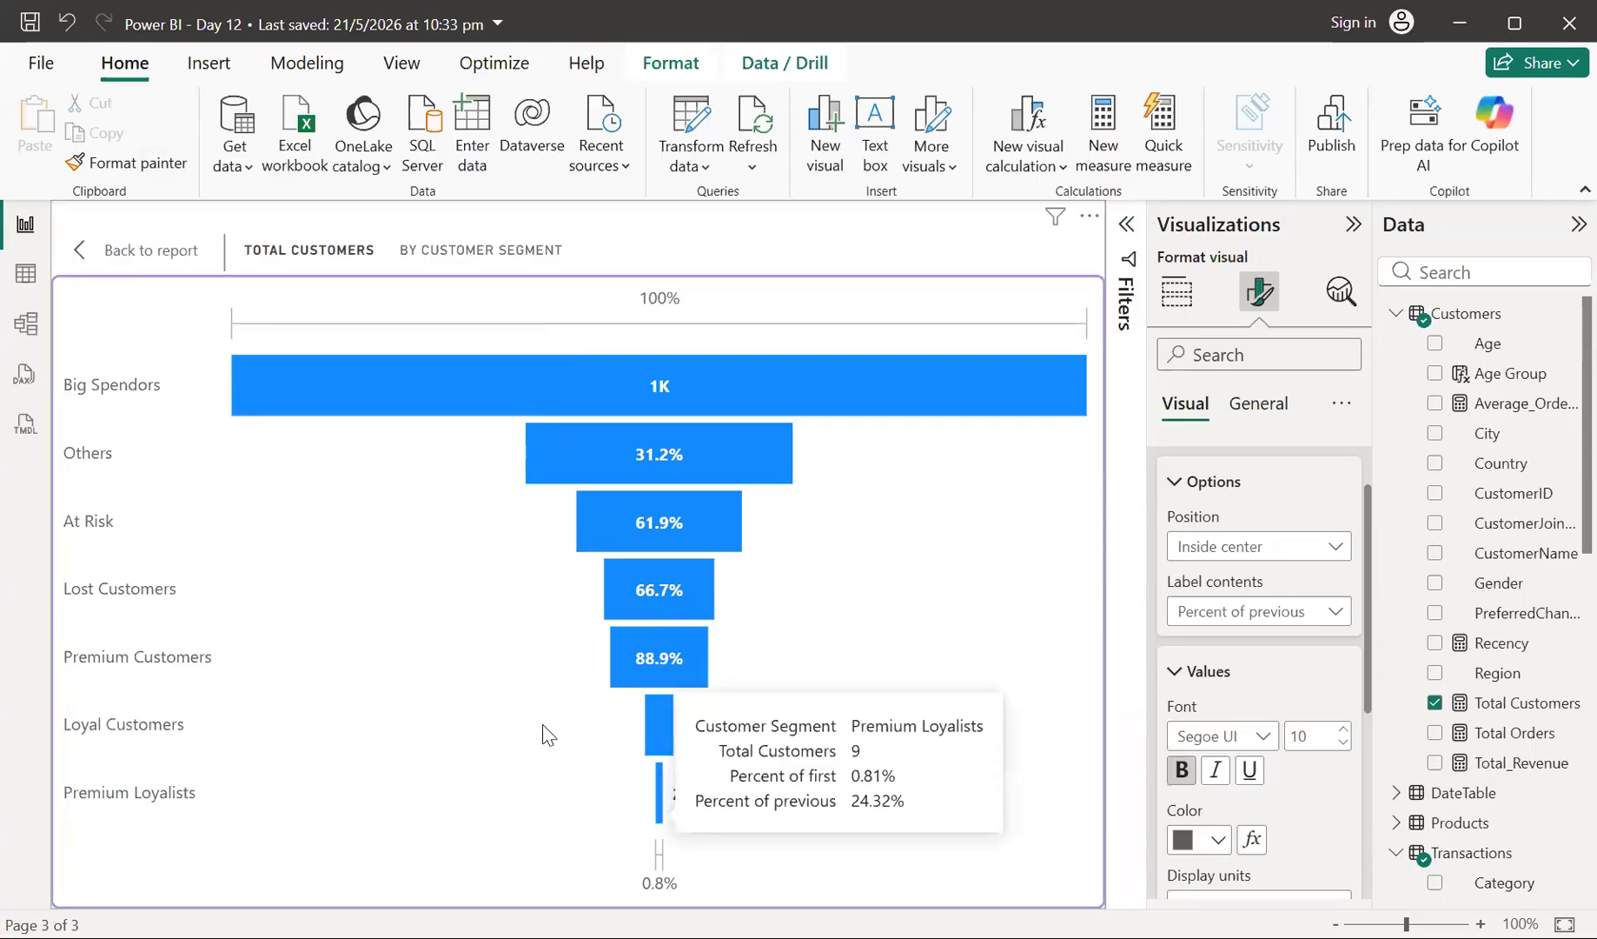
{"action": "left_click", "coordinate": [112, 249]}
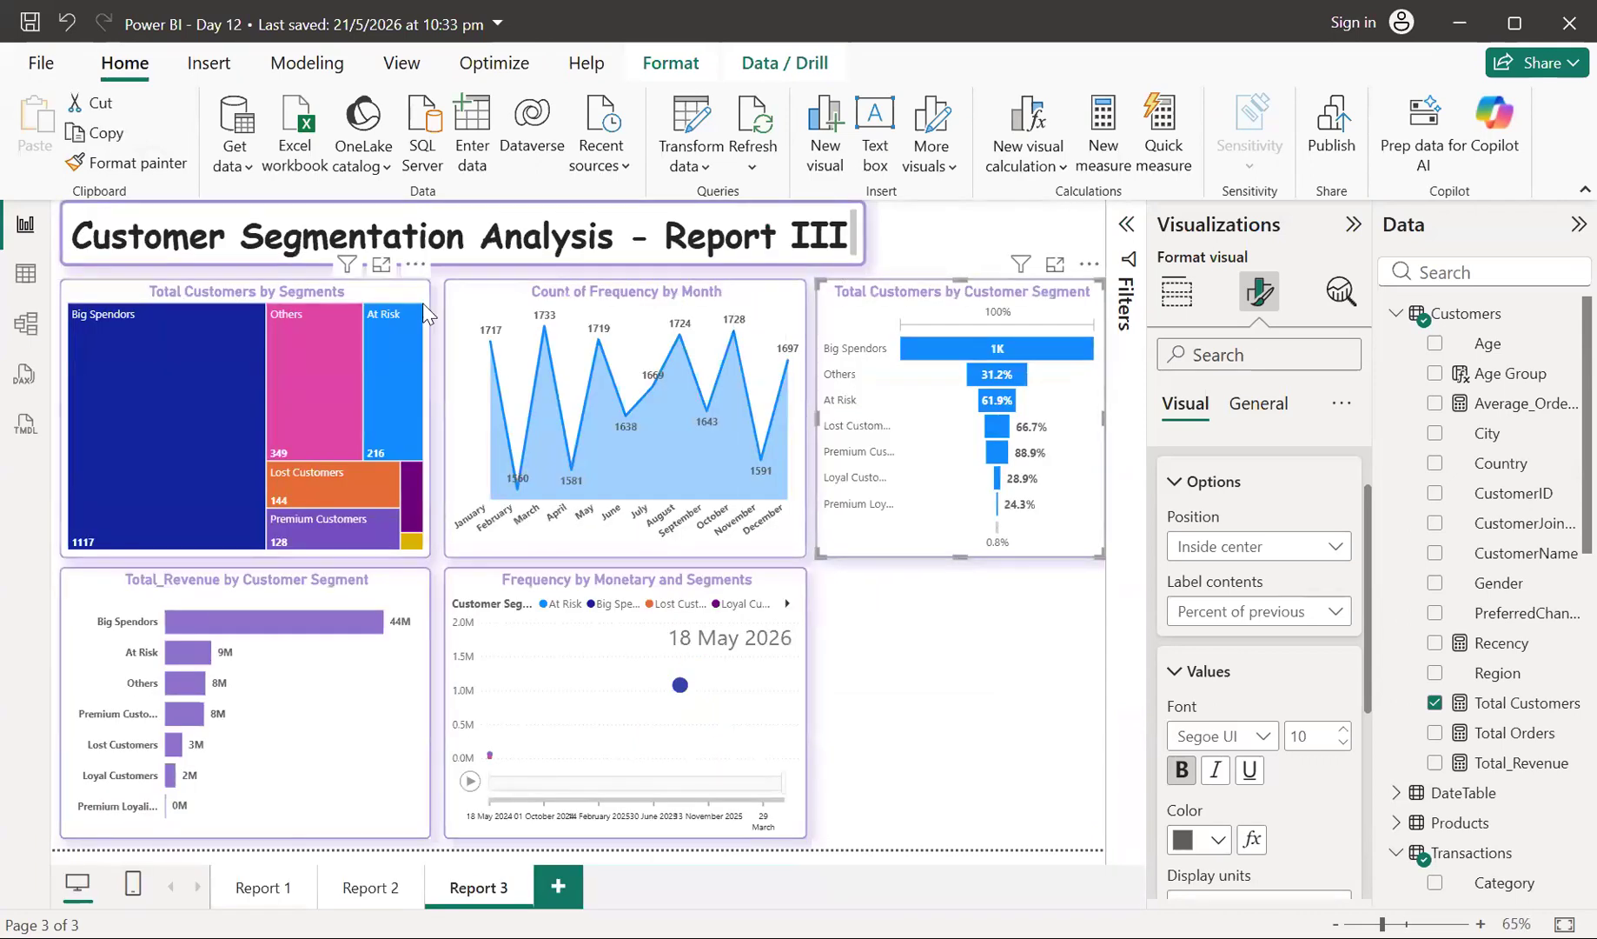
- Narrow the Total Customers by Segments treemap slightly and shift the Count of Frequency by Month chart against it
{"action": "left_click", "coordinate": [404, 348]}
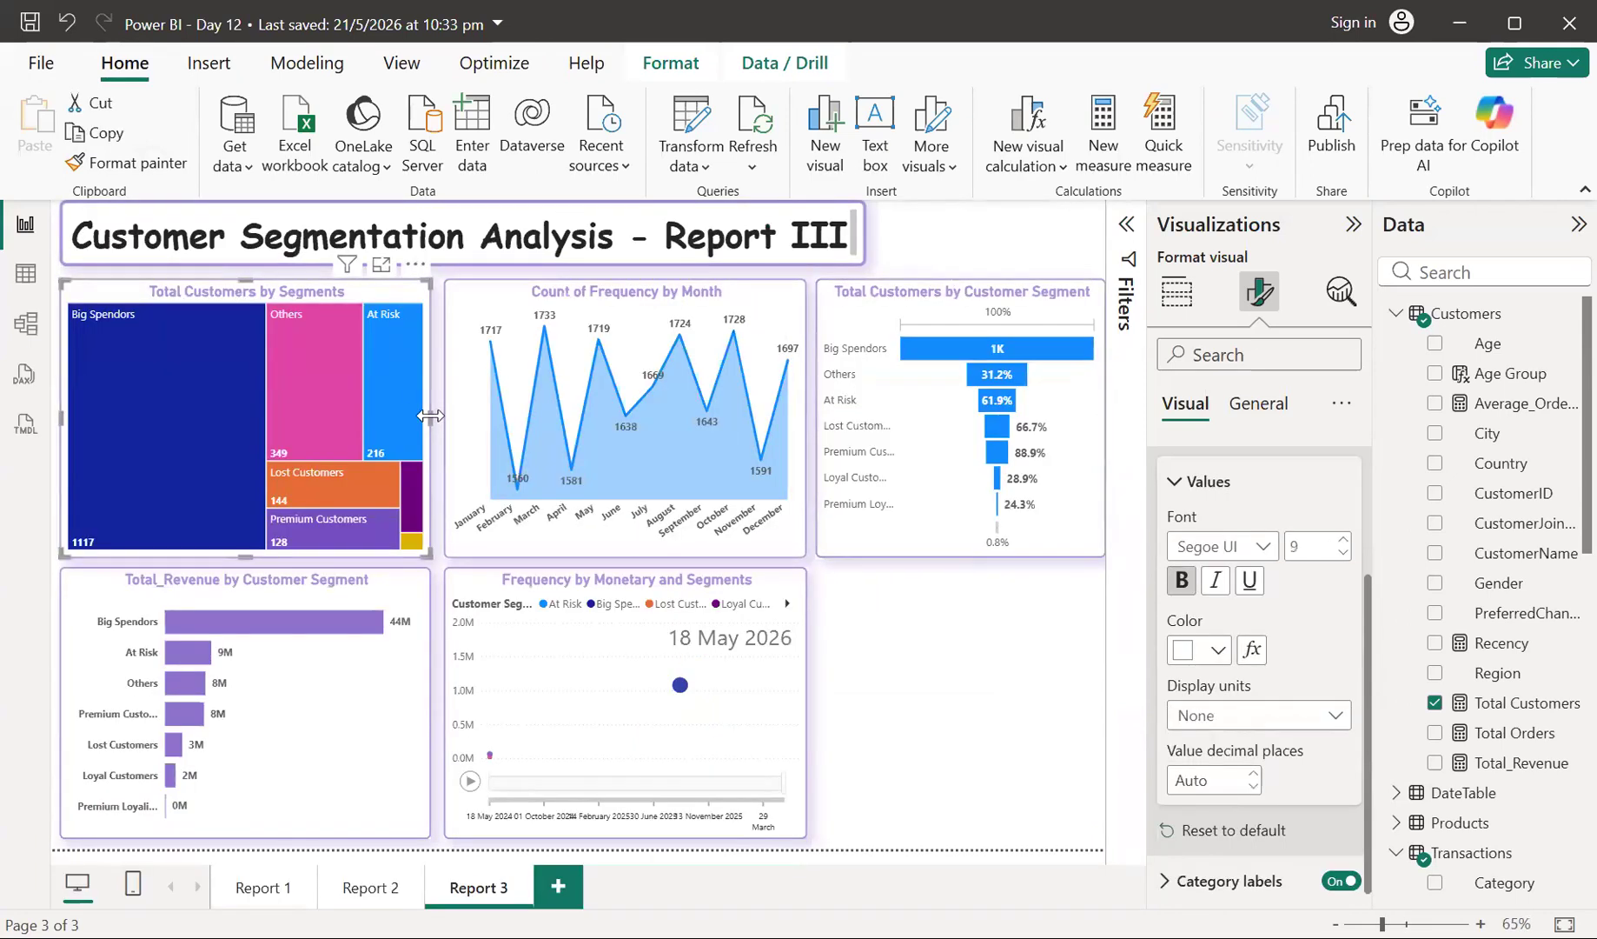
{"action": "left_click_drag", "start_coordinate": [430, 415], "coordinate": [415, 417]}
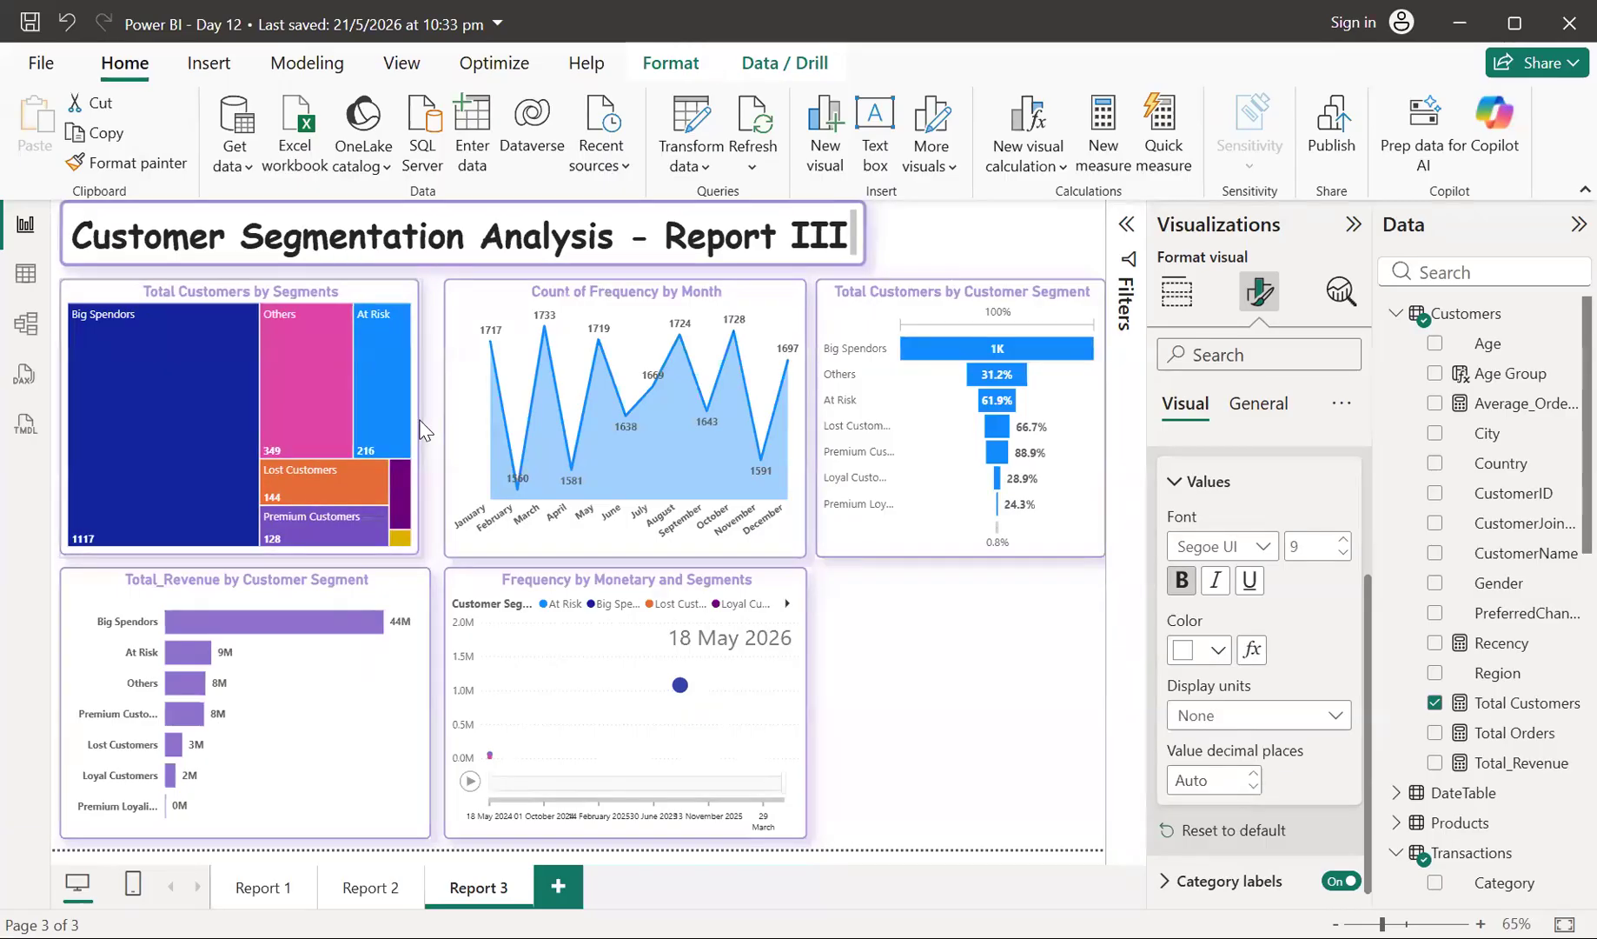
{"action": "left_click_drag", "start_coordinate": [461, 299], "coordinate": [444, 306]}
- Widen the funnel chart toward the Count of Frequency by Month chart to fill the freed gap
{"action": "left_click", "coordinate": [841, 305]}
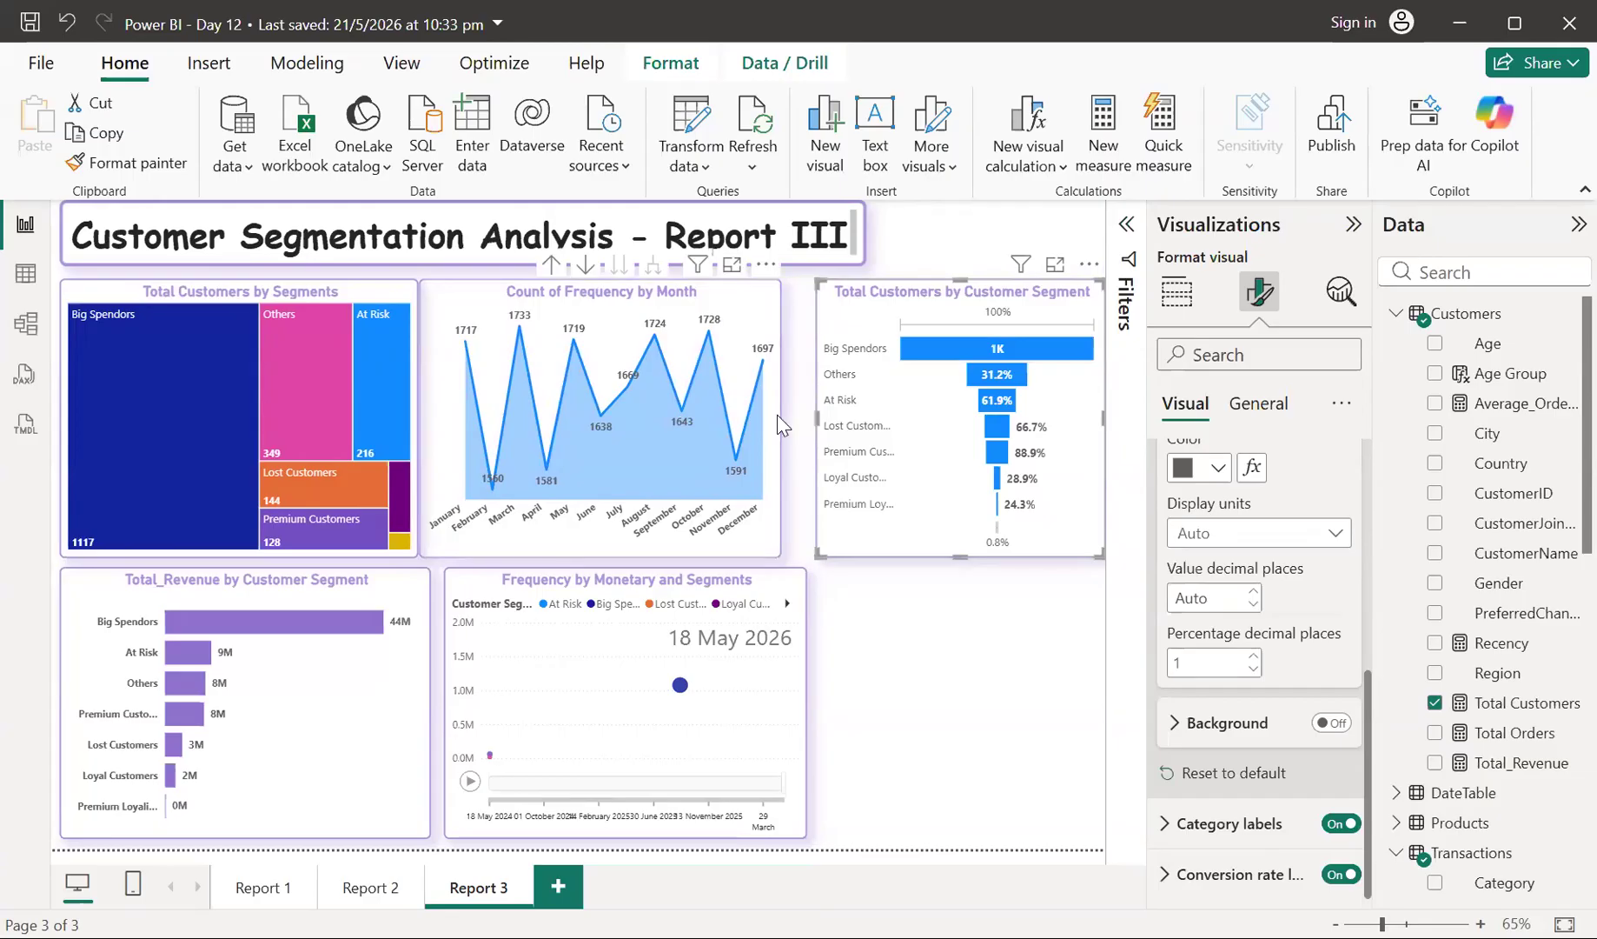
{"action": "left_click_drag", "start_coordinate": [817, 428], "coordinate": [790, 421]}
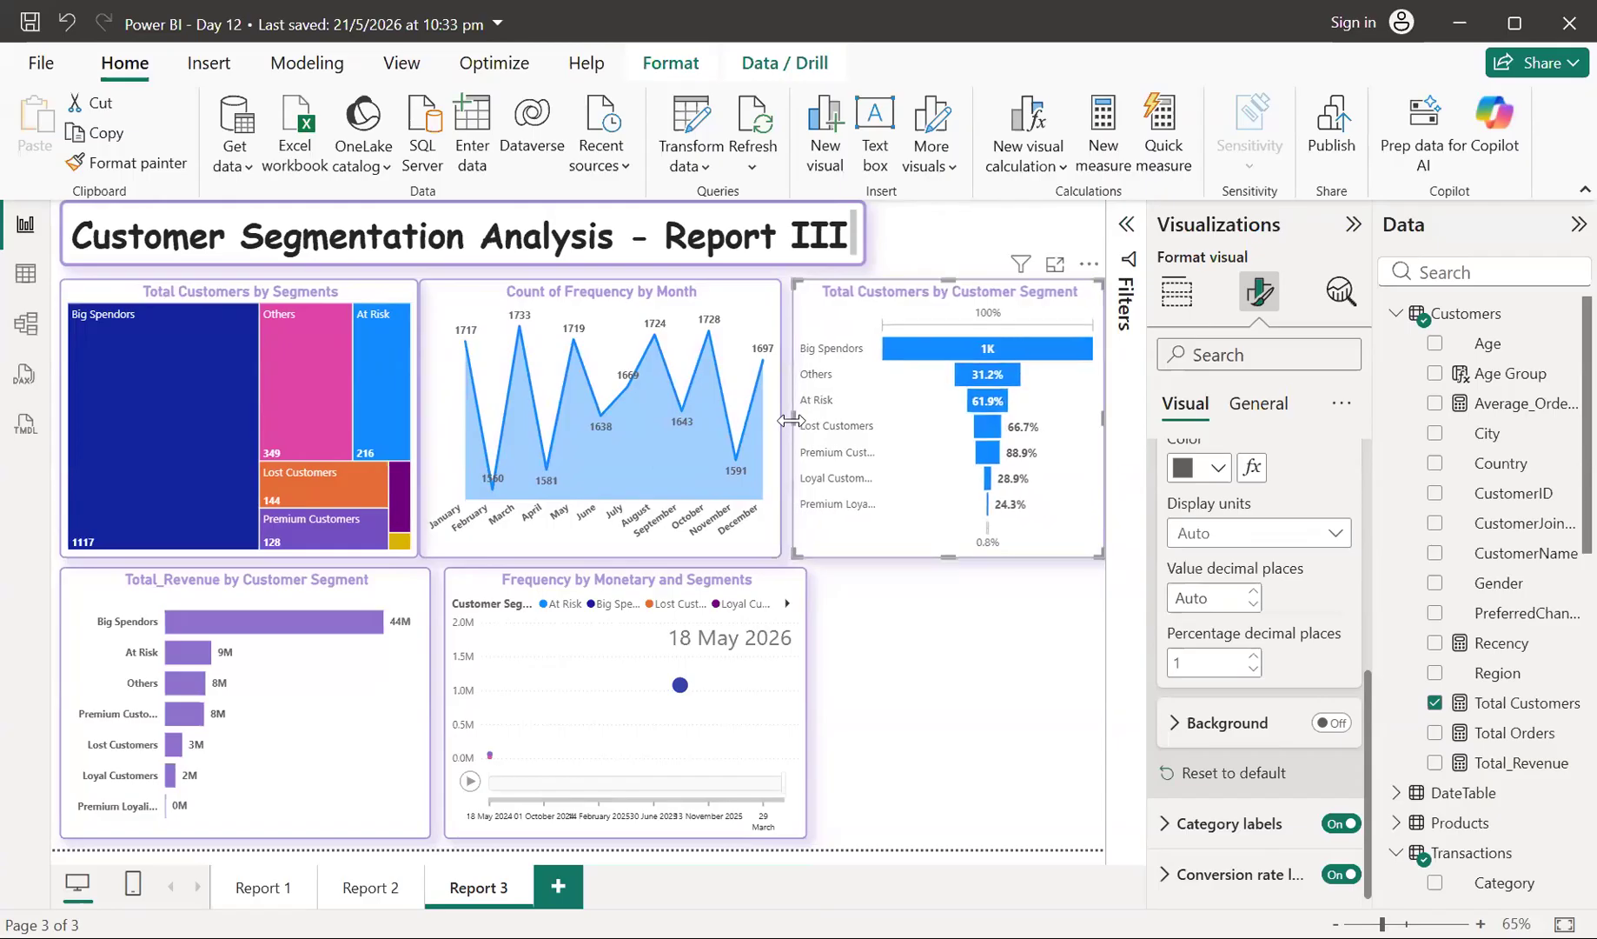
- Try the funnel chart without its conversion rate labels and switch them back on
{"action": "scroll", "coordinate": [1225, 860], "scroll_direction": "down", "scroll_amount": 1}
{"action": "left_click", "coordinate": [1188, 869]}
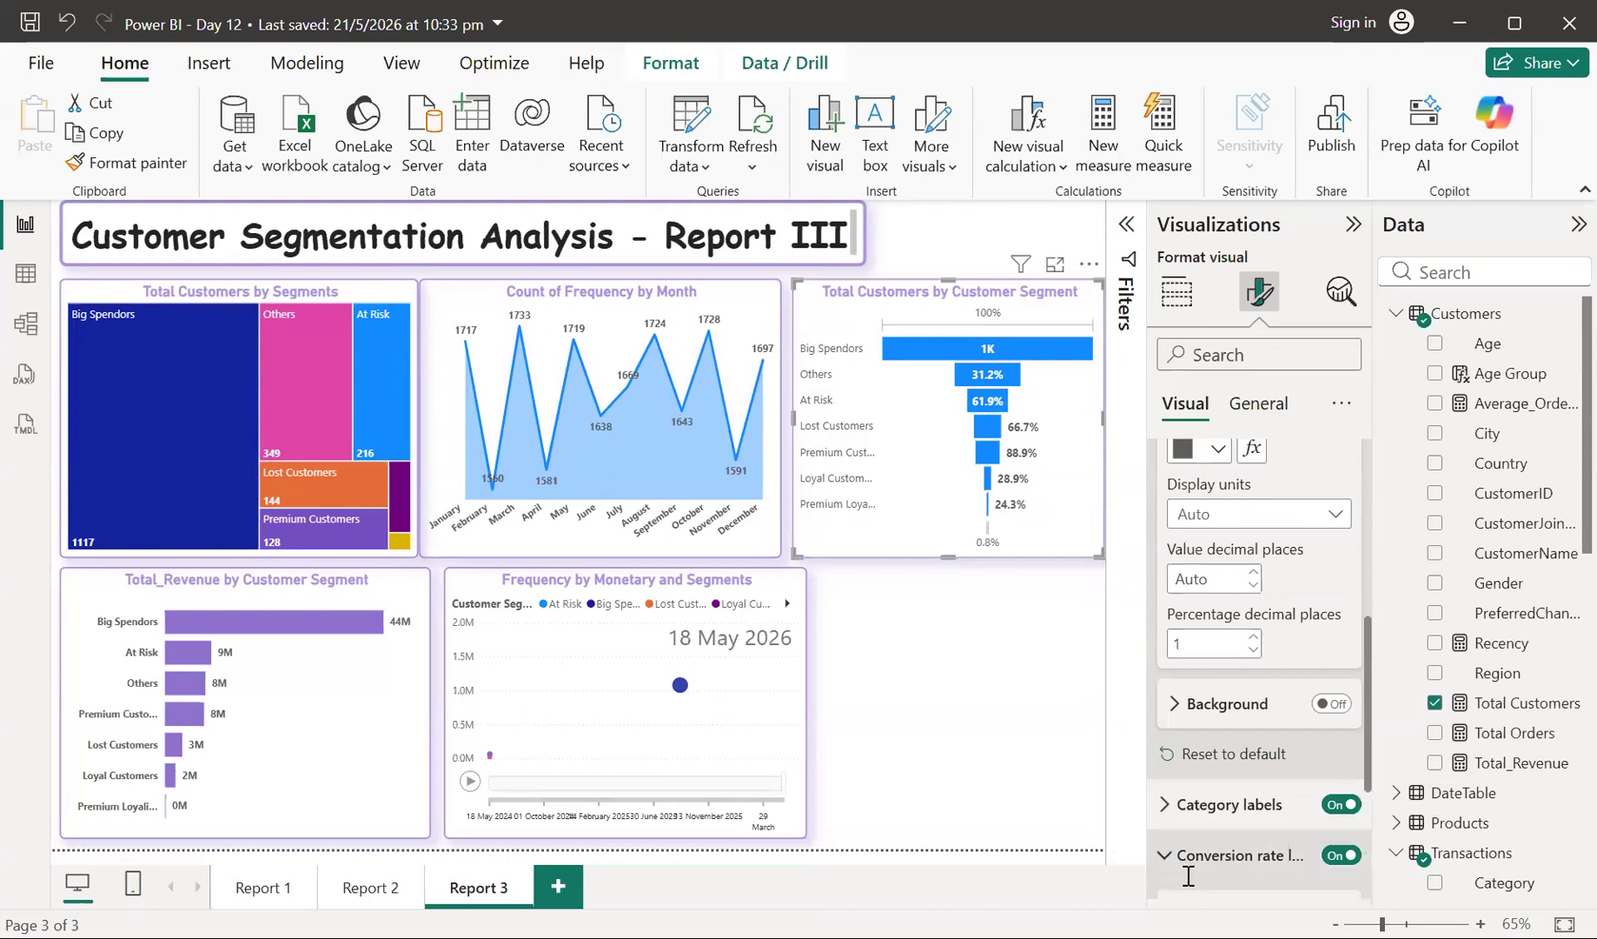
{"action": "scroll", "coordinate": [1274, 756], "scroll_direction": "down", "scroll_amount": 2}
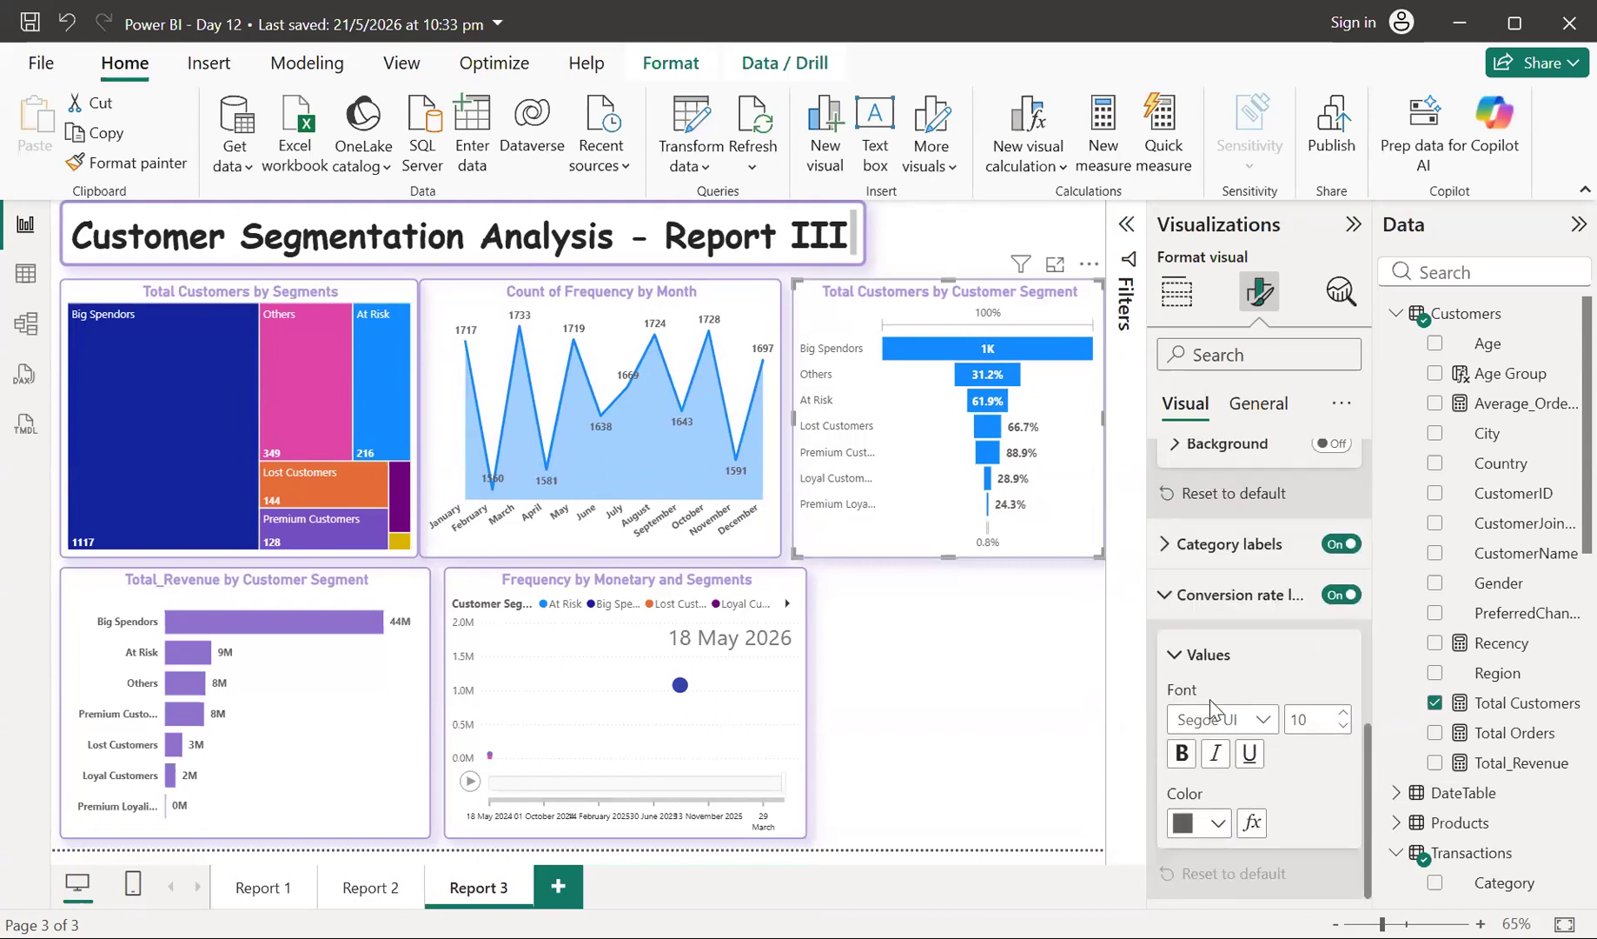
{"action": "left_click", "coordinate": [1338, 597]}
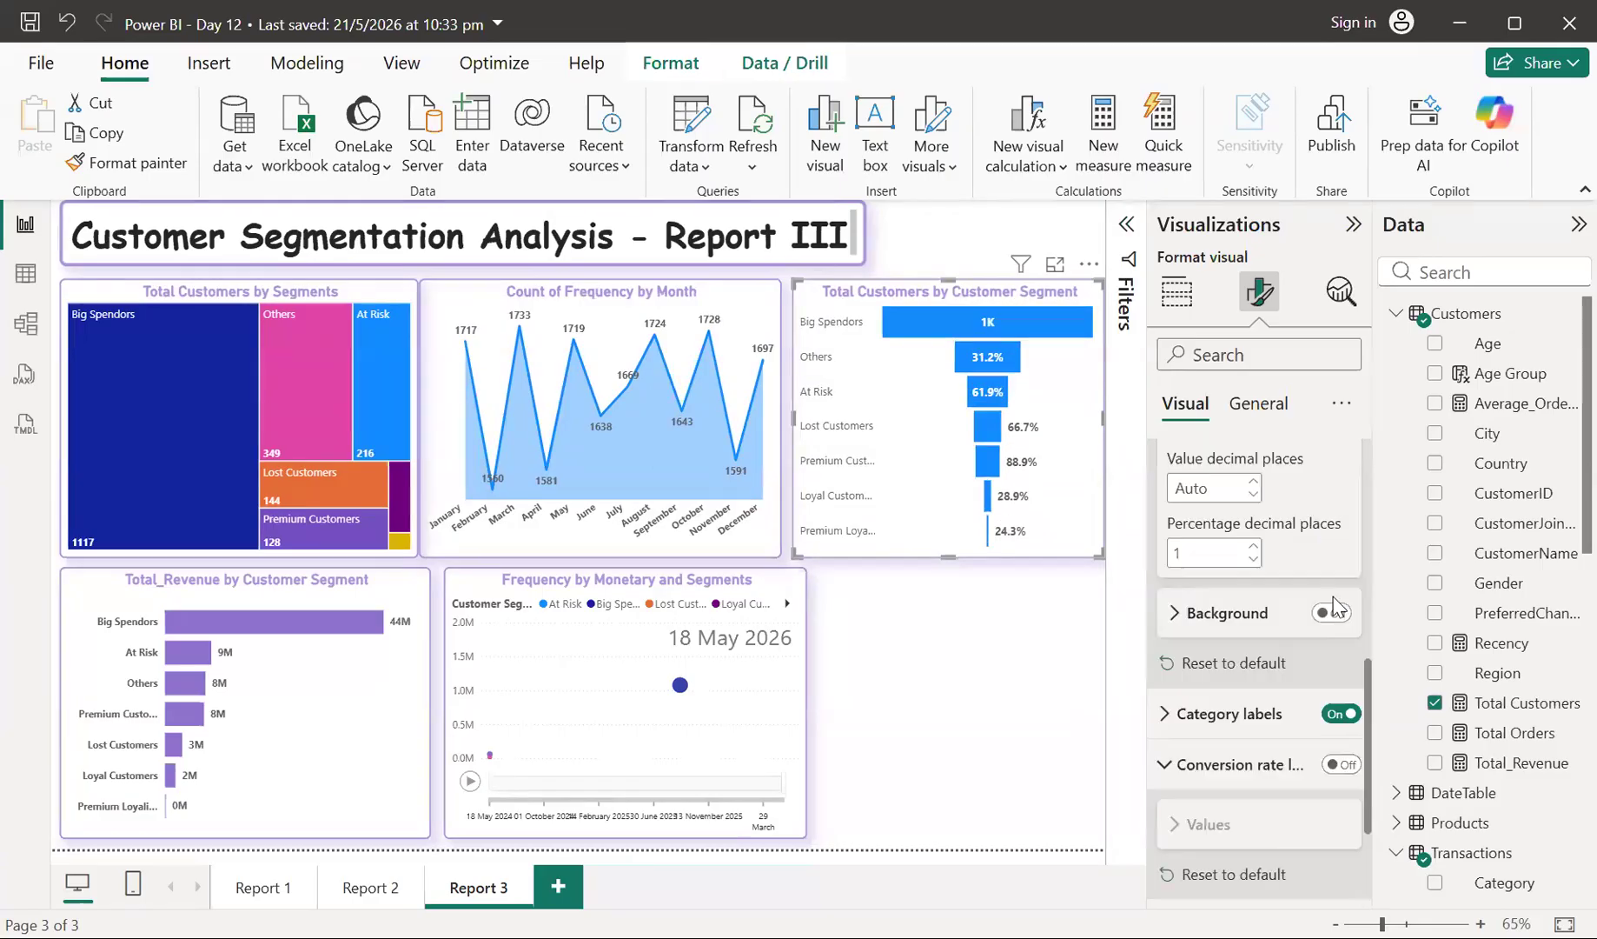
{"action": "left_click", "coordinate": [1342, 765]}
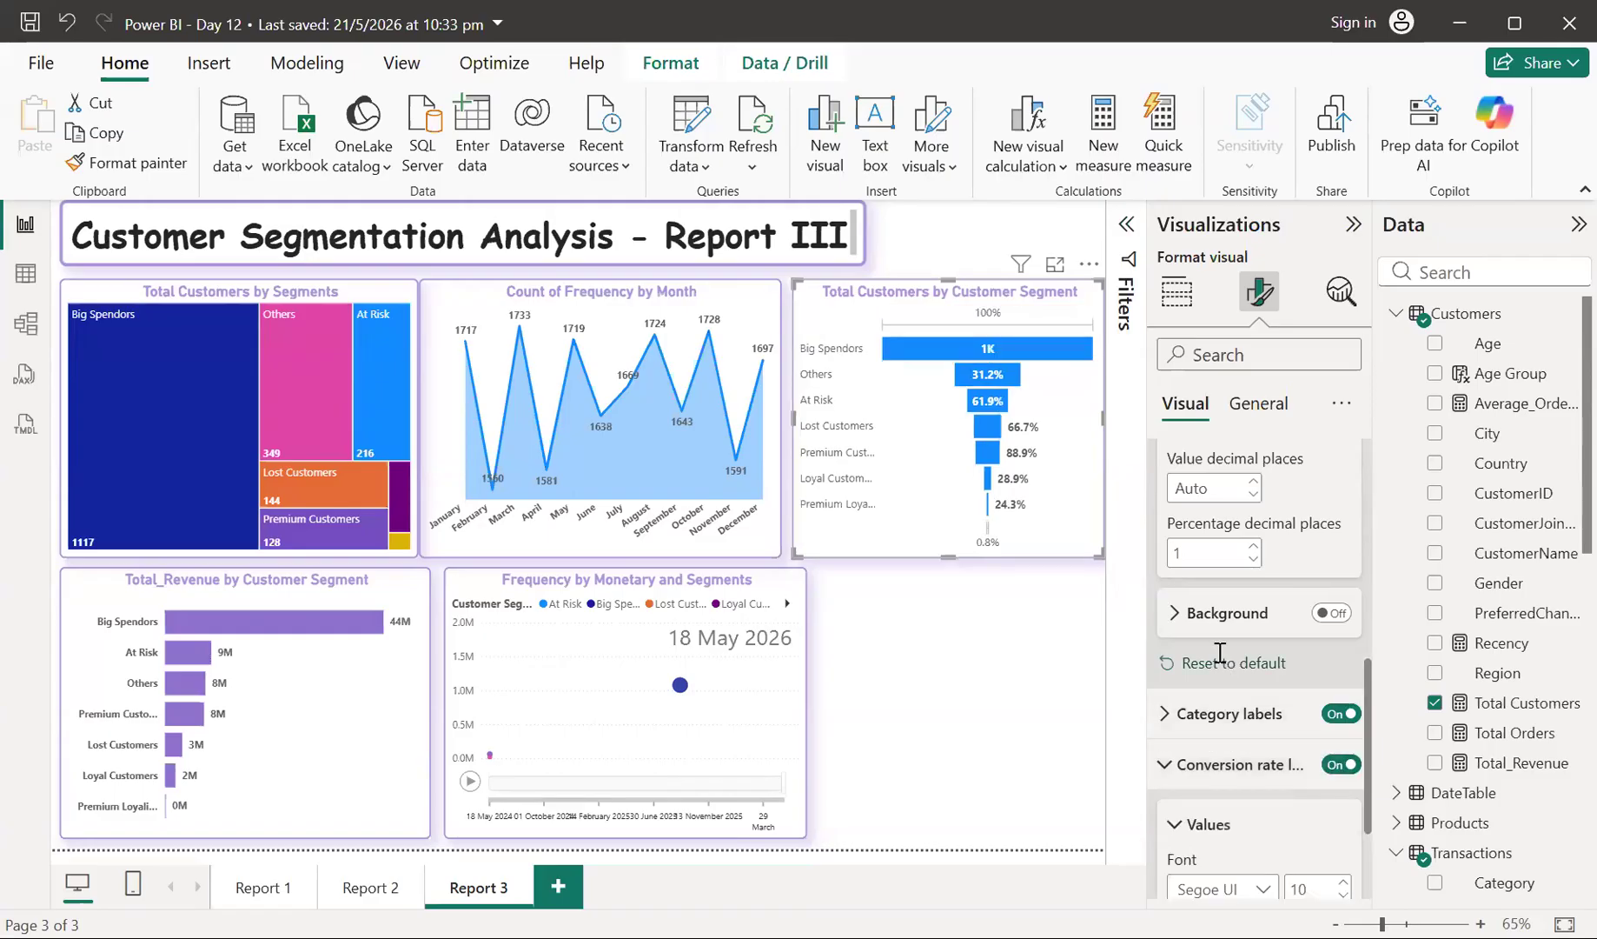
- Set the label contents of the funnel chart's data labels to Percent of first
{"action": "scroll", "coordinate": [1221, 652], "scroll_direction": "up", "scroll_amount": 3}
{"action": "scroll", "coordinate": [1220, 654], "scroll_direction": "up", "scroll_amount": 3}
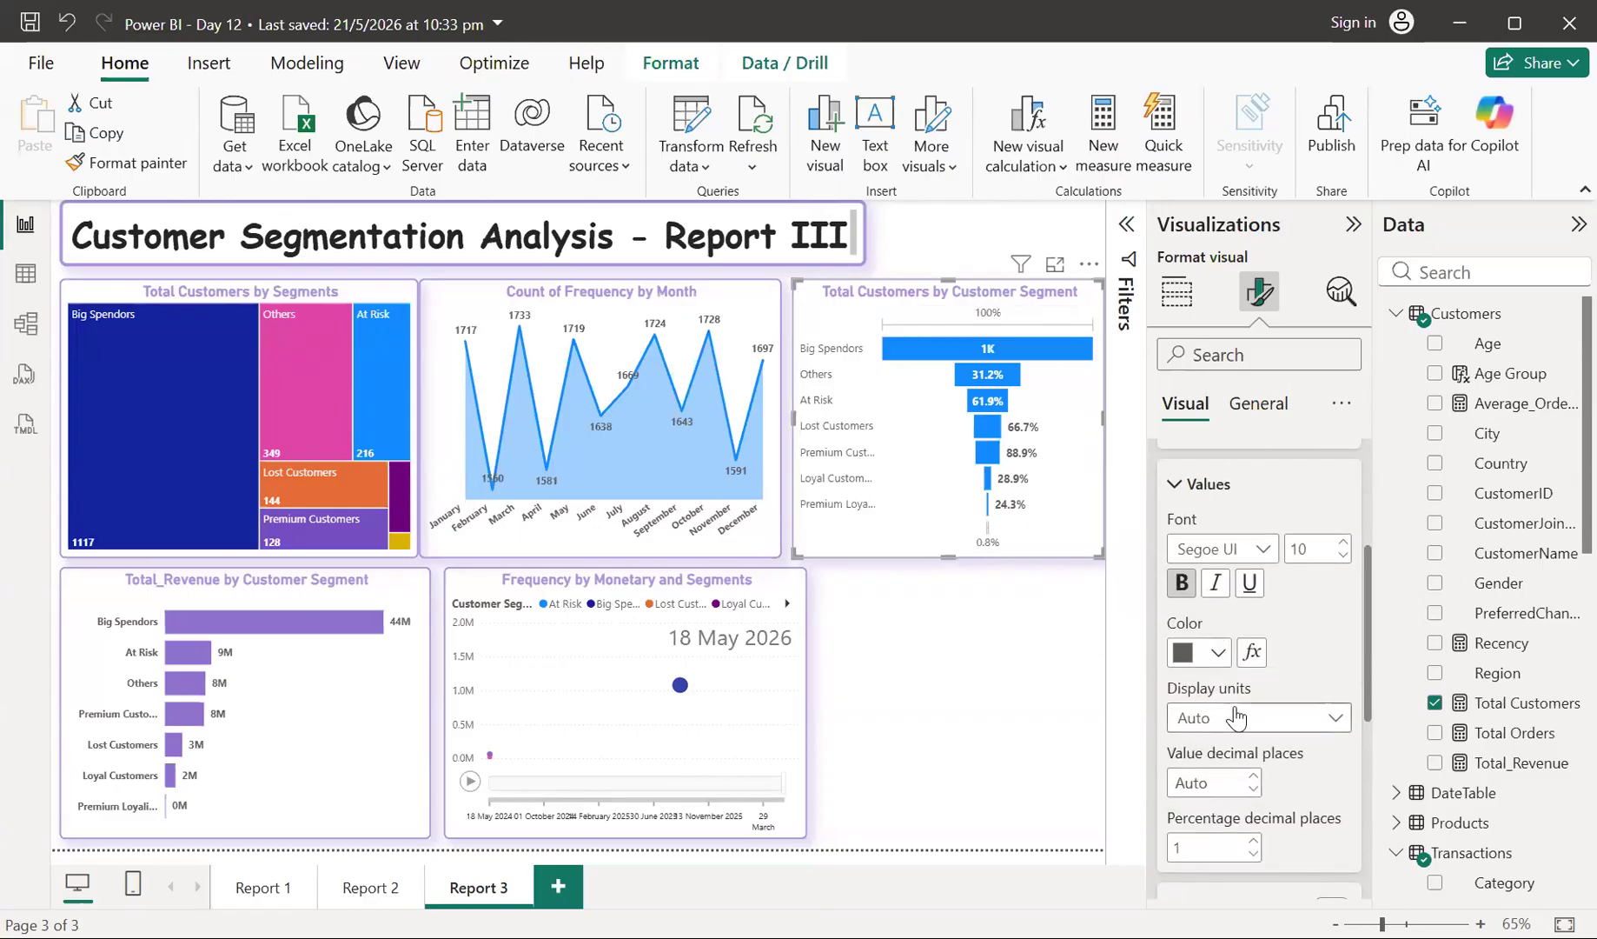
{"action": "scroll", "coordinate": [1238, 718], "scroll_direction": "up", "scroll_amount": 2}
{"action": "scroll", "coordinate": [1238, 717], "scroll_direction": "up", "scroll_amount": 2}
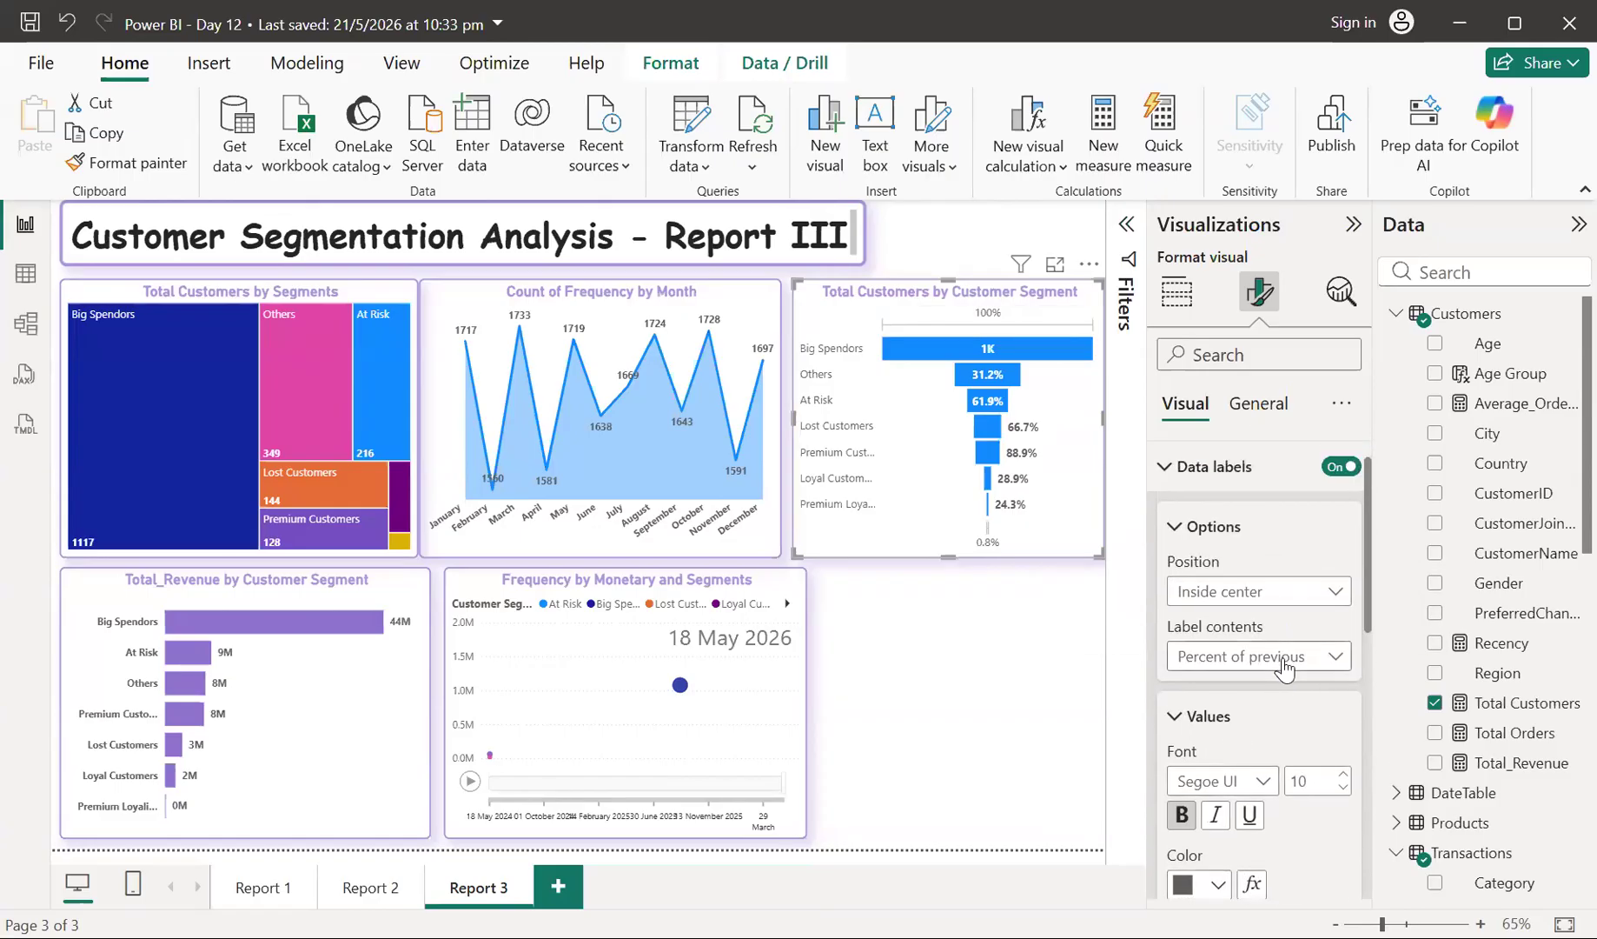
{"action": "left_click", "coordinate": [1284, 668]}
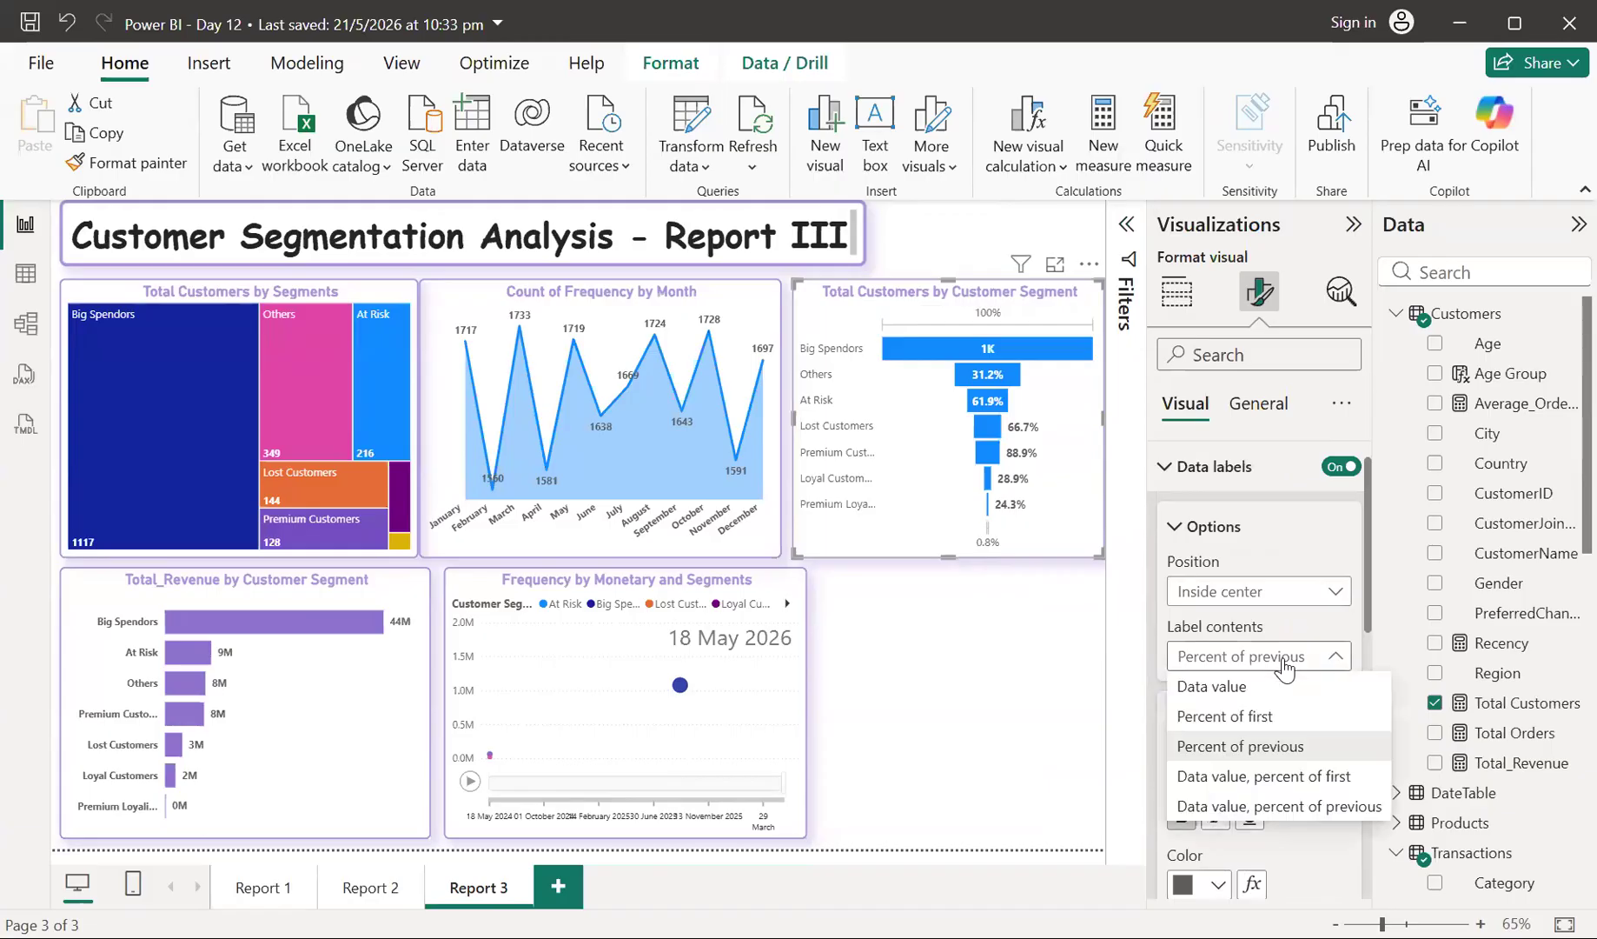
{"action": "left_click", "coordinate": [1248, 717]}
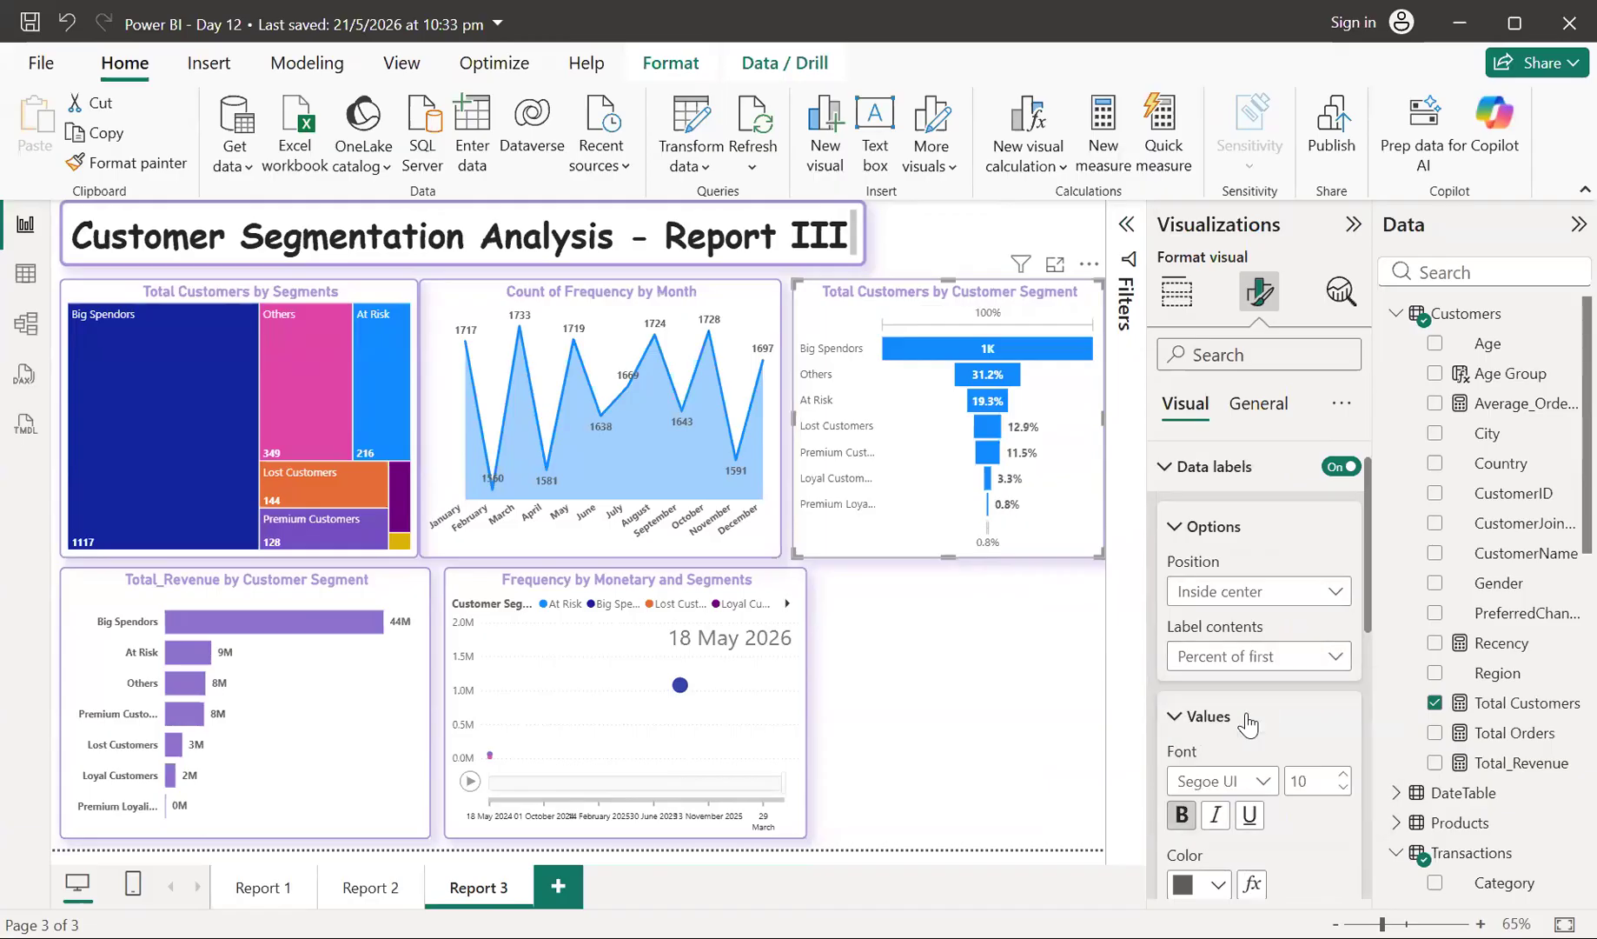
{"action": "left_click", "coordinate": [1311, 667]}
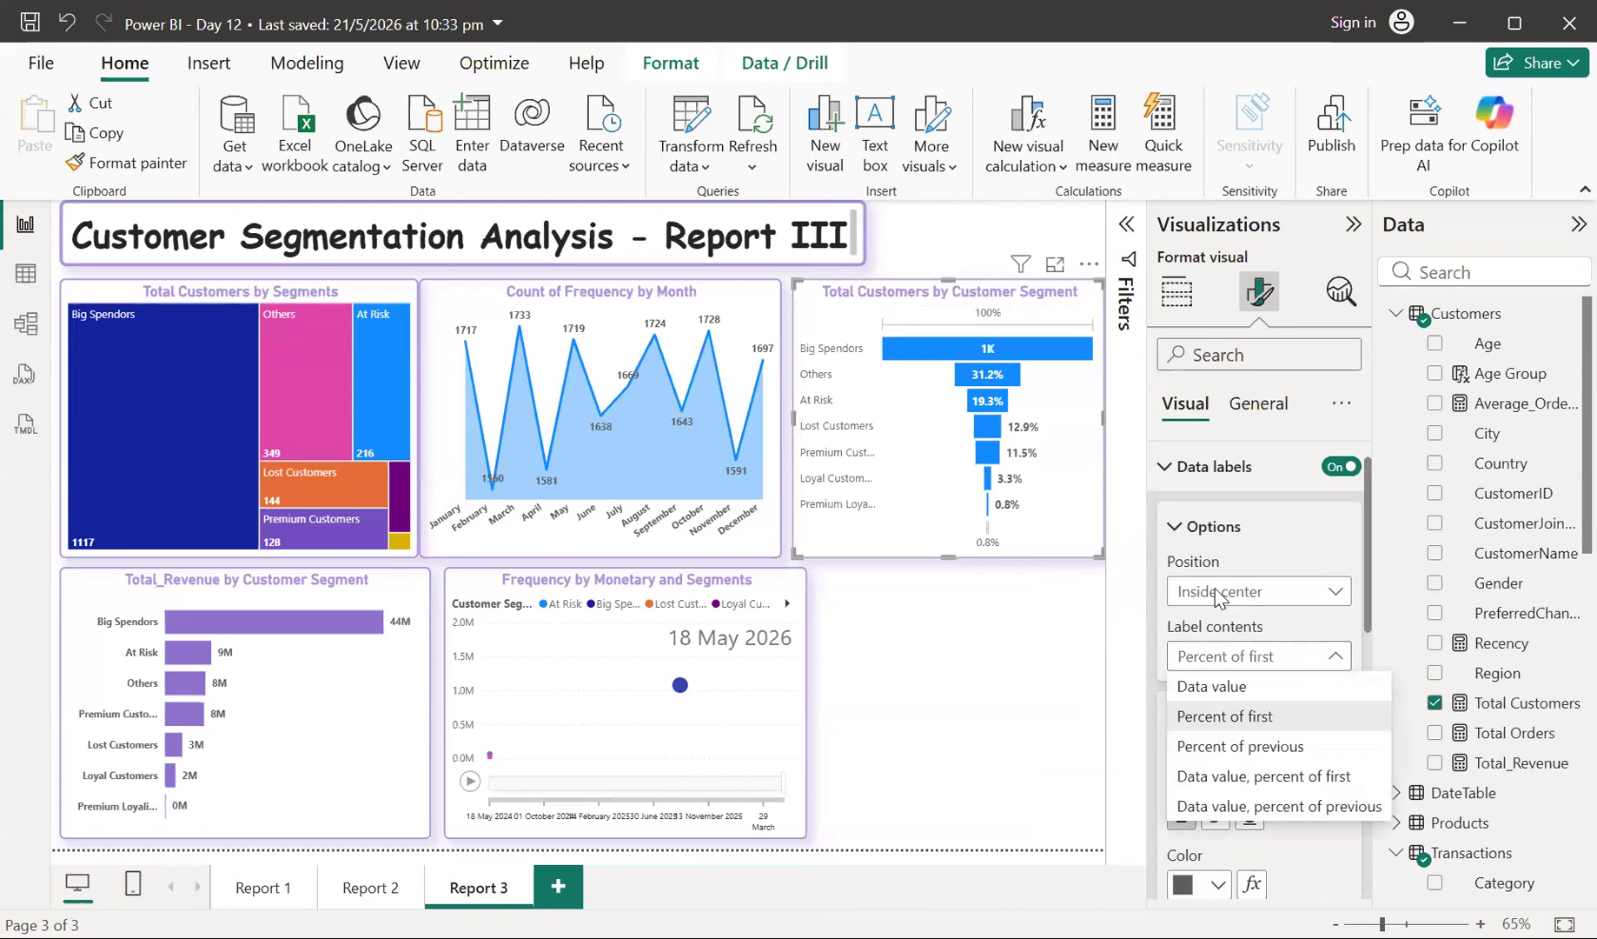
{"action": "left_click", "coordinate": [1179, 538]}
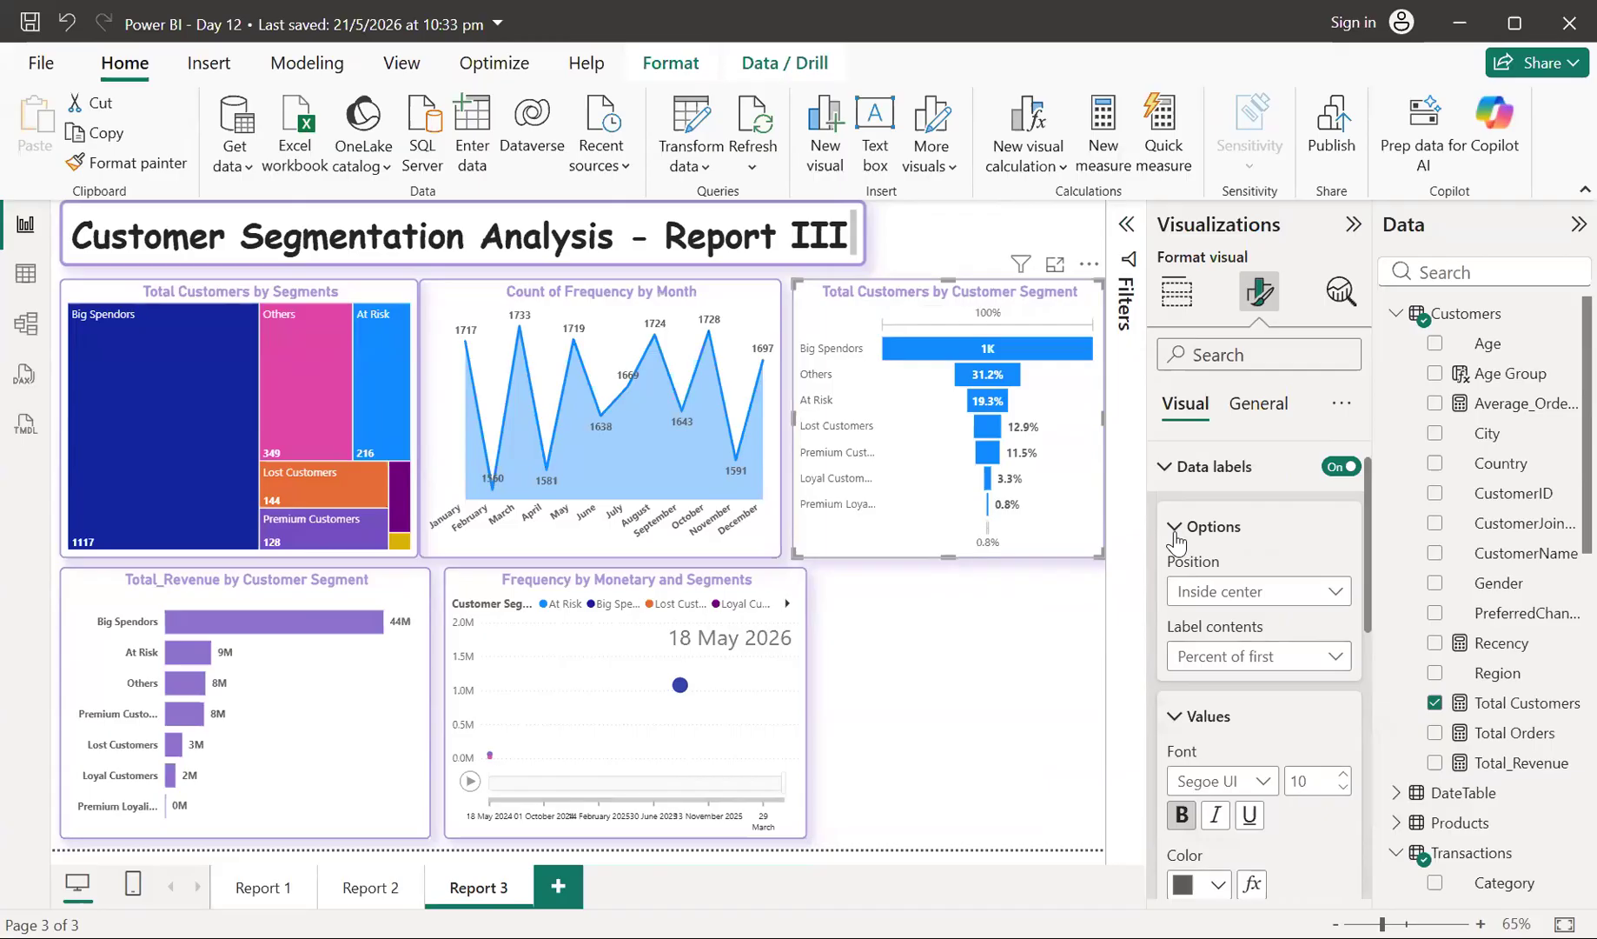
{"action": "left_click", "coordinate": [973, 730]}
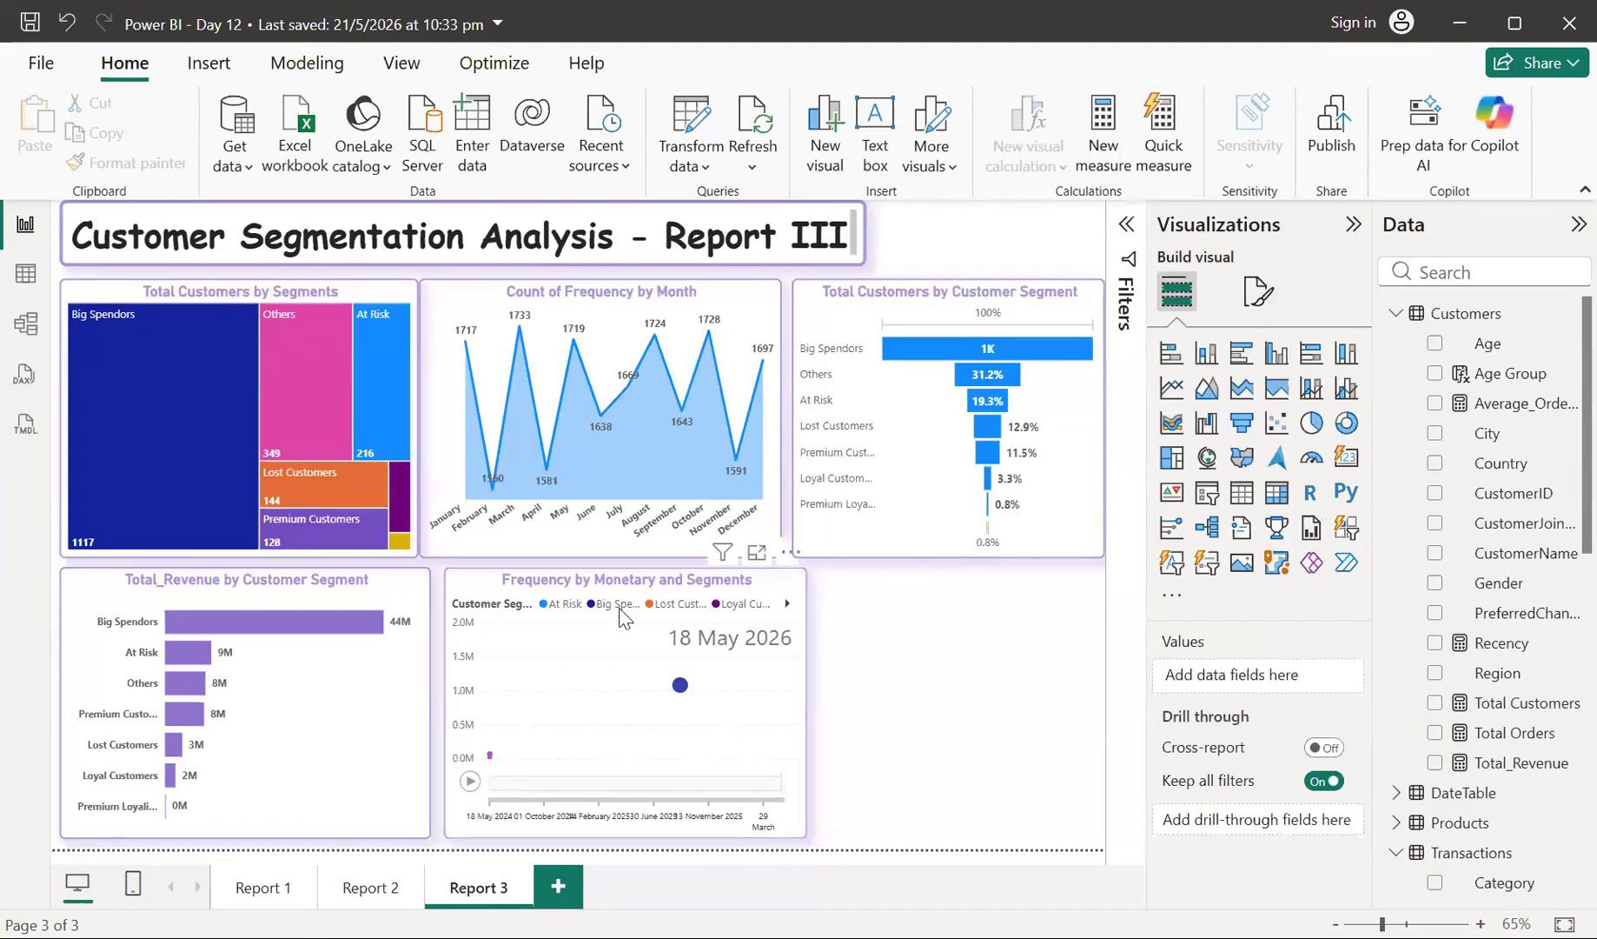
- Narrow the Total_Revenue by Customer Segment chart to the treemap's width and shift the Frequency by Monetary and Segments chart against it
{"action": "left_click", "coordinate": [417, 581]}
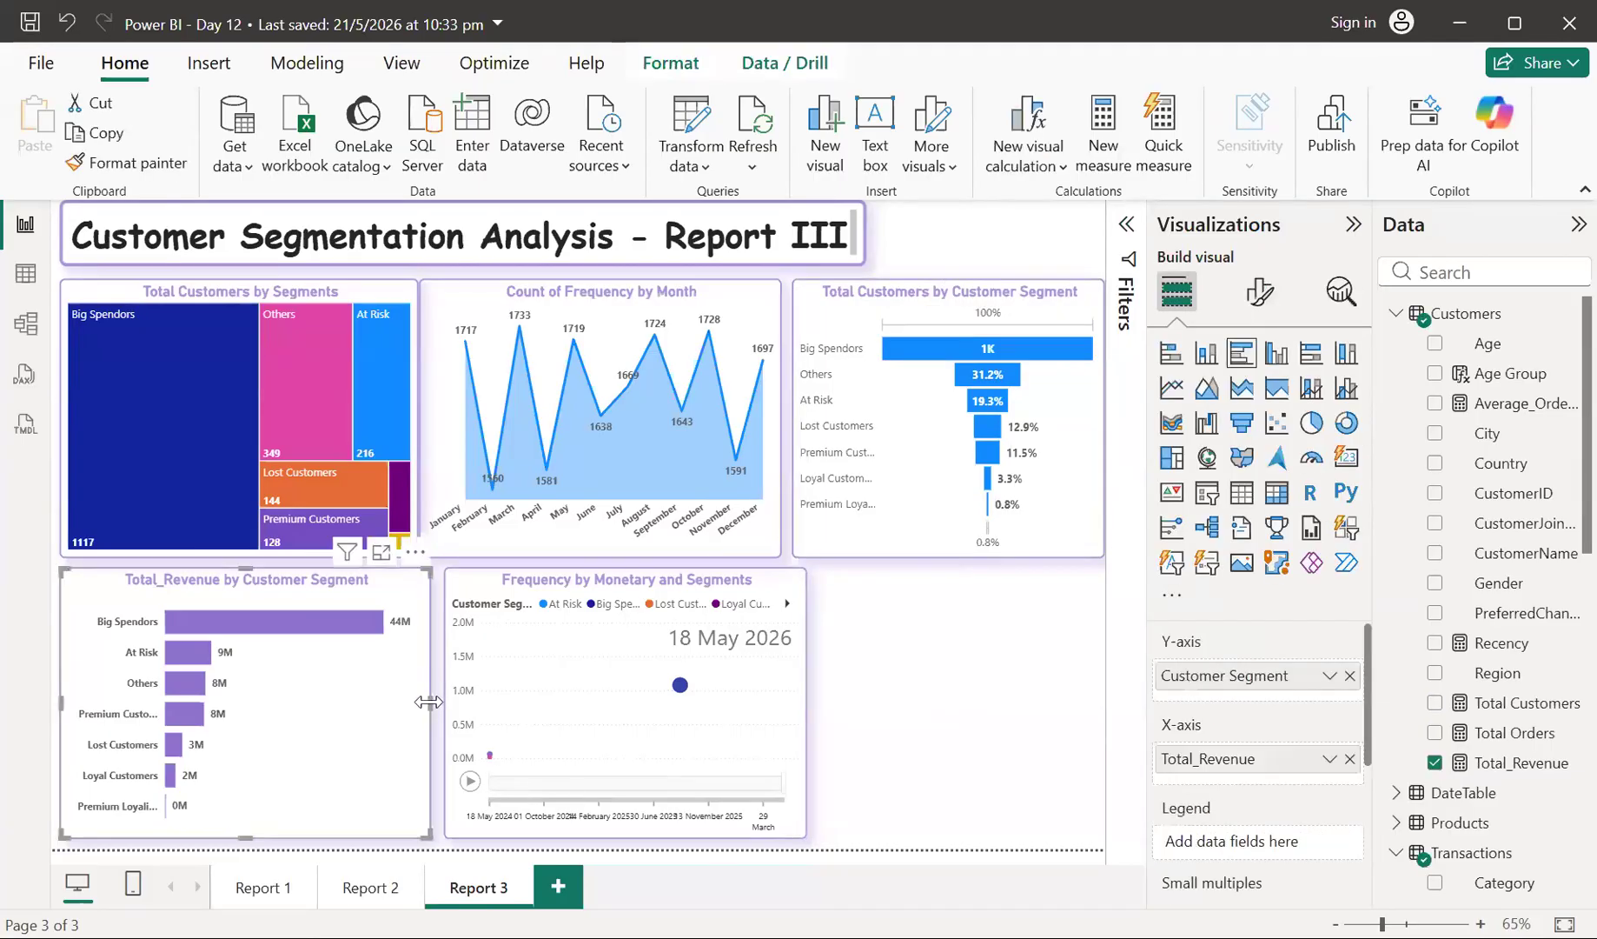
{"action": "left_click_drag", "start_coordinate": [428, 701], "coordinate": [417, 701]}
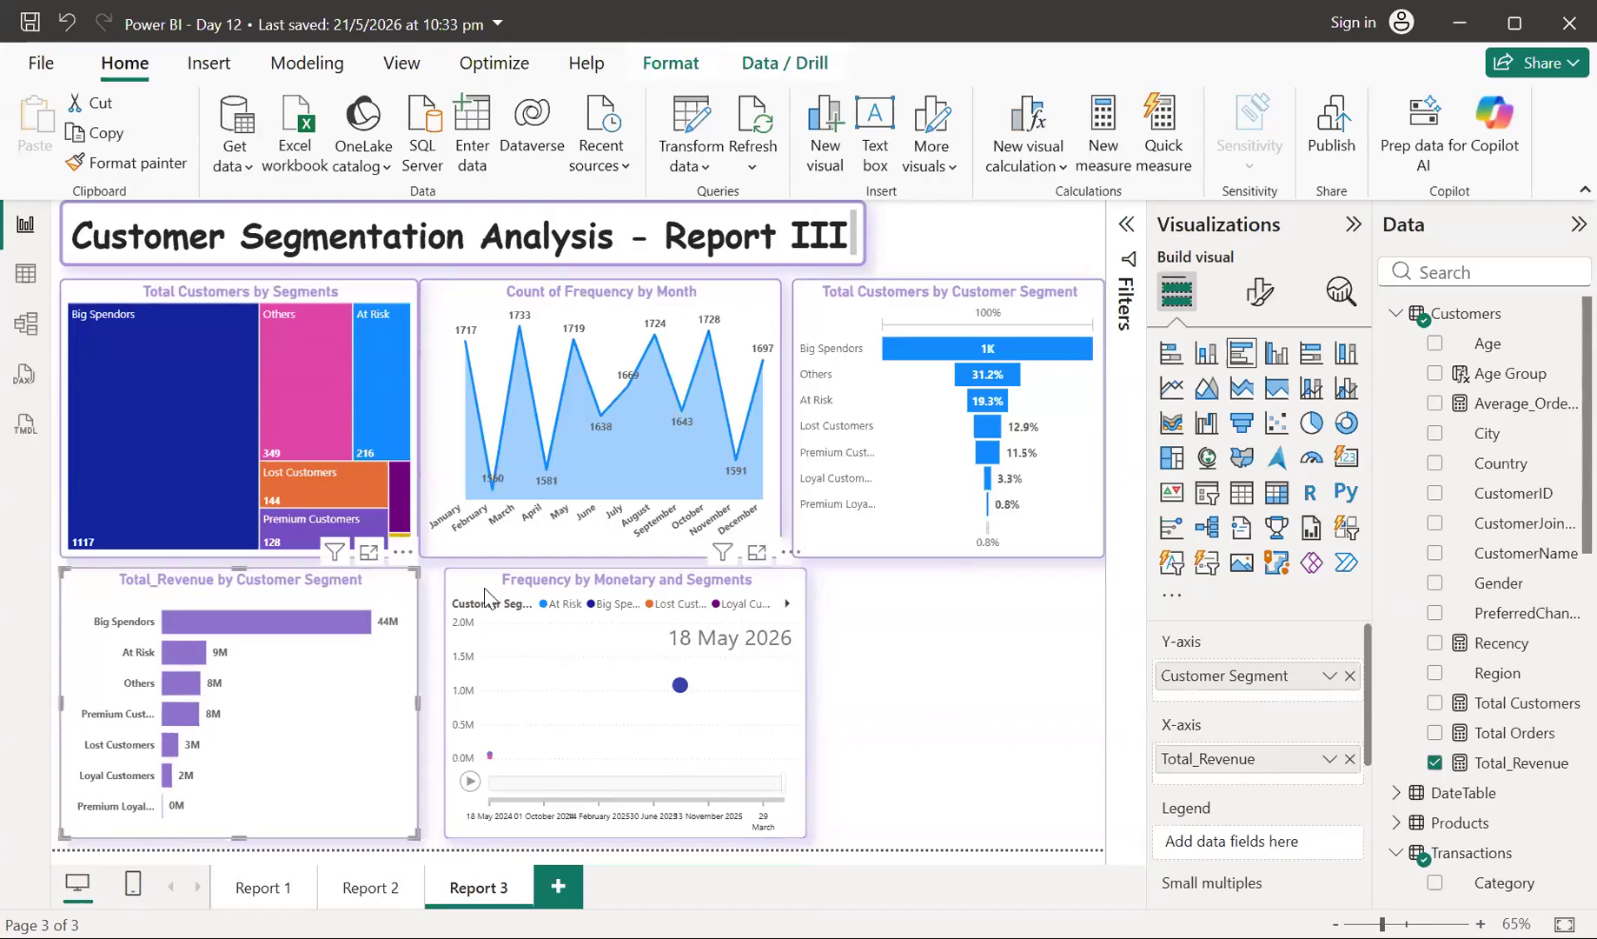
{"action": "left_click_drag", "start_coordinate": [484, 583], "coordinate": [461, 583]}
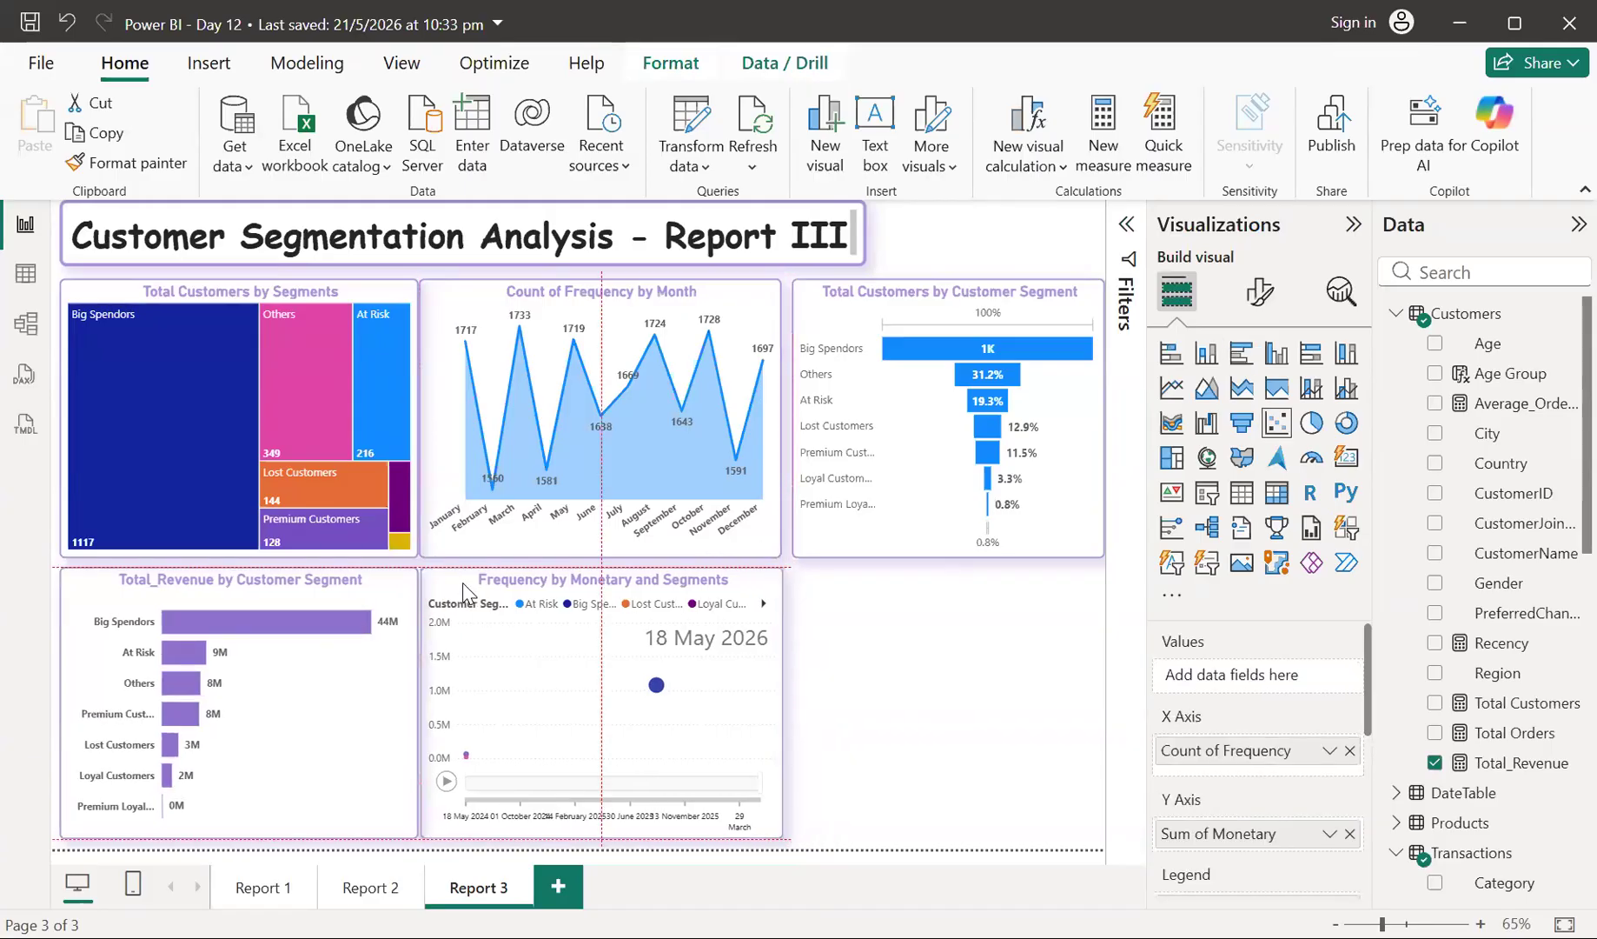
{"action": "left_click", "coordinate": [817, 627]}
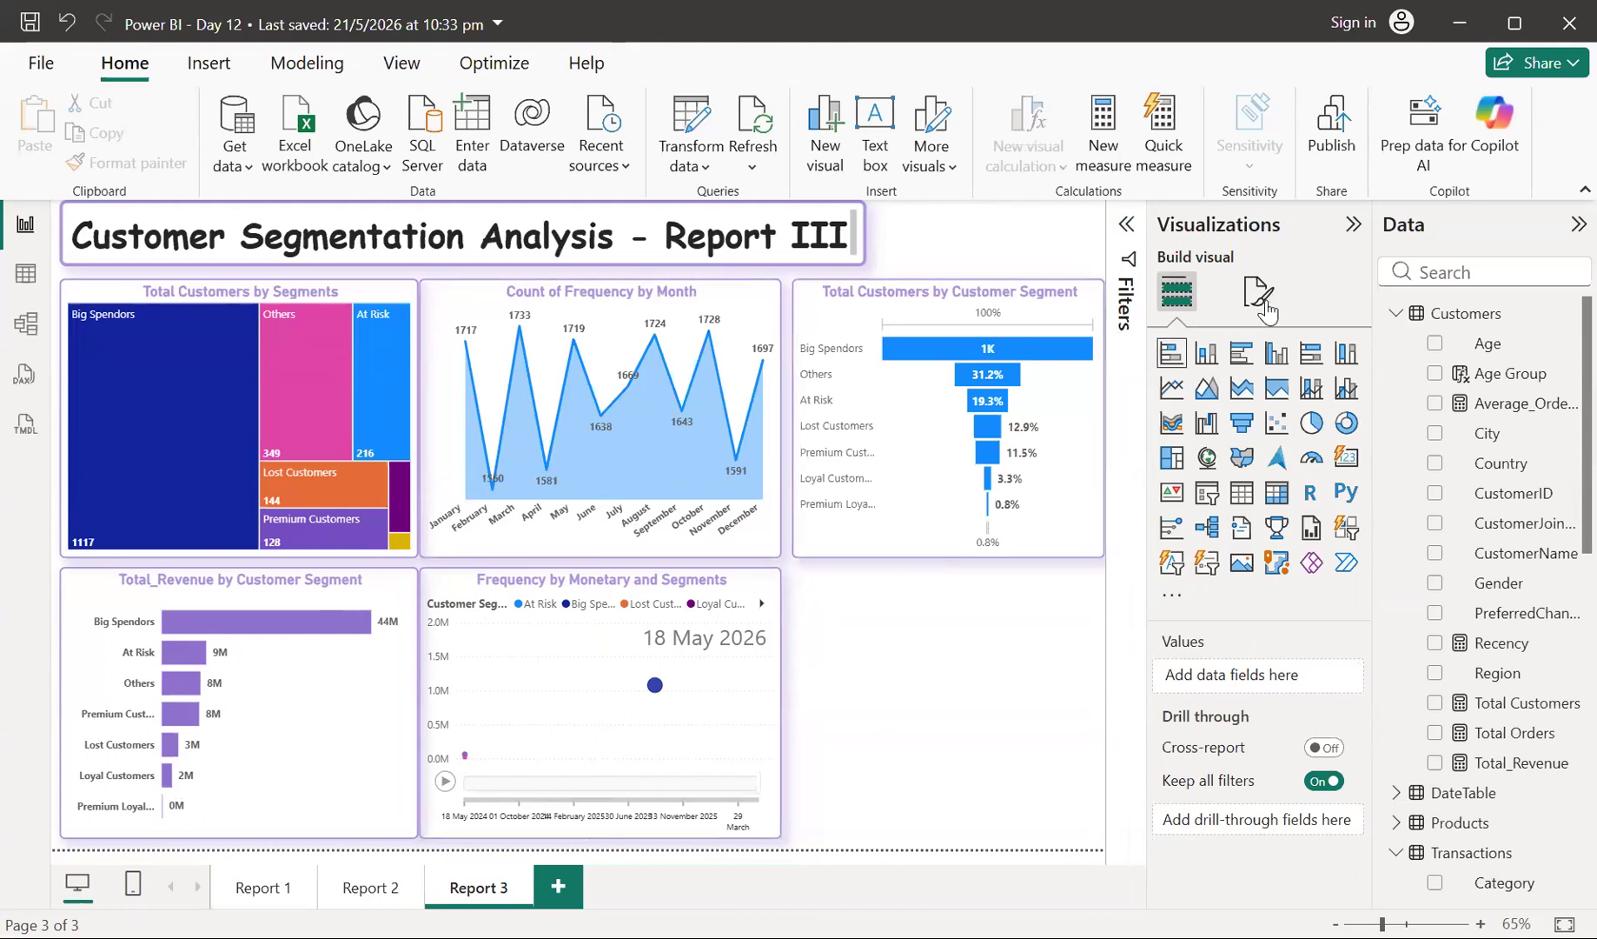
{"action": "left_click", "coordinate": [822, 295]}
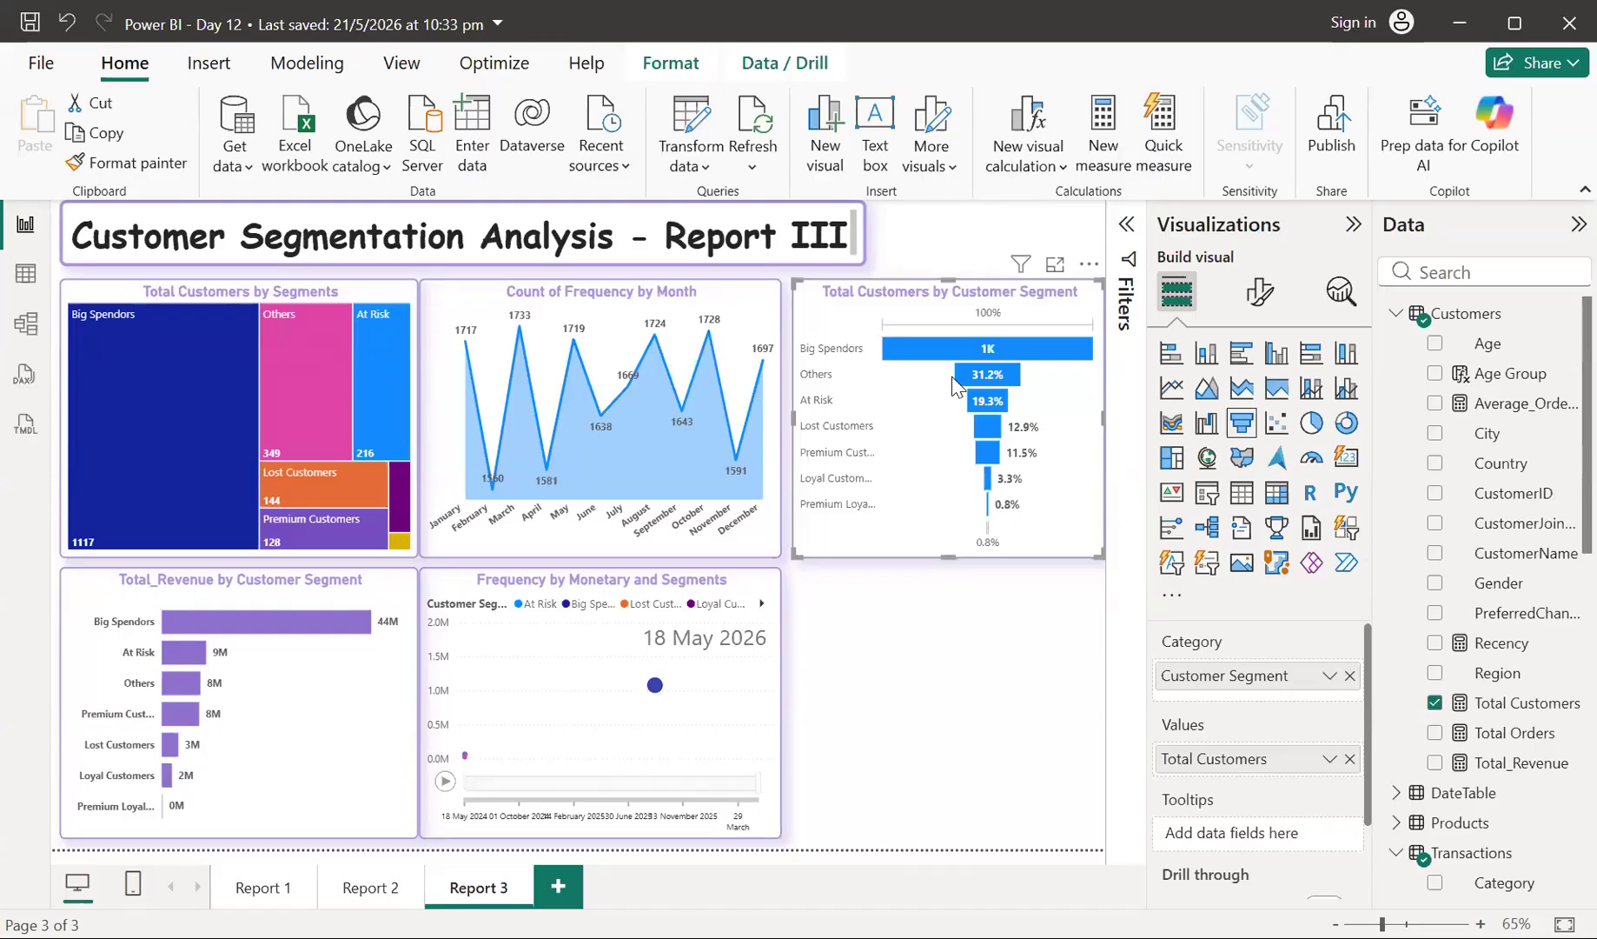
{"action": "left_click", "coordinate": [1000, 662]}
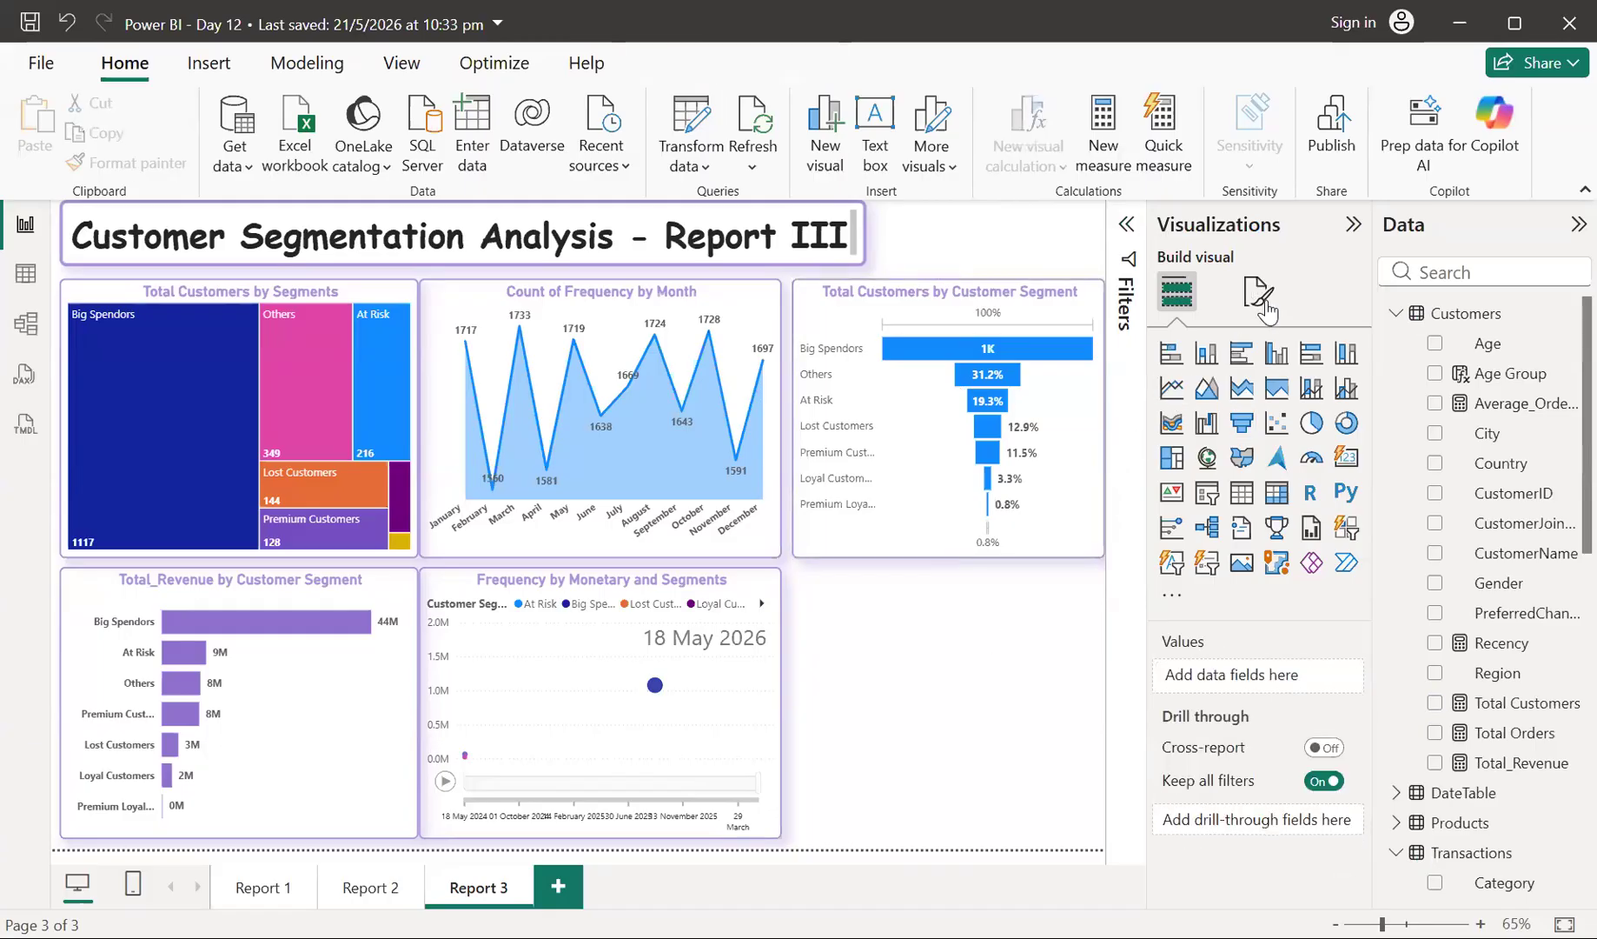
- Add a gauge visual in the empty area beneath the funnel chart
{"action": "left_click", "coordinate": [1310, 461]}
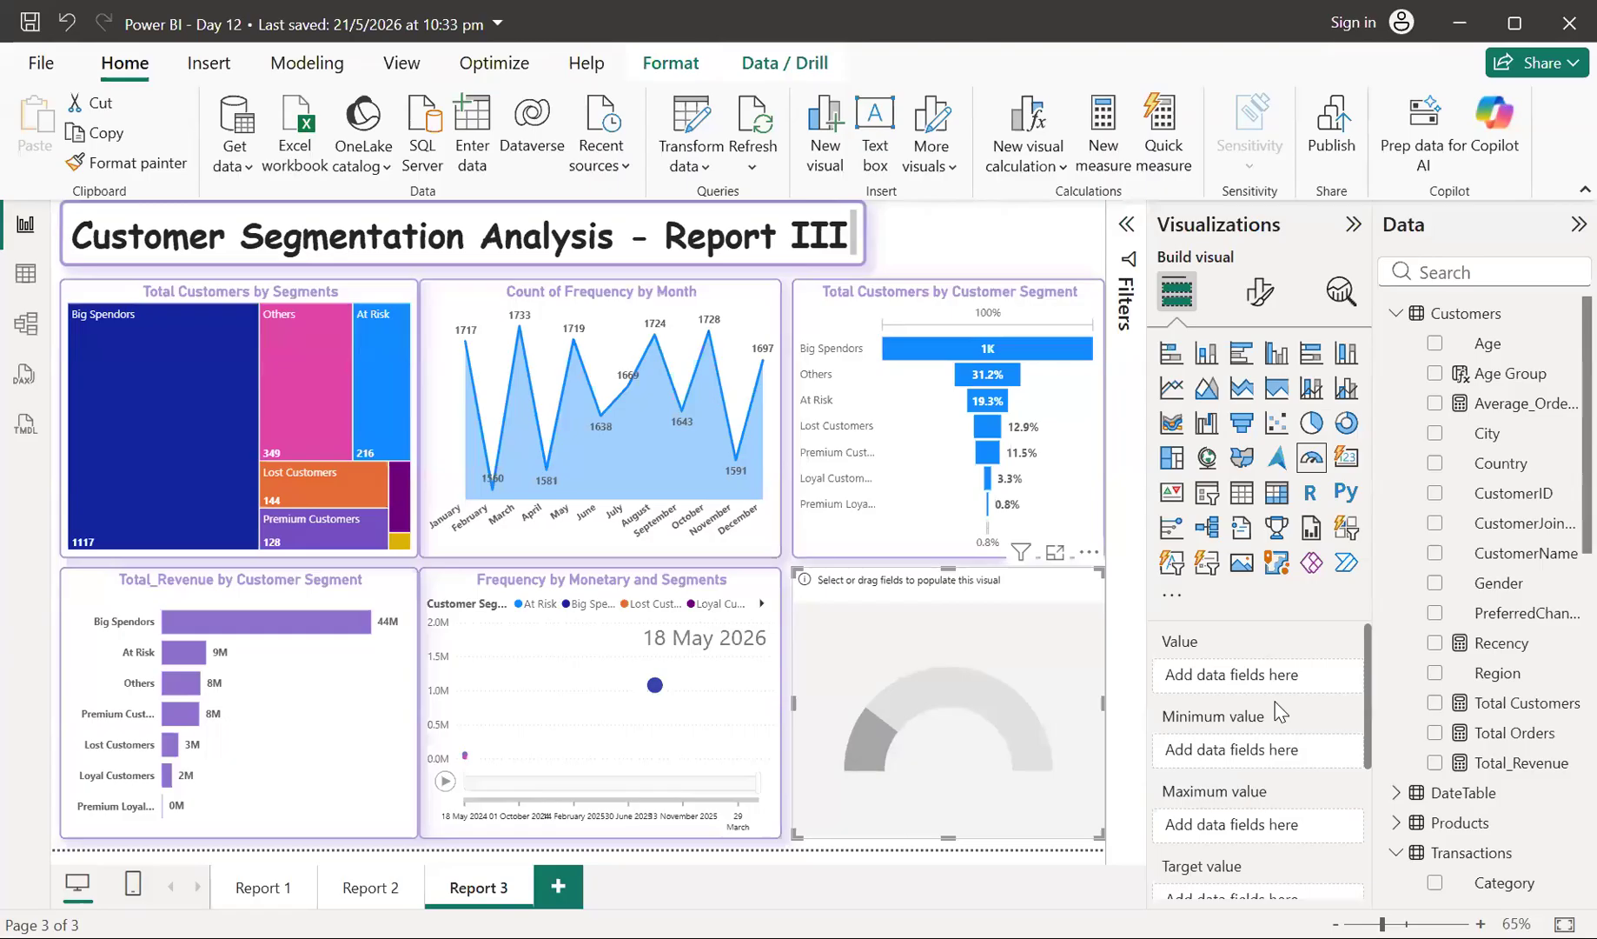
{"action": "scroll", "coordinate": [1252, 830], "scroll_direction": "down", "scroll_amount": 2}
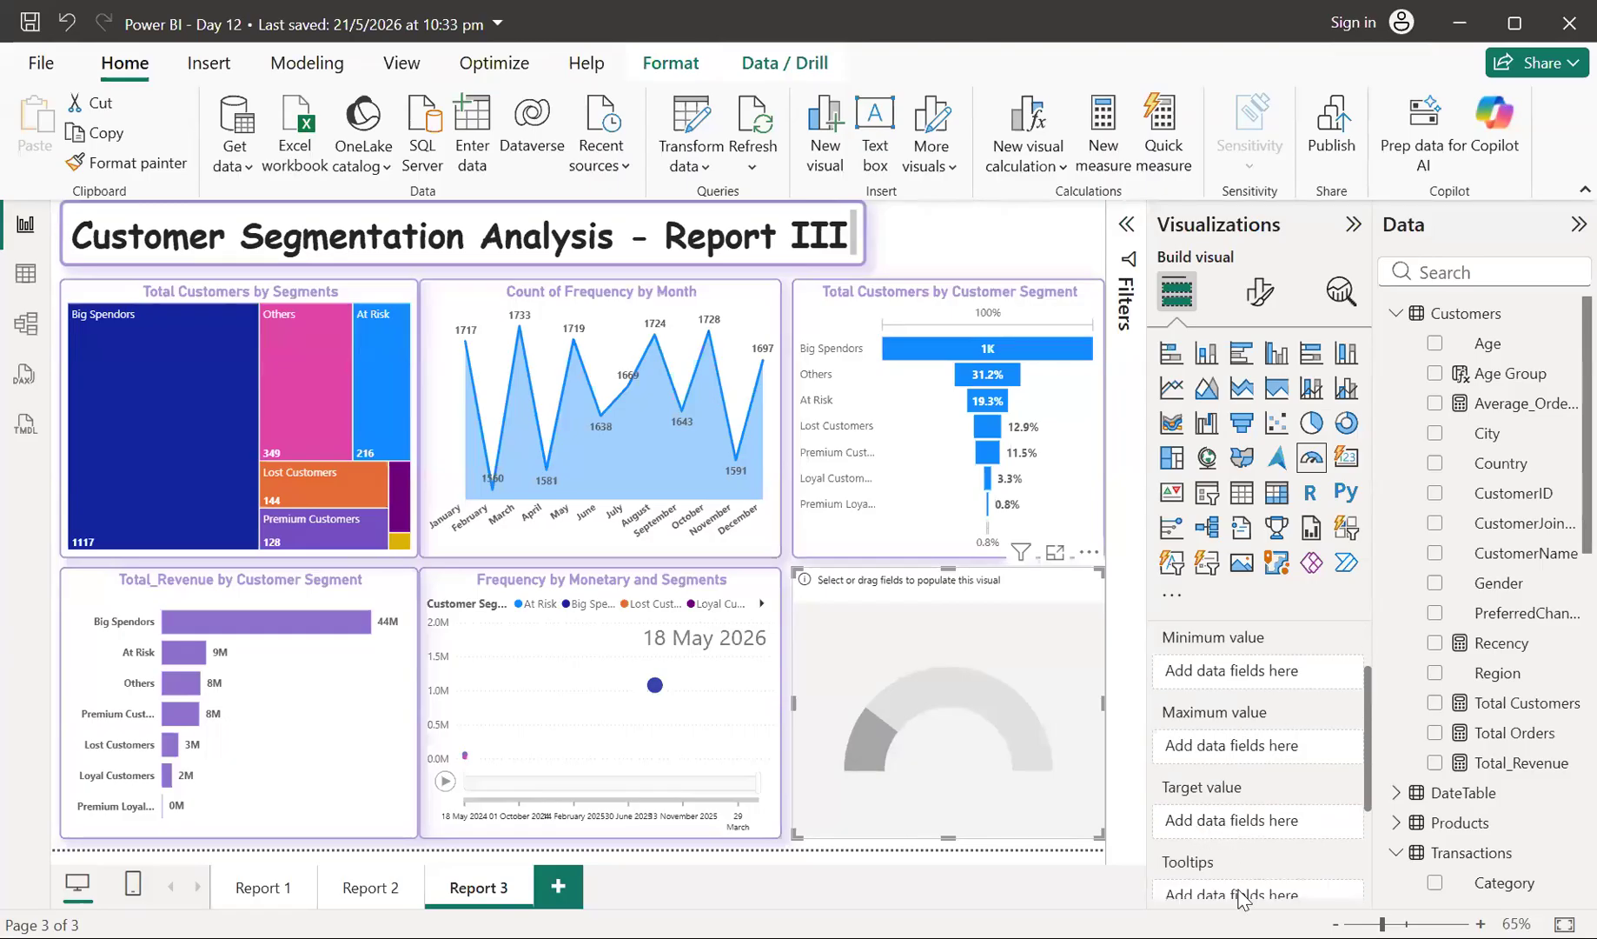
{"action": "scroll", "coordinate": [1242, 900], "scroll_direction": "up", "scroll_amount": 2}
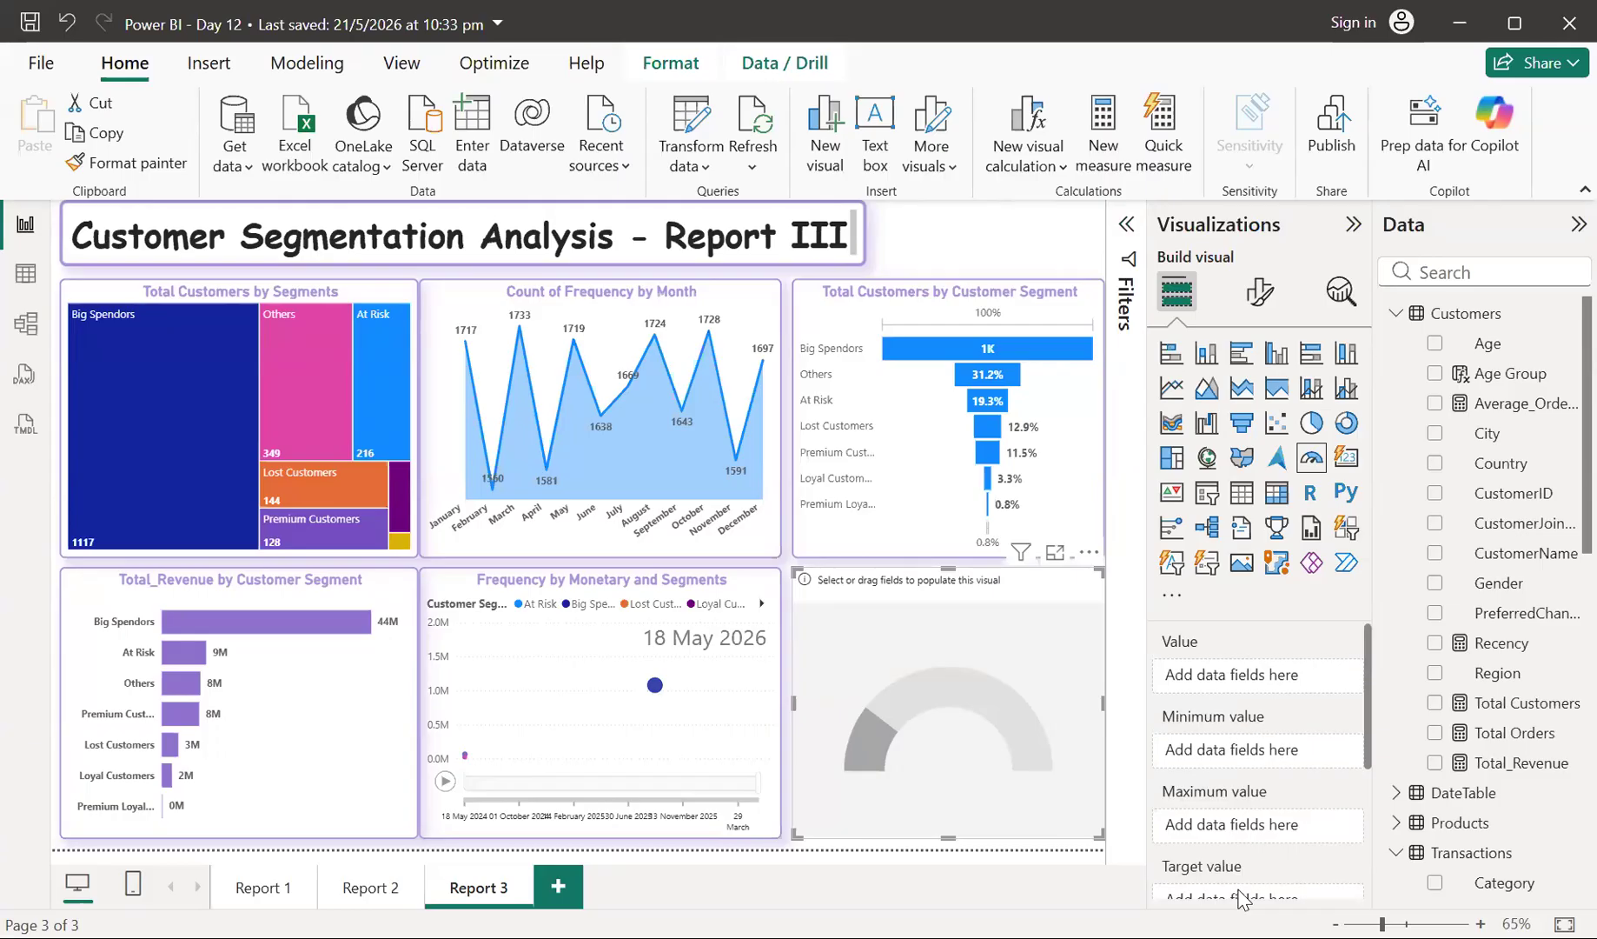
- Assign the Retained Customers measure from the Transactions table as the gauge's value
{"action": "left_click", "coordinate": [1397, 315]}
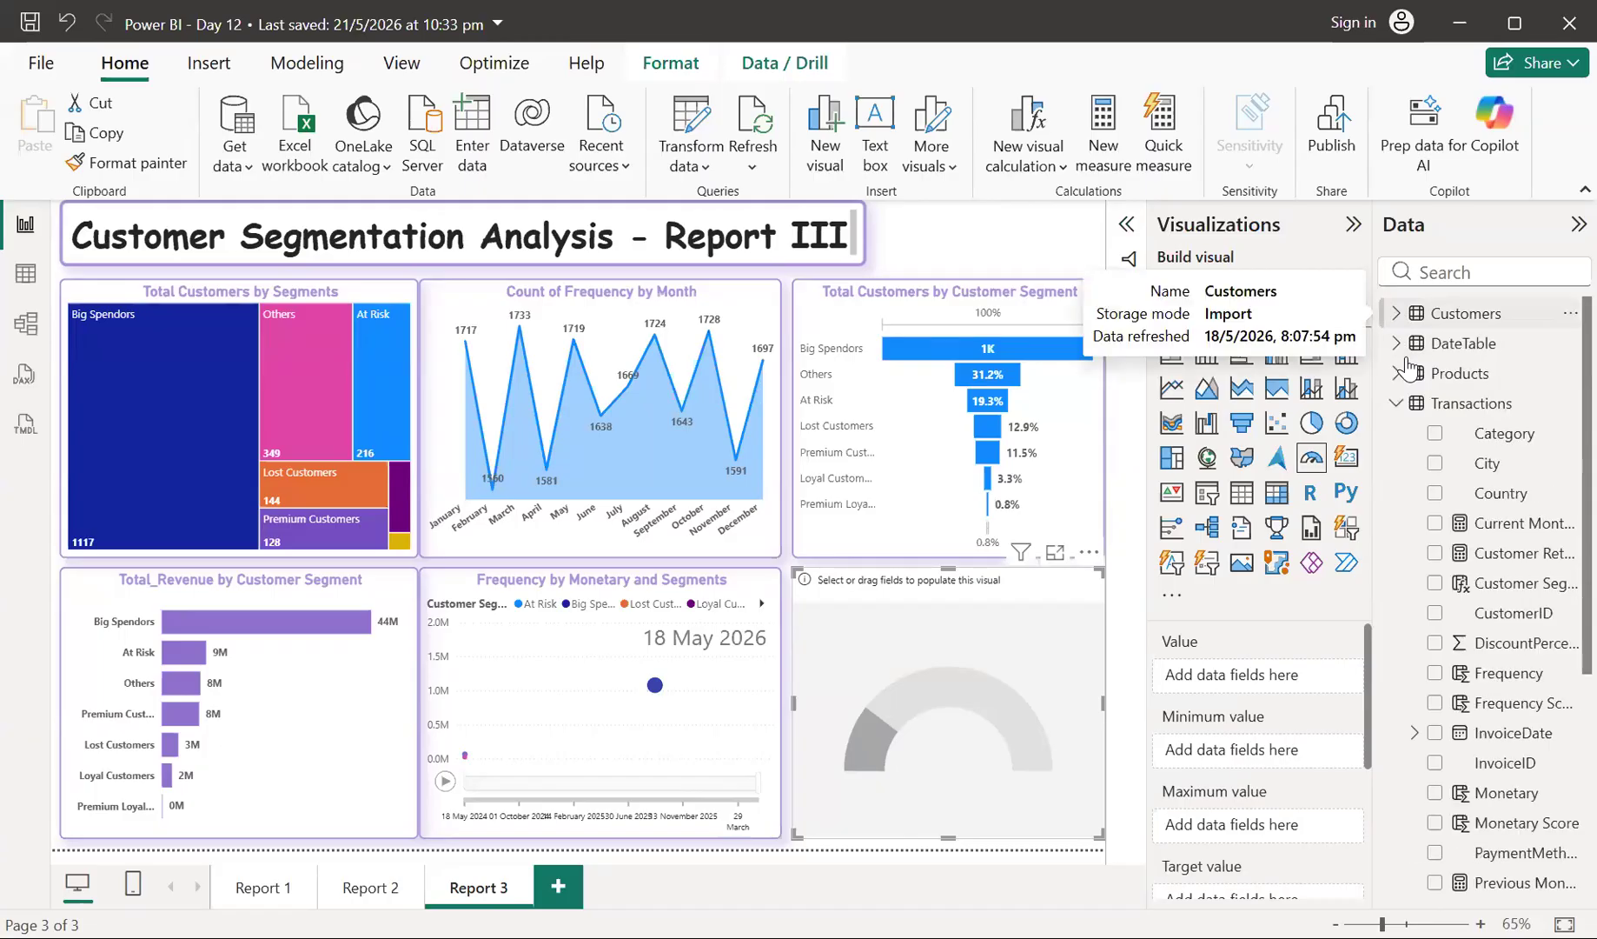
{"action": "left_click", "coordinate": [1399, 409]}
{"action": "left_click", "coordinate": [1397, 408]}
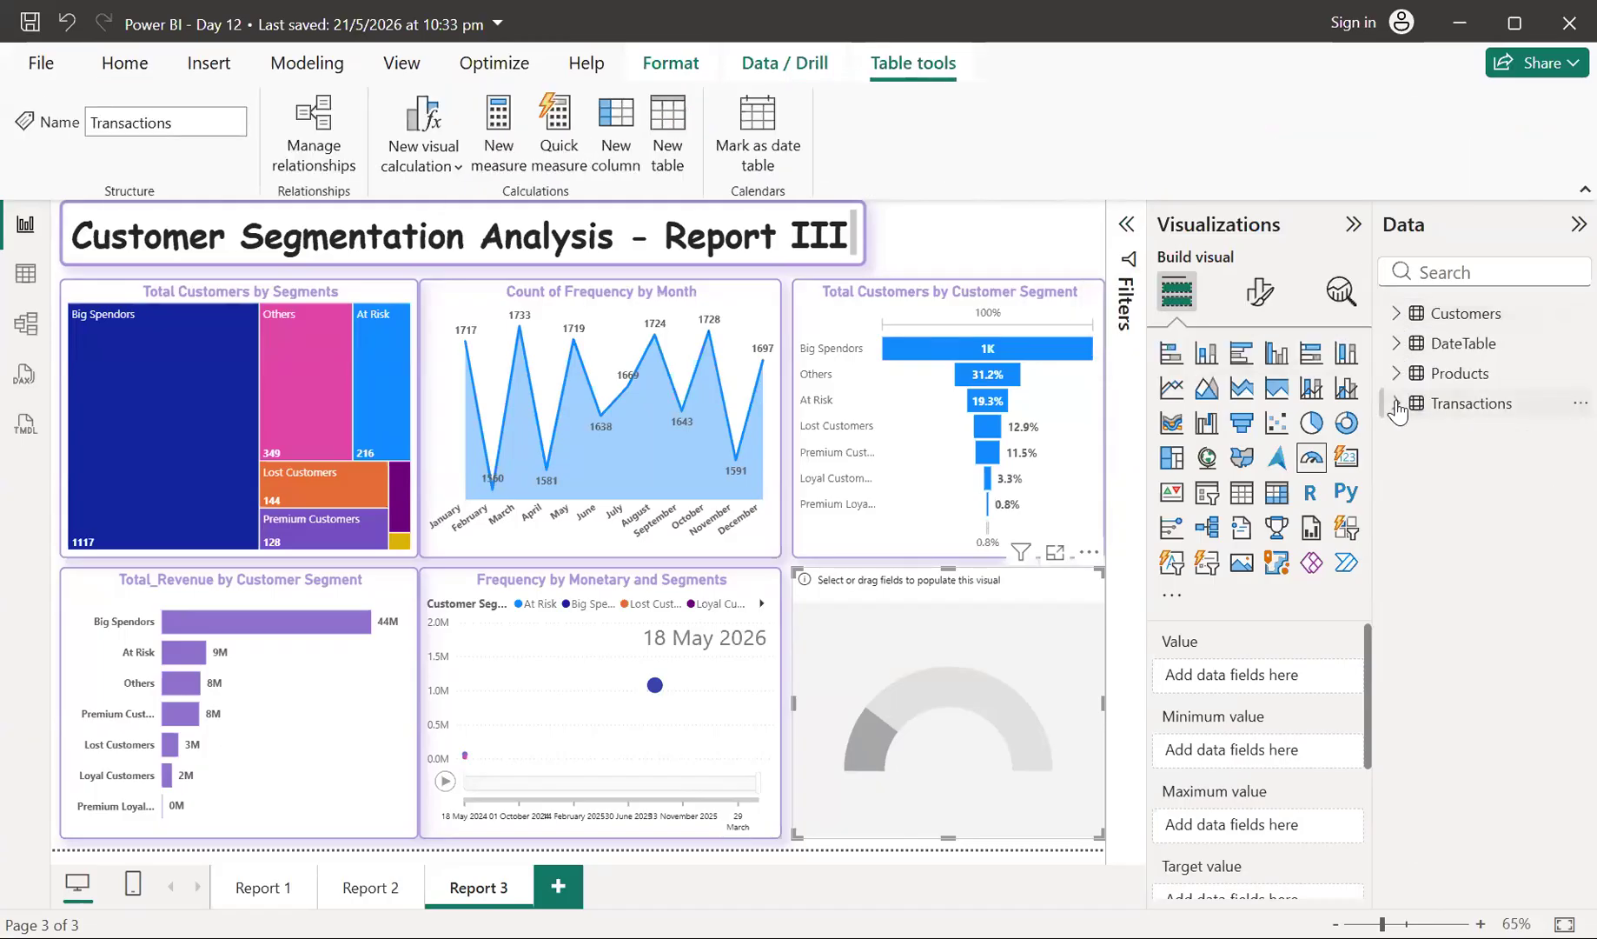
{"action": "left_click", "coordinate": [1397, 403]}
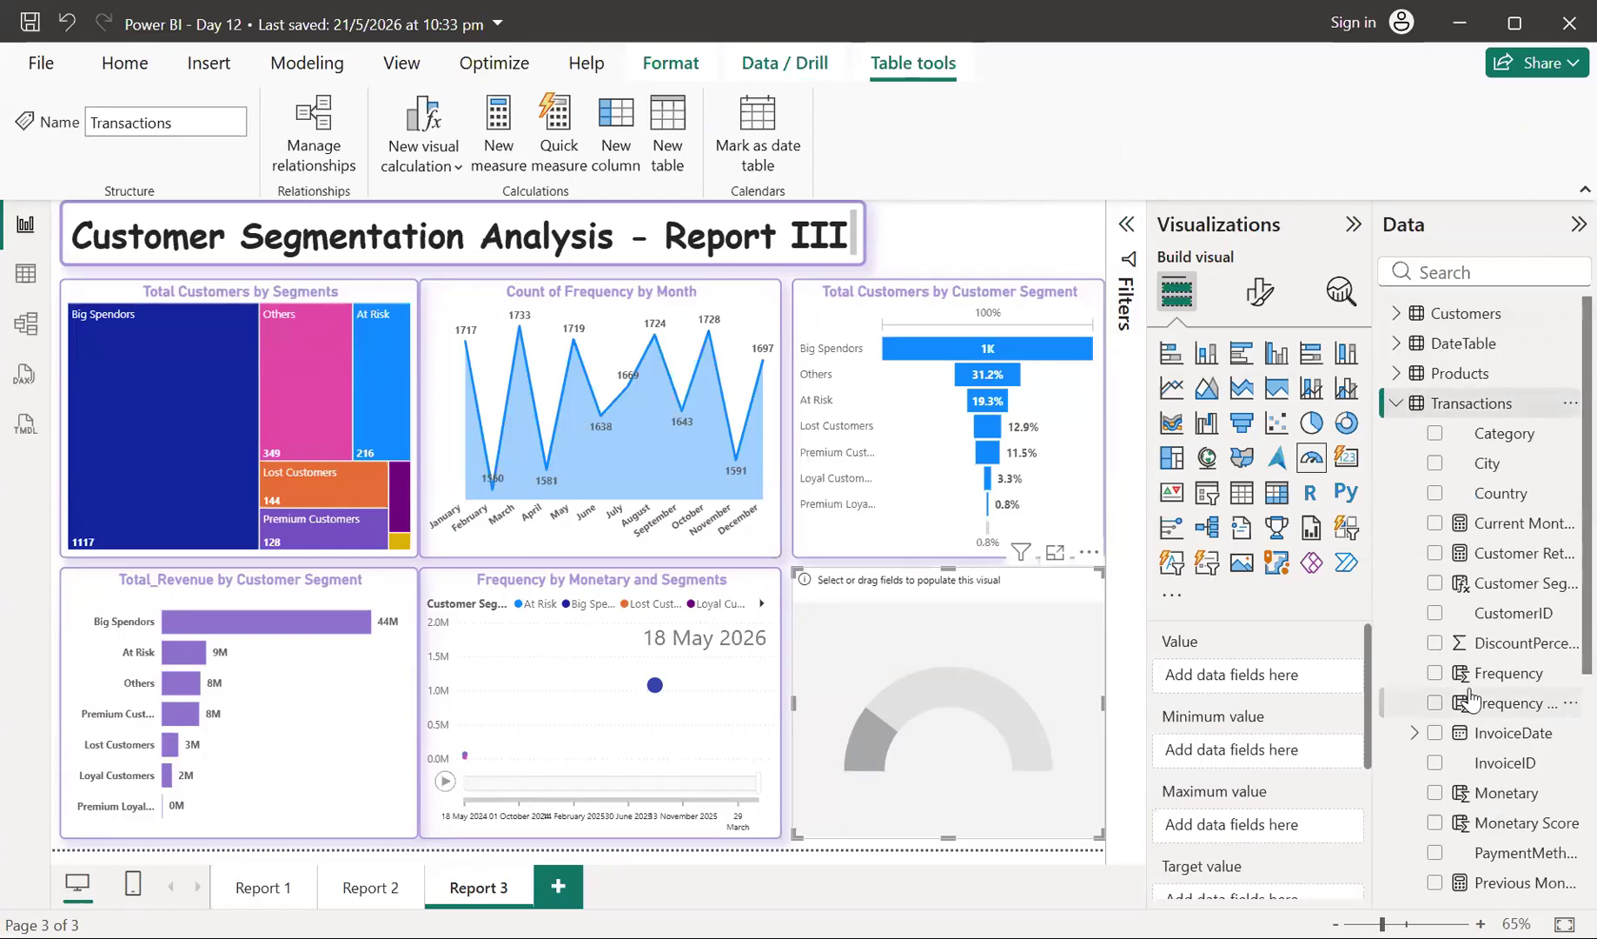
{"action": "scroll", "coordinate": [1469, 695], "scroll_direction": "down", "scroll_amount": 5}
{"action": "left_click_drag", "start_coordinate": [1468, 699], "coordinate": [1210, 696]}
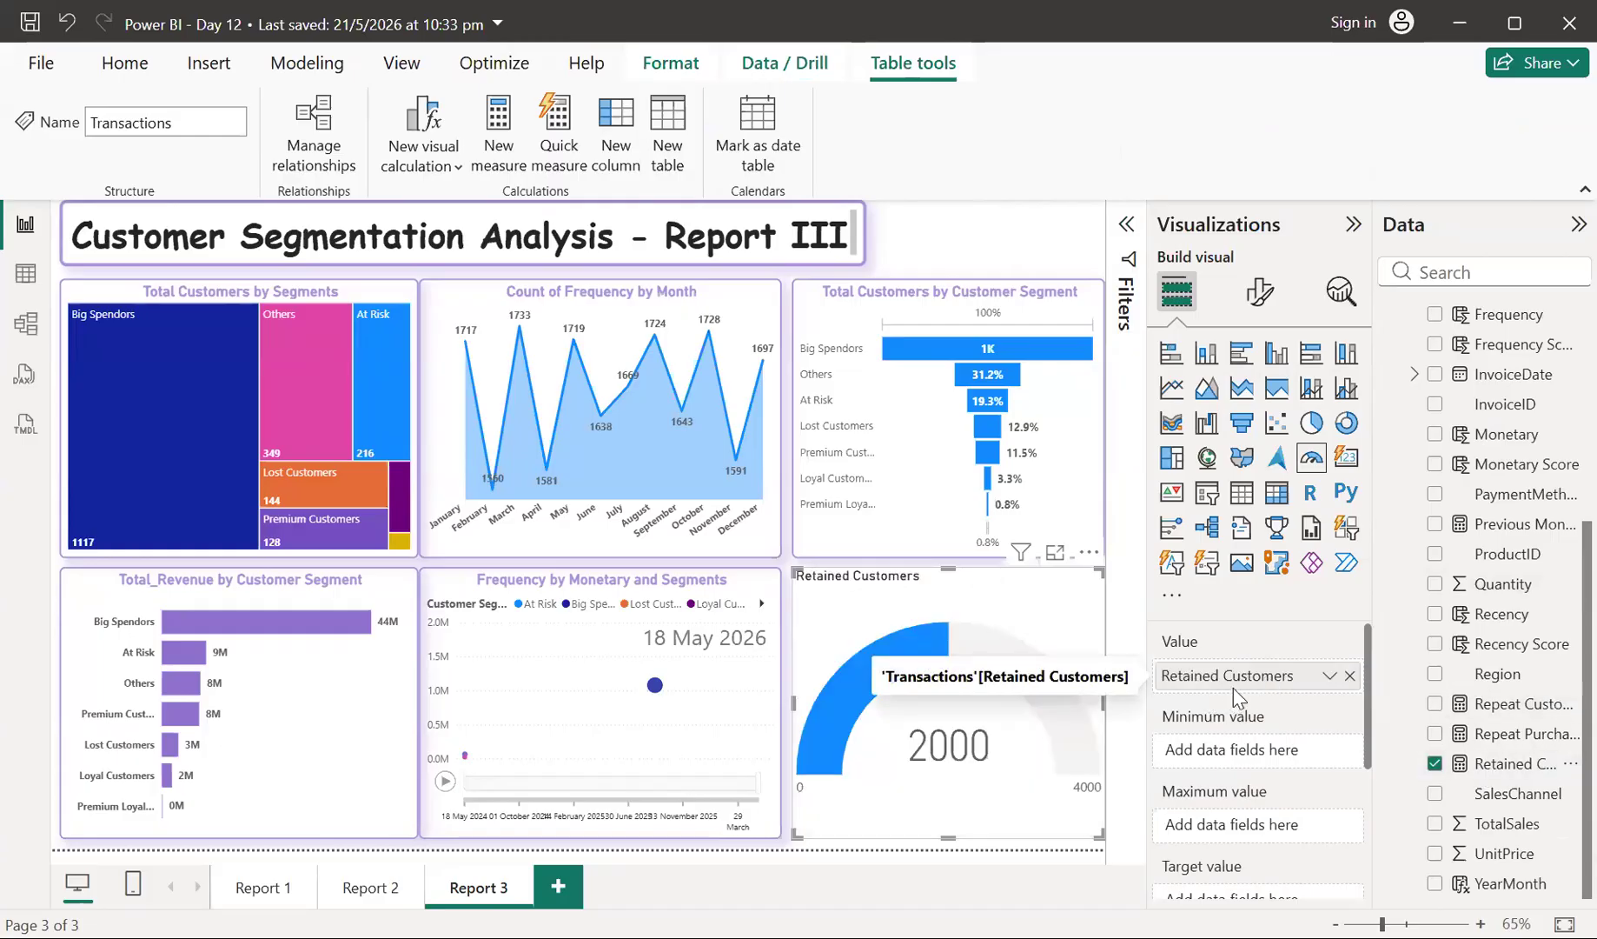
{"action": "scroll", "coordinate": [1234, 688], "scroll_direction": "down", "scroll_amount": 1}
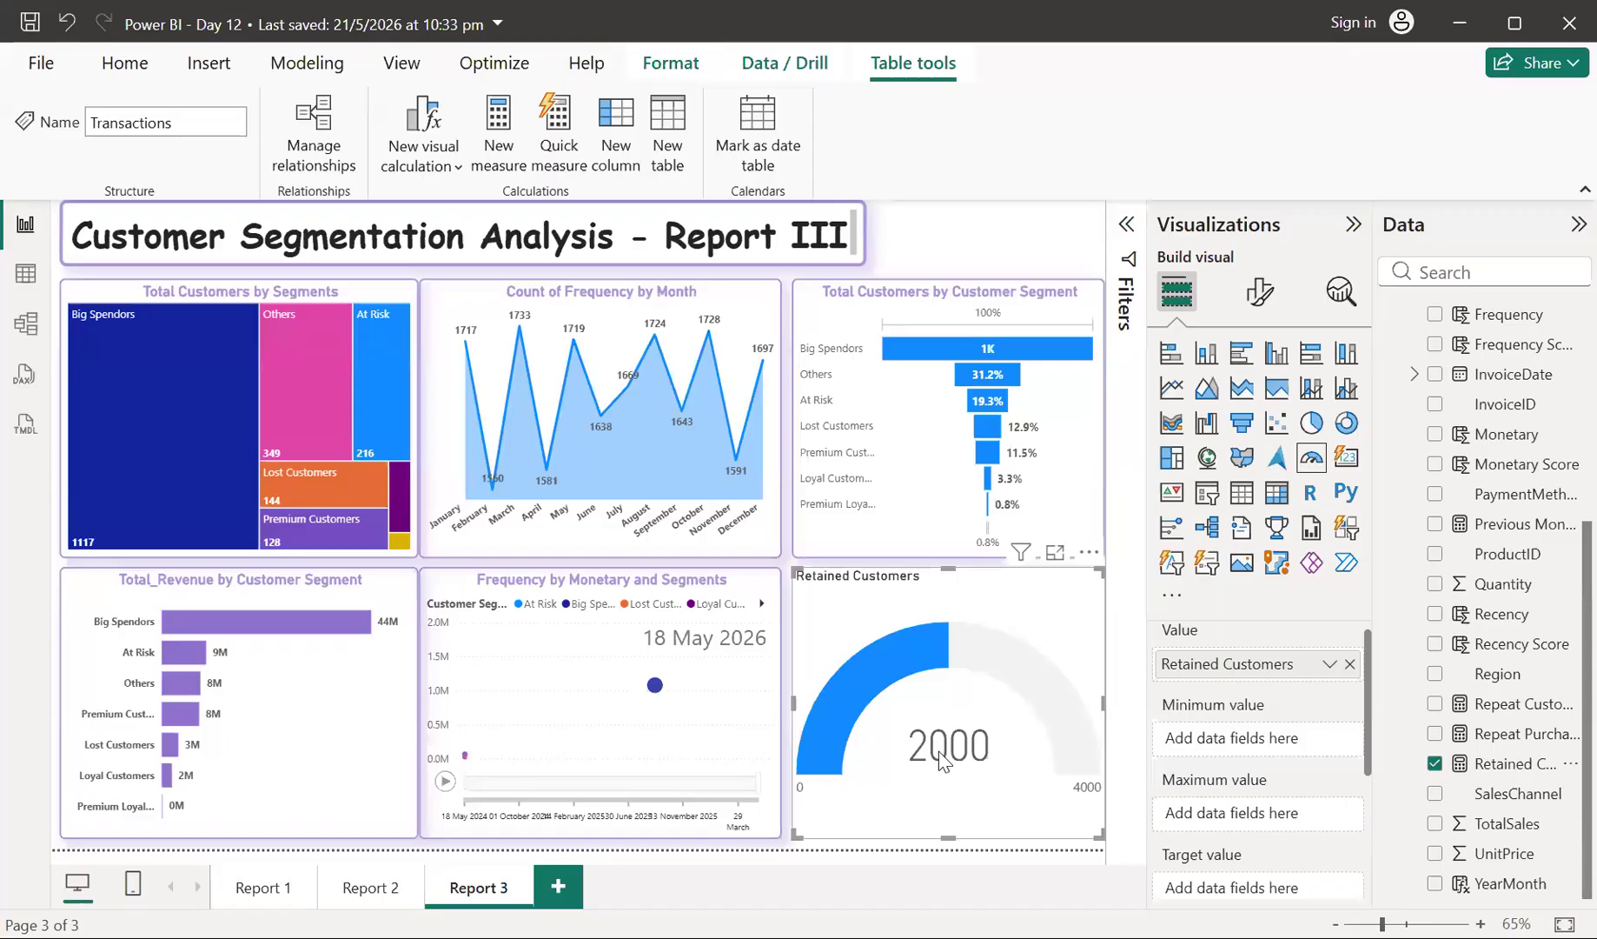
{"action": "mouse_move", "coordinate": [943, 761]}
{"action": "scroll", "coordinate": [1200, 843], "scroll_direction": "down", "scroll_amount": 2}
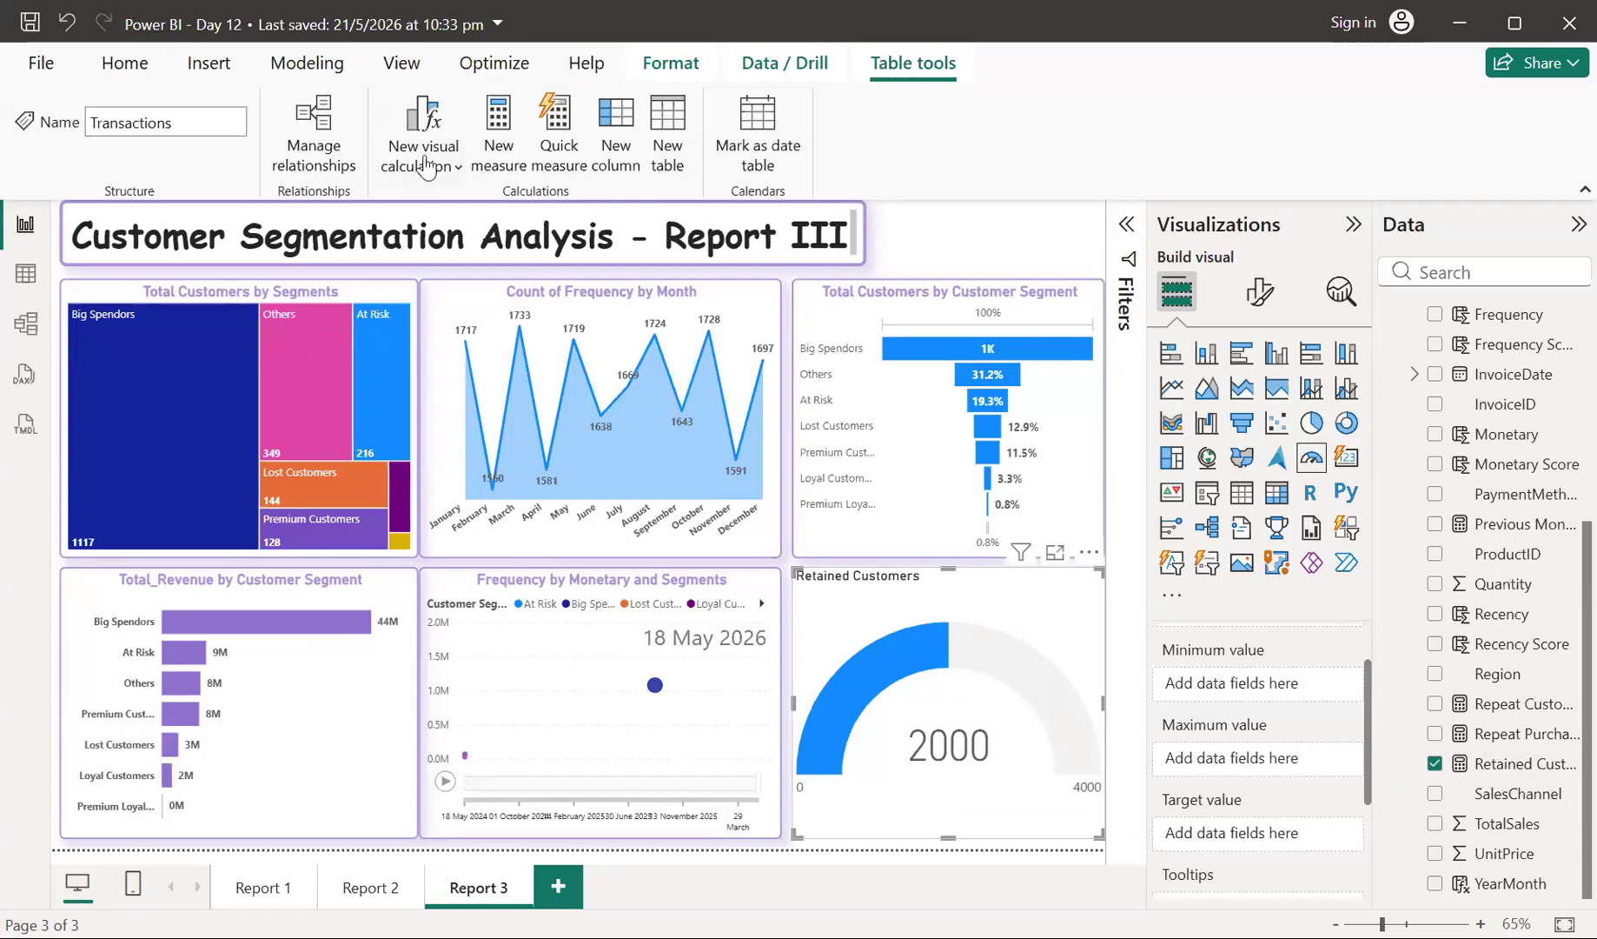
- Start a new measure named Target_Retention in the Transactions table, leaving its expression empty
{"action": "left_click", "coordinate": [498, 158]}
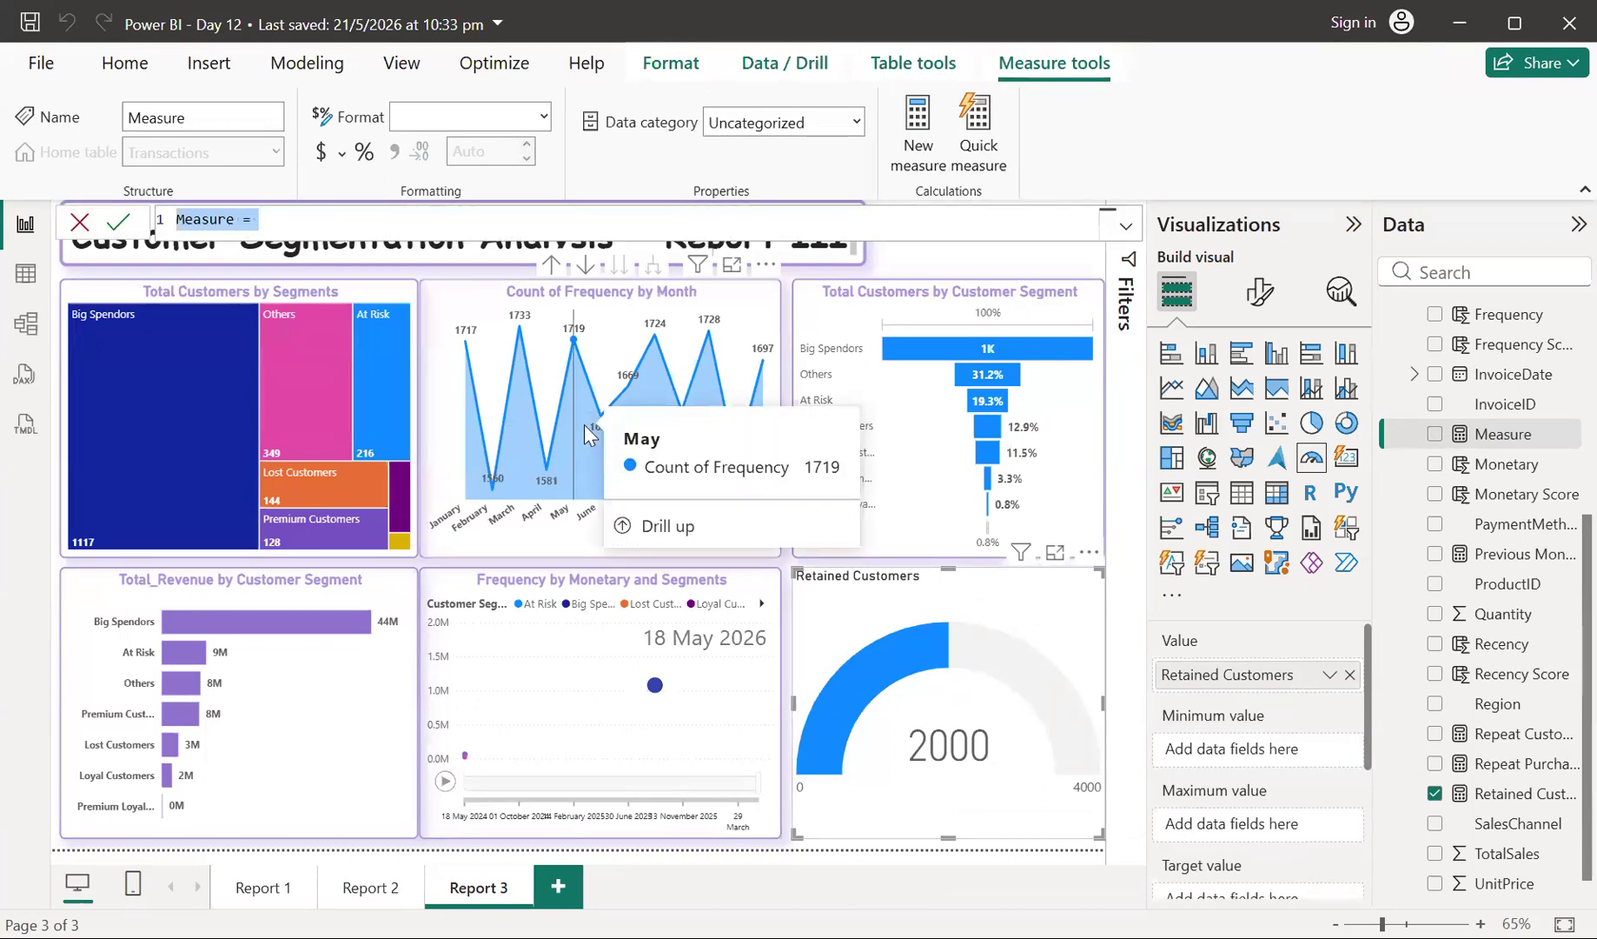
{"action": "type", "text": "Target"}
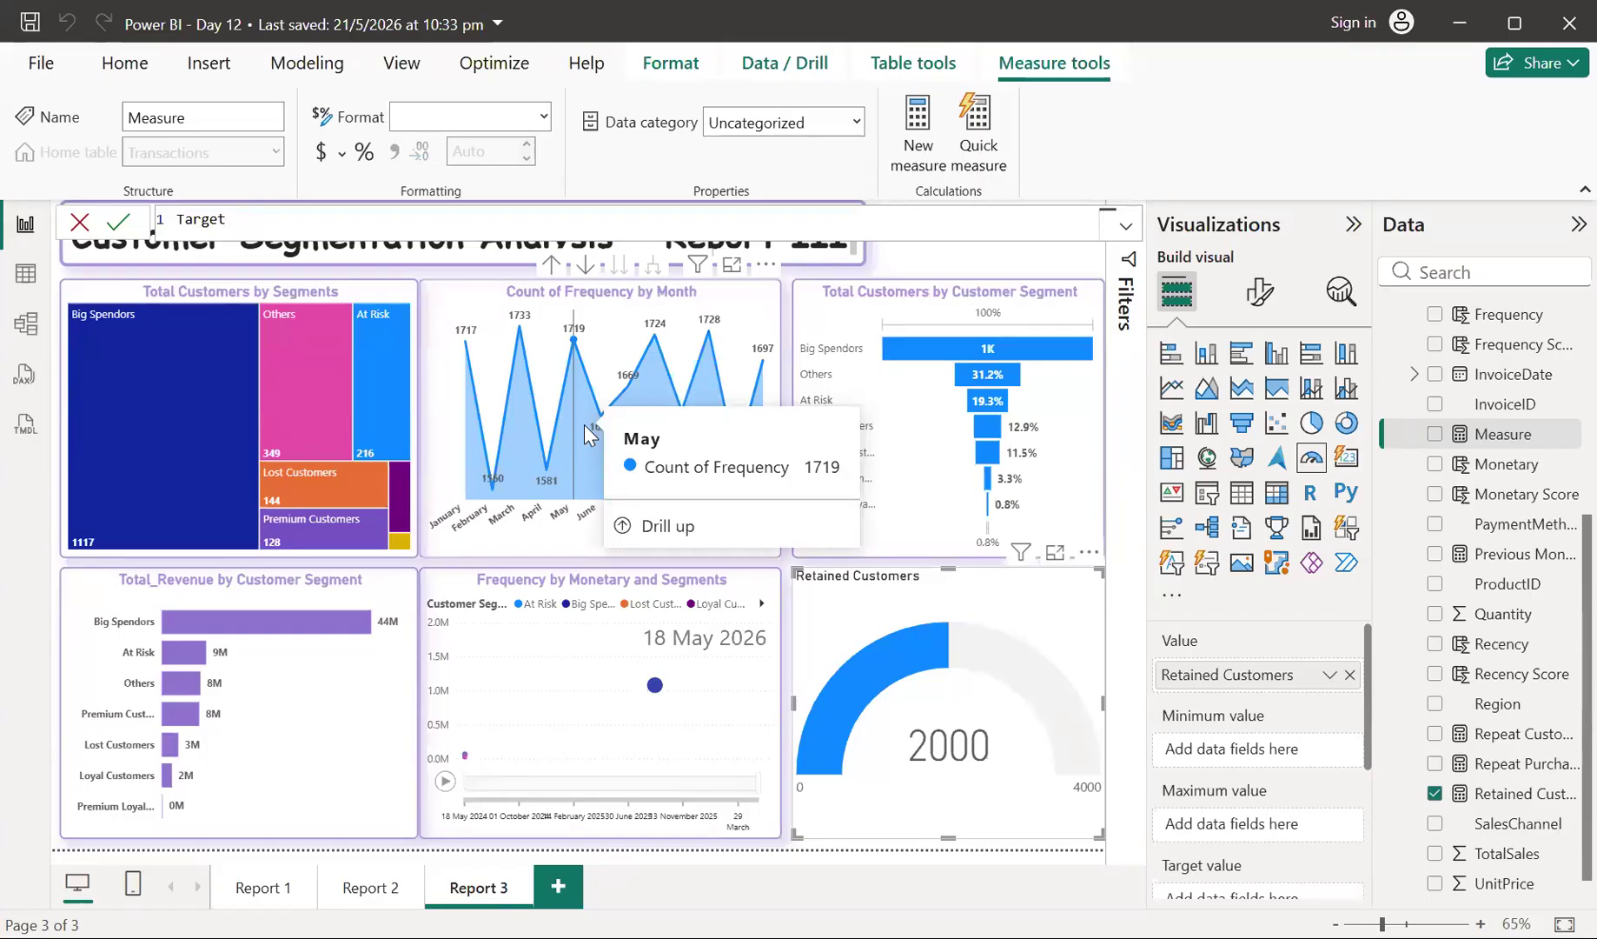
{"action": "key", "text": "BackSpace"}
{"action": "type", "text": "_Retention ="}
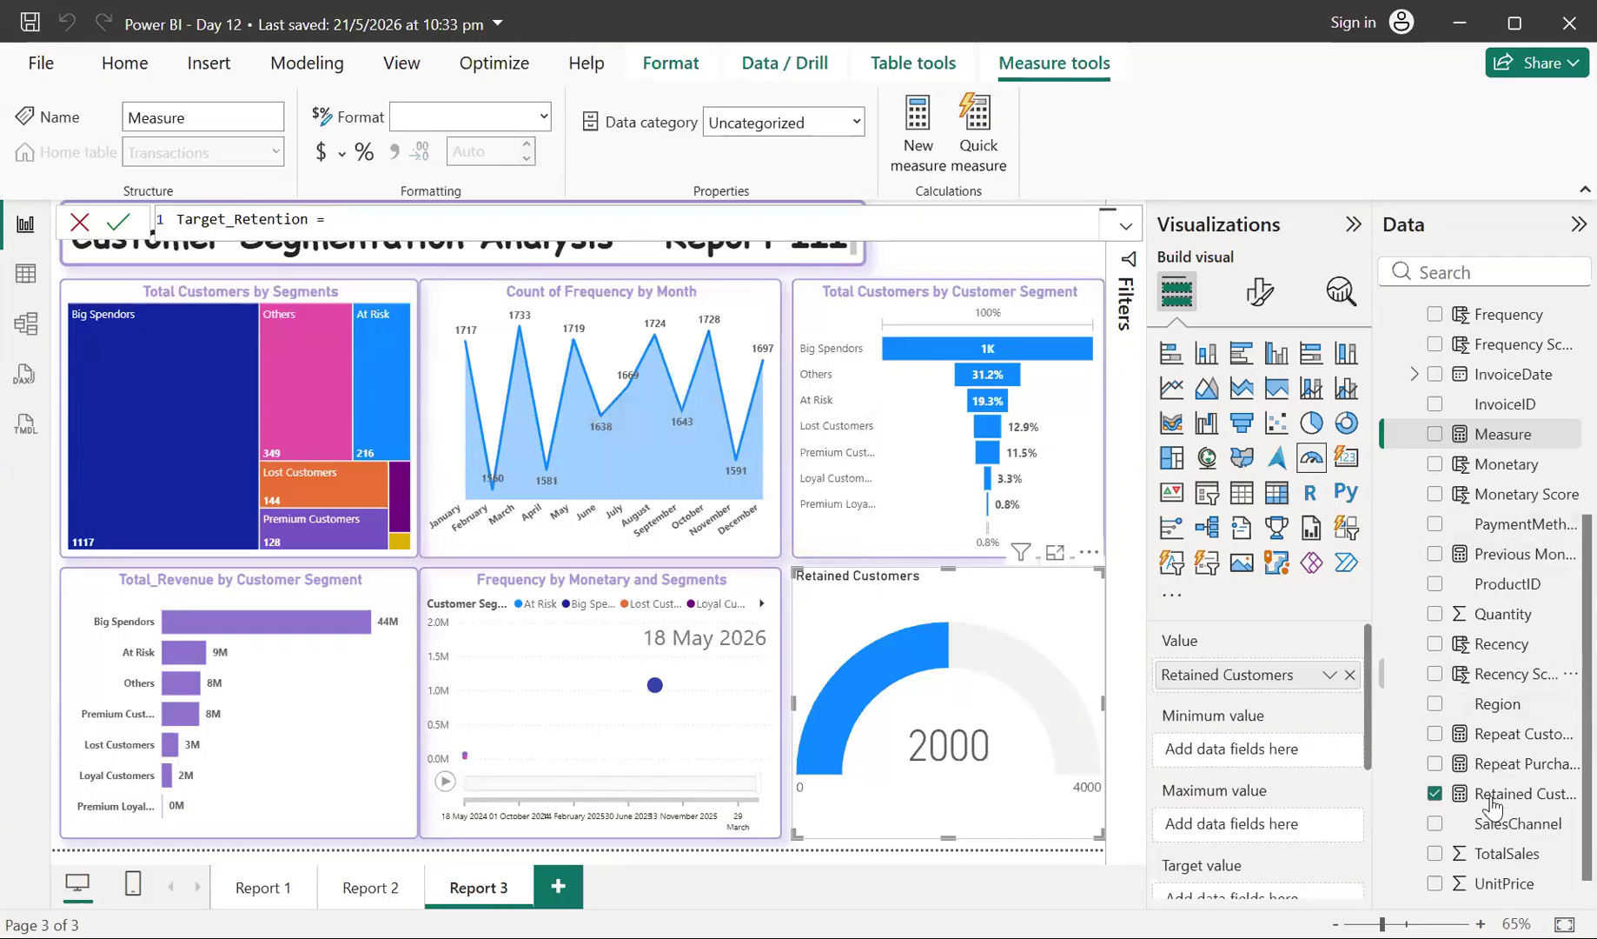
{"action": "scroll", "coordinate": [1493, 806], "scroll_direction": "up", "scroll_amount": 5}
{"action": "scroll", "coordinate": [1492, 806], "scroll_direction": "down", "scroll_amount": 5}
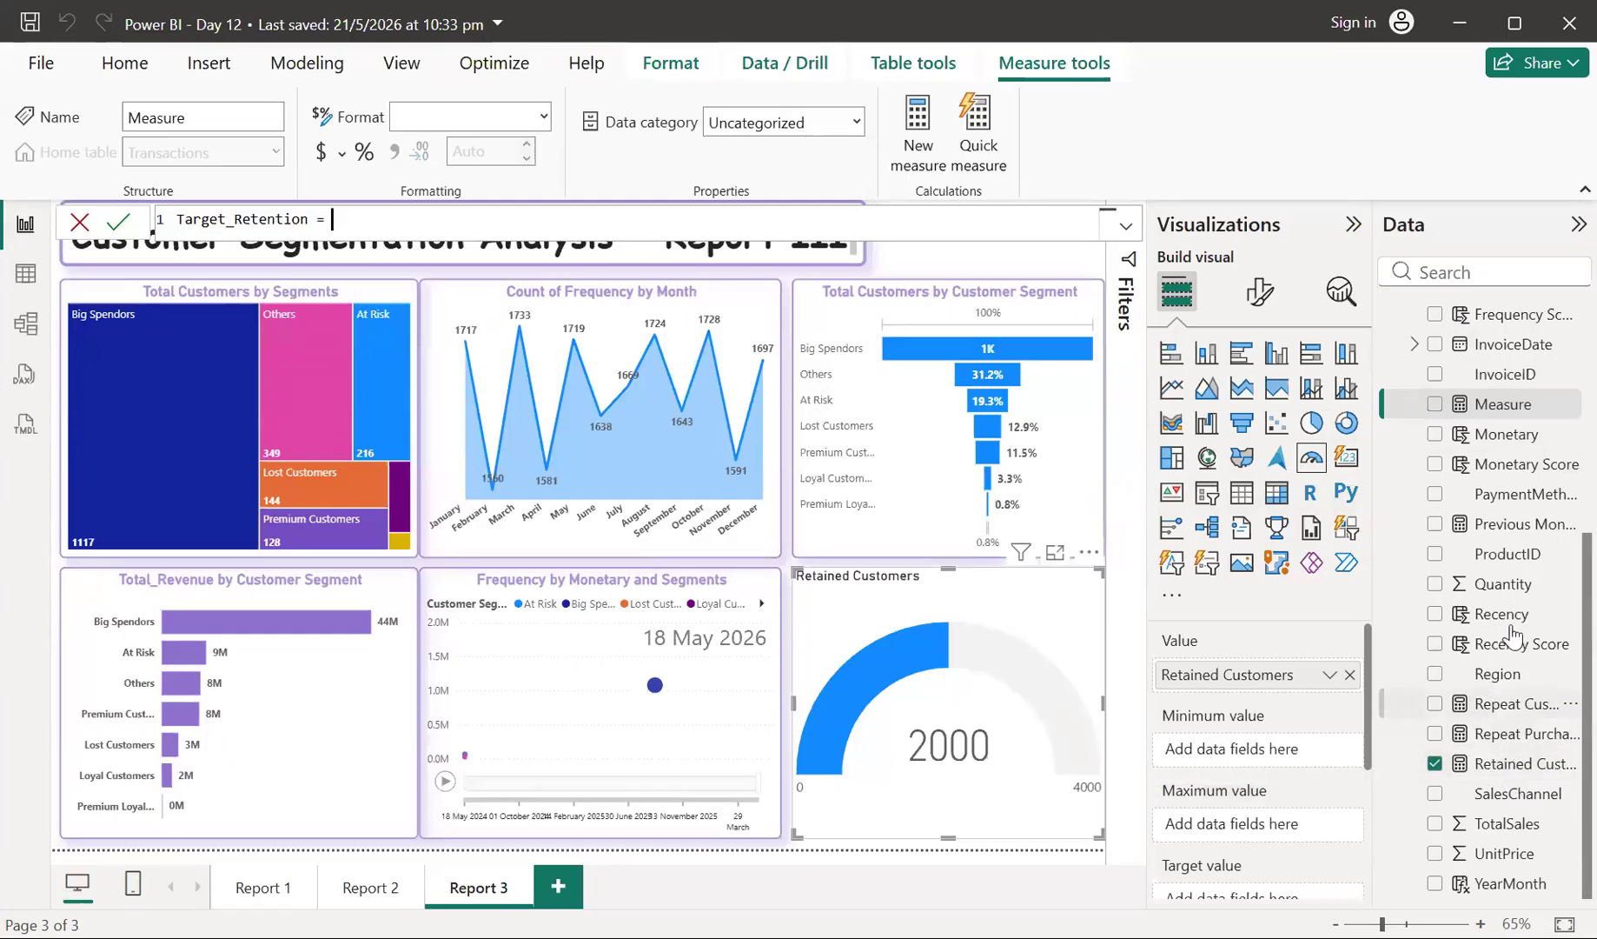
{"action": "scroll", "coordinate": [1501, 578], "scroll_direction": "up", "scroll_amount": 5}
{"action": "scroll", "coordinate": [1501, 578], "scroll_direction": "down", "scroll_amount": 1}
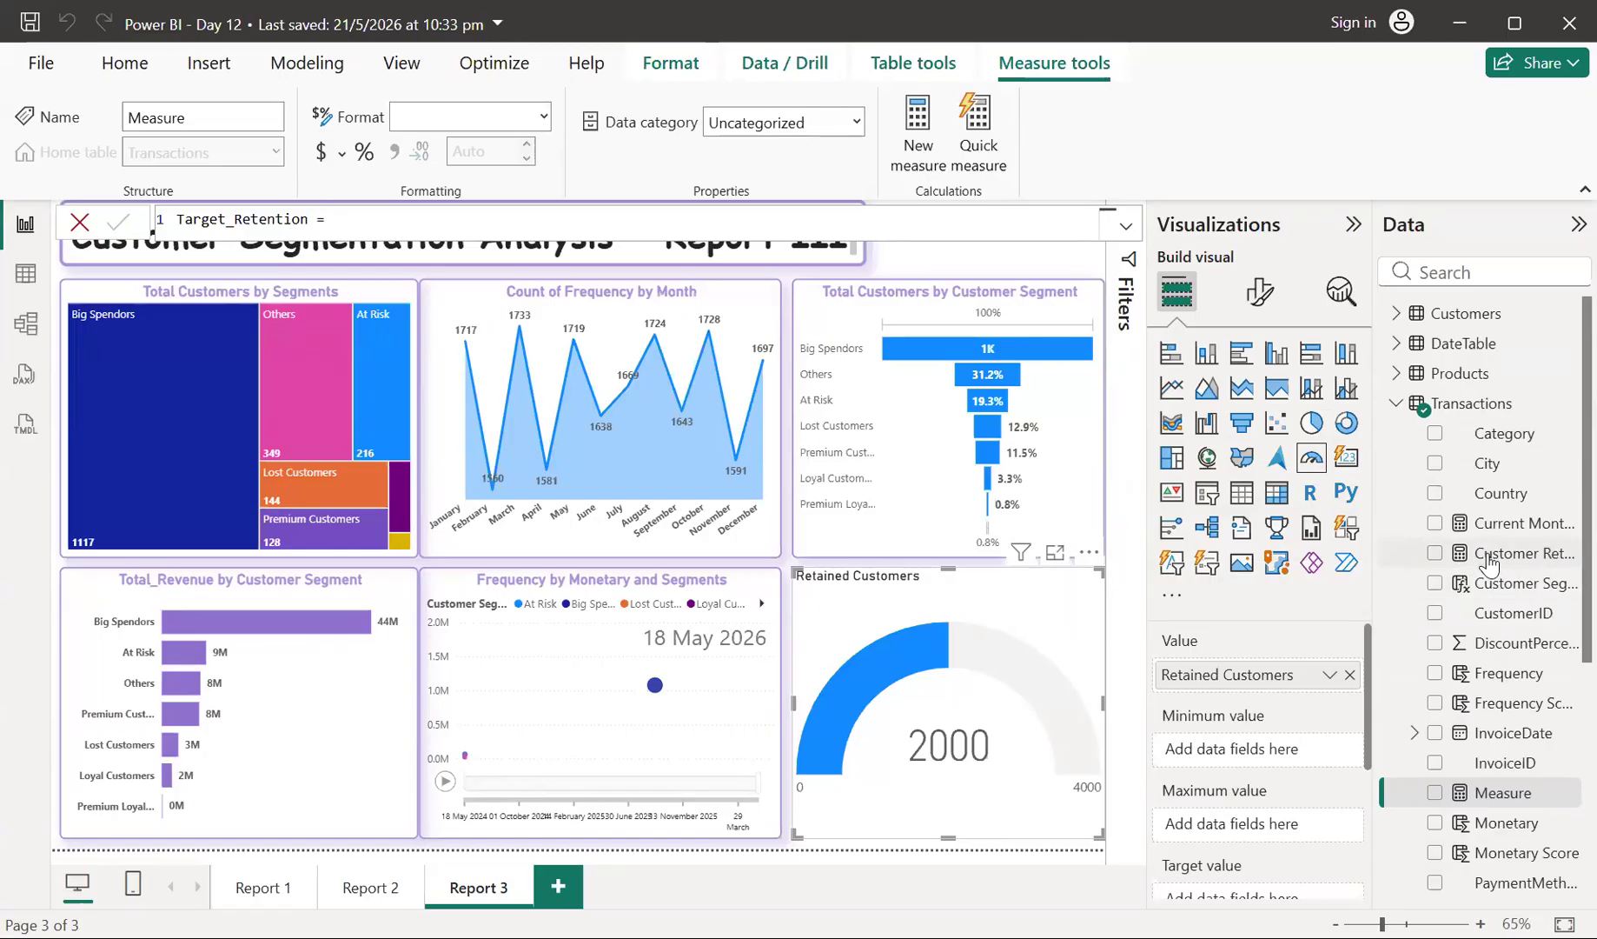
- Review the Transactions table's columns and the formula of the Customer Retention Rate measure in Table view
{"action": "left_click", "coordinate": [27, 273]}
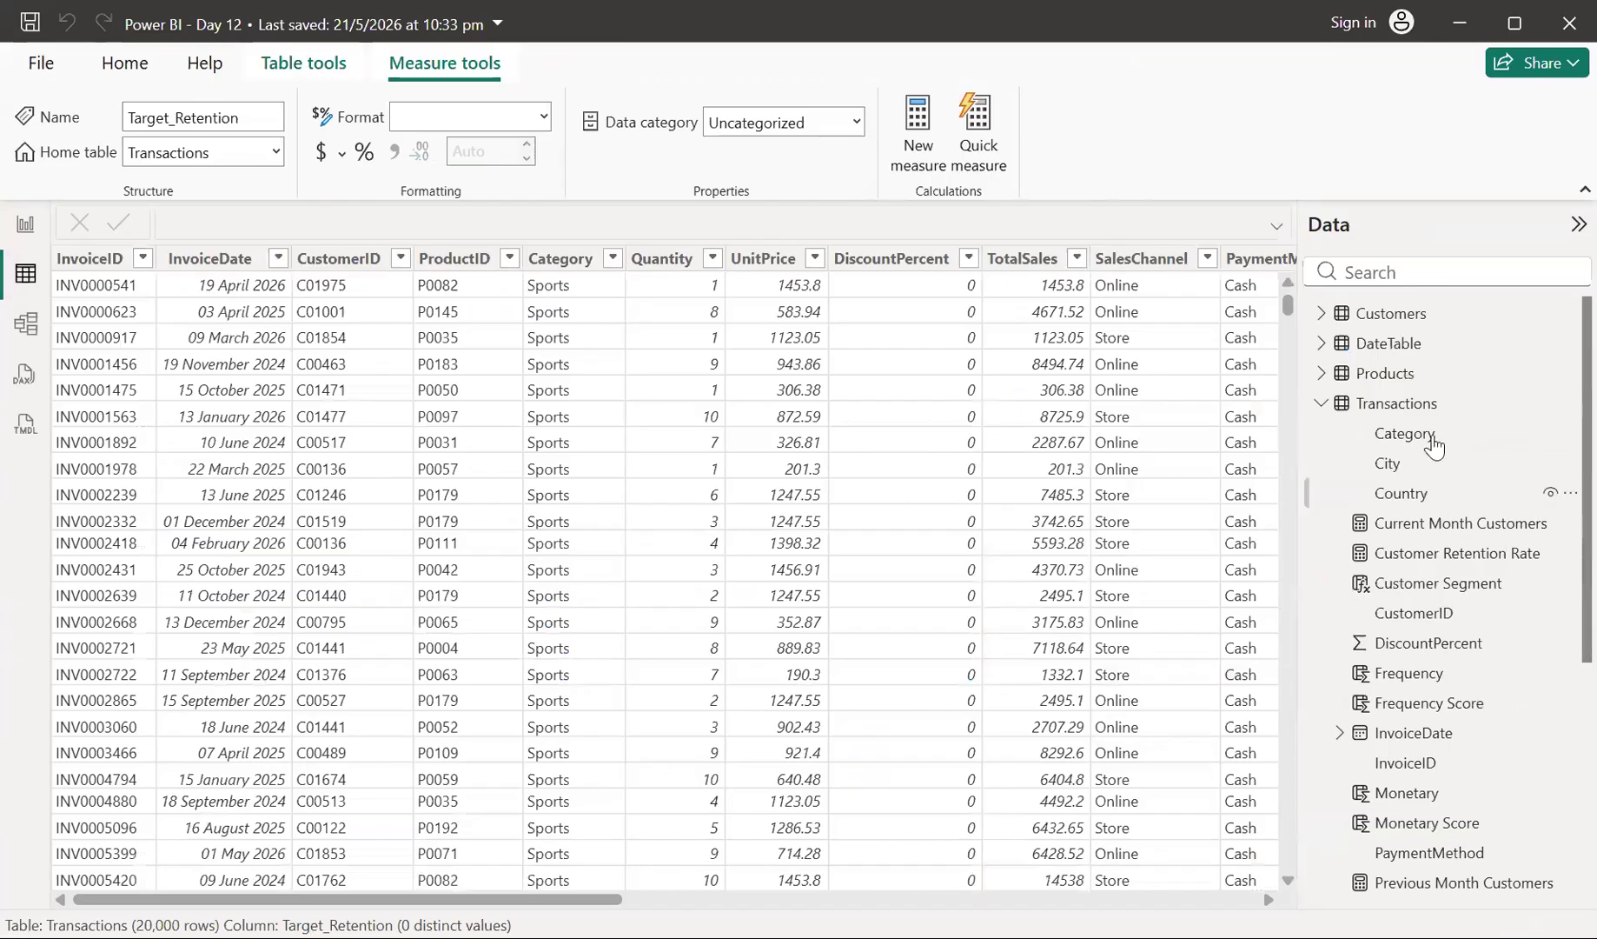
{"action": "left_click", "coordinate": [1400, 410]}
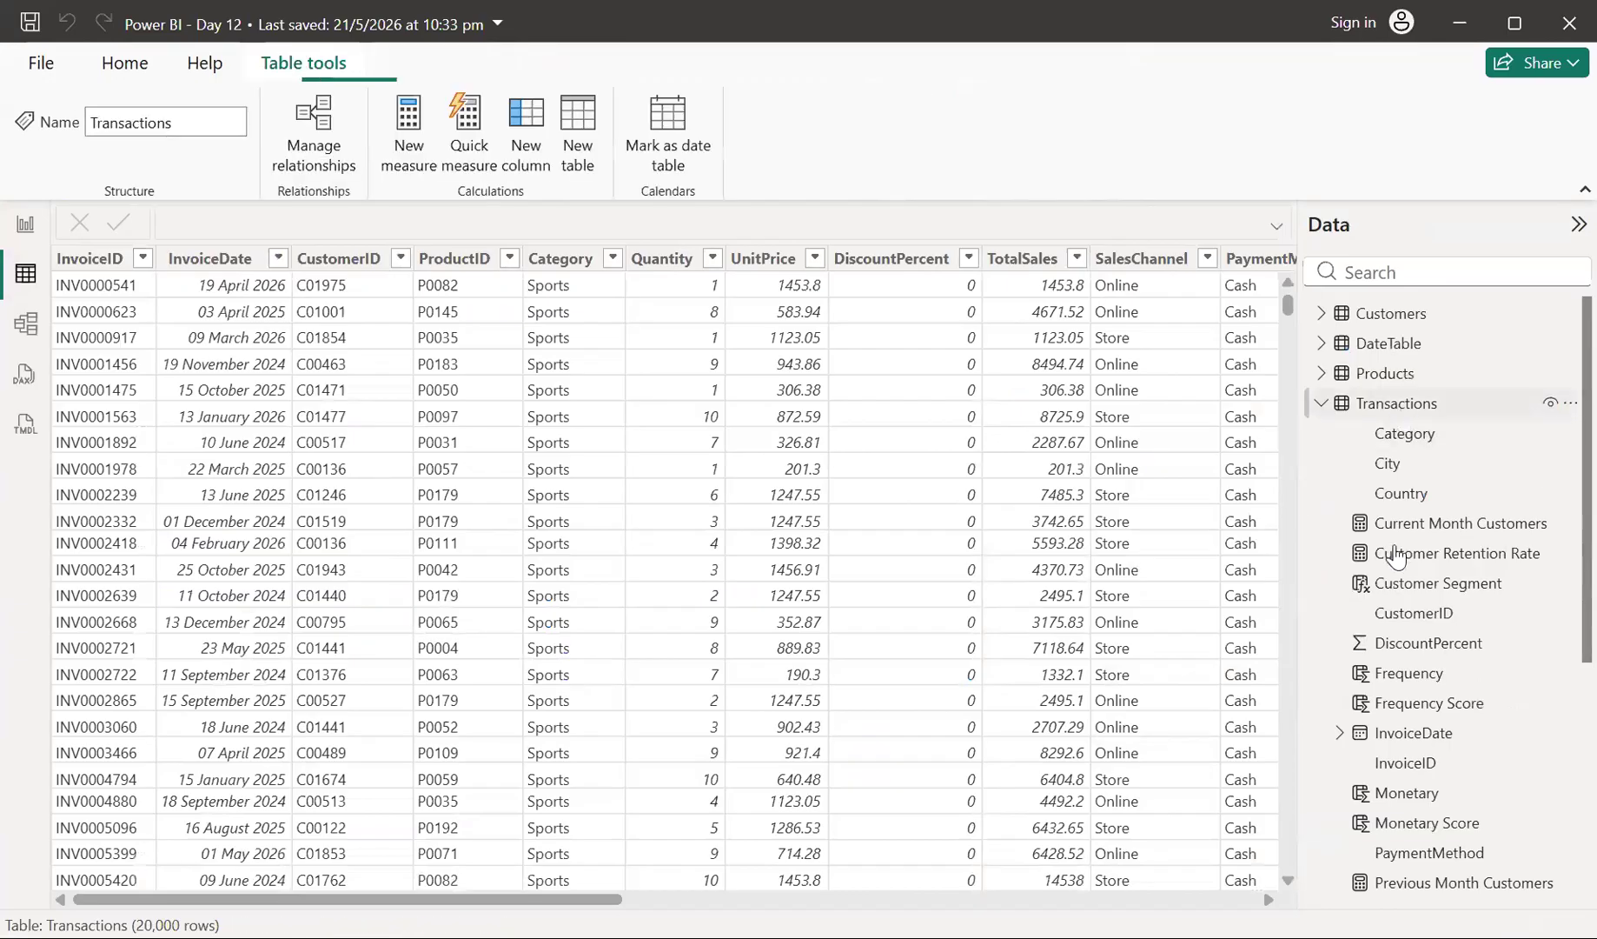
{"action": "scroll", "coordinate": [1397, 556], "scroll_direction": "down", "scroll_amount": 5}
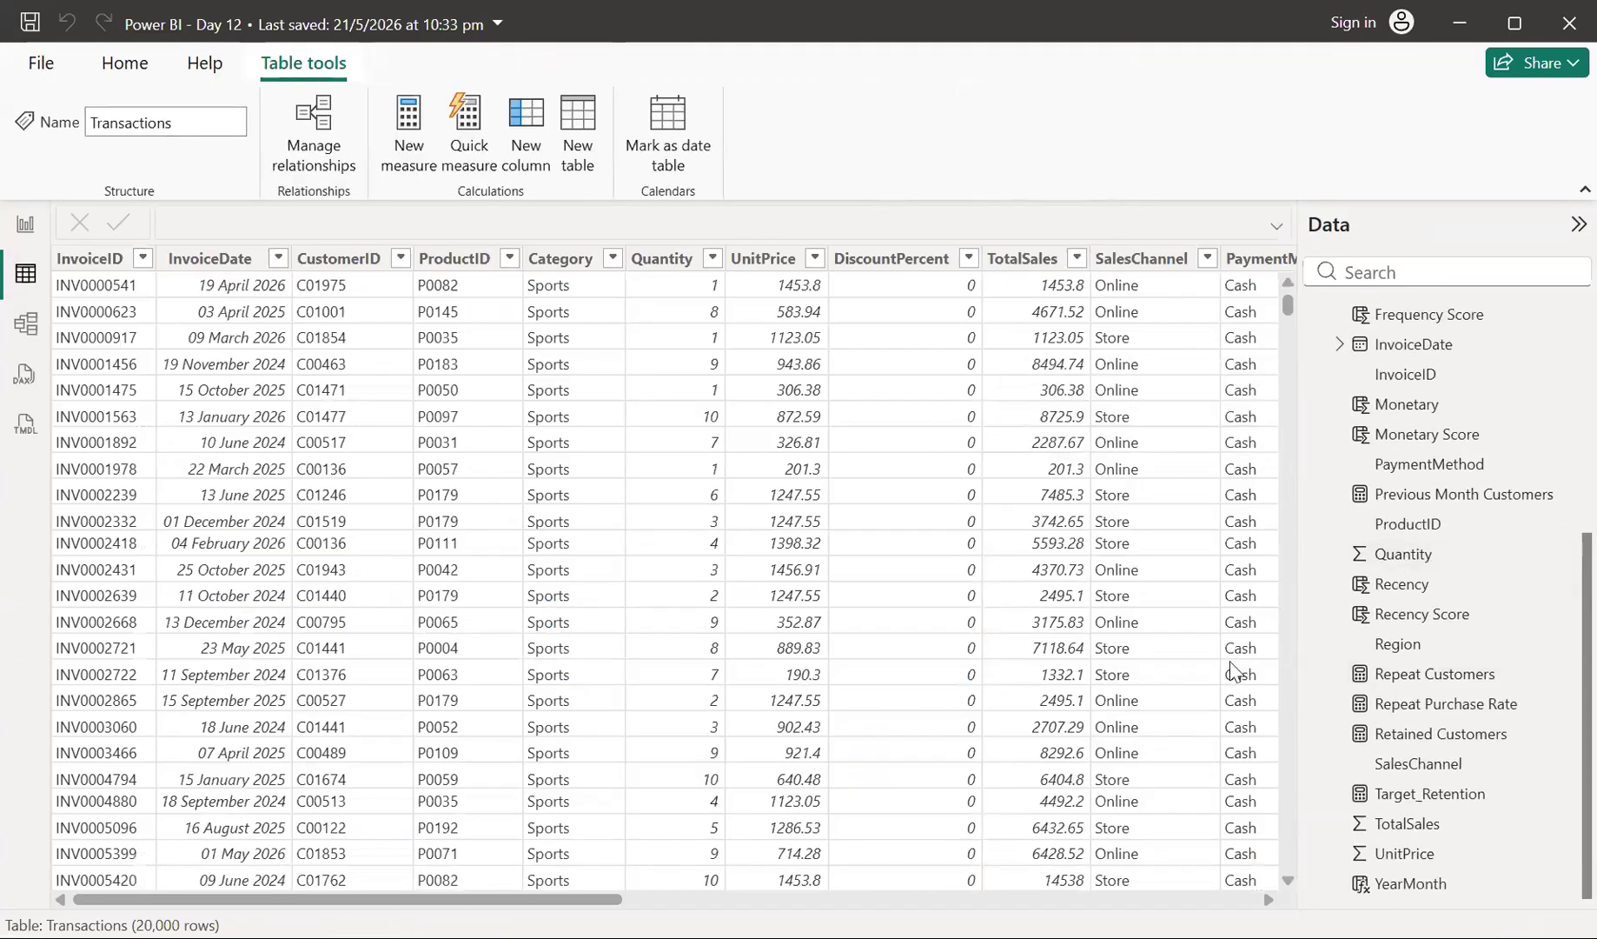
{"action": "scroll", "coordinate": [1232, 669], "scroll_direction": "right", "scroll_amount": 10}
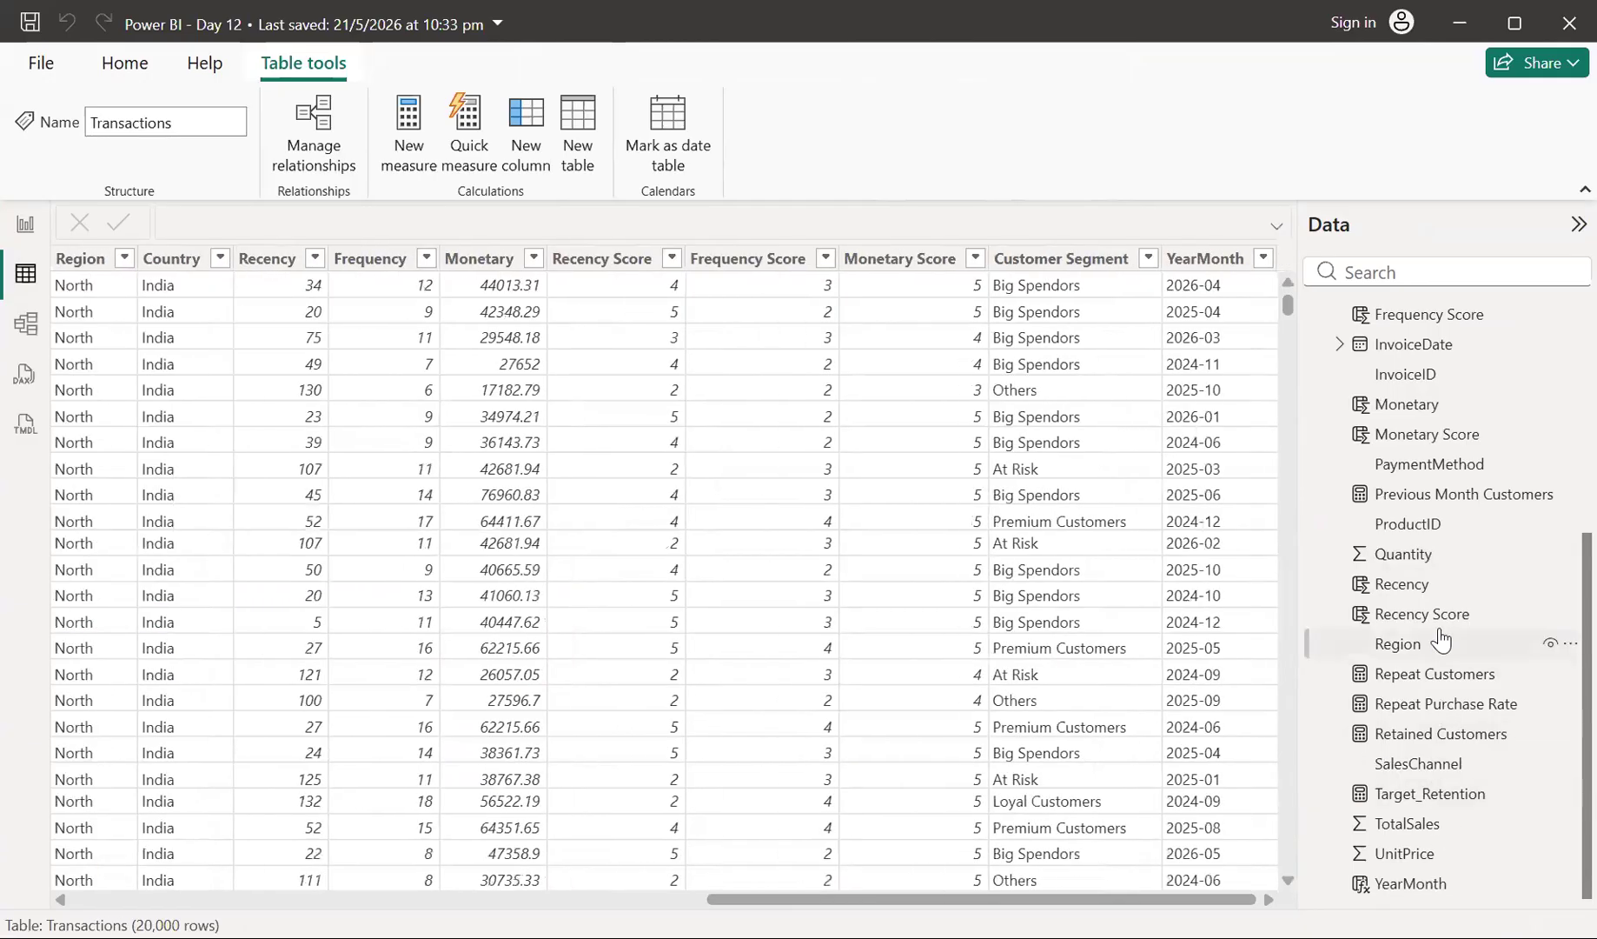
{"action": "scroll", "coordinate": [1440, 642], "scroll_direction": "up", "scroll_amount": 5}
{"action": "left_click", "coordinate": [1453, 432]}
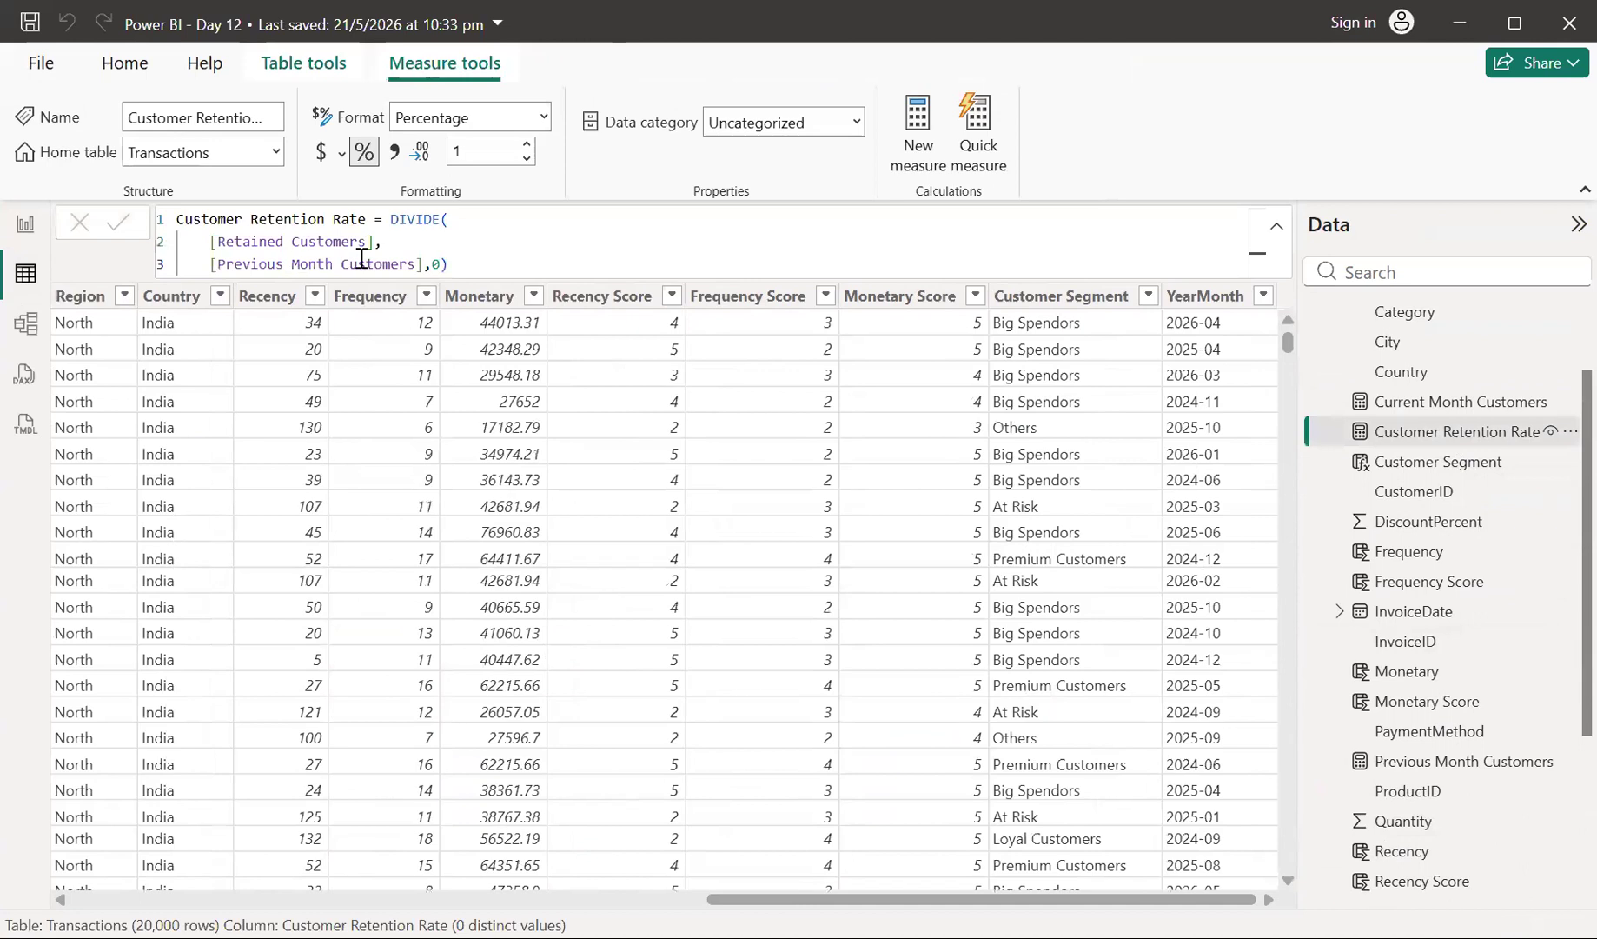
- Return to Report view and define the Target_Retention measure in the Transactions table as 100
{"action": "left_click", "coordinate": [27, 230]}
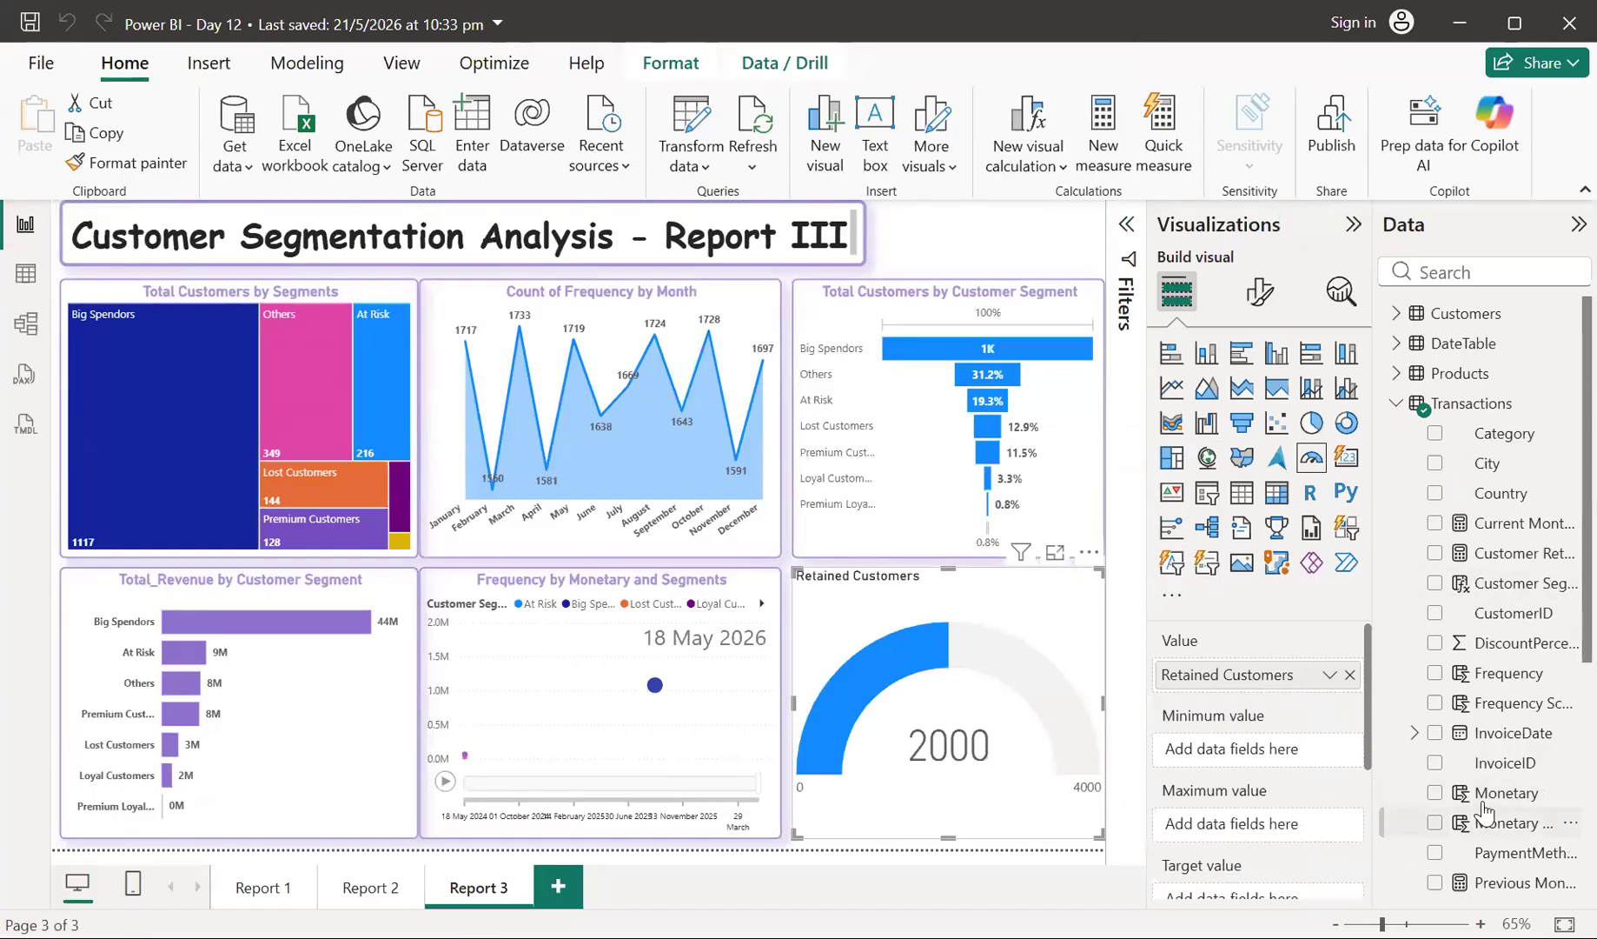
{"action": "scroll", "coordinate": [1483, 810], "scroll_direction": "down", "scroll_amount": 4}
{"action": "scroll", "coordinate": [1483, 810], "scroll_direction": "up", "scroll_amount": 5}
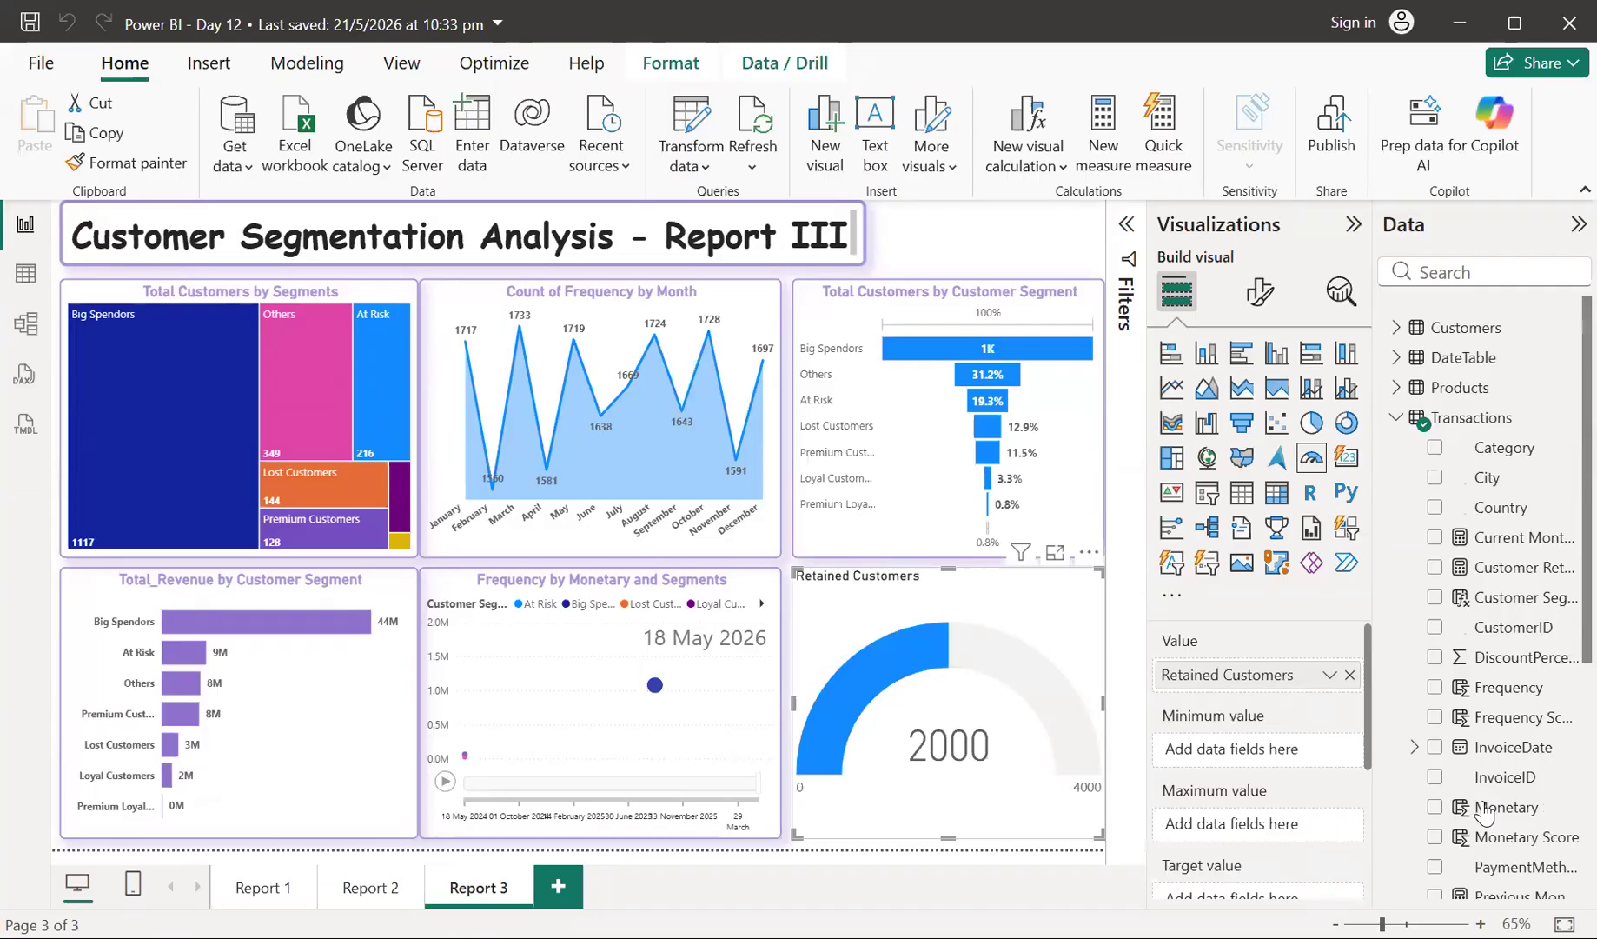
{"action": "scroll", "coordinate": [1483, 810], "scroll_direction": "down", "scroll_amount": 5}
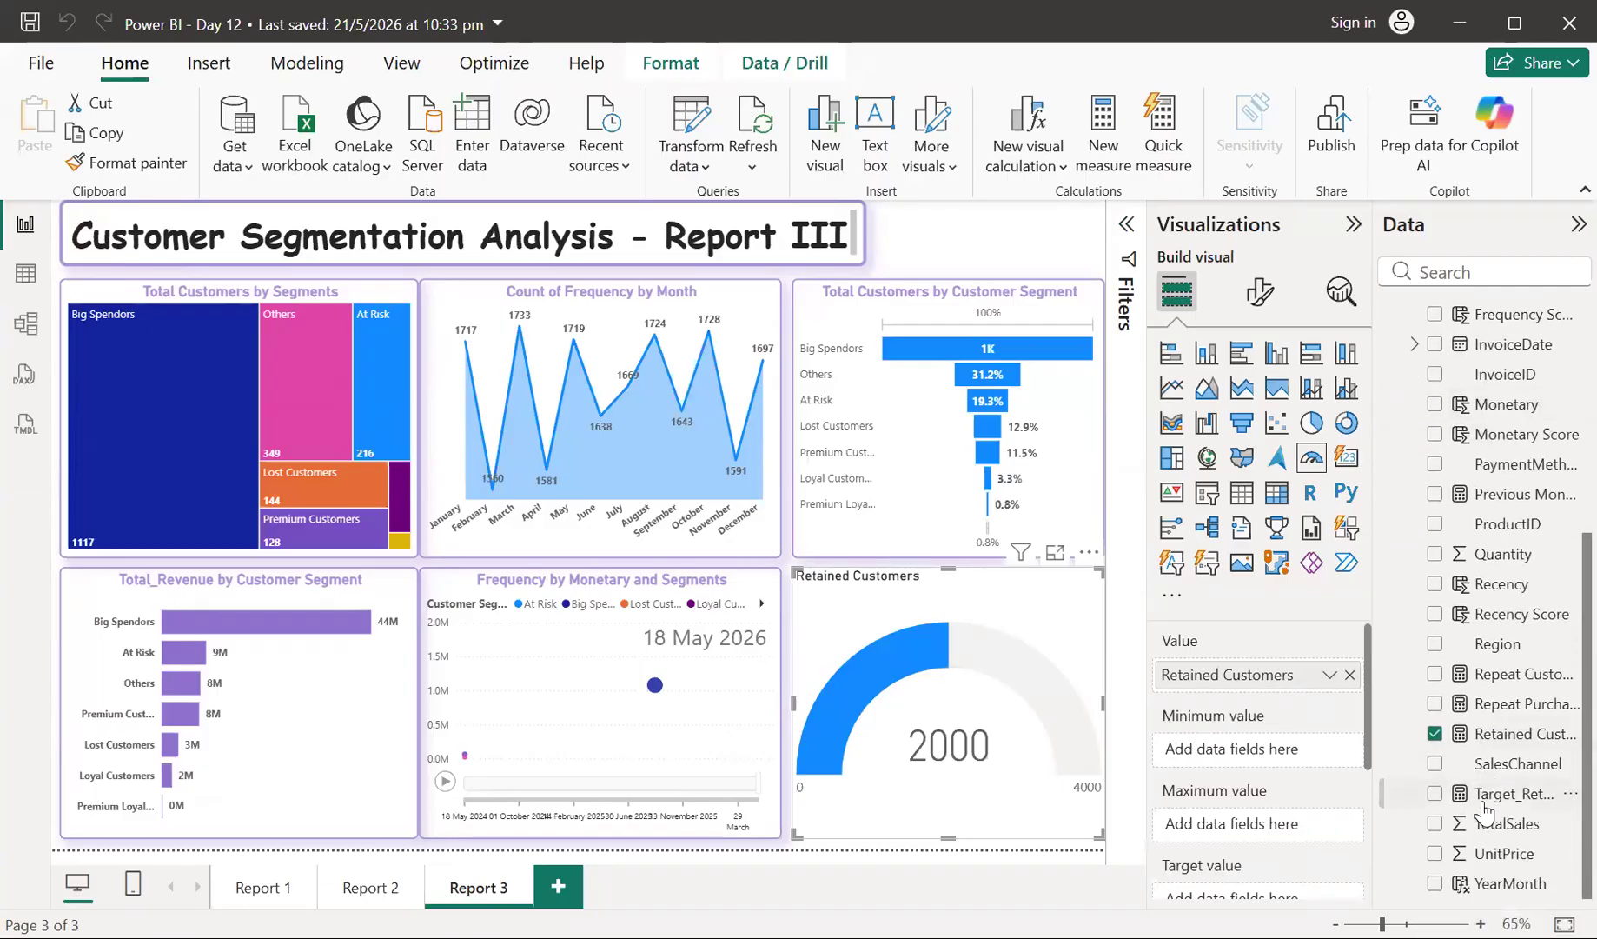
{"action": "left_click", "coordinate": [1493, 803]}
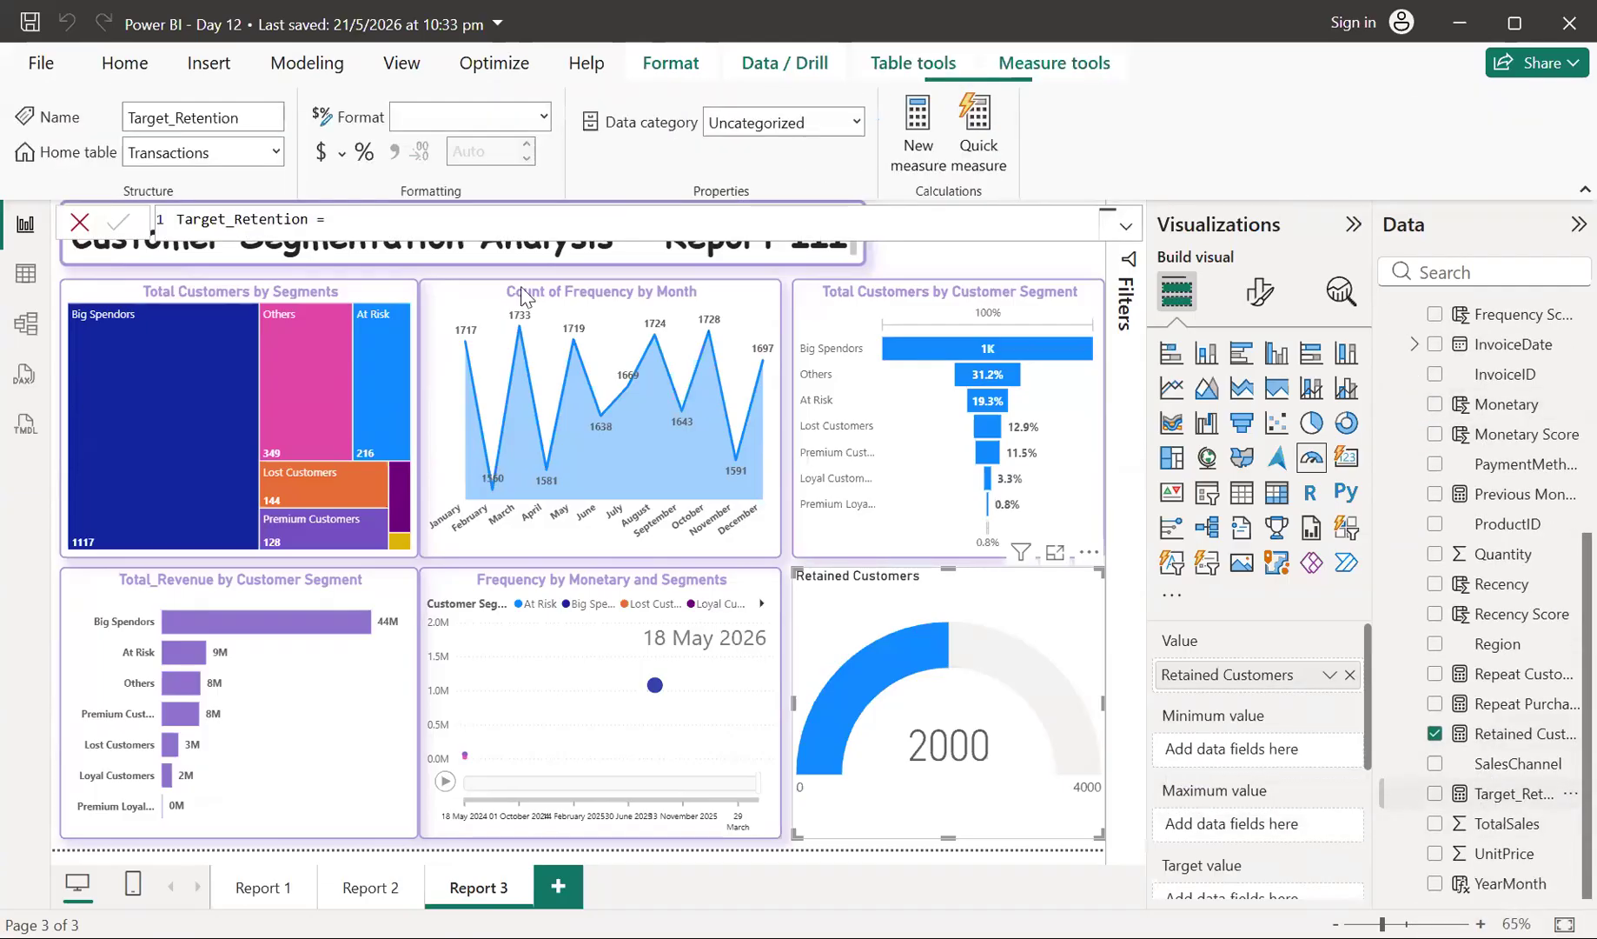
{"action": "left_click", "coordinate": [365, 223]}
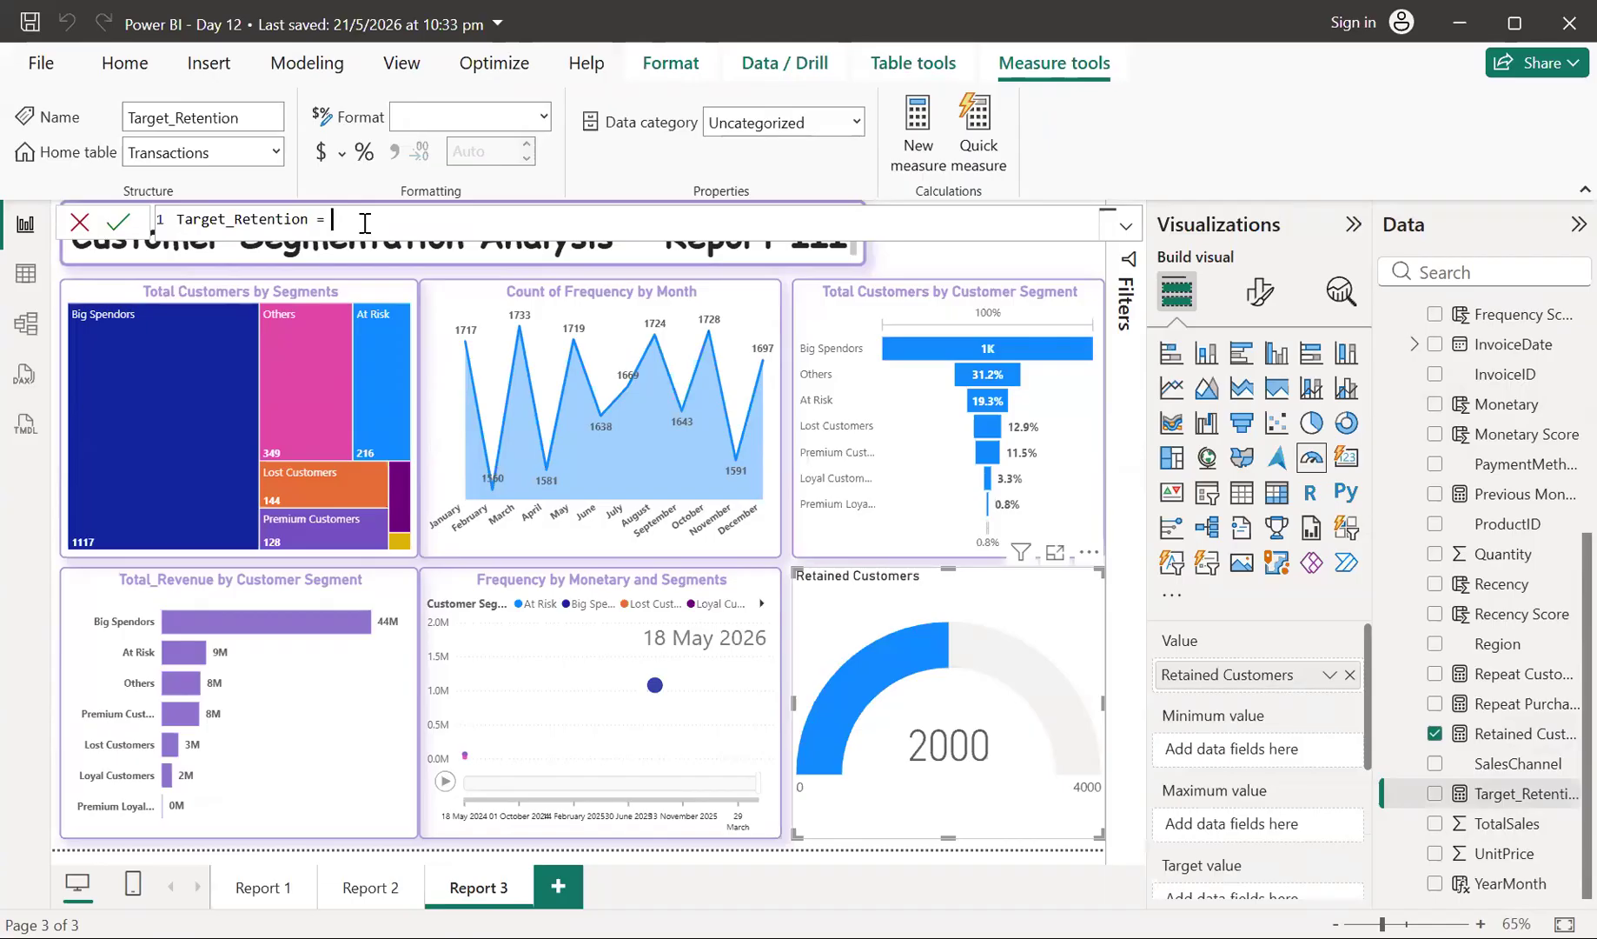
{"action": "type", "text": "100"}
{"action": "key", "text": "Return"}
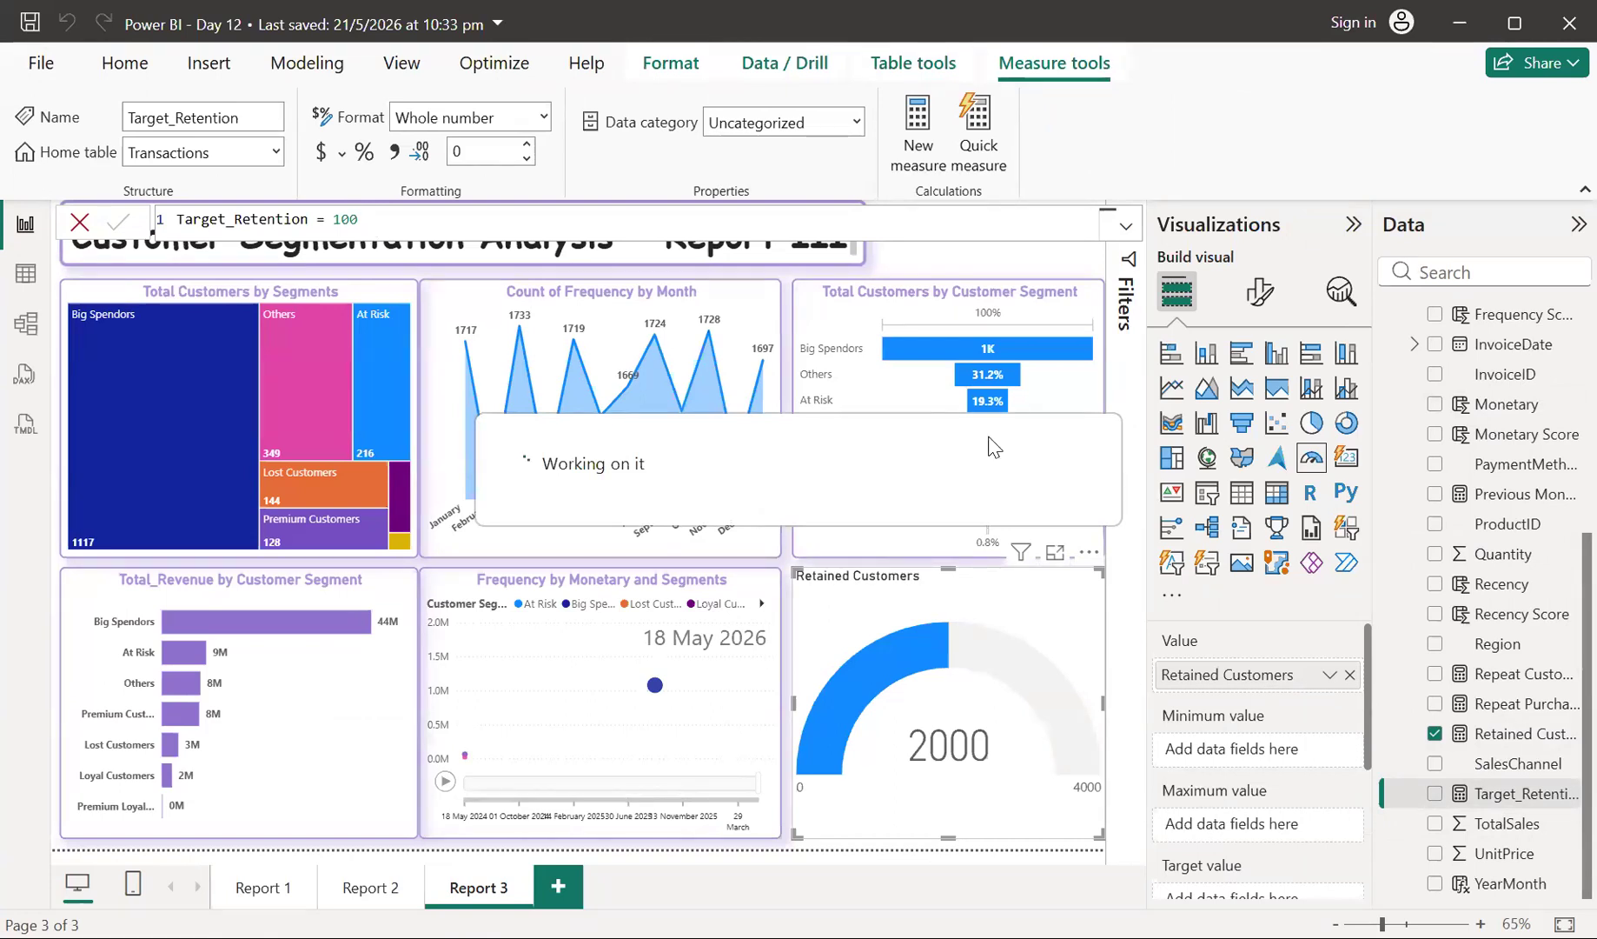
- Replace Retained Customers with the Customer Retention Rate measure as the gauge's value
{"action": "left_click", "coordinate": [1350, 675]}
{"action": "scroll", "coordinate": [1465, 565], "scroll_direction": "up", "scroll_amount": 3}
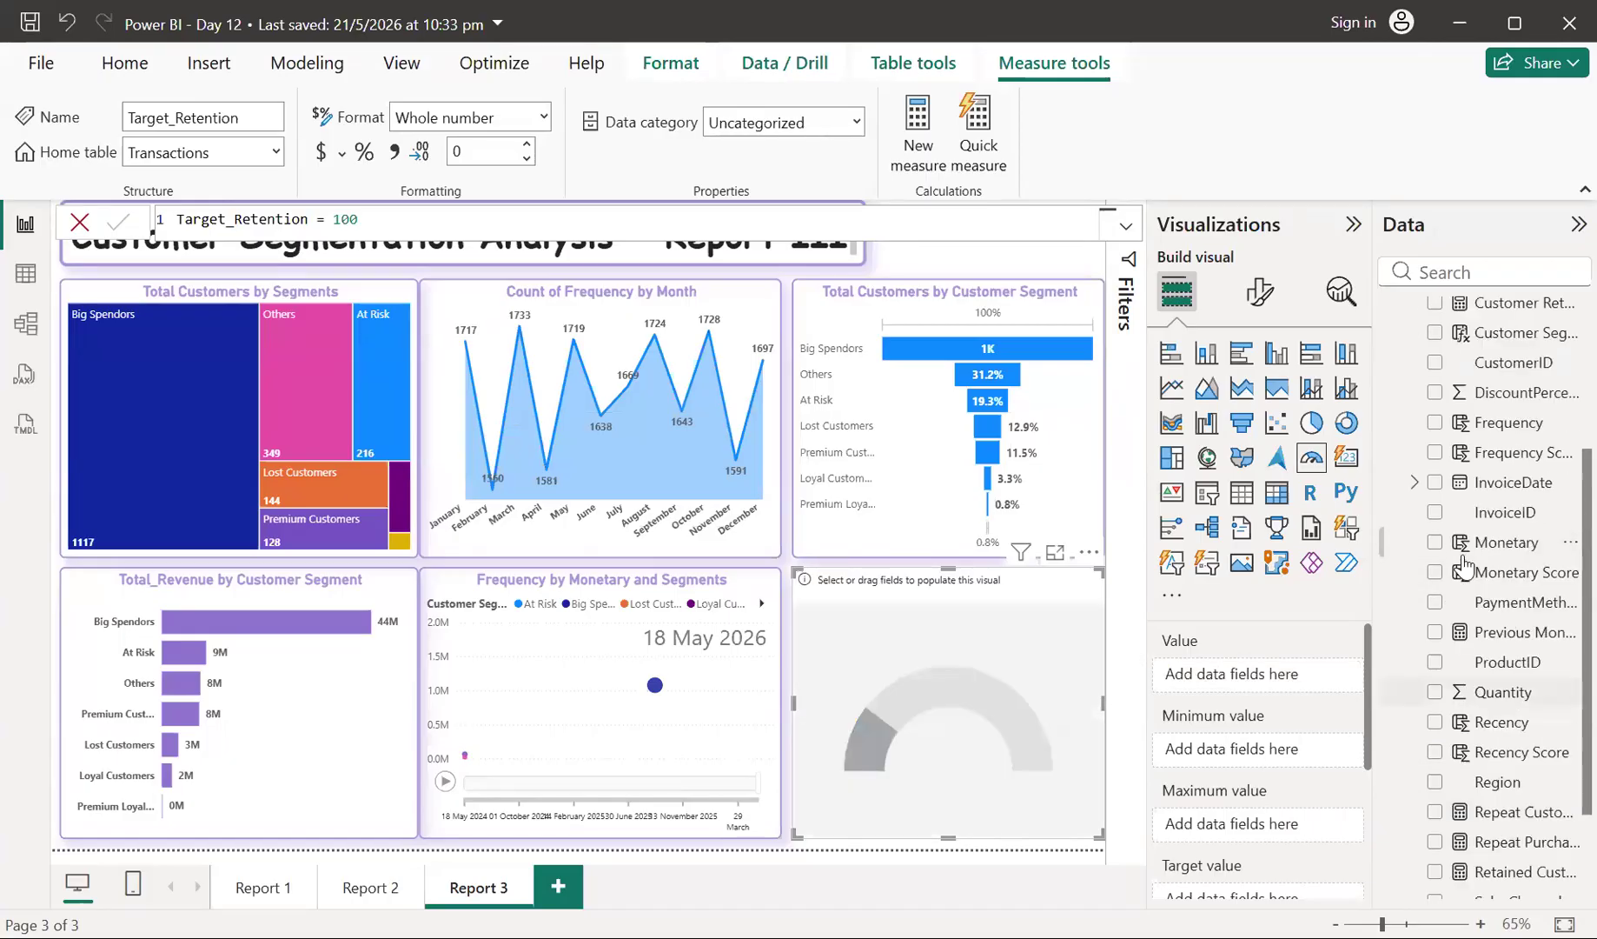
{"action": "scroll", "coordinate": [1465, 565], "scroll_direction": "up", "scroll_amount": 2}
{"action": "left_click_drag", "start_coordinate": [1532, 425], "coordinate": [1281, 671]}
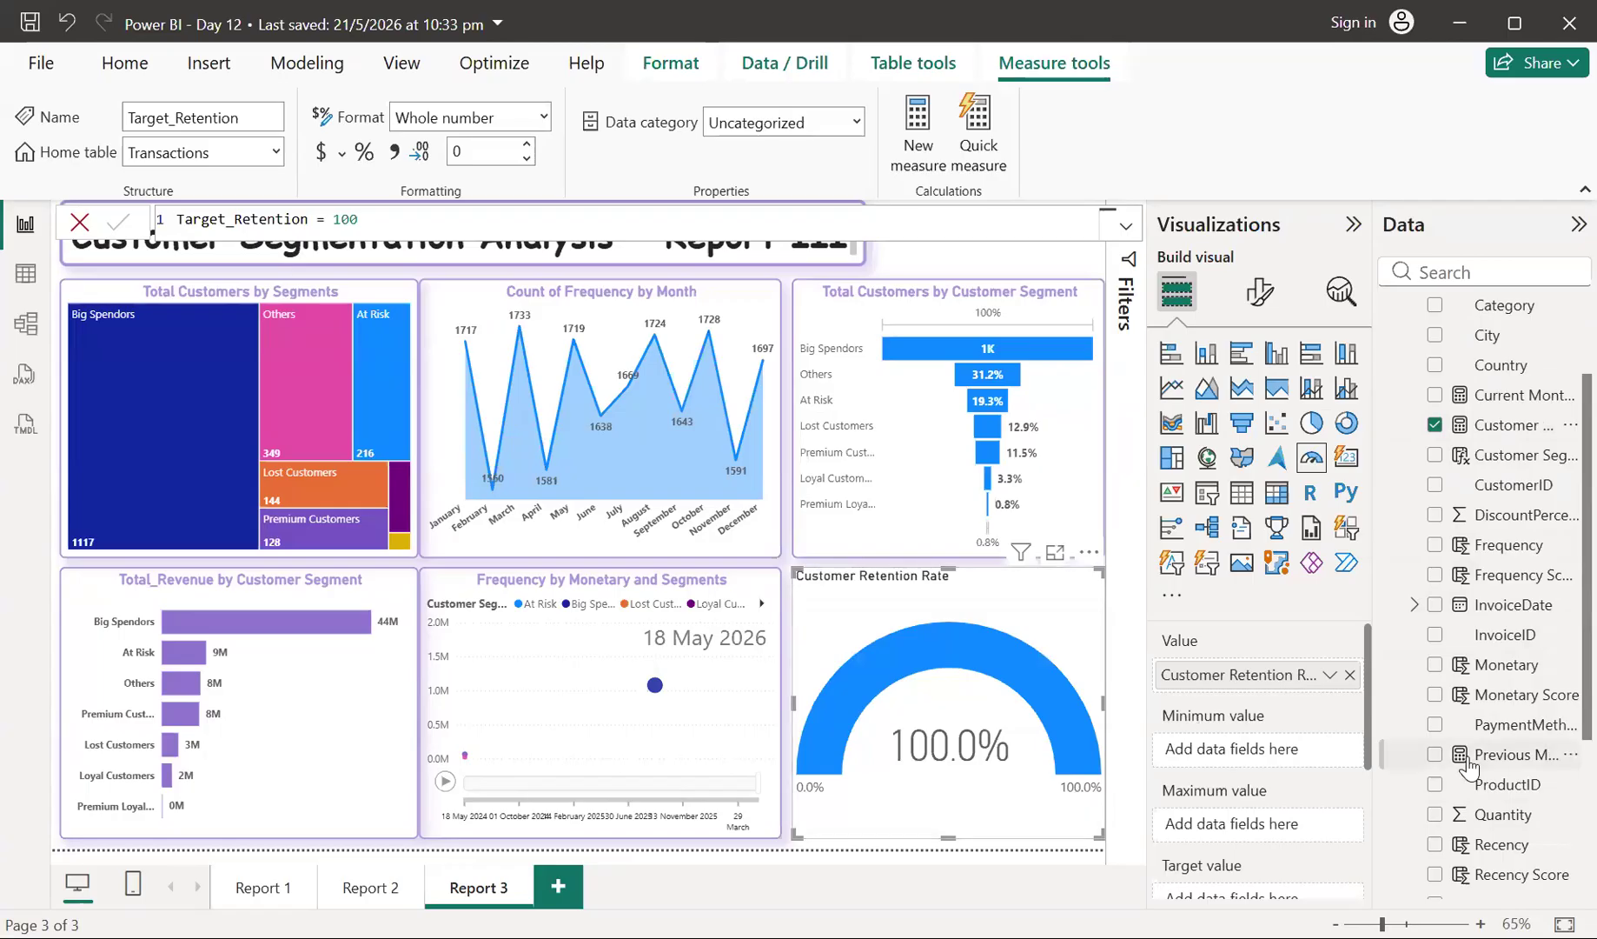
- Assign the Target_Retention measure as the gauge's target value
{"action": "scroll", "coordinate": [1469, 782], "scroll_direction": "down", "scroll_amount": 3}
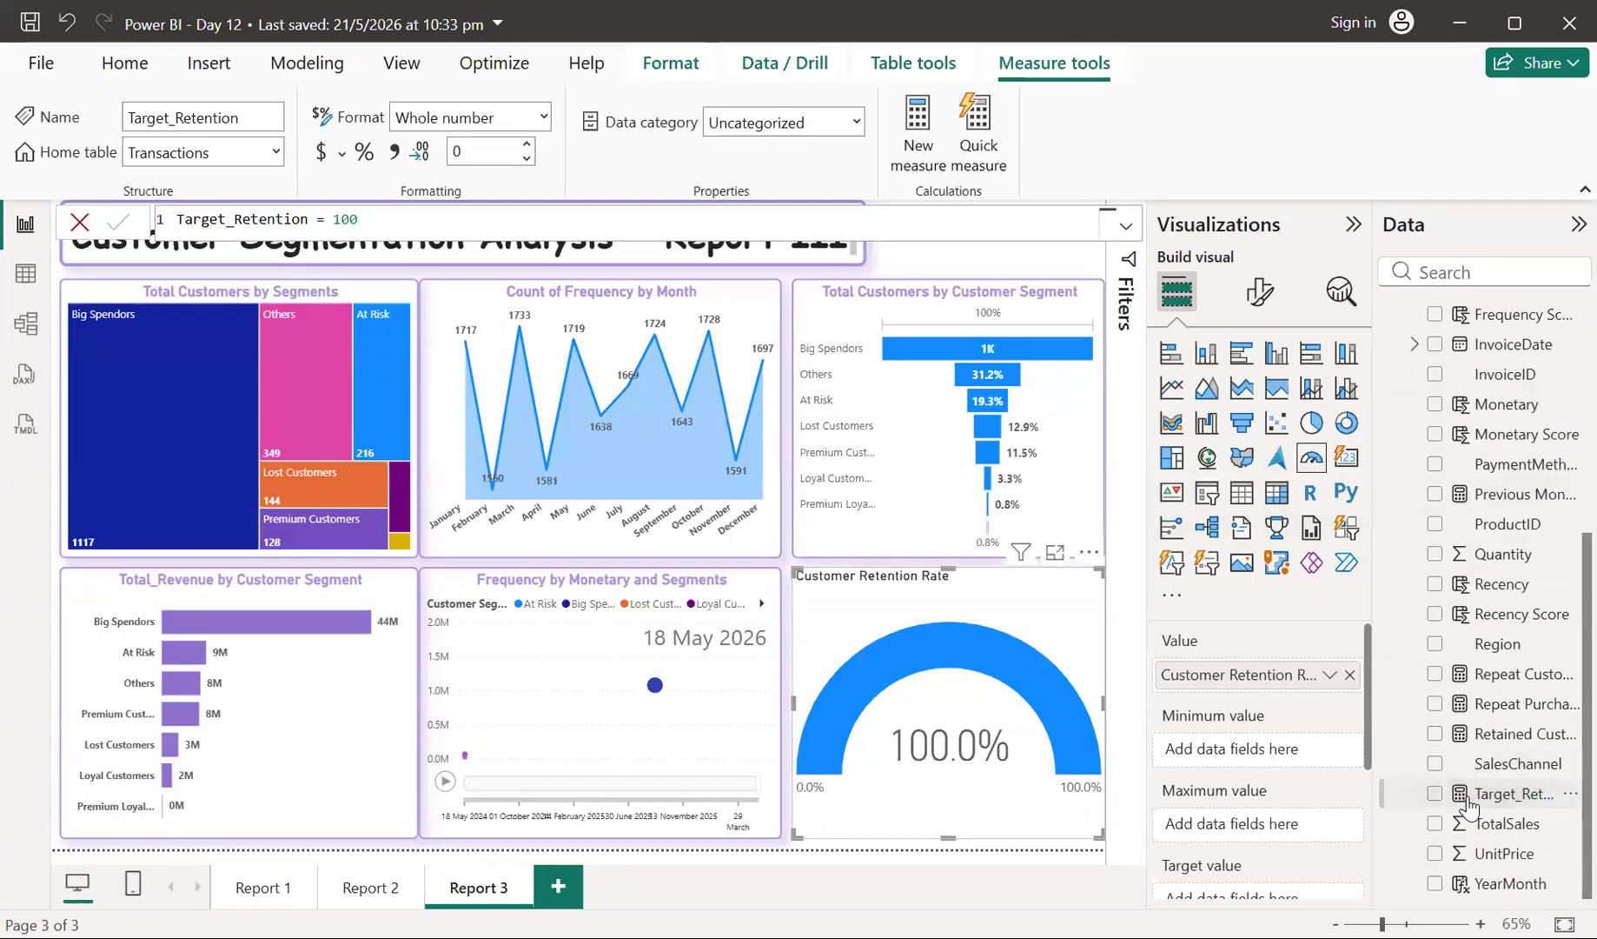
{"action": "left_click_drag", "start_coordinate": [1467, 797], "coordinate": [1254, 781]}
{"action": "scroll", "coordinate": [1254, 782], "scroll_direction": "down", "scroll_amount": 4}
{"action": "left_click_drag", "start_coordinate": [1495, 810], "coordinate": [1251, 711]}
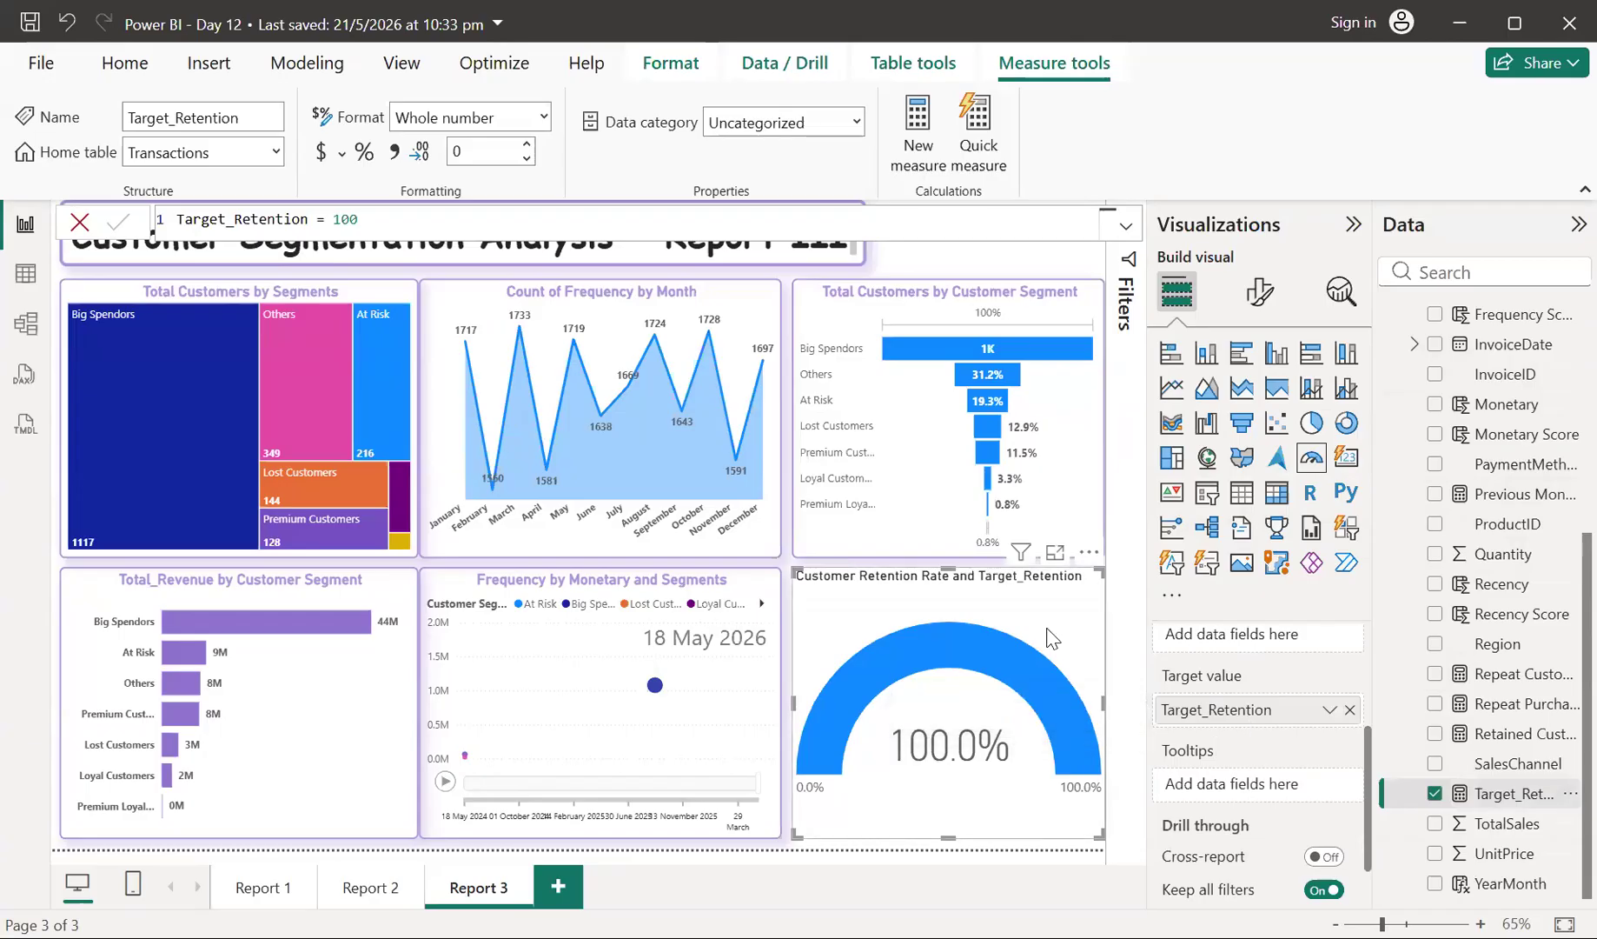
- Enlarge the gauge in focus mode and inspect its retention rate and target values
{"action": "left_click", "coordinate": [1054, 554]}
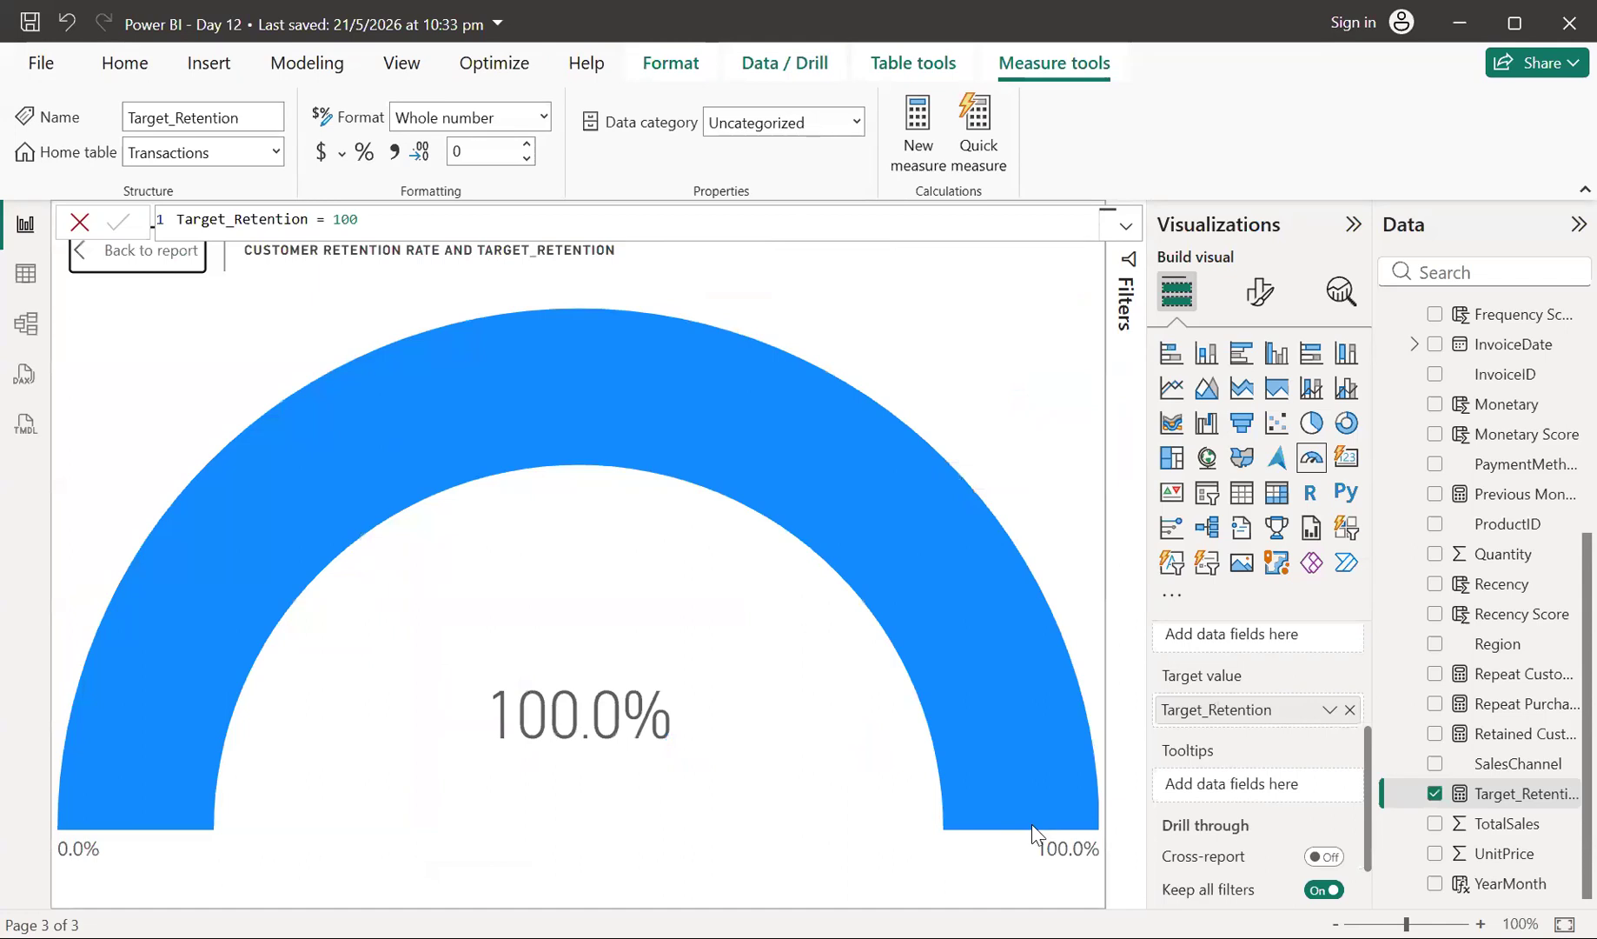
{"action": "mouse_move", "coordinate": [1033, 832]}
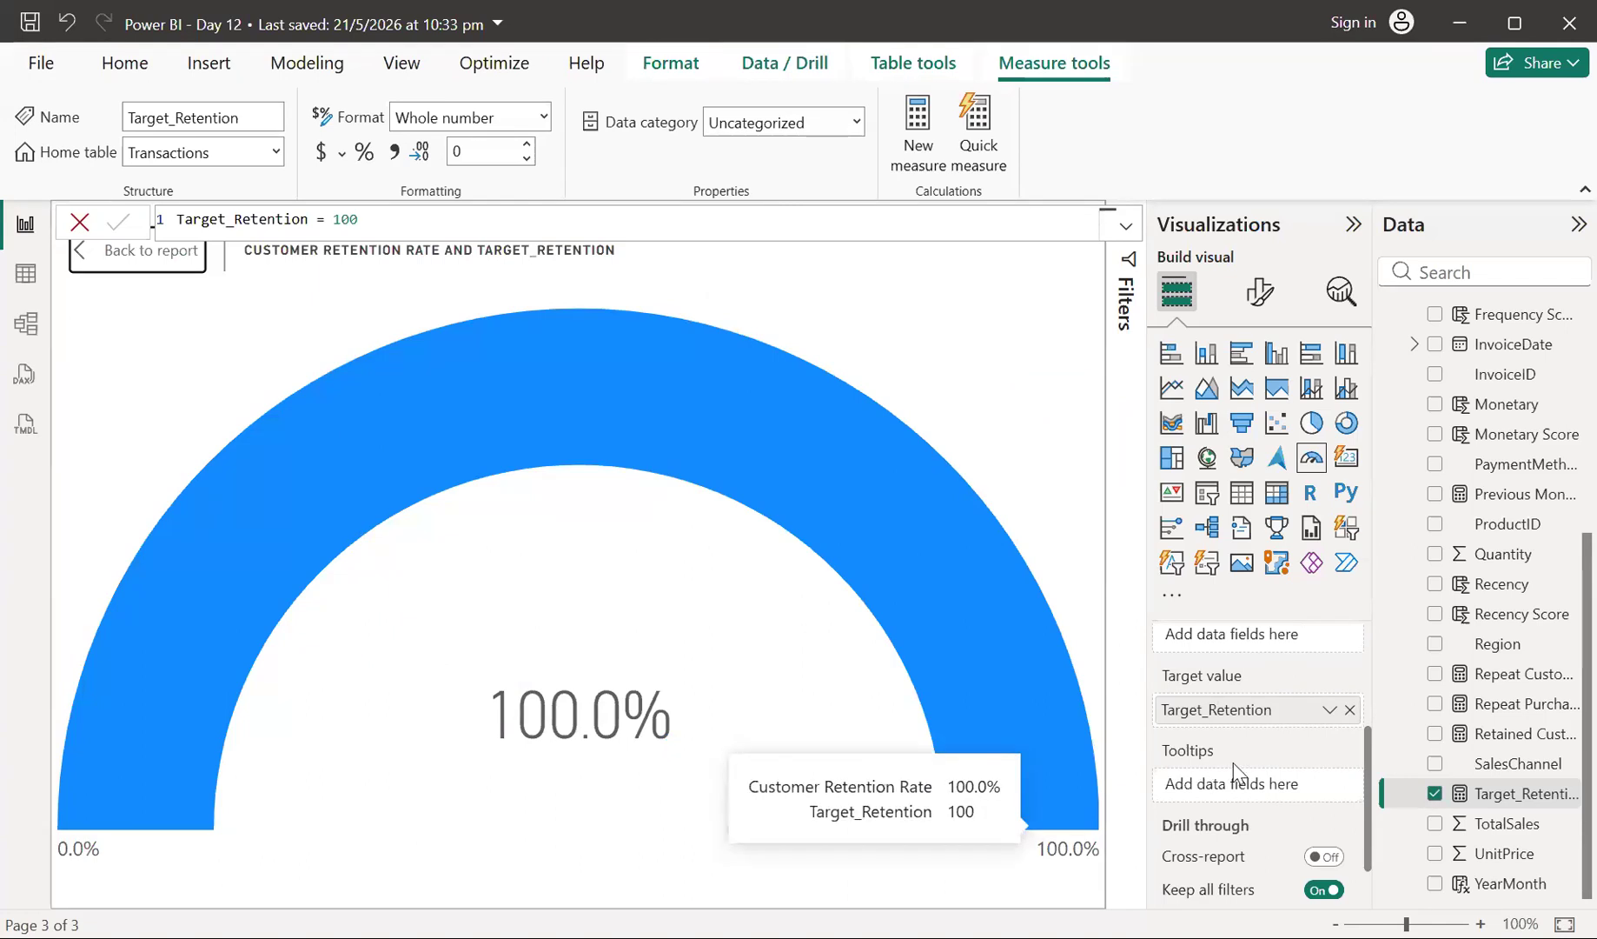
{"action": "scroll", "coordinate": [1248, 758], "scroll_direction": "up", "scroll_amount": 1}
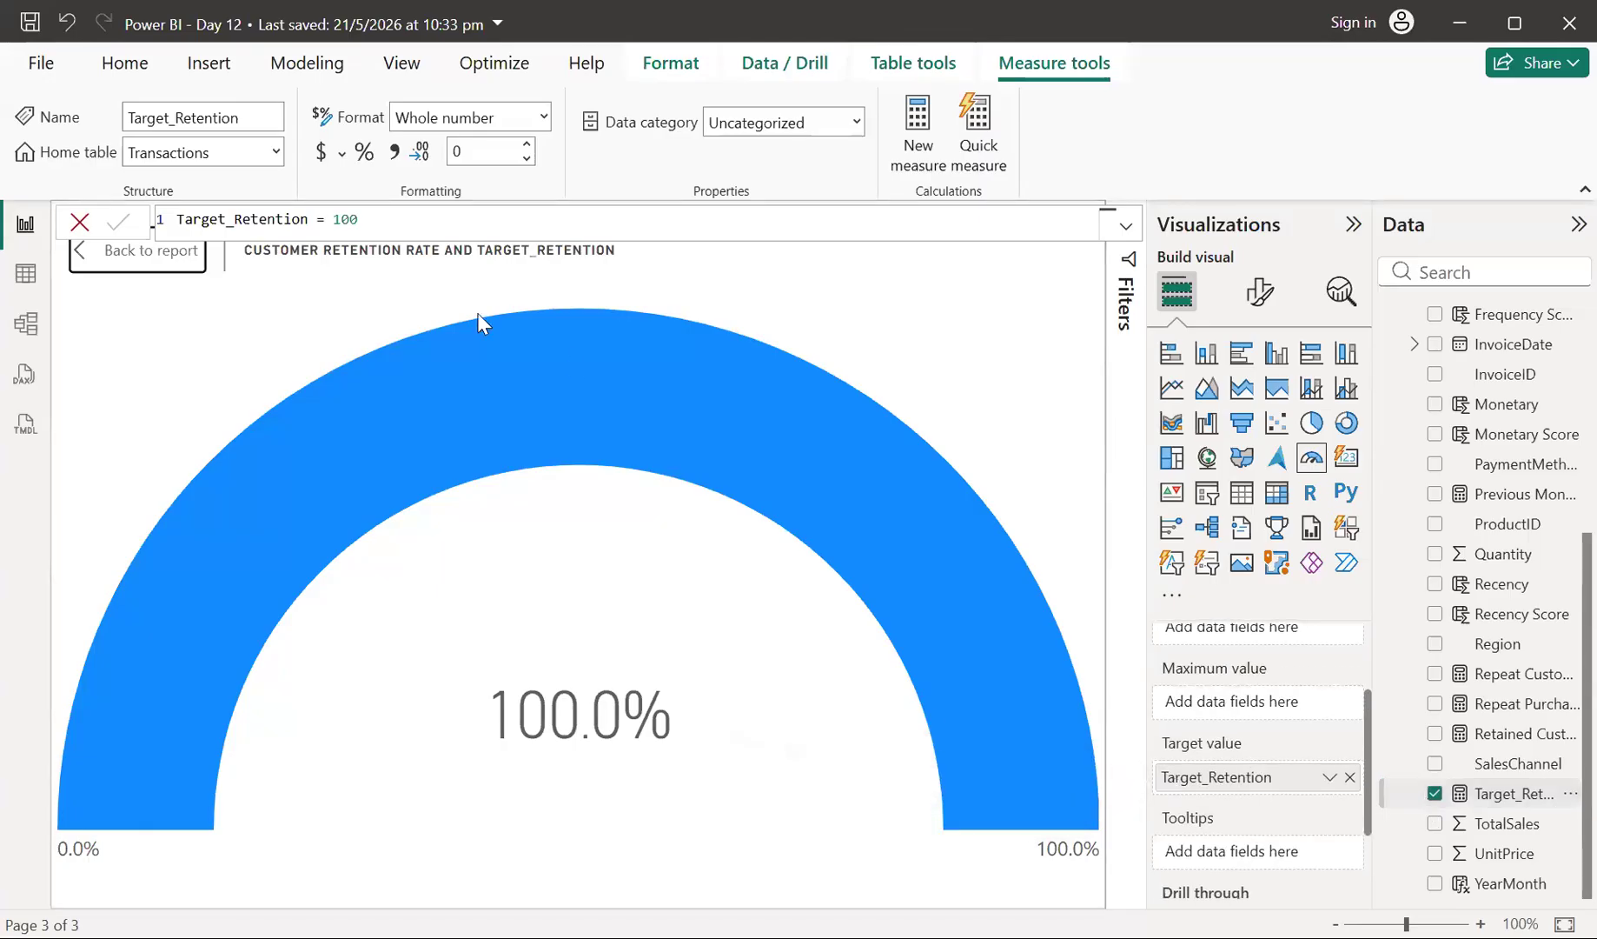
- Change the Target_Retention formula to 1.5 * [Customer Retention Rate], then close the formula and leave focus mode
{"action": "left_click", "coordinate": [358, 224]}
{"action": "double_click", "coordinate": [358, 223]}
{"action": "type", "text": "1.5"}
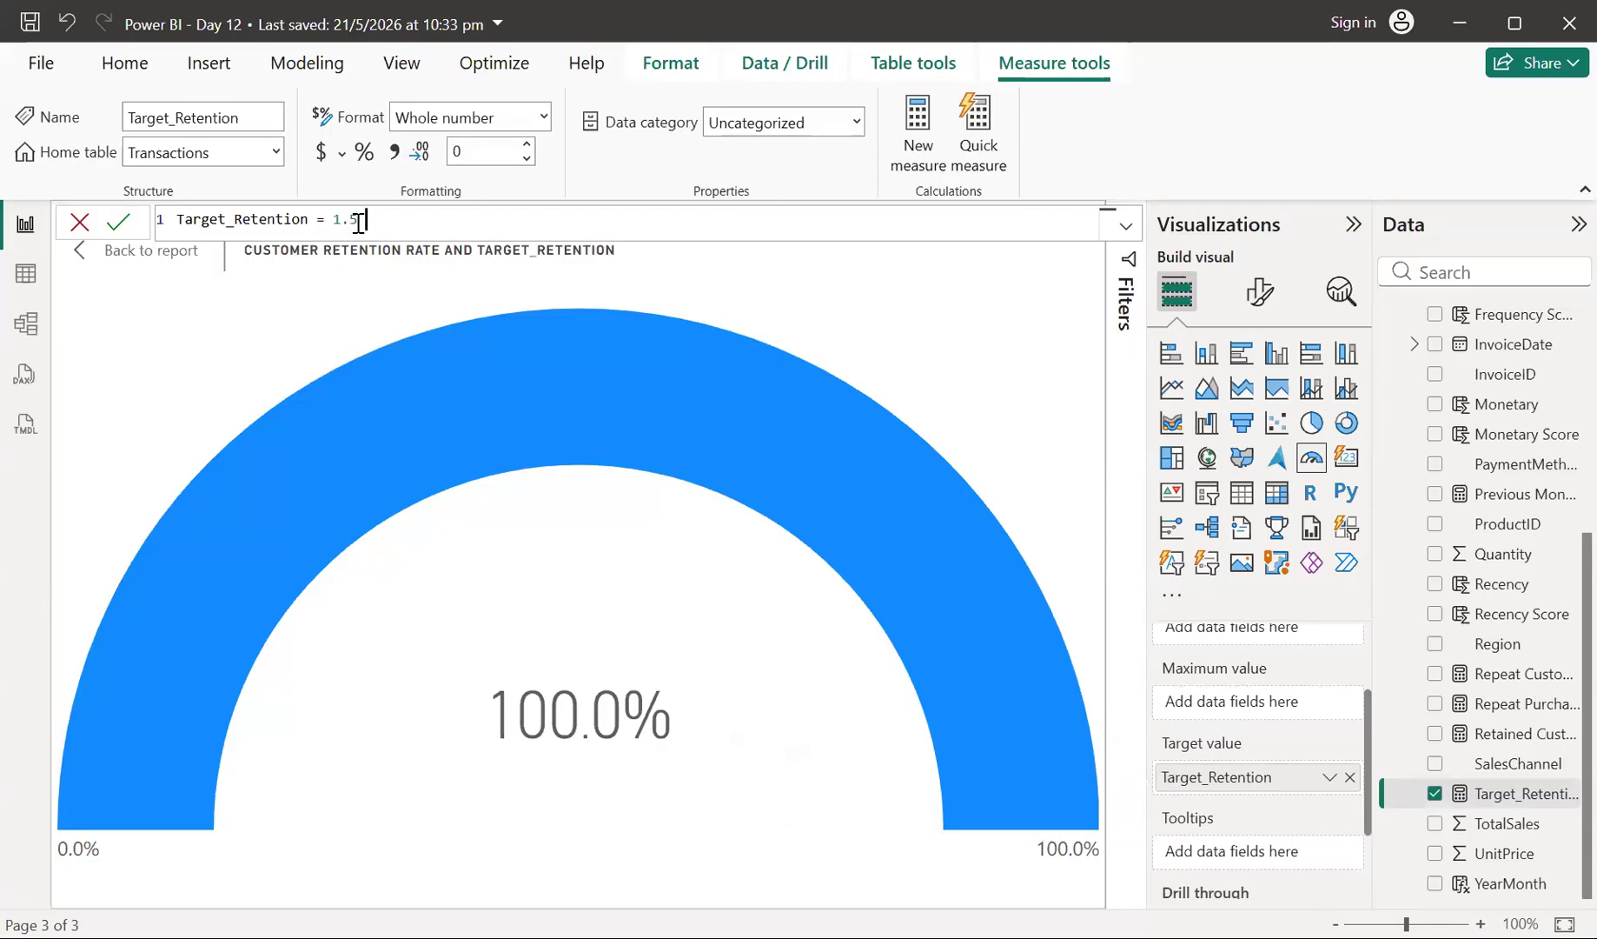
{"action": "type", "text": " * cus"}
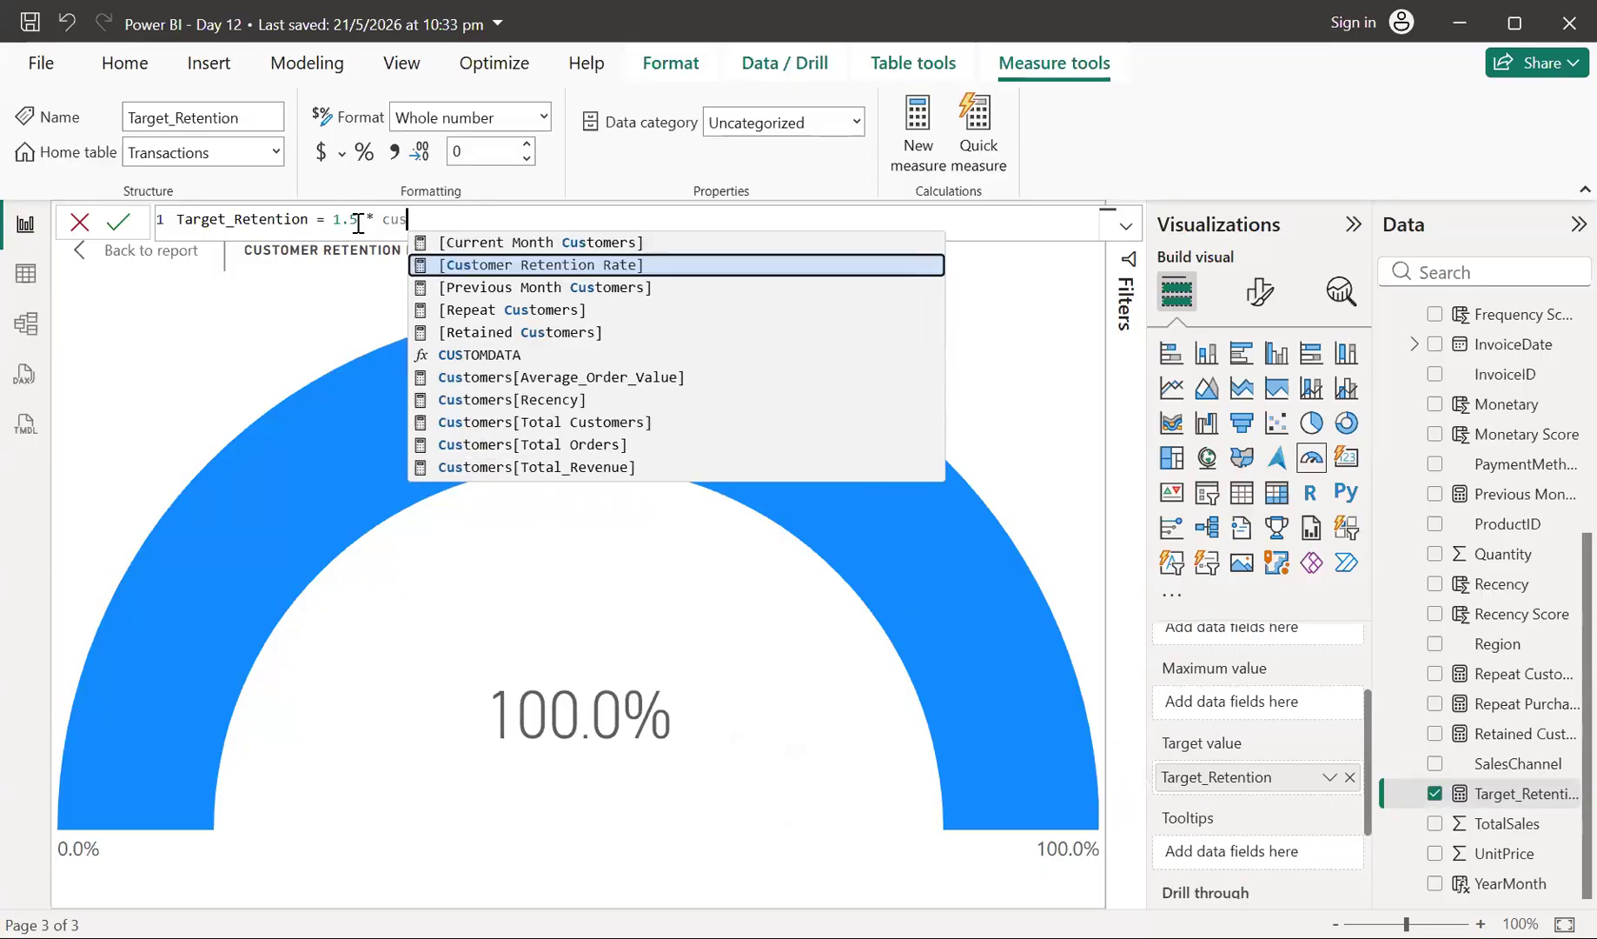
{"action": "key", "text": "Tab"}
{"action": "key", "text": "Return"}
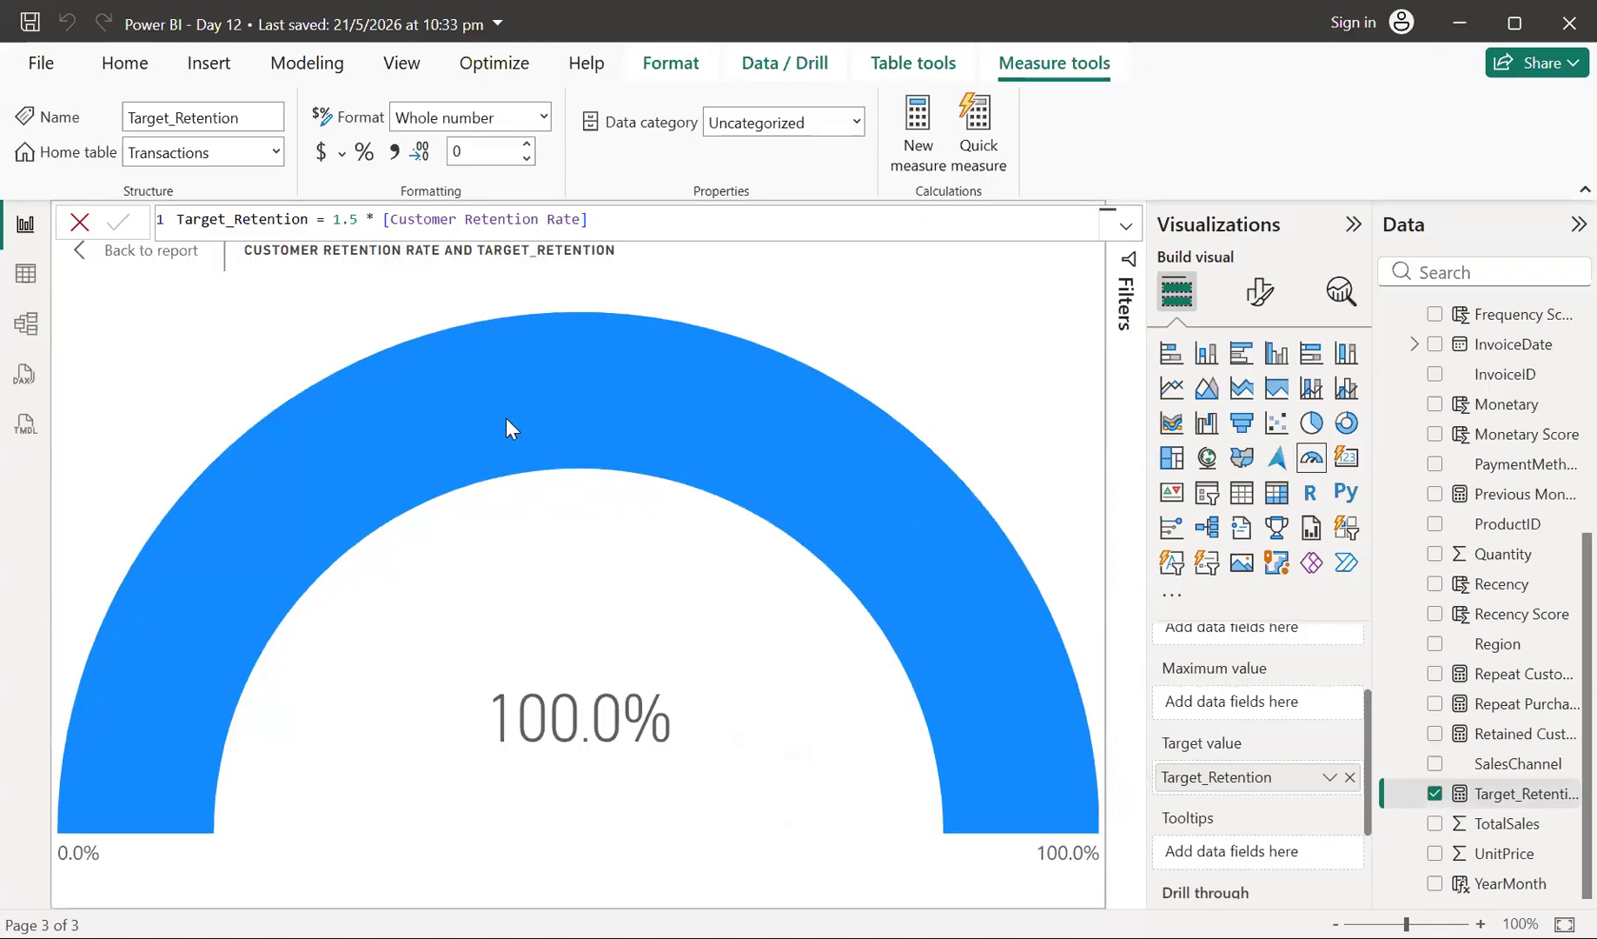
{"action": "left_click", "coordinate": [80, 222]}
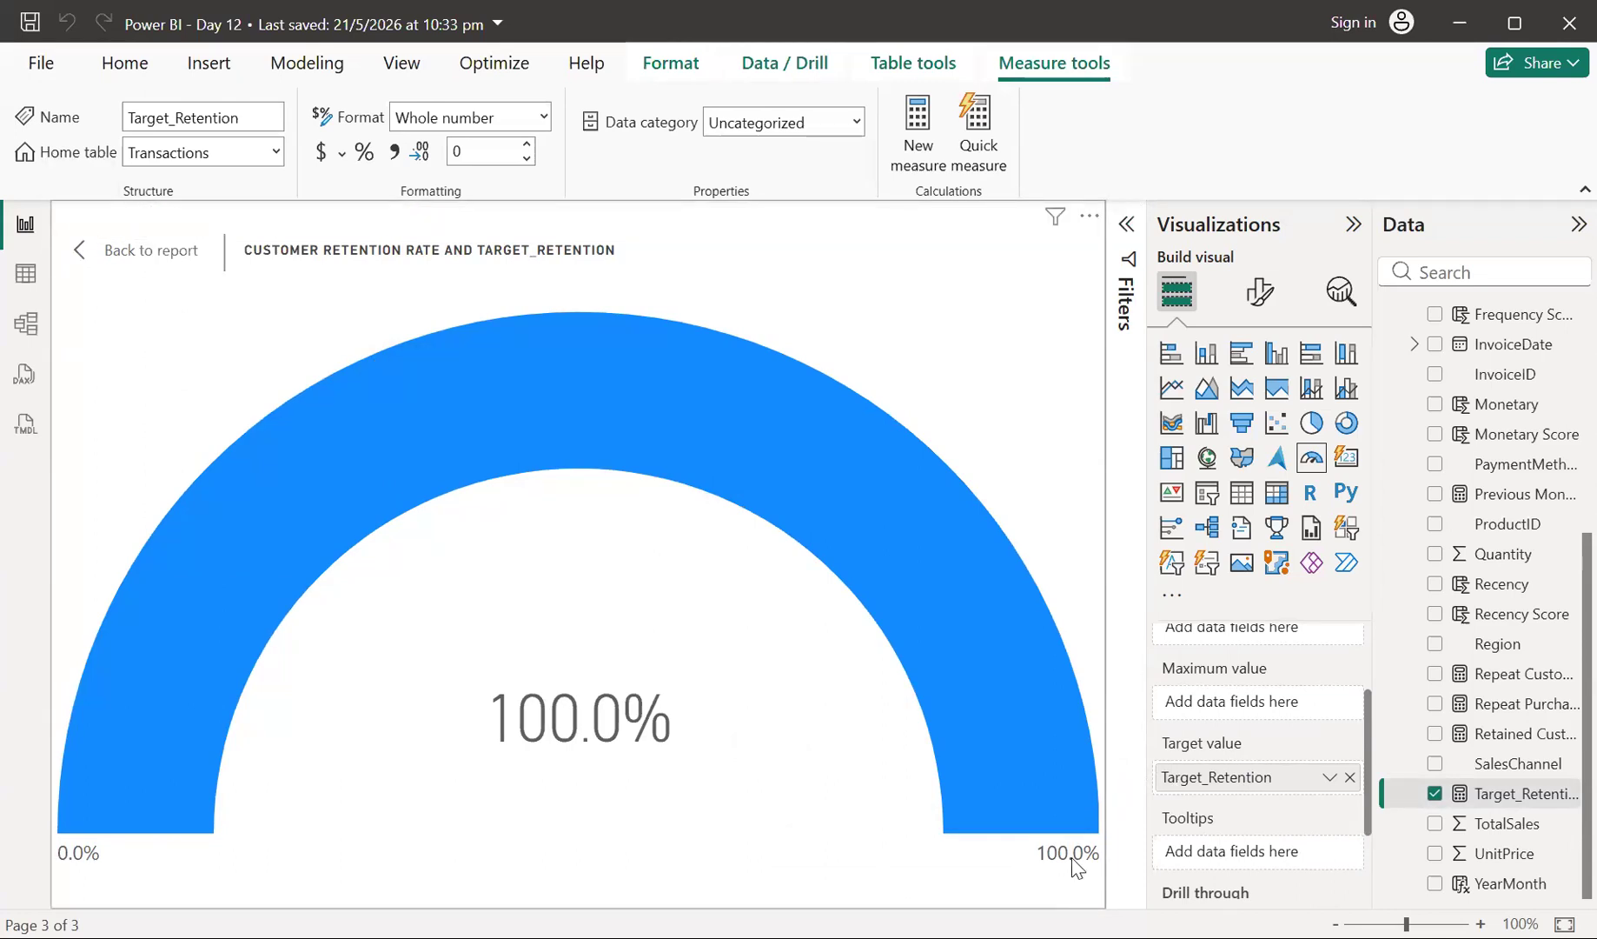
{"action": "left_click", "coordinate": [129, 249]}
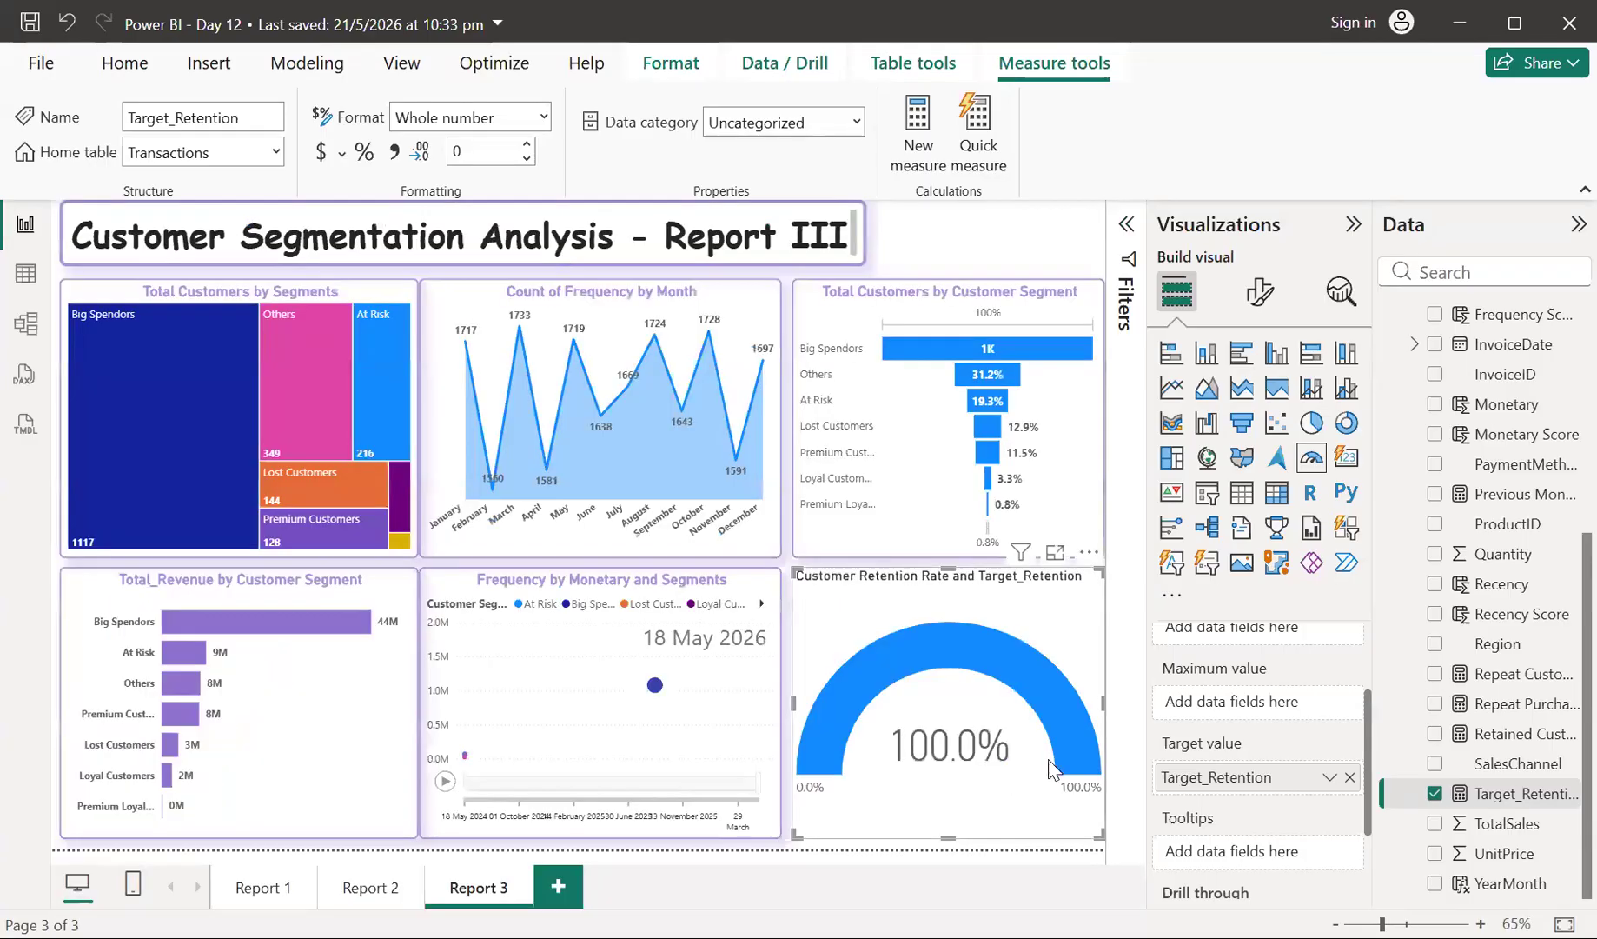
- Examine the gauge's tooltip values and its assigned value and target fields on the report page
{"action": "mouse_move", "coordinate": [1083, 760]}
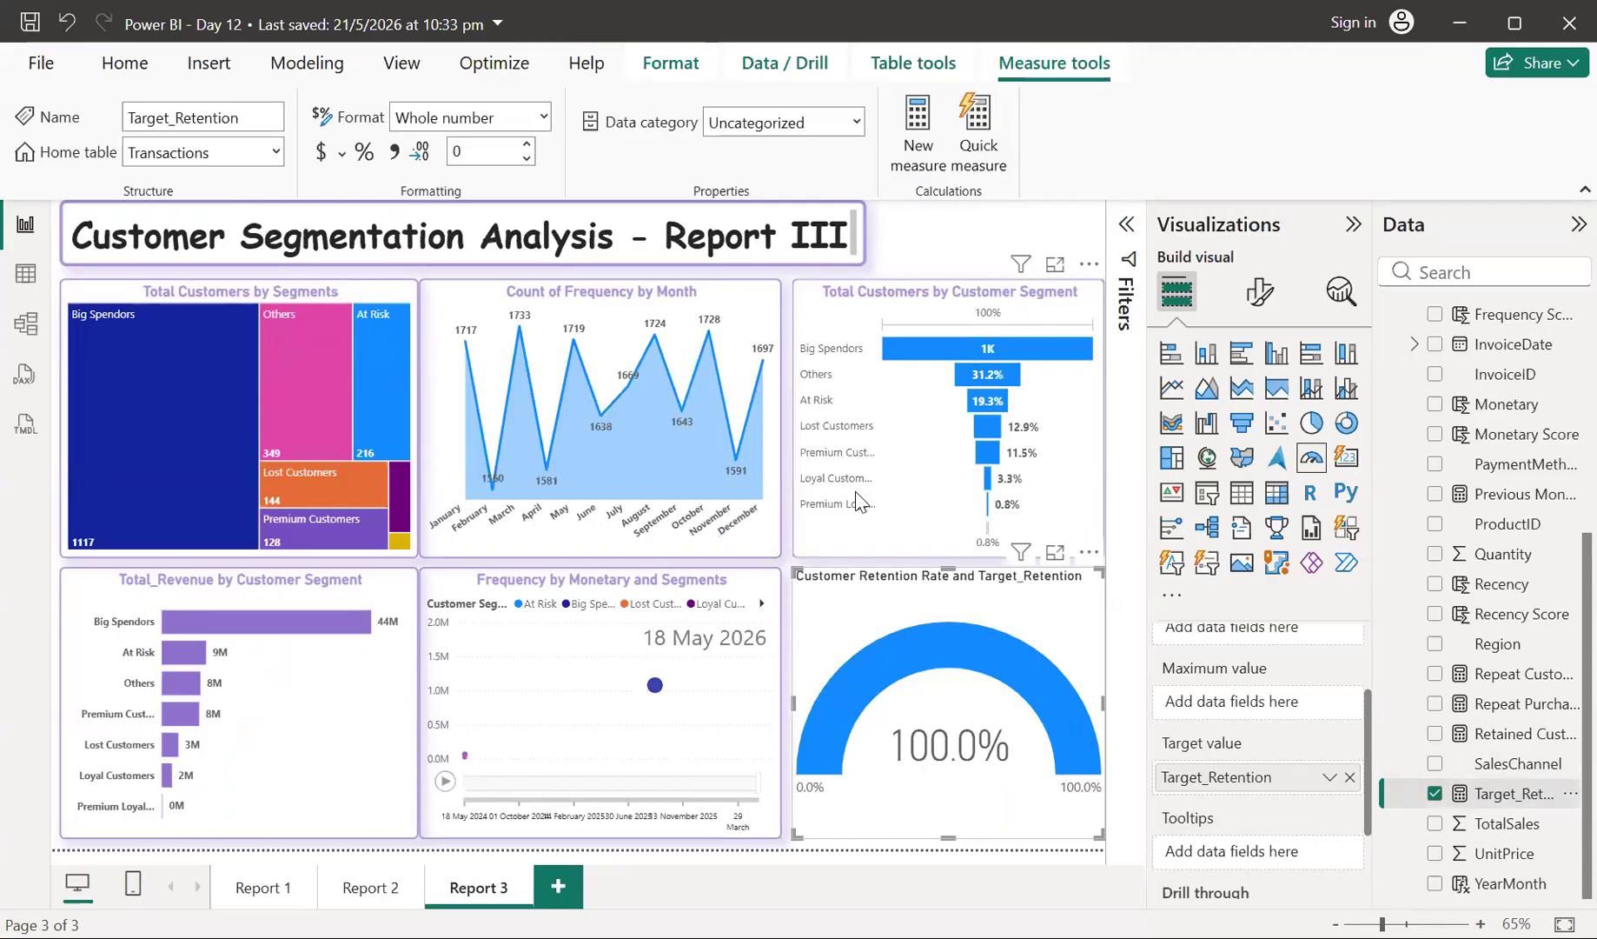
{"action": "mouse_move", "coordinate": [904, 643]}
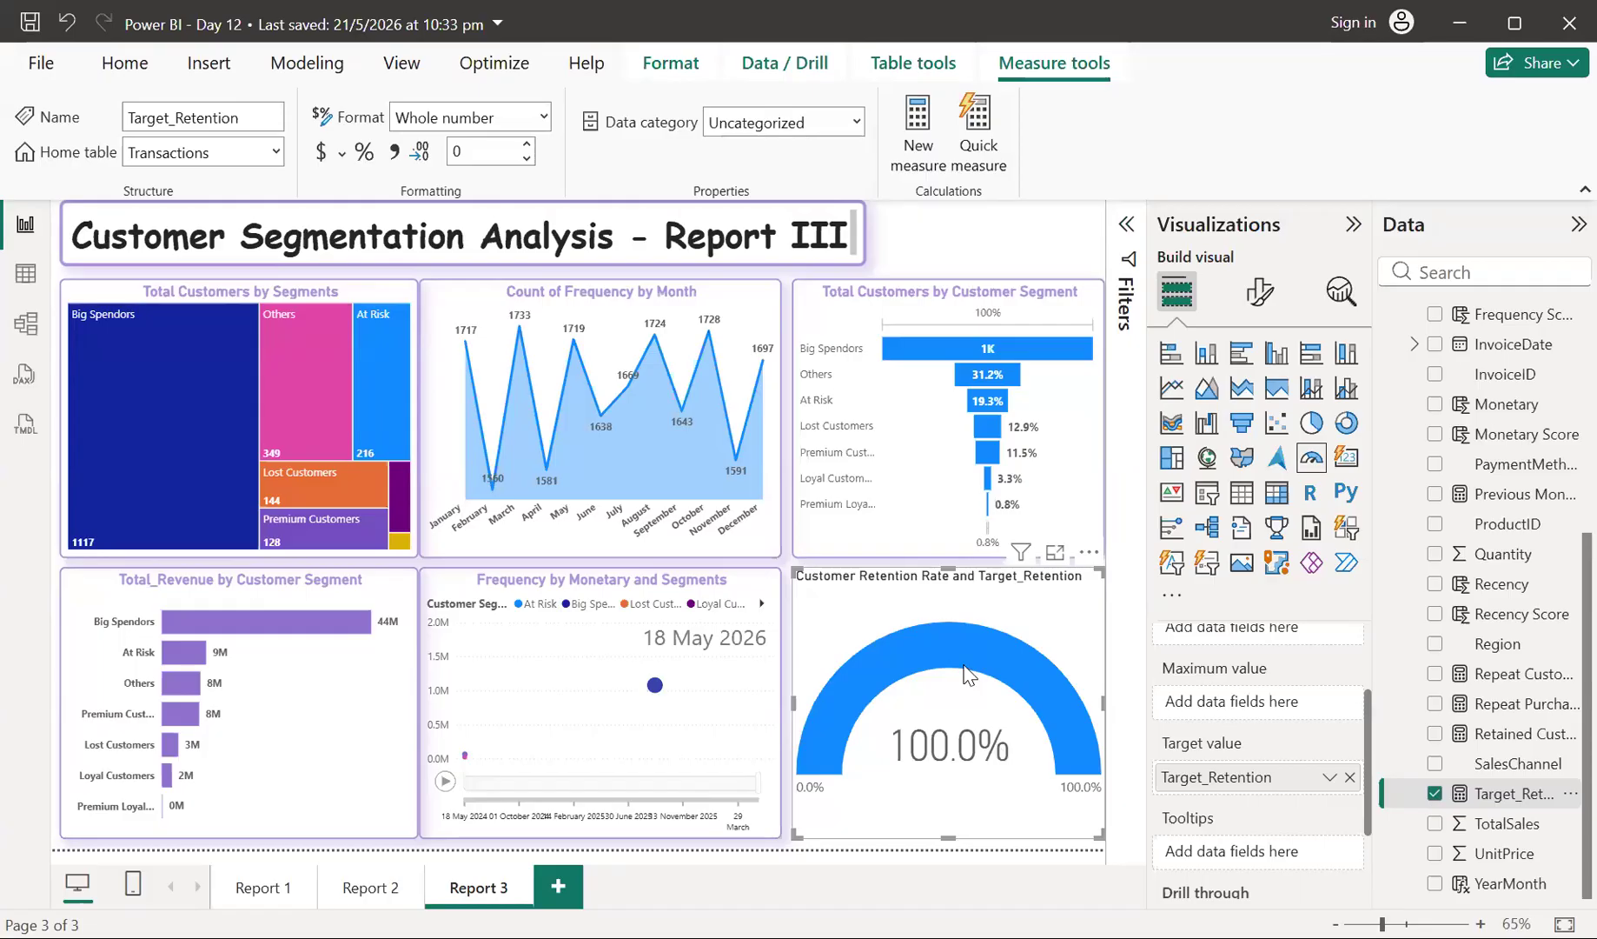
{"action": "mouse_move", "coordinate": [967, 674]}
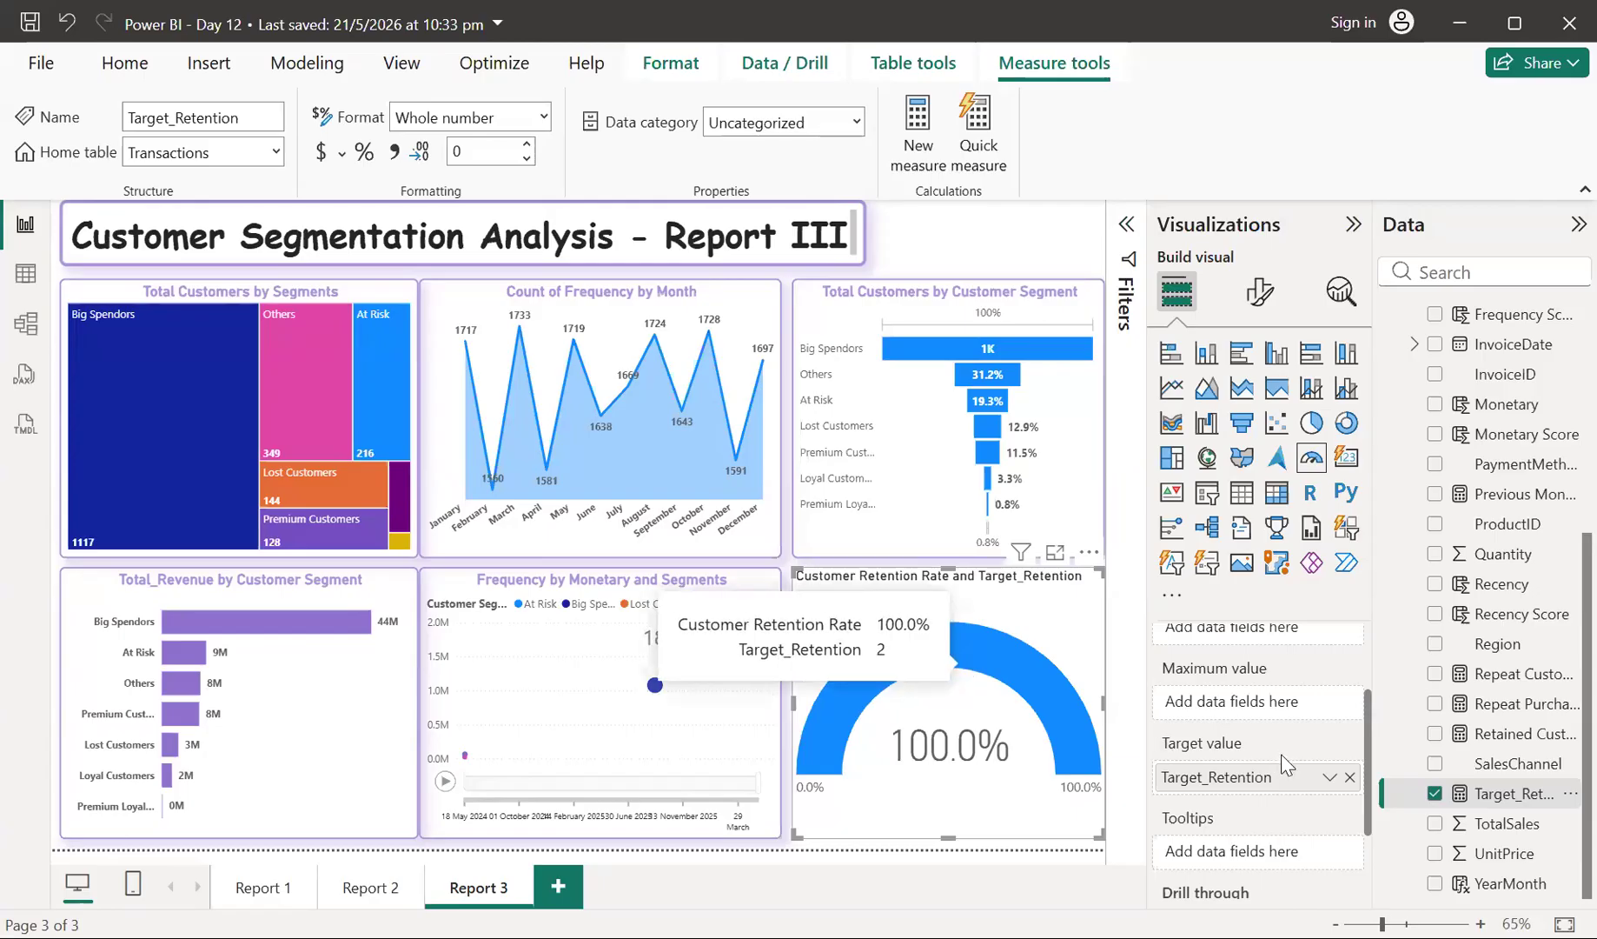
{"action": "scroll", "coordinate": [1282, 754], "scroll_direction": "up", "scroll_amount": 2}
{"action": "scroll", "coordinate": [1282, 756], "scroll_direction": "down", "scroll_amount": 1}
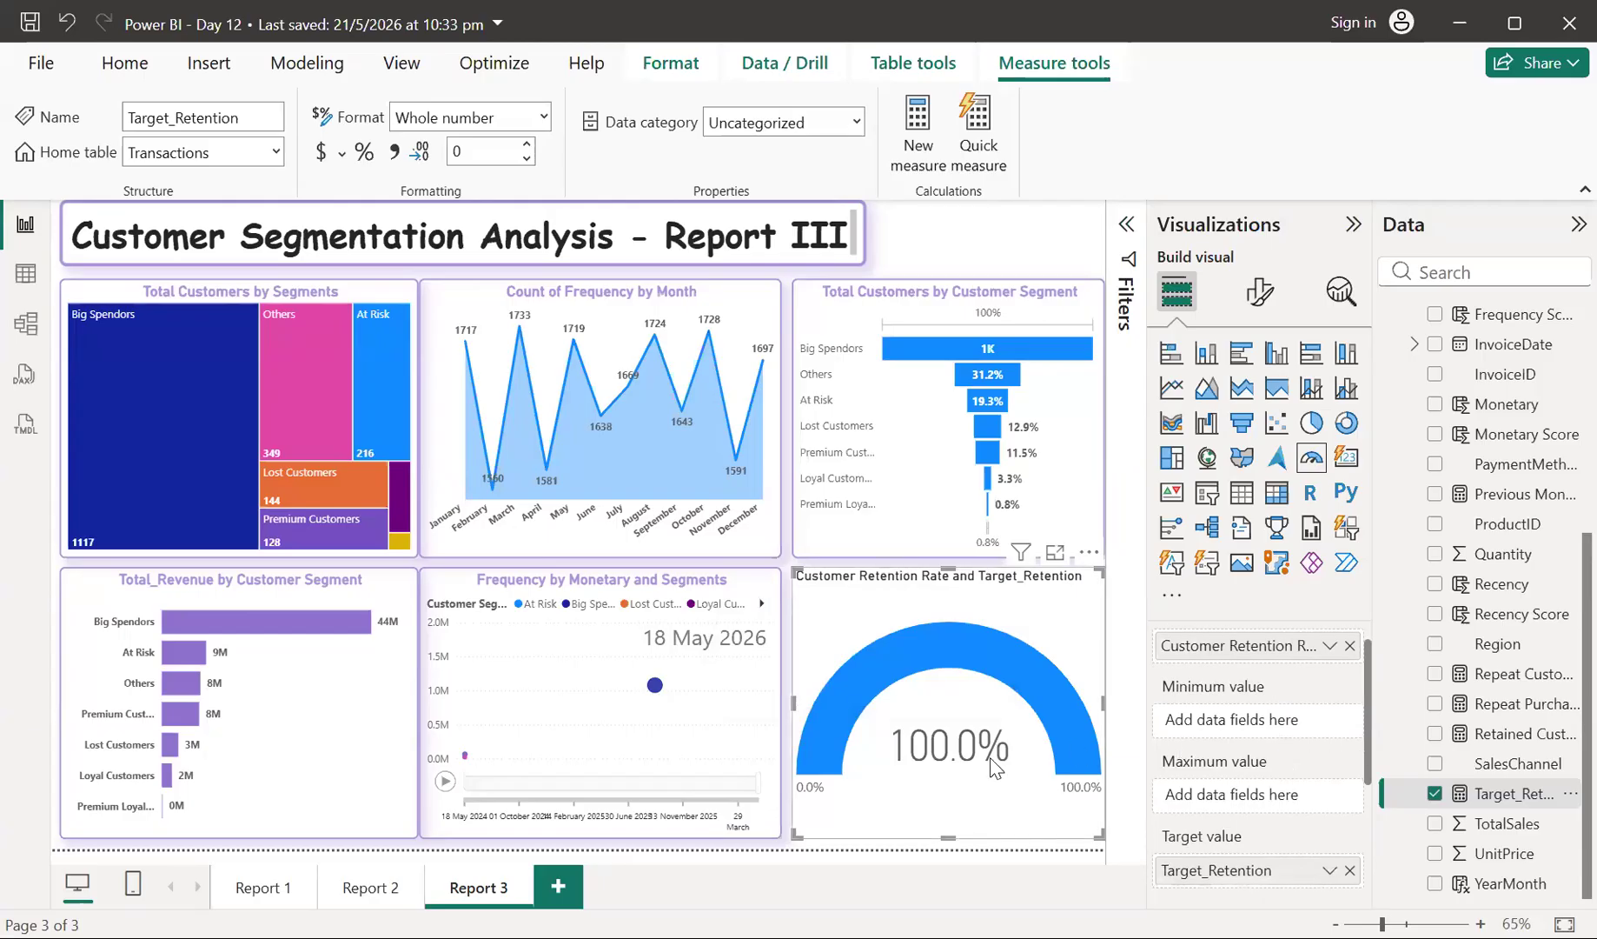
{"action": "mouse_move", "coordinate": [854, 707]}
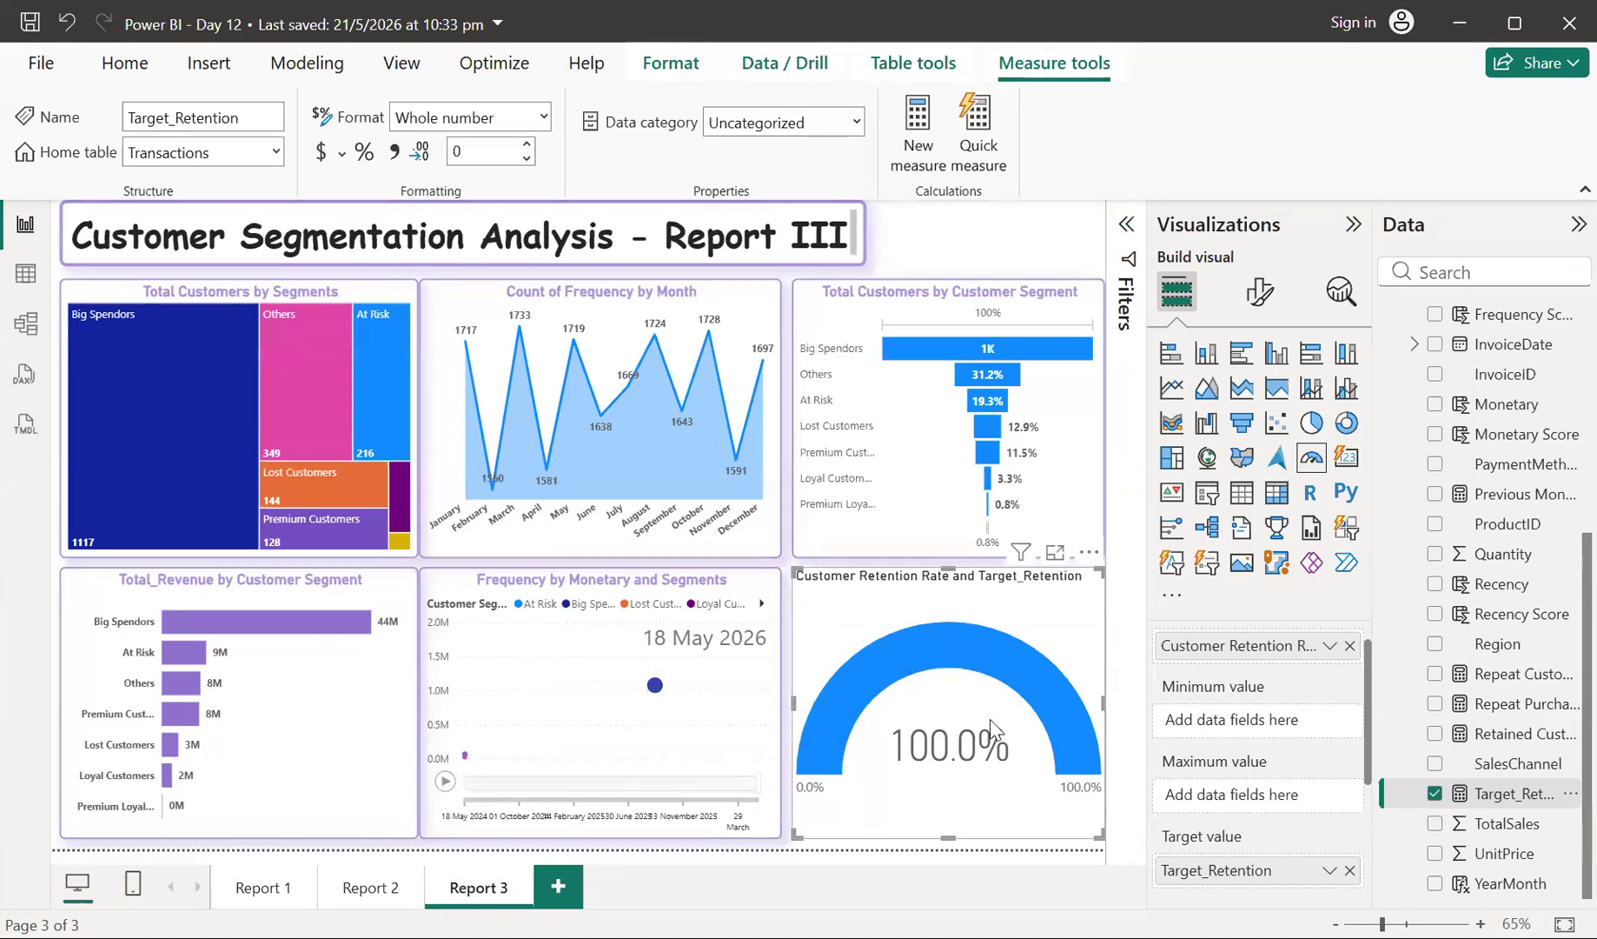
- Remove the Customer Retention Rate value and the Target_Retention target from the gauge
{"action": "left_click", "coordinate": [1349, 646]}
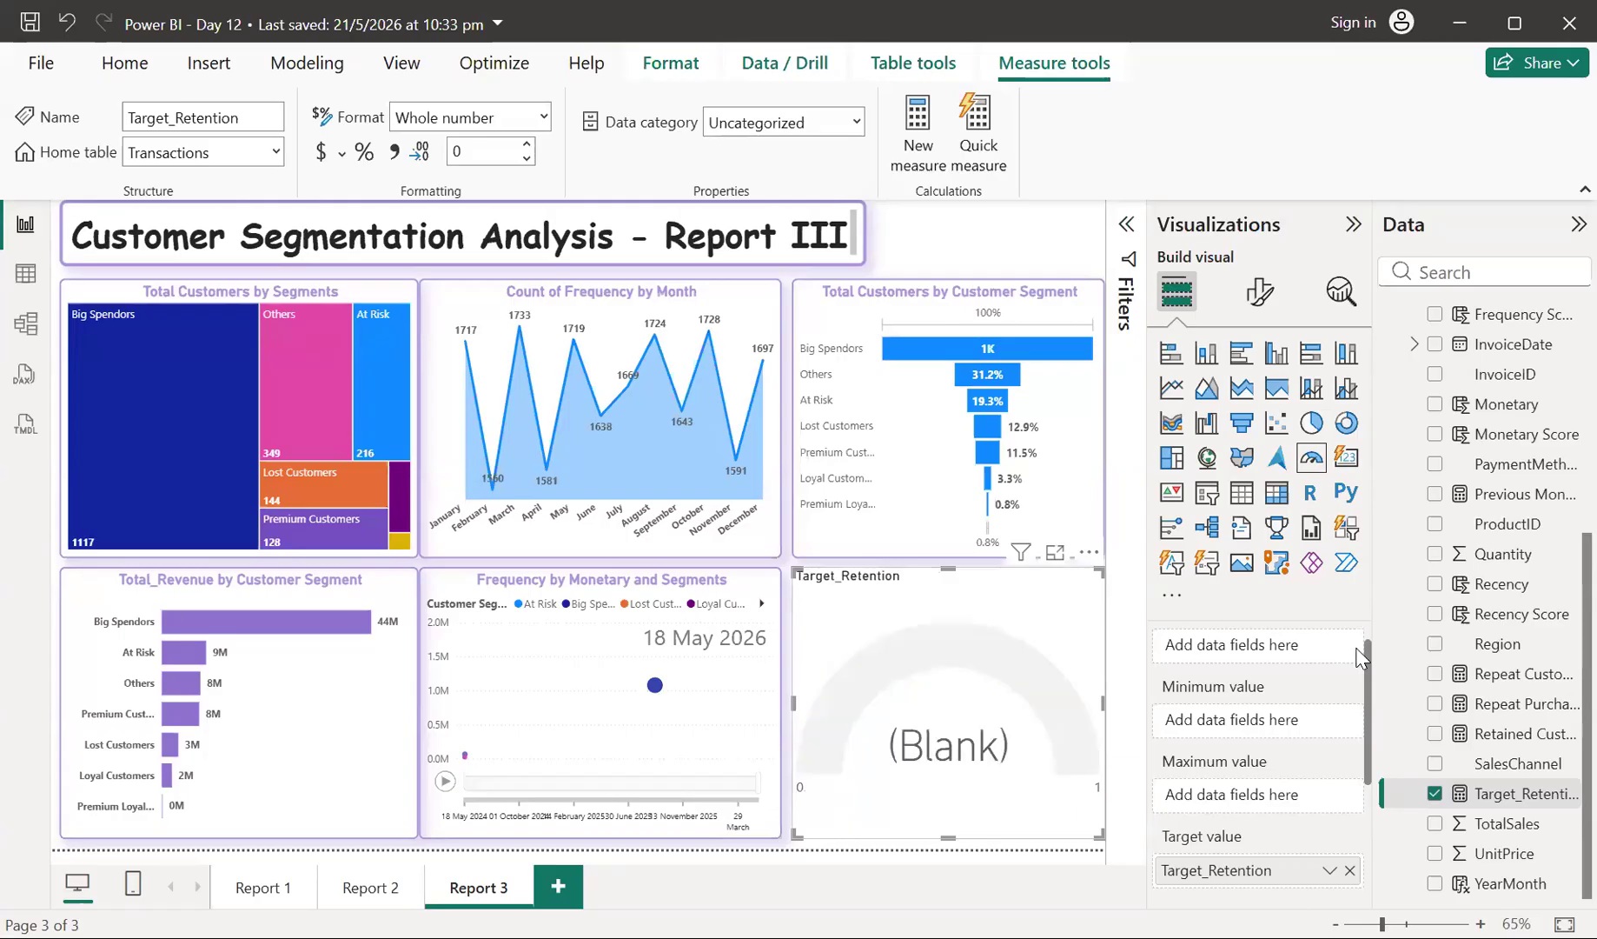
{"action": "scroll", "coordinate": [1343, 783], "scroll_direction": "down", "scroll_amount": 1}
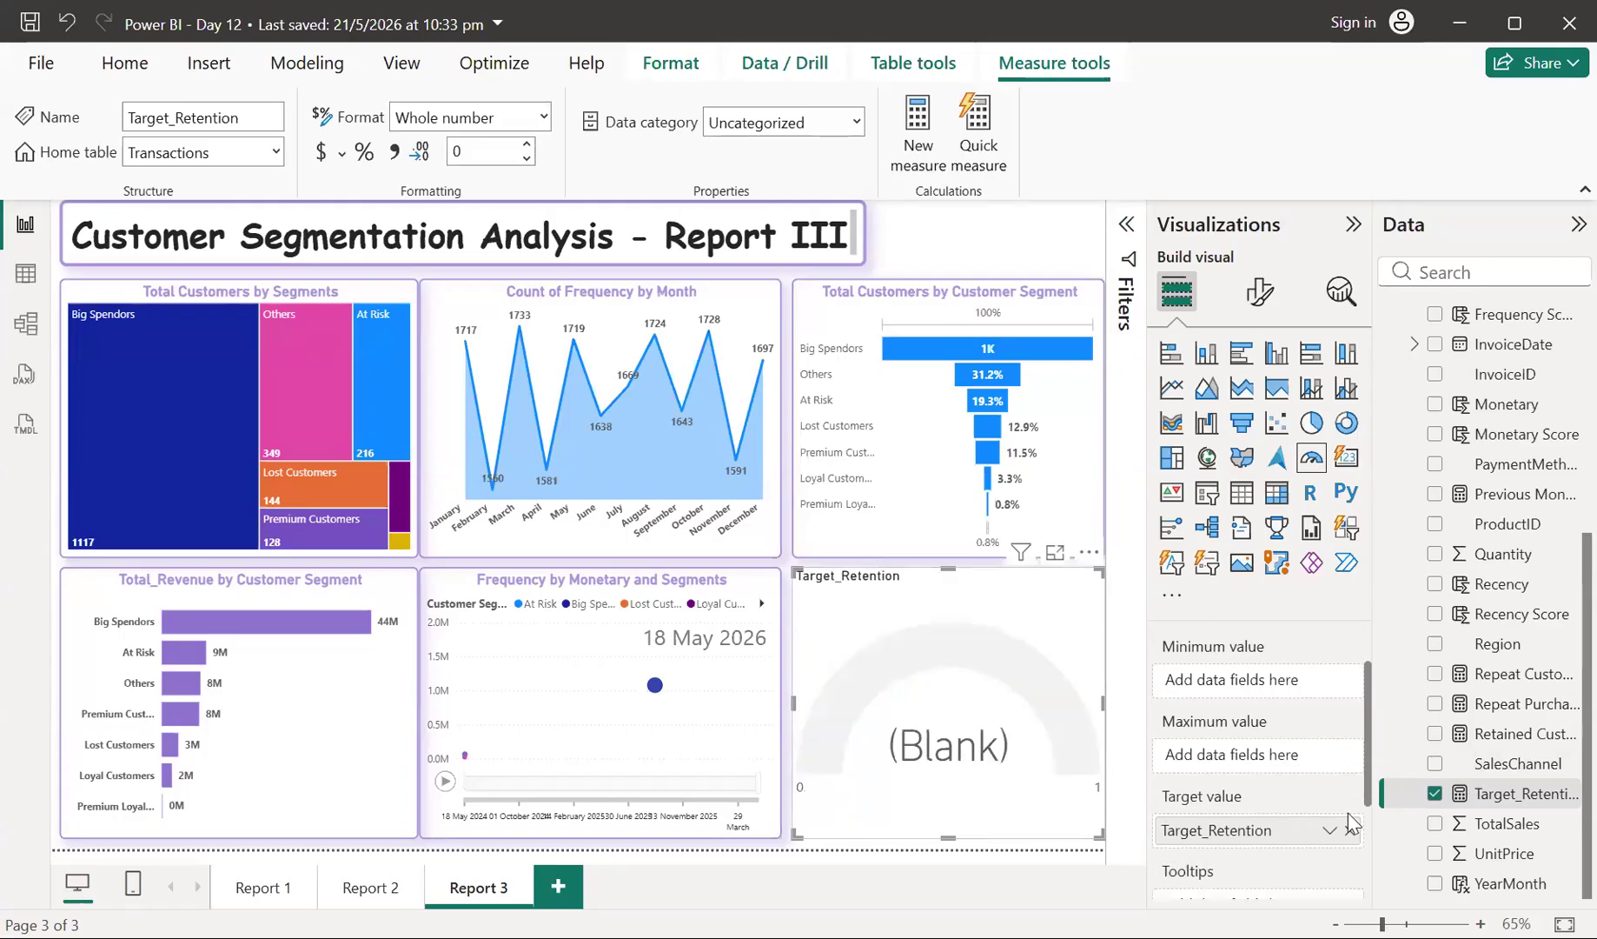
{"action": "left_click", "coordinate": [1350, 832]}
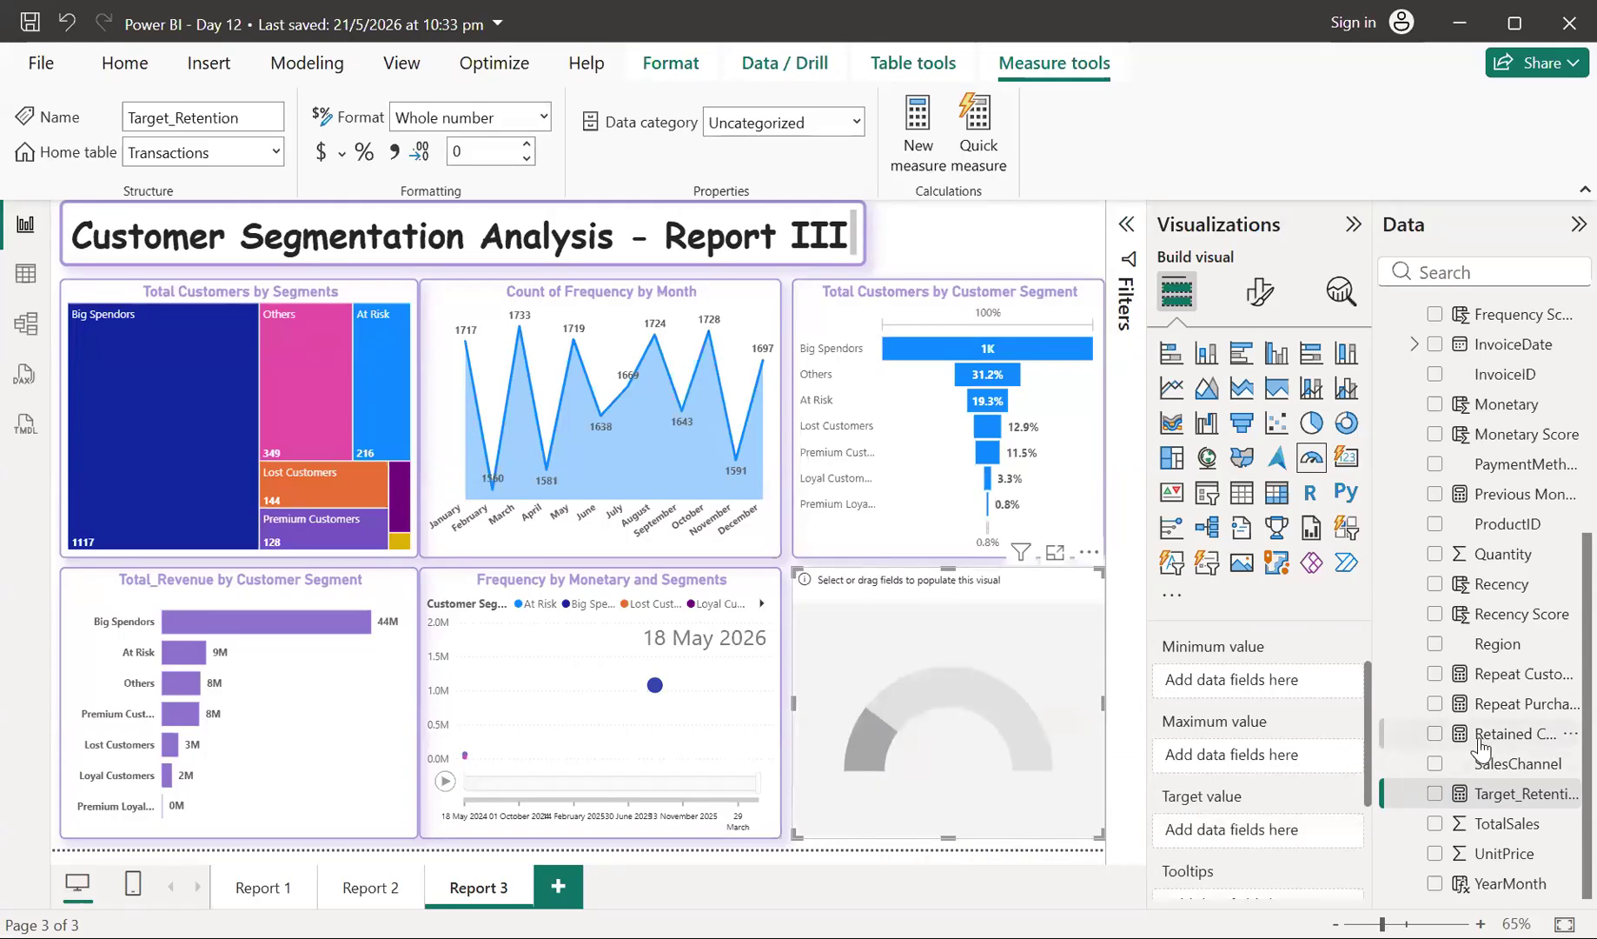
- Assign the Total_Revenue measure from the Customers table as the gauge's value
{"action": "scroll", "coordinate": [1482, 748], "scroll_direction": "up", "scroll_amount": 5}
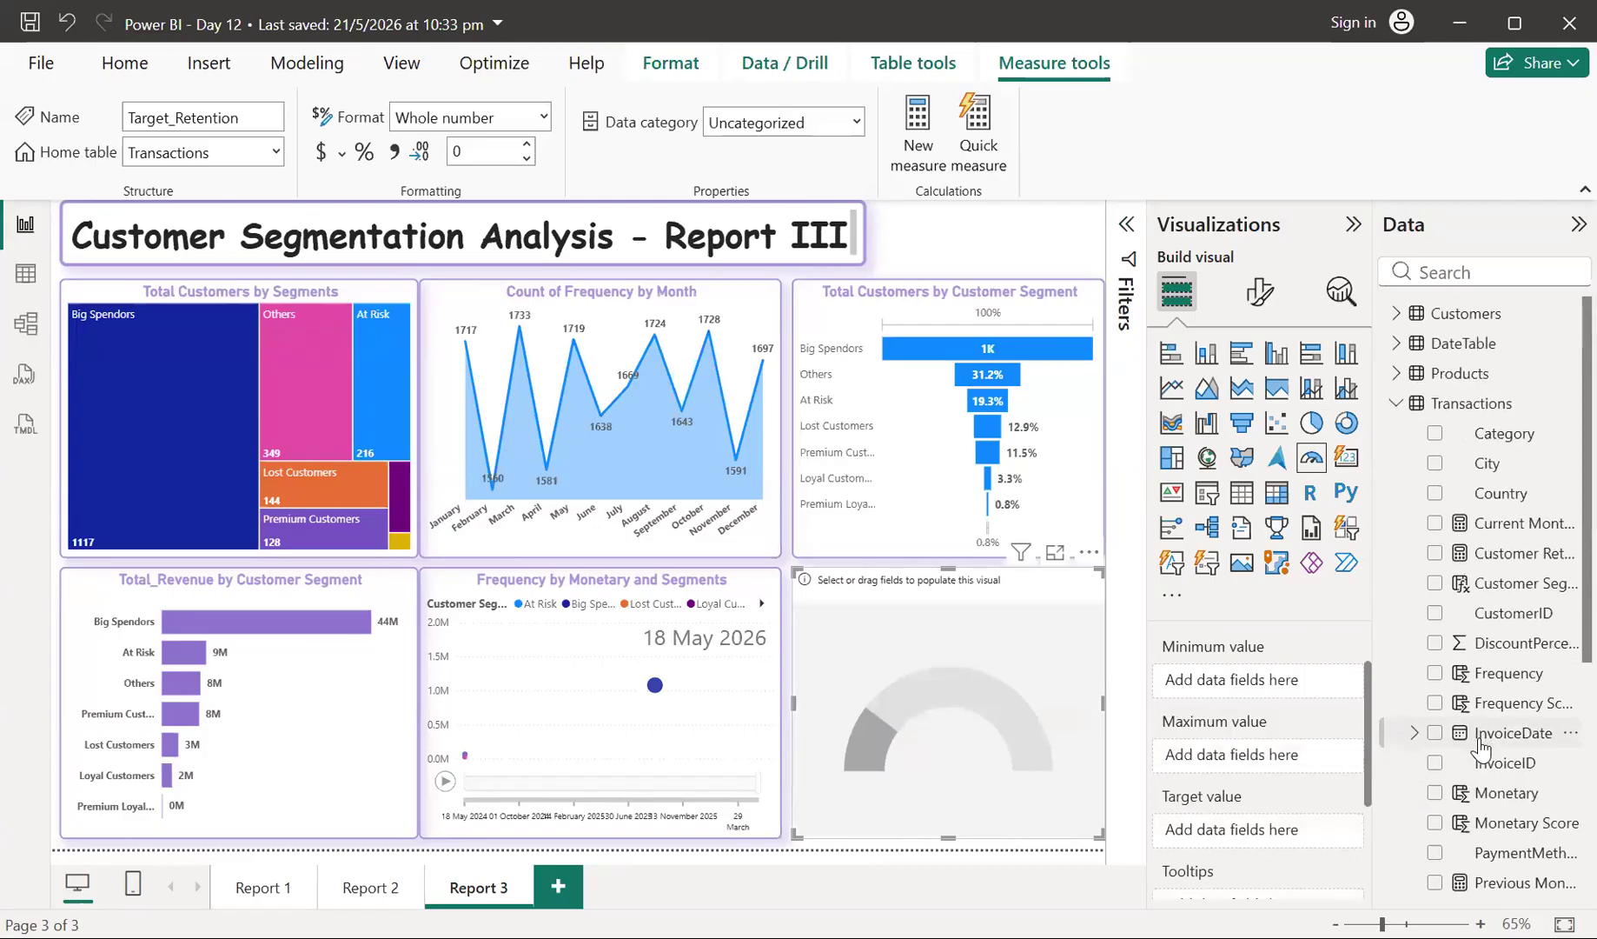
{"action": "left_click", "coordinate": [1396, 403]}
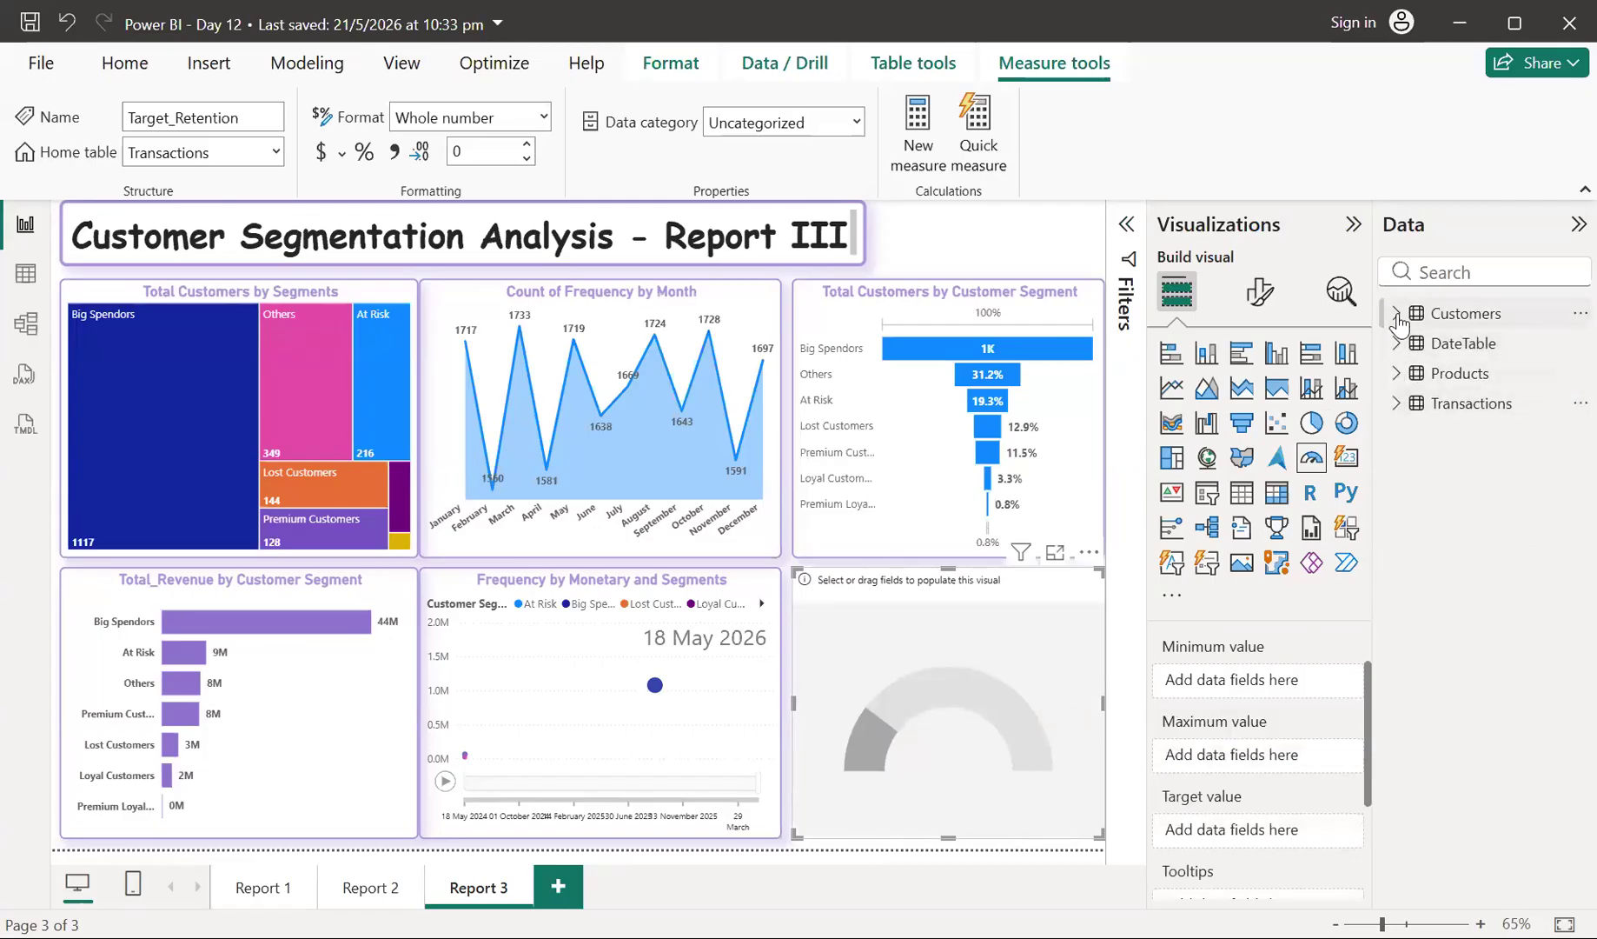
{"action": "left_click", "coordinate": [1397, 314]}
{"action": "mouse_move", "coordinate": [1519, 763]}
{"action": "left_mouse_down"}
{"action": "mouse_move", "coordinate": [1273, 691]}
{"action": "mouse_move", "coordinate": [1494, 789]}
{"action": "mouse_move", "coordinate": [1502, 768]}
{"action": "left_mouse_up"}
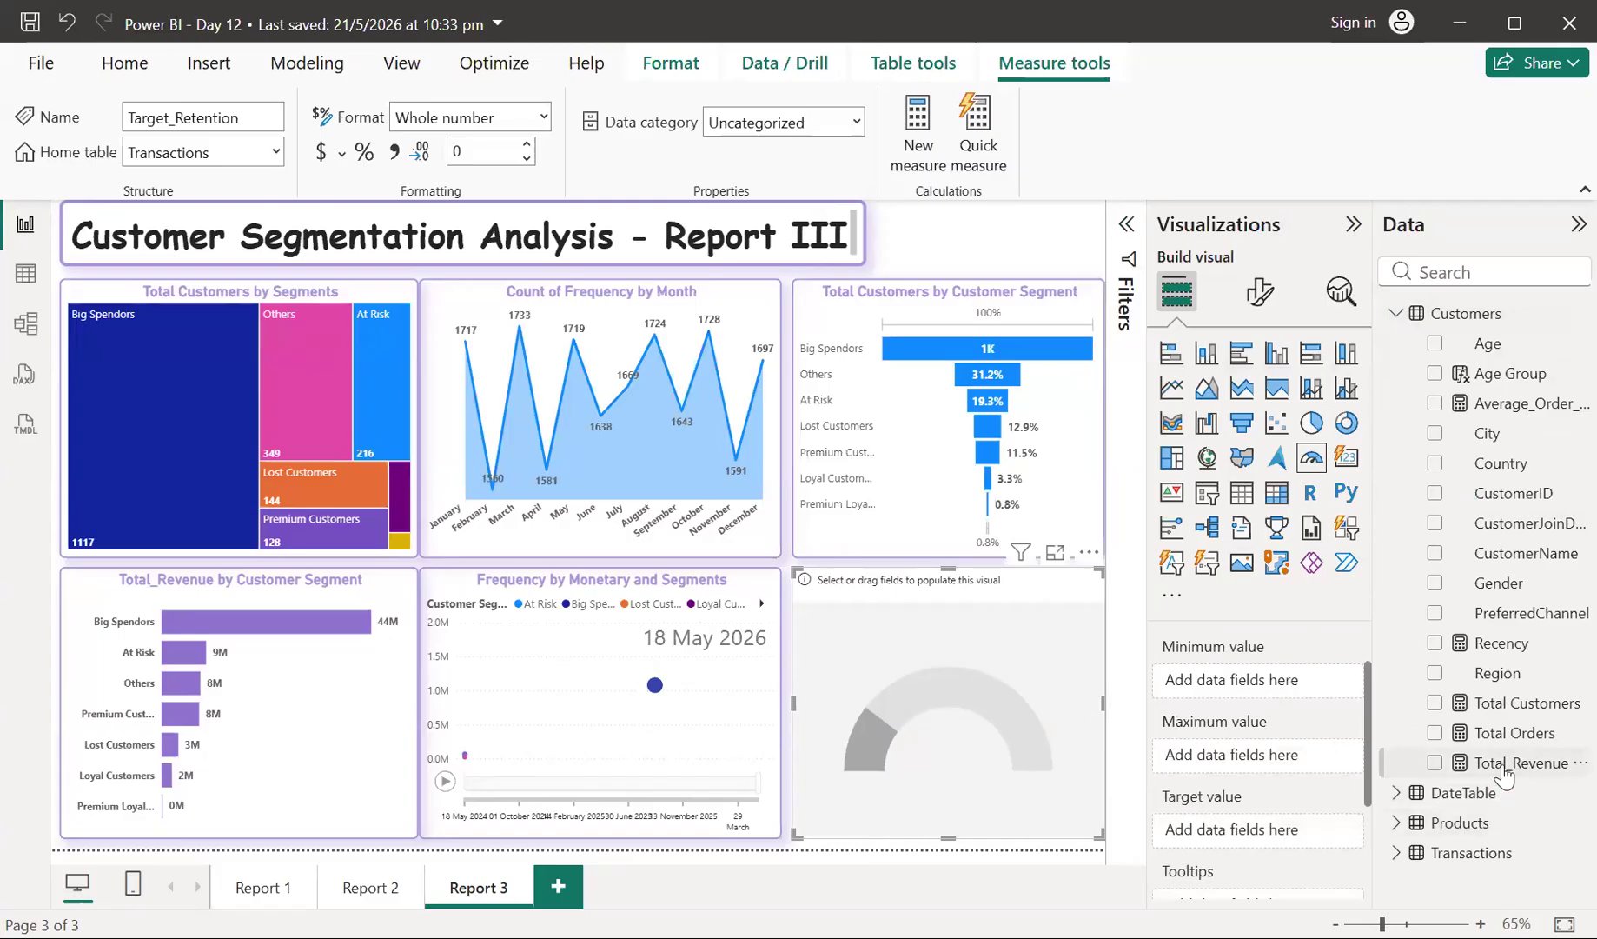
{"action": "scroll", "coordinate": [1322, 728], "scroll_direction": "up", "scroll_amount": 1}
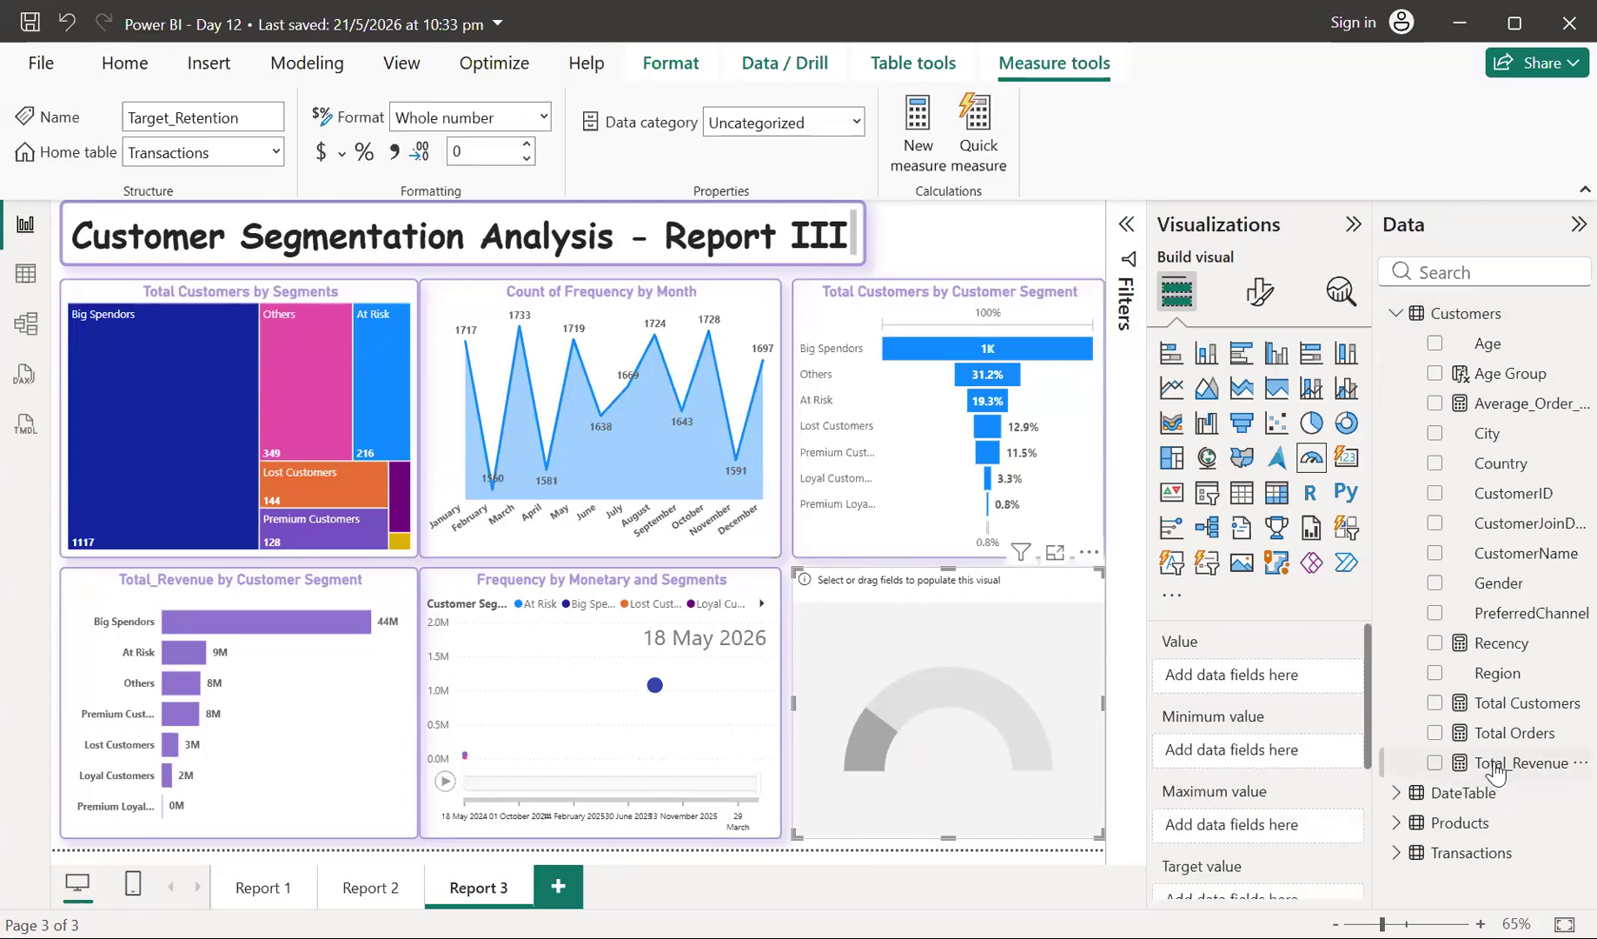
{"action": "left_click_drag", "start_coordinate": [1495, 769], "coordinate": [1262, 684]}
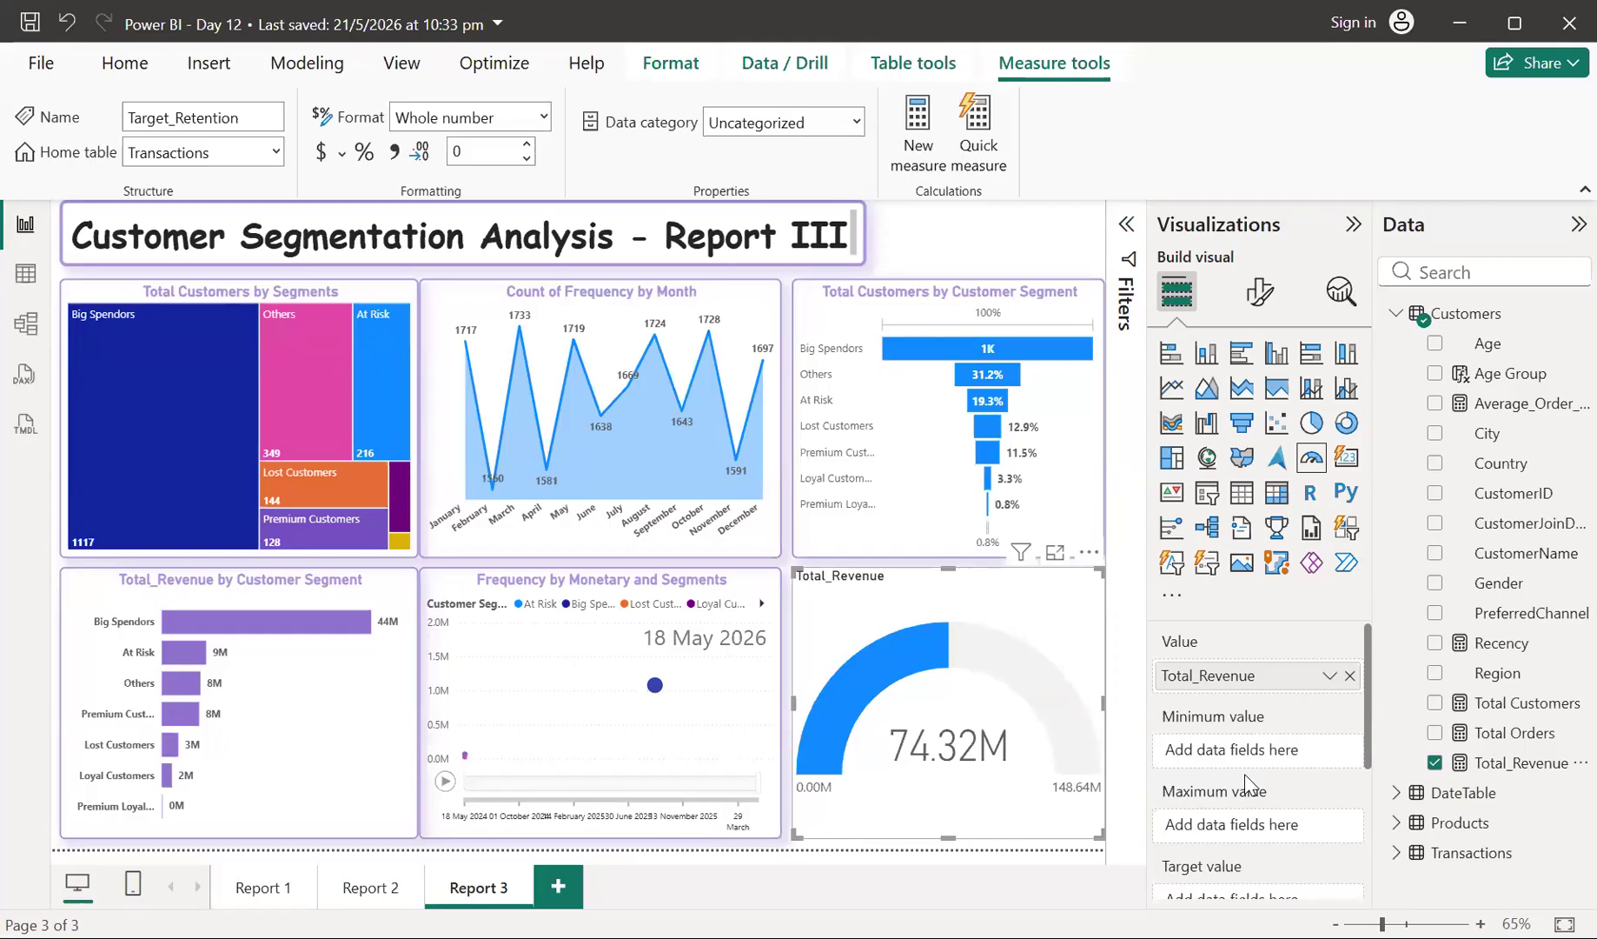
- Create a measure Target Revenue = 1.35 * [Total_Revenue] in the Transactions table
{"action": "scroll", "coordinate": [1247, 778], "scroll_direction": "down", "scroll_amount": 3}
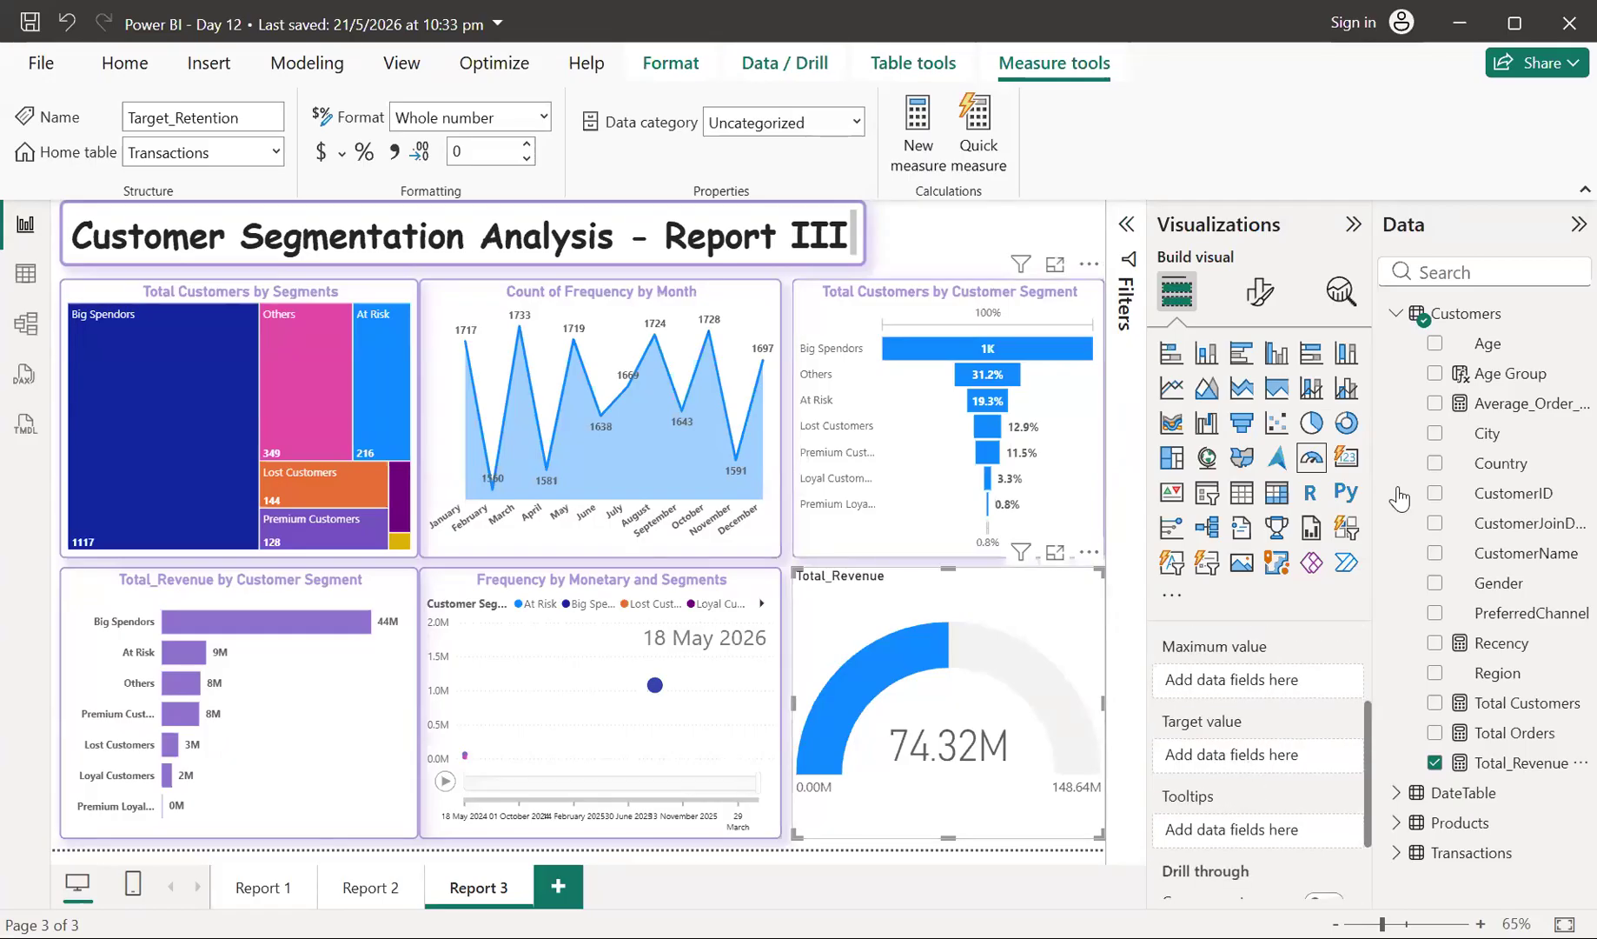
{"action": "left_click", "coordinate": [934, 135]}
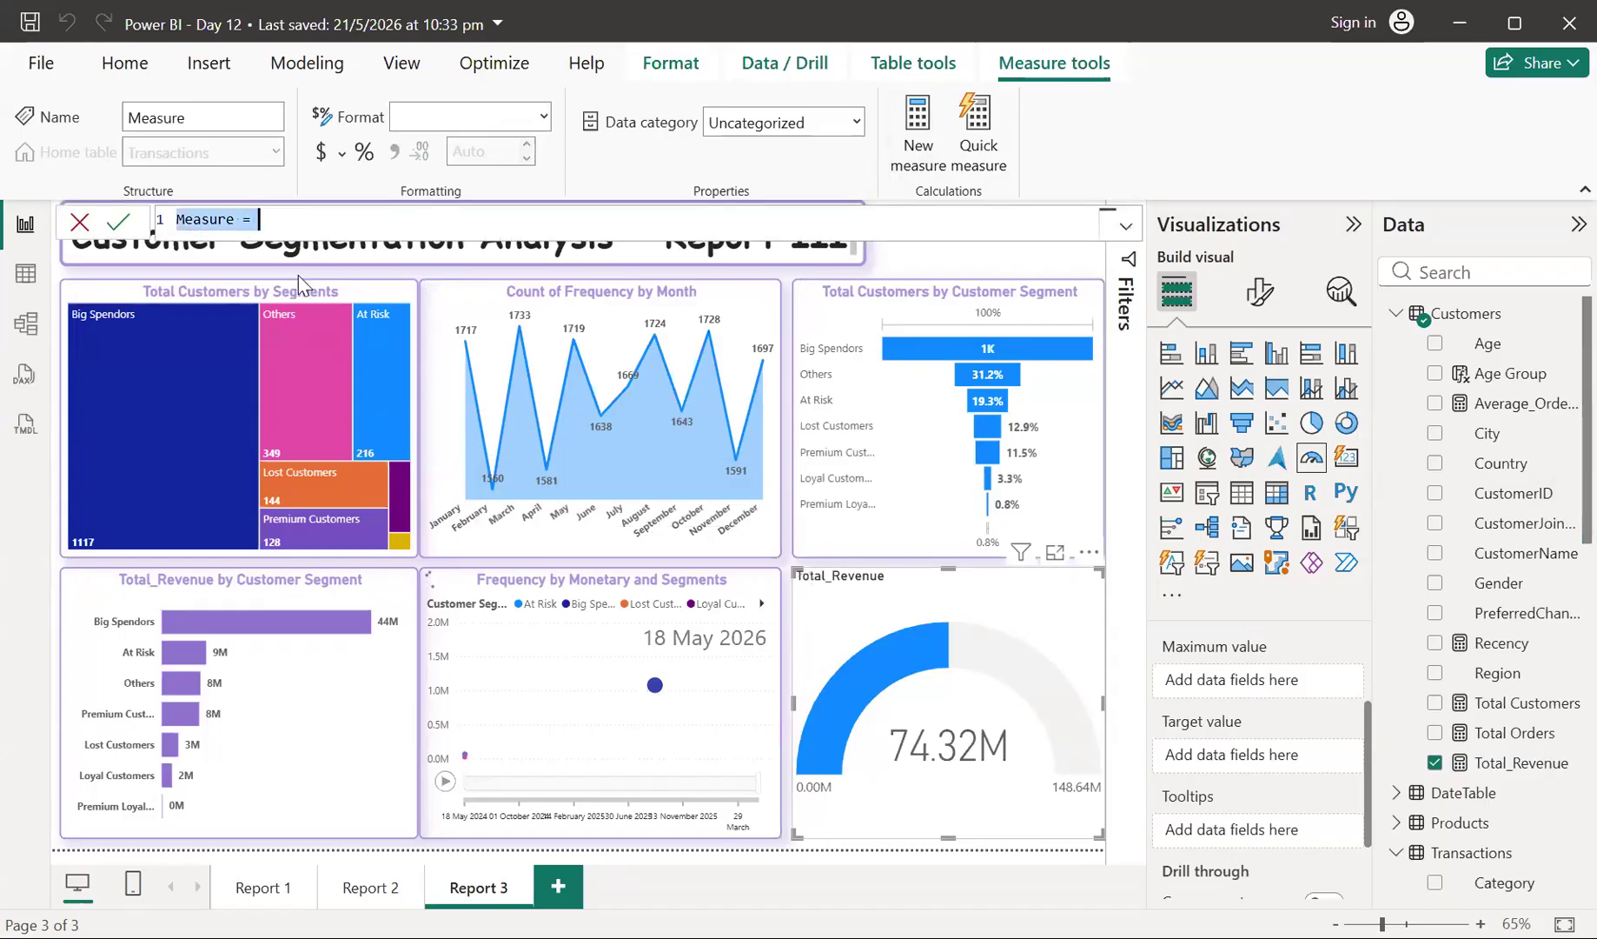
{"action": "type", "text": "T"}
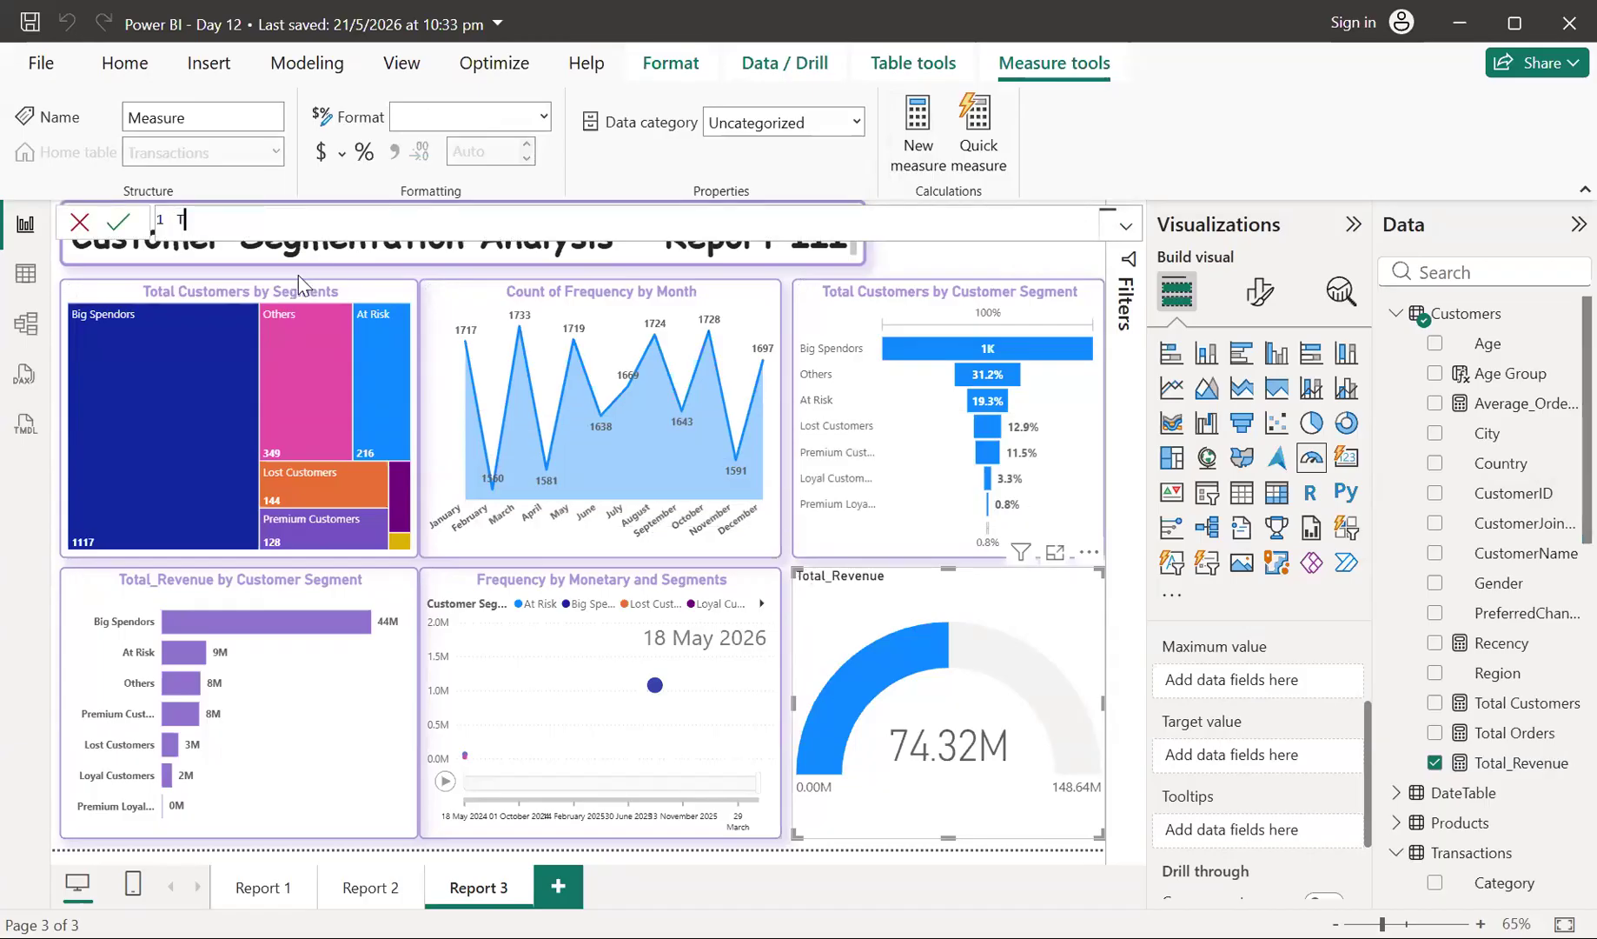
{"action": "type", "text": "arget Revenue ="}
{"action": "type", "text": "1.35 * To"}
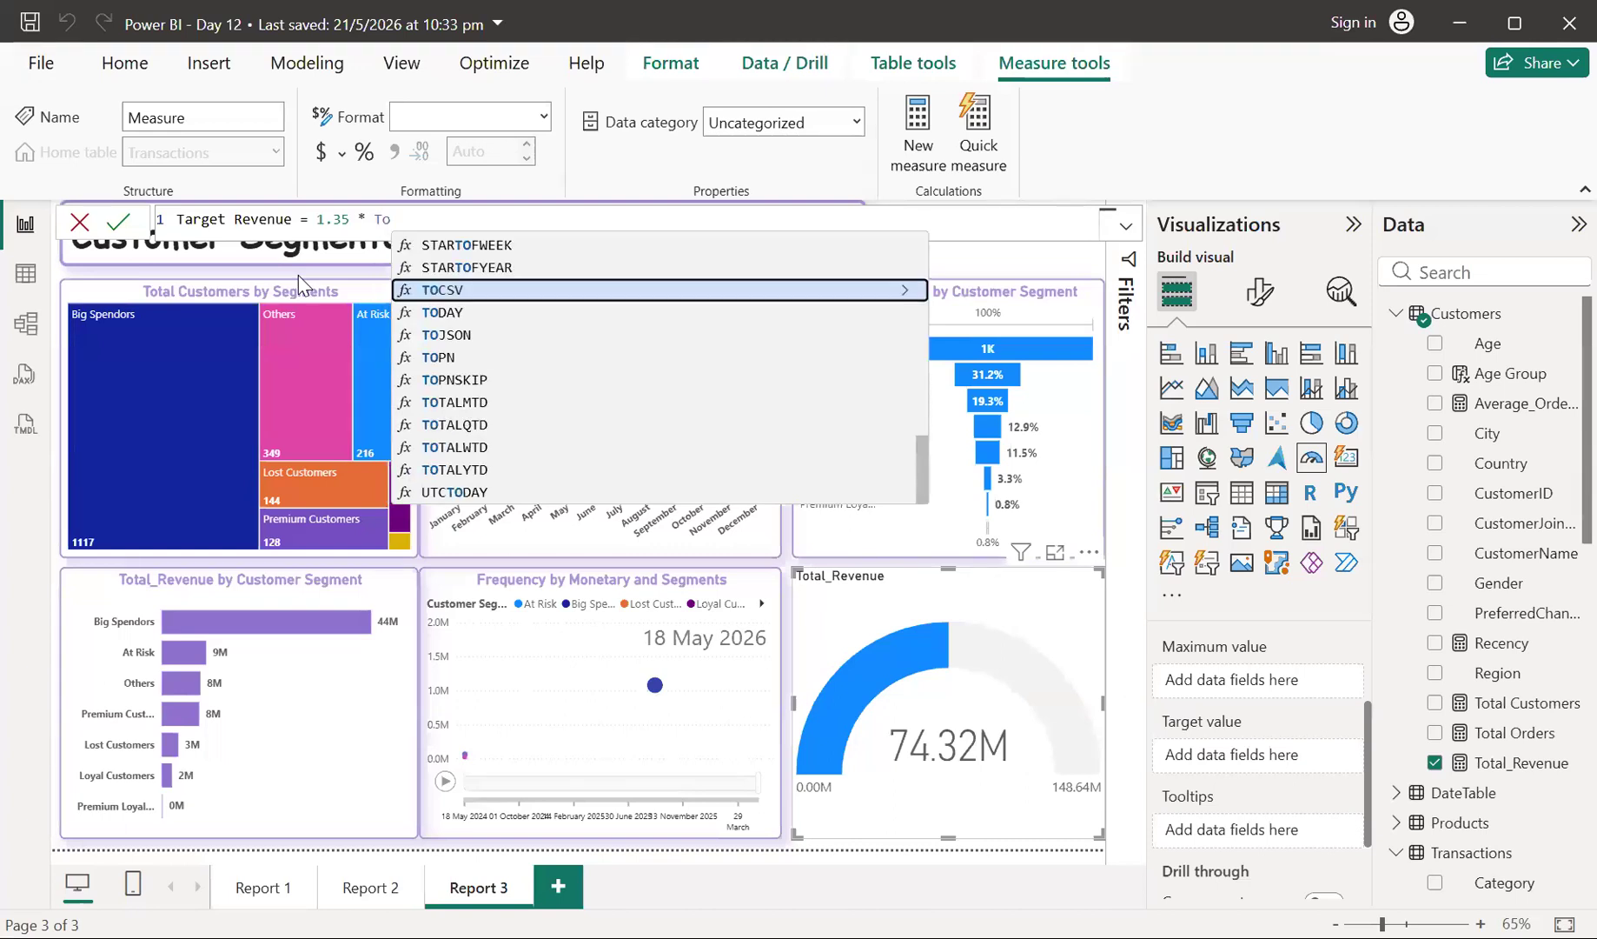
{"action": "type", "text": "t"}
{"action": "key", "text": "Down"}
{"action": "key", "text": "Down"}
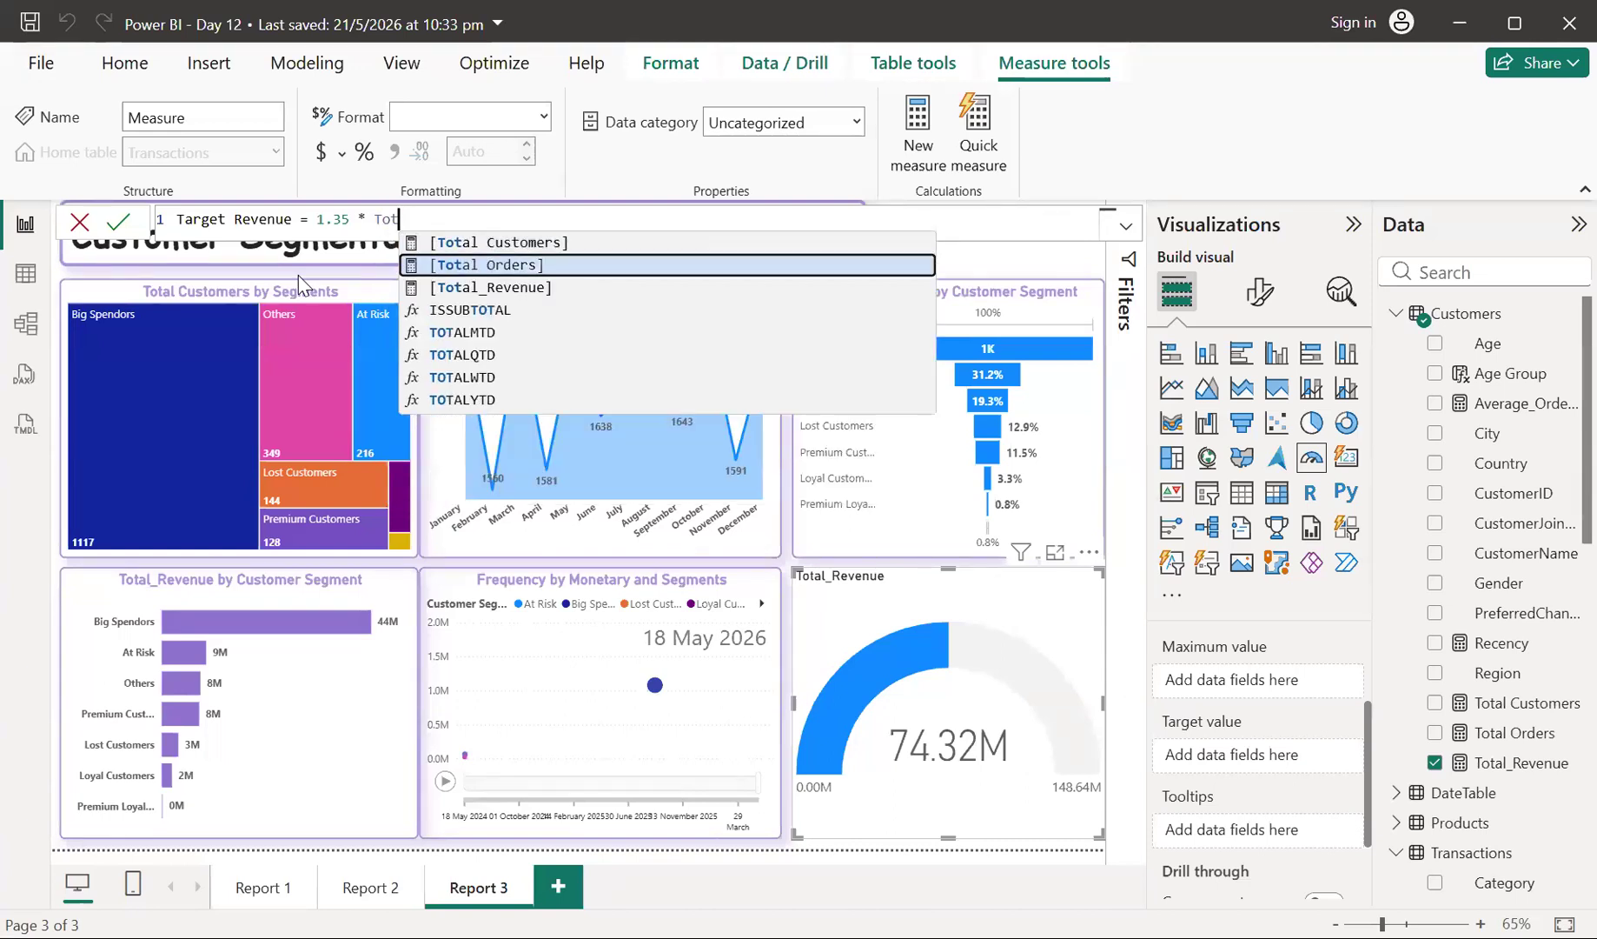
{"action": "key", "text": "Tab"}
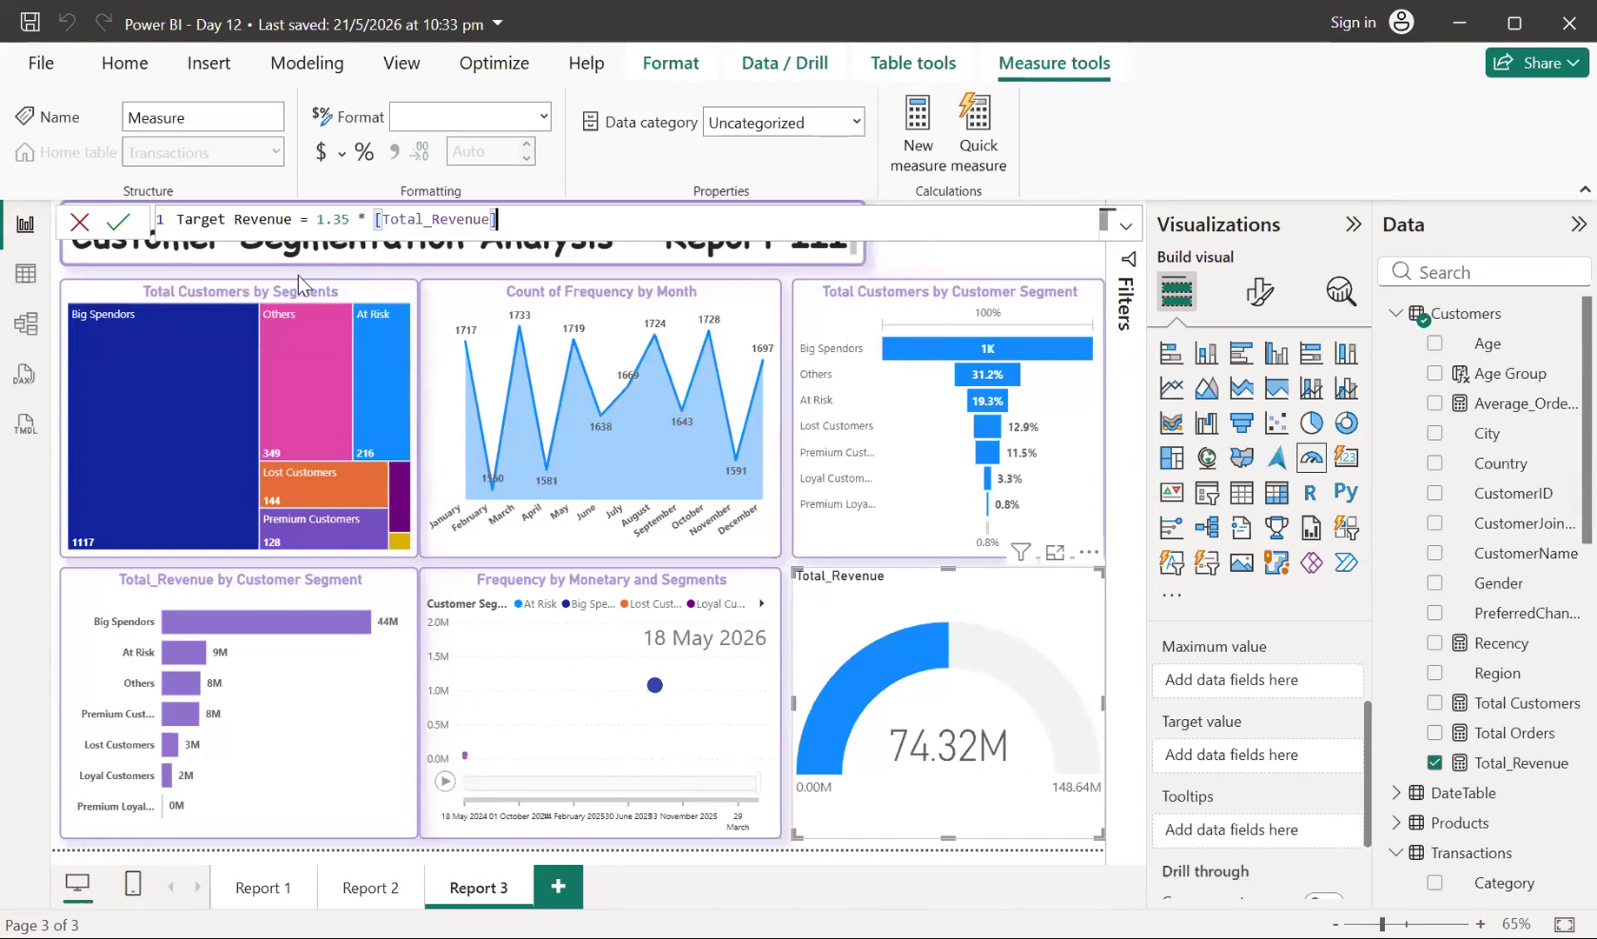
{"action": "key", "text": "Return"}
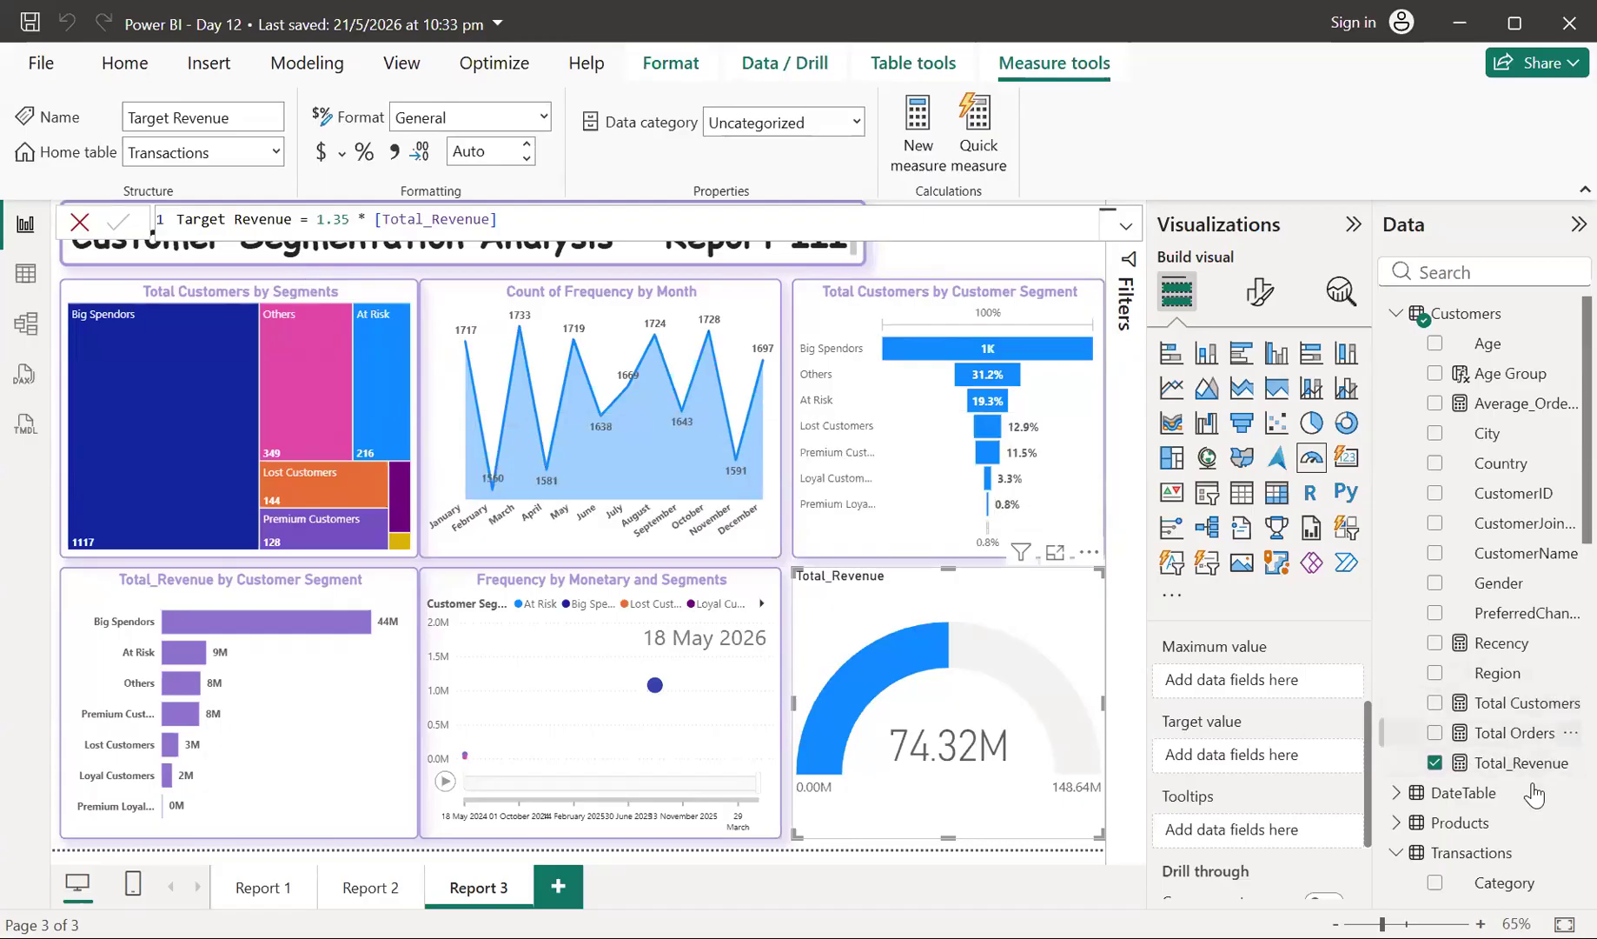
- Assign the Target Revenue measure from the Transactions table as the gauge's target value and close the formula
{"action": "left_click", "coordinate": [1396, 315]}
{"action": "scroll", "coordinate": [1434, 822], "scroll_direction": "down", "scroll_amount": 10}
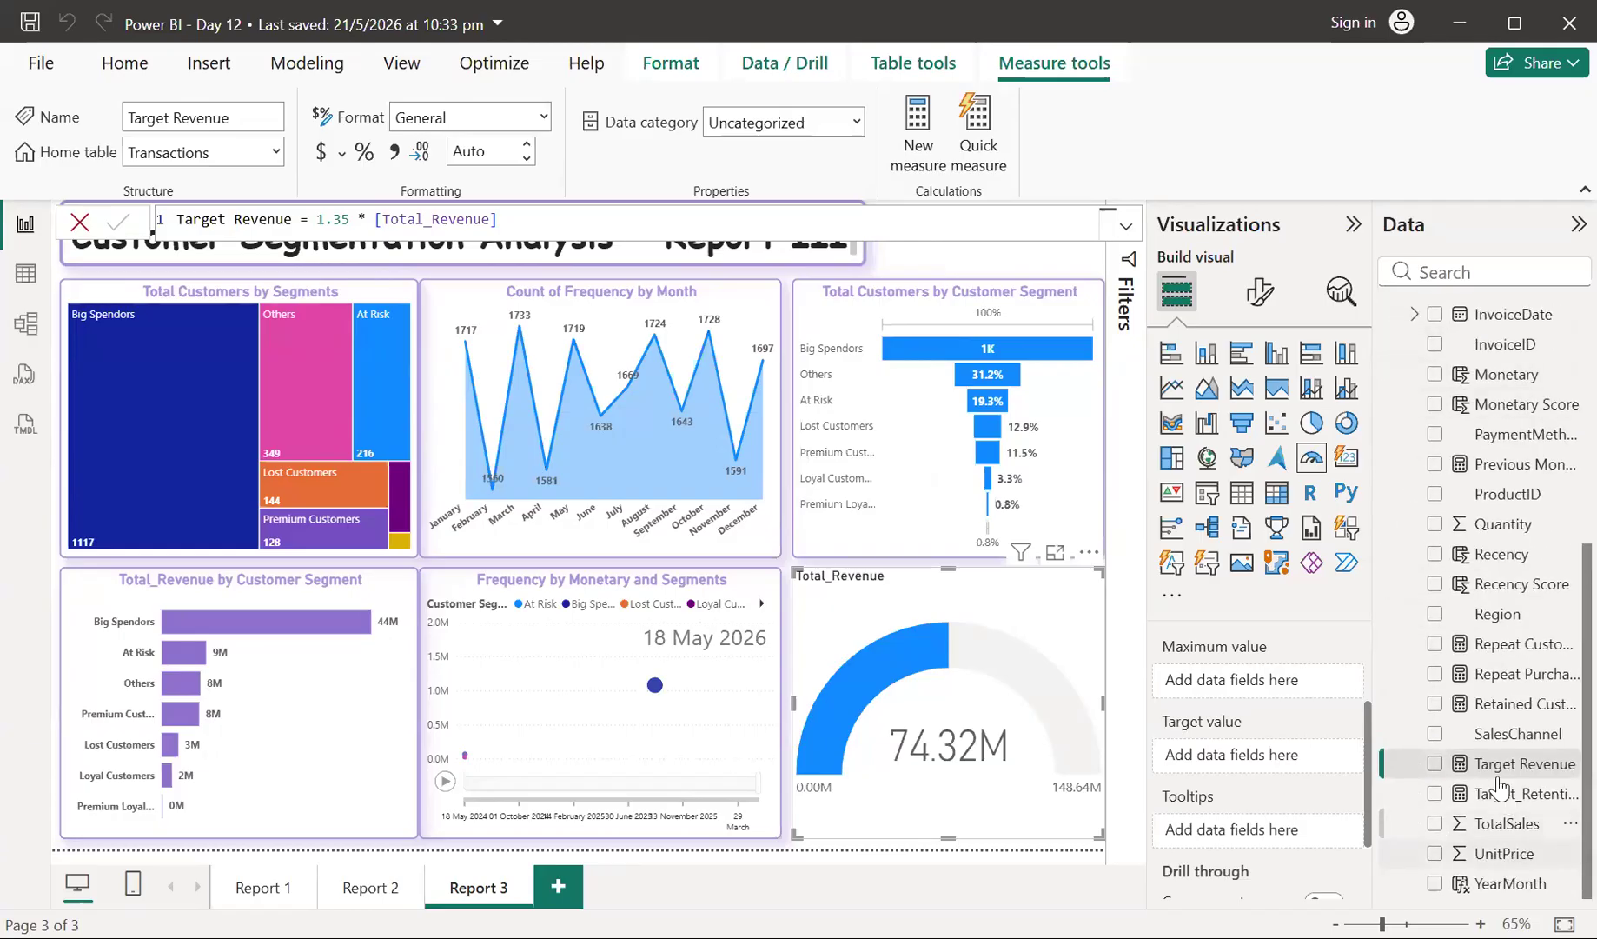
{"action": "left_click_drag", "start_coordinate": [1507, 778], "coordinate": [1340, 763]}
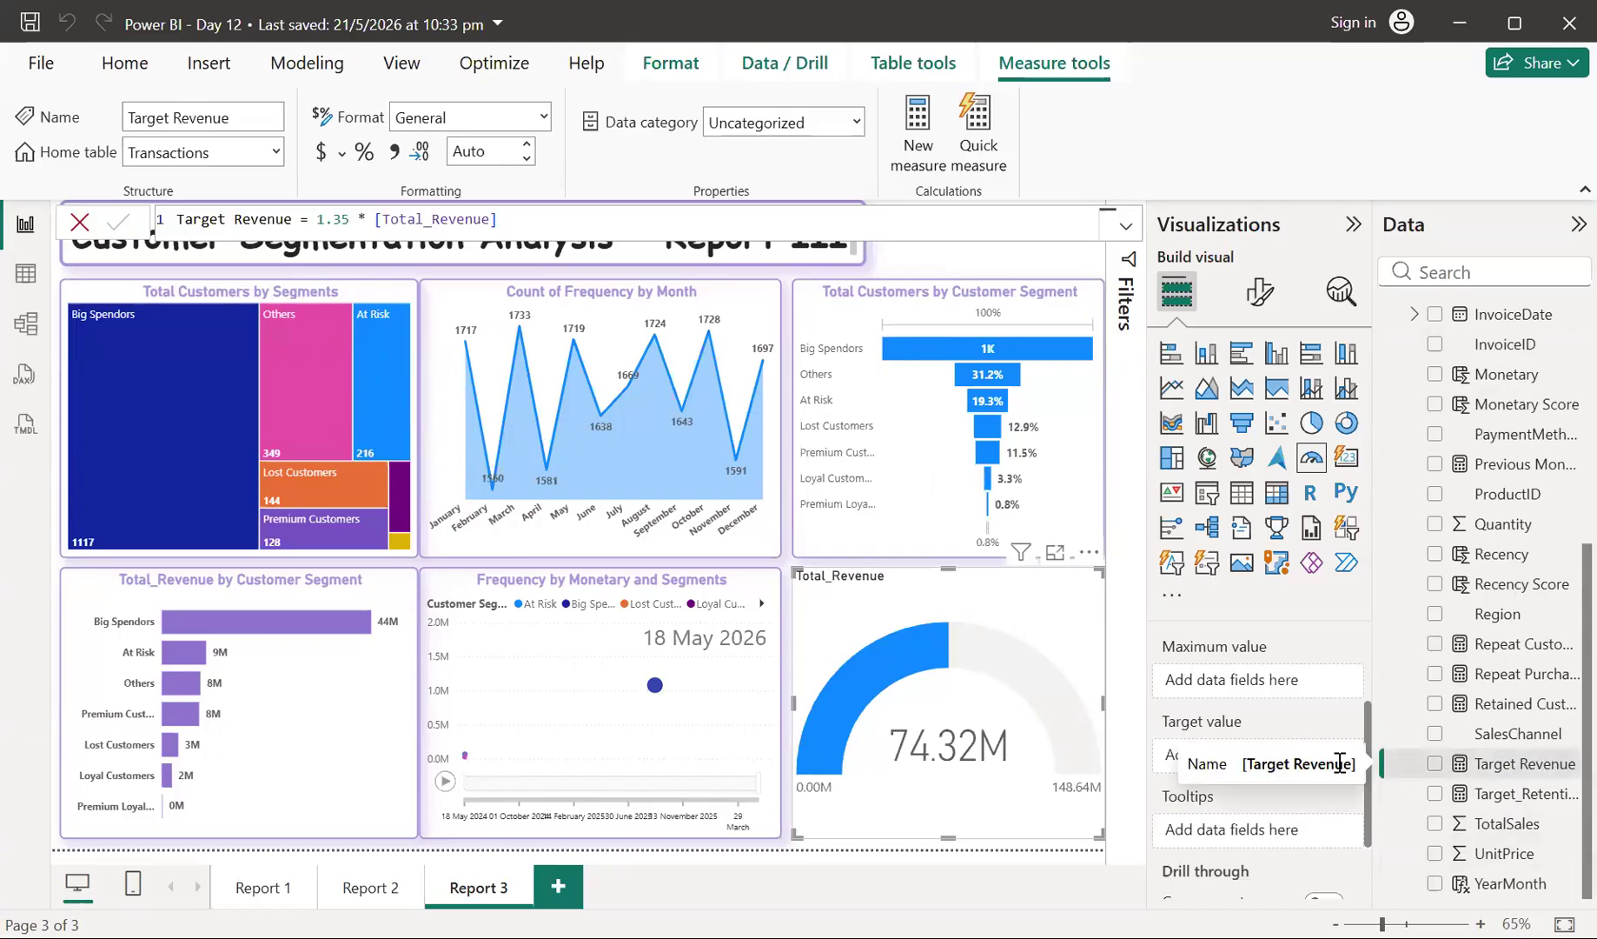
{"action": "left_click_drag", "start_coordinate": [1510, 771], "coordinate": [1260, 756]}
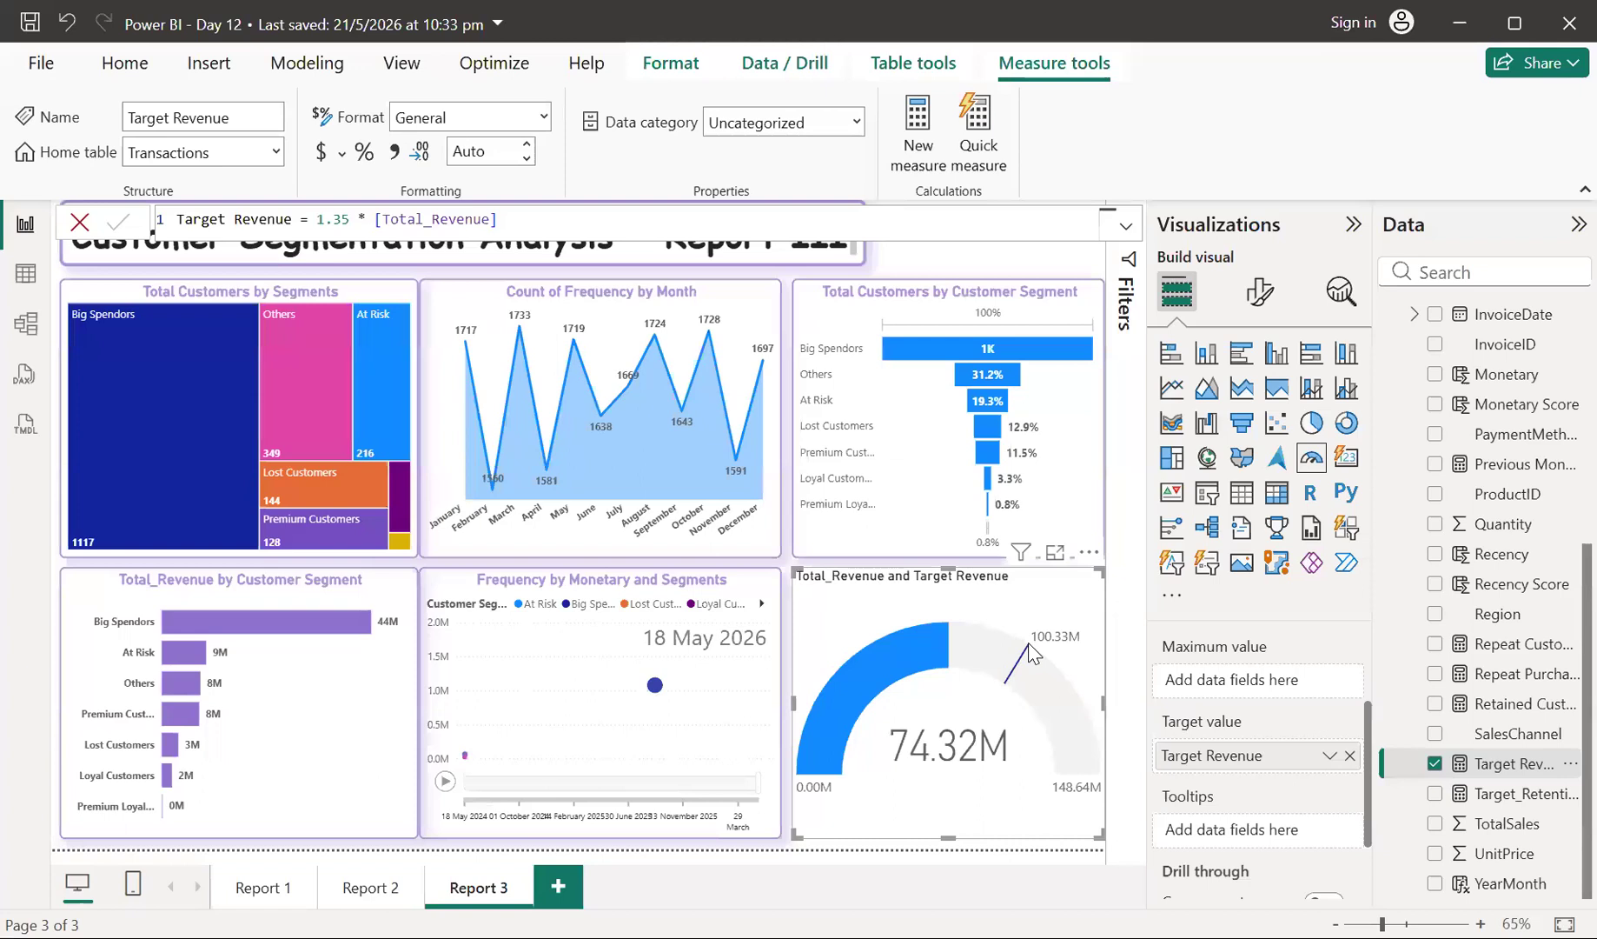
{"action": "left_click", "coordinate": [79, 225]}
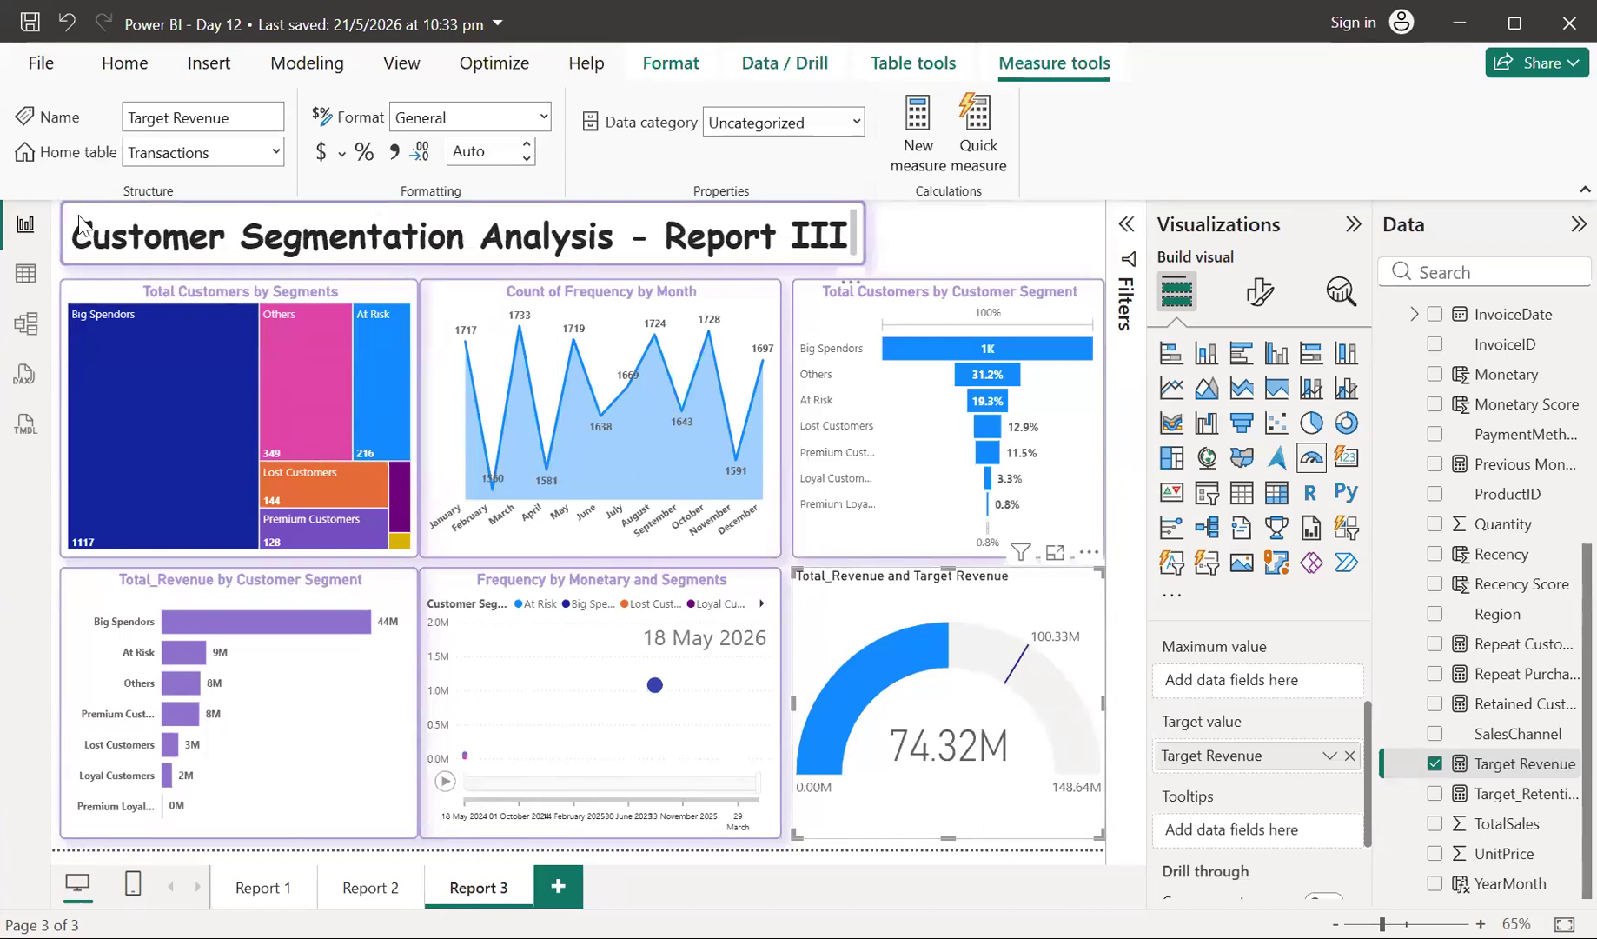
- Copy the formatting of the Total Customers by Segments treemap onto the gauge with the Format painter
{"action": "left_click", "coordinate": [133, 289]}
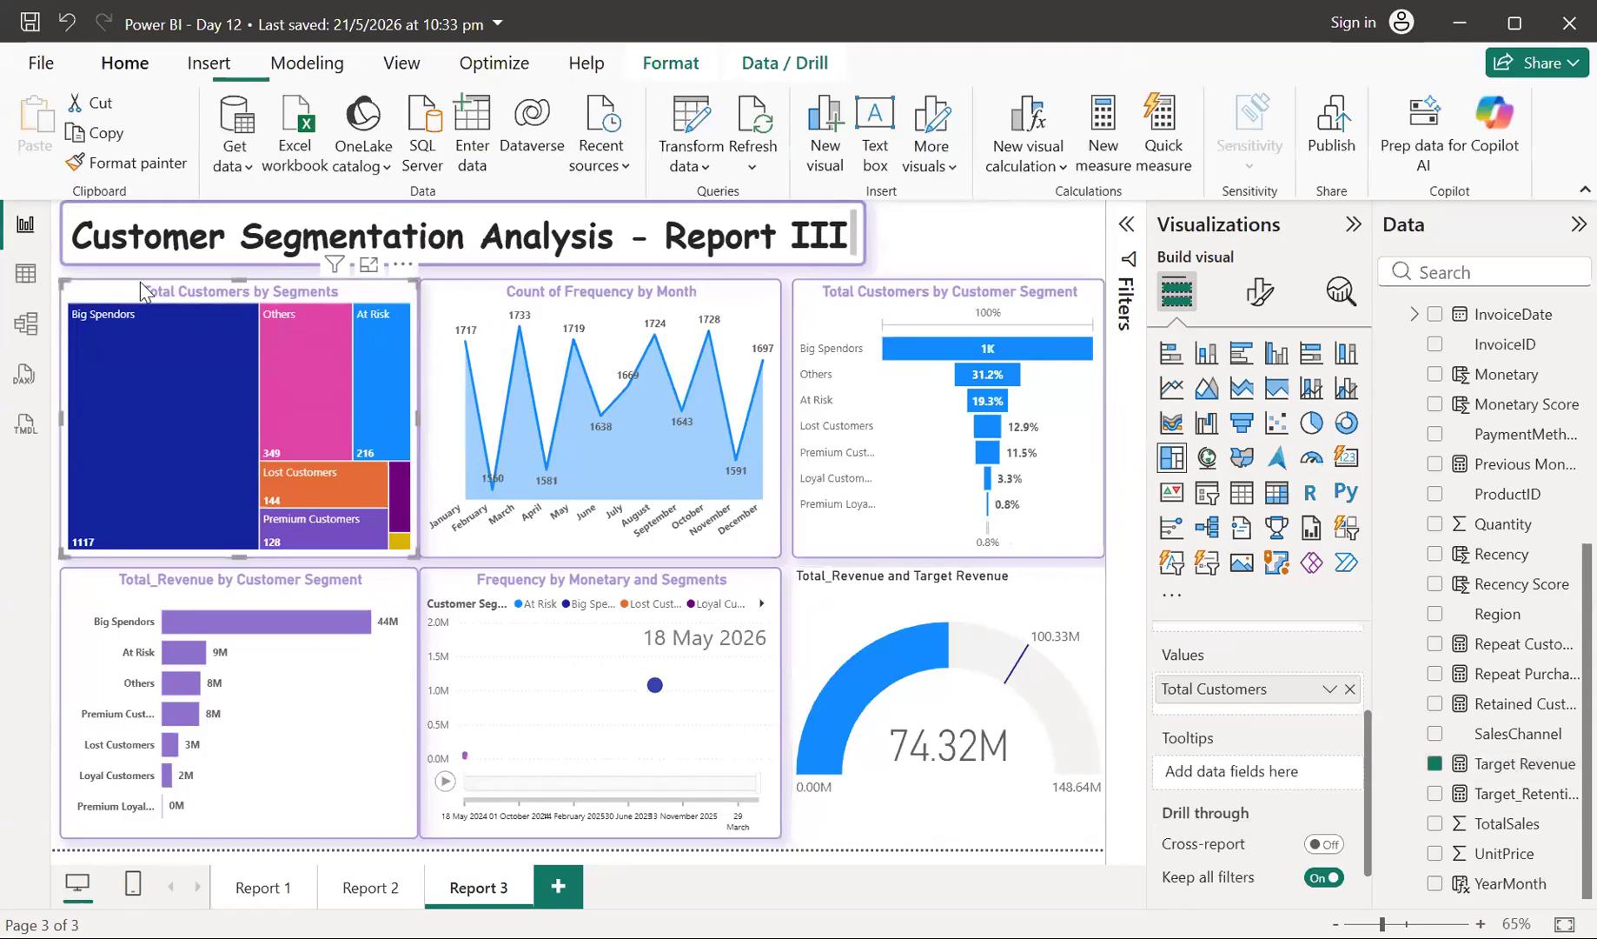
{"action": "left_click", "coordinate": [136, 163]}
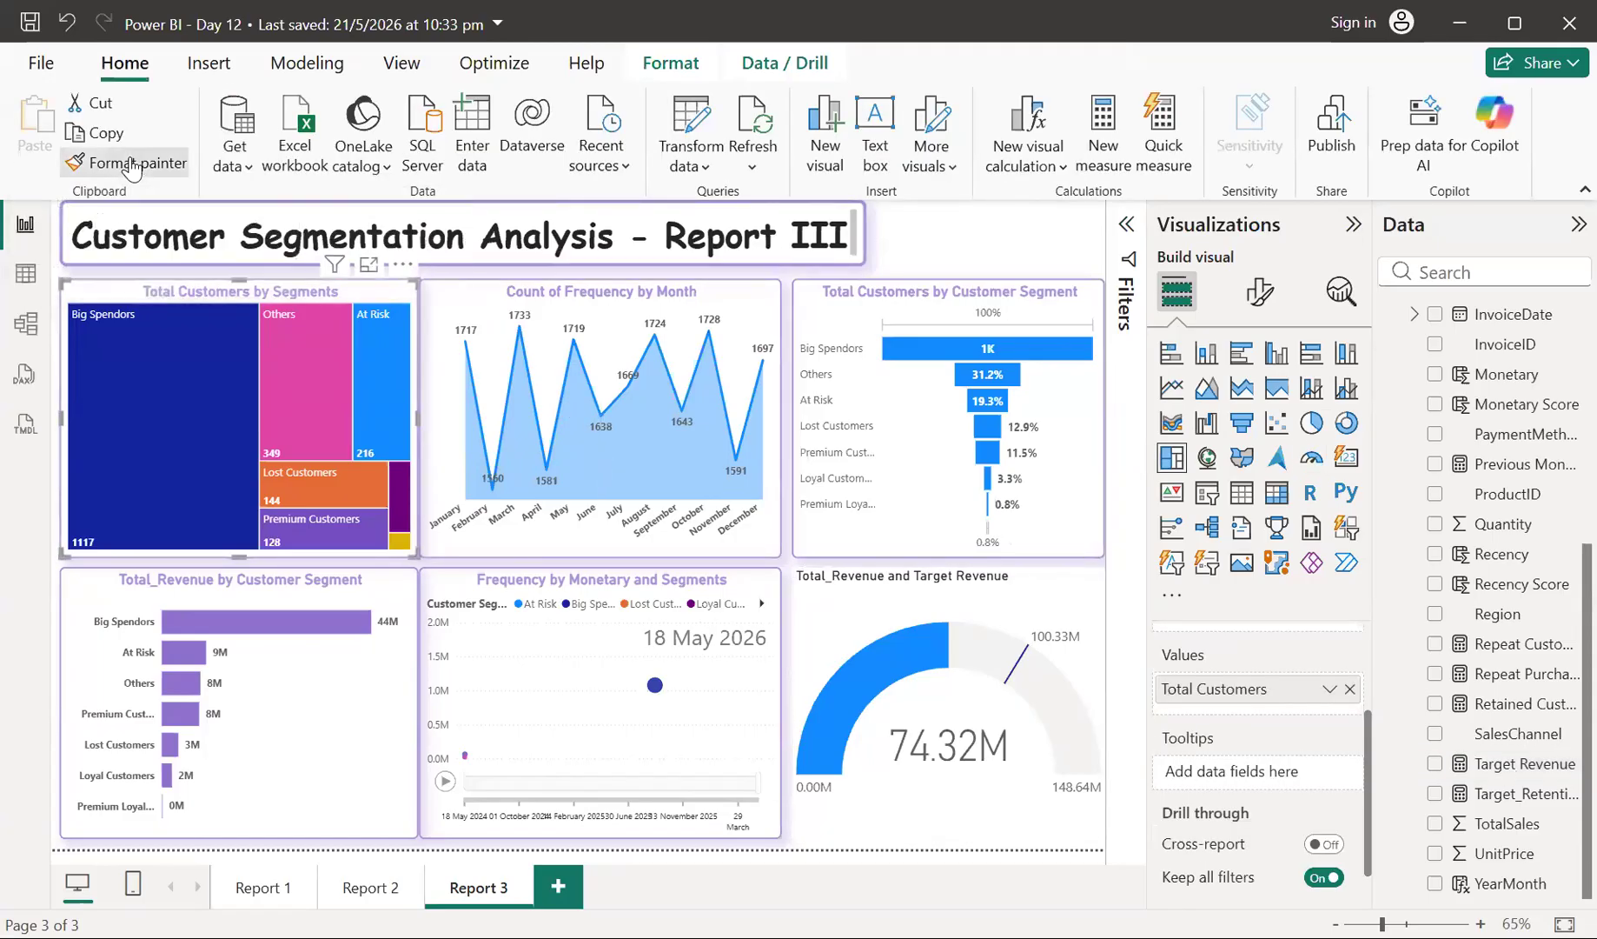
{"action": "left_click", "coordinate": [836, 619]}
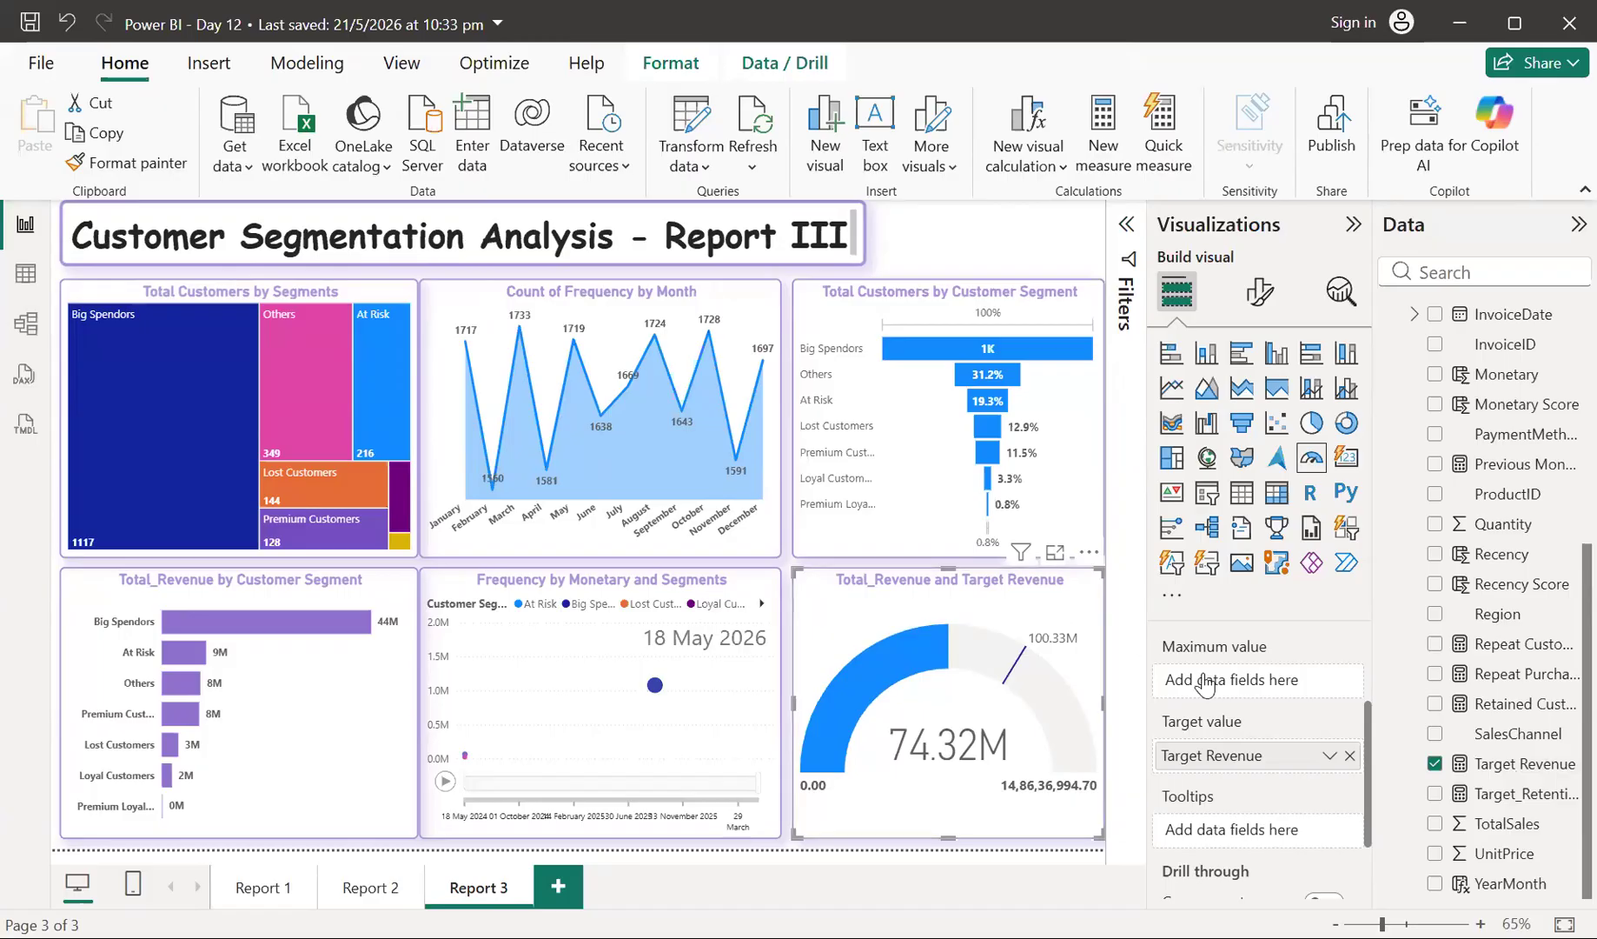
- Examine the gauge's value, minimum, maximum, target and tooltip field assignments against the scale on the visual
{"action": "scroll", "coordinate": [1205, 755], "scroll_direction": "up", "scroll_amount": 2}
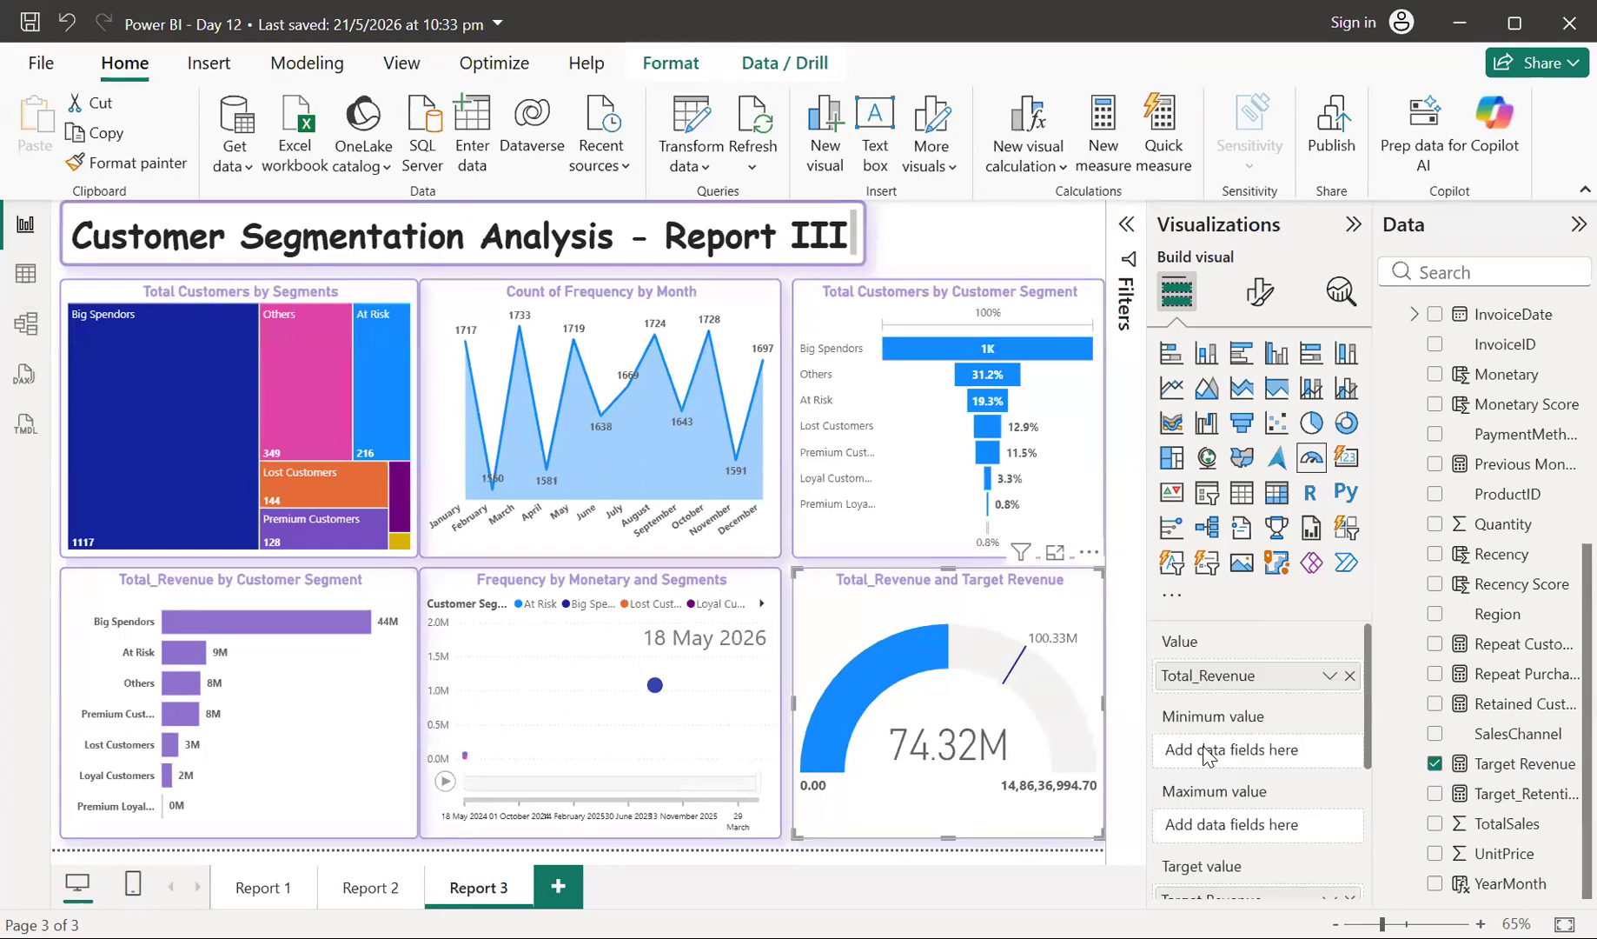
{"action": "scroll", "coordinate": [1220, 779], "scroll_direction": "down", "scroll_amount": 1}
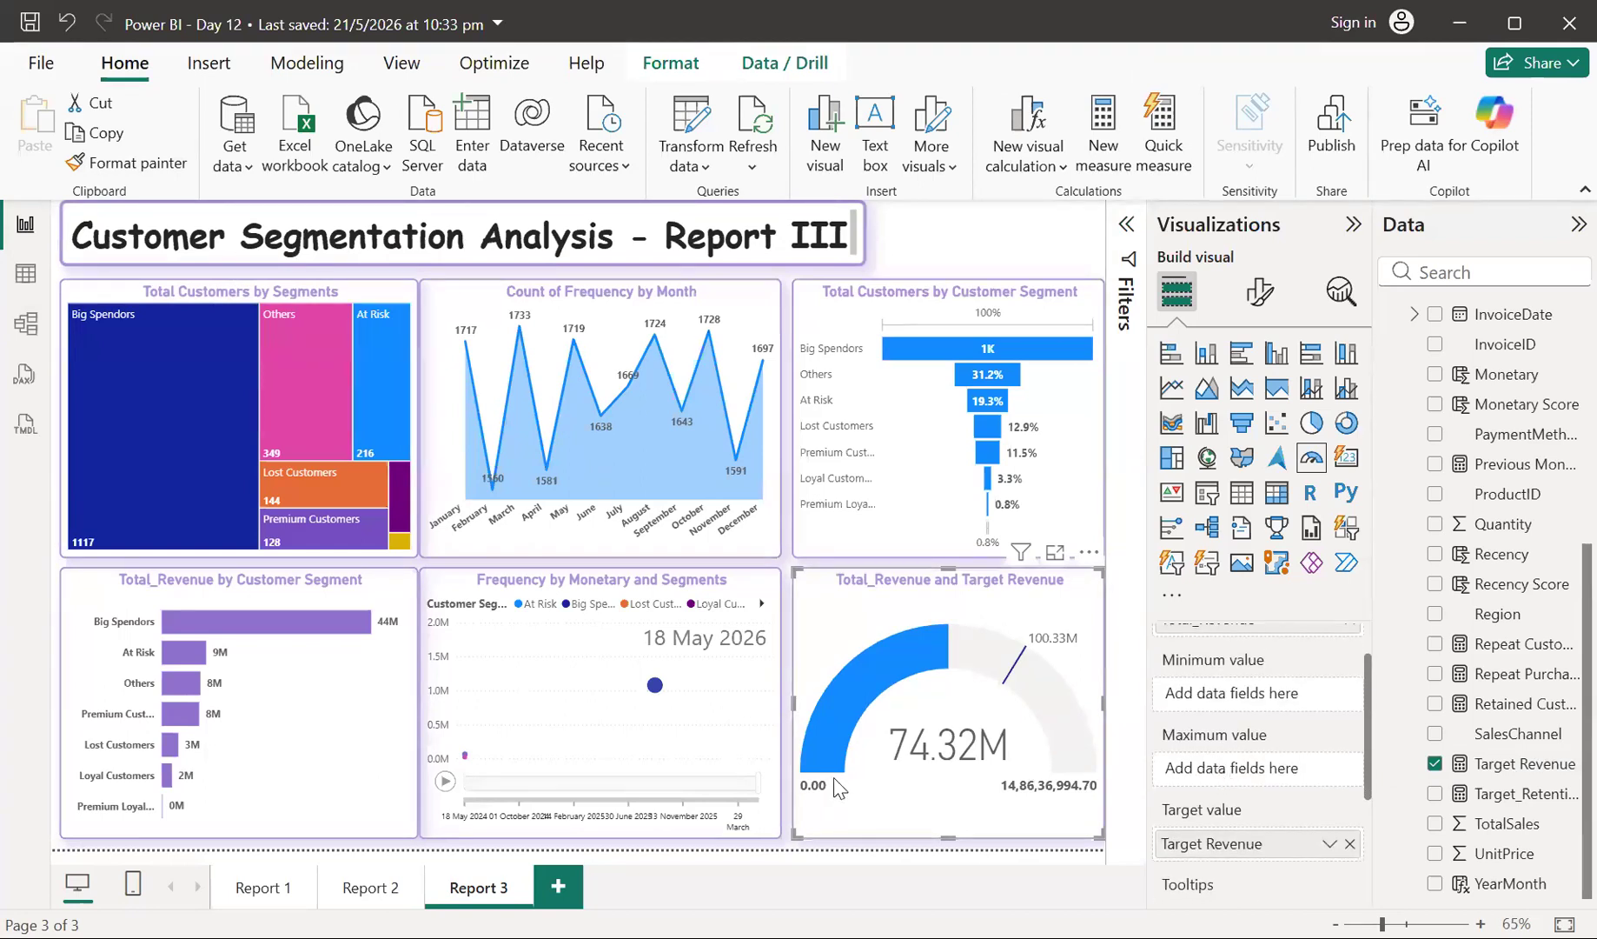
{"action": "mouse_move", "coordinate": [832, 780]}
{"action": "scroll", "coordinate": [1214, 715], "scroll_direction": "down", "scroll_amount": 2}
{"action": "scroll", "coordinate": [1217, 714], "scroll_direction": "up", "scroll_amount": 3}
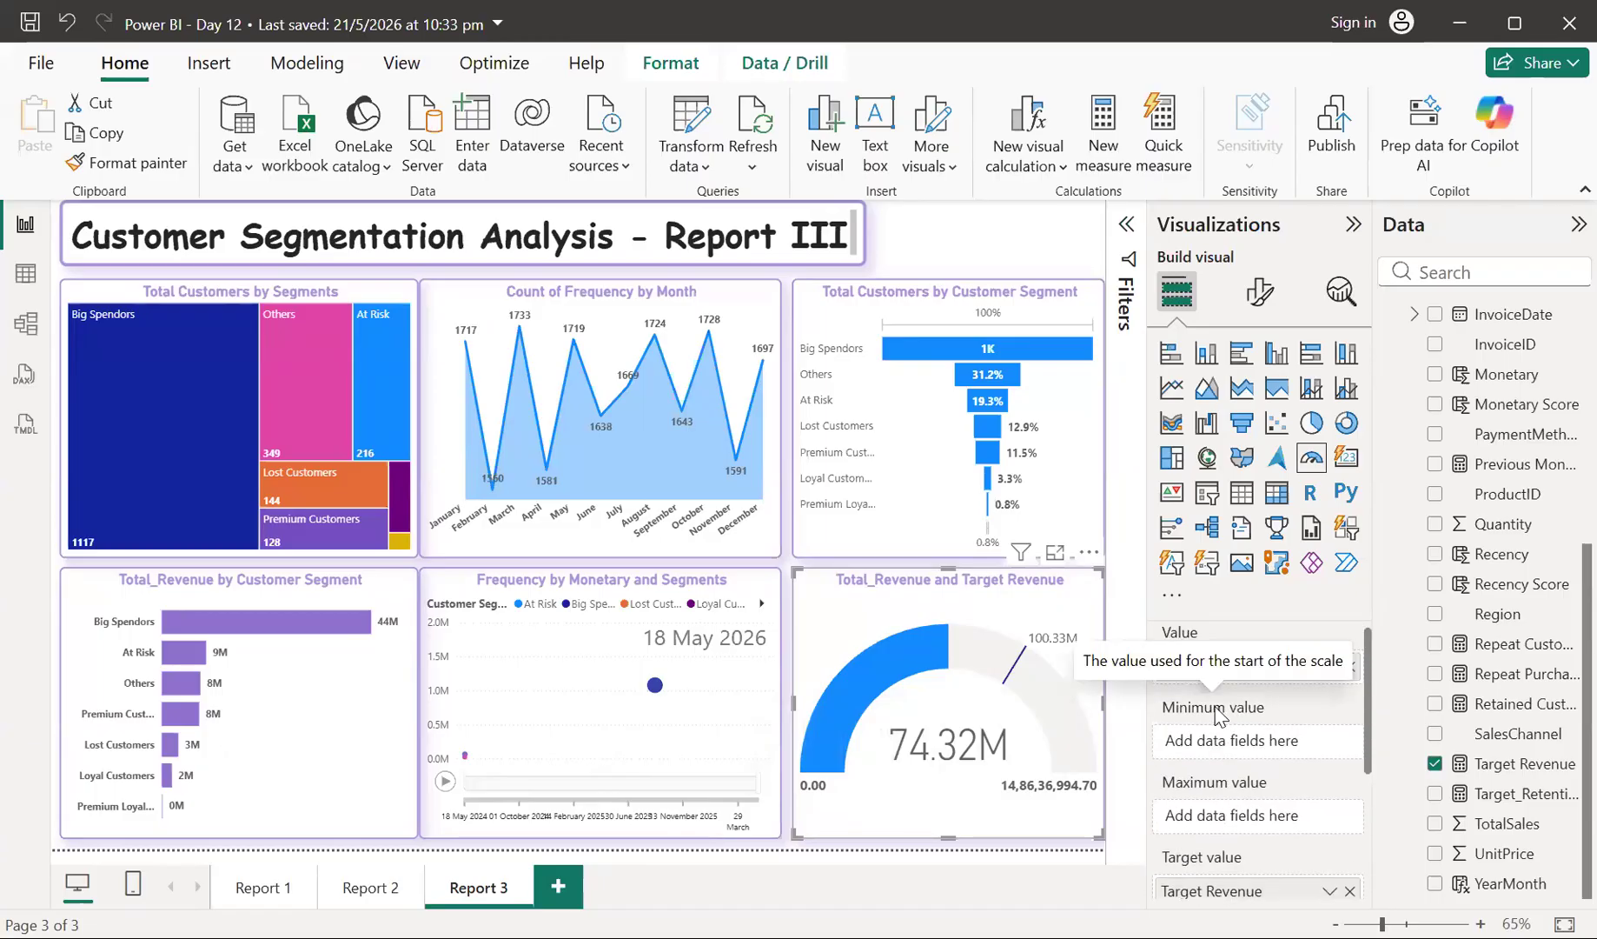
{"action": "scroll", "coordinate": [1221, 715], "scroll_direction": "down", "scroll_amount": 1}
{"action": "scroll", "coordinate": [1226, 726], "scroll_direction": "down", "scroll_amount": 3}
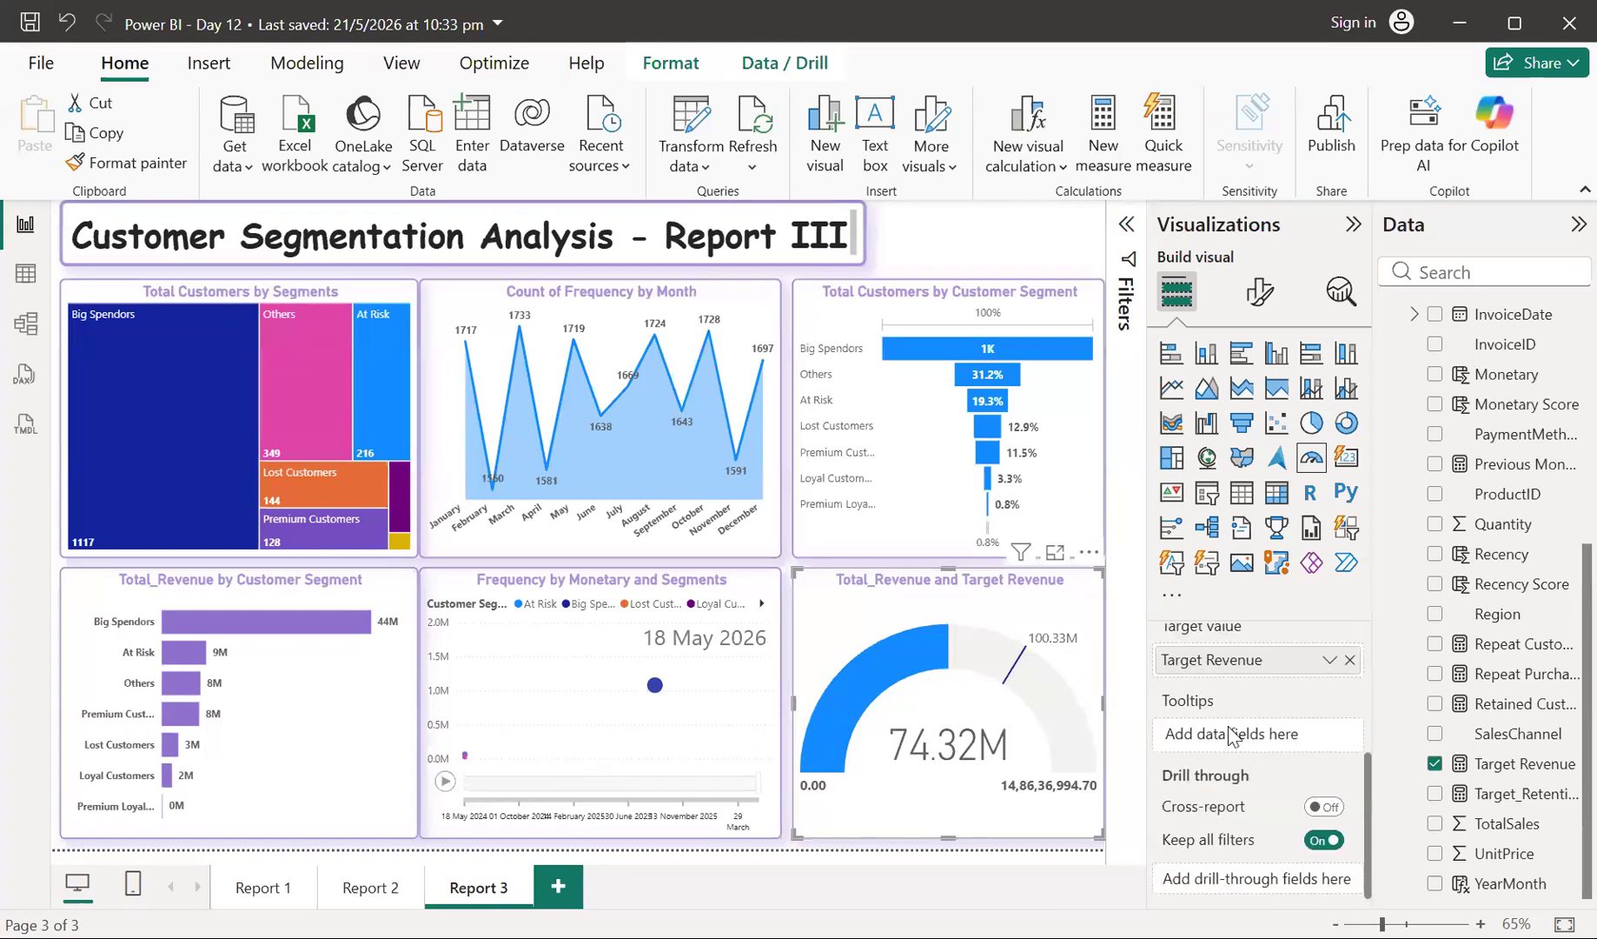
{"action": "scroll", "coordinate": [1229, 735], "scroll_direction": "up", "scroll_amount": 1}
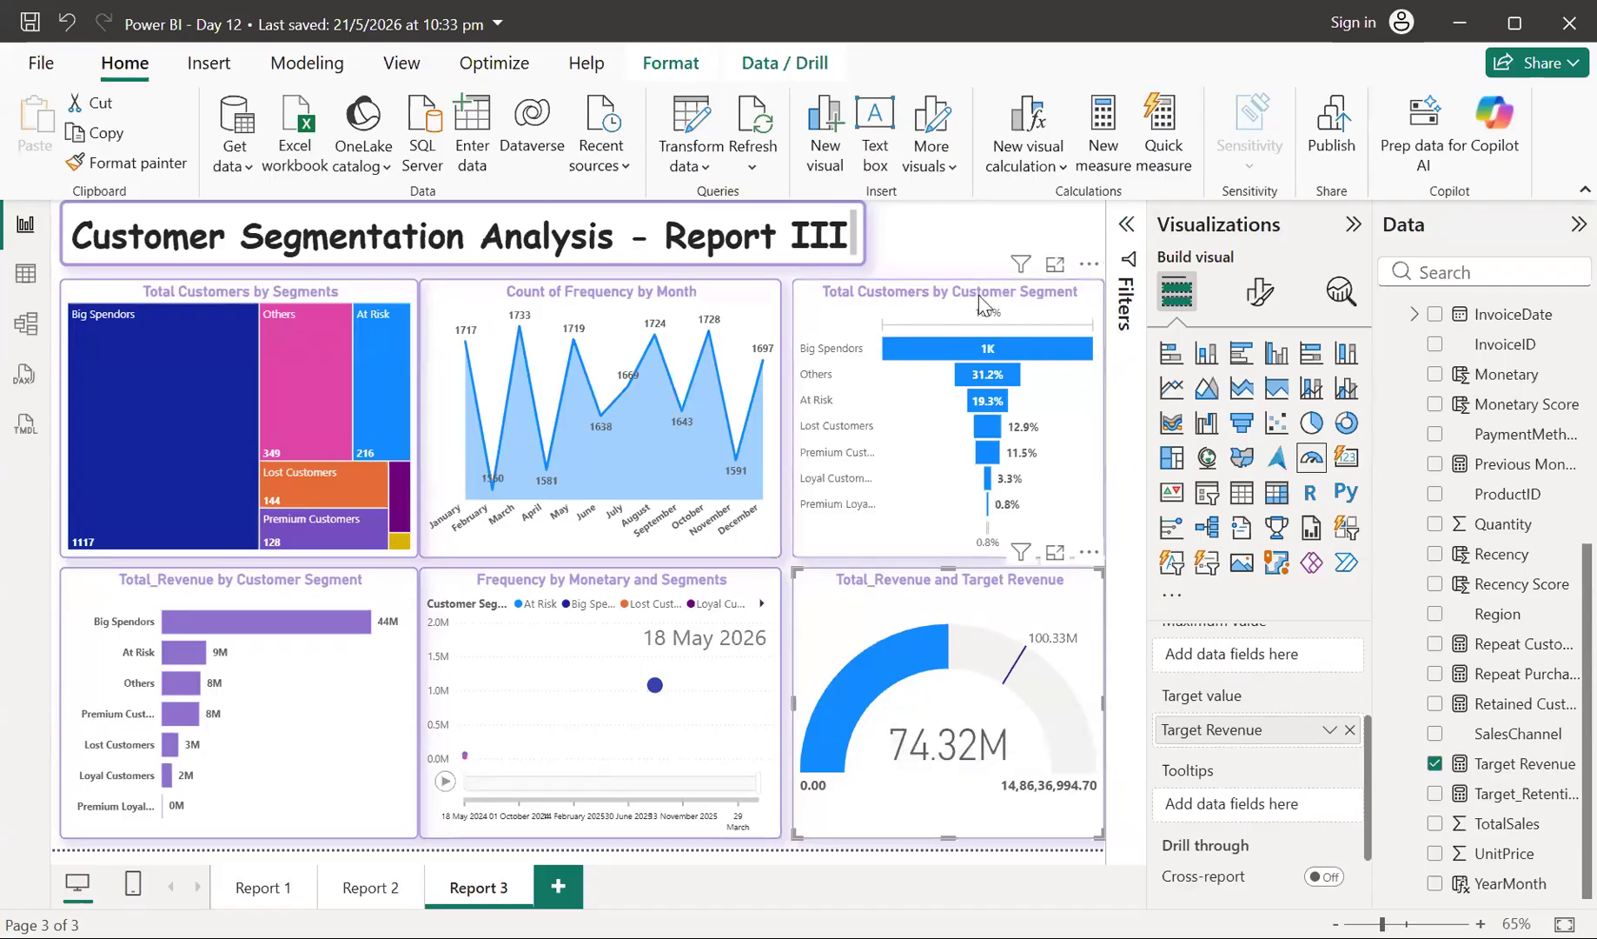
- Make the report title's text box slightly taller so the heading fits without a scrollbar
{"action": "left_click", "coordinate": [958, 265]}
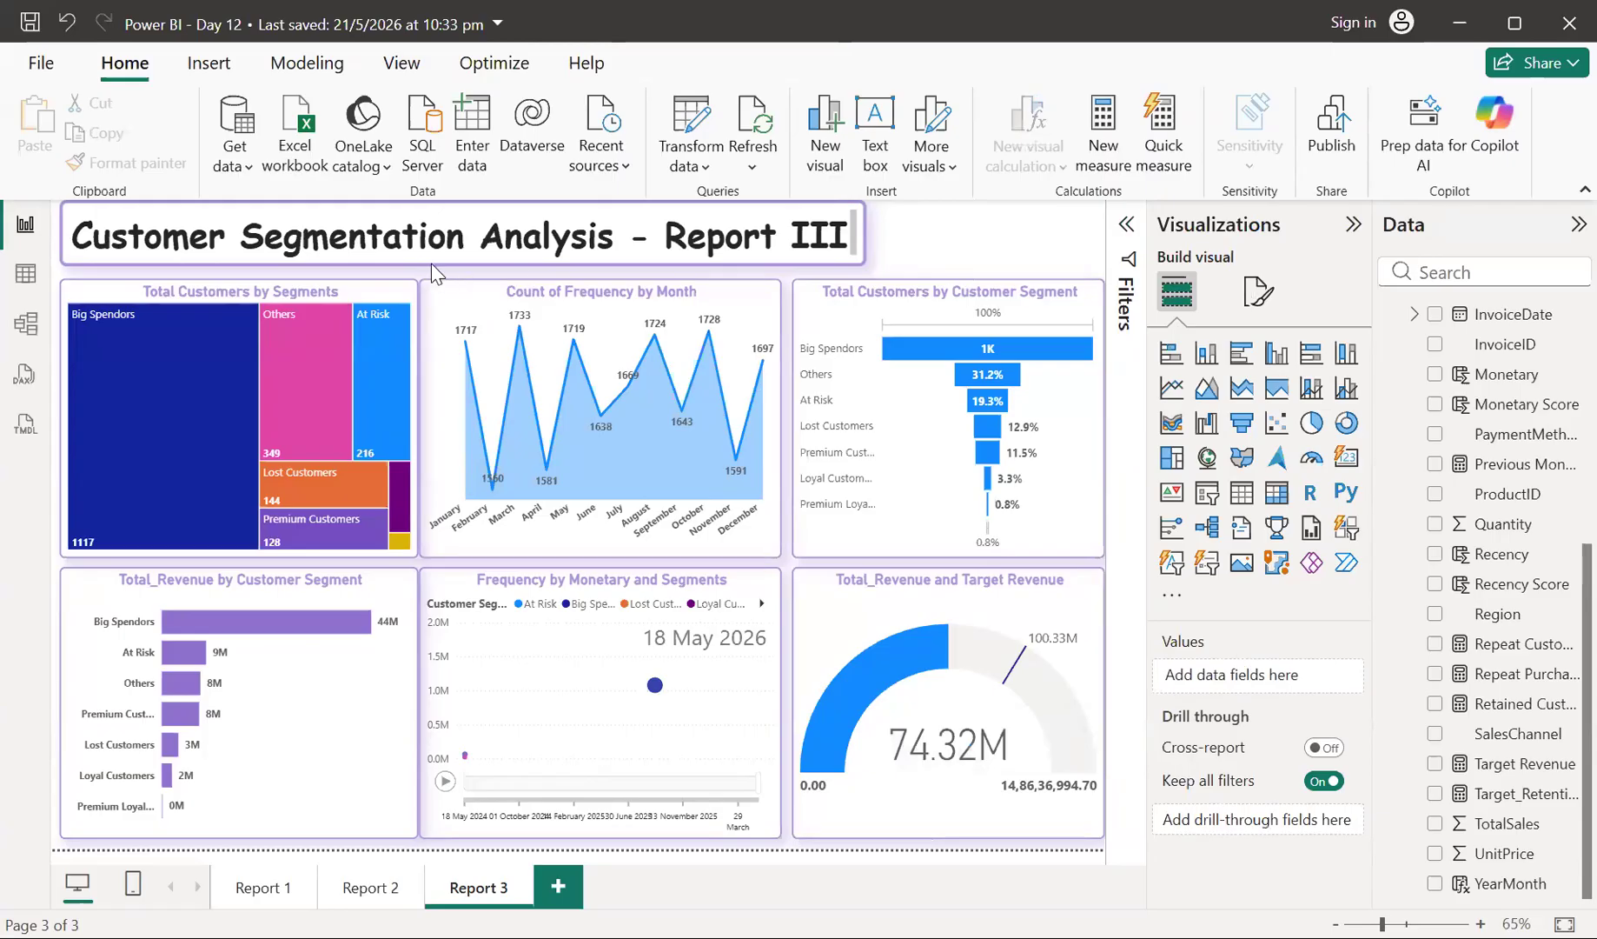
{"action": "left_click", "coordinate": [429, 259]}
{"action": "left_click_drag", "start_coordinate": [452, 262], "coordinate": [458, 271]}
{"action": "left_click", "coordinate": [935, 241]}
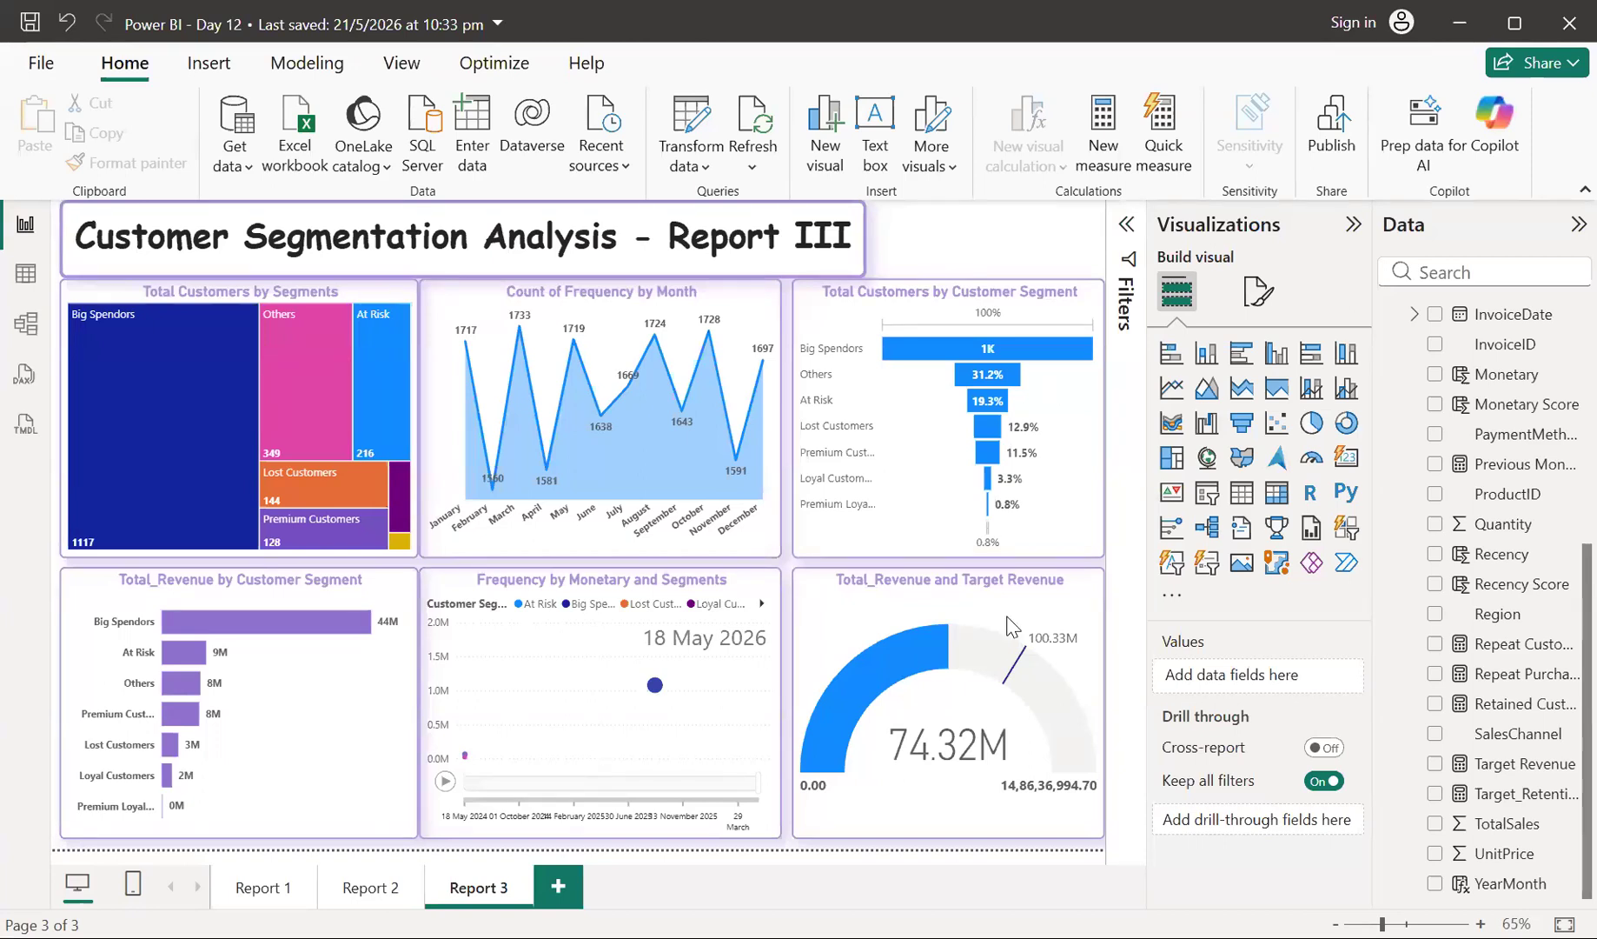
- Set the gauge's fill color to light purple and its target color to dark purple
{"action": "left_click", "coordinate": [802, 614]}
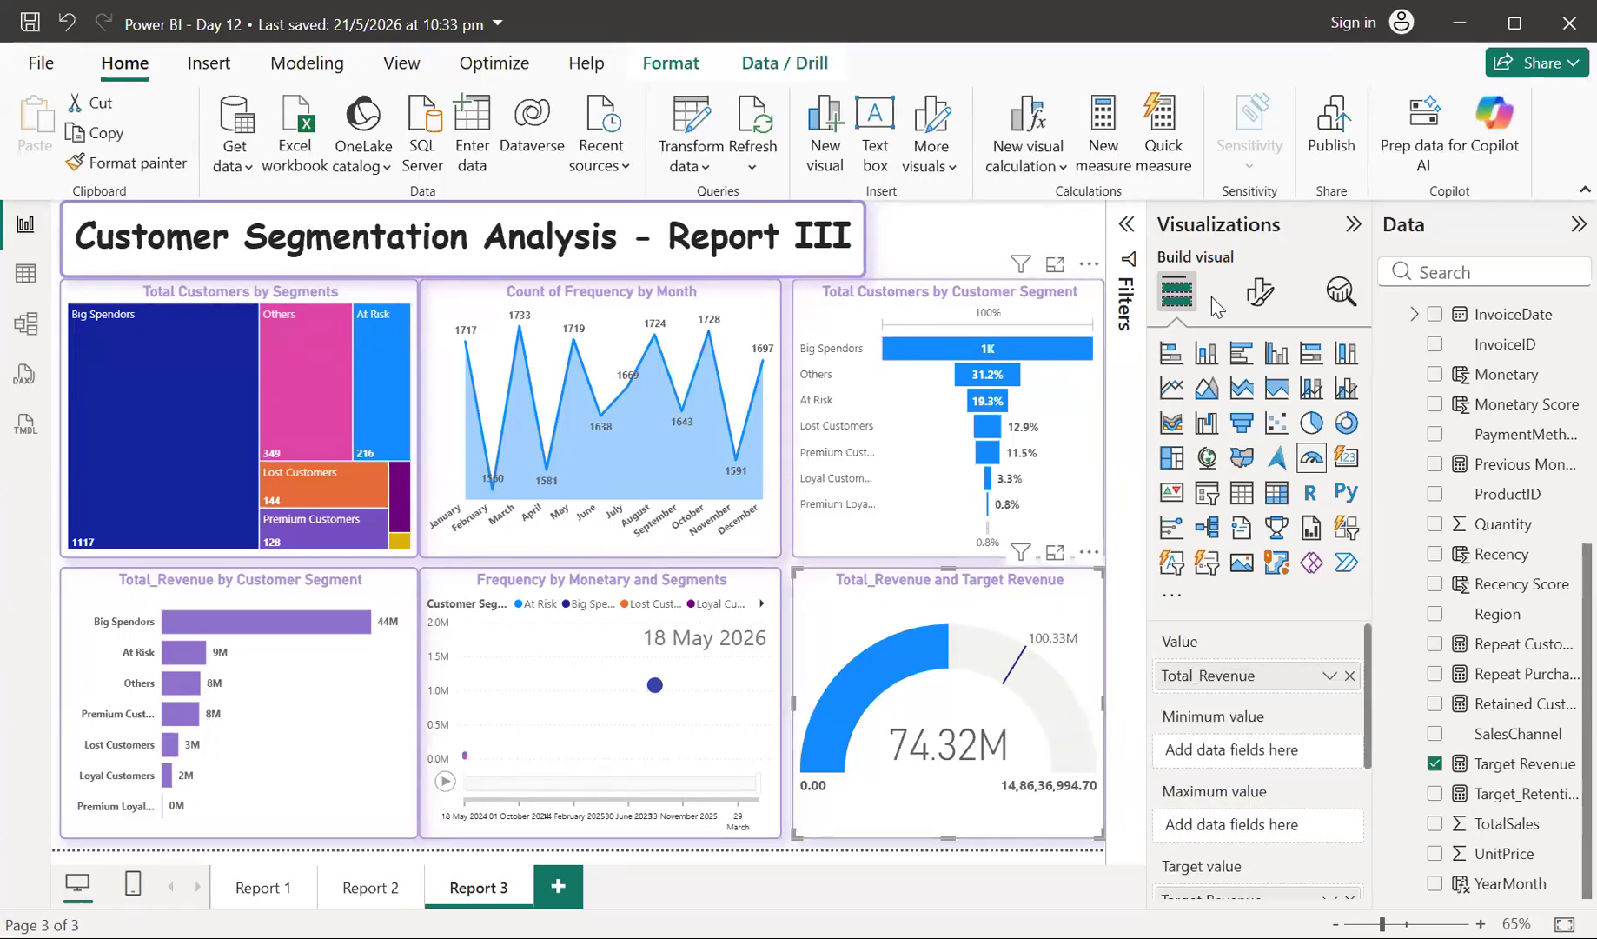
{"action": "left_click", "coordinate": [1257, 294]}
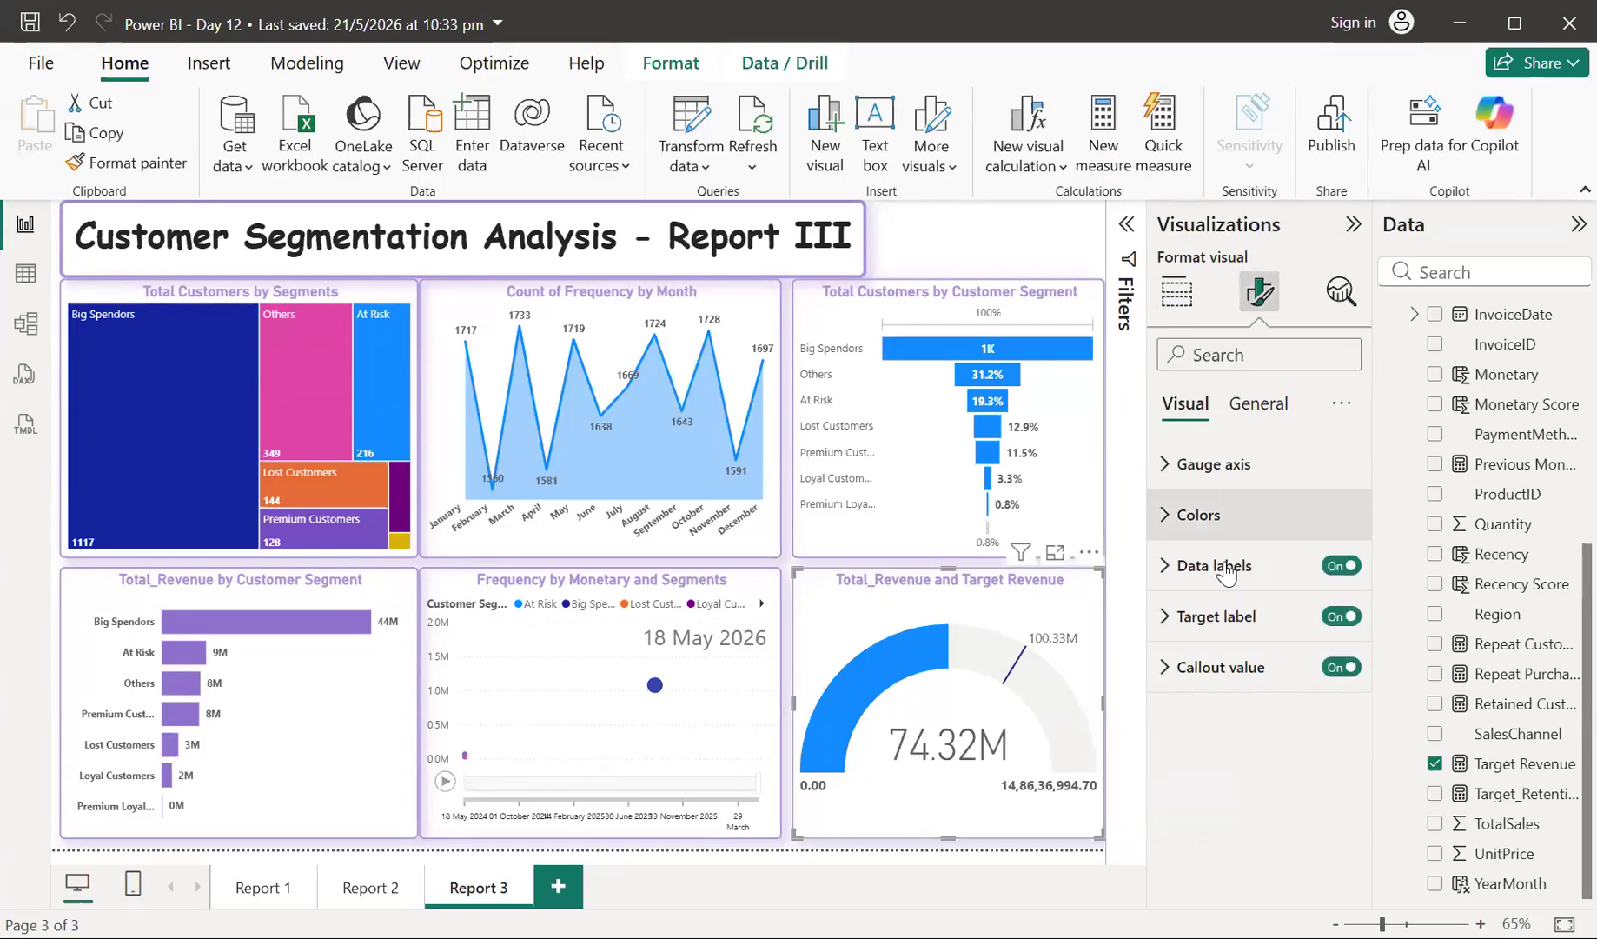
{"action": "left_click", "coordinate": [1158, 569]}
{"action": "scroll", "coordinate": [1221, 643], "scroll_direction": "down", "scroll_amount": 2}
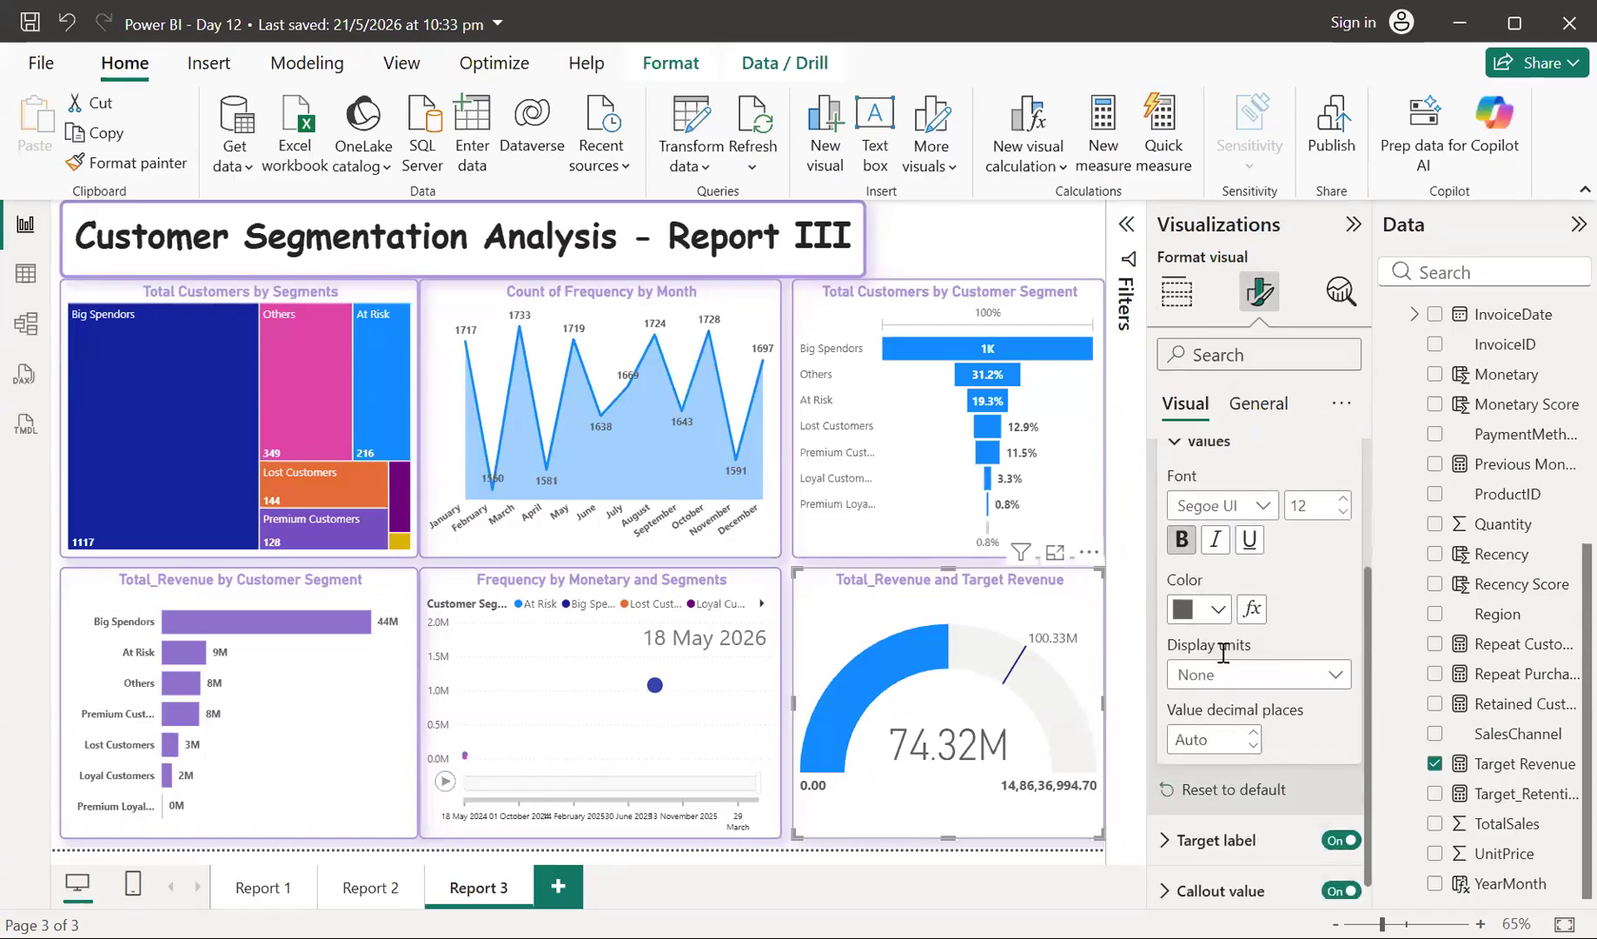
{"action": "scroll", "coordinate": [1217, 641], "scroll_direction": "up", "scroll_amount": 2}
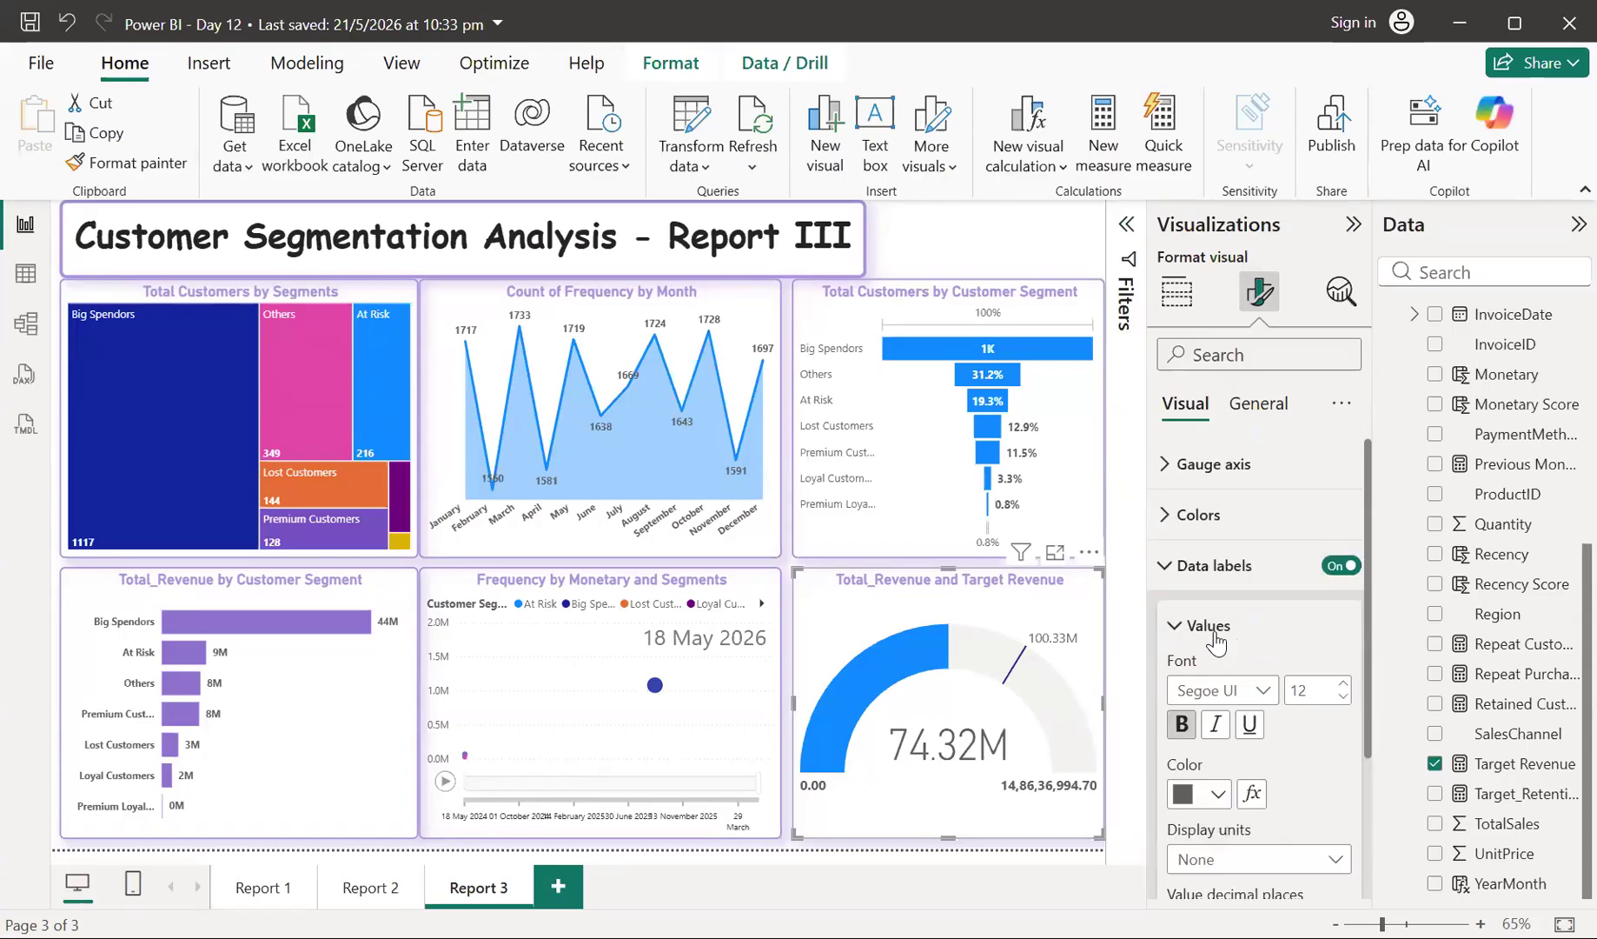
{"action": "left_click", "coordinate": [1171, 521]}
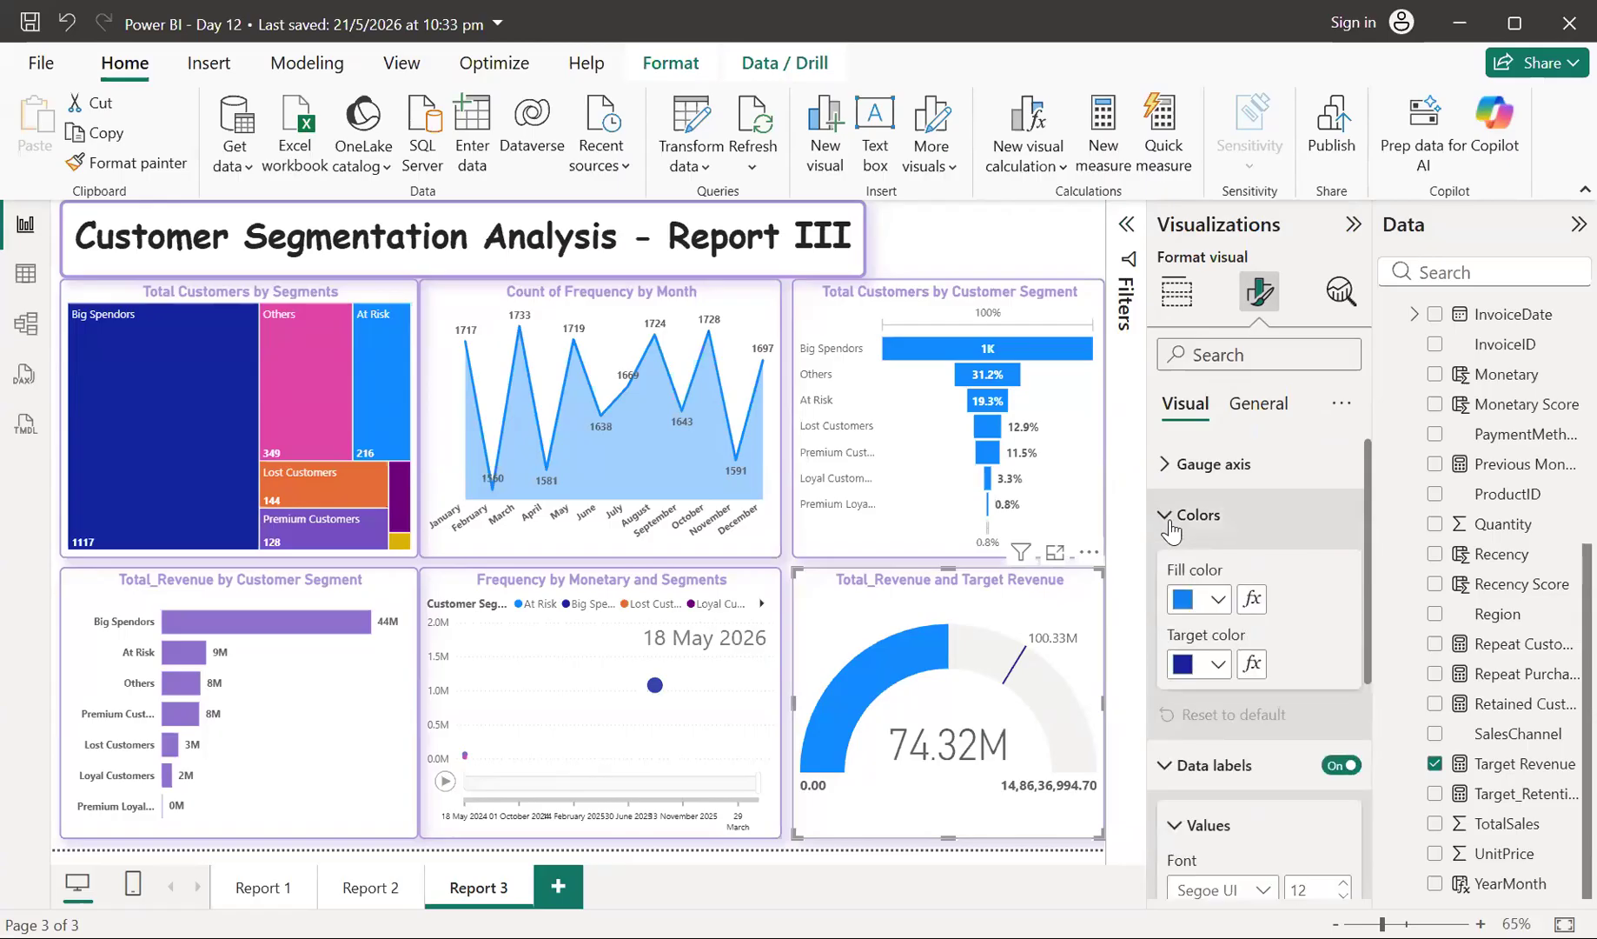
{"action": "left_click", "coordinate": [1218, 601]}
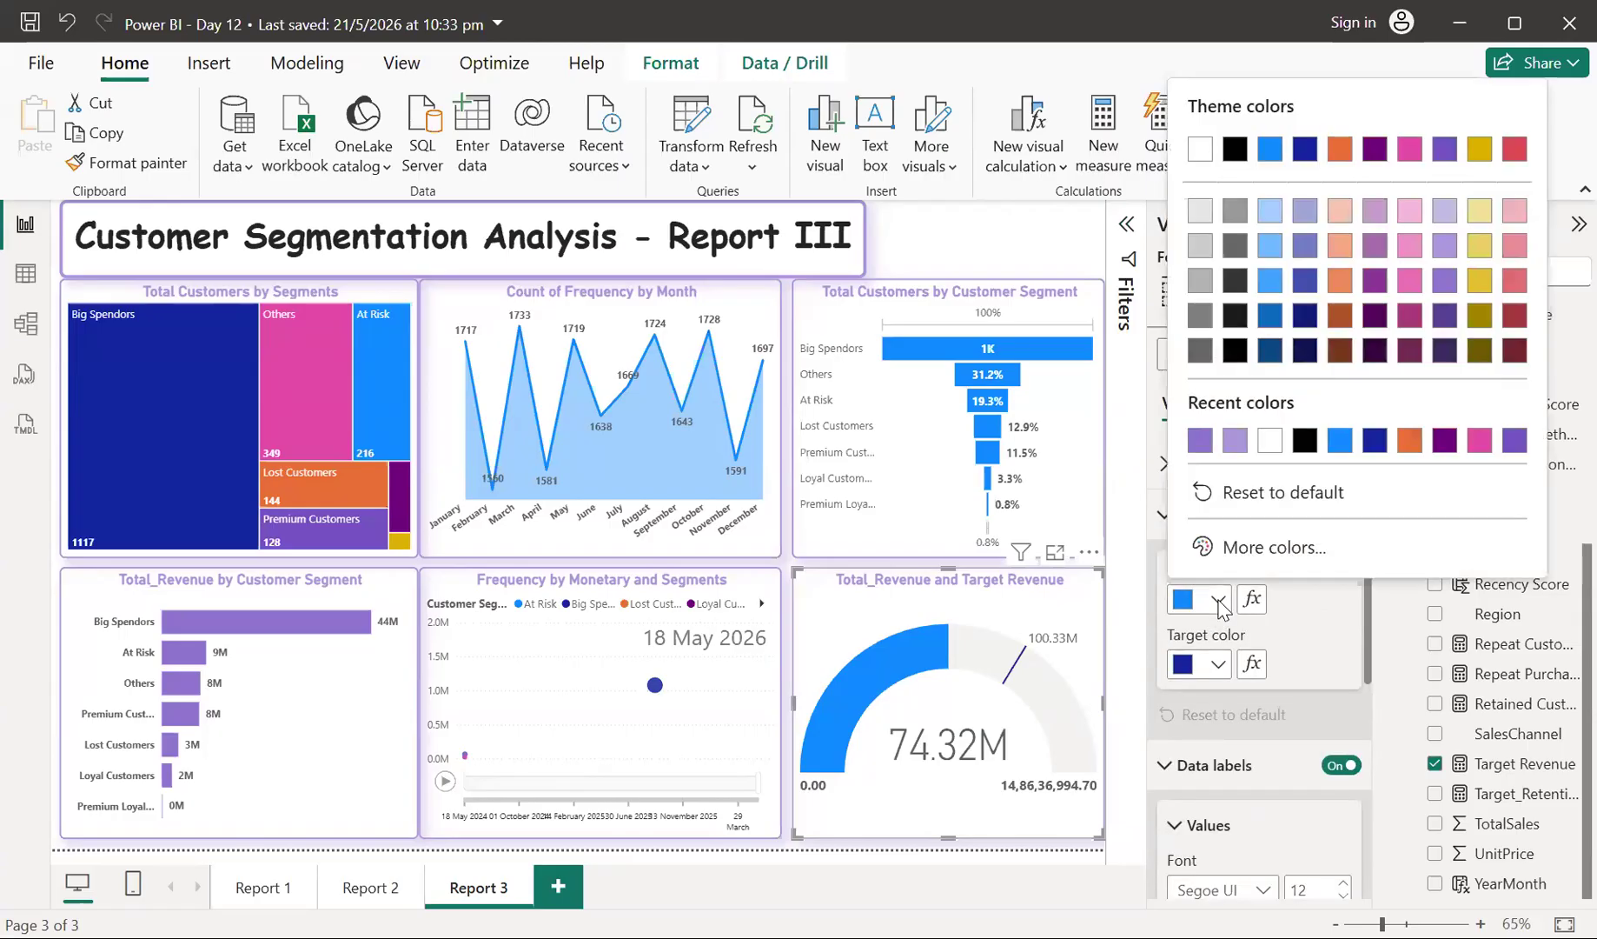
{"action": "left_click", "coordinate": [1235, 439]}
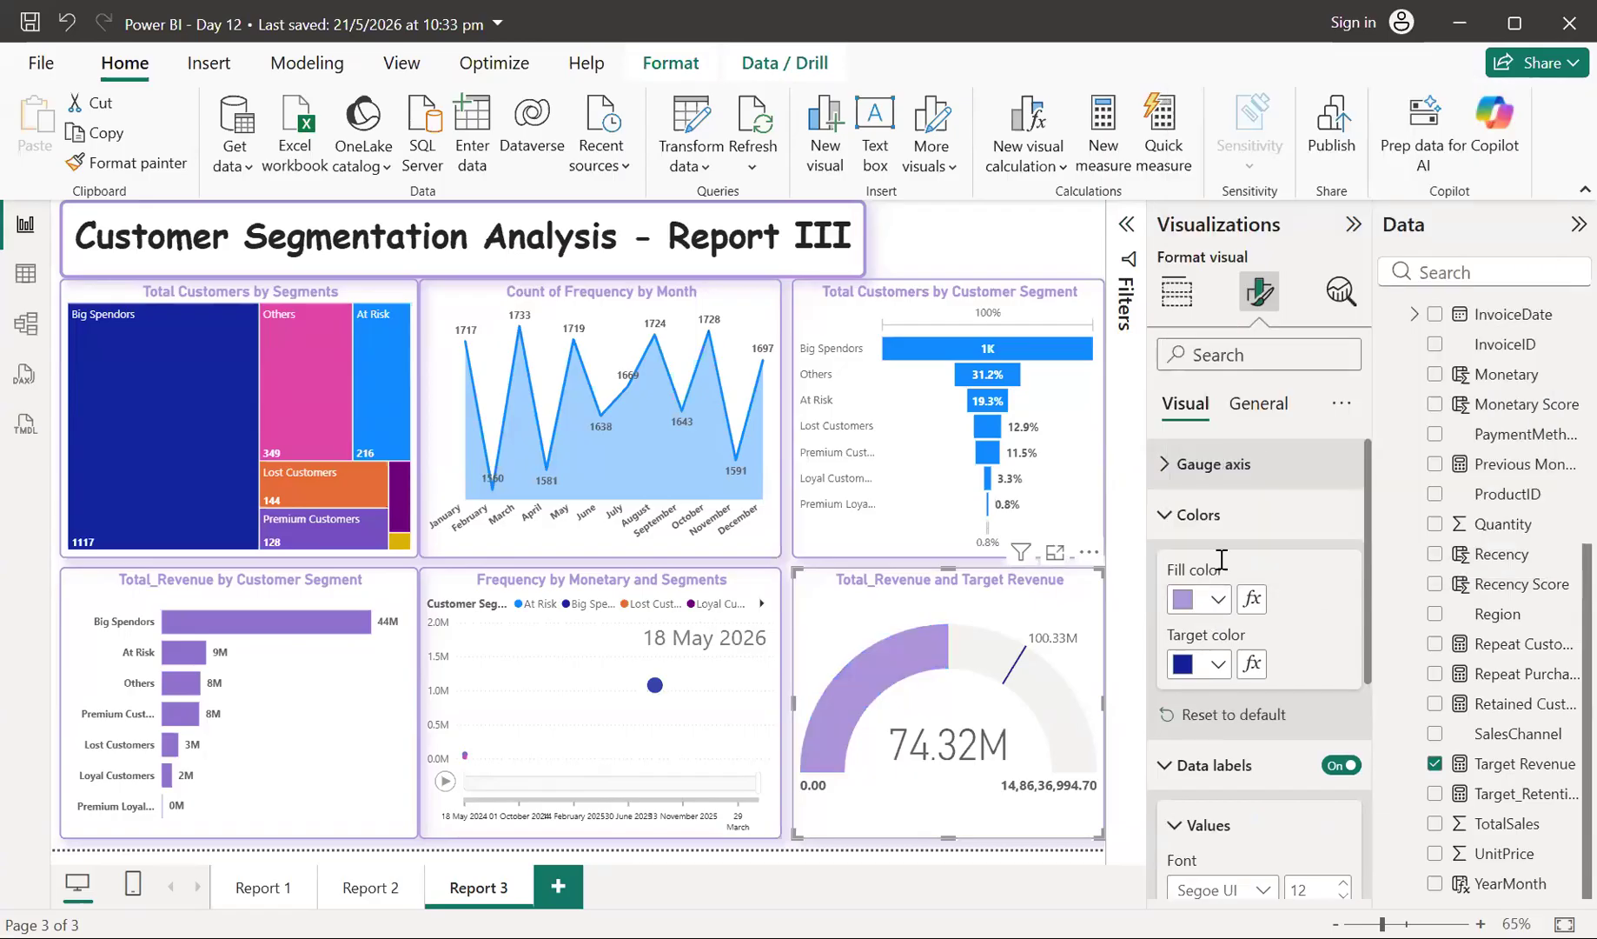
{"action": "left_click", "coordinate": [1221, 664]}
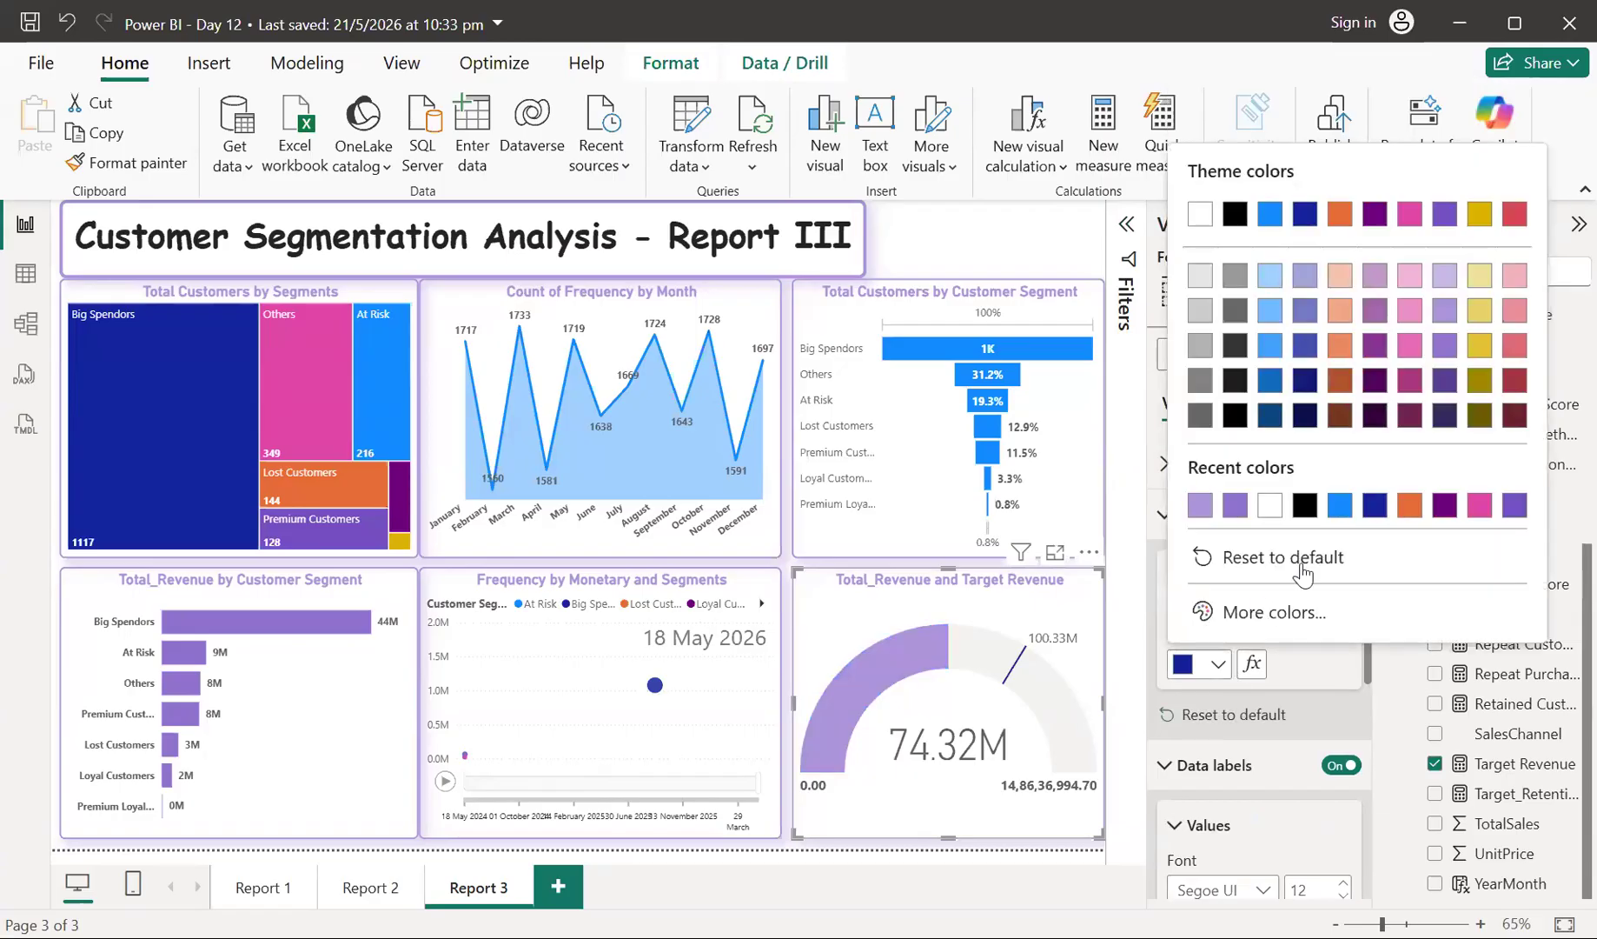
{"action": "left_click", "coordinate": [1443, 380]}
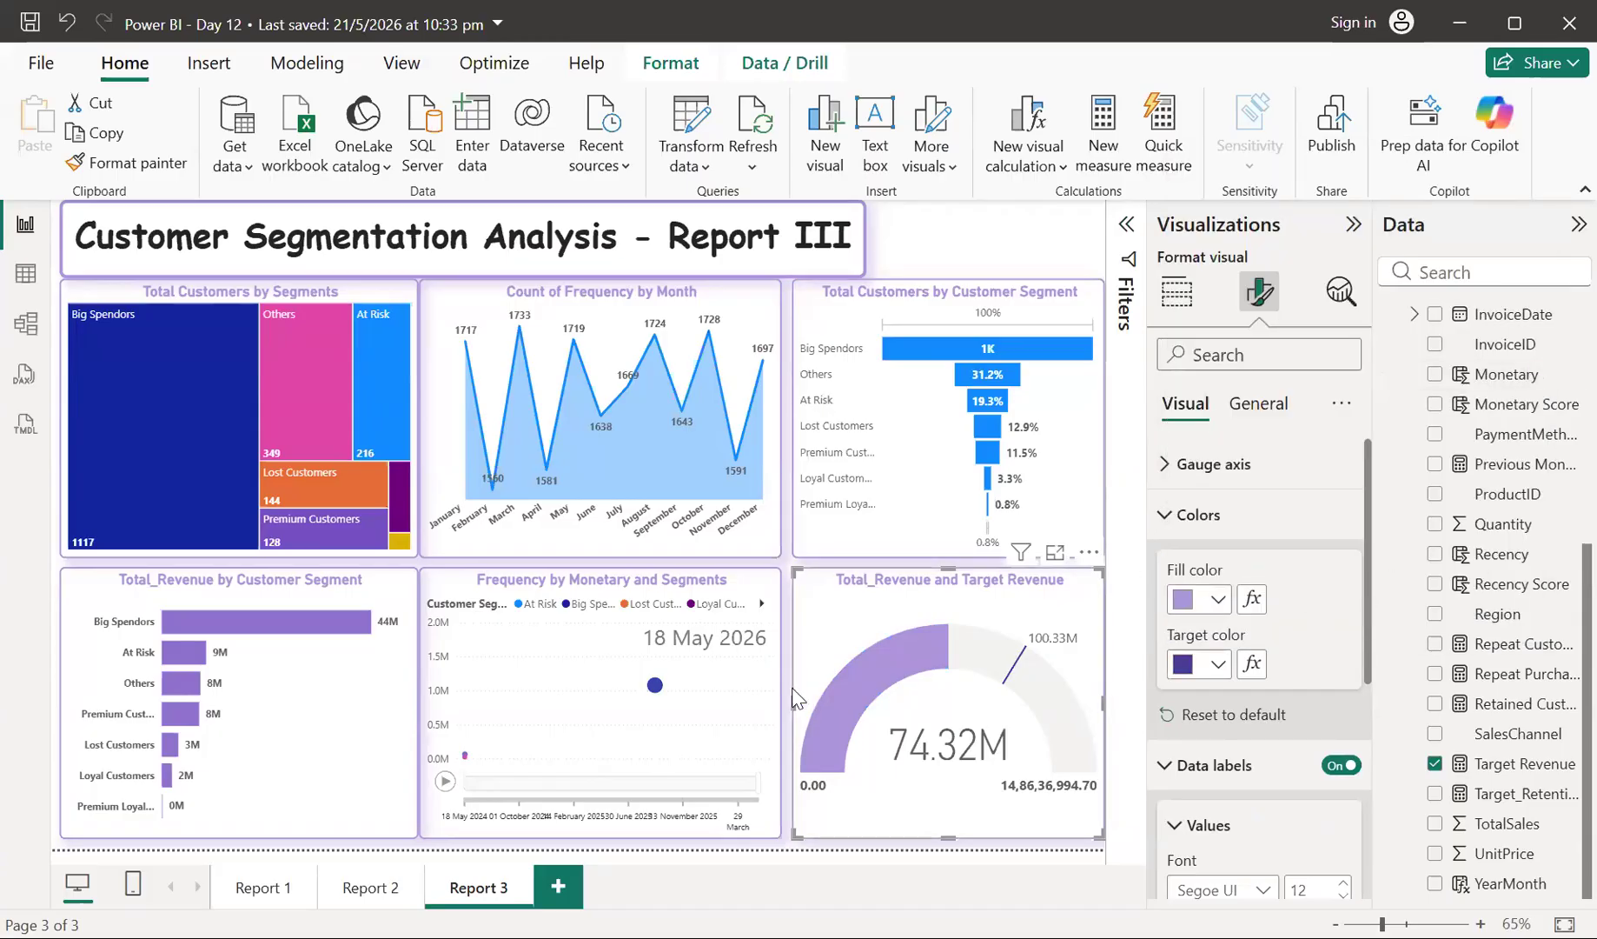
- Widen the gauge and the funnel chart to meet the middle column's charts, and show the gauge's field assignments
{"action": "left_click_drag", "start_coordinate": [790, 695], "coordinate": [782, 696]}
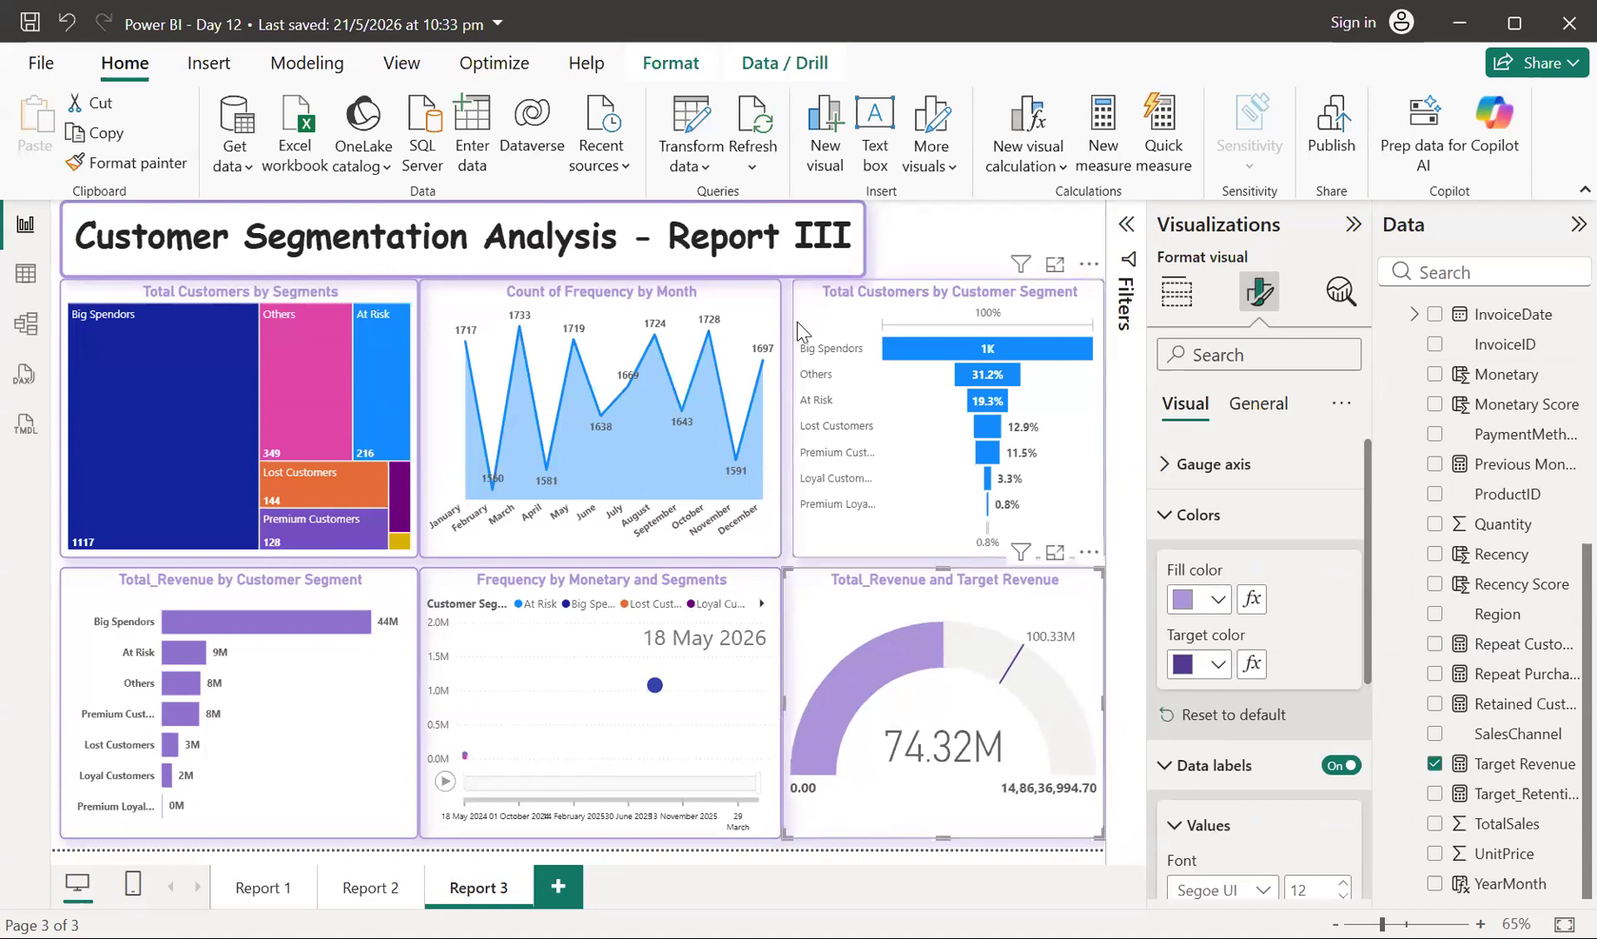
{"action": "left_click", "coordinate": [799, 351]}
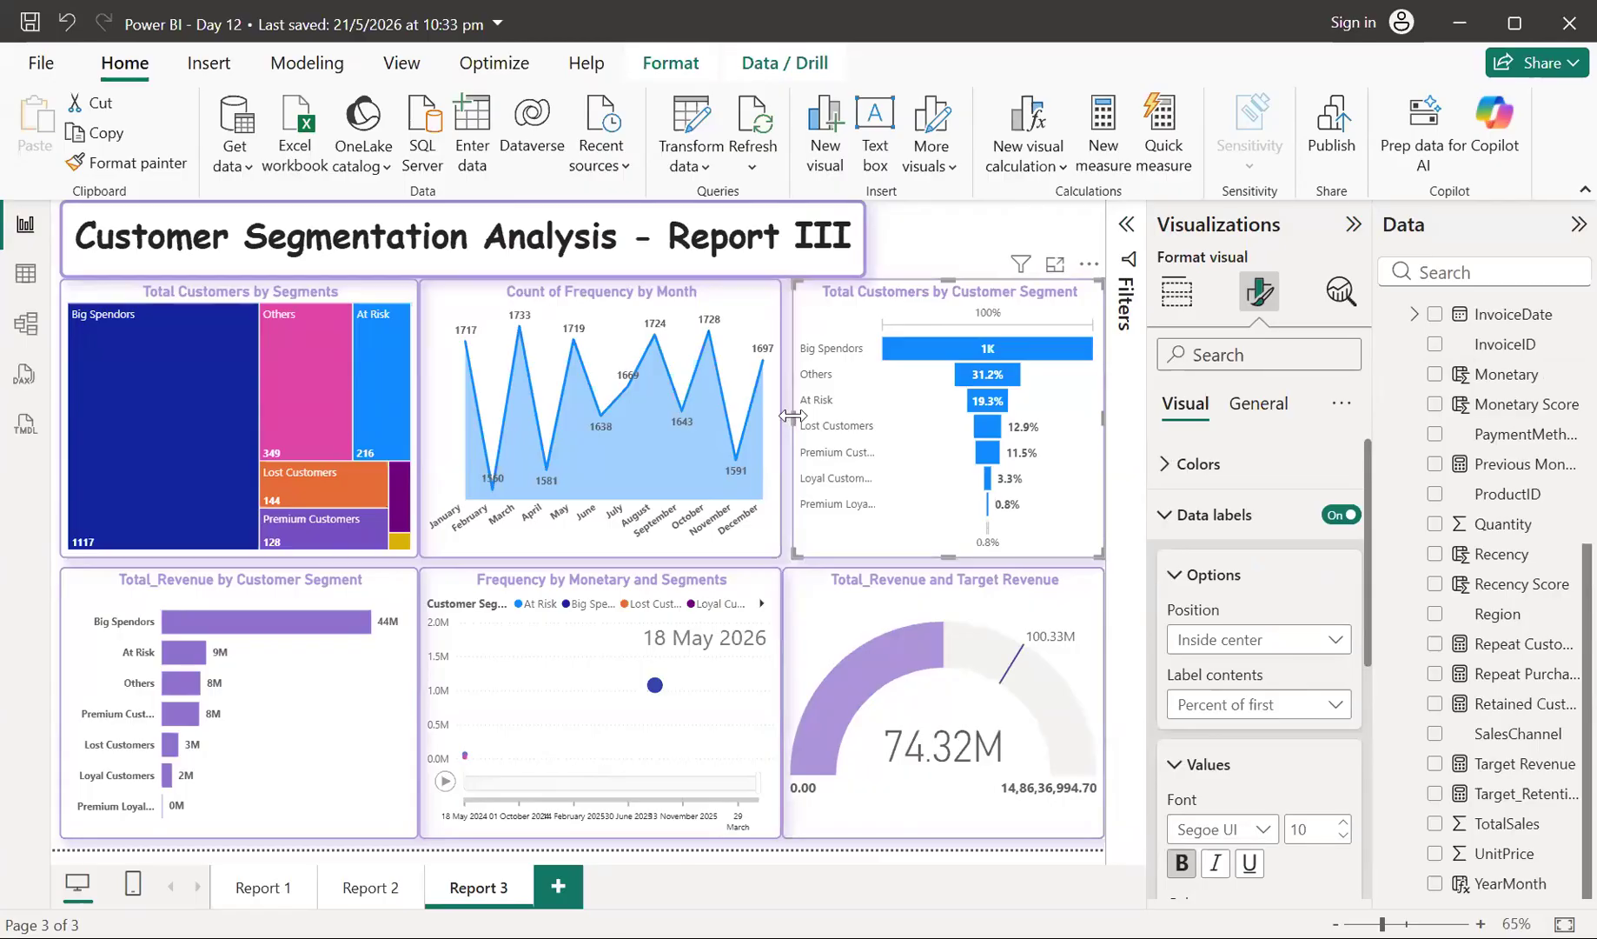
{"action": "left_click_drag", "start_coordinate": [787, 426], "coordinate": [777, 424]}
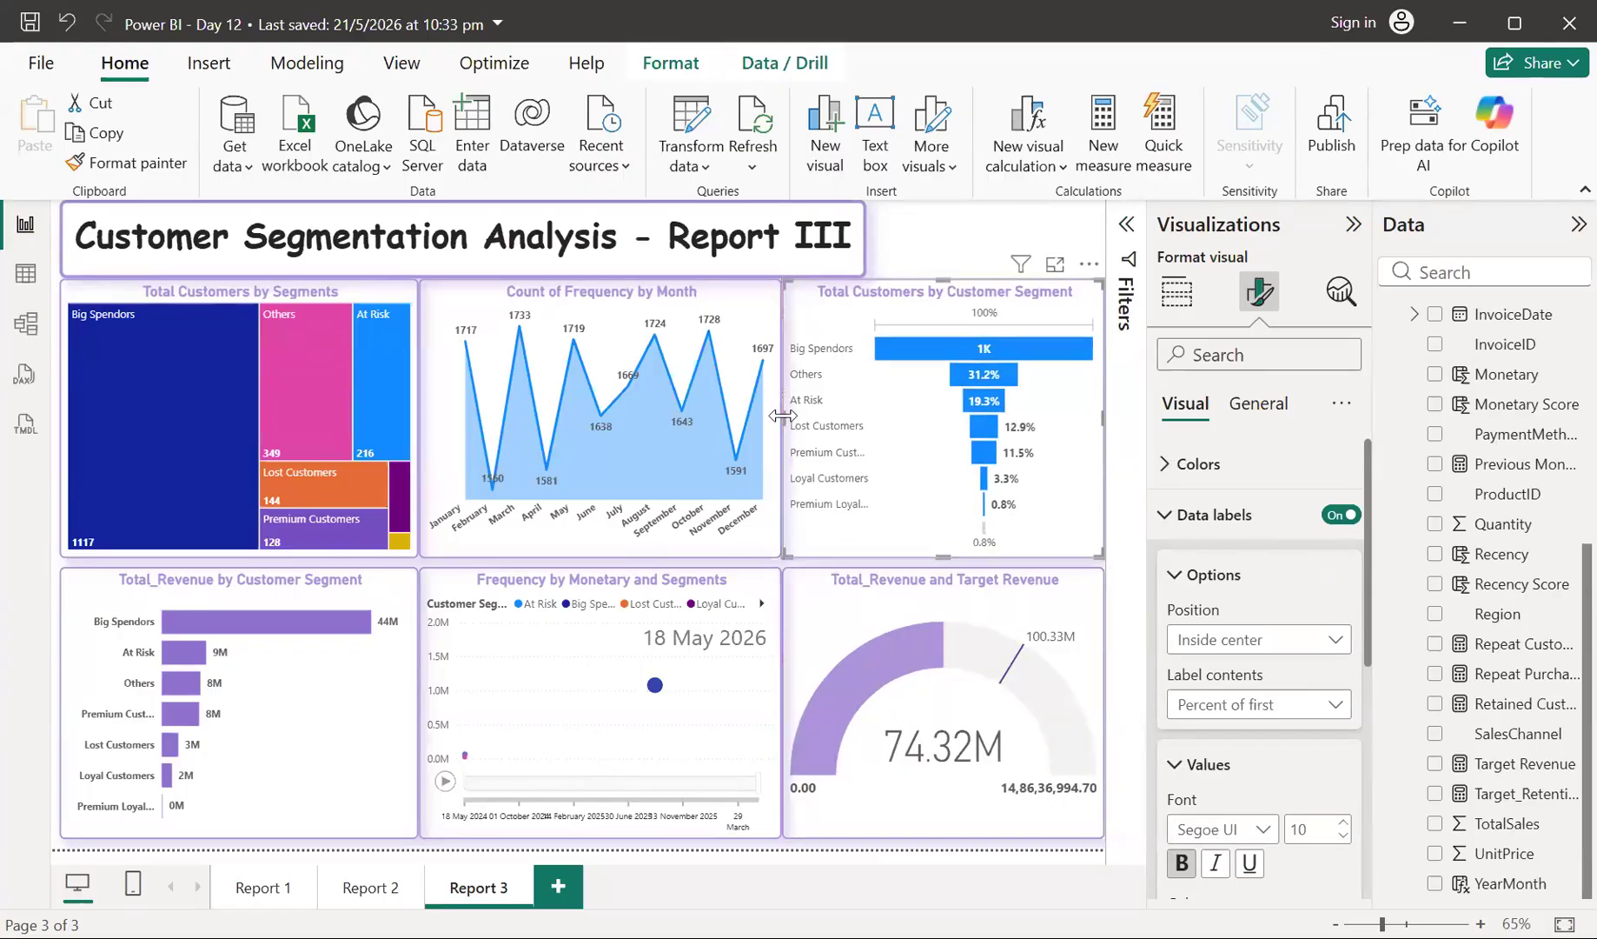
{"action": "left_click", "coordinate": [1176, 306]}
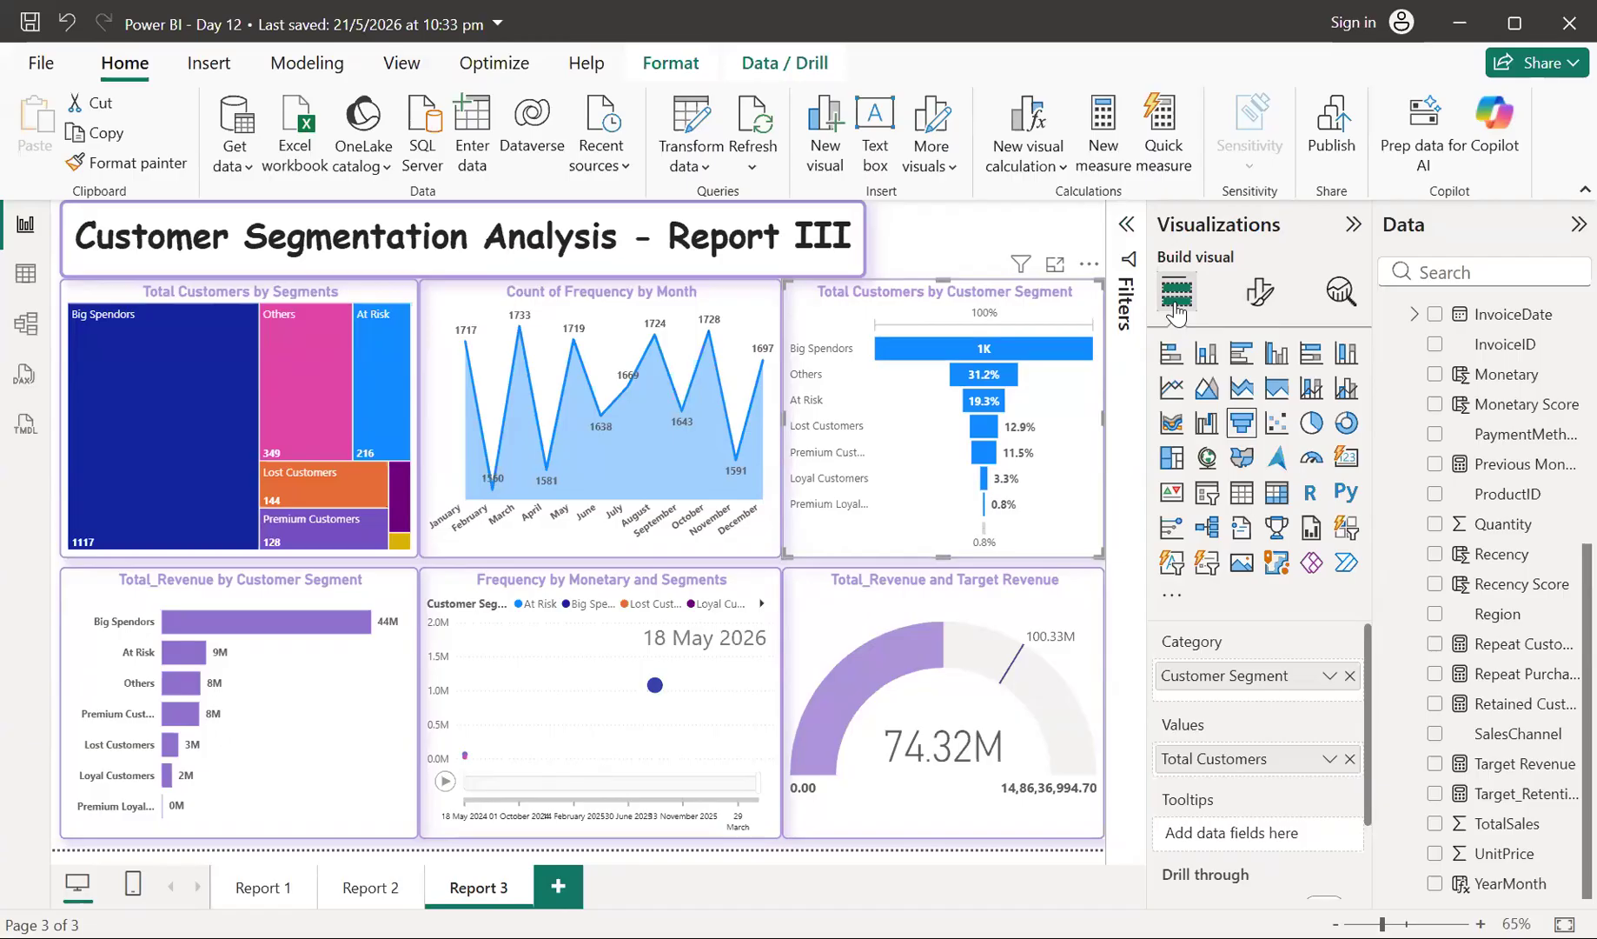
{"action": "left_click", "coordinate": [1082, 595]}
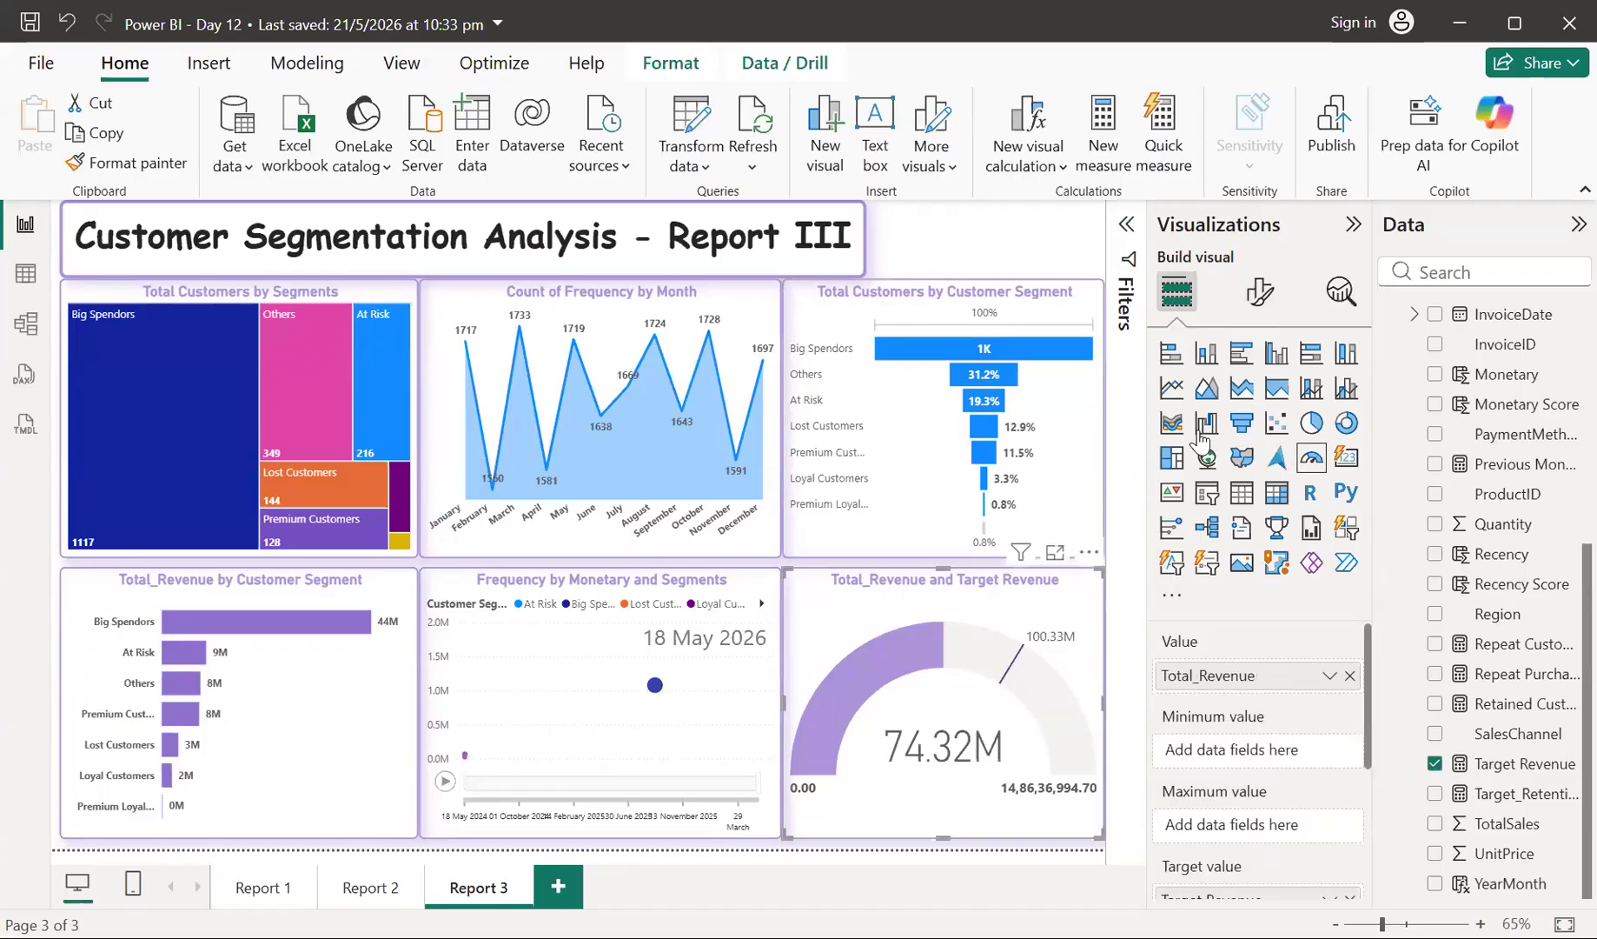
- Make the gauge's target label values bold
{"action": "left_click", "coordinate": [1262, 295]}
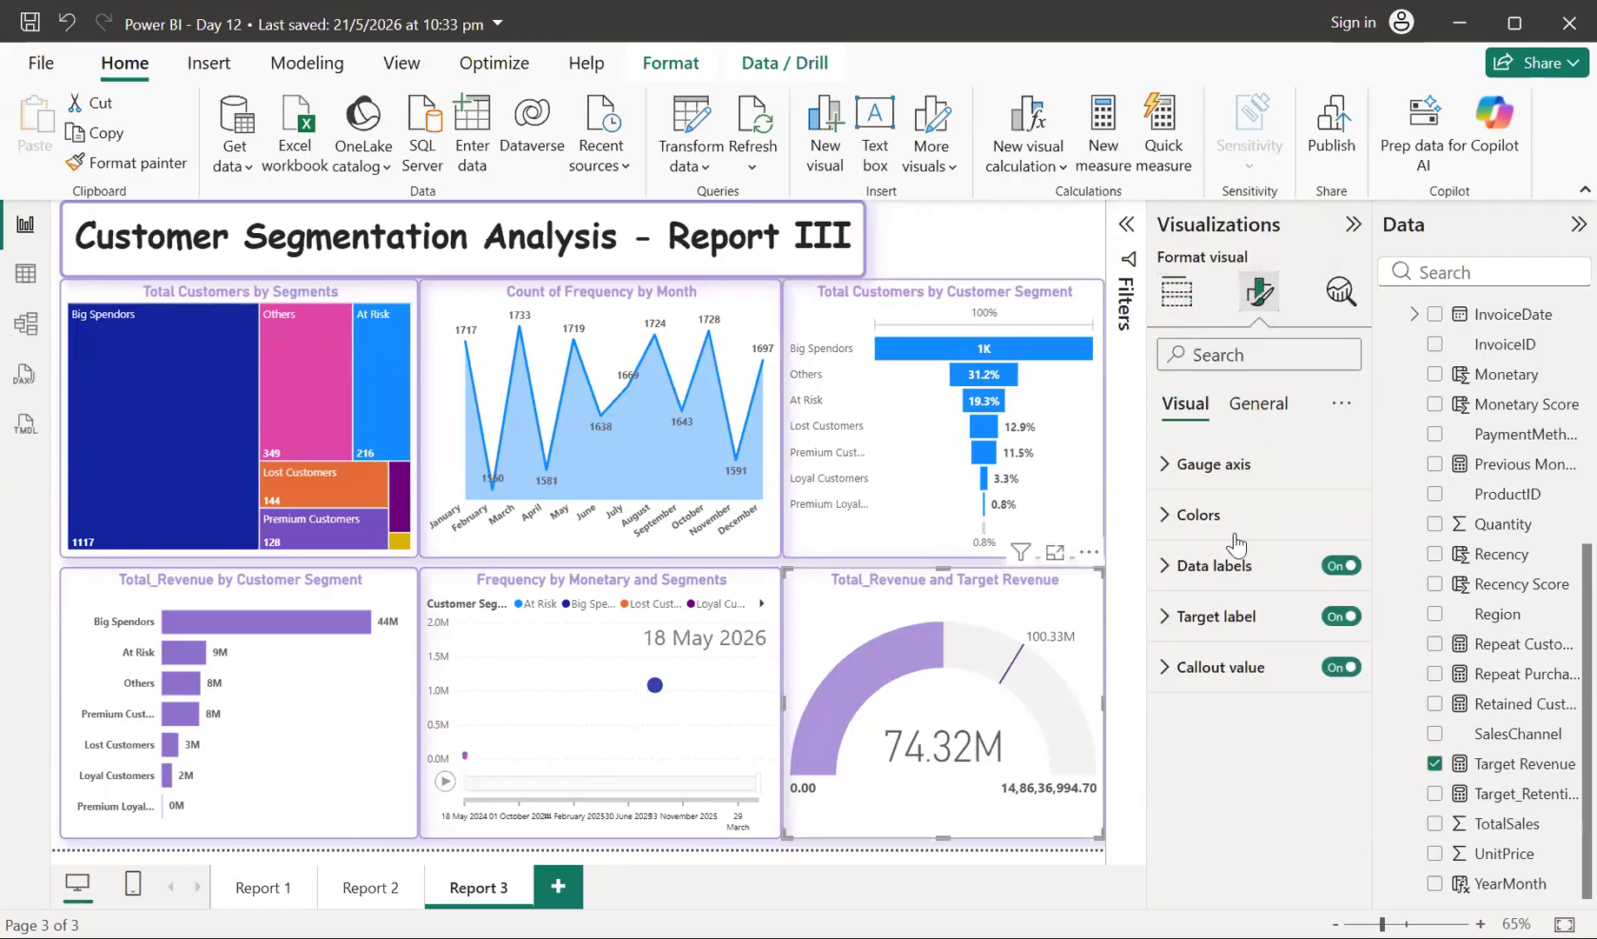
{"action": "left_click", "coordinate": [1172, 627]}
{"action": "scroll", "coordinate": [1173, 626], "scroll_direction": "down", "scroll_amount": 2}
{"action": "left_click", "coordinate": [1180, 656]}
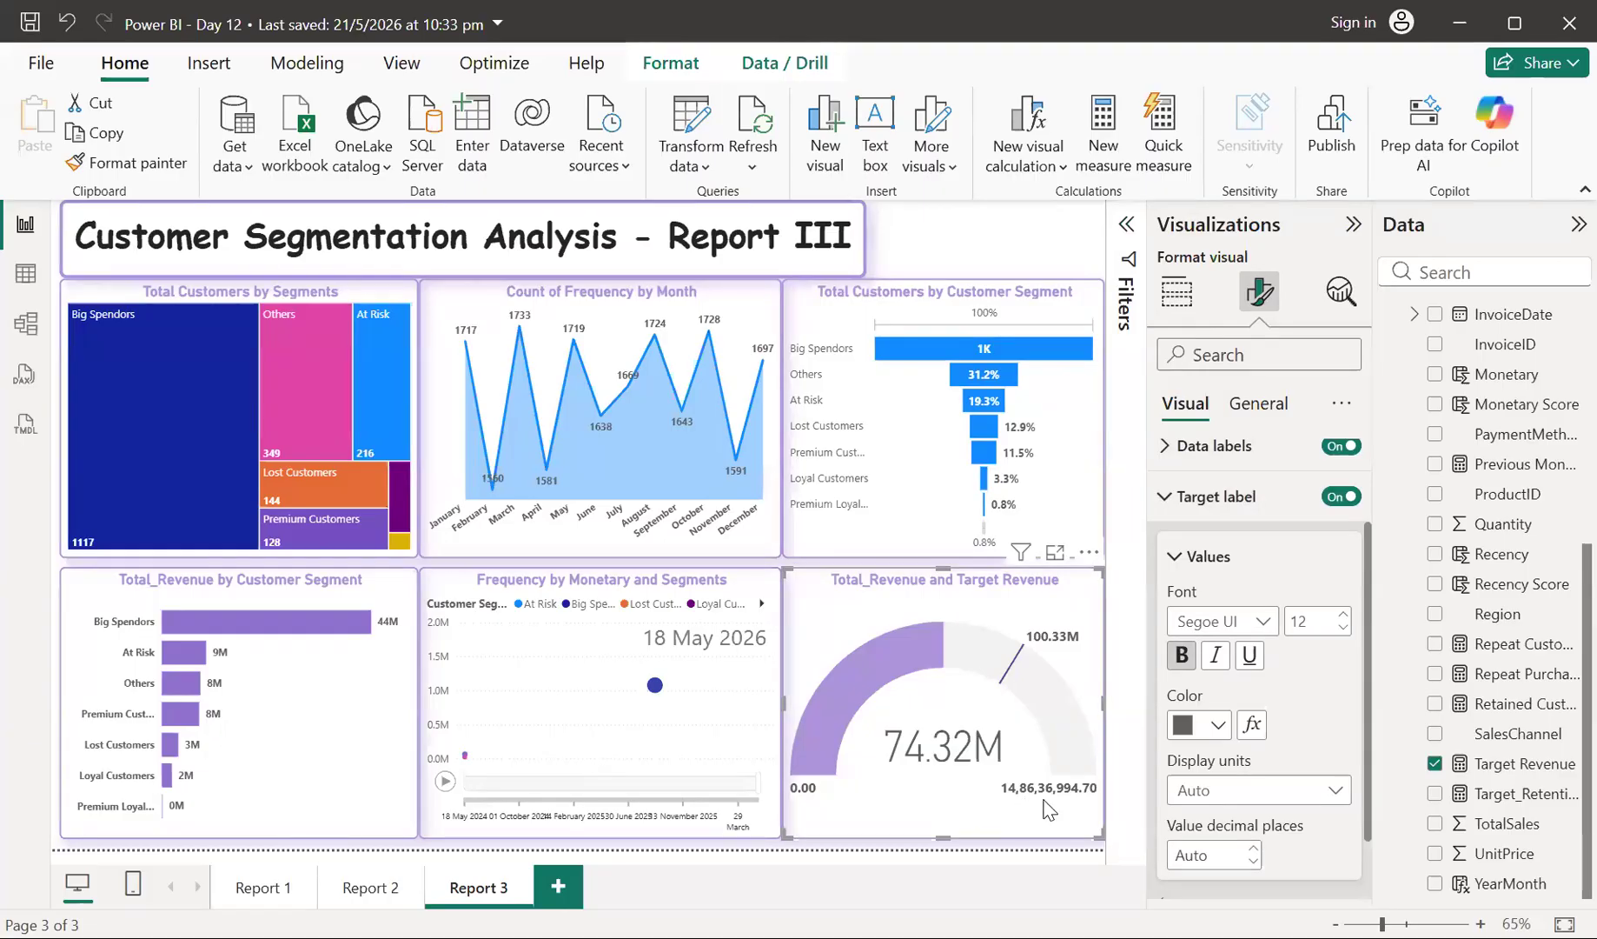
{"action": "scroll", "coordinate": [1175, 521], "scroll_direction": "up", "scroll_amount": 2}
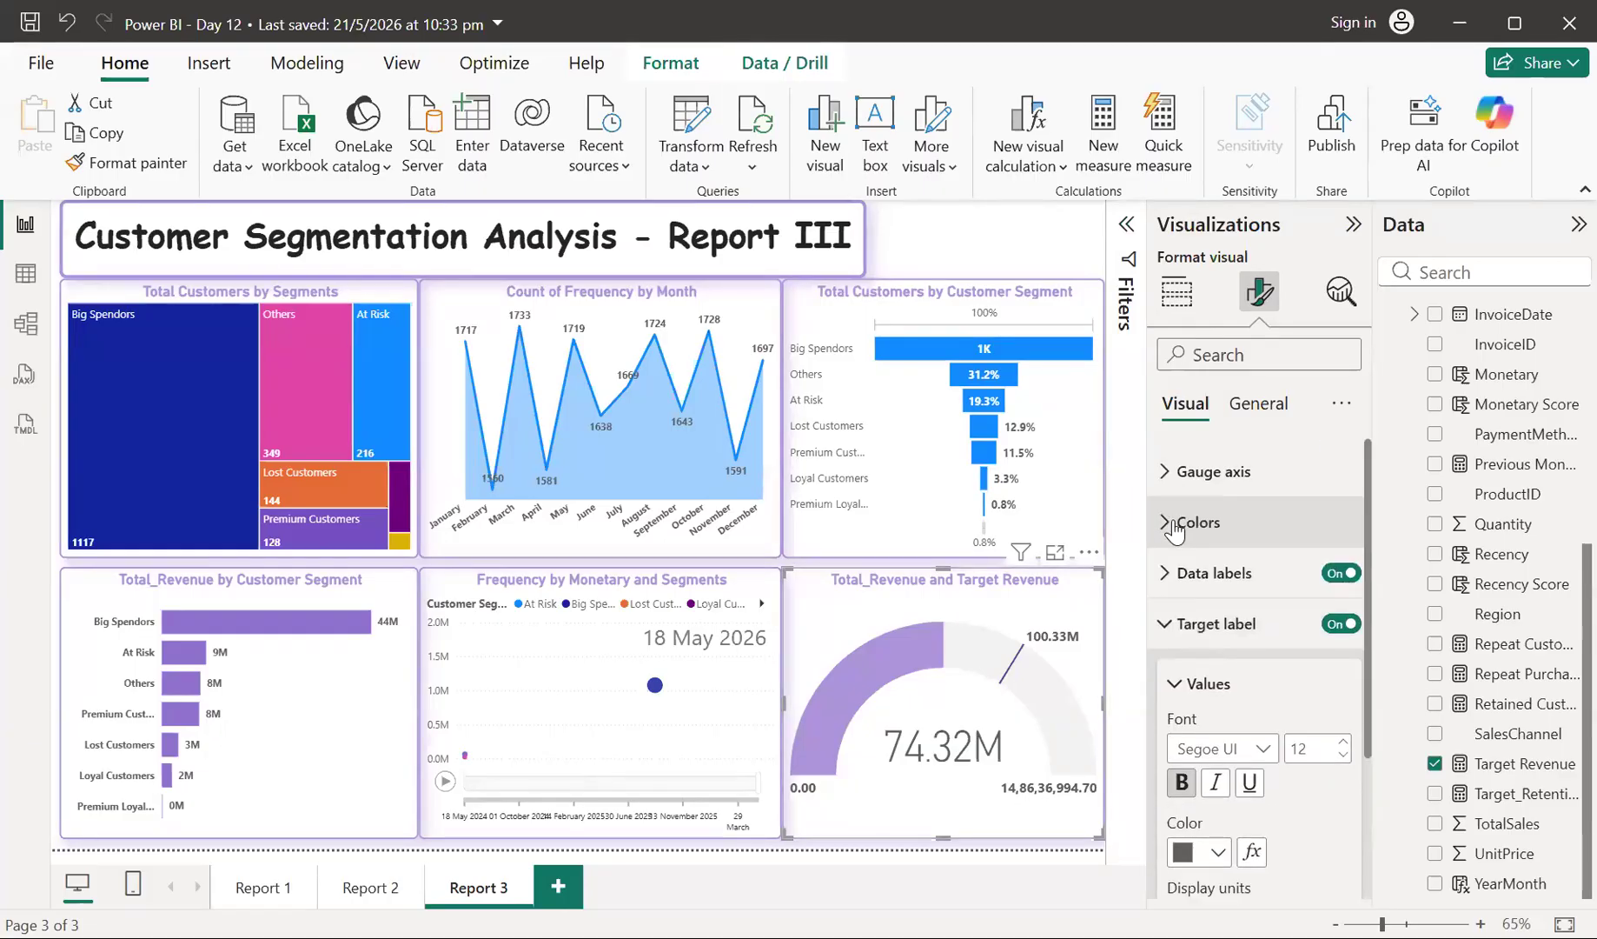
{"action": "scroll", "coordinate": [1176, 508], "scroll_direction": "down", "scroll_amount": 1}
{"action": "left_click", "coordinate": [1180, 475]}
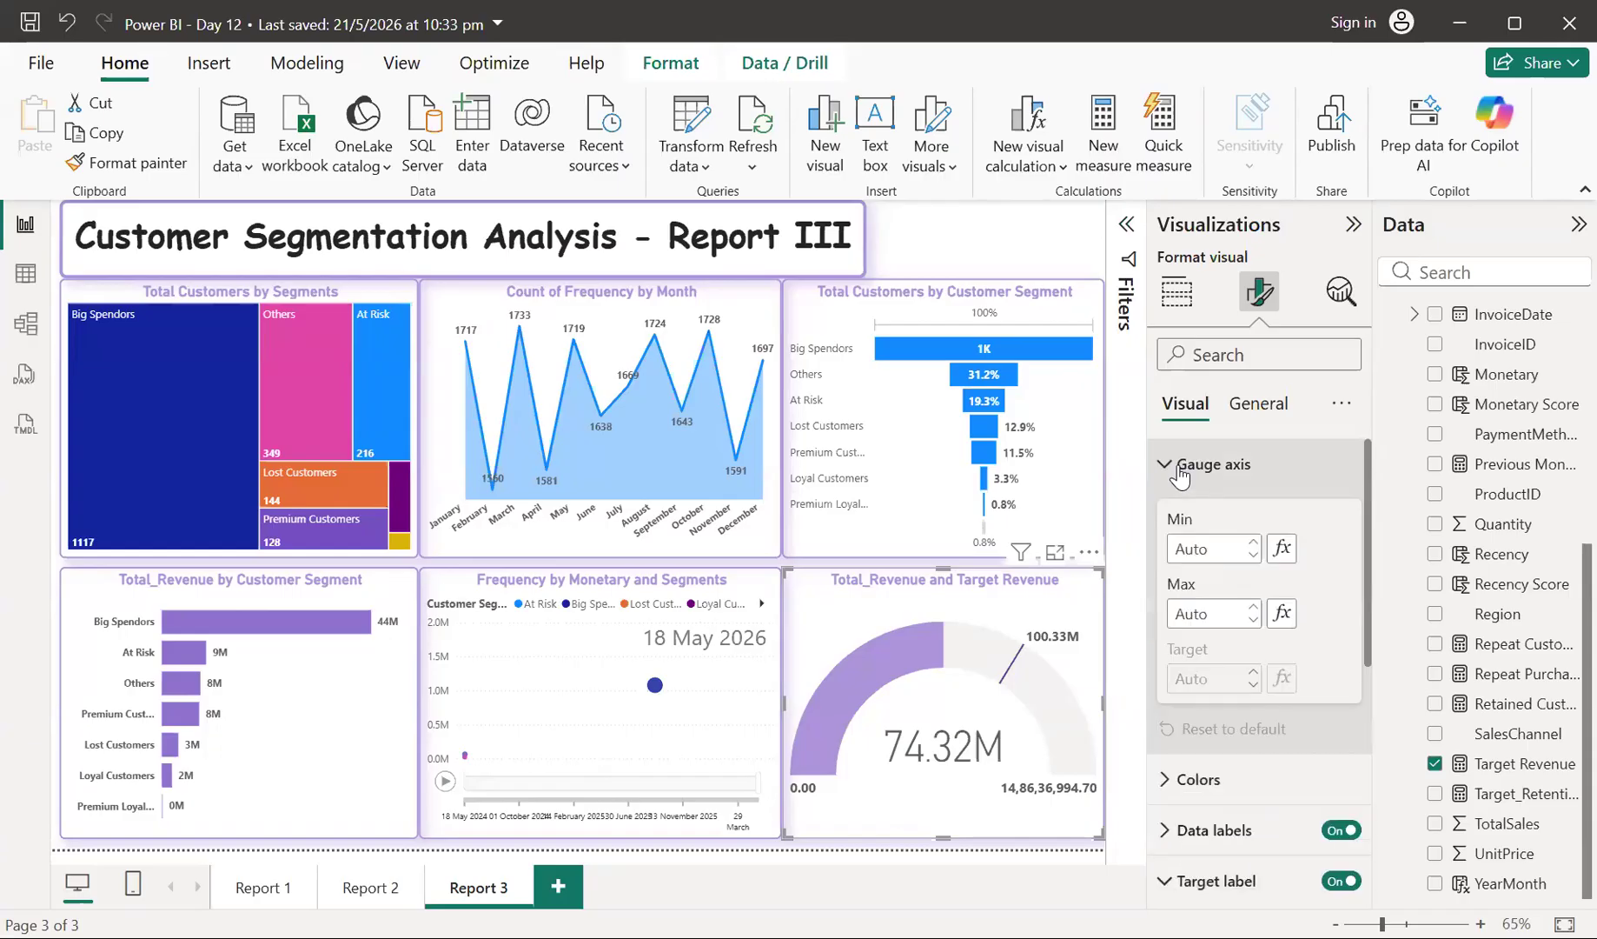
{"action": "left_click", "coordinate": [1223, 553]}
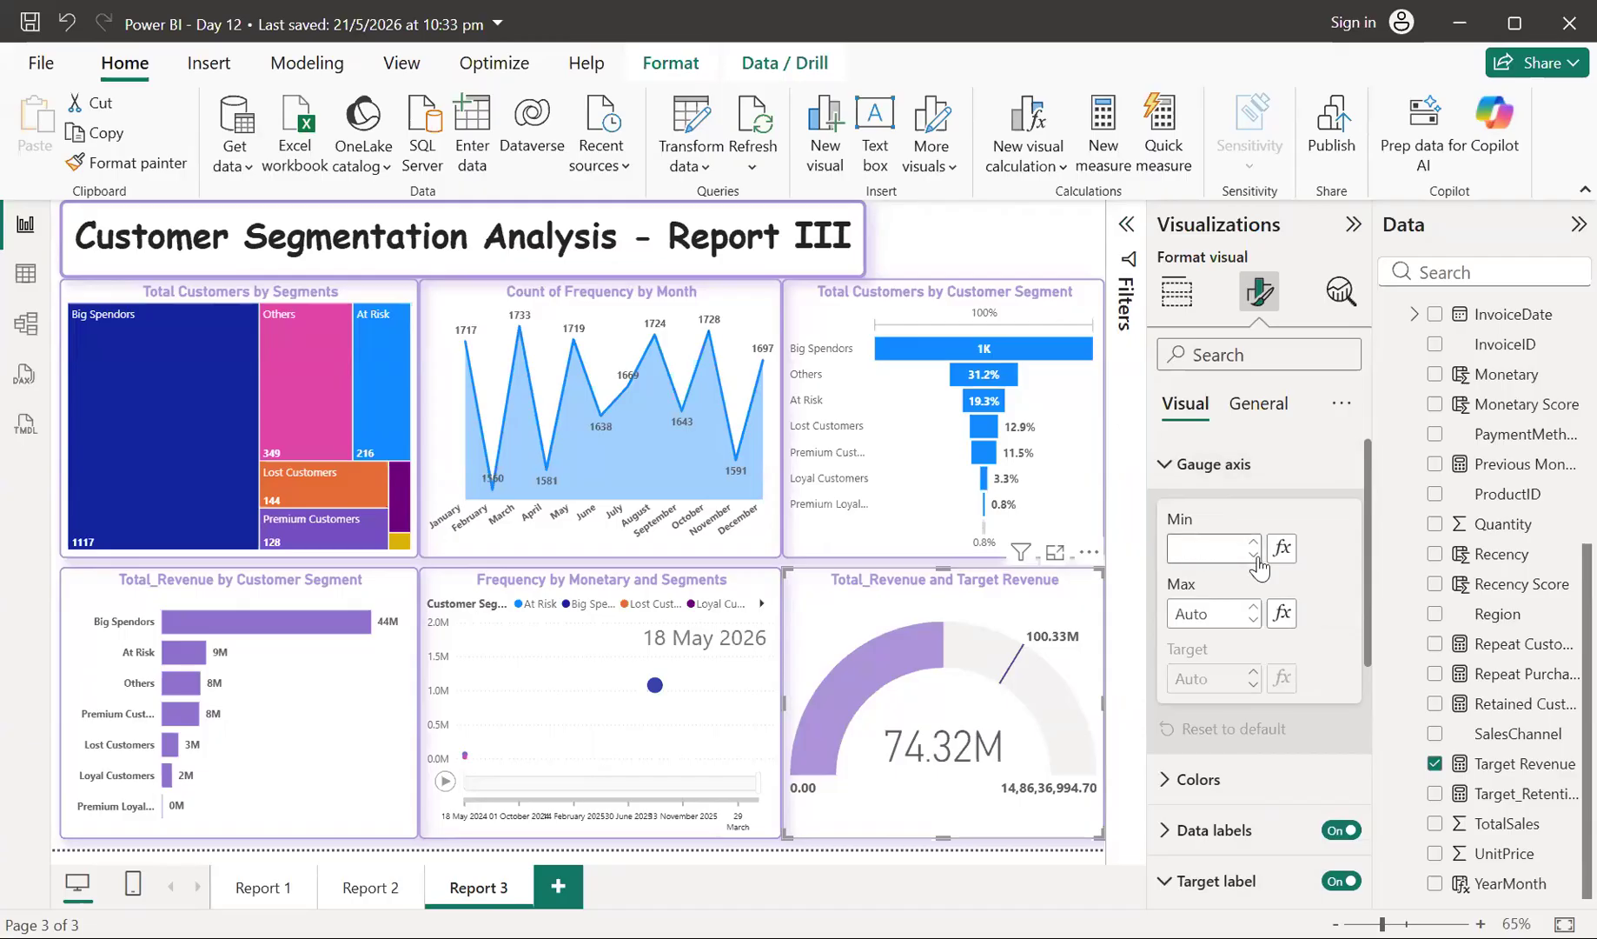
{"action": "left_click", "coordinate": [1337, 572]}
{"action": "left_click", "coordinate": [1252, 620]}
{"action": "left_click", "coordinate": [1252, 608]}
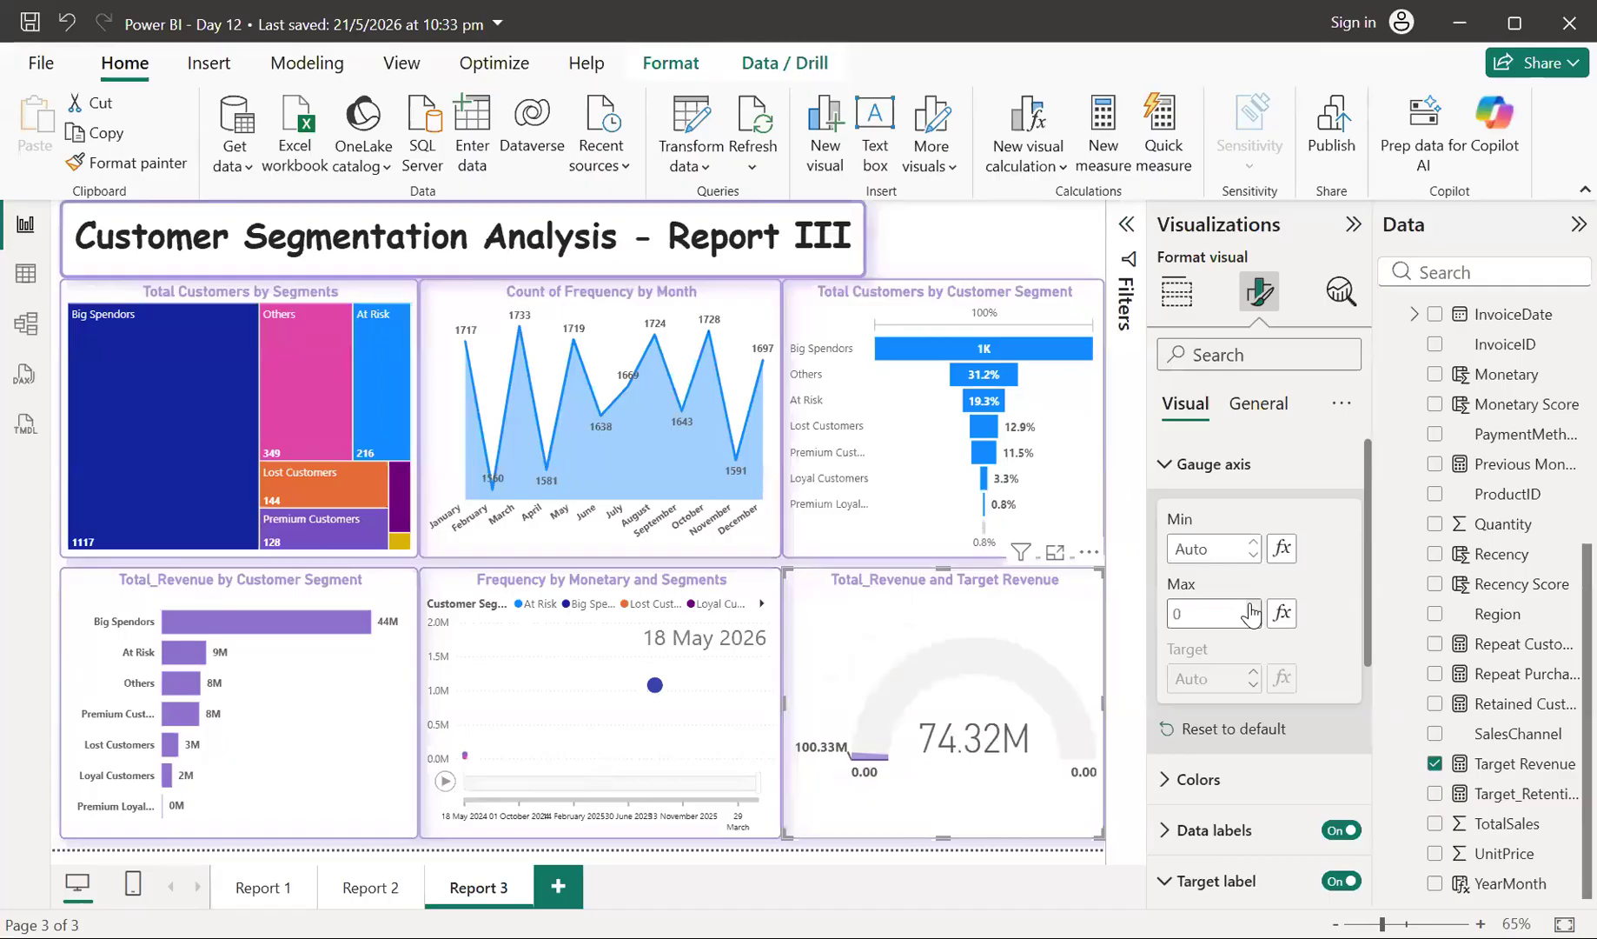
{"action": "left_click", "coordinate": [1252, 608]}
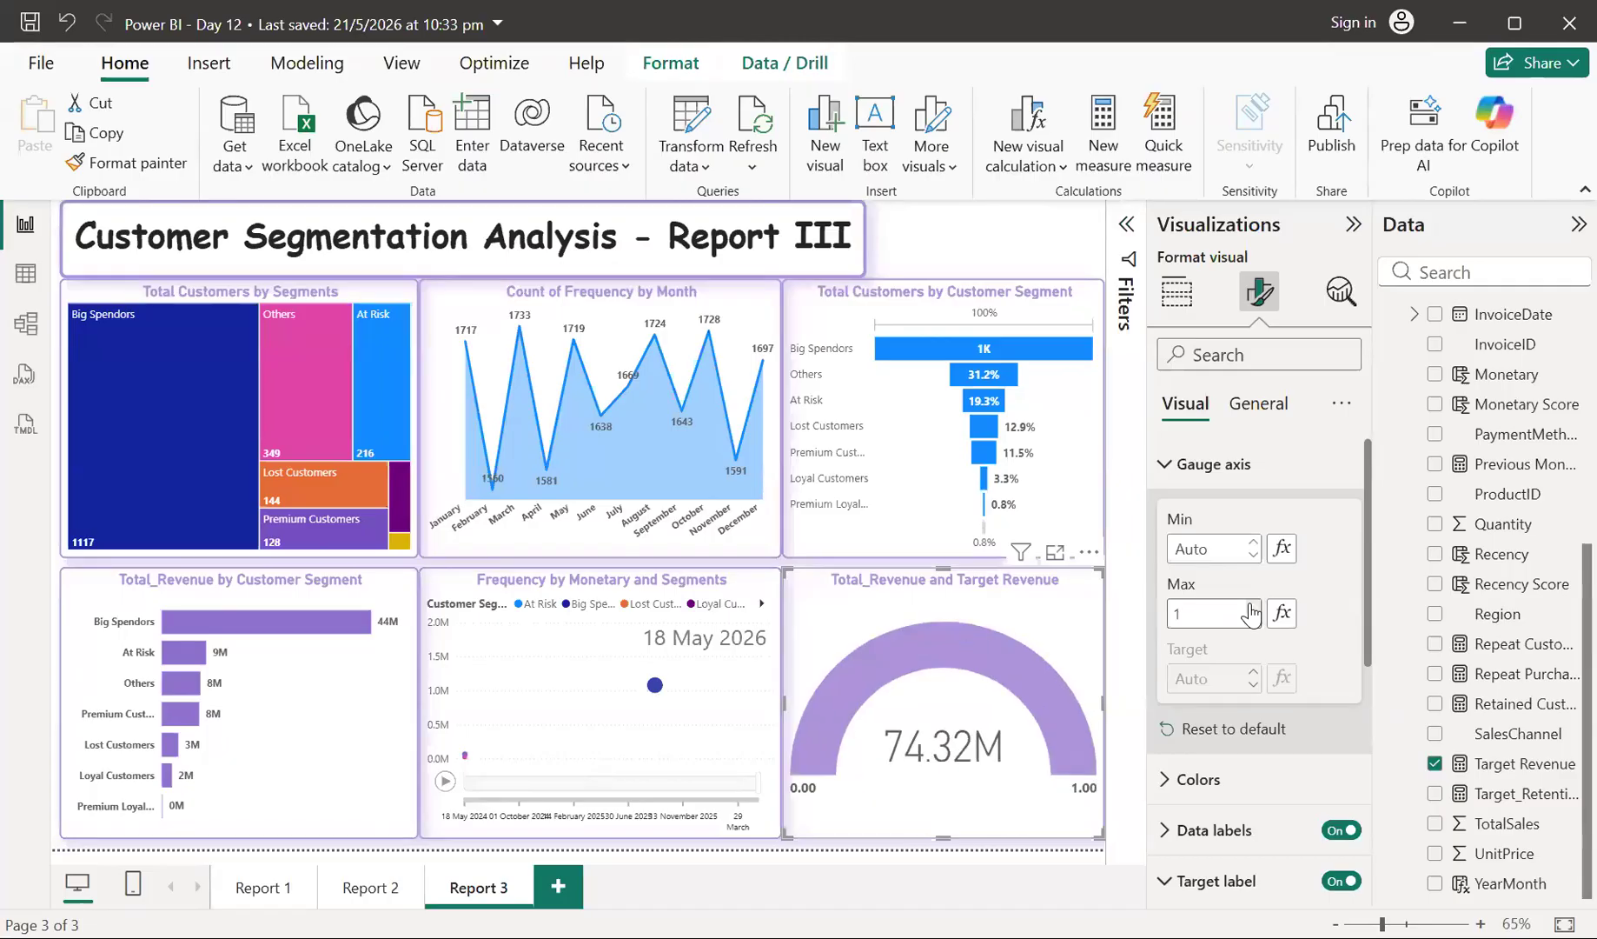
{"action": "left_click", "coordinate": [1251, 607]}
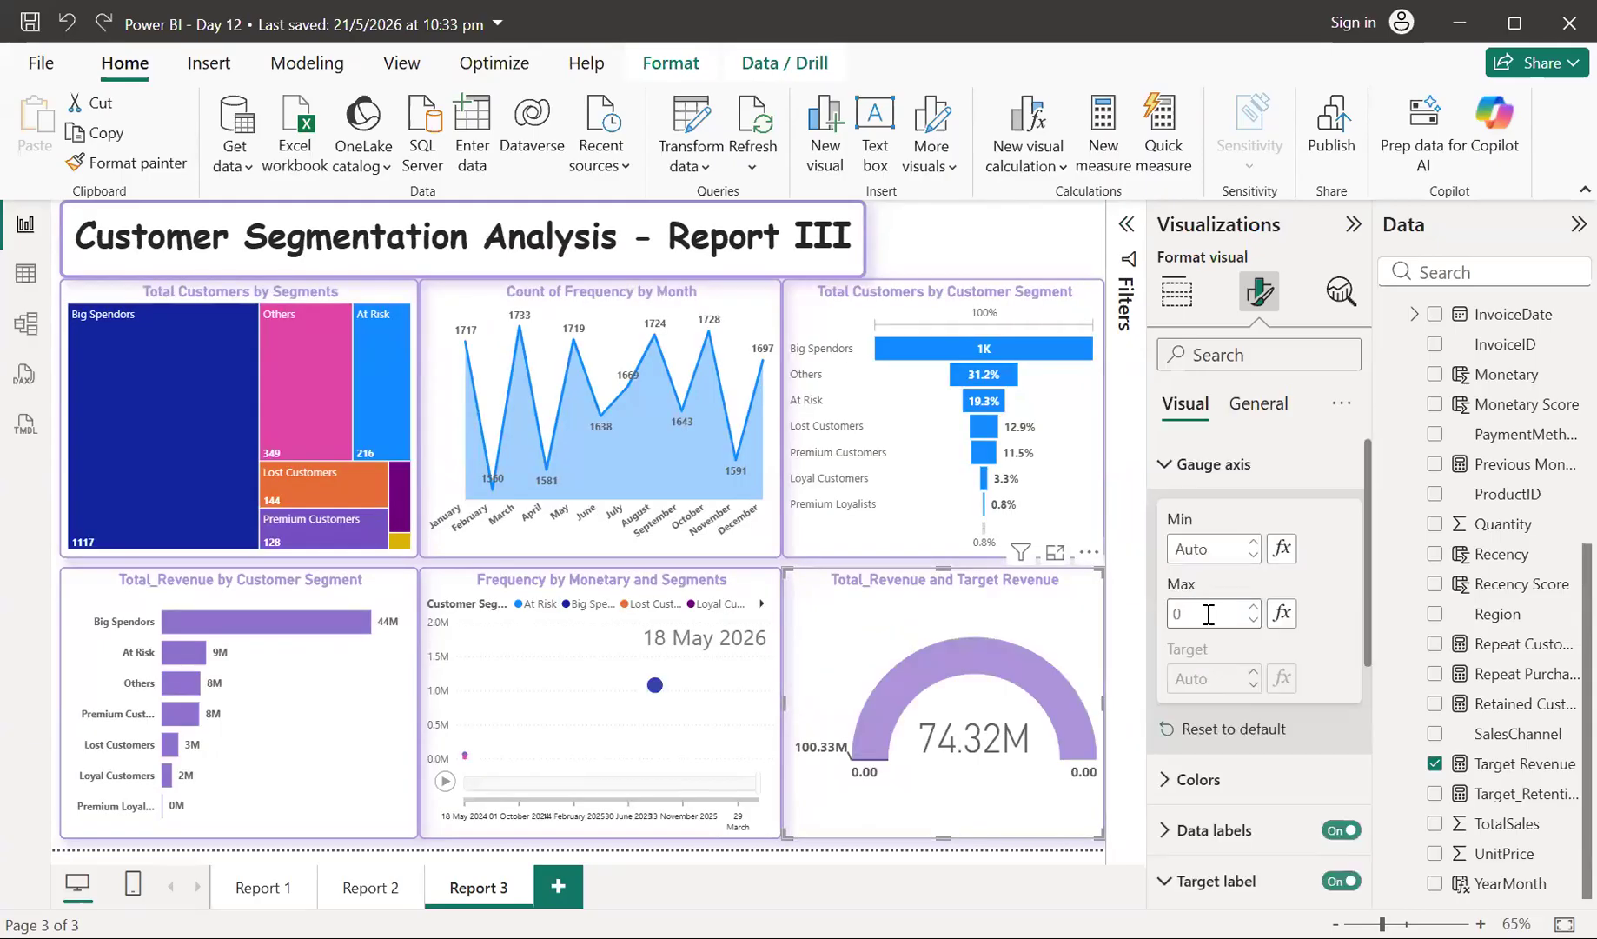
{"action": "double_click", "coordinate": [1208, 608]}
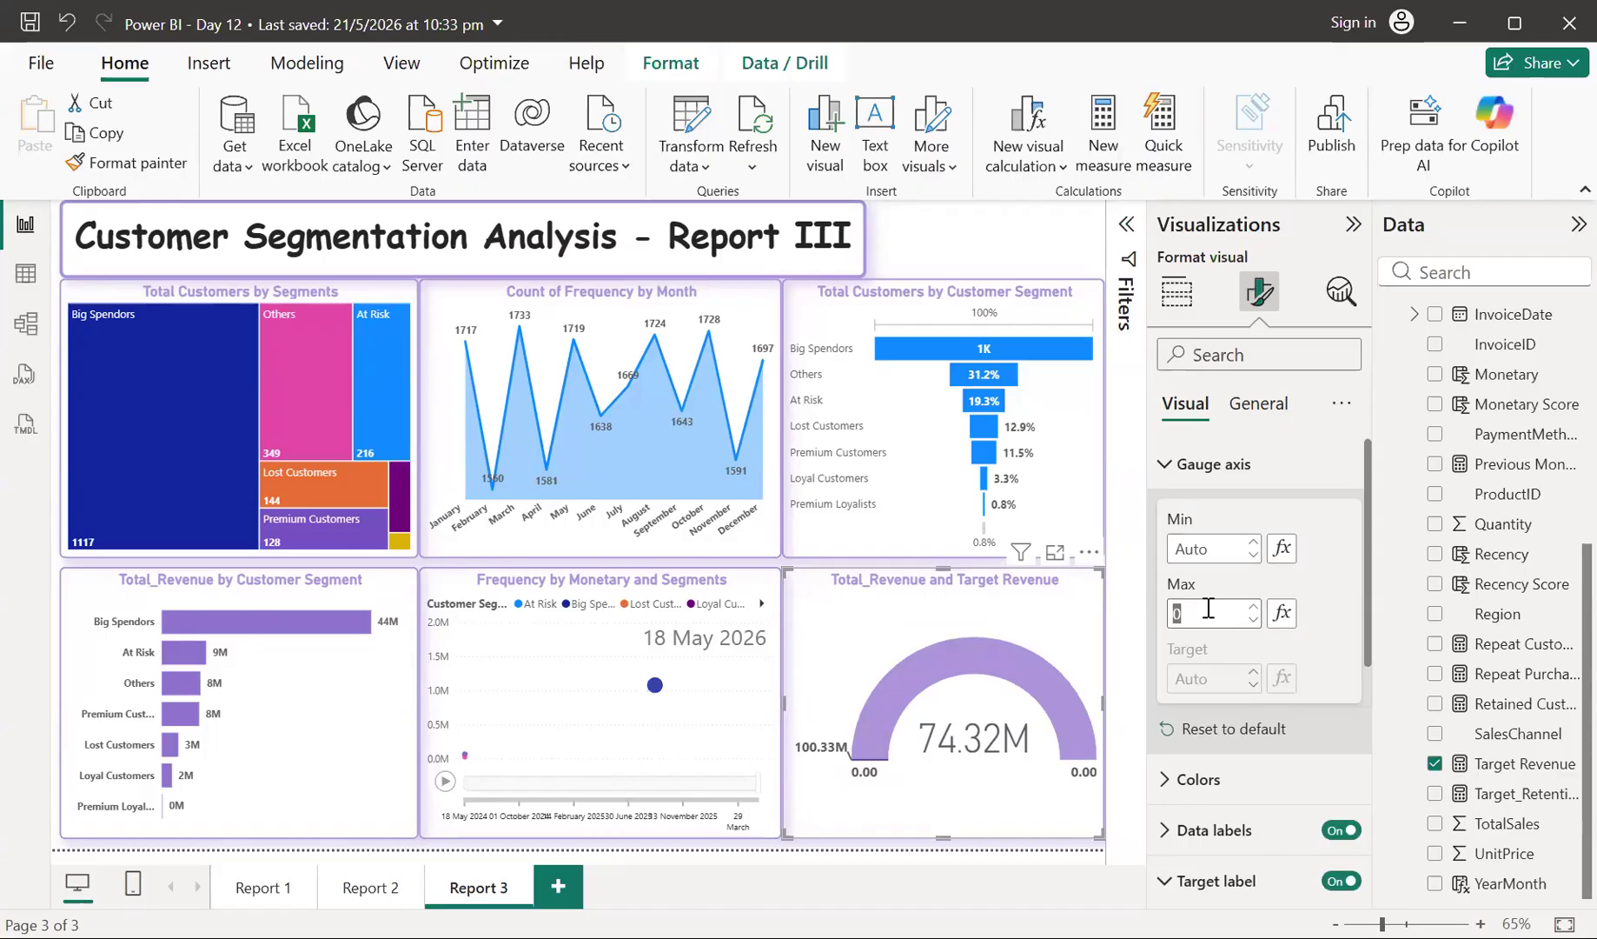
{"action": "key", "text": "BackSpace"}
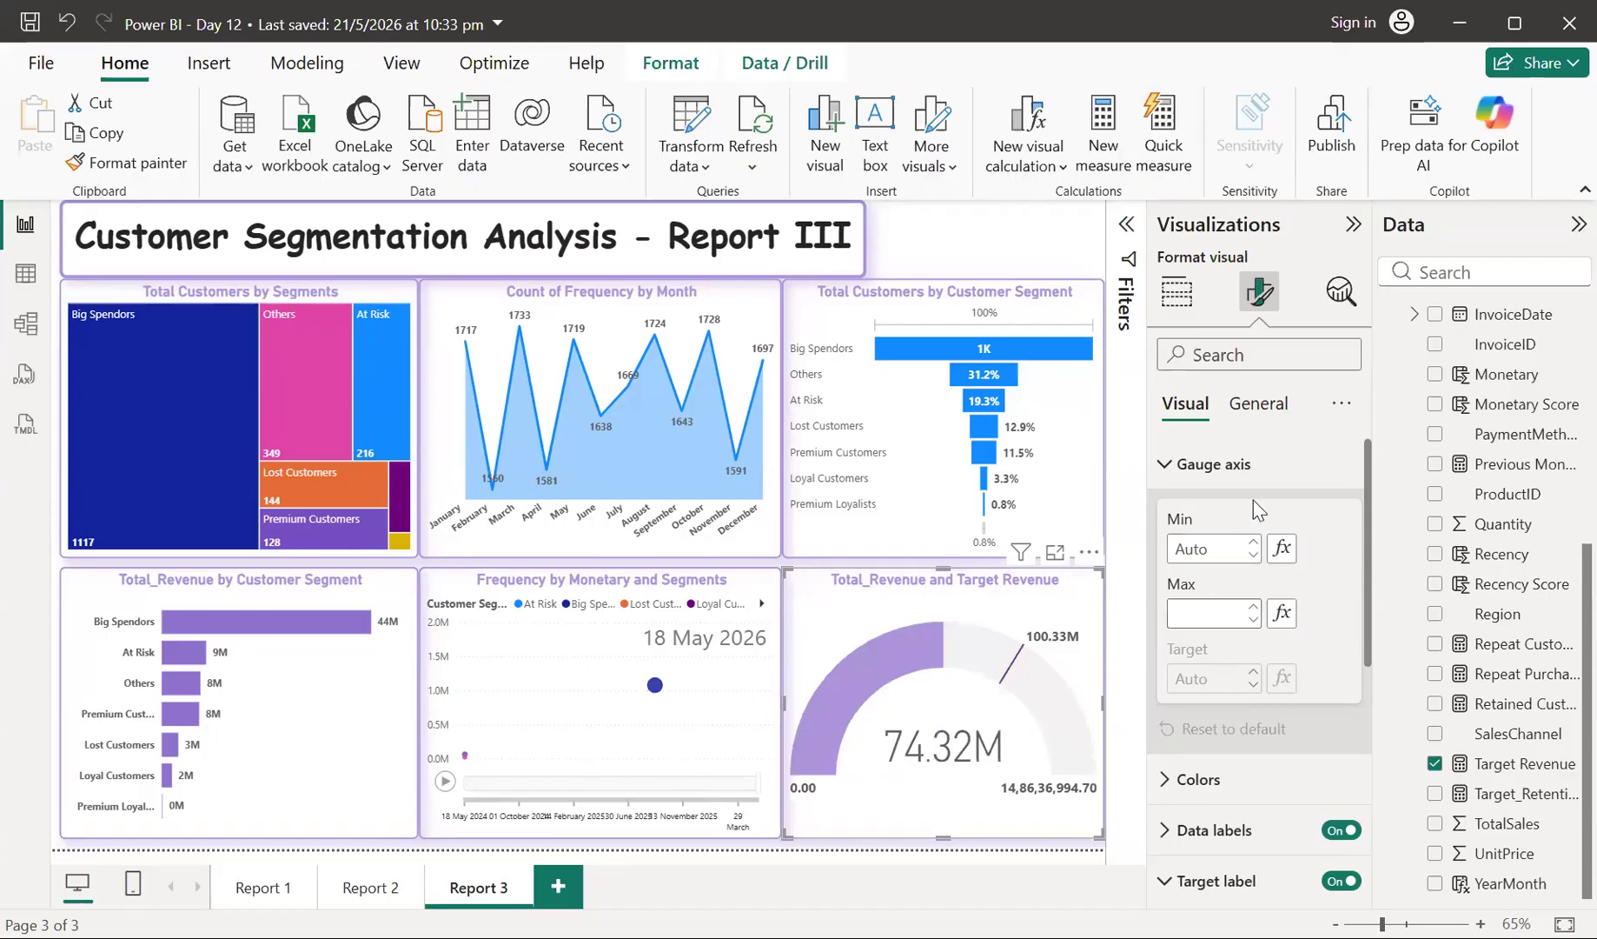
{"action": "left_click", "coordinate": [1285, 478]}
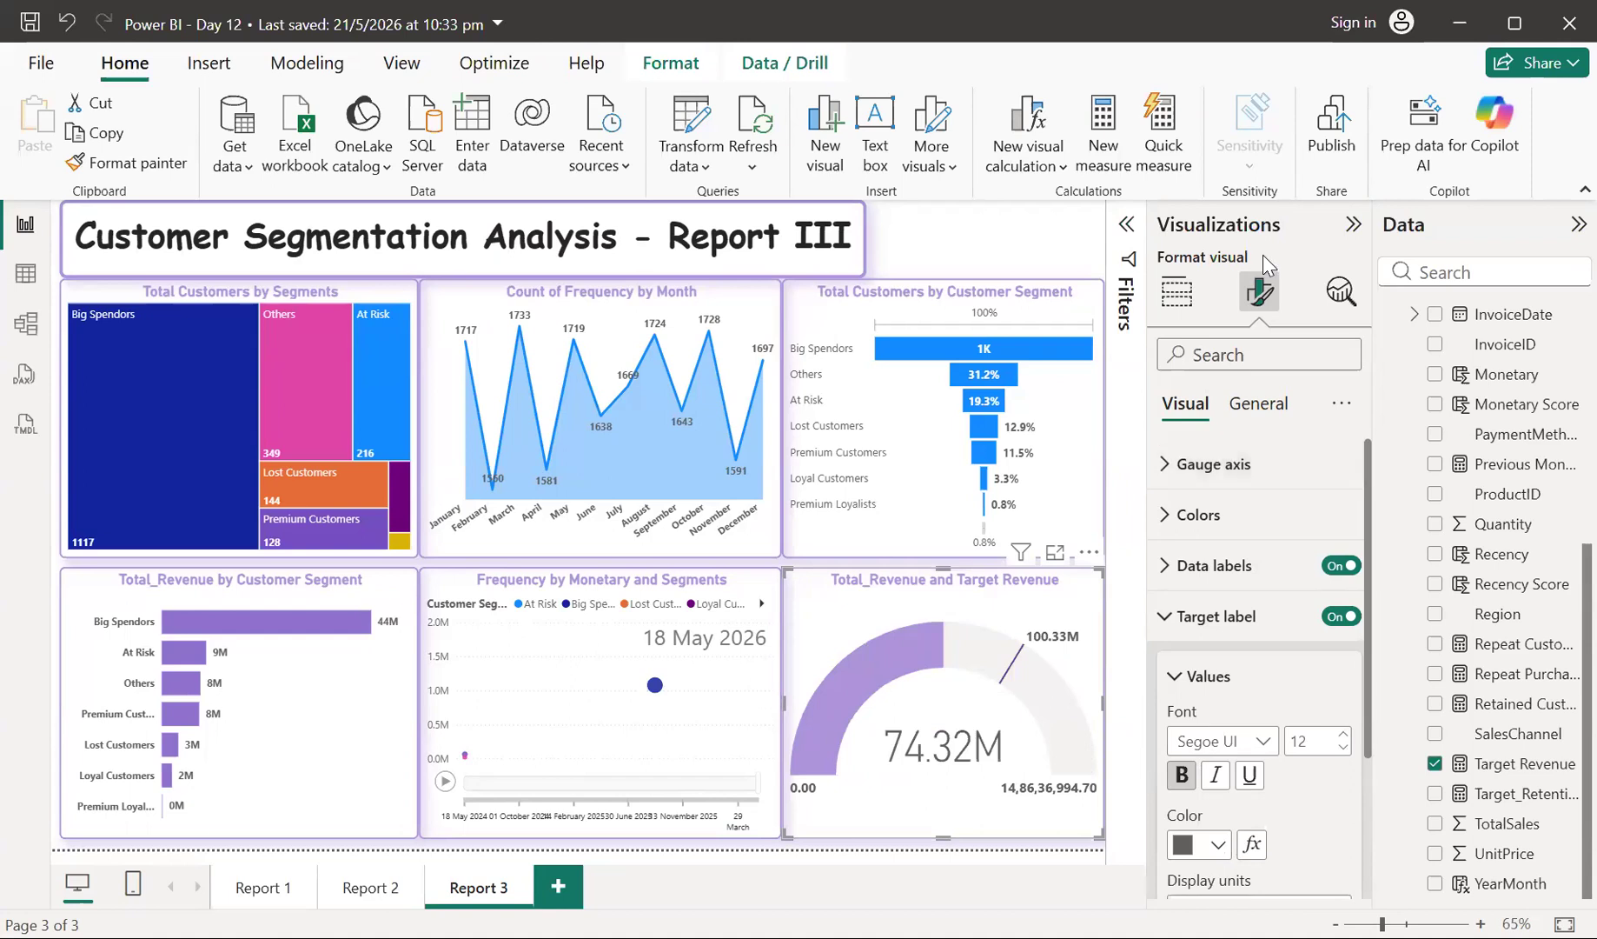
- List the Customers table's fields and view the Total Customers by Customer Segment funnel enlarged in focus mode
{"action": "left_click", "coordinate": [1175, 299]}
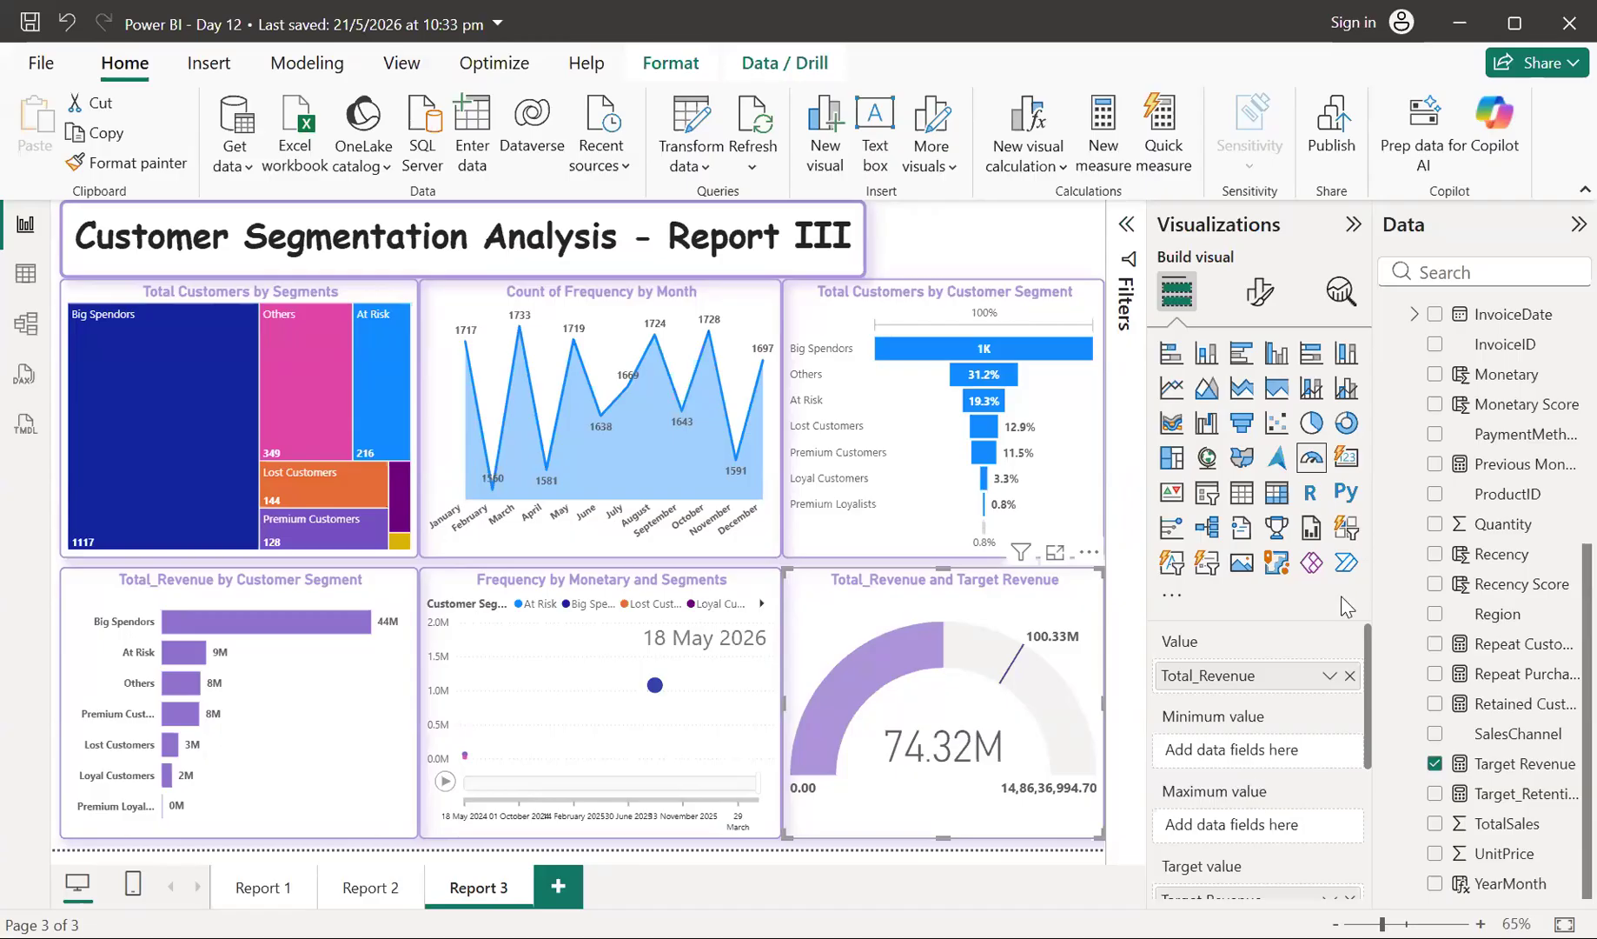
{"action": "left_click", "coordinate": [1417, 316]}
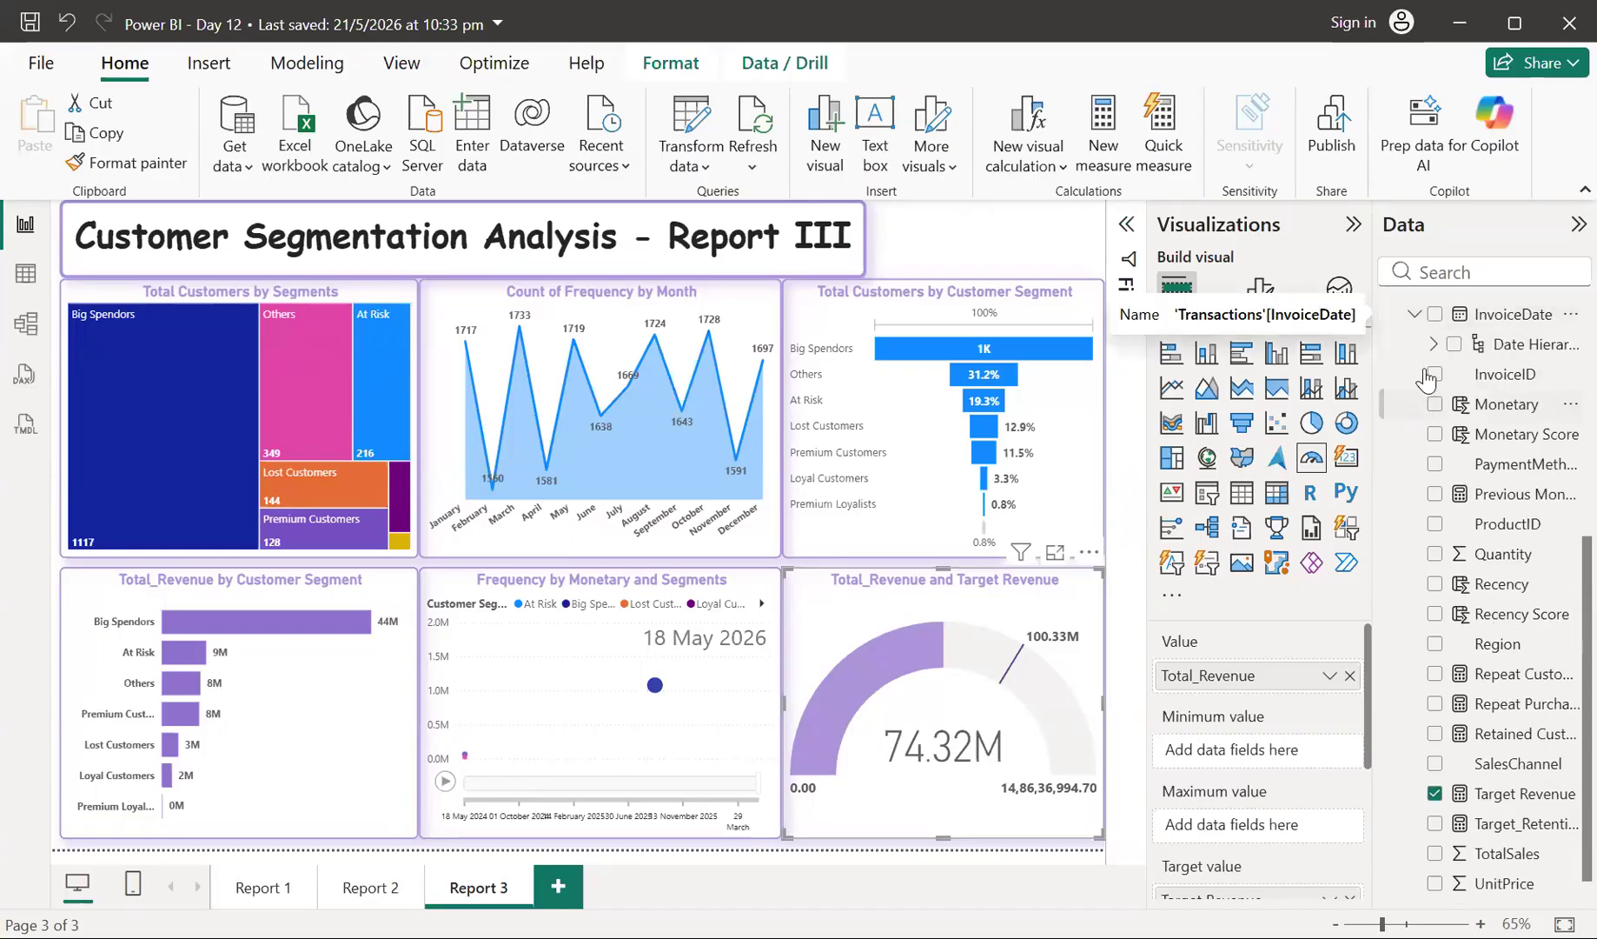
{"action": "left_click", "coordinate": [1415, 318]}
{"action": "scroll", "coordinate": [1412, 339], "scroll_direction": "up", "scroll_amount": 5}
{"action": "left_click", "coordinate": [1399, 405]}
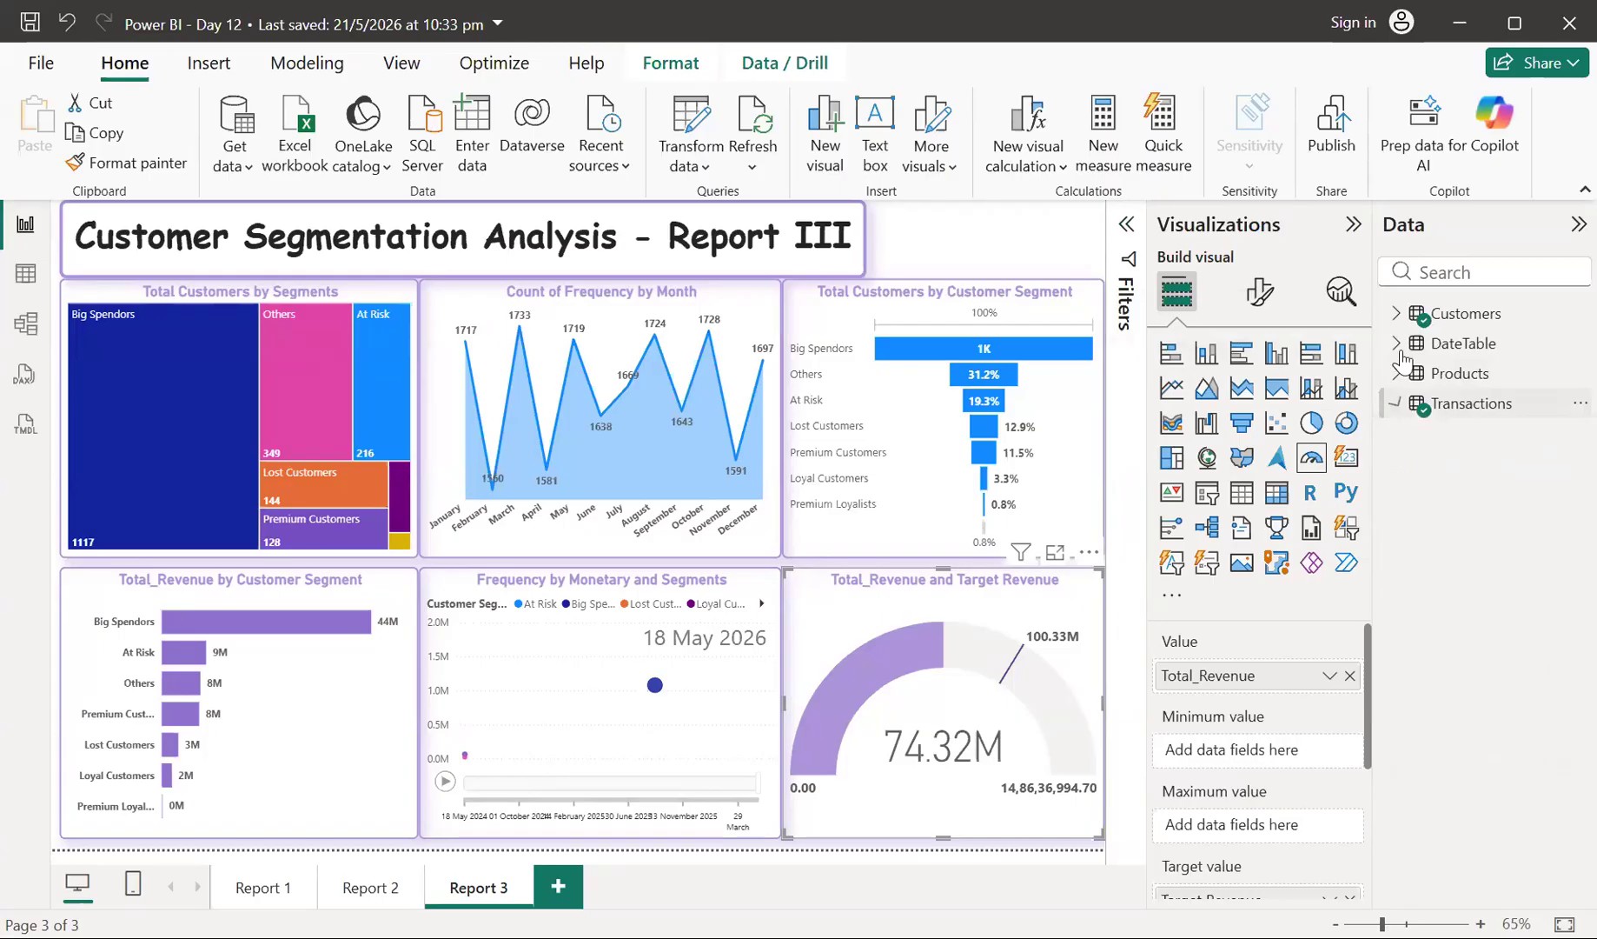
{"action": "left_click", "coordinate": [1403, 316]}
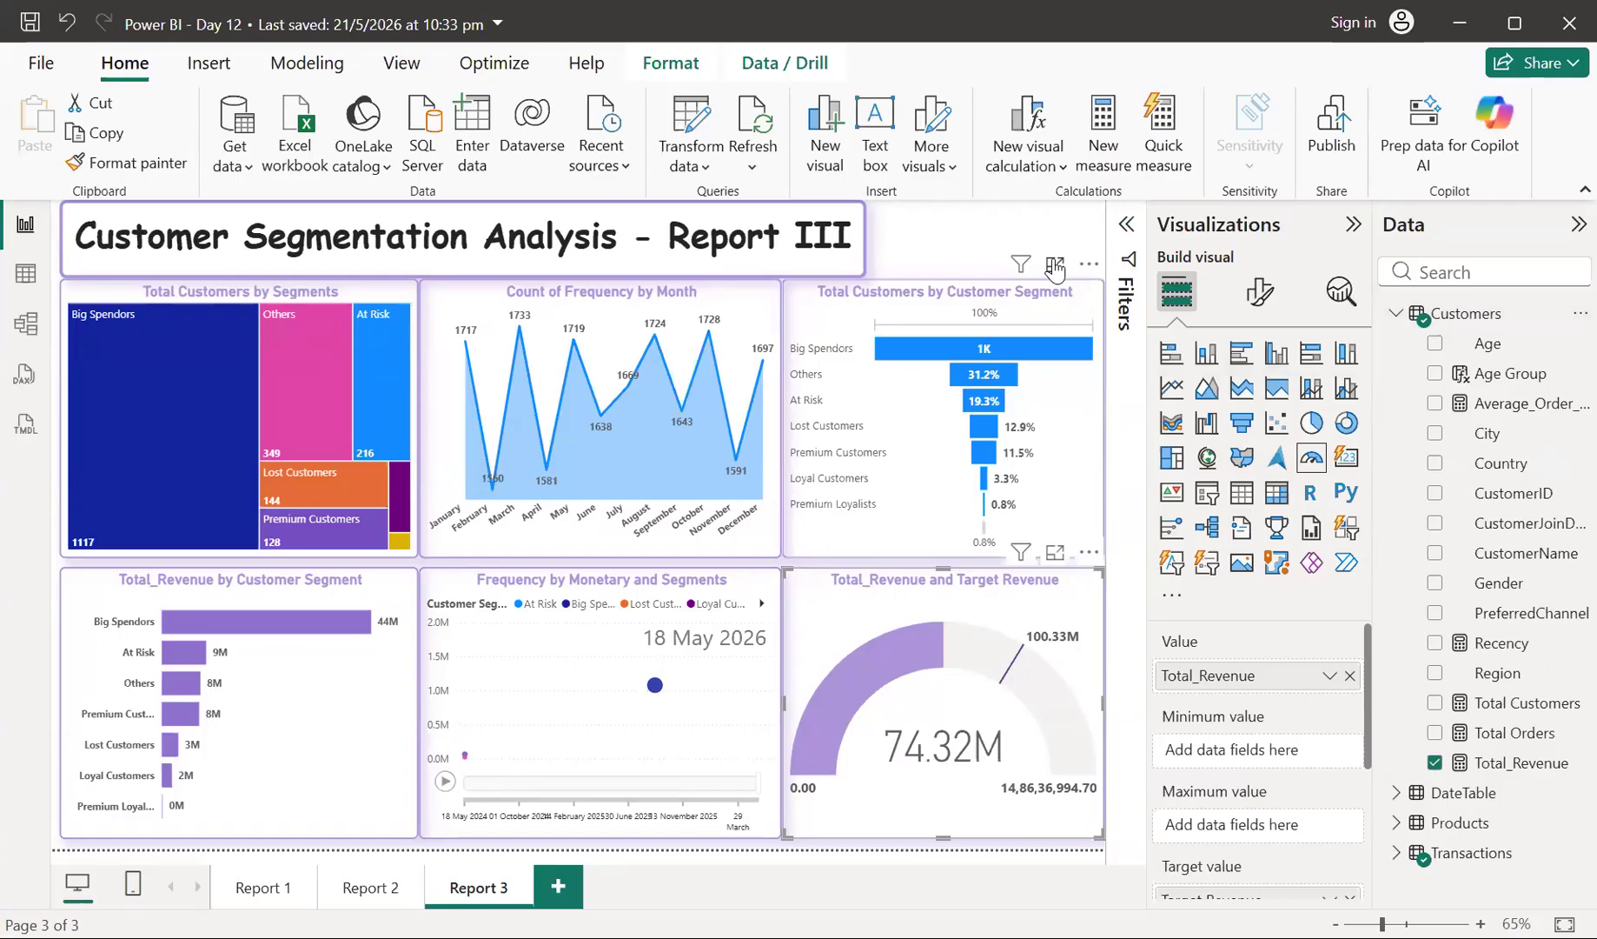
{"action": "left_click", "coordinate": [1055, 265]}
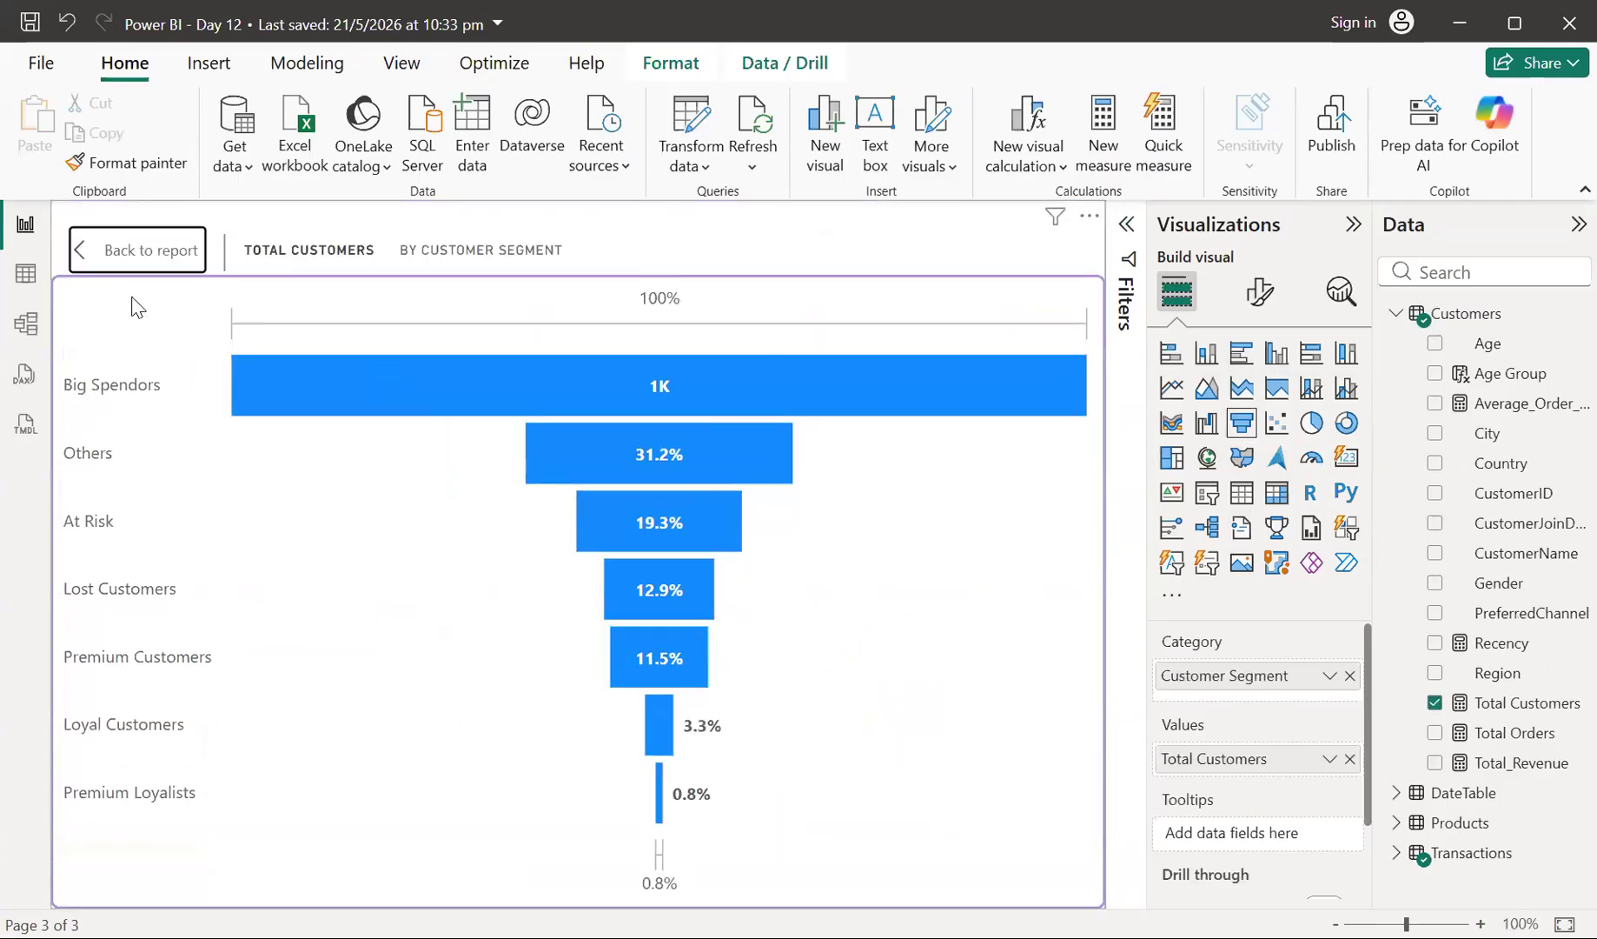
{"action": "left_click", "coordinate": [113, 266]}
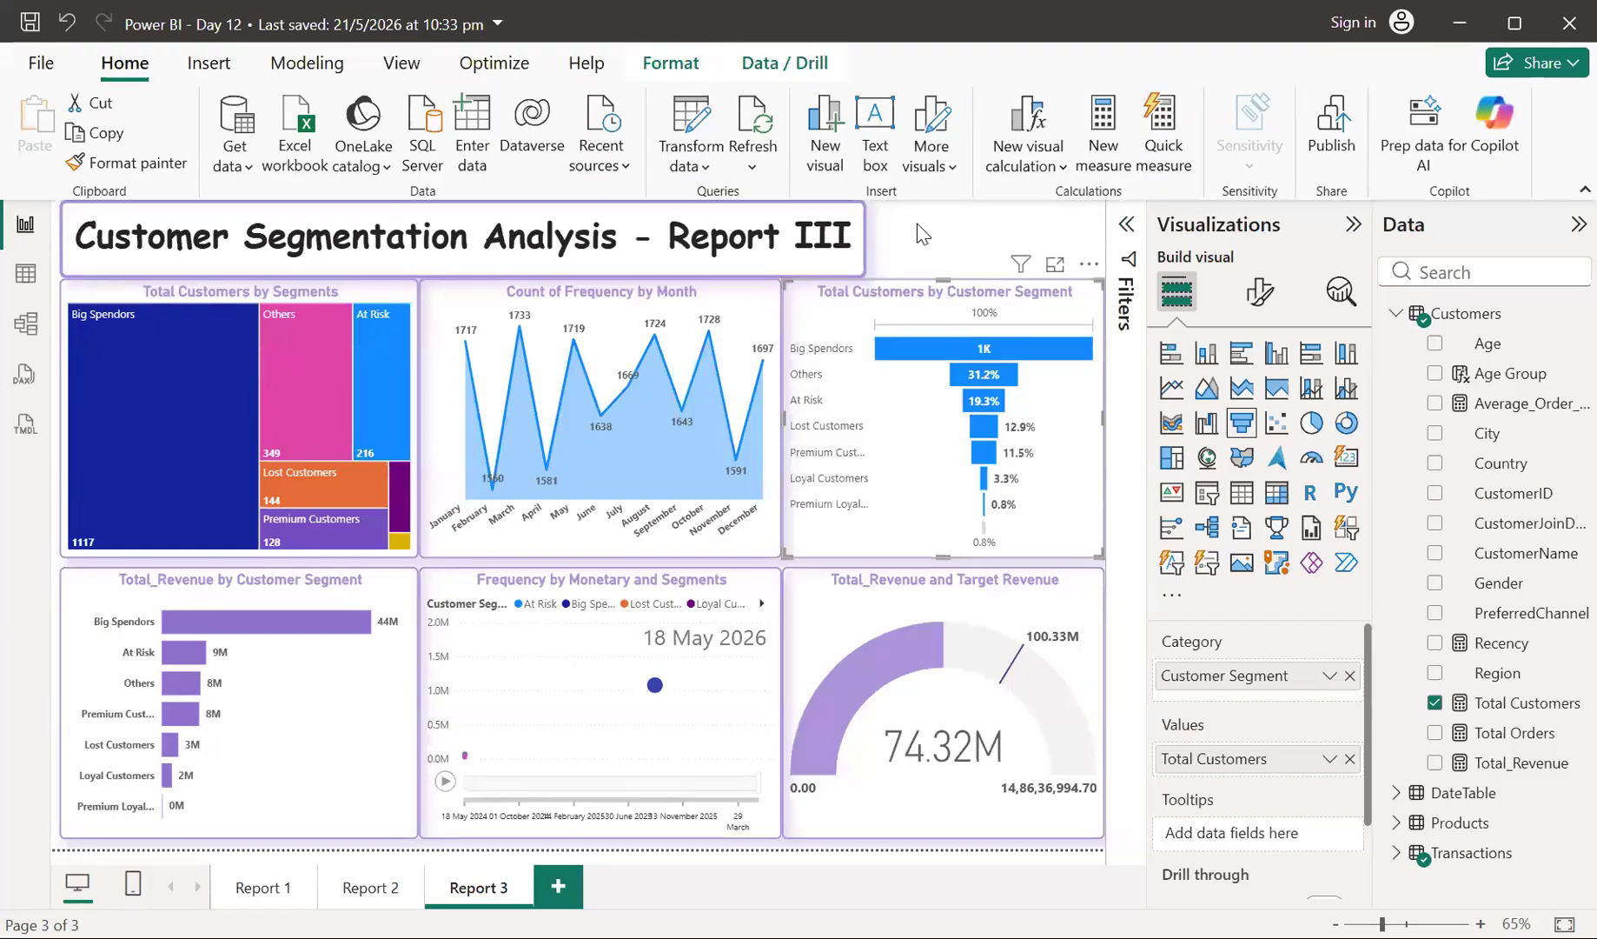
- Save the report file
{"action": "left_click", "coordinate": [28, 69]}
{"action": "left_click", "coordinate": [97, 238]}
{"action": "key", "text": "ctrl+s"}
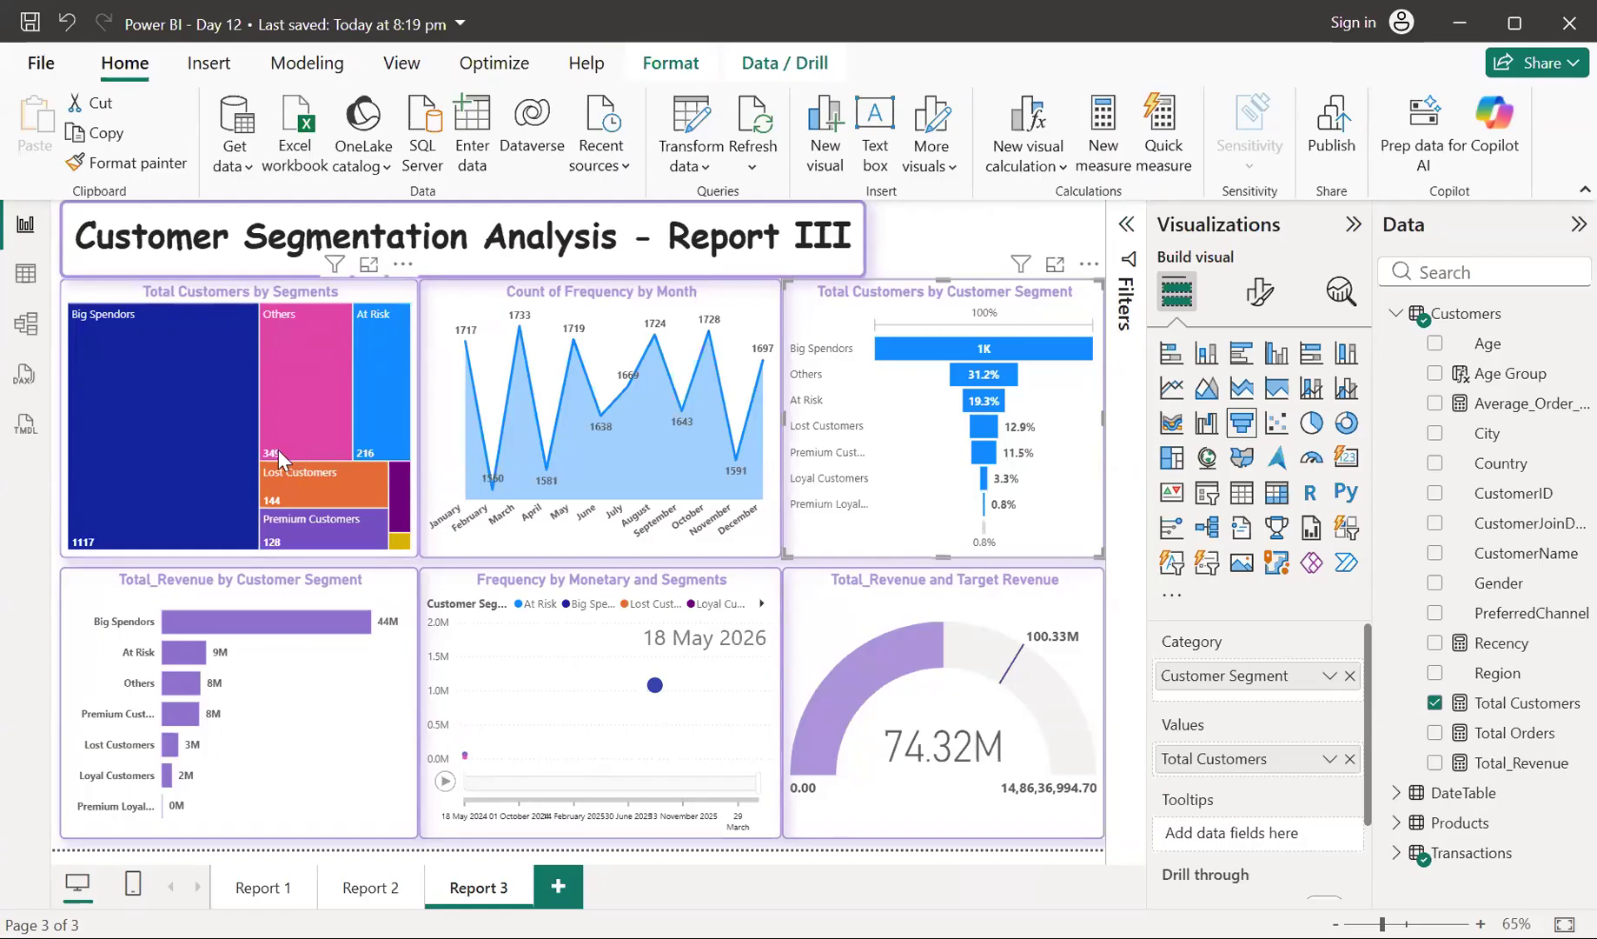
- Collapse the Customers table's field list and save the report again
{"action": "mouse_move", "coordinate": [278, 450]}
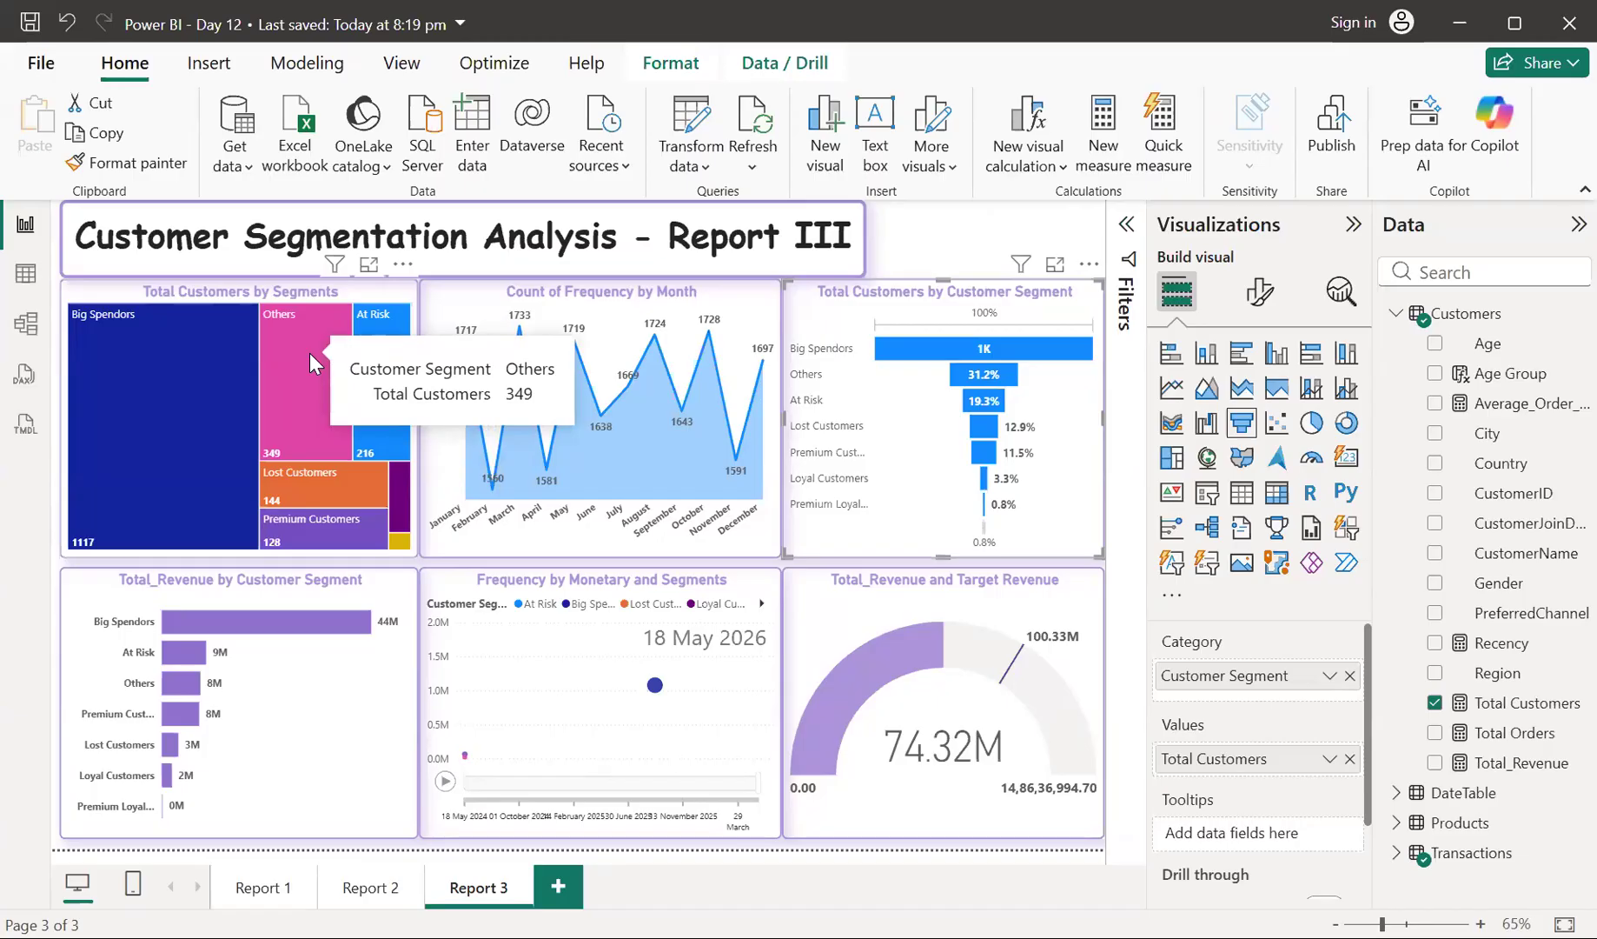
{"action": "mouse_move", "coordinate": [81, 329]}
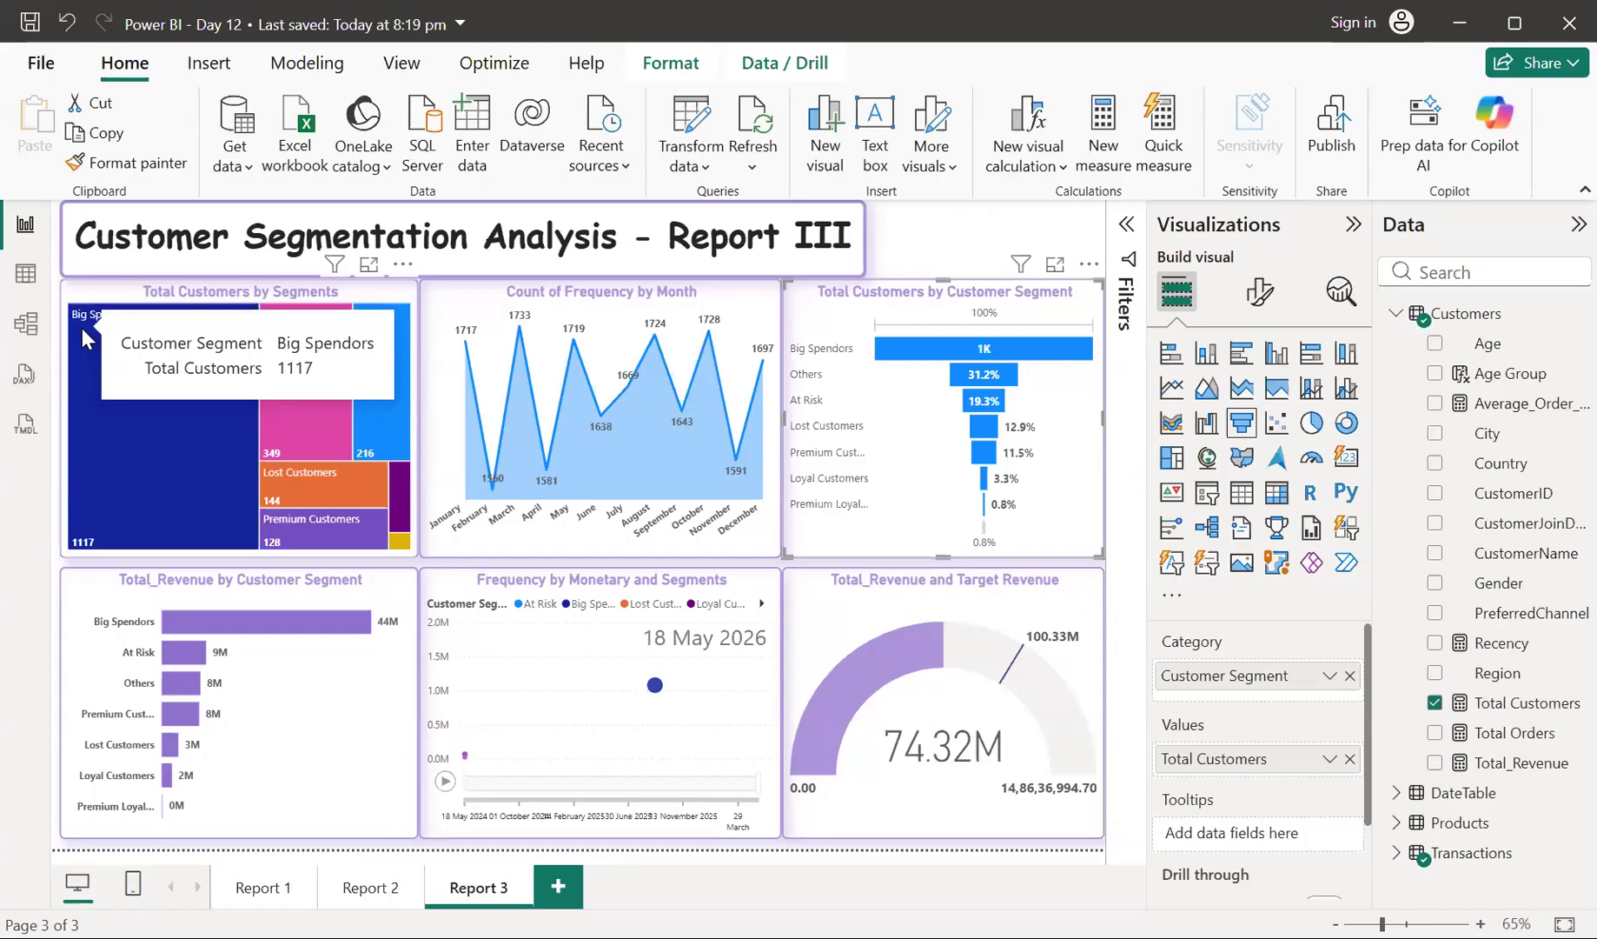
{"action": "left_click", "coordinate": [1396, 321]}
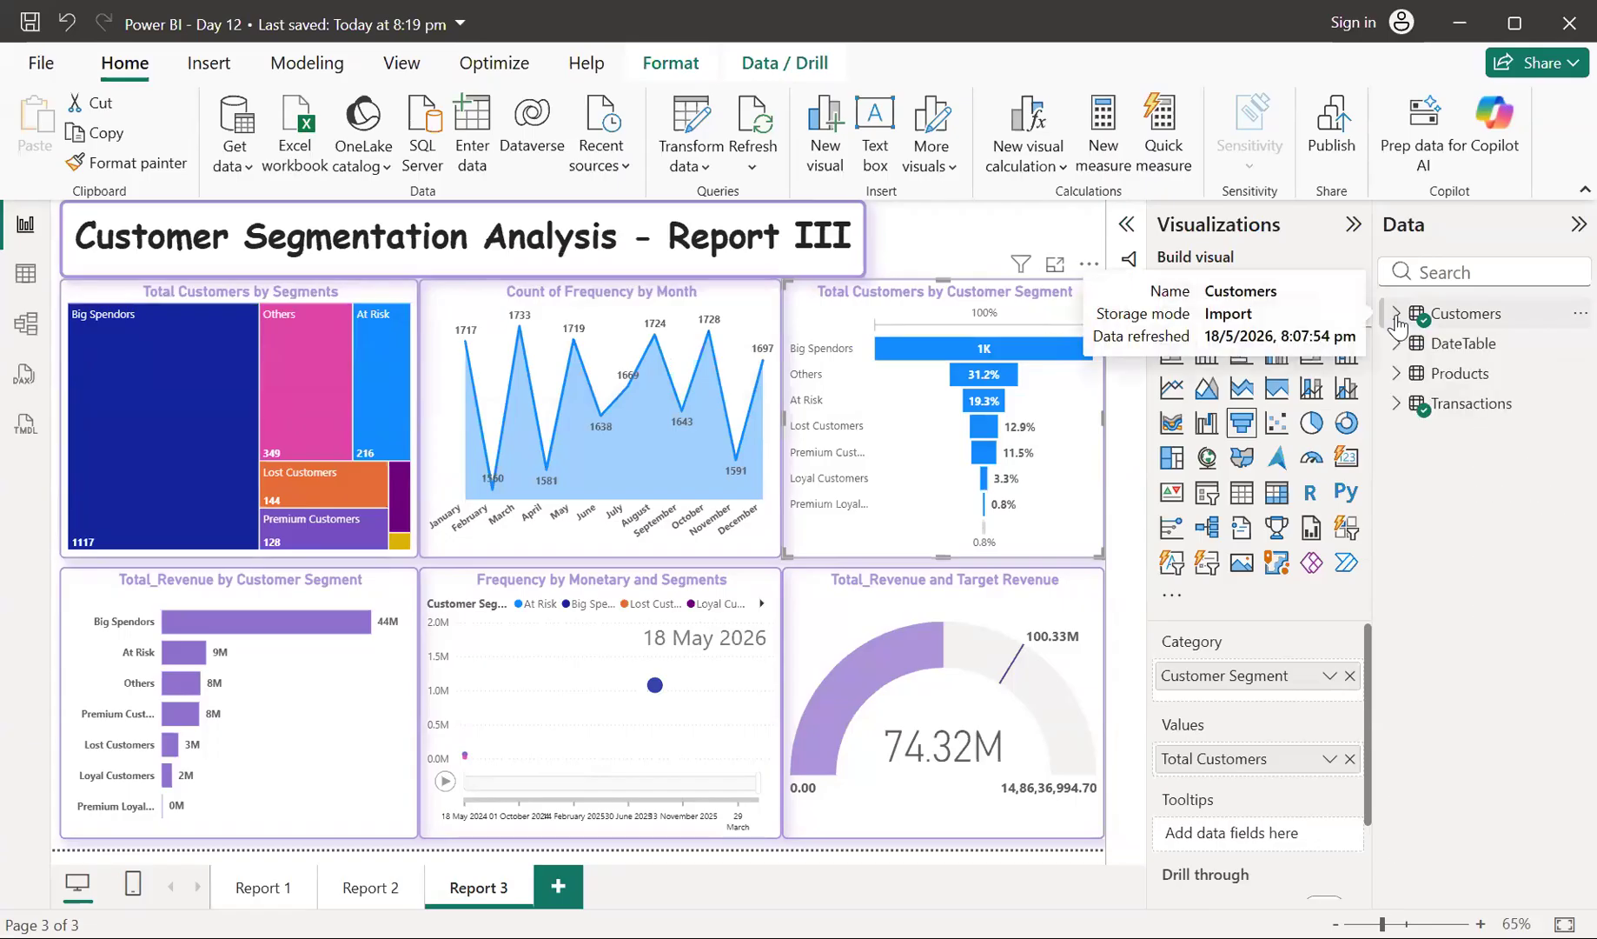
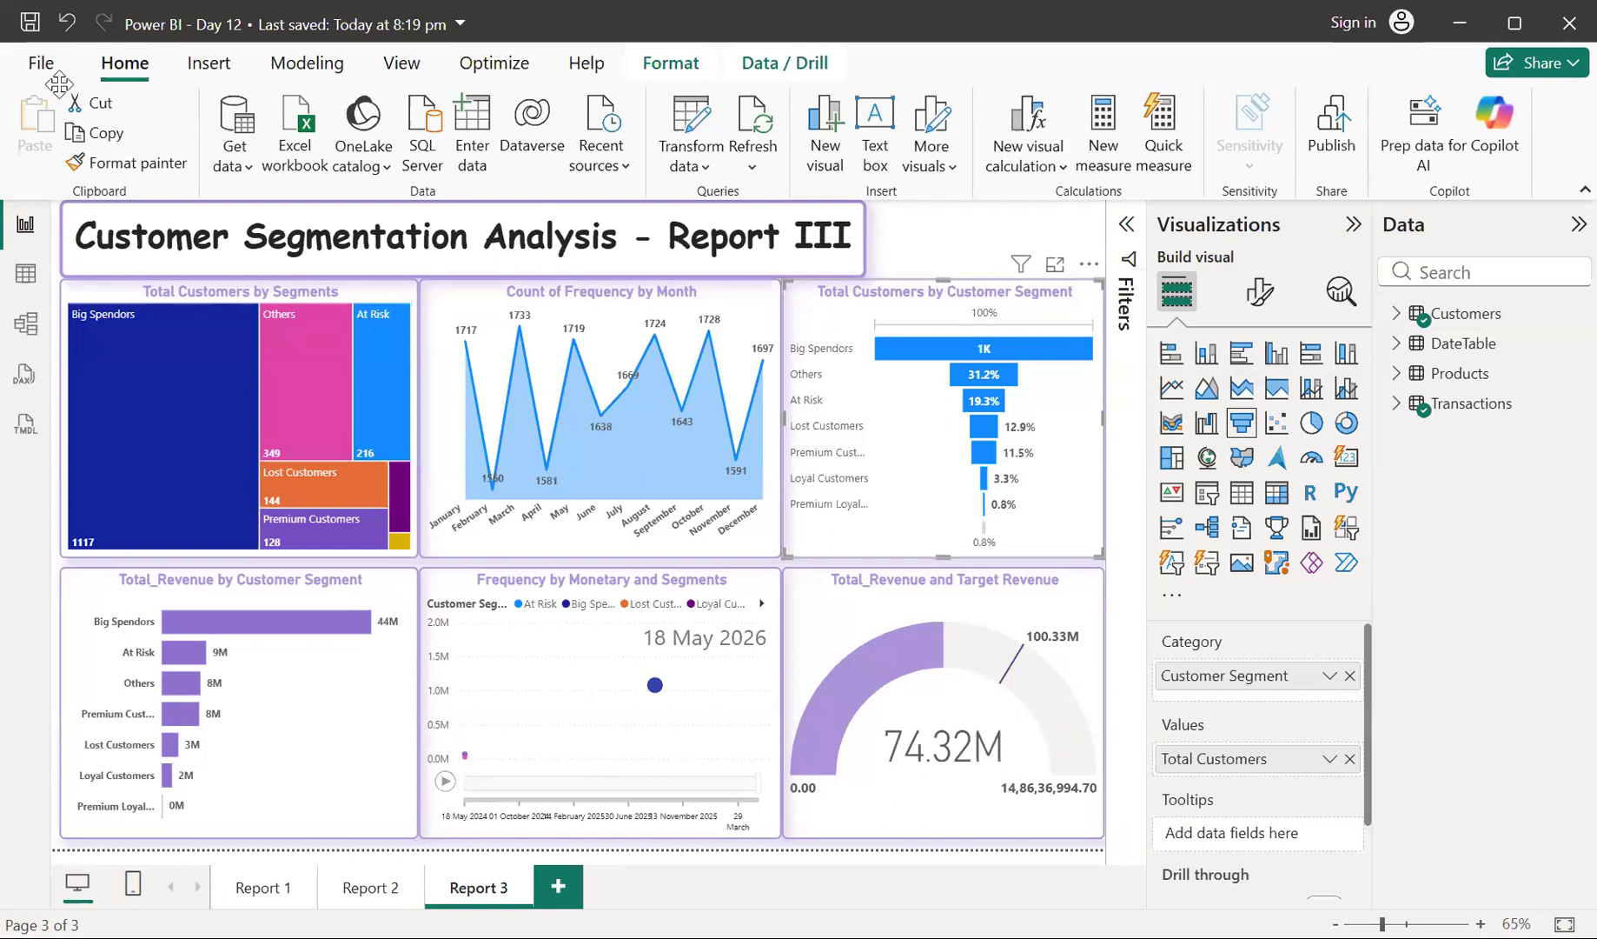
{"action": "left_click", "coordinate": [41, 64]}
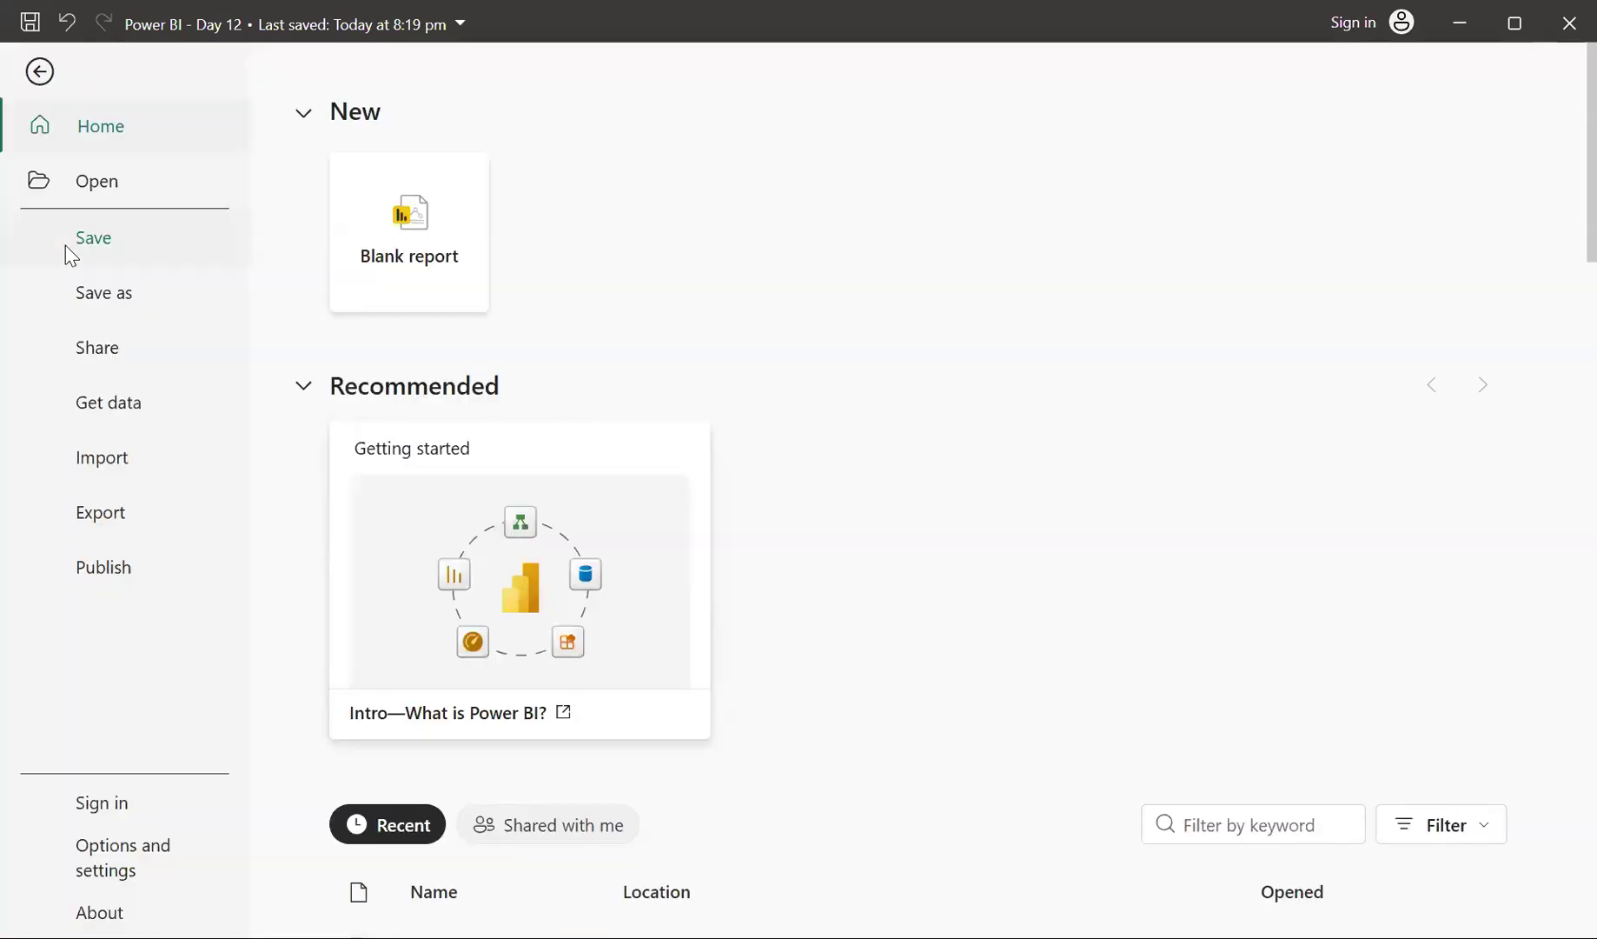
{"action": "left_click", "coordinate": [65, 244]}
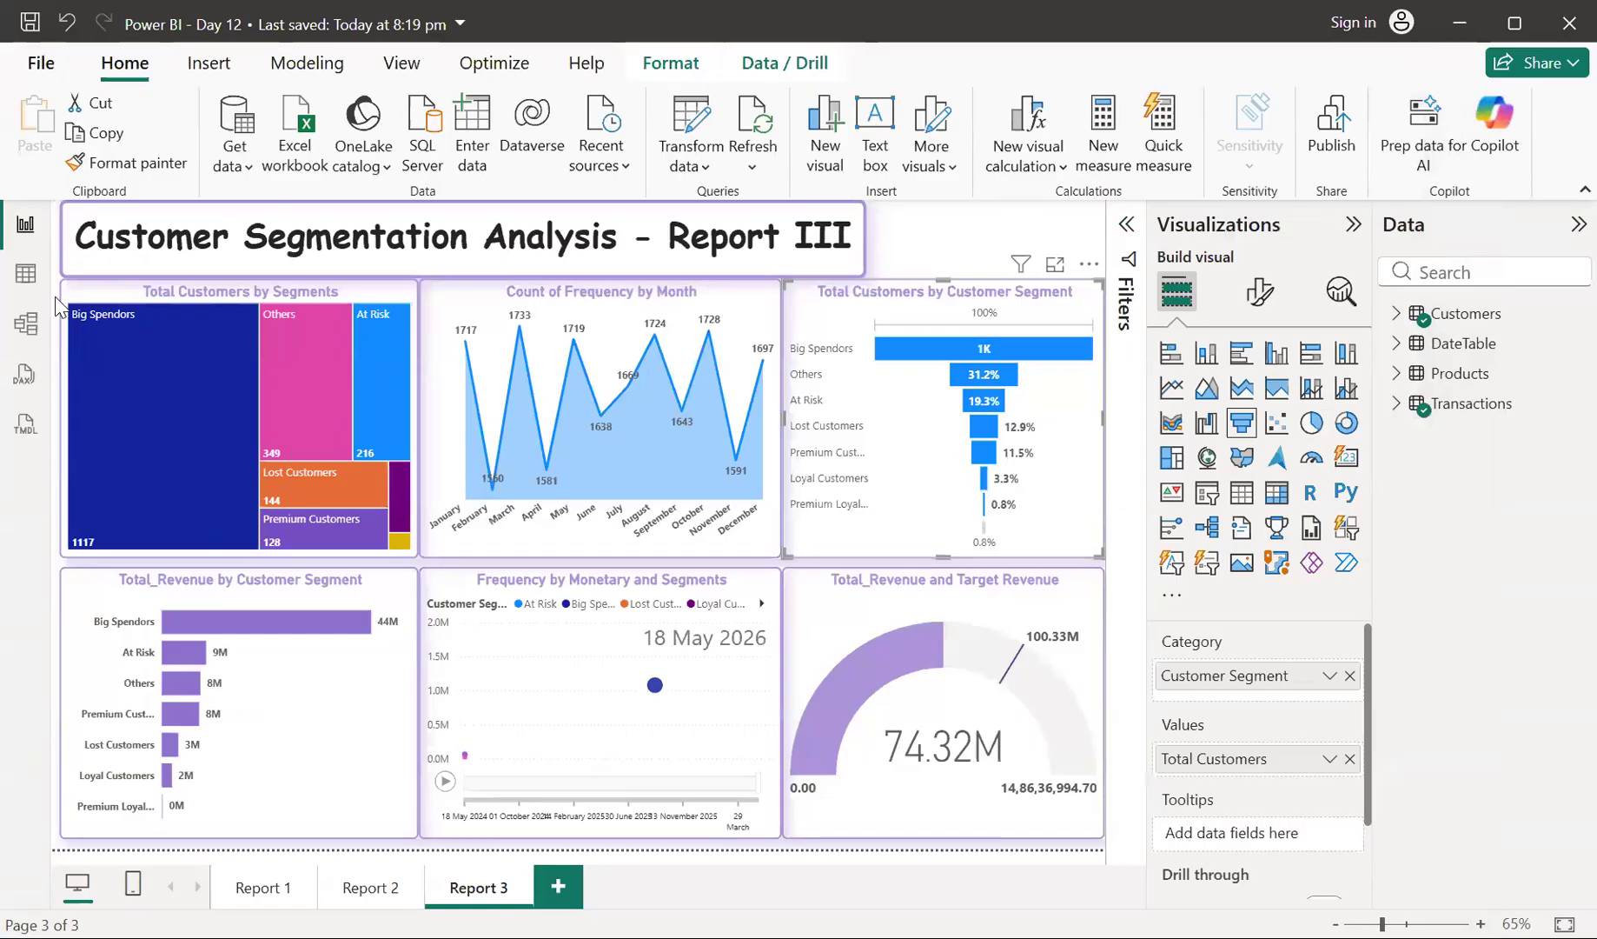
- Move the treemap, the area chart and the funnel chart down slightly to close the gap above the lower row
{"action": "left_click_drag", "start_coordinate": [88, 300], "coordinate": [91, 310]}
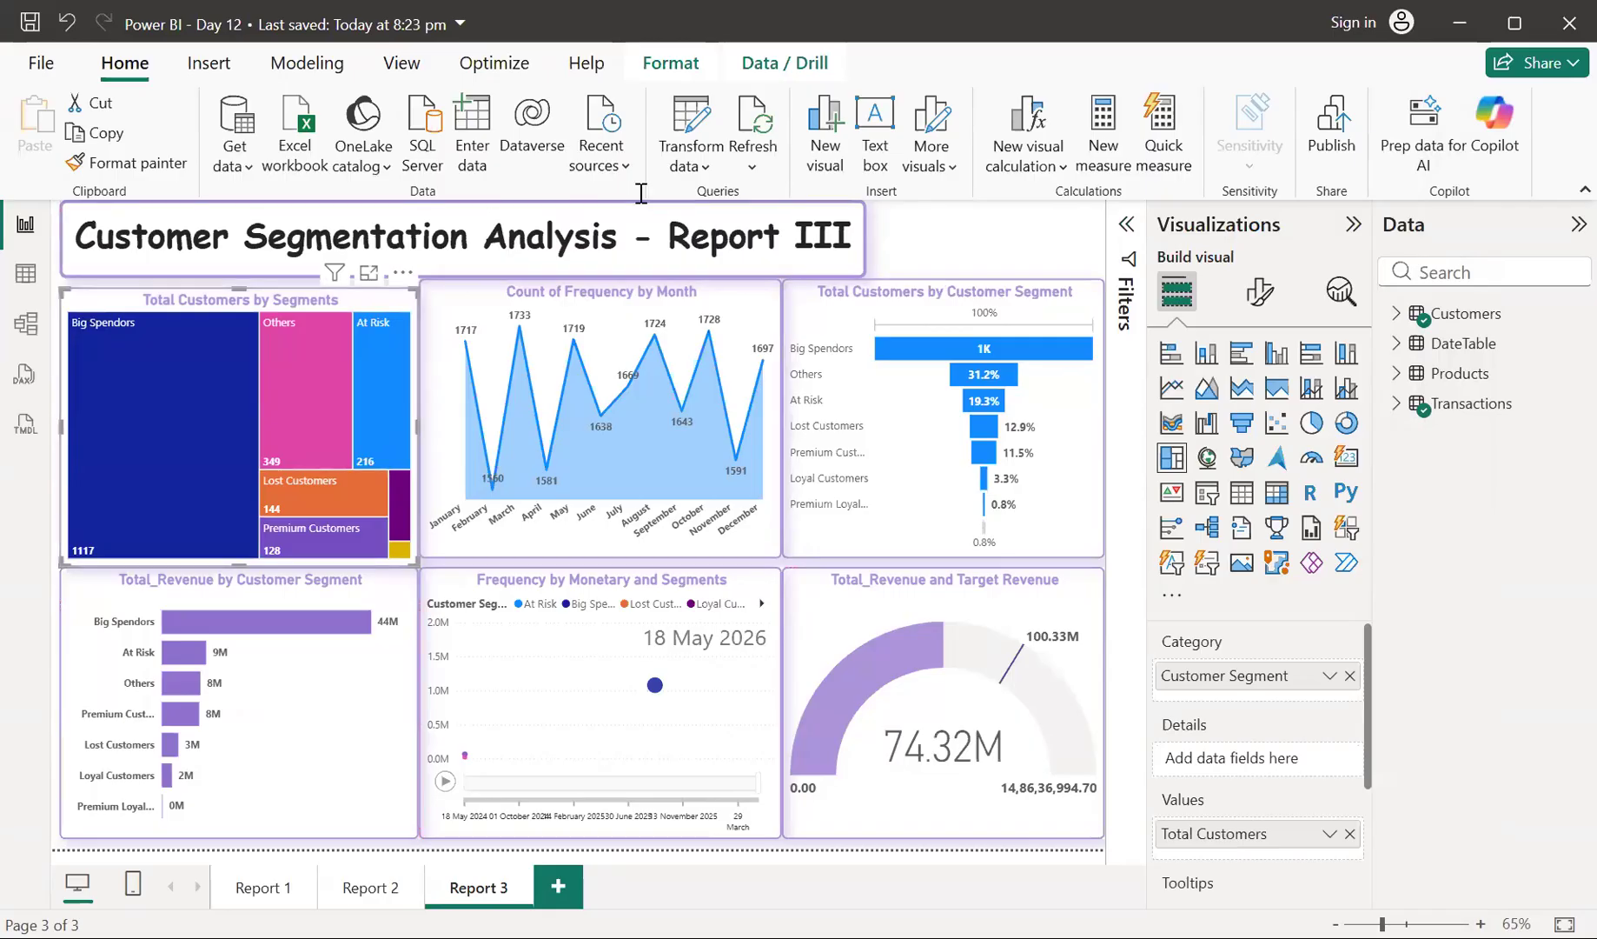
{"action": "left_click", "coordinate": [693, 306]}
{"action": "left_click_drag", "start_coordinate": [693, 306], "coordinate": [693, 315]}
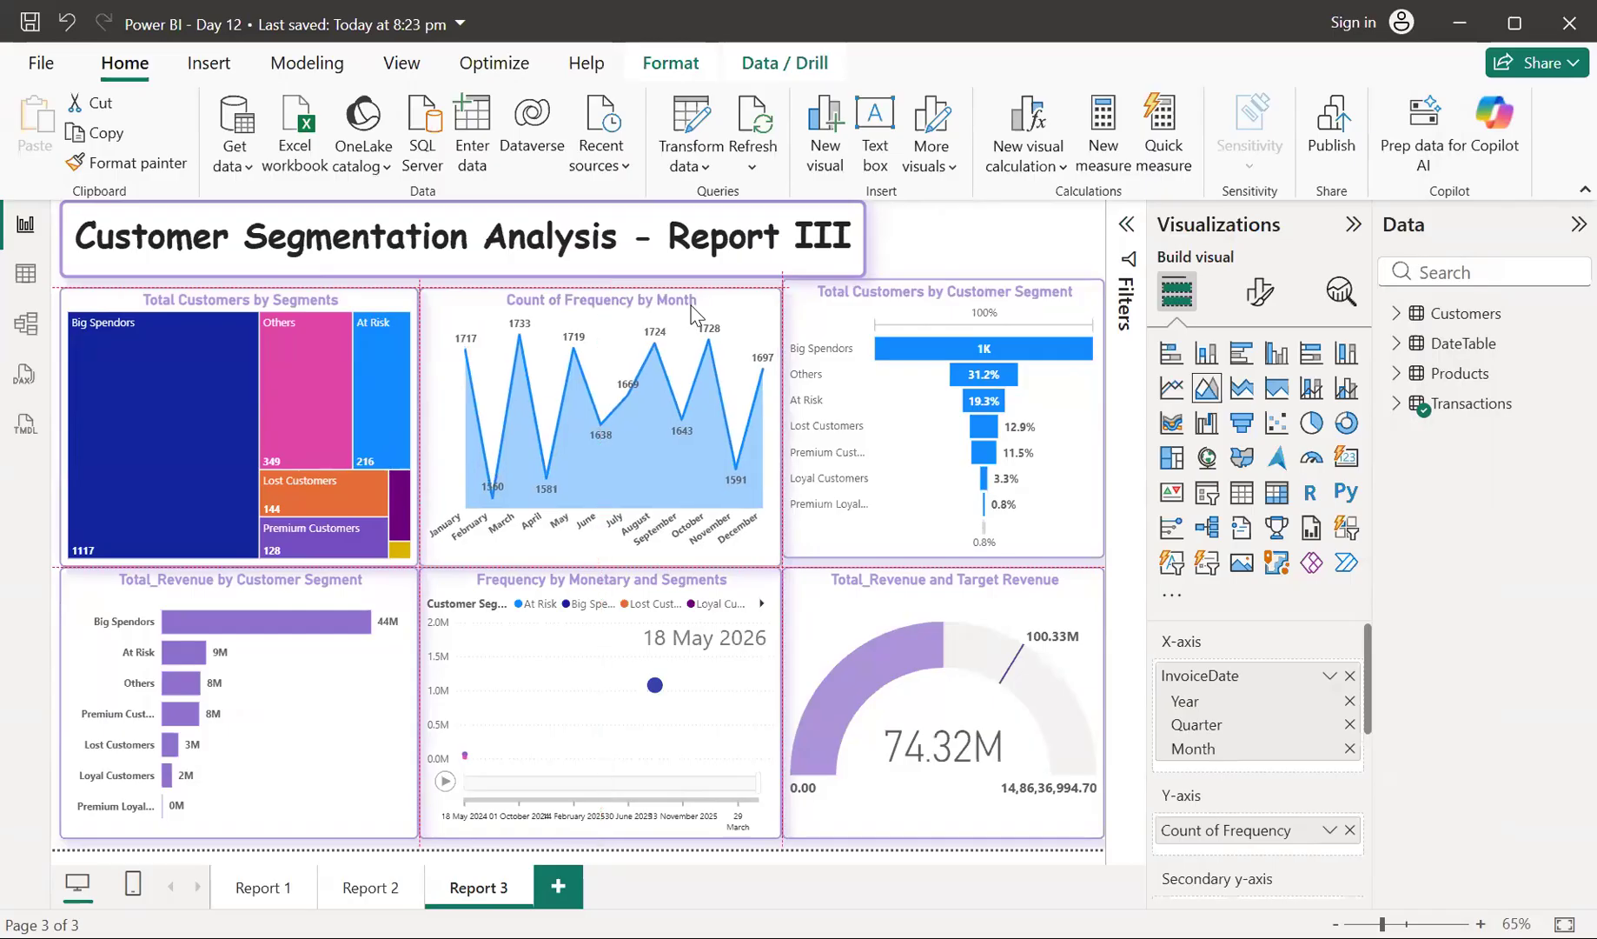
{"action": "left_click", "coordinate": [859, 296]}
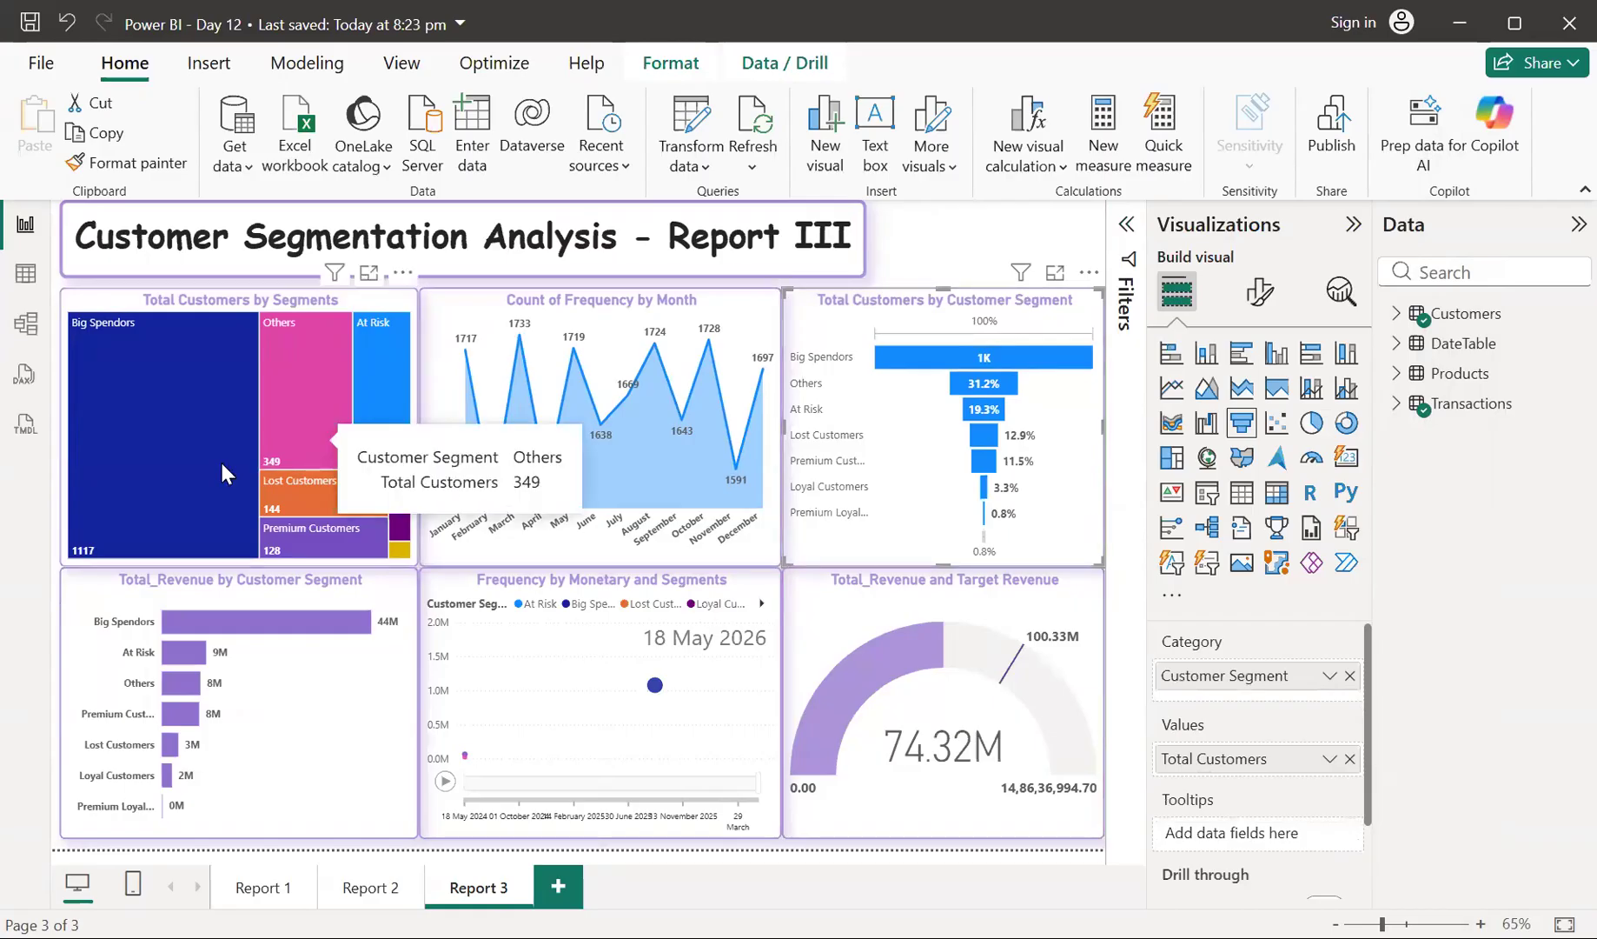
- Move the treemap and the Total_Revenue by Customer Segment bar chart left to the page's edge
{"action": "left_click", "coordinate": [73, 303]}
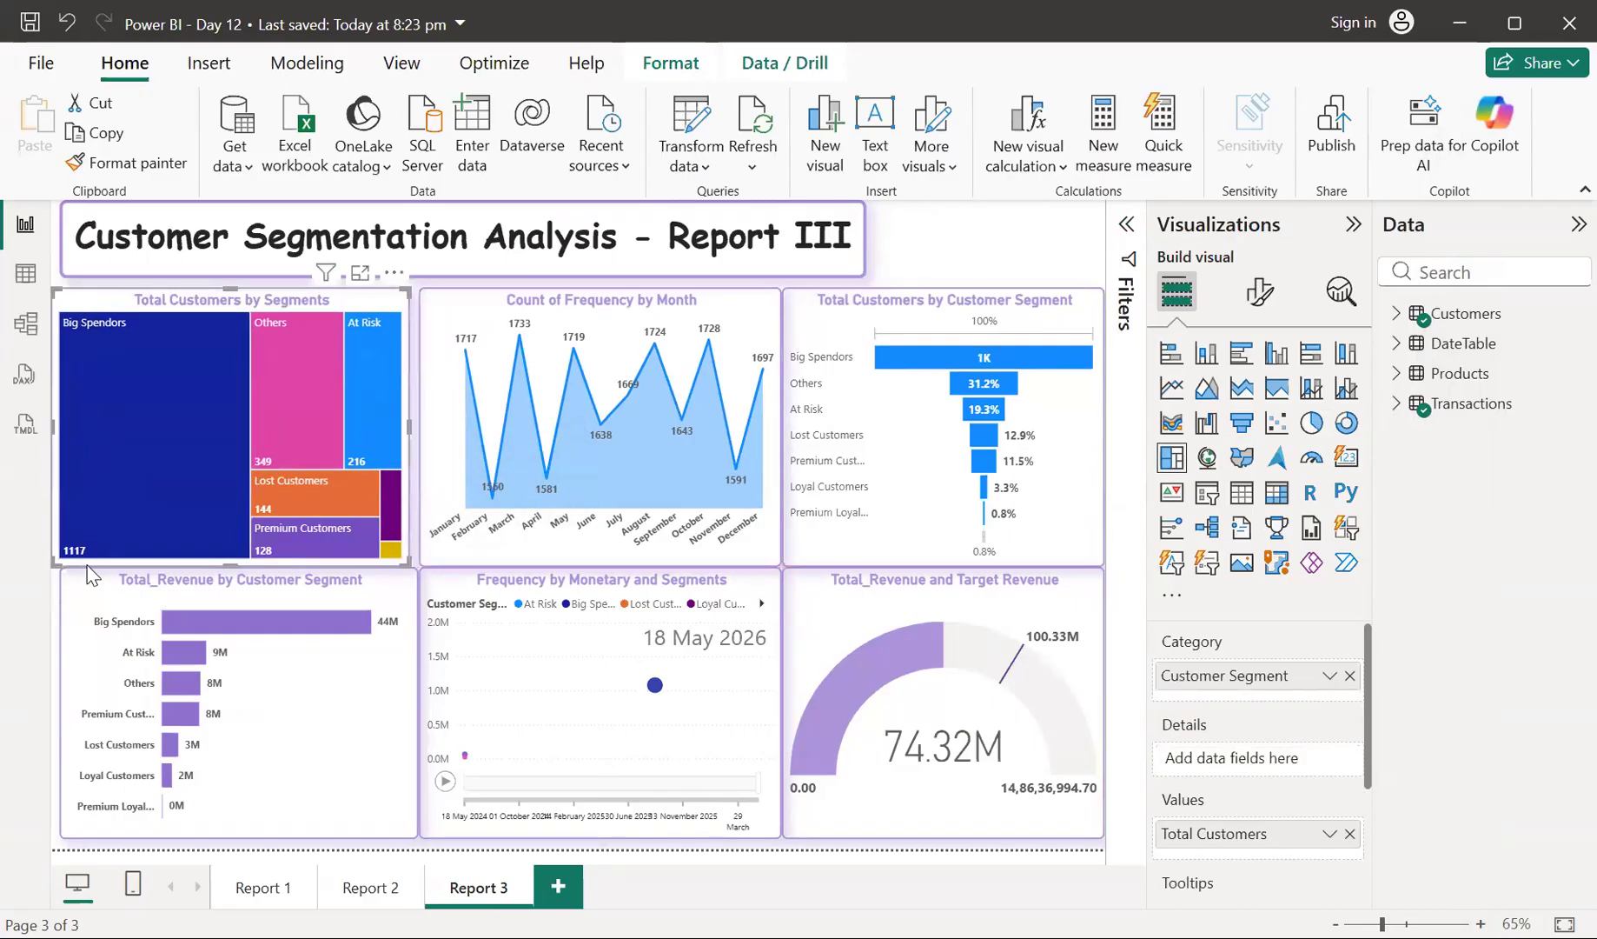
{"action": "left_click", "coordinate": [77, 588]}
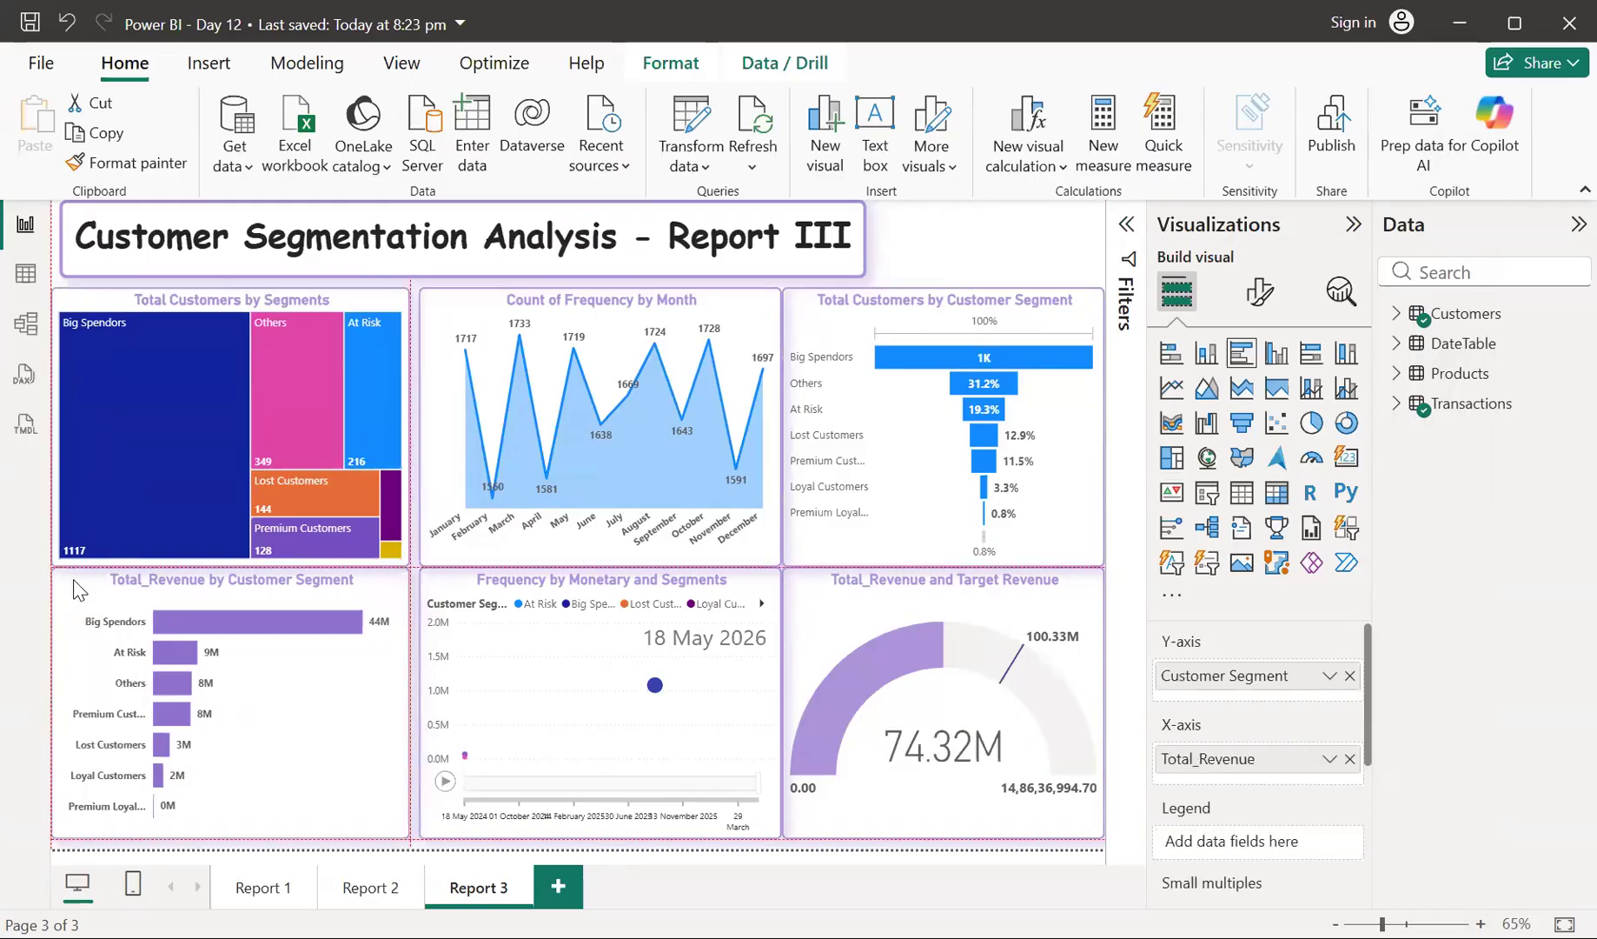
- Move the Count of Frequency area chart left to meet the treemap, and narrow the scatter chart to match its right edge
{"action": "left_click", "coordinate": [435, 318]}
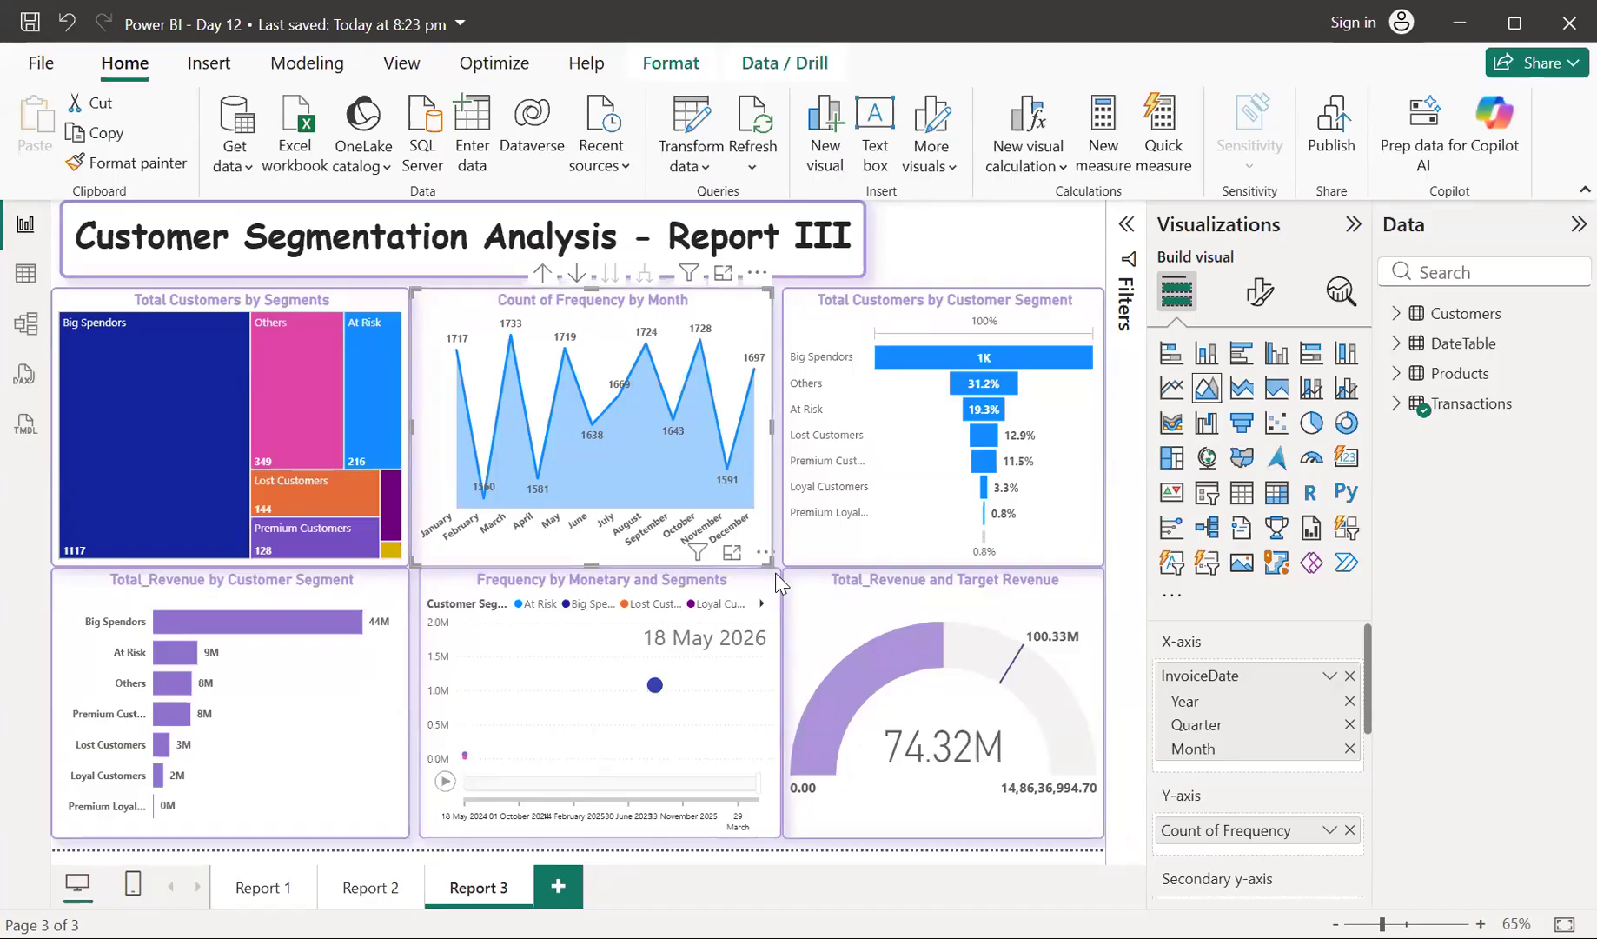
{"action": "left_click", "coordinate": [778, 703]}
{"action": "left_click_drag", "start_coordinate": [778, 703], "coordinate": [771, 703]}
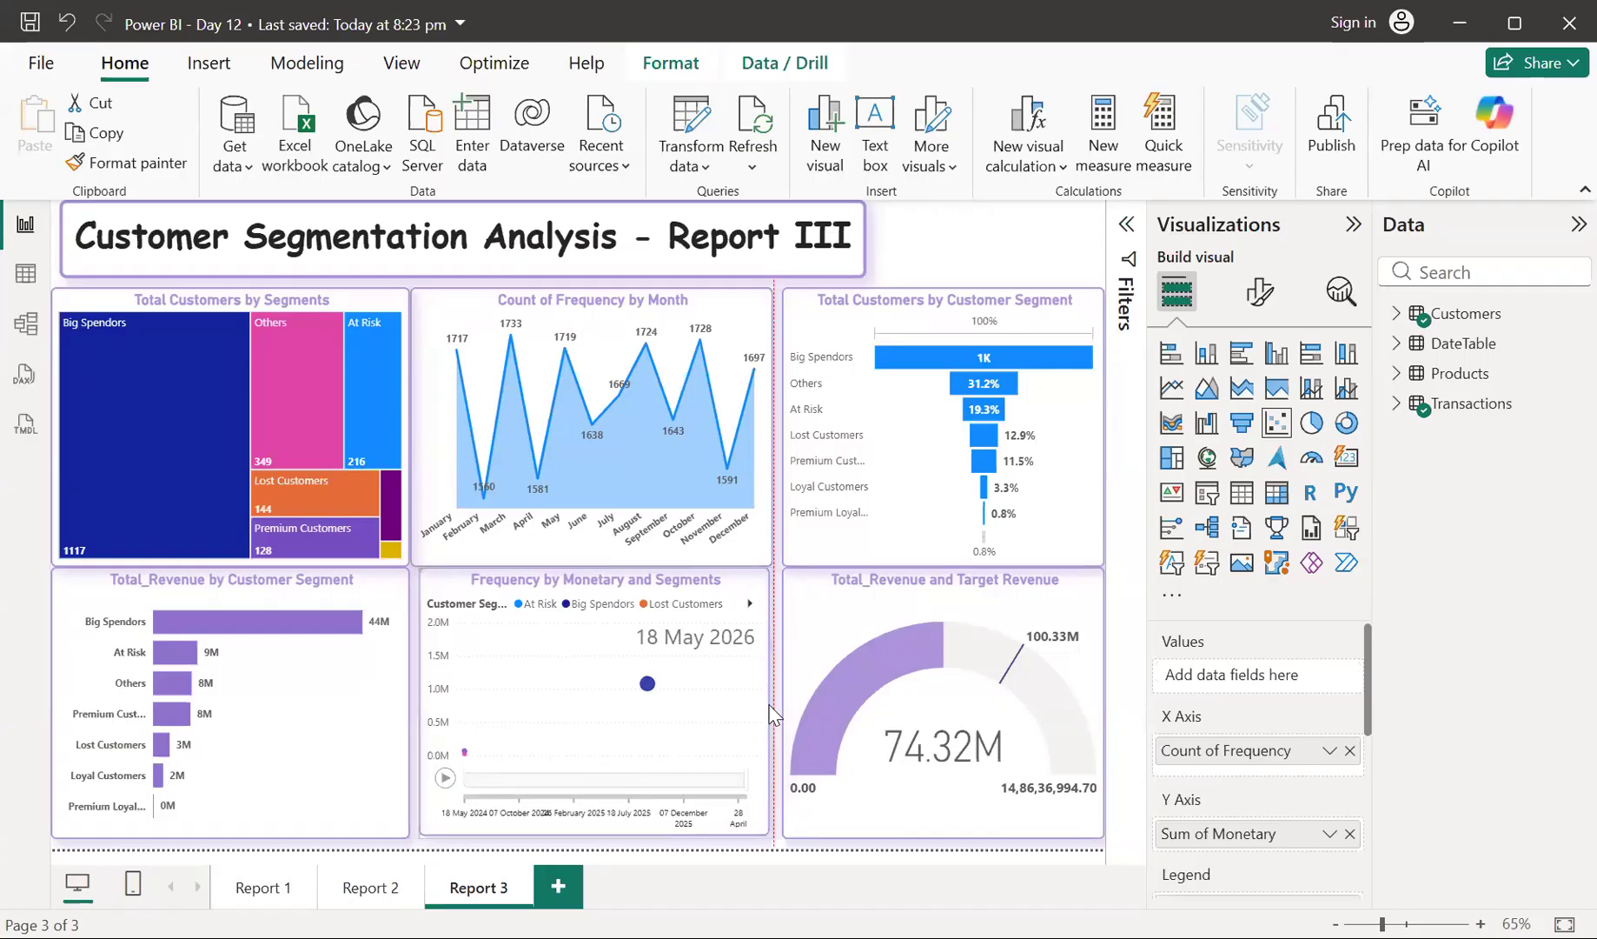
- Widen the funnel chart leftward to meet the area chart, and shift the gauge left beside the scatter chart, level with the lower row
{"action": "left_click", "coordinate": [792, 387]}
{"action": "left_click_drag", "start_coordinate": [779, 430], "coordinate": [775, 430]}
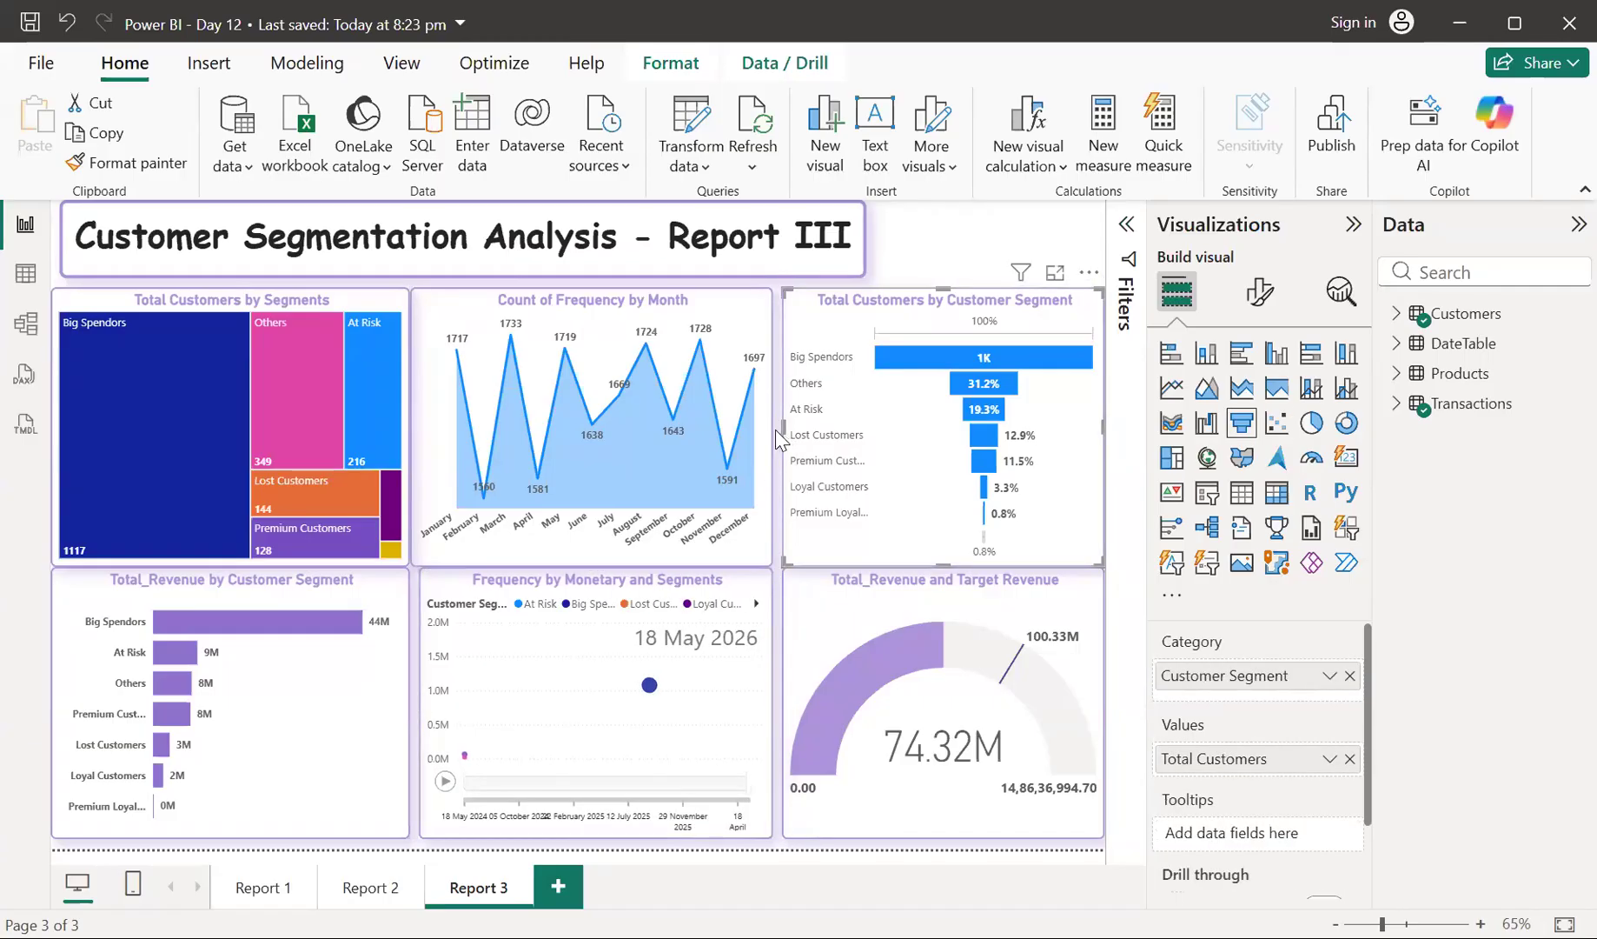
{"action": "mouse_move", "coordinate": [799, 659]}
{"action": "left_mouse_down"}
{"action": "mouse_move", "coordinate": [782, 691]}
{"action": "mouse_move", "coordinate": [799, 687]}
{"action": "left_mouse_up"}
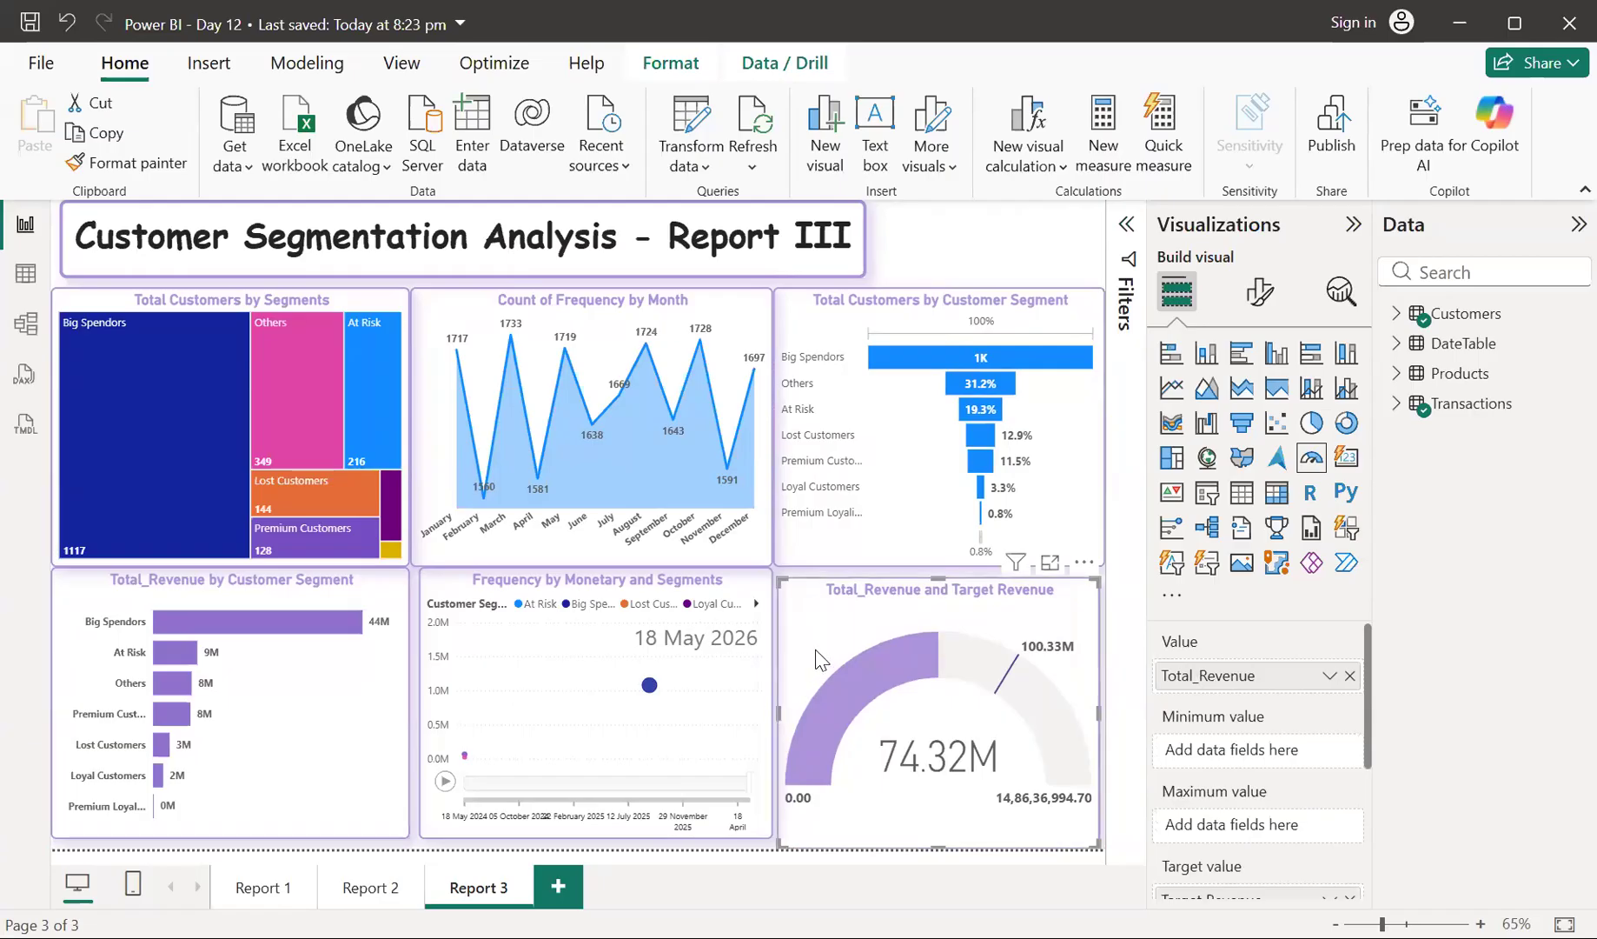
{"action": "left_click_drag", "start_coordinate": [811, 624], "coordinate": [811, 618]}
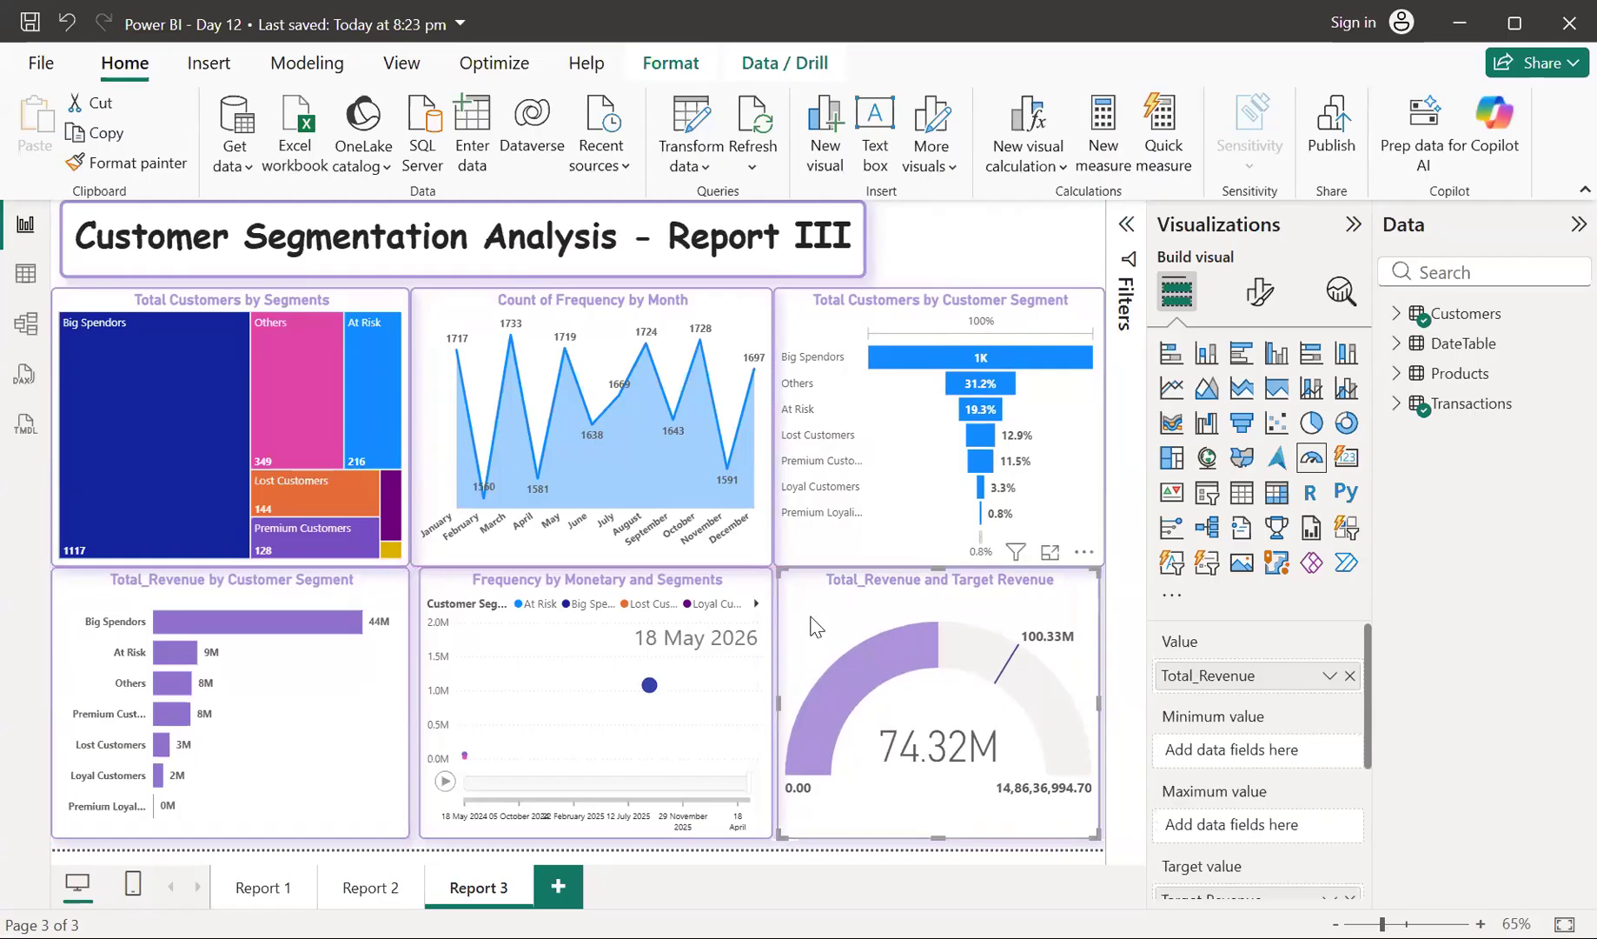